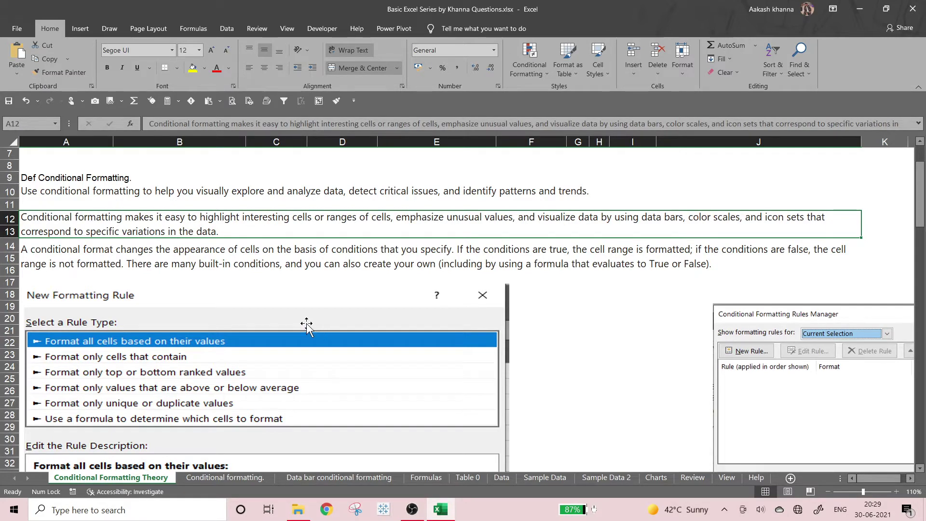
scroll(276, 333, "down", 2)
scroll(353, 303, "up", 3)
left_click(550, 329)
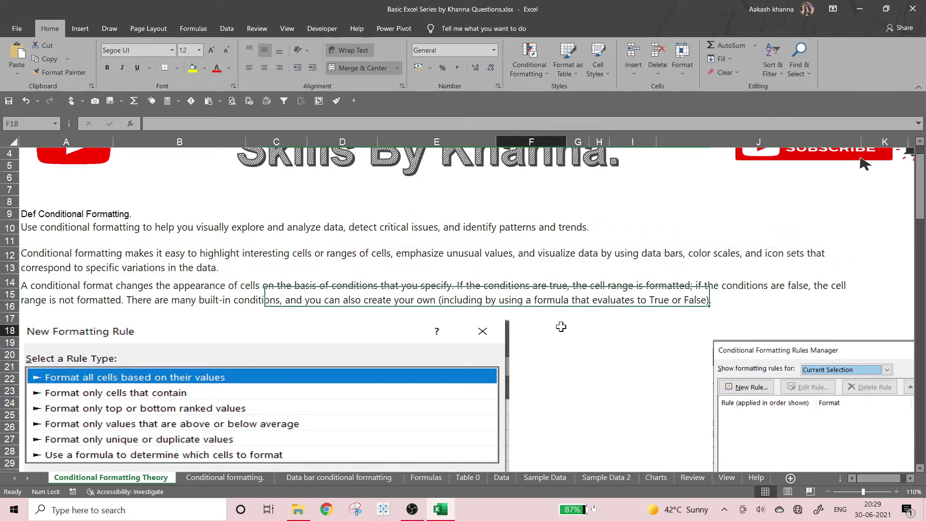
scroll(557, 327, "down", 1)
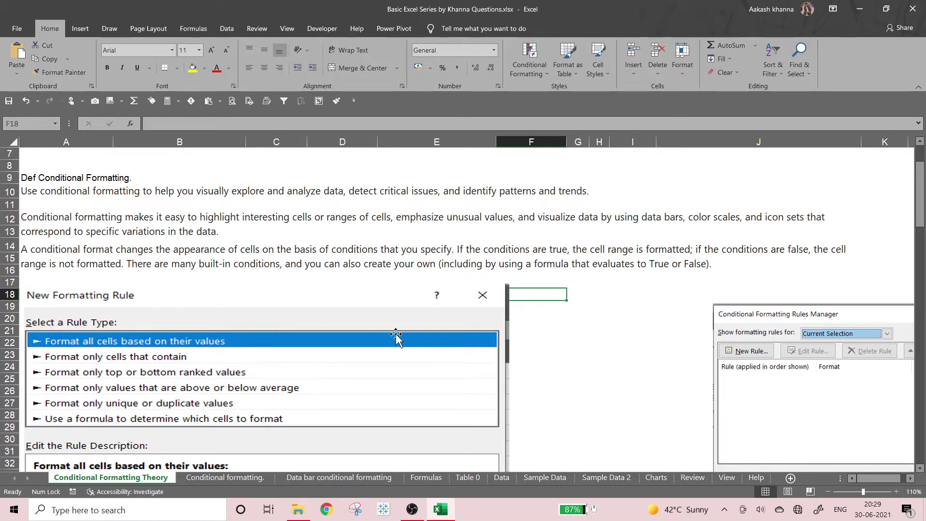
left_click(583, 332)
left_click_drag(584, 336, 583, 393)
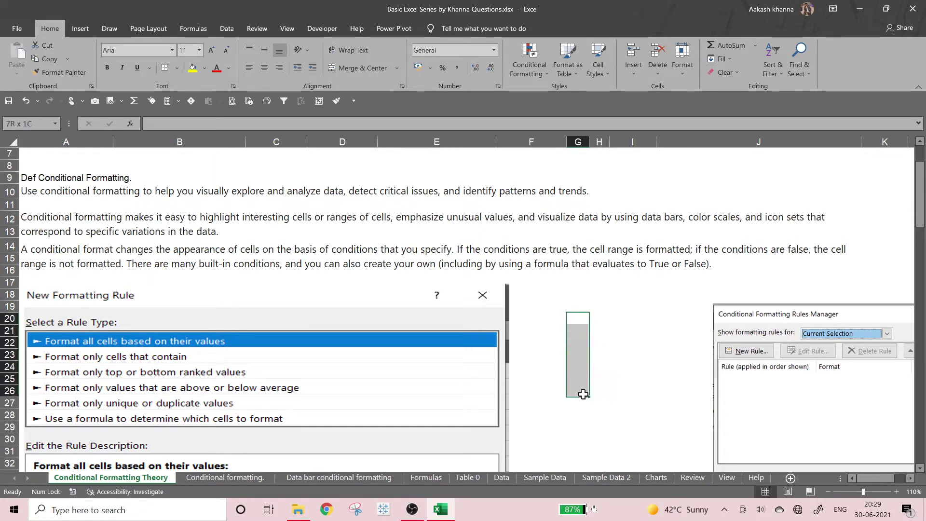
Enter the sample values 1, 1, 2, 23 and 1 in cells G20 to G24.
left_click(577, 322)
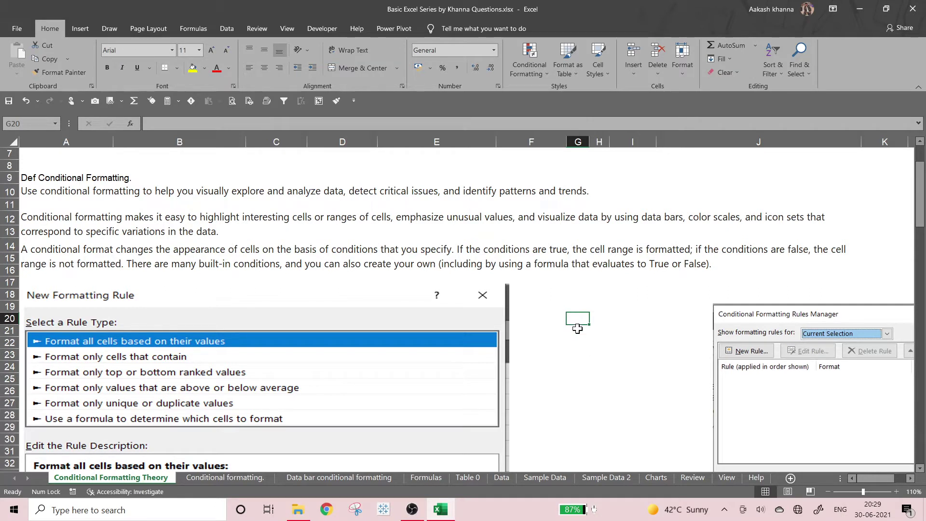
type("1")
key("Return")
type("1")
key("Return")
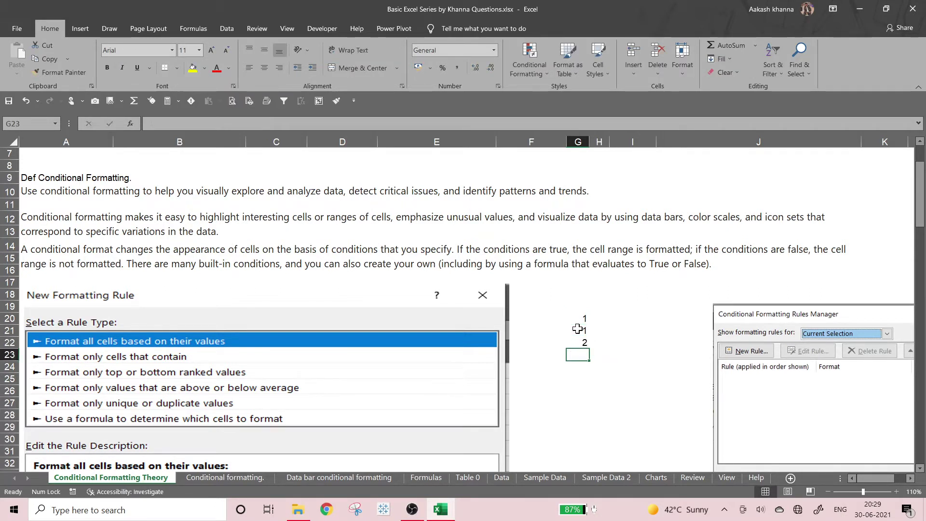
type("2")
key("Return")
type("23")
key("Return")
type("1")
key("Return")
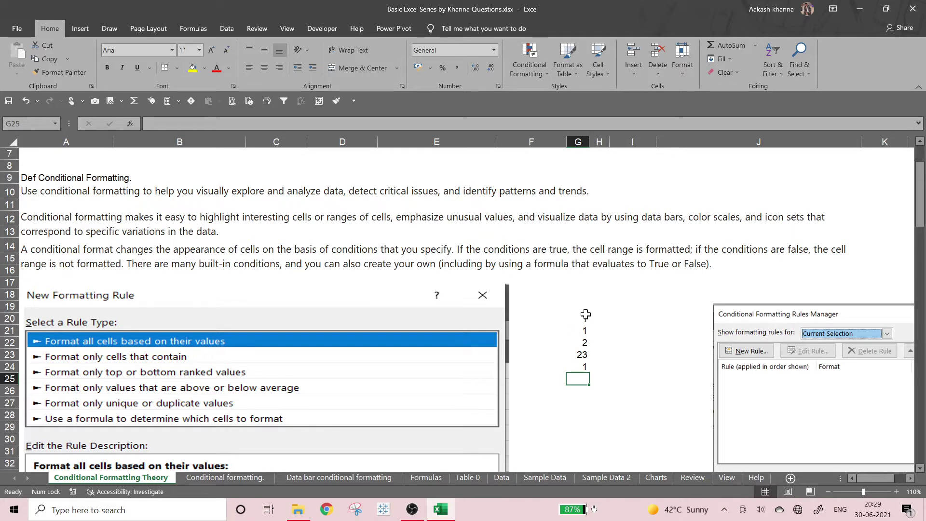
Enter the text ANB in cell G25 beneath the sample numbers.
left_click_drag(585, 316, 585, 366)
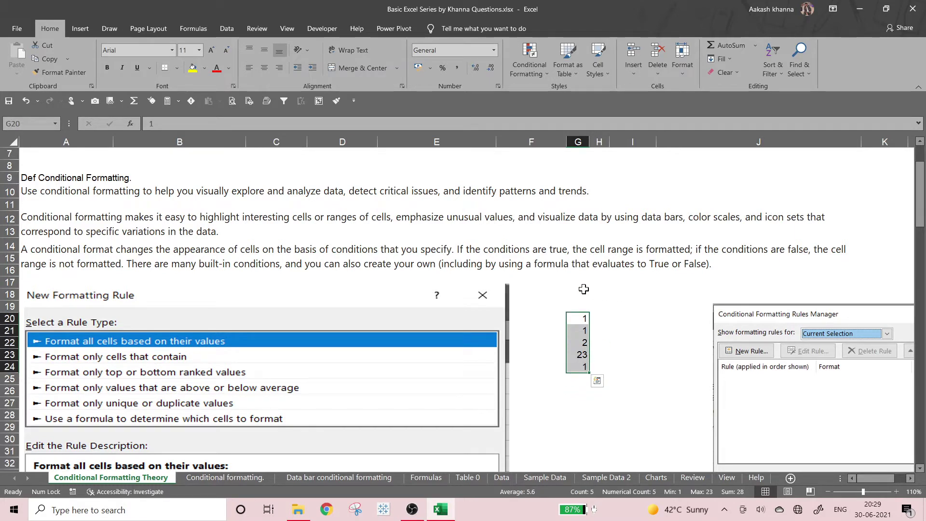
left_click(583, 294)
left_click(583, 307)
left_click(592, 381)
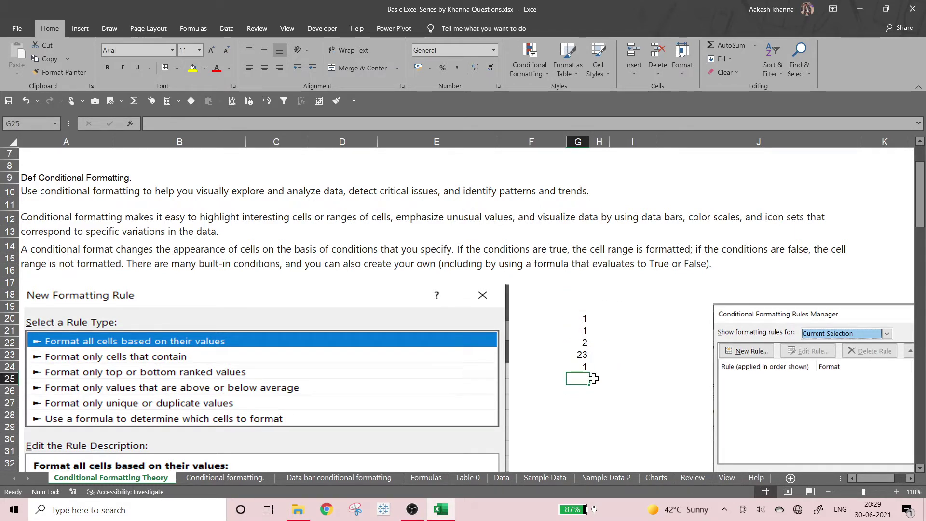
type("ANB")
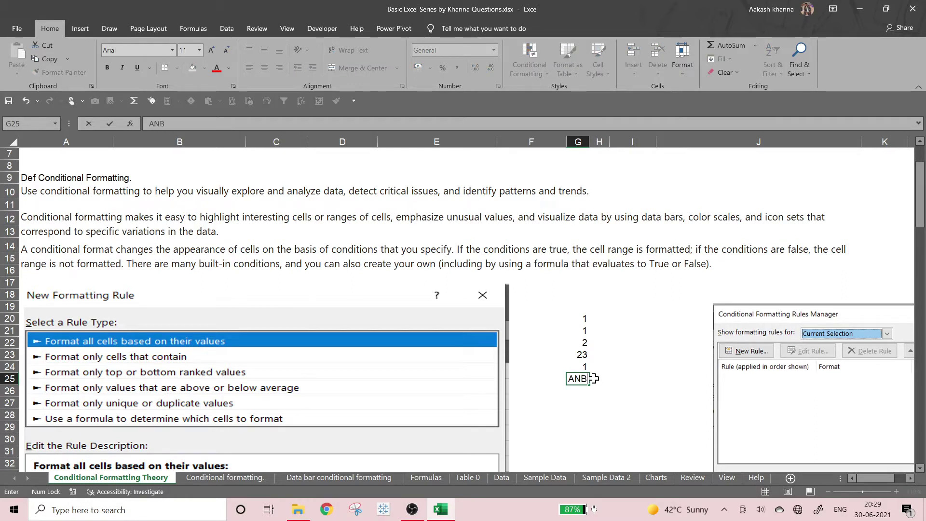
key("Return")
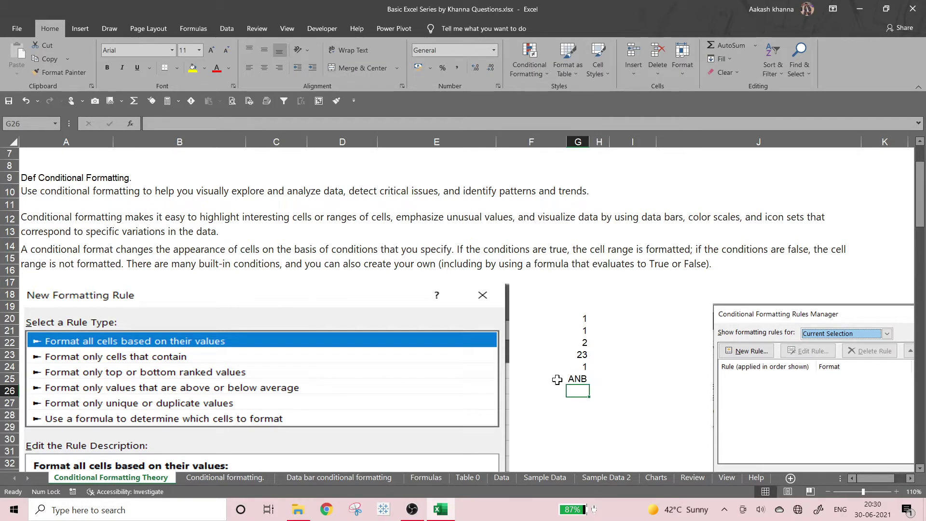
Highlight the duplicate values in G20:G26 with a Duplicate Values conditional formatting rule.
left_click(591, 314)
left_click_drag(590, 314, 574, 393)
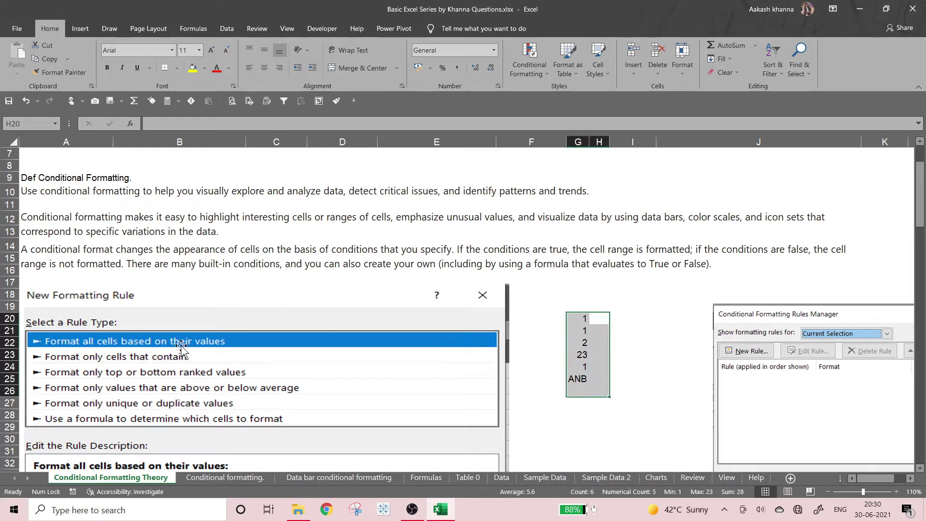
left_click_drag(580, 318, 582, 392)
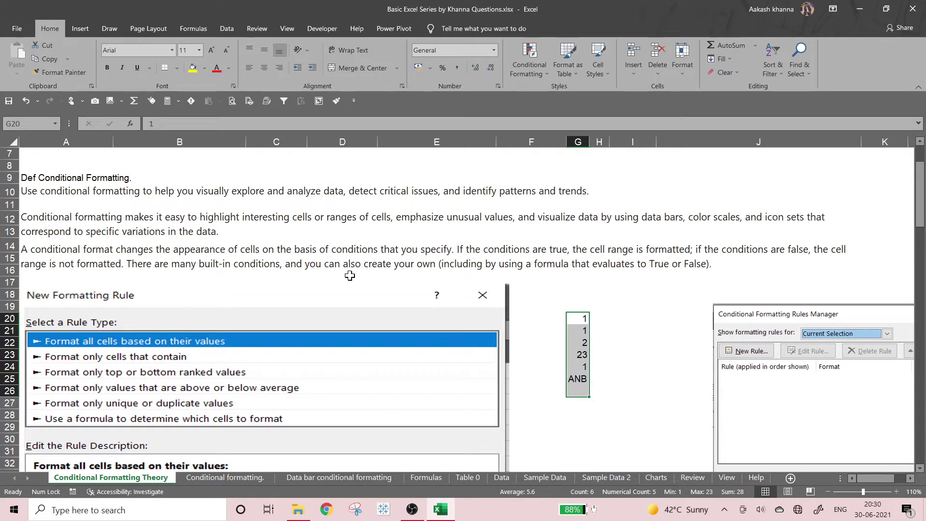
left_click(529, 67)
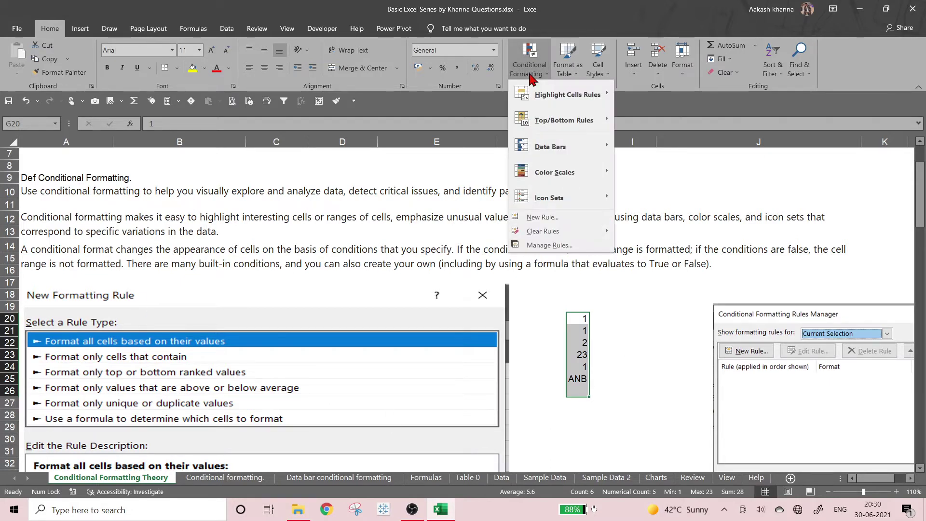
mouse_move(533, 95)
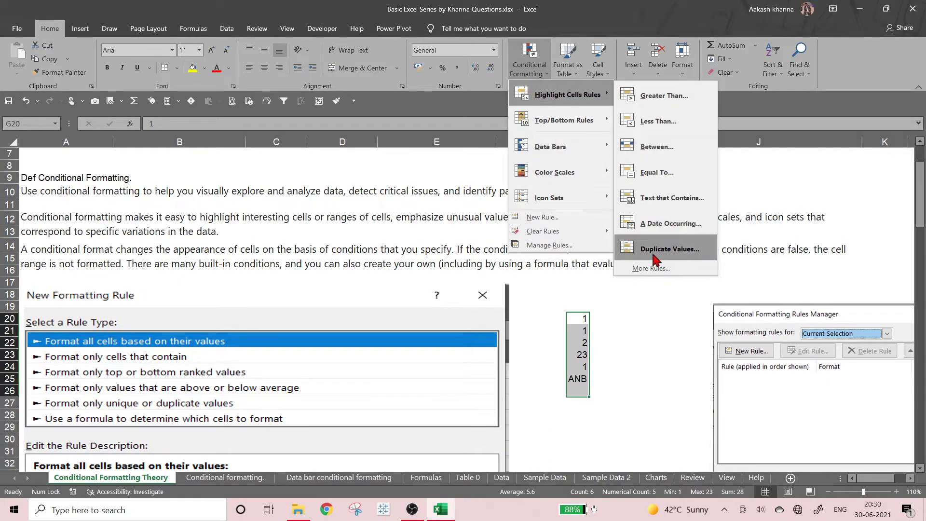
left_click(654, 242)
left_click(355, 300)
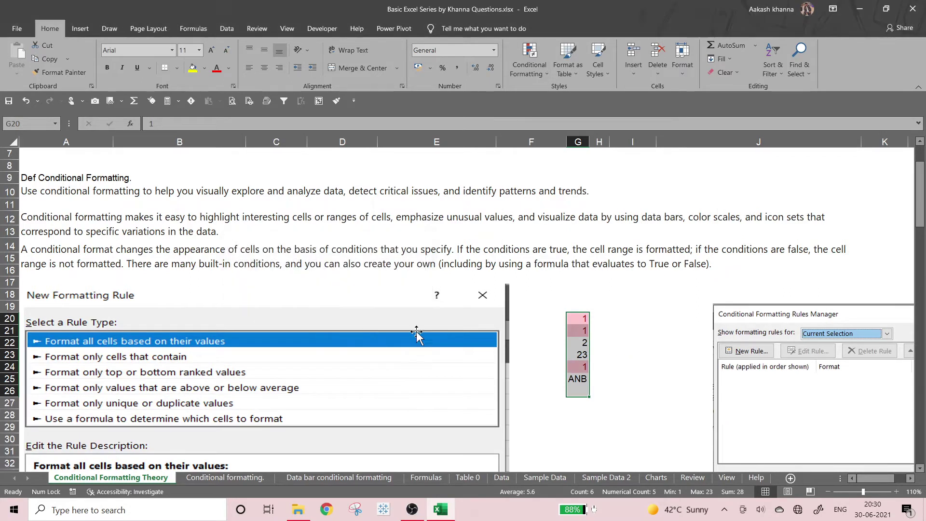
left_click(609, 348)
Clear the conditional formatting rules from cell G20 only.
left_click(579, 316)
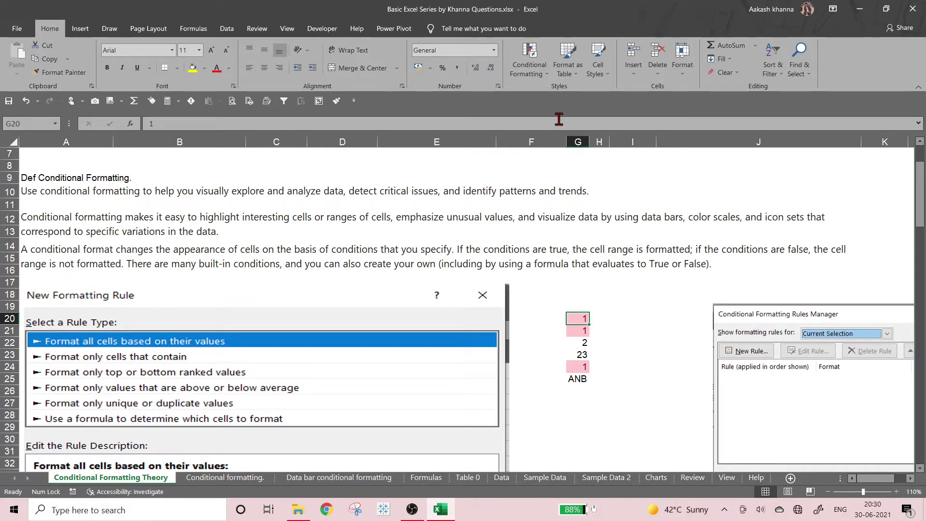
left_click(525, 77)
mouse_move(531, 233)
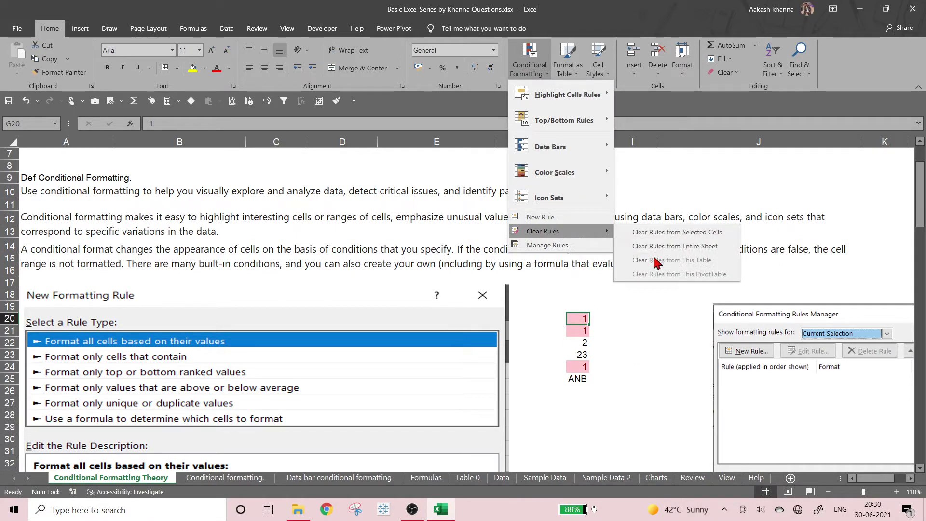
left_click(659, 246)
left_click(632, 307)
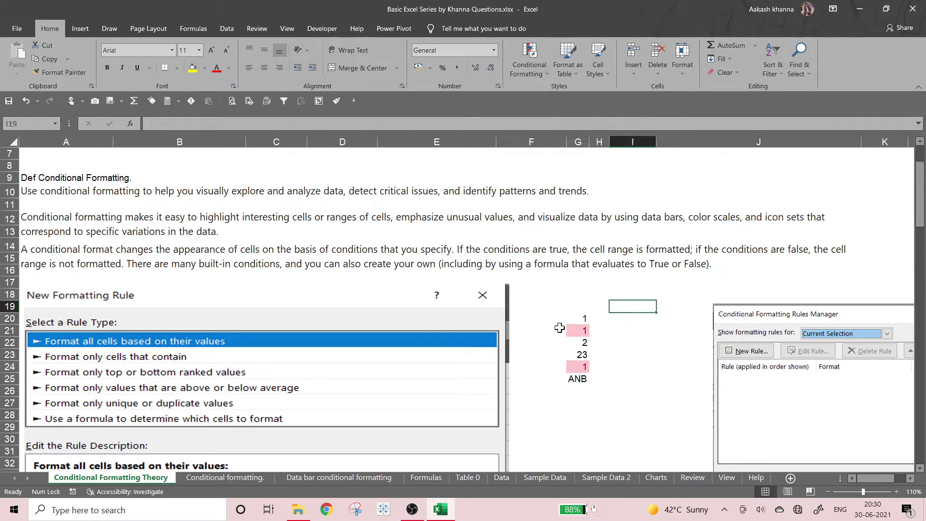
Clear the conditional formatting rules from the selected range G19:G25.
left_click_drag(576, 310, 577, 381)
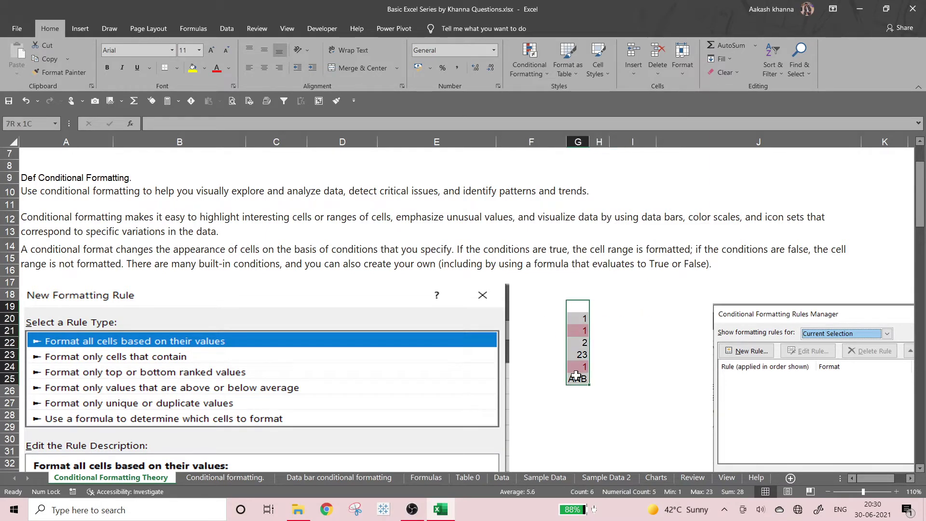
left_click(530, 70)
mouse_move(569, 232)
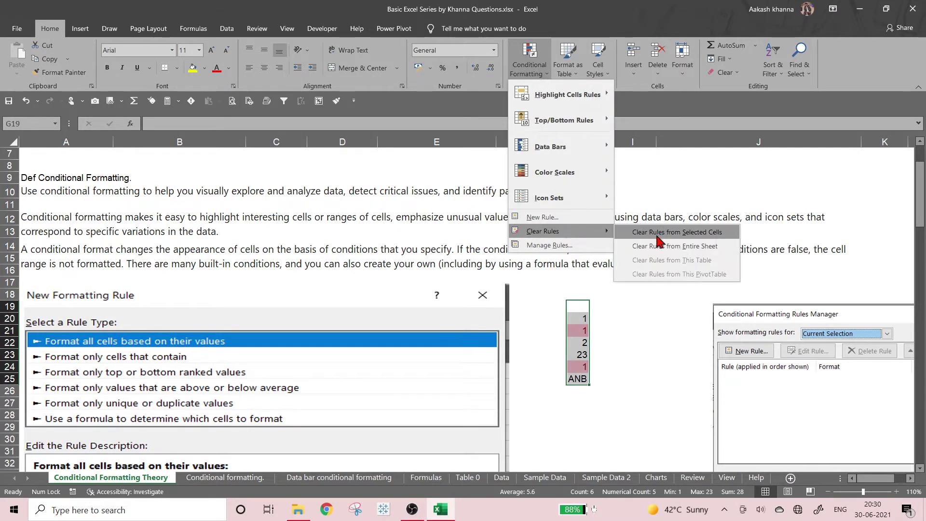
left_click(660, 232)
left_click(599, 343)
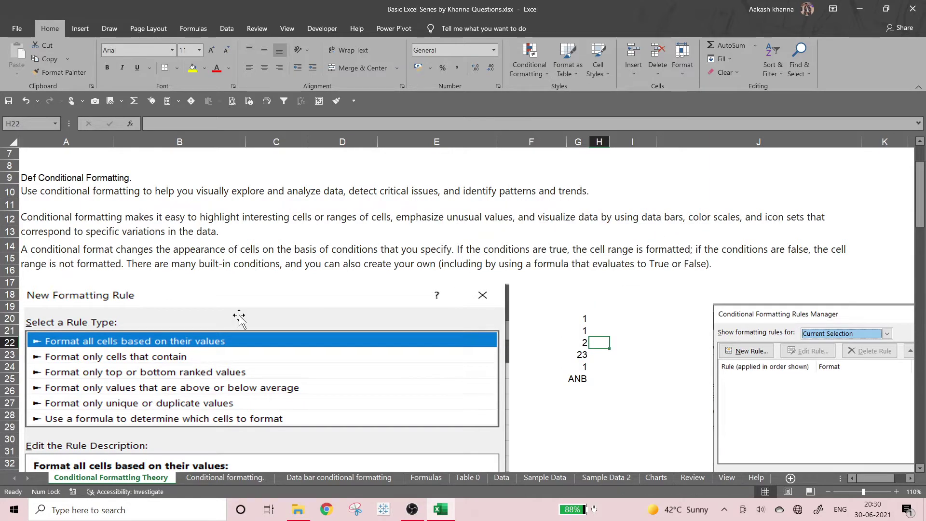
scroll(278, 386, "down", 2)
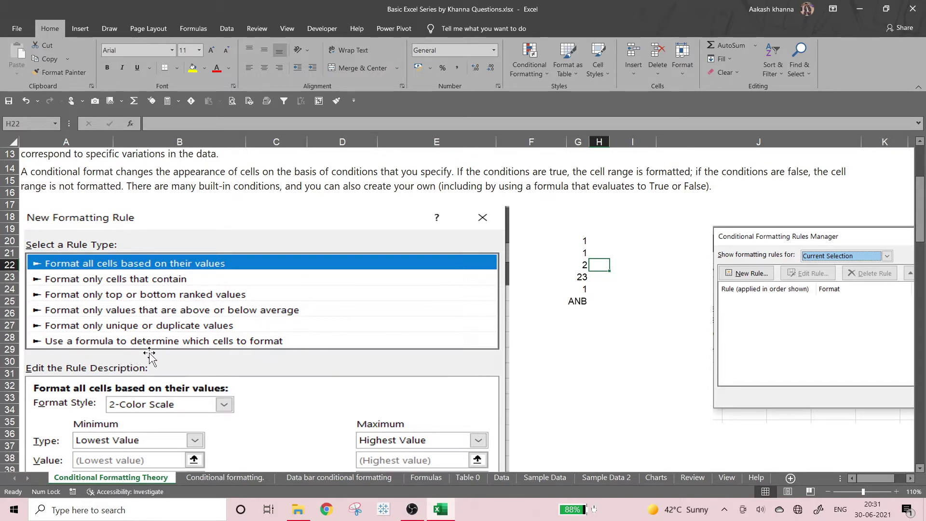
scroll(177, 364, "down", 3)
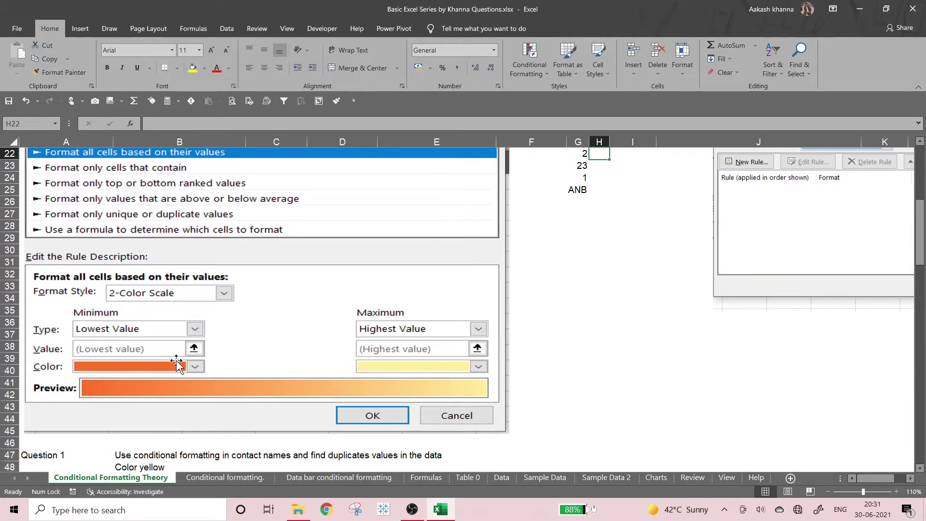
scroll(355, 408, "up", 3)
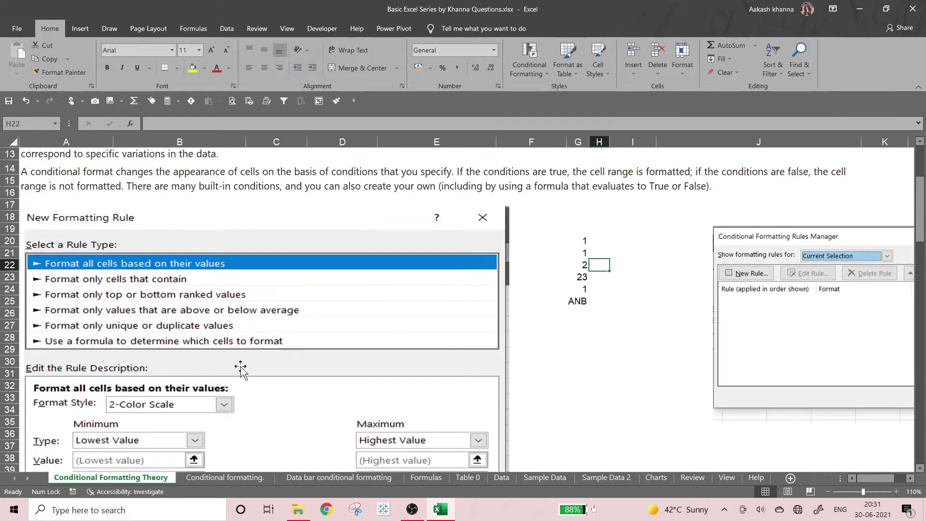
left_click(553, 341)
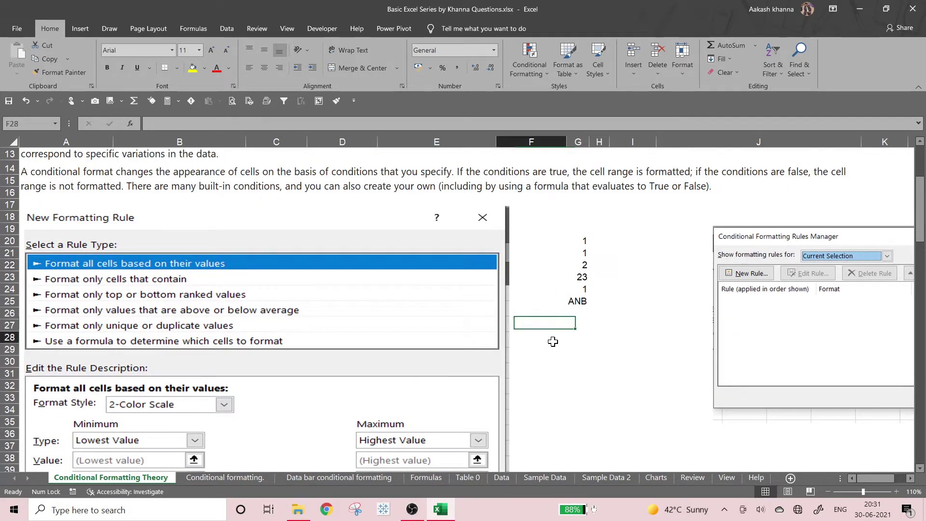
left_click_drag(552, 341, 566, 447)
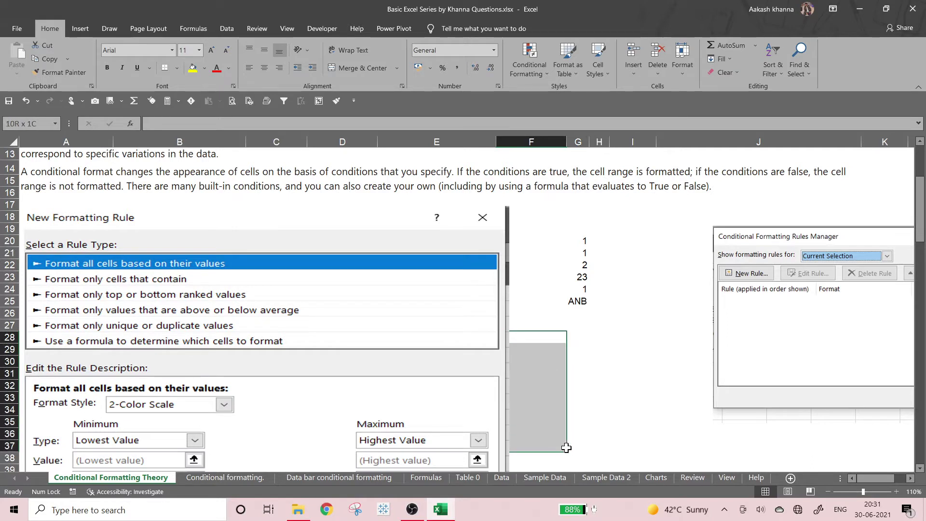
left_click_drag(574, 335, 573, 431)
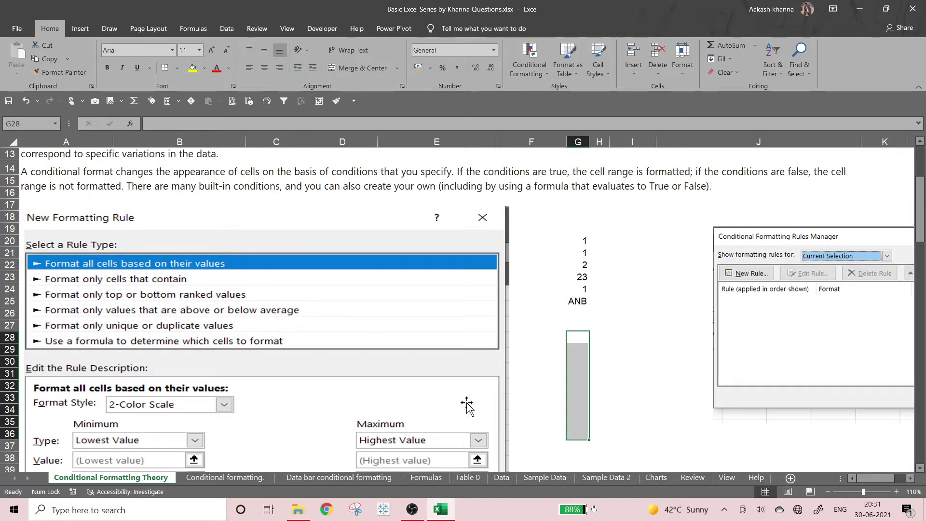
Delete the sample values from the range G20:G27.
left_click_drag(568, 242, 574, 327)
key("Delete")
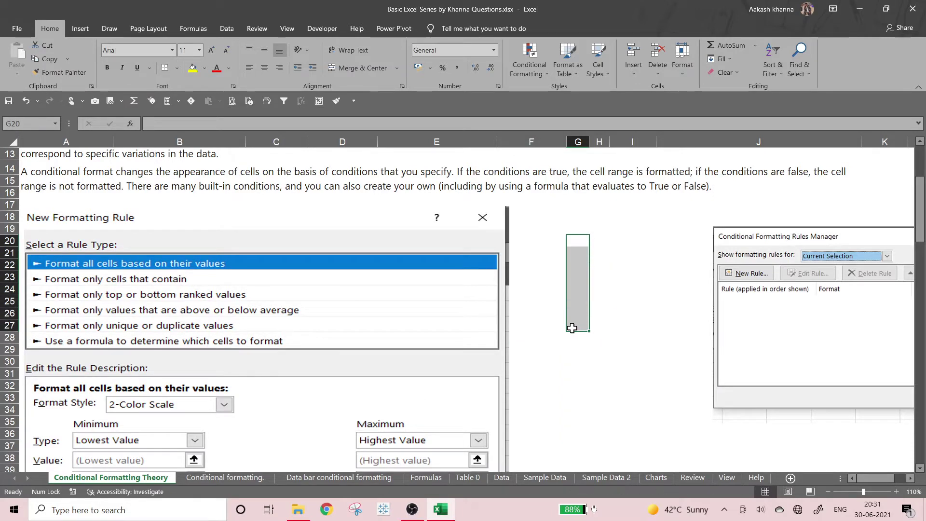
Review the New Formatting Rule illustration, then examine the Question 1 task in cell B47 and the contact table below it.
scroll(289, 384, "down", 2)
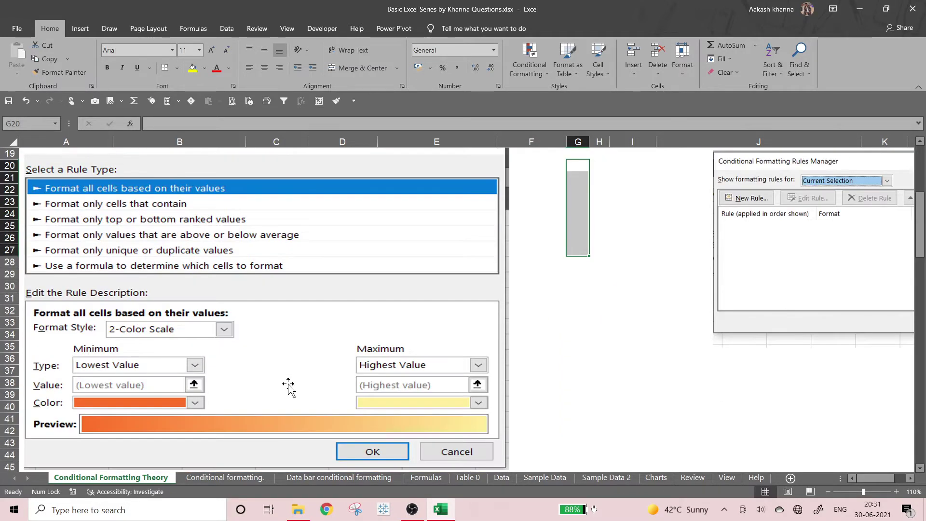
scroll(291, 384, "up", 3)
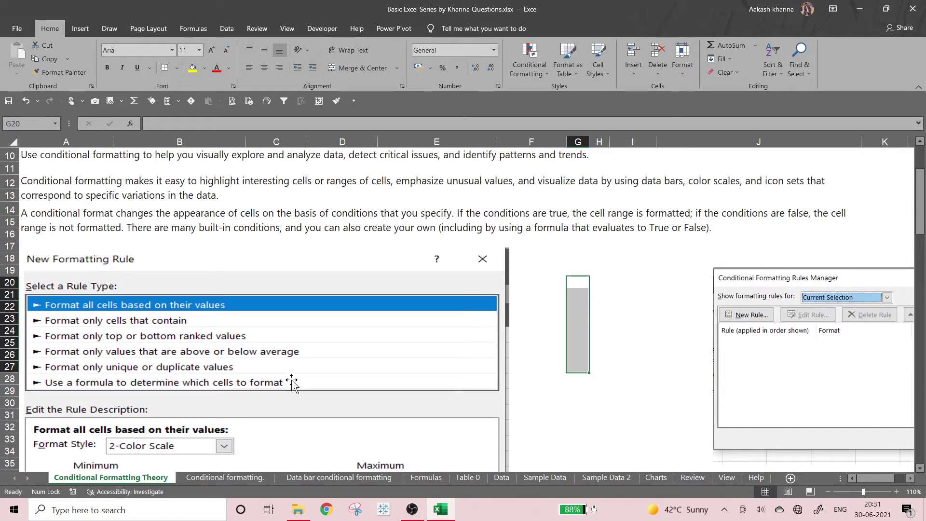
scroll(204, 238, "up", 3)
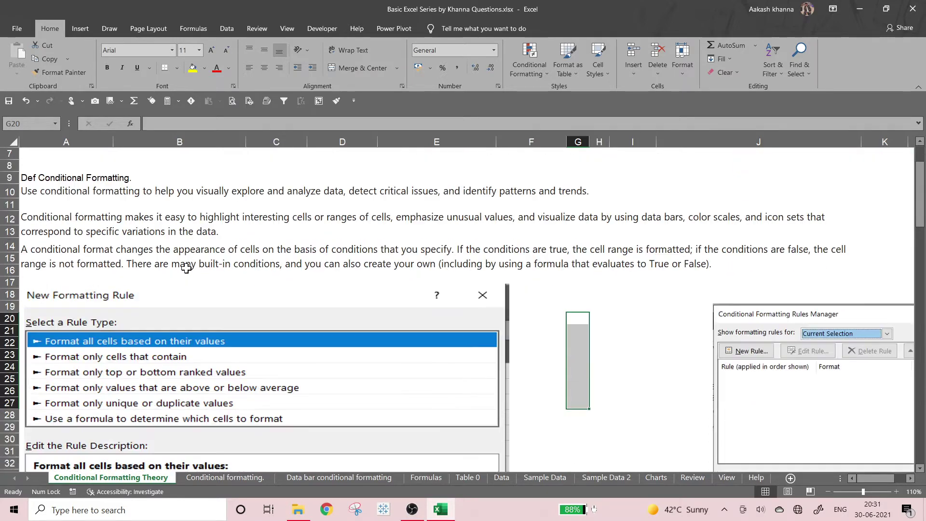
scroll(186, 265, "down", 2)
scroll(186, 268, "down", 3)
scroll(185, 272, "down", 3)
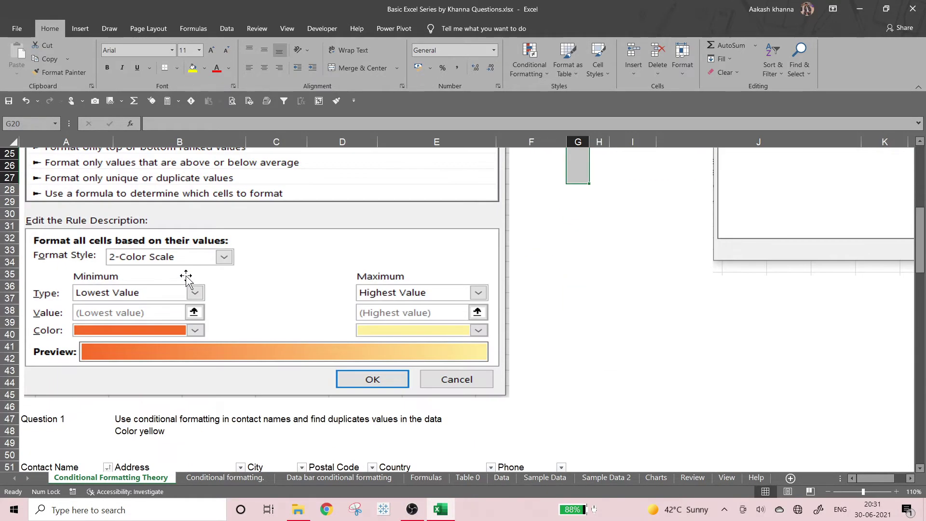
scroll(189, 274, "down", 3)
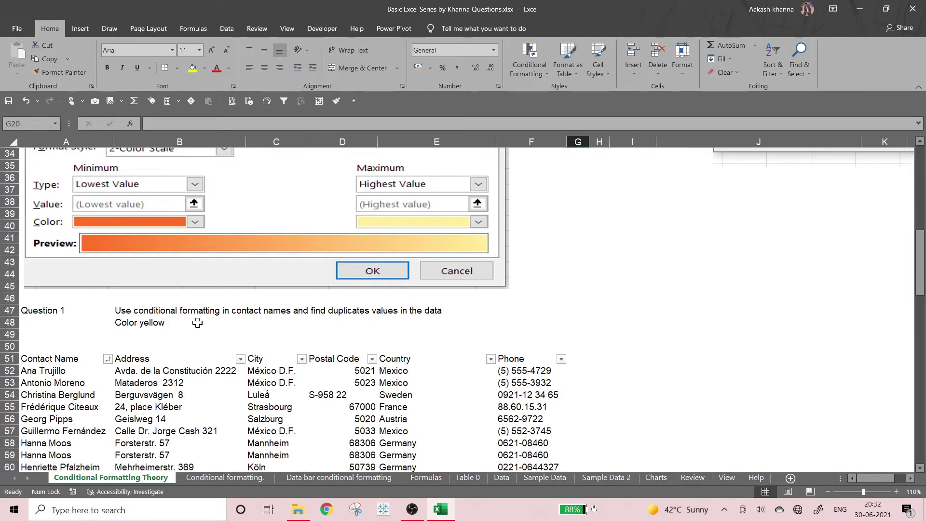
scroll(203, 329, "down", 2)
scroll(123, 315, "down", 2)
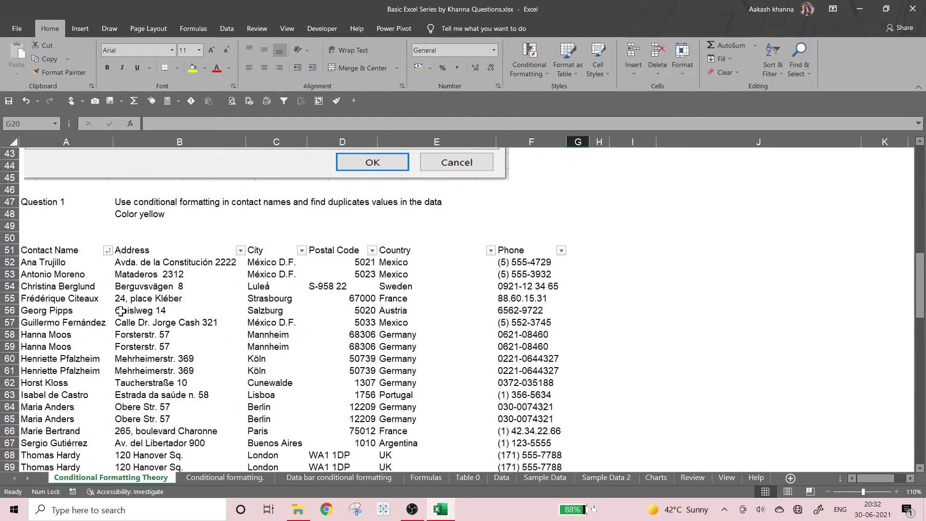
left_click(128, 167)
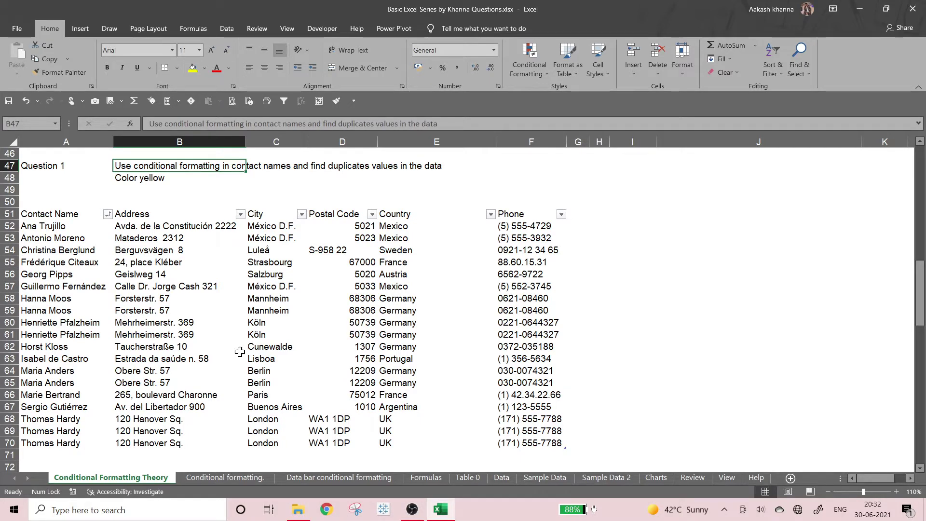
Make the table header row A51:F51 bold, centred horizontally and vertically, with font size 12.
left_click_drag(91, 213, 530, 214)
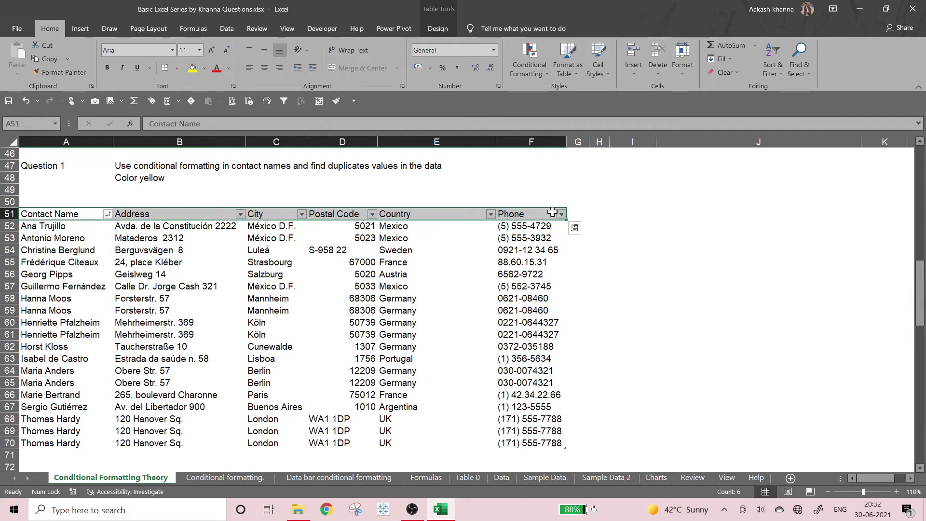
left_click(107, 67)
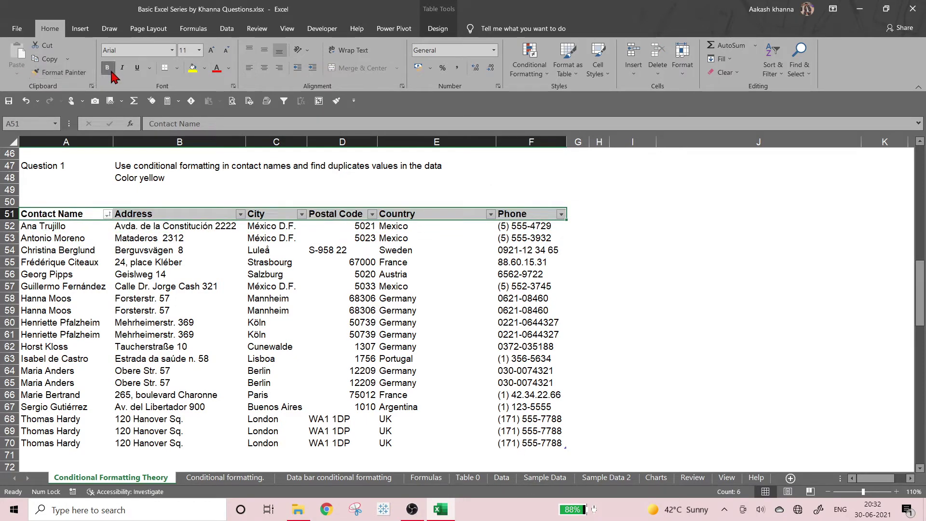
left_click(264, 68)
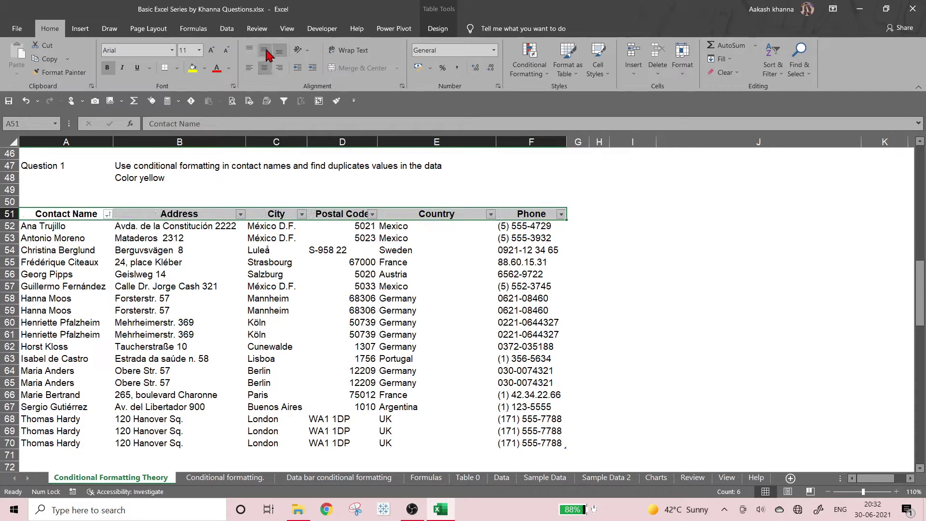
left_click(265, 50)
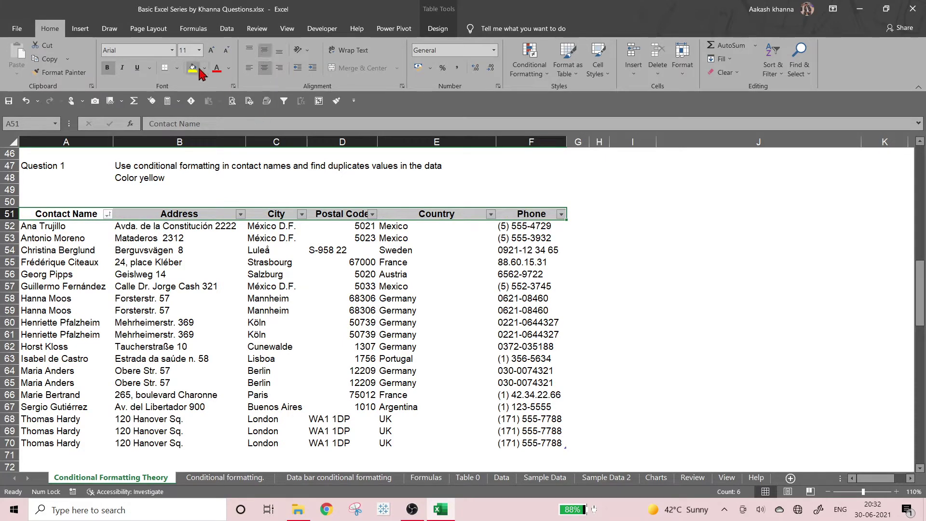
left_click(212, 51)
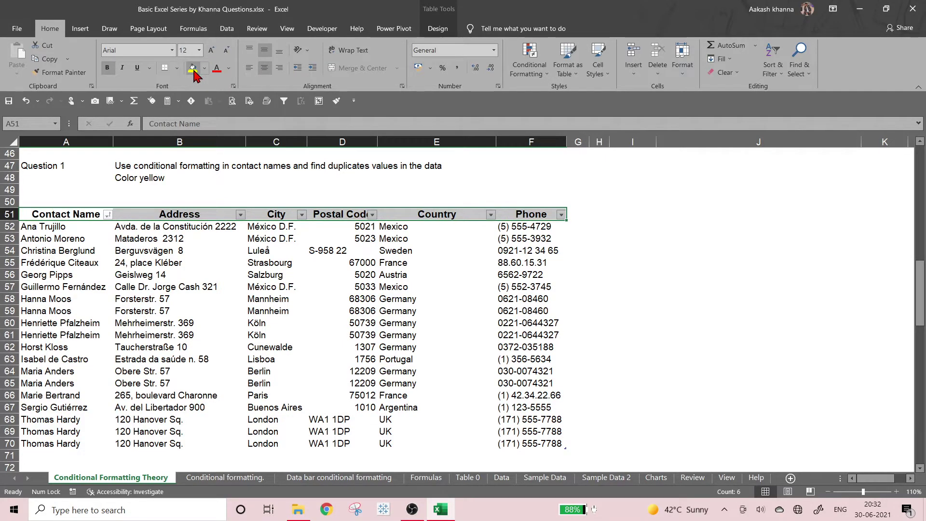
Fill the header row A51:F51 with a light yellow-green theme colour.
left_click(204, 68)
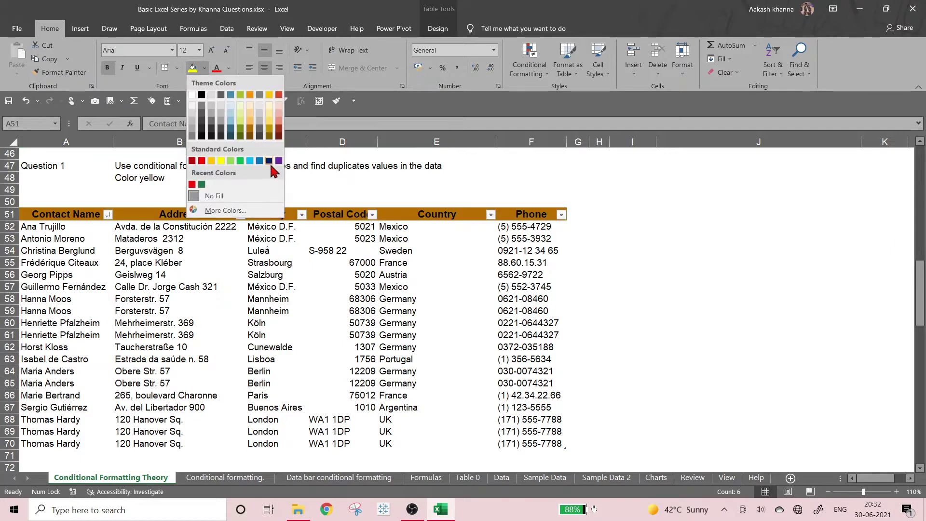
left_click(242, 111)
left_click(263, 190)
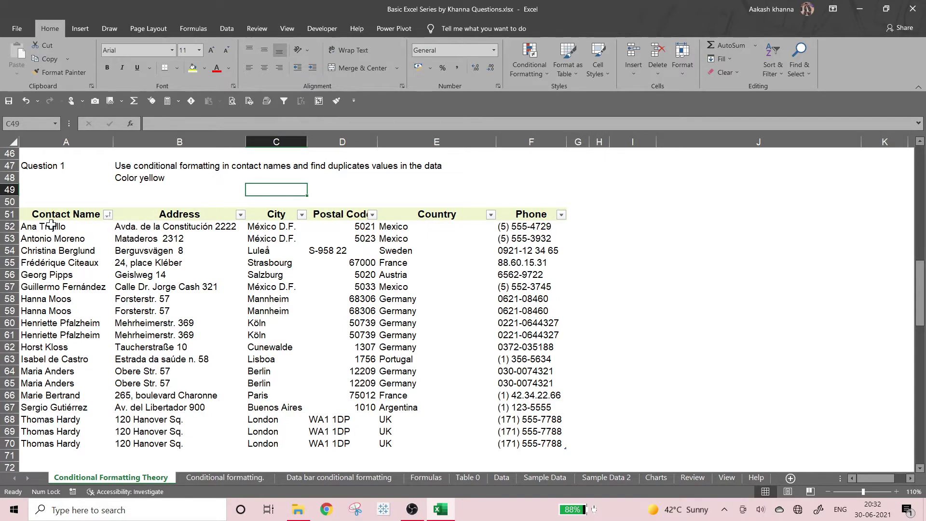
Examine the contact table from the Contact Name column through Phone, then focus on the Contact Name entries.
left_click_drag(51, 225, 523, 444)
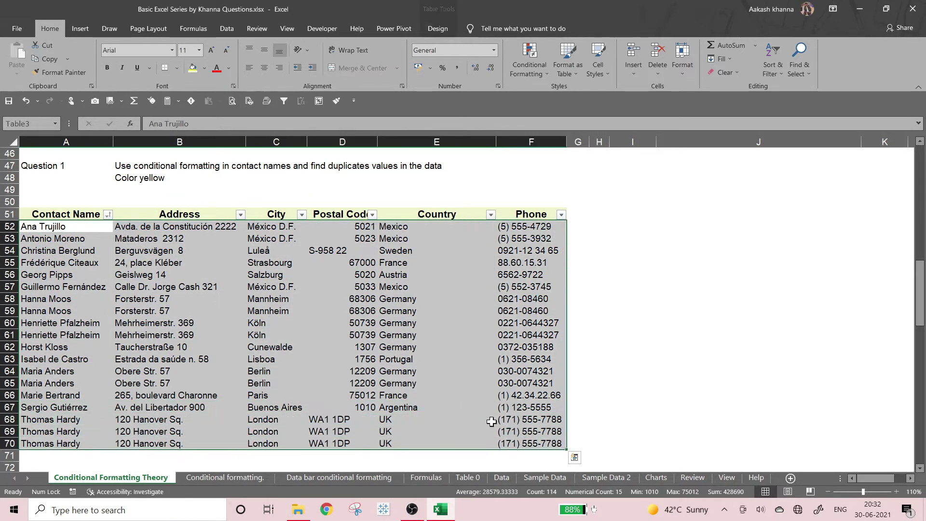
left_click(77, 225)
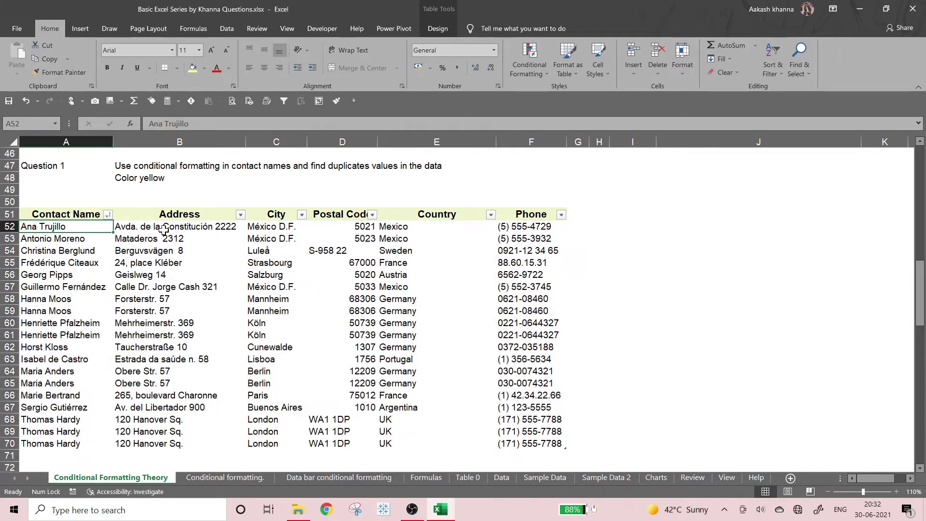
left_click(164, 230)
left_click(273, 230)
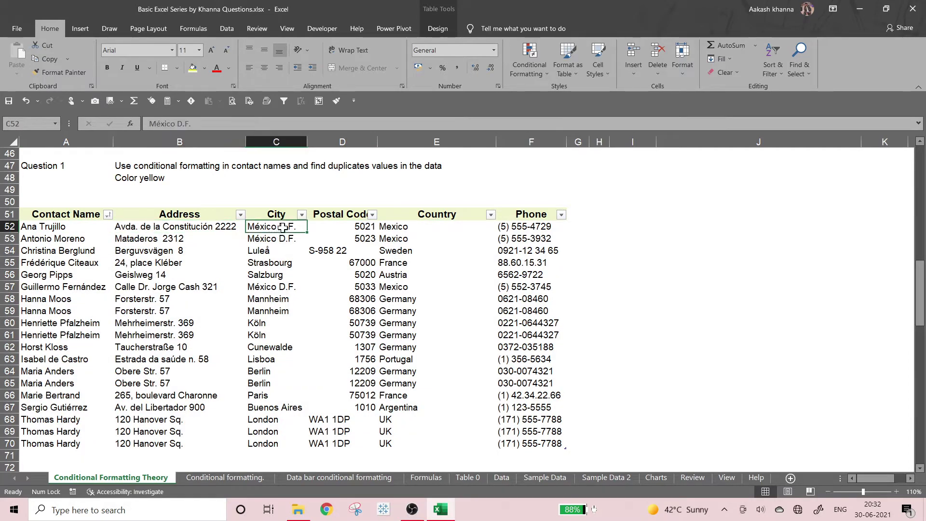
left_click(351, 230)
left_click(395, 230)
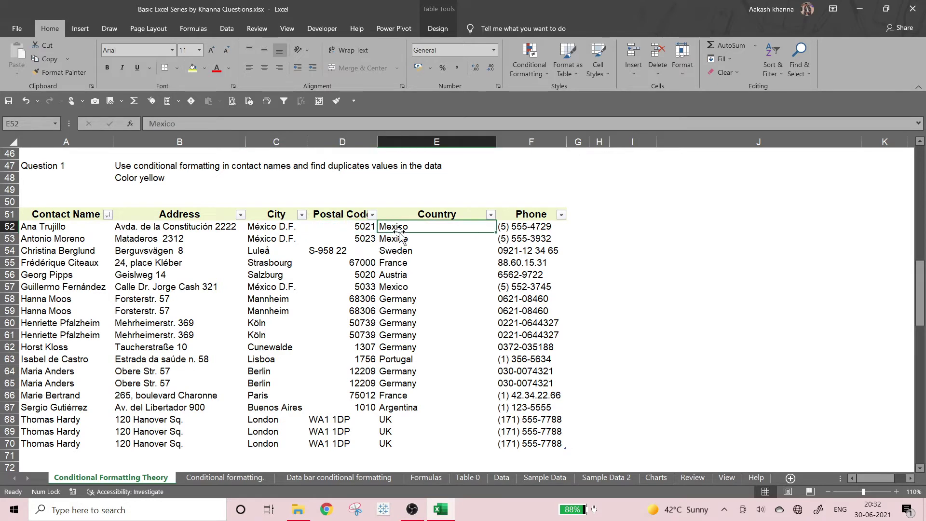
left_click(518, 216)
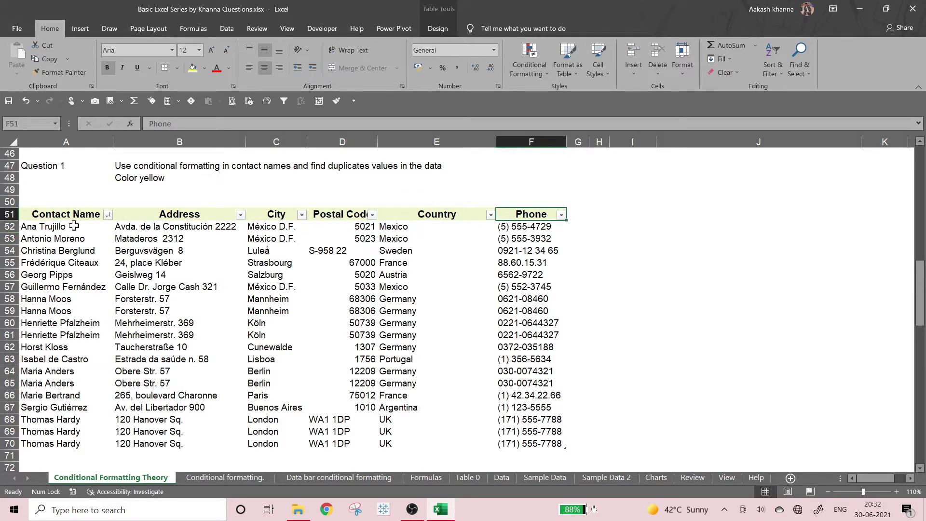
left_click_drag(39, 217, 531, 443)
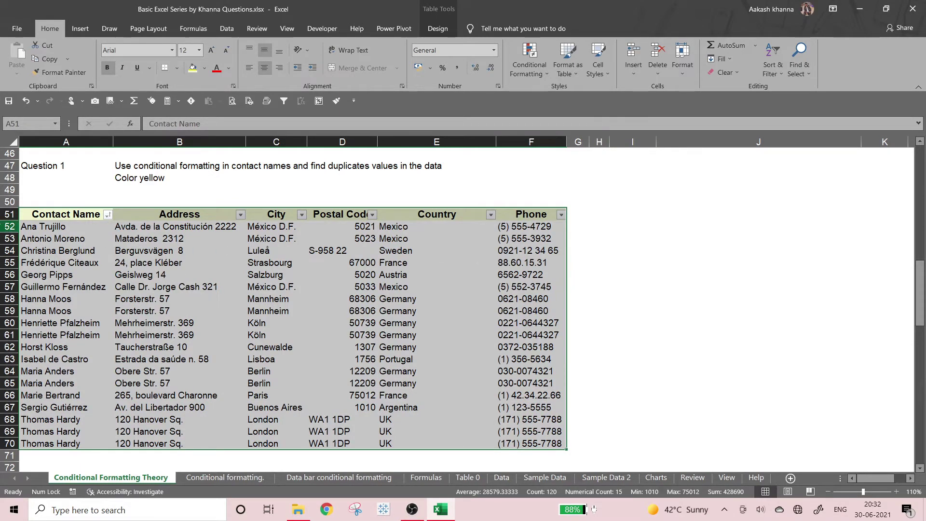
left_click(91, 226)
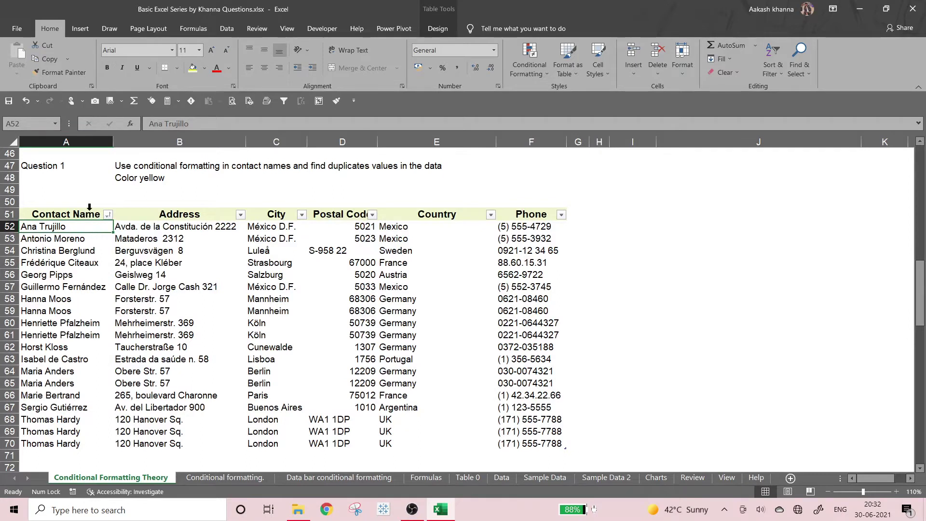
left_click(89, 208)
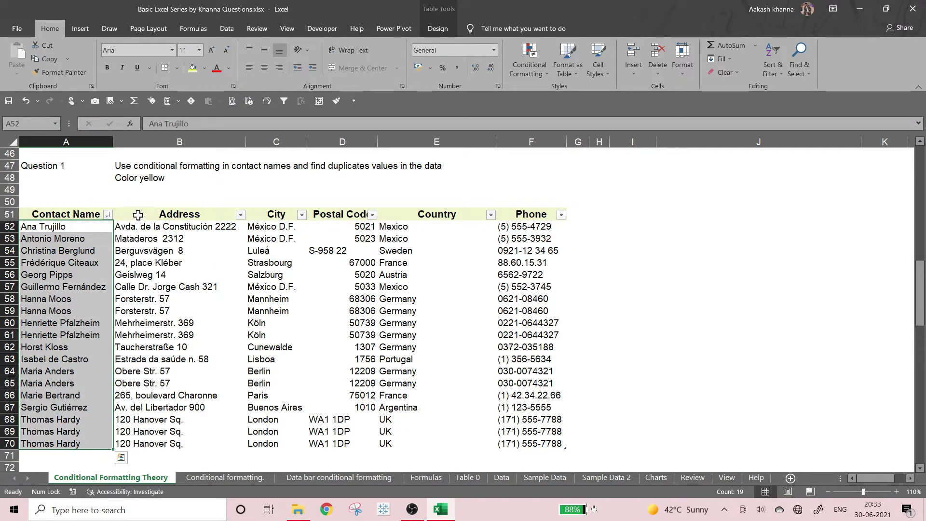
left_click_drag(174, 284, 173, 260)
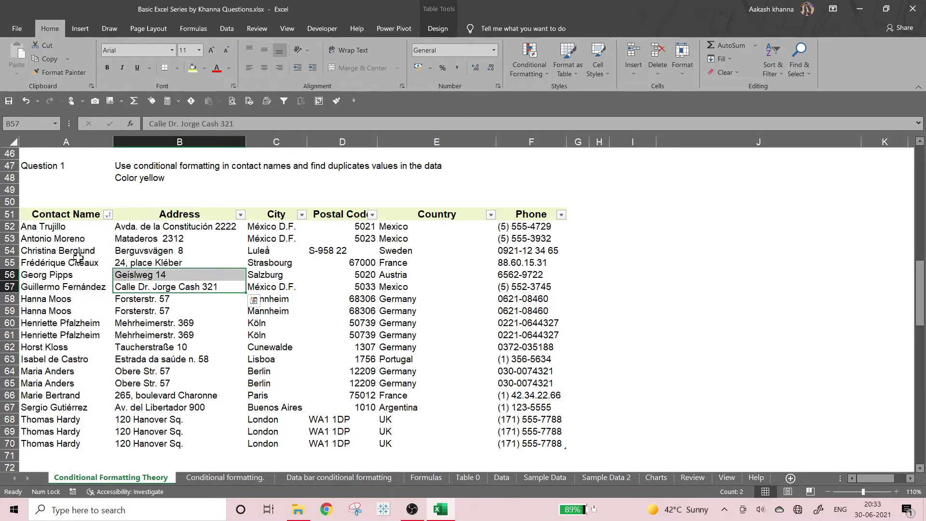
left_click_drag(54, 217, 33, 443)
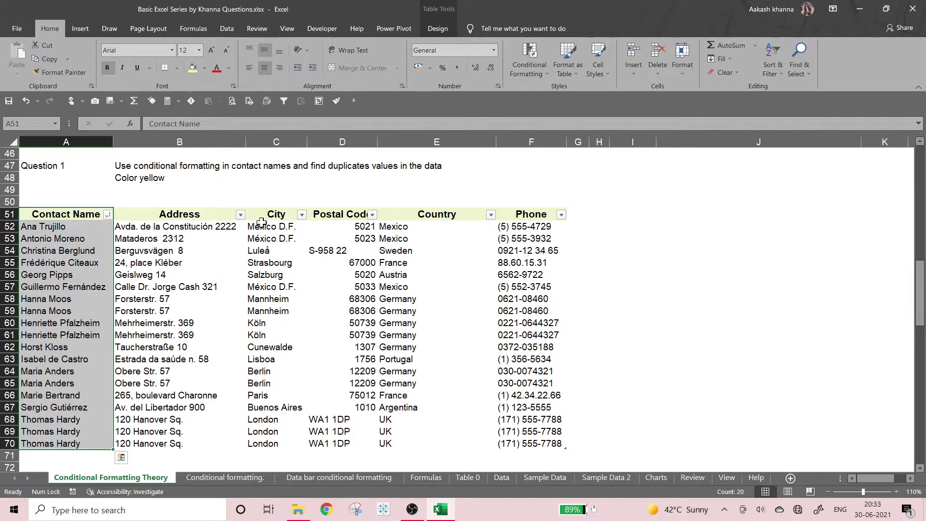
left_click(76, 217)
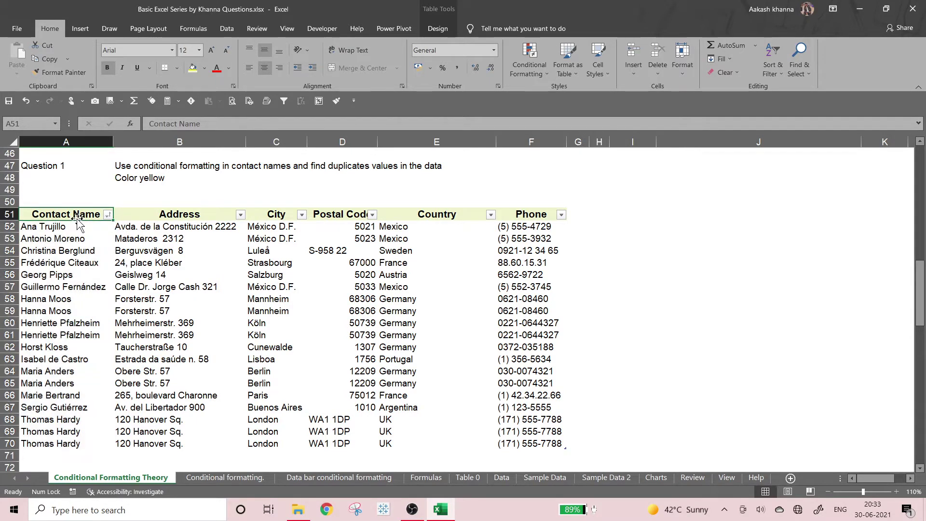
Start a Duplicate Values highlighting rule for the Contact Name range A51:A70, with the condition set to Duplicate.
left_click_drag(77, 217, 58, 443)
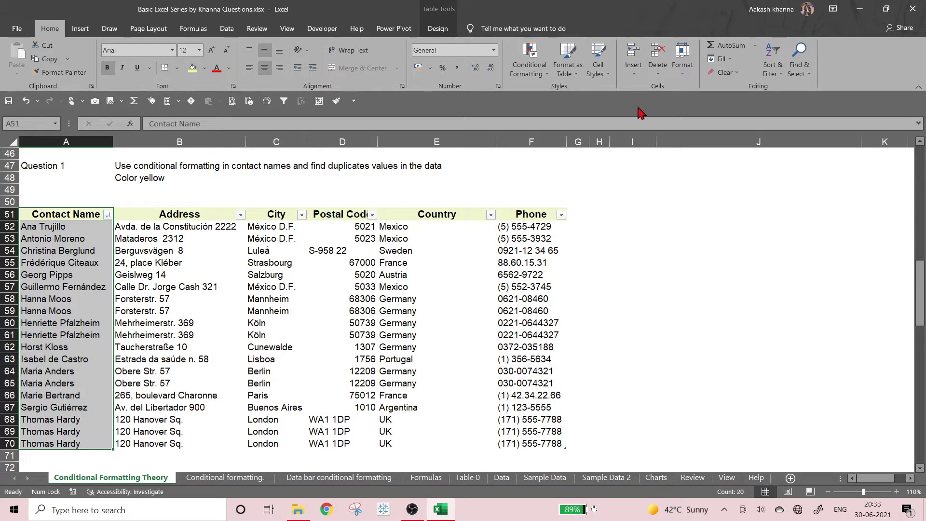
left_click(542, 70)
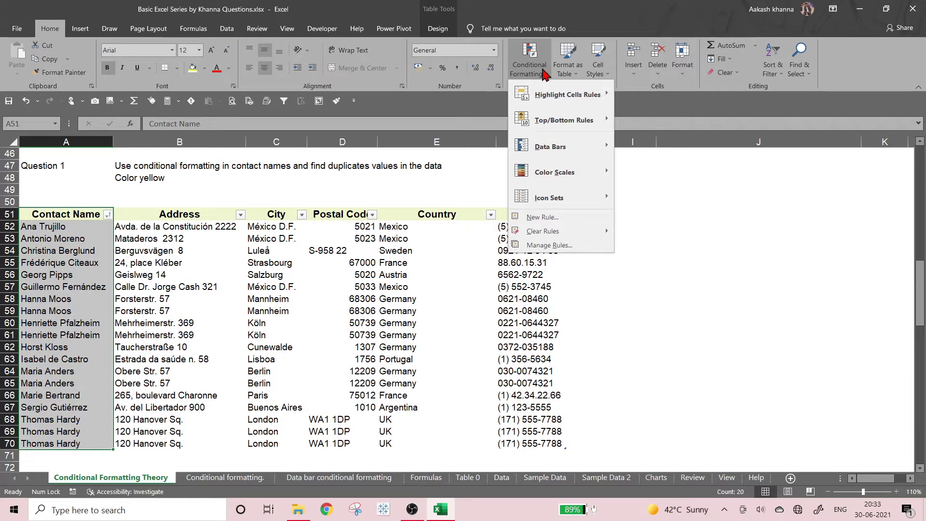
mouse_move(549, 117)
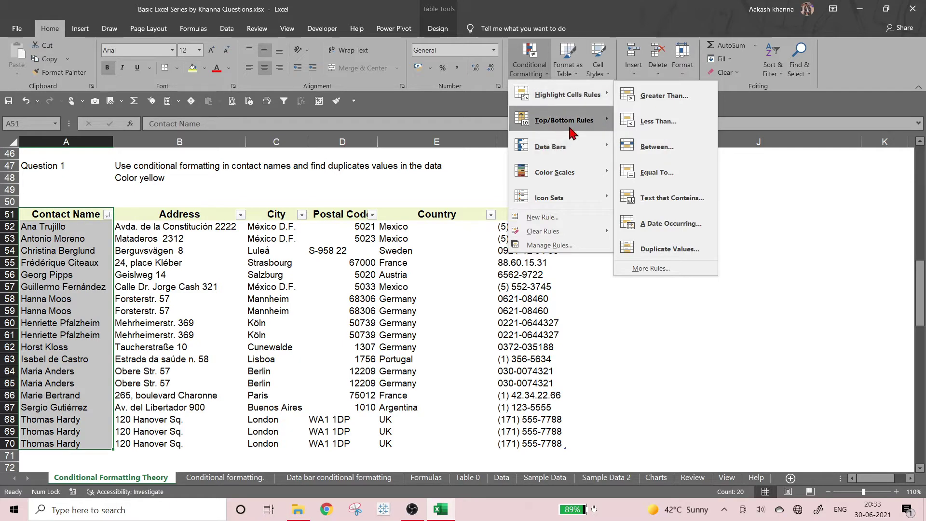
mouse_move(570, 129)
mouse_move(574, 155)
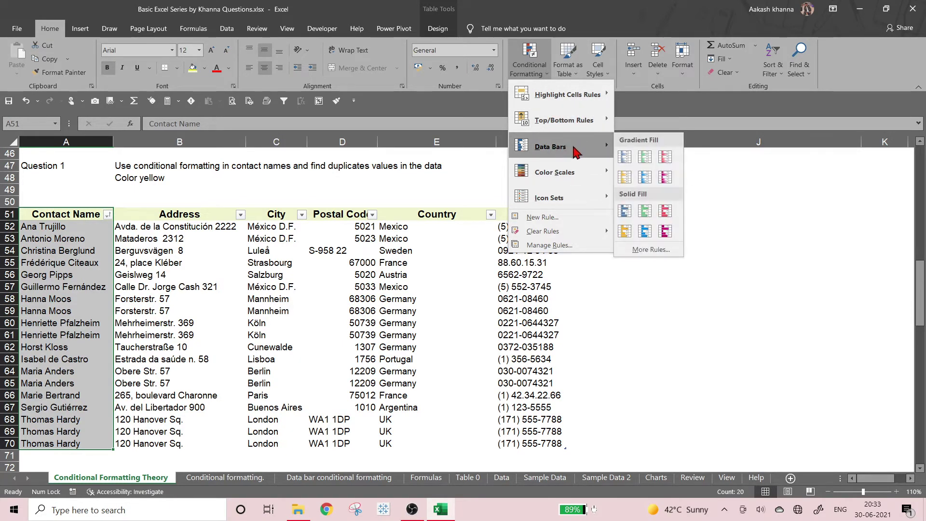
mouse_move(554, 179)
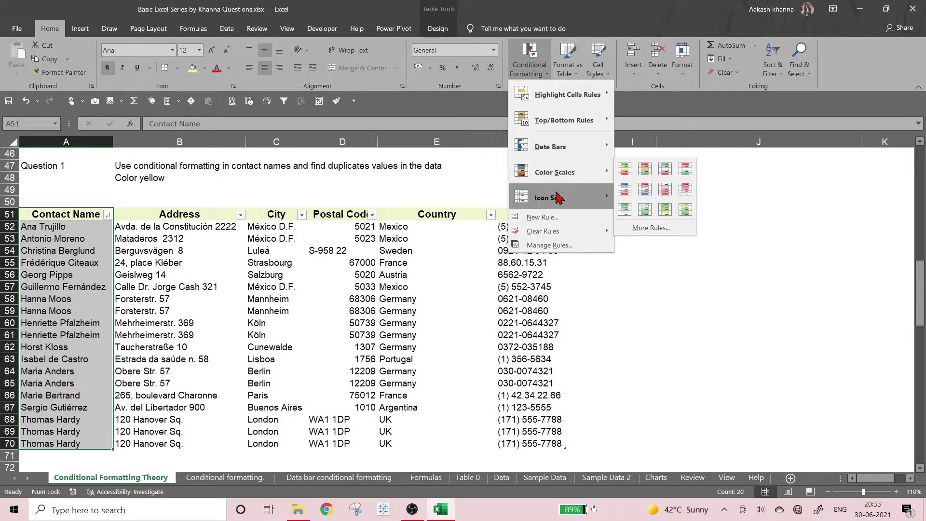
mouse_move(557, 198)
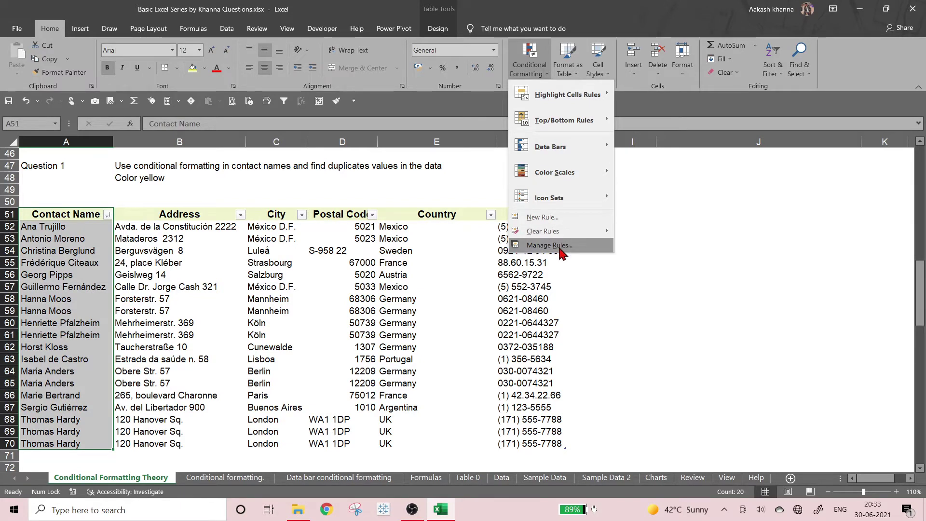
mouse_move(561, 238)
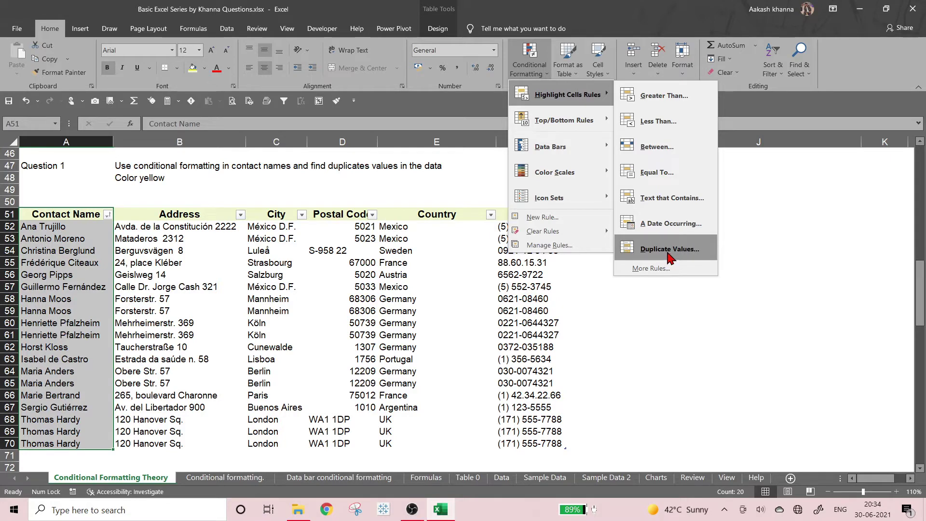
left_click(668, 251)
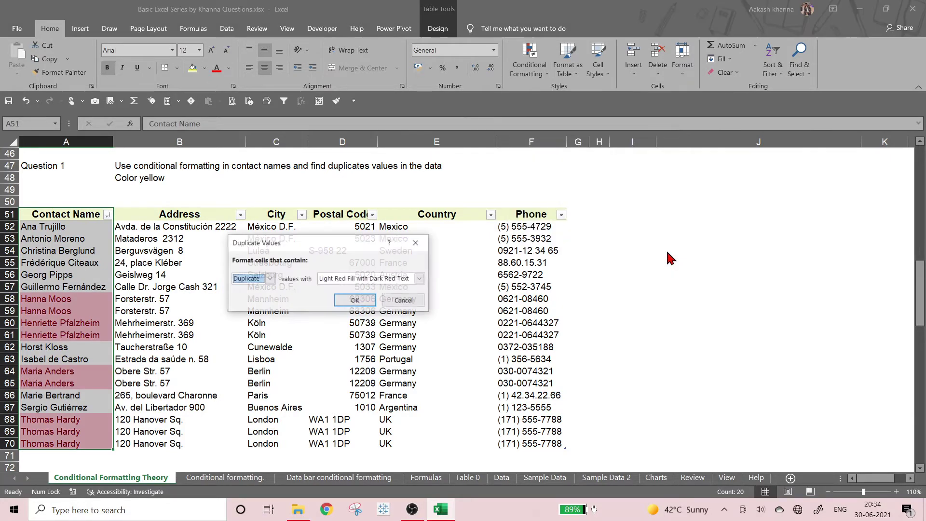
left_click_drag(287, 251, 589, 187)
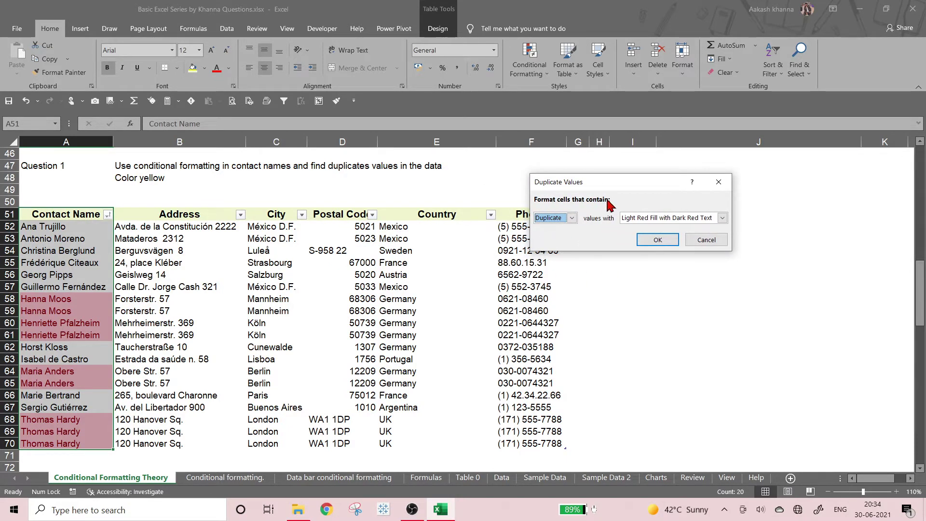
left_click(571, 219)
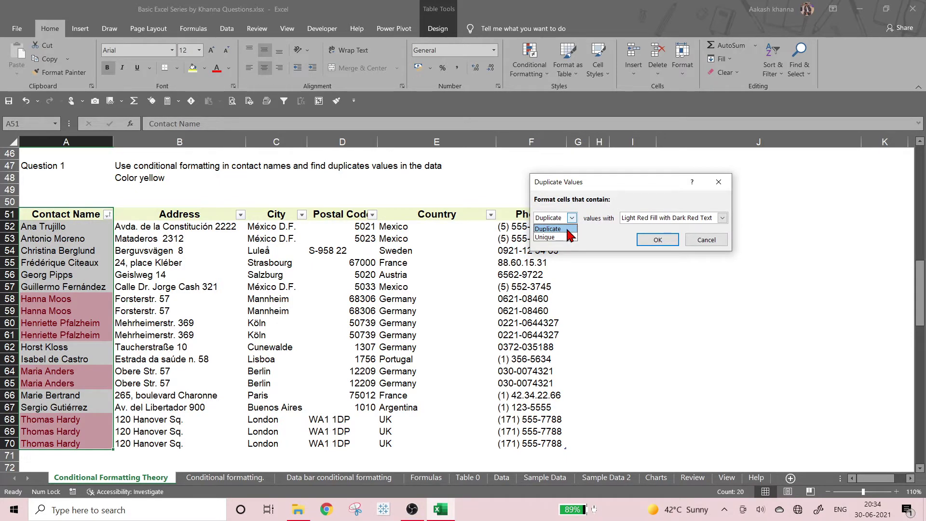
left_click(567, 230)
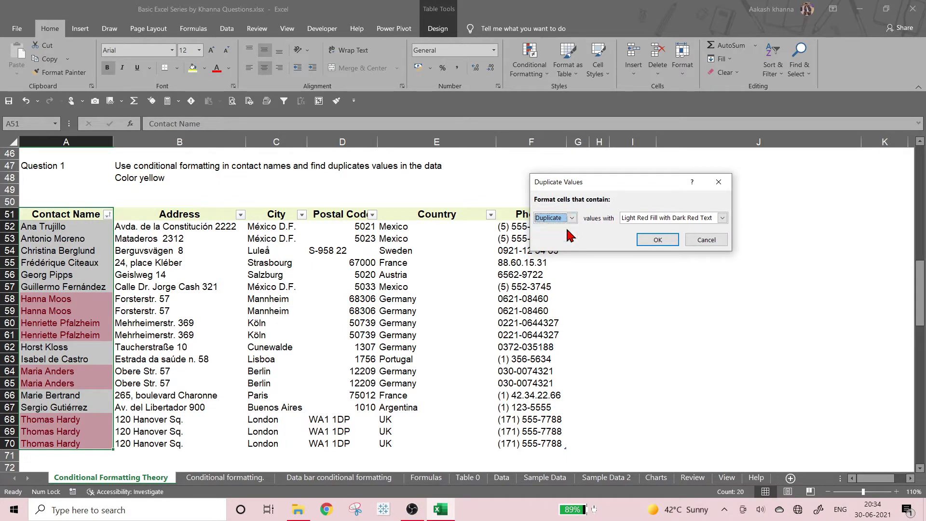
Give the duplicates rule a custom format with a bright yellow background fill.
left_click(655, 220)
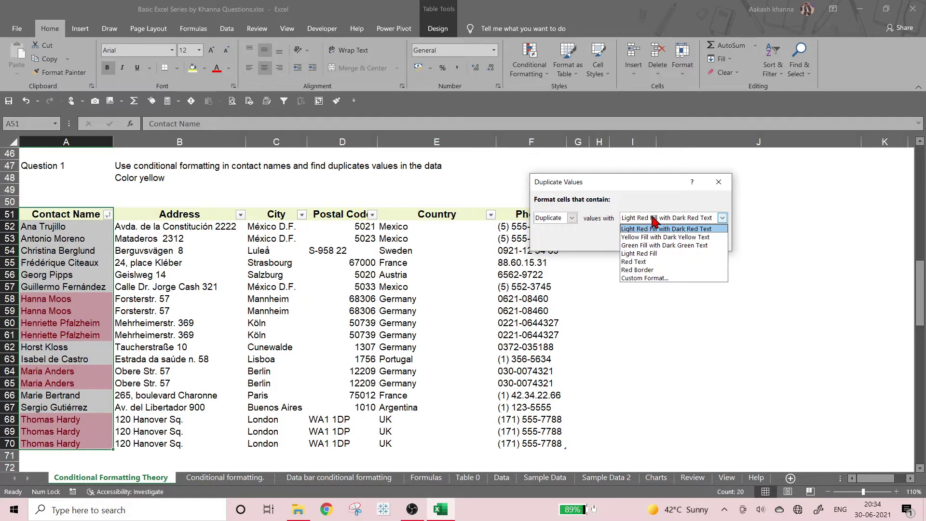
left_click(634, 281)
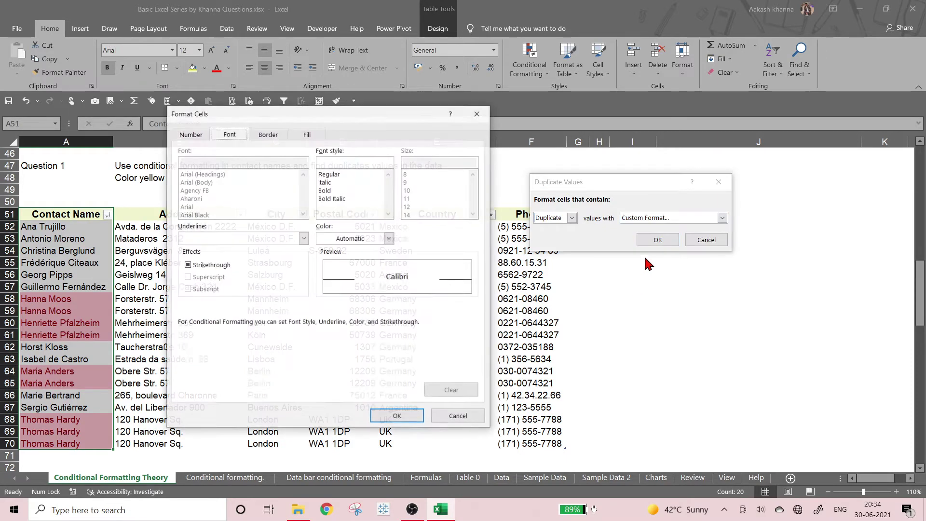
left_click(309, 135)
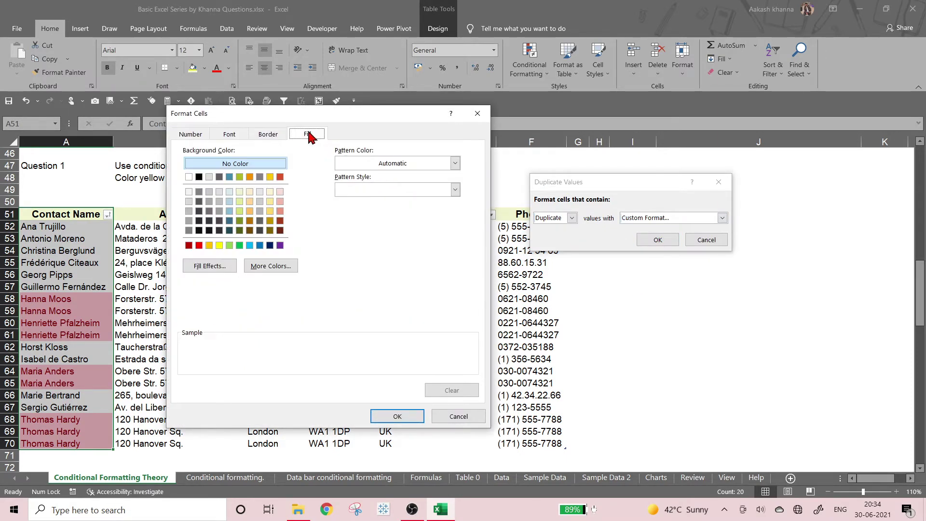
left_click(217, 245)
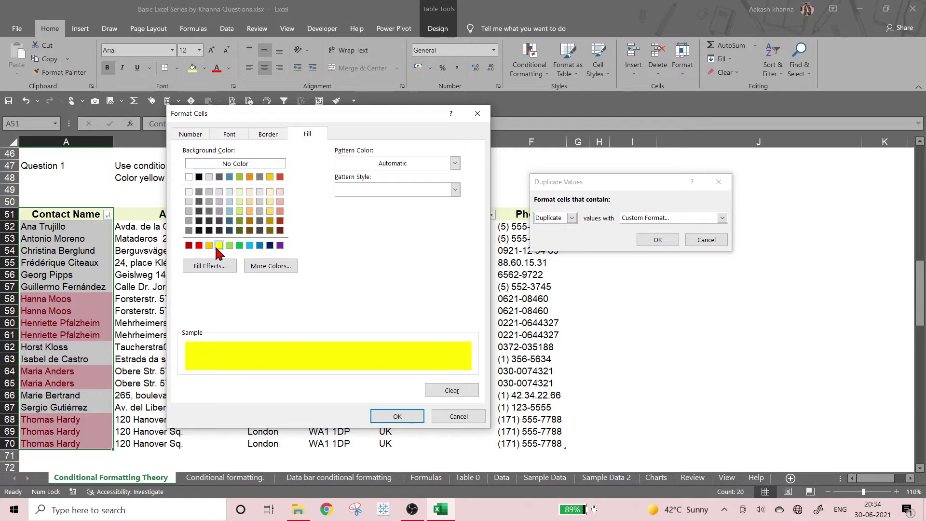
Overlay the yellow fill with a light dotted pattern style and set its pattern colour to a grey theme shade.
left_click(425, 189)
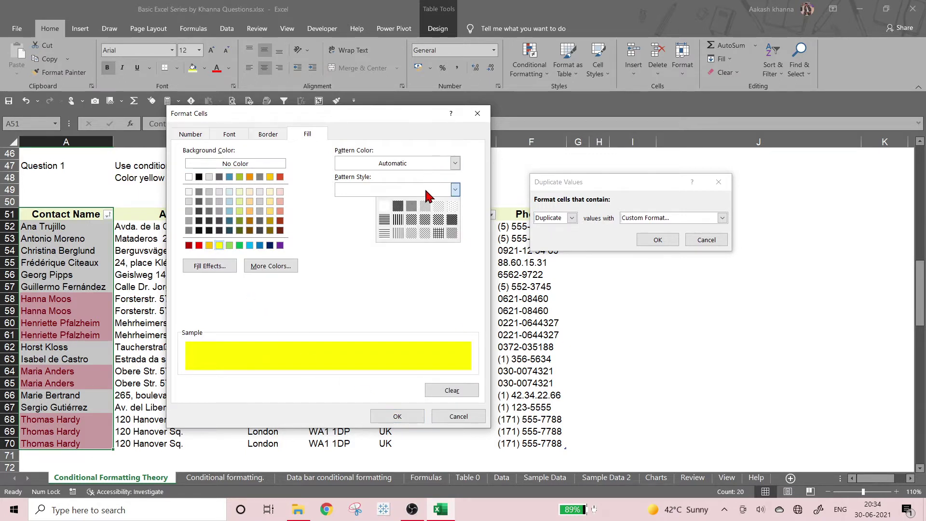
left_click(383, 206)
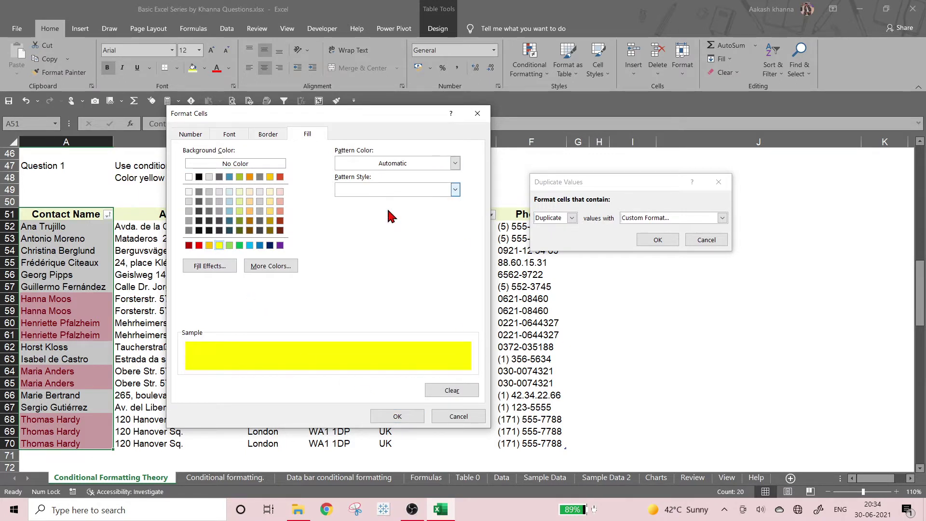
left_click(424, 191)
left_click(425, 220)
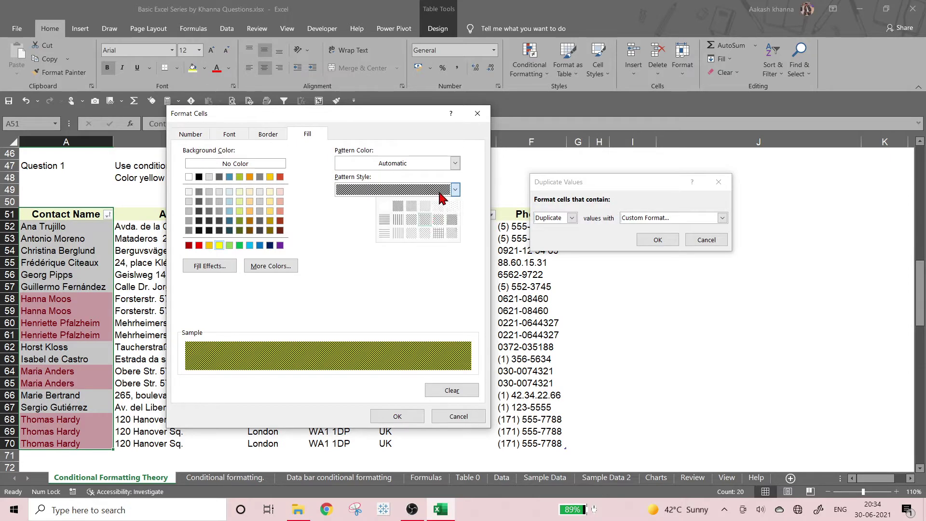
left_click(425, 190)
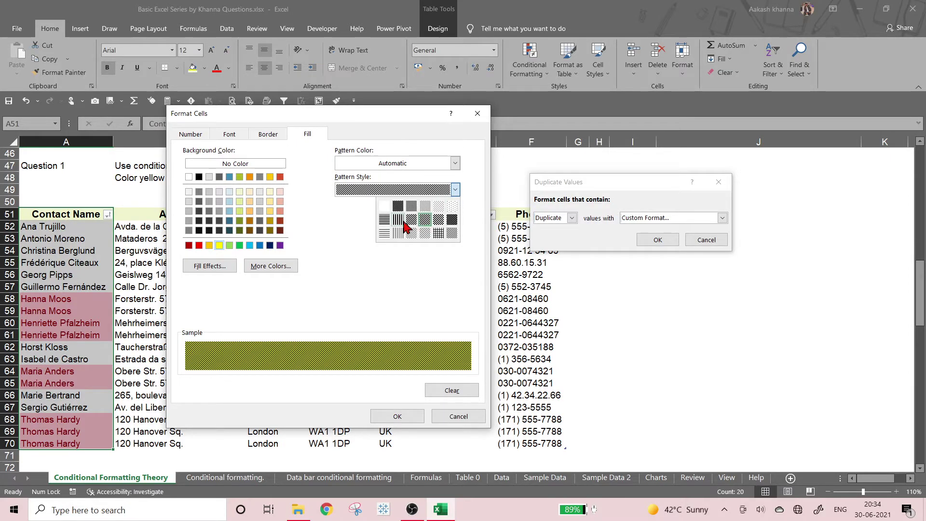
left_click(439, 206)
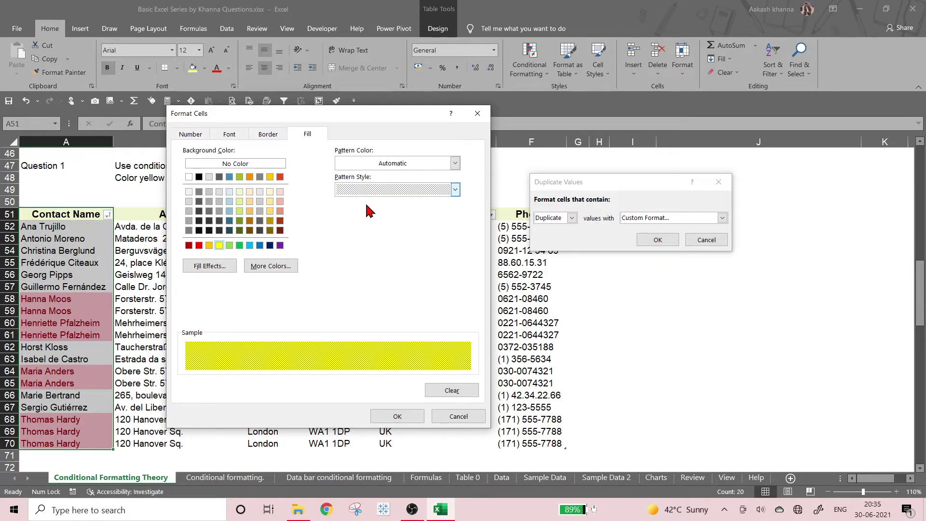
left_click(395, 164)
left_click(396, 165)
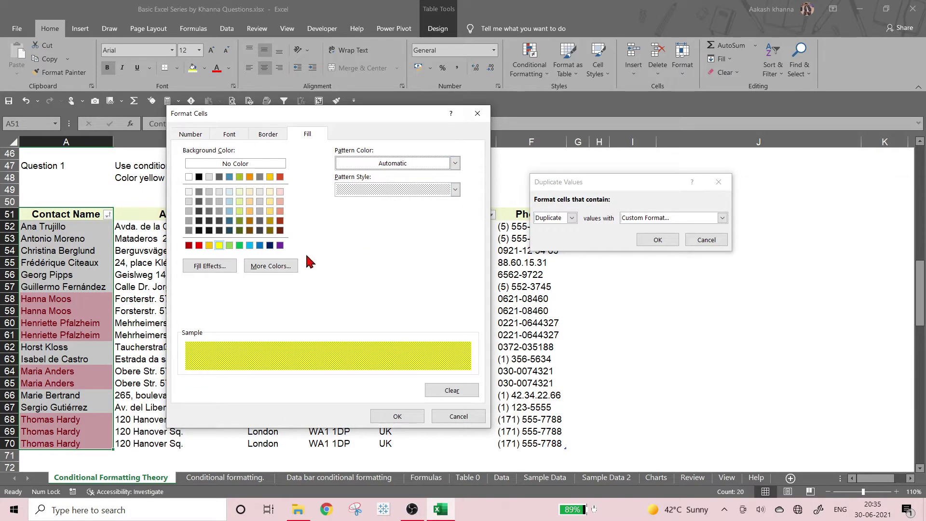
left_click(380, 166)
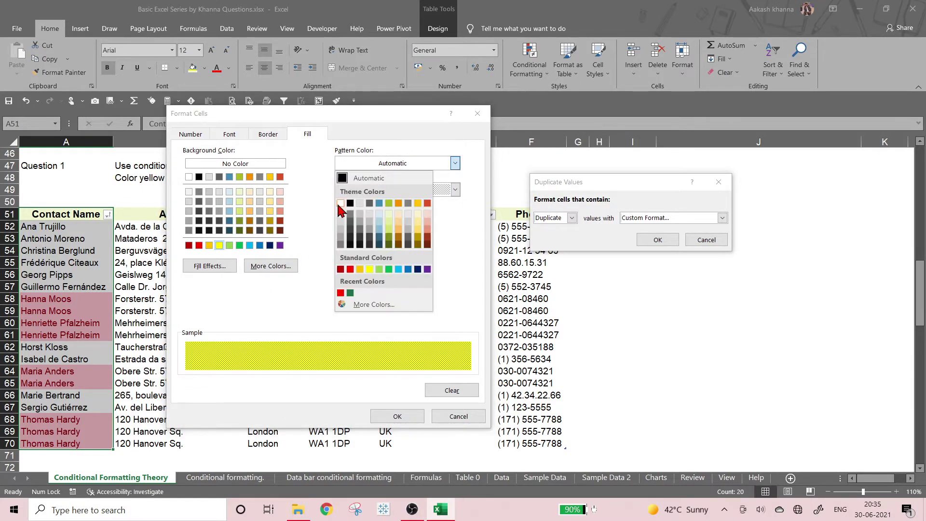
left_click(340, 232)
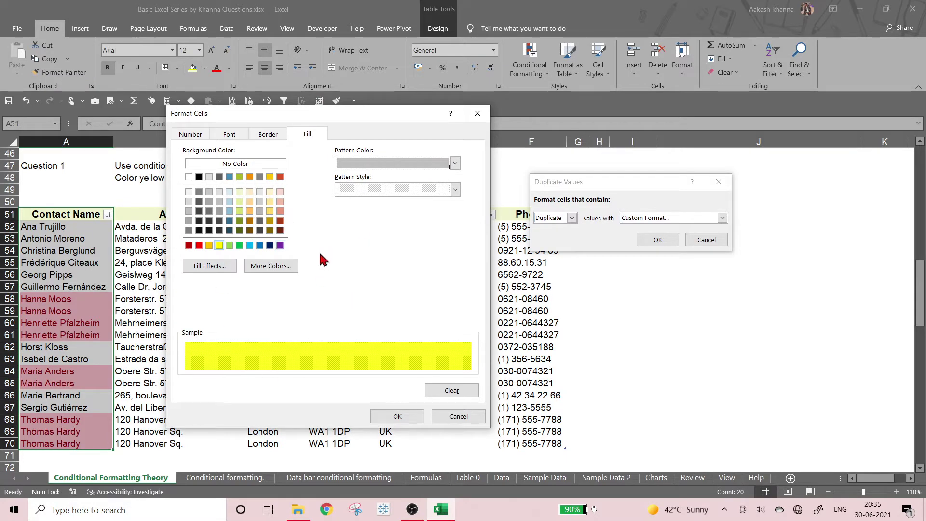
View the gradient fill effects without changing them, and apply the custom yellow format and the duplicates rule to the Contact Name range.
left_click(224, 270)
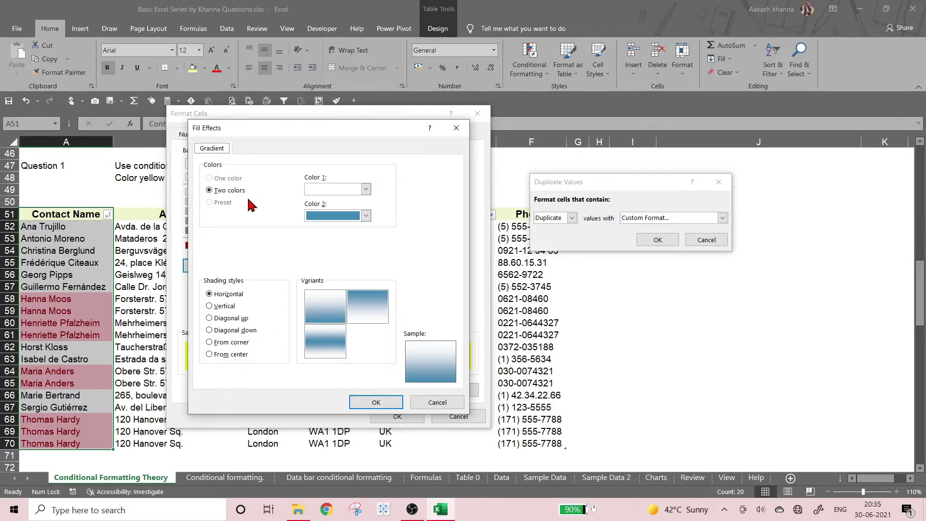
left_click(456, 128)
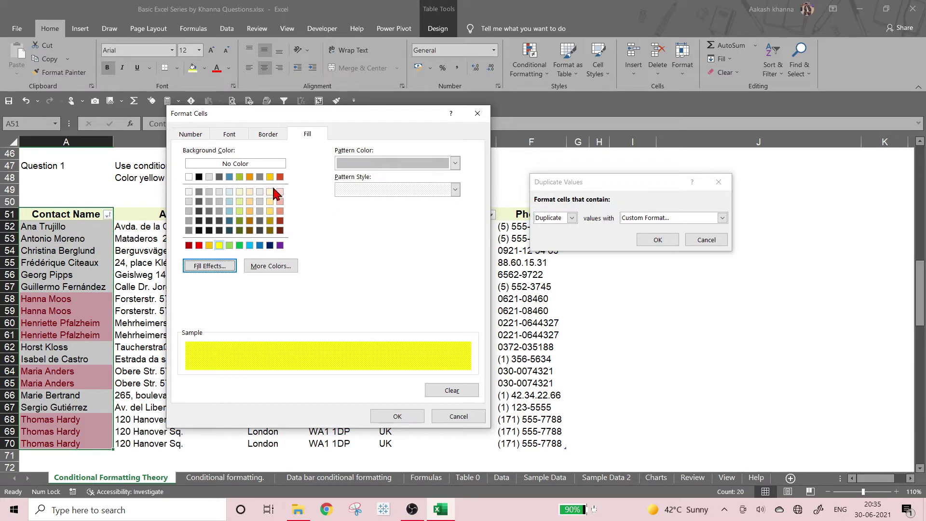
left_click(397, 417)
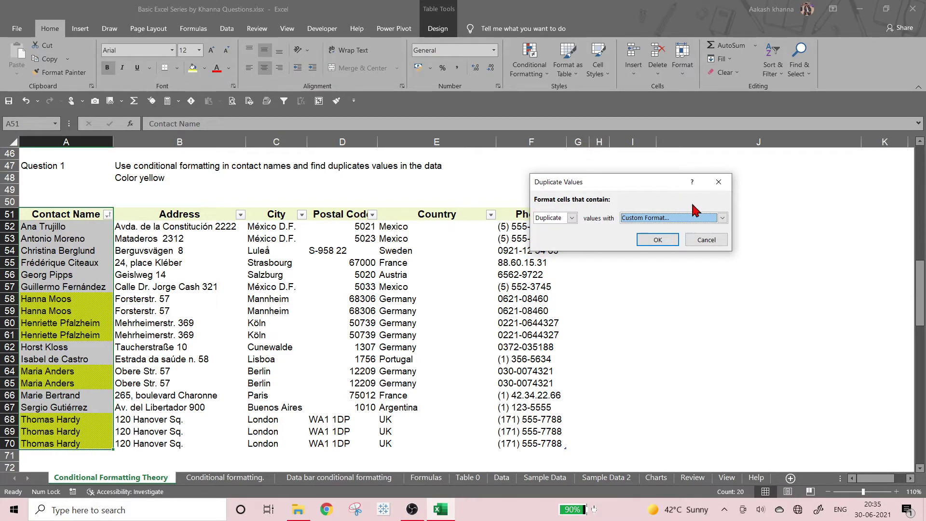
left_click(650, 240)
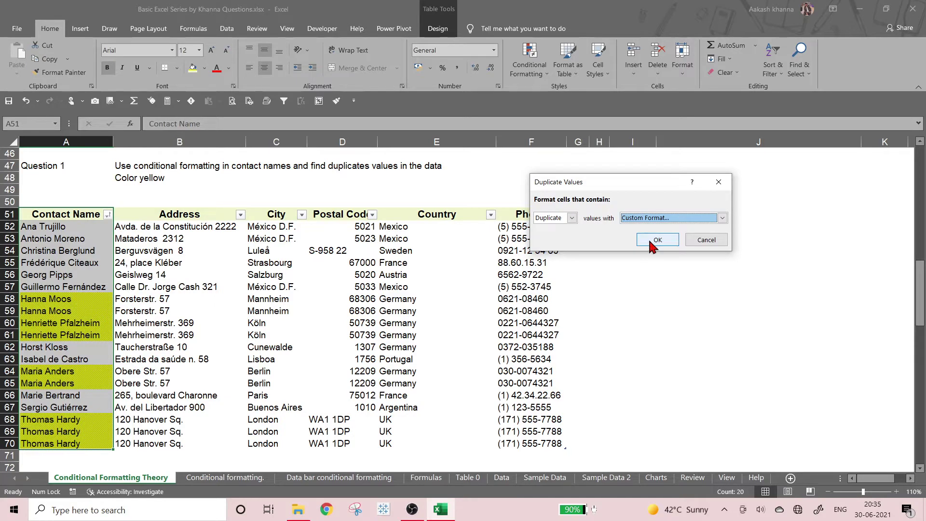
left_click(175, 291)
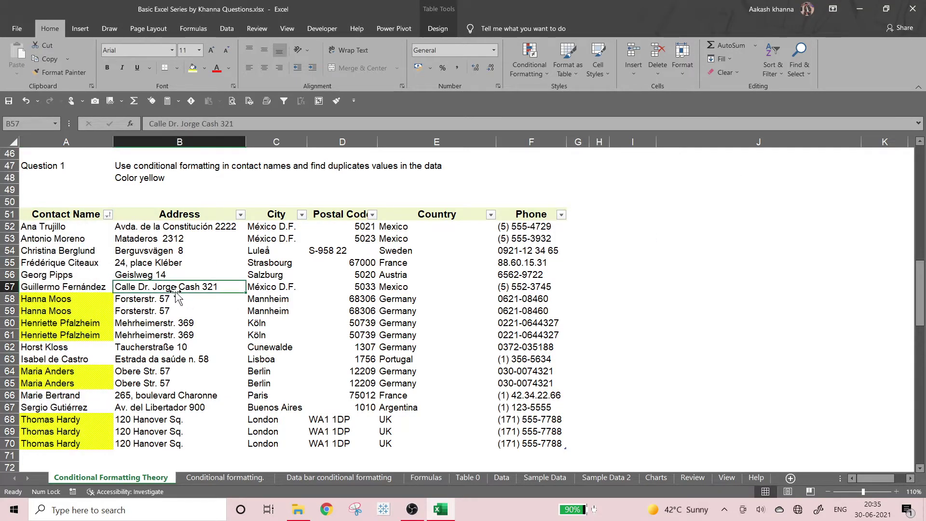
Examine the highlighted duplicates in the Contact Name column at 160% zoom.
scroll(434, 361, "down", 1)
left_click(897, 492)
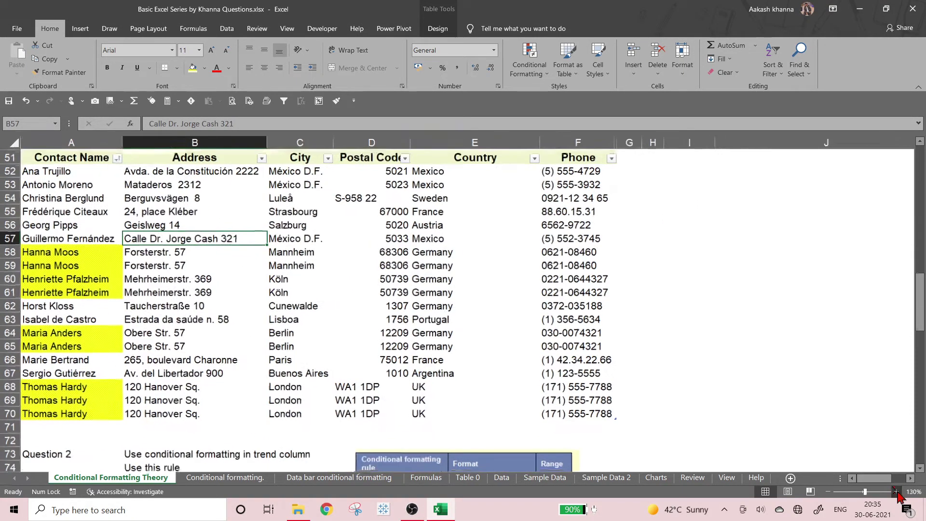
left_click(897, 492)
left_click(896, 492)
left_click(897, 492)
left_click(896, 492)
left_click_drag(862, 483, 858, 482)
scroll(142, 359, "up", 2)
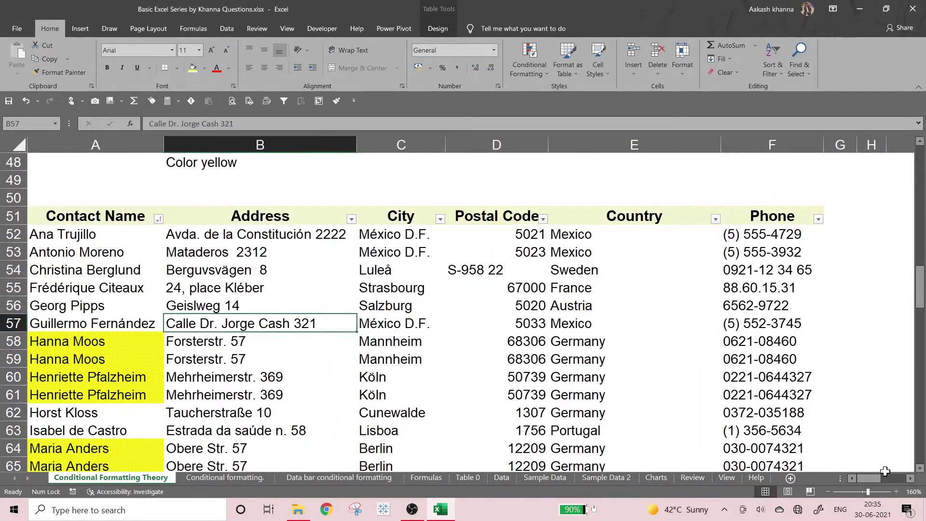
Zoom to the selected cell A58 to inspect its patterned yellow fill, and return to the Question 1 table at 100% zoom.
left_click(99, 345)
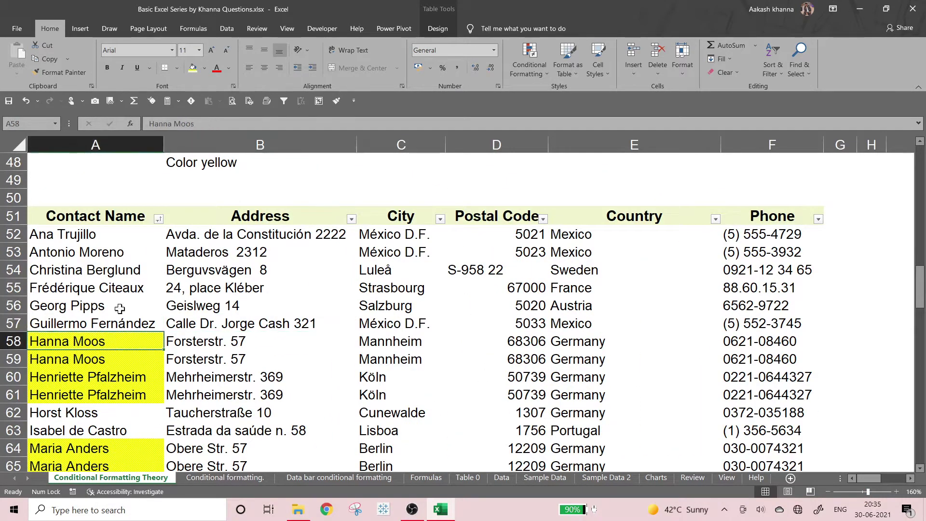
left_click(287, 28)
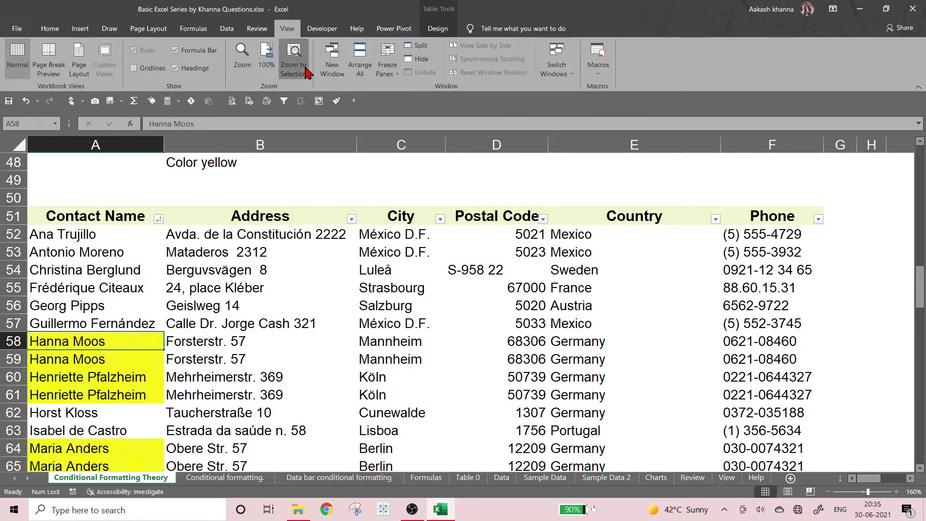
left_click(305, 71)
scroll(302, 186, "down", 2)
scroll(343, 238, "up", 1)
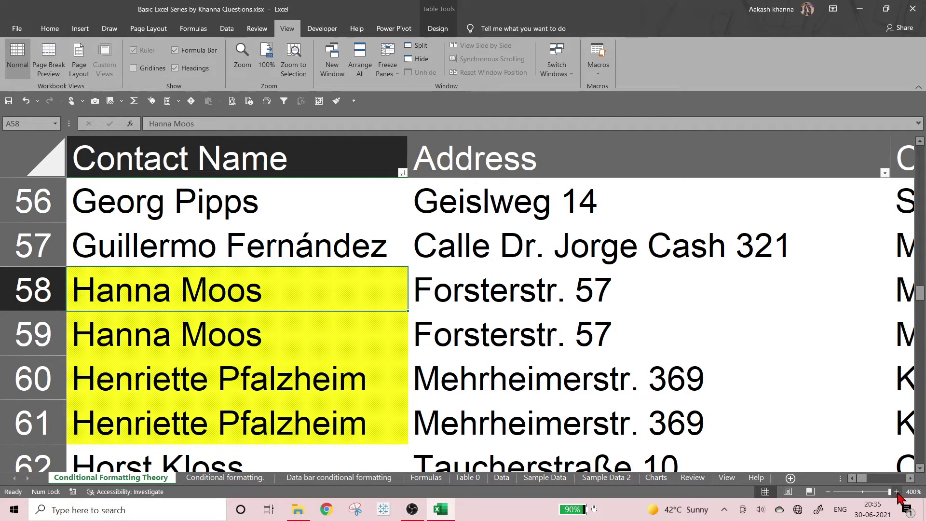
left_click(269, 54)
scroll(352, 260, "up", 1)
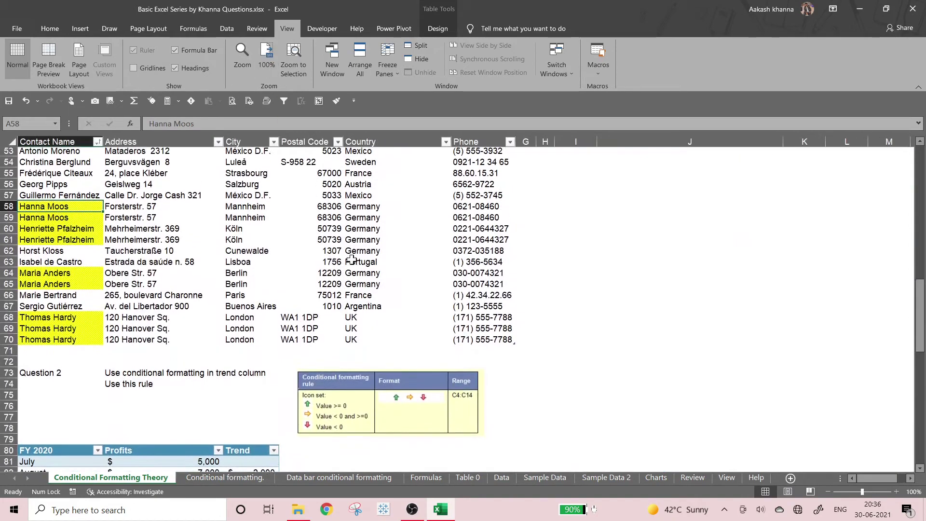
scroll(352, 261, "up", 1)
scroll(352, 260, "up", 1)
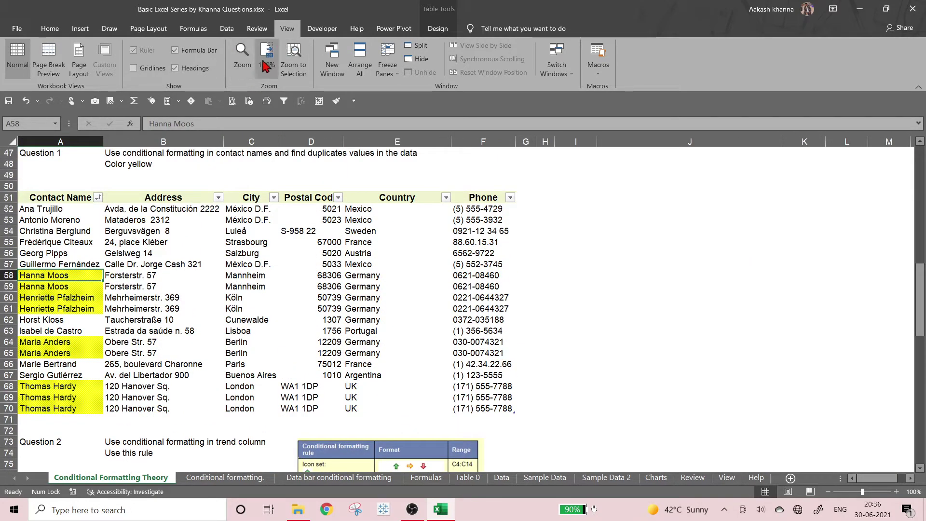
Start a Duplicate Values highlighting rule for the Country range E51:E70.
left_click(57, 29)
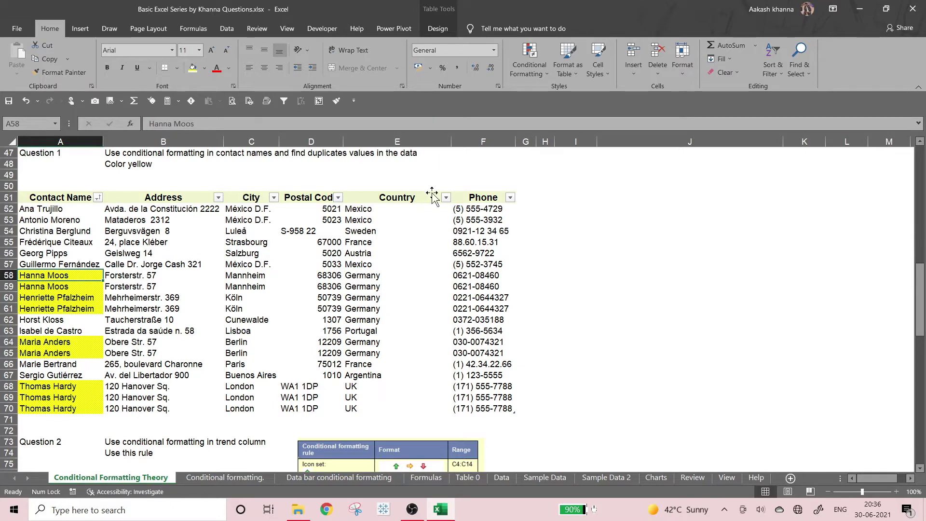
left_click(411, 197)
left_click_drag(411, 197, 391, 409)
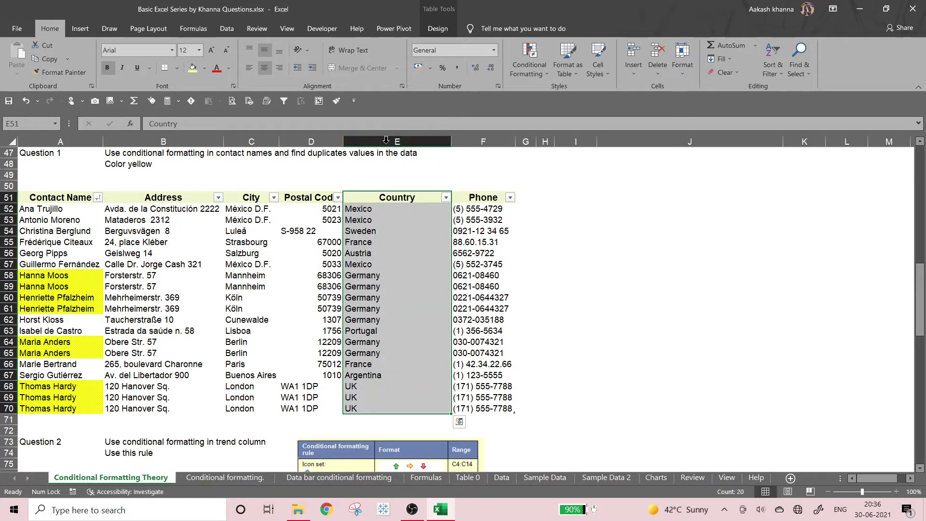
left_click(542, 70)
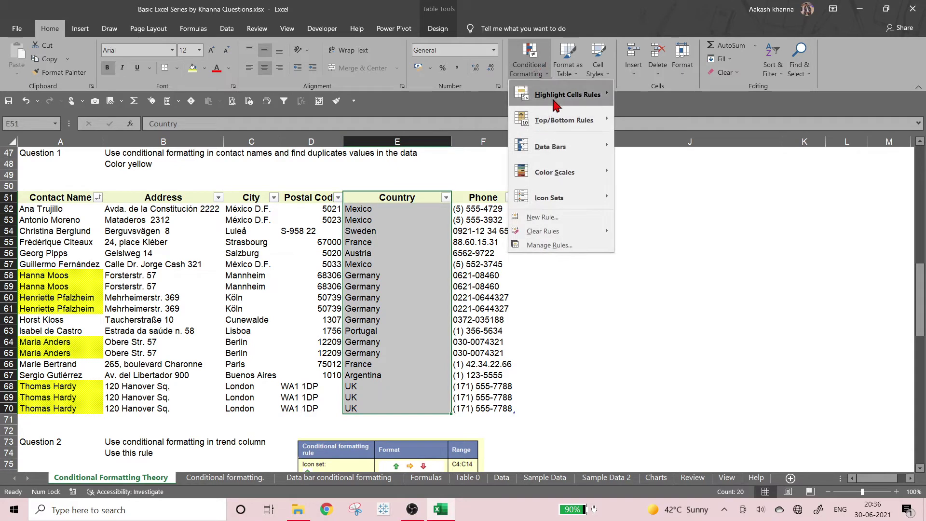
mouse_move(558, 95)
left_click(681, 254)
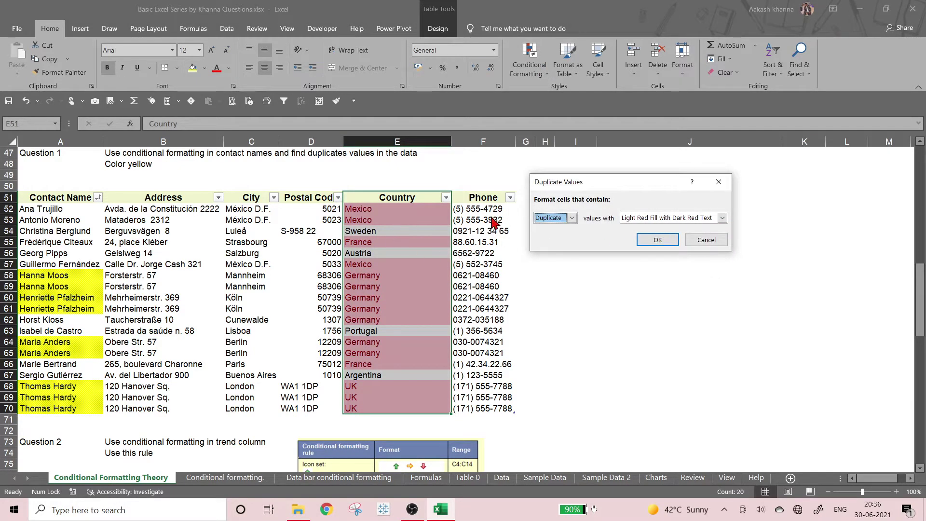
Set the Country rule to Unique values with Green Fill with Dark Green Text and apply it.
left_click(572, 218)
left_click(544, 245)
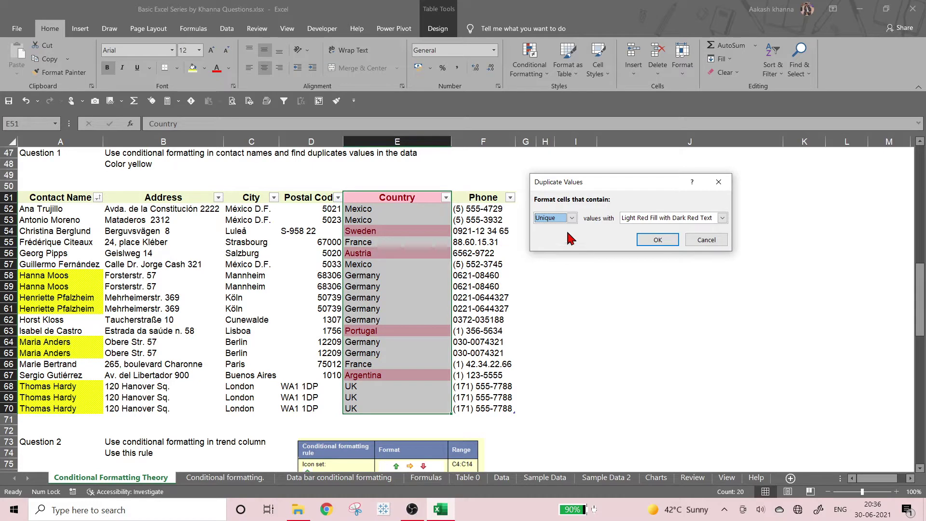
left_click(642, 218)
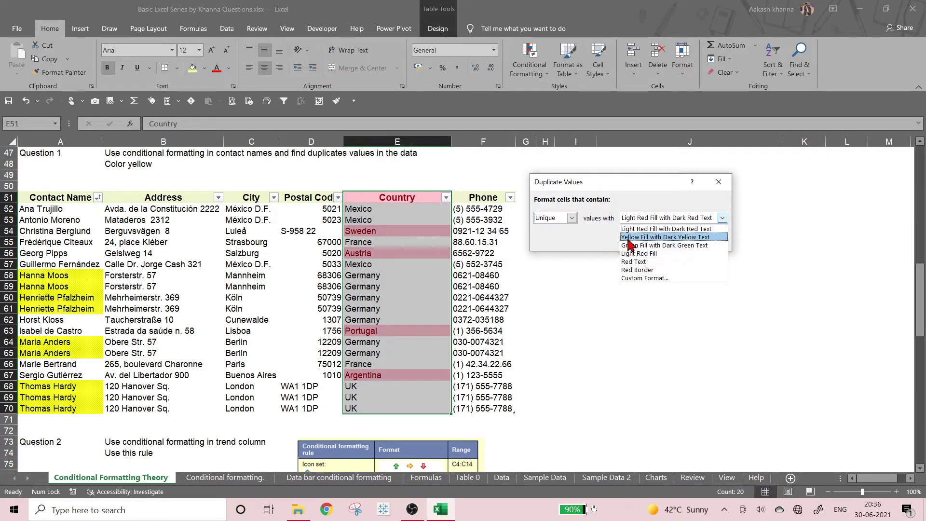
left_click(656, 246)
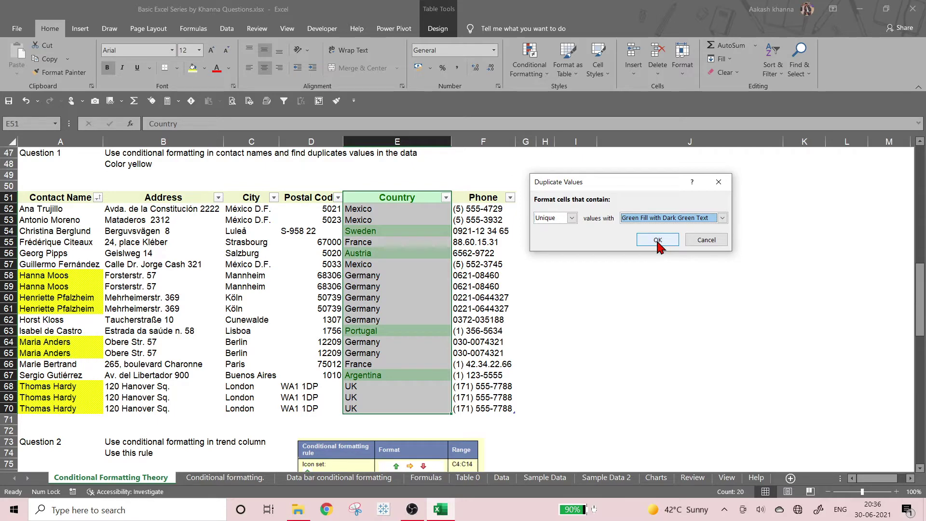
left_click(658, 239)
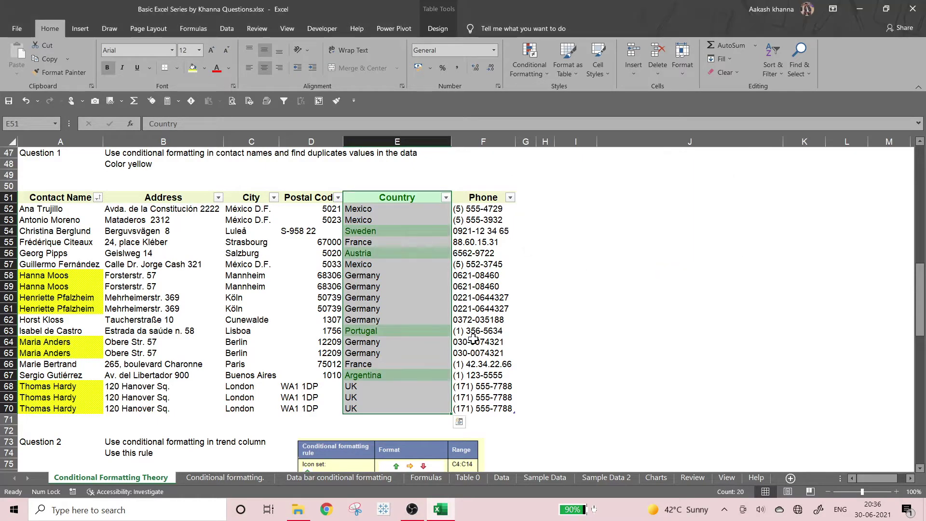
left_click(545, 330)
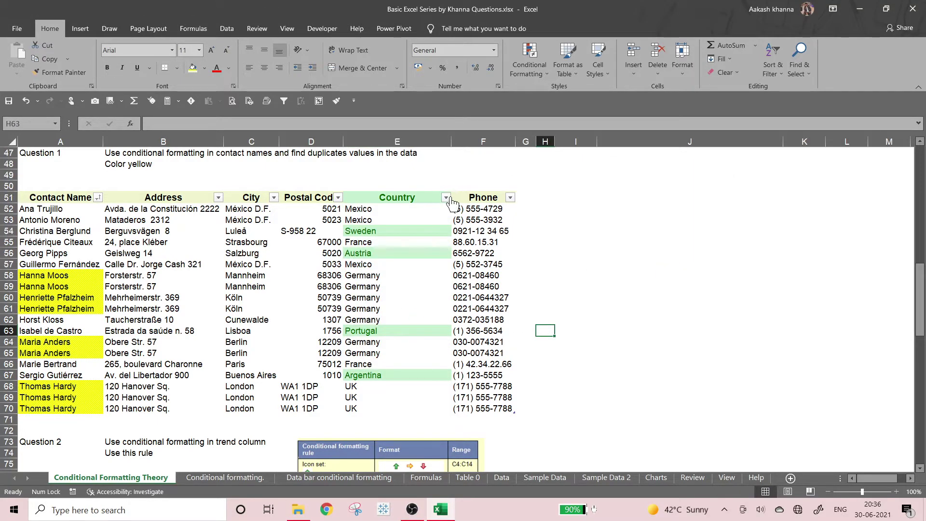
Look at the Filter by Color options for the Country column without applying a filter.
left_click(445, 197)
mouse_move(391, 284)
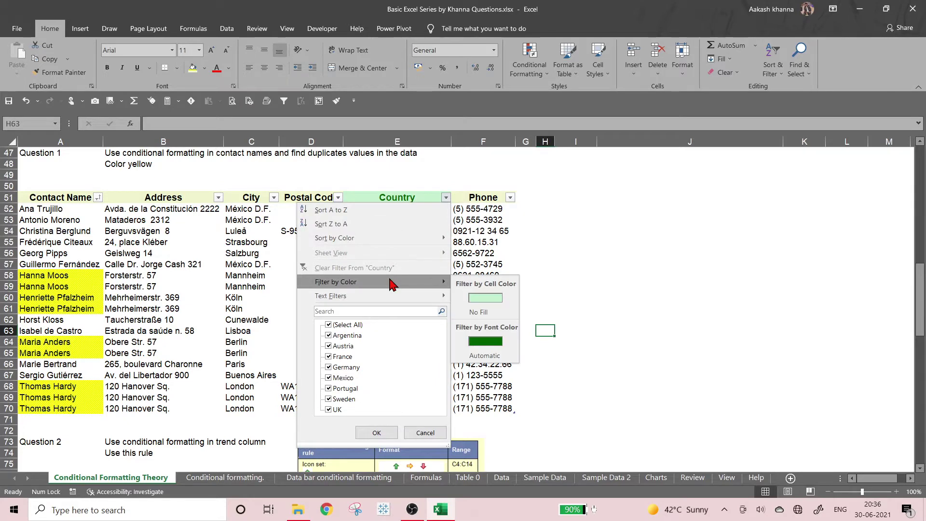
left_click(536, 262)
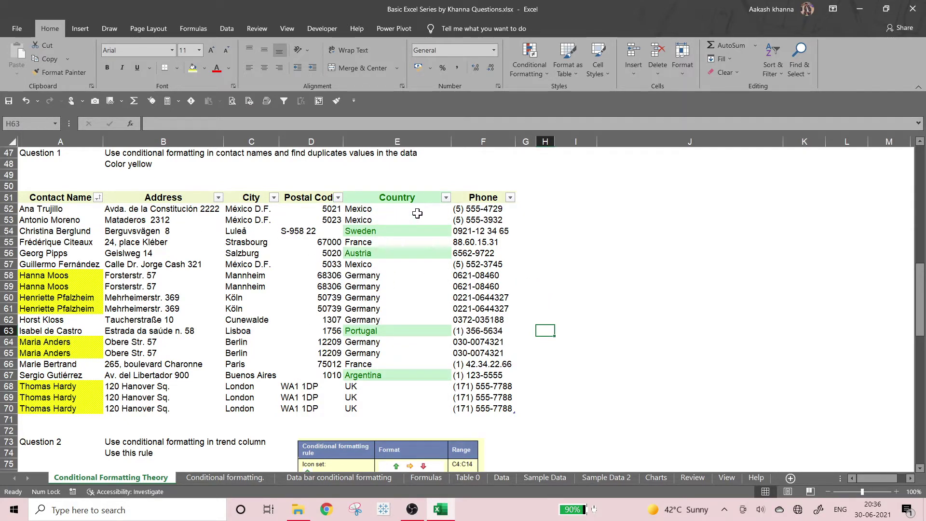
Filter the Country column by its green cell color so only the unique countries are listed.
left_click(446, 197)
mouse_move(404, 286)
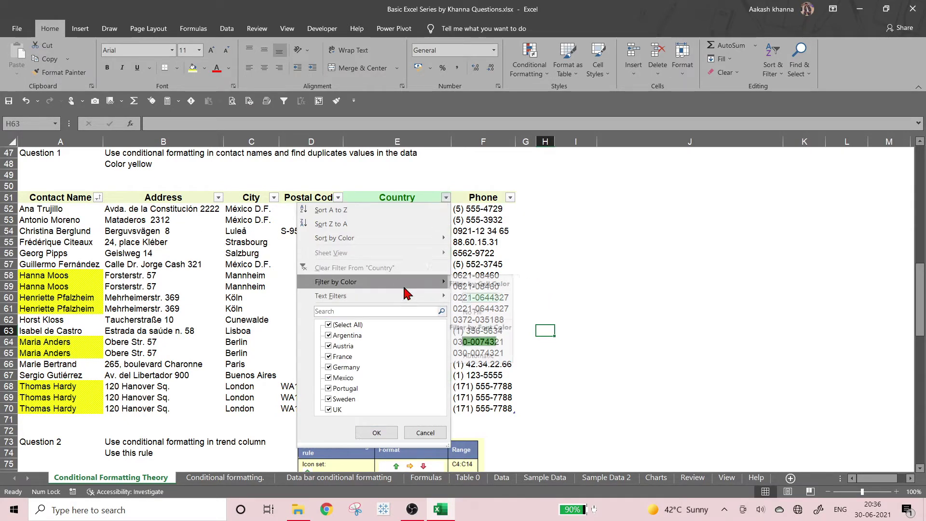
left_click(470, 296)
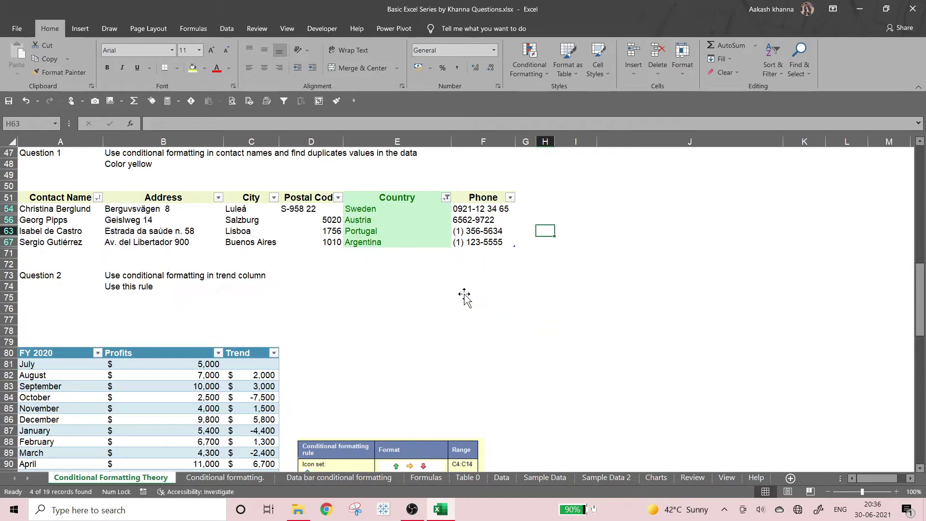
left_click(373, 201)
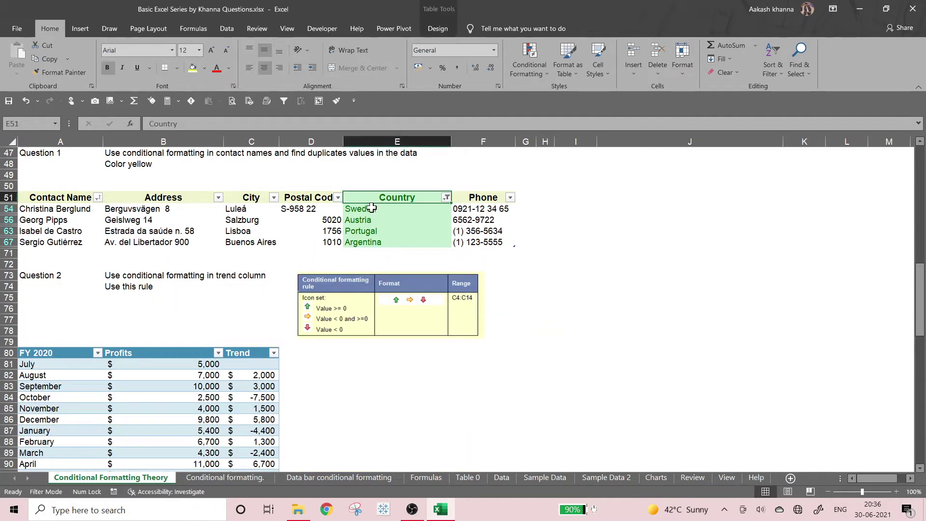
Clear the color filter from the Country column and deselect the cells.
left_click(446, 197)
left_click(371, 270)
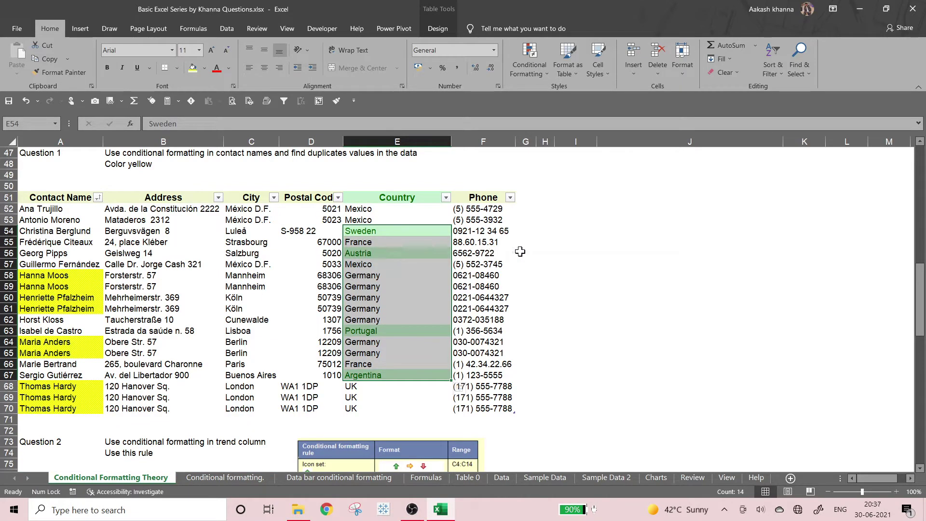
left_click(519, 251)
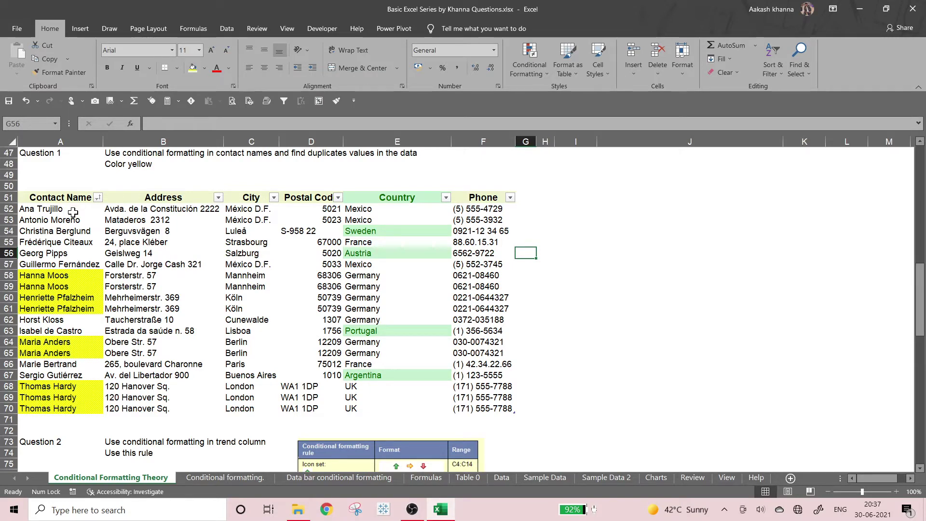
Look over the whole Question 1 table, range A51:F70, from its headers to its last row.
left_click_drag(50, 200, 501, 409)
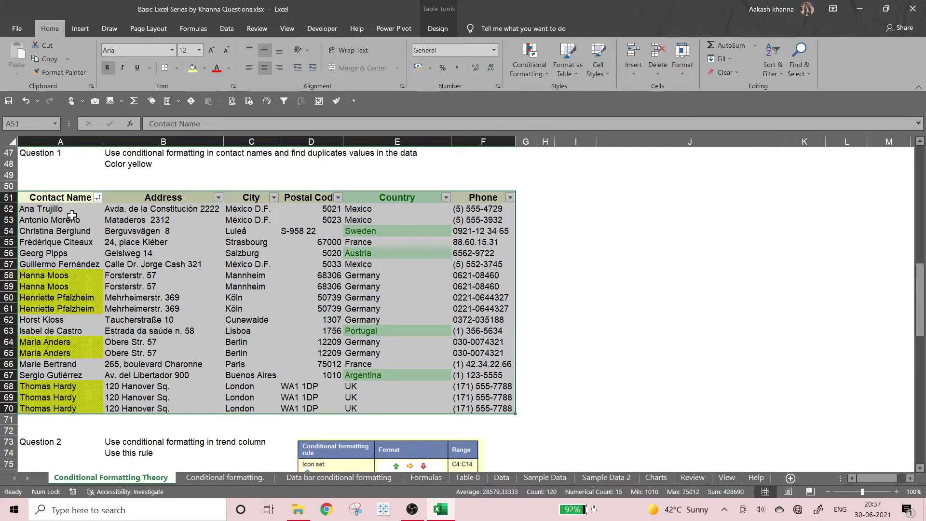
left_click(37, 190)
left_click_drag(32, 197, 297, 403)
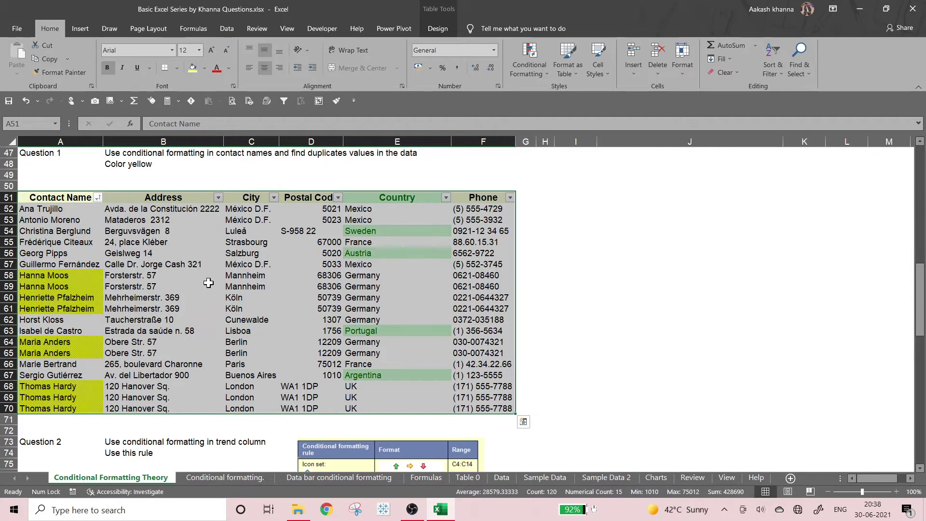
scroll(203, 275, "down", 3)
scroll(208, 282, "up", 2)
scroll(203, 289, "down", 5)
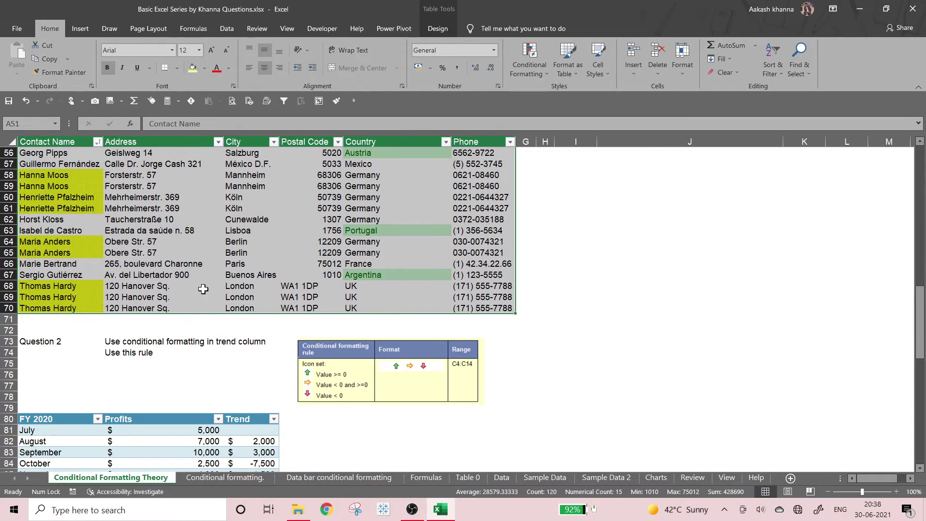
scroll(37, 254, "up", 6)
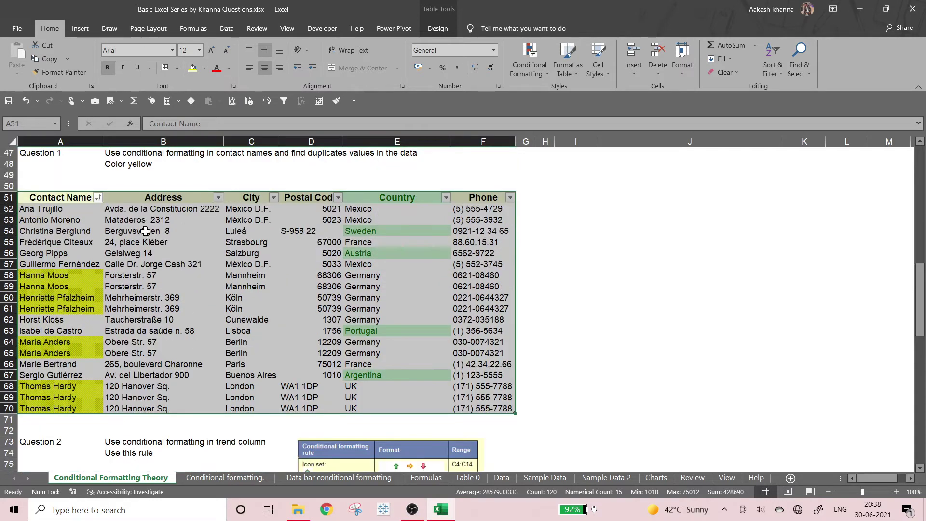
Compare the duplicate contact in rows 58 and 59 across the address, city, postal code, country and phone columns.
left_click(286, 286)
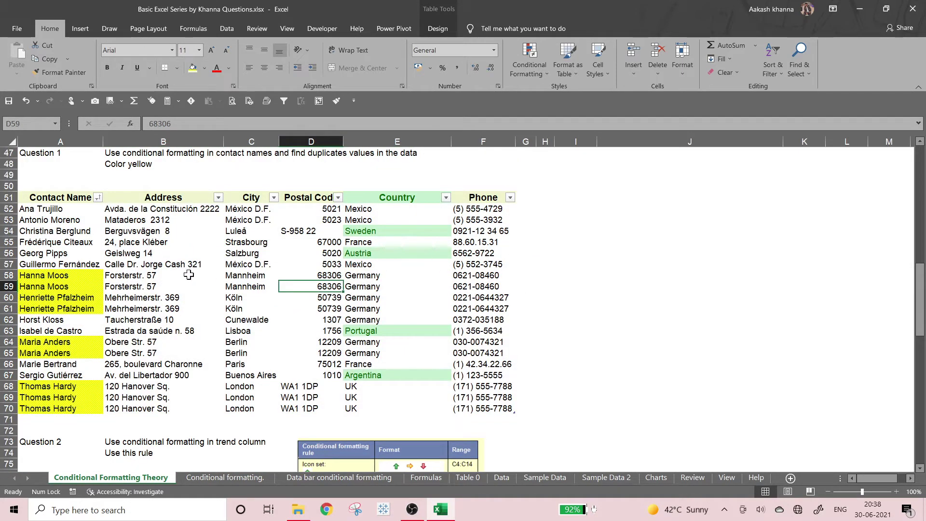
left_click(65, 280)
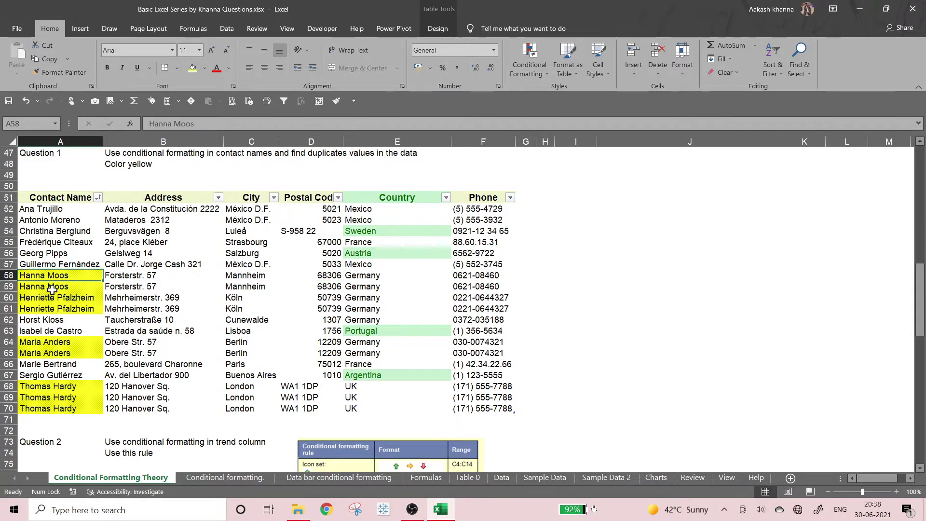
left_click(149, 287)
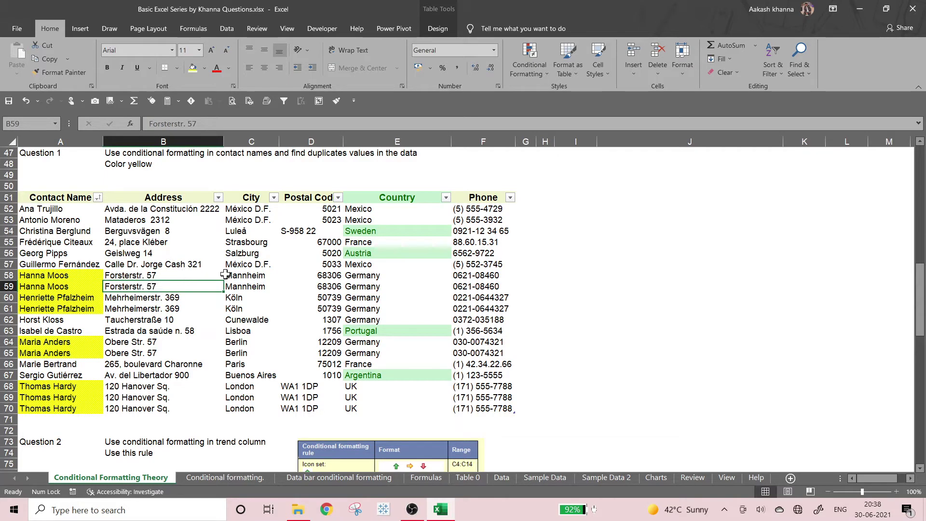
left_click(53, 288)
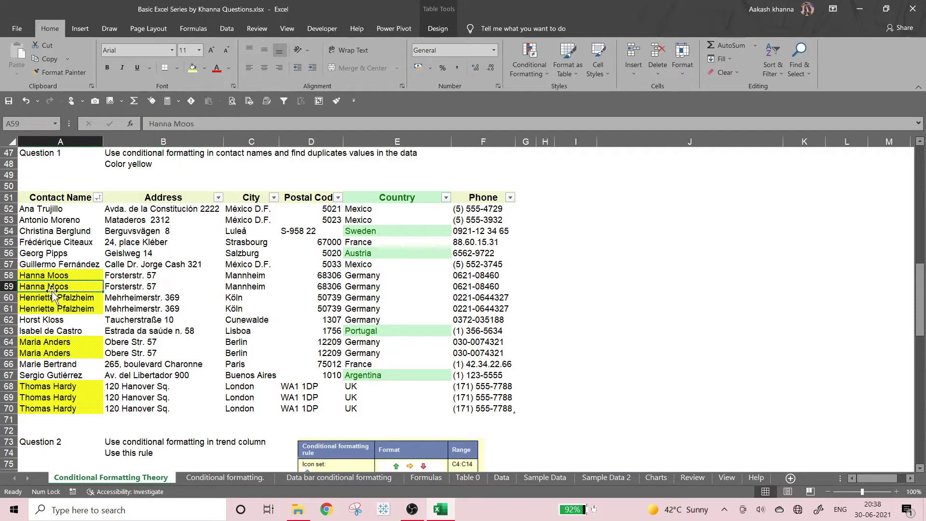
left_click(139, 286)
left_click(242, 294)
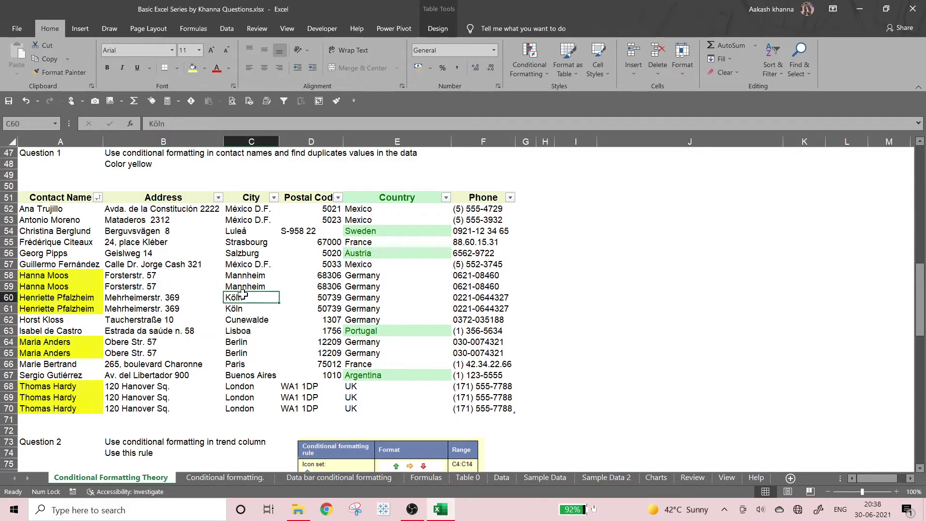
left_click(350, 284)
left_click(493, 286)
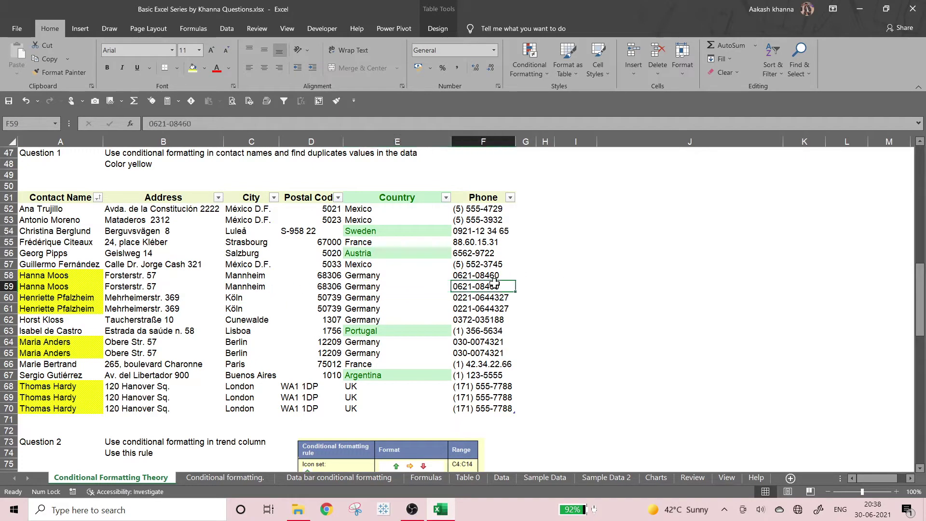
Examine the Address, City, Country and Phone columns alongside the highlighted contact names in the Question 1 table.
left_click_drag(120, 214, 120, 407)
left_click_drag(250, 208, 262, 403)
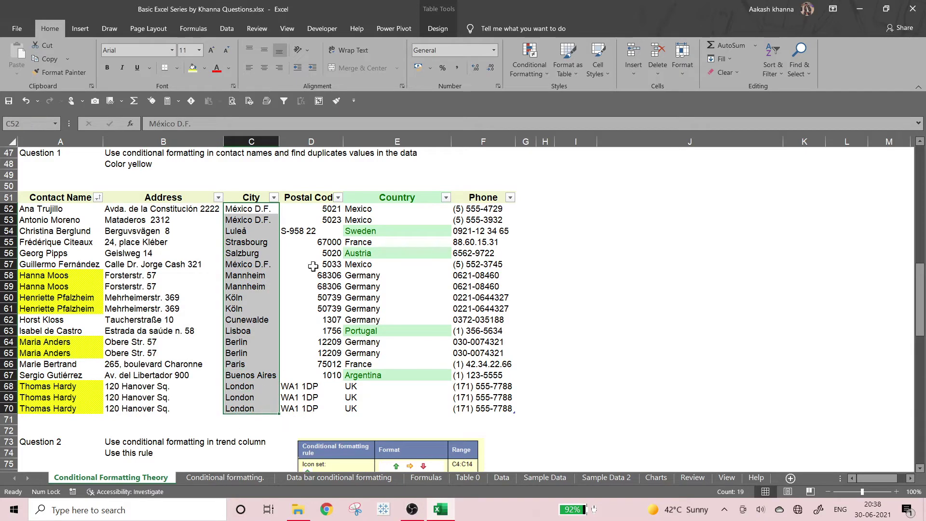
left_click(351, 214)
left_click_drag(457, 211, 473, 408)
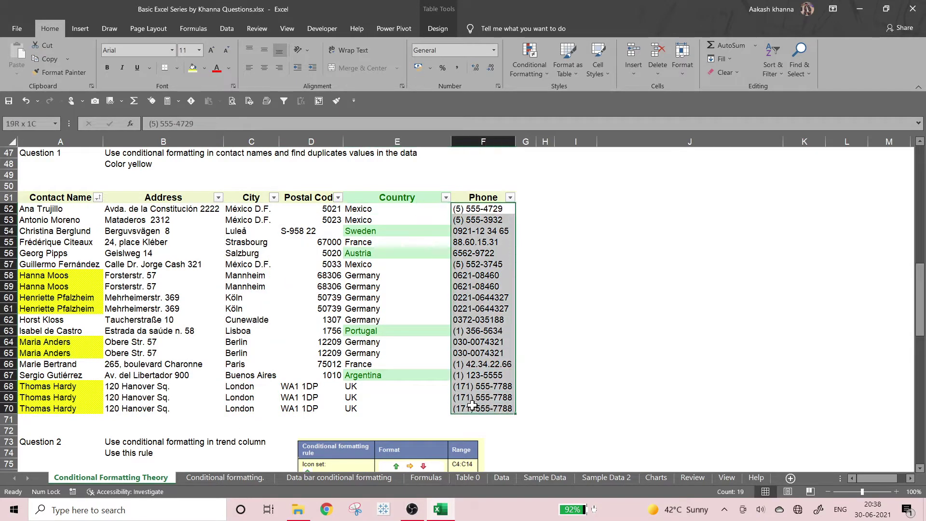
left_click(470, 221)
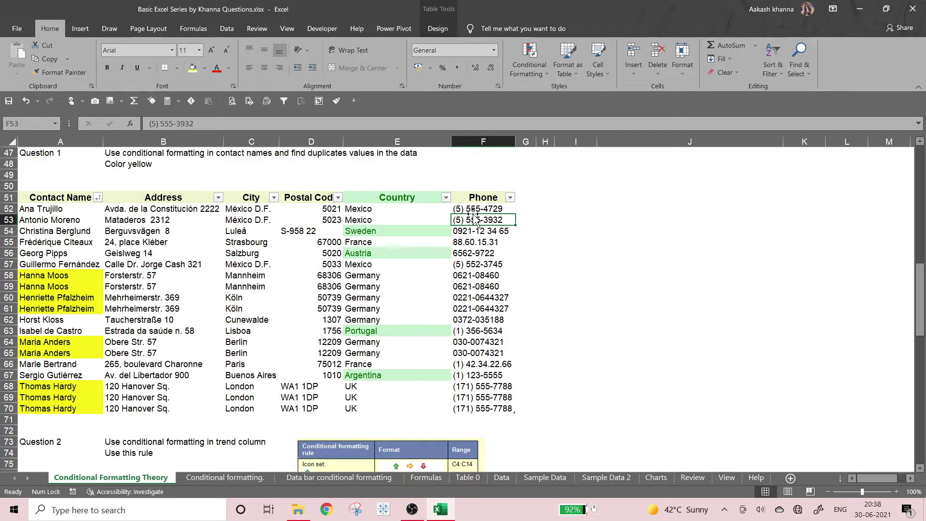
left_click(66, 221)
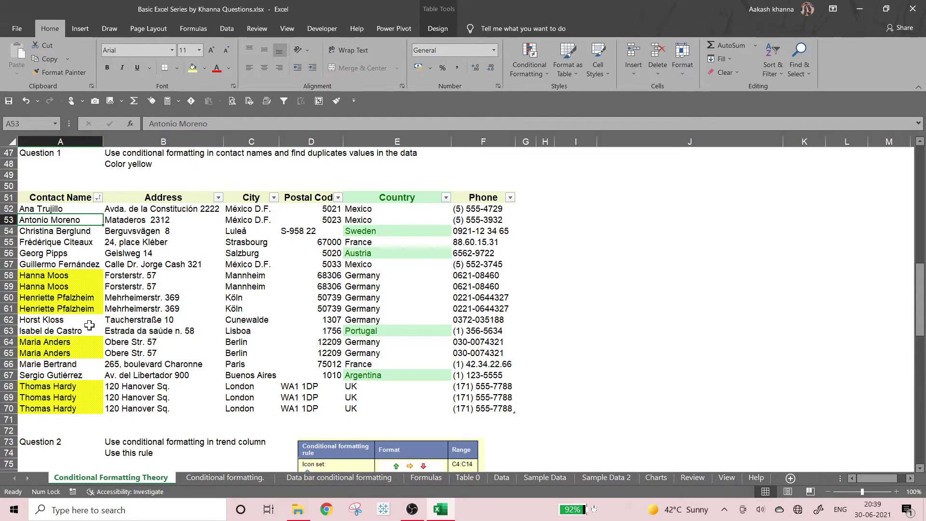
scroll(83, 333, "down", 1)
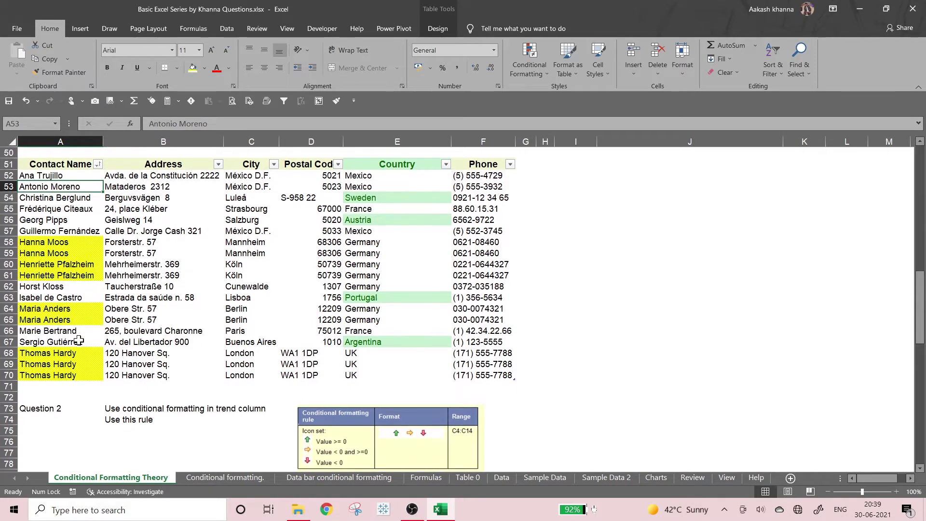
scroll(81, 318, "up", 1)
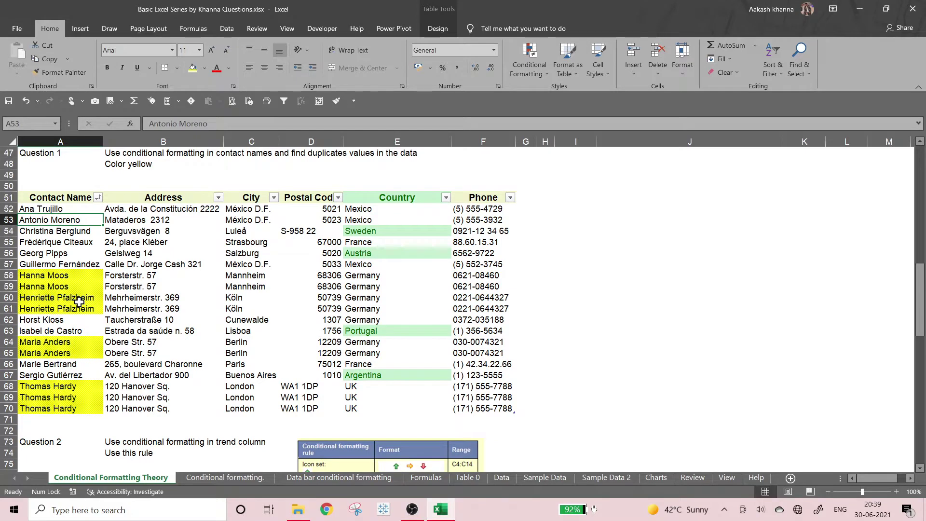
Choose a dotted border line style and apply All Borders to the Question 1 data range A52:F70.
left_click_drag(46, 206, 507, 411)
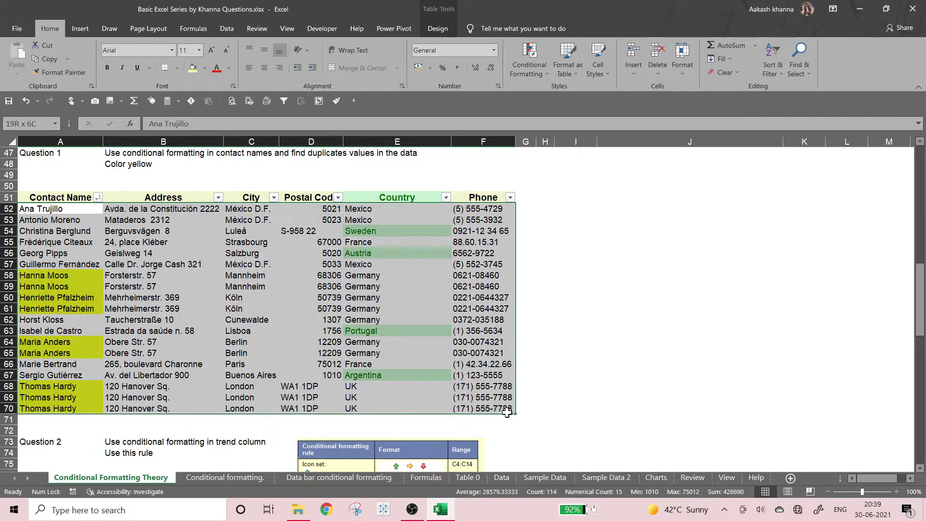
left_click(178, 69)
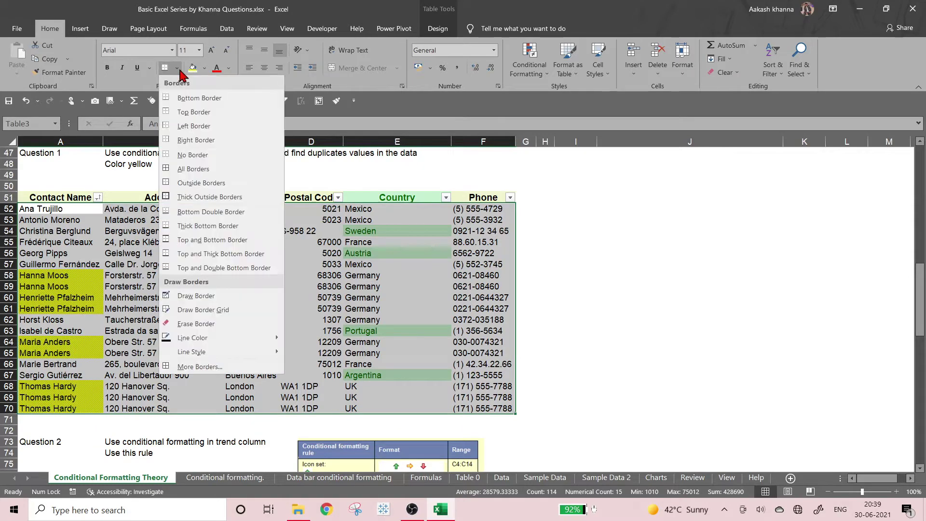
mouse_move(229, 357)
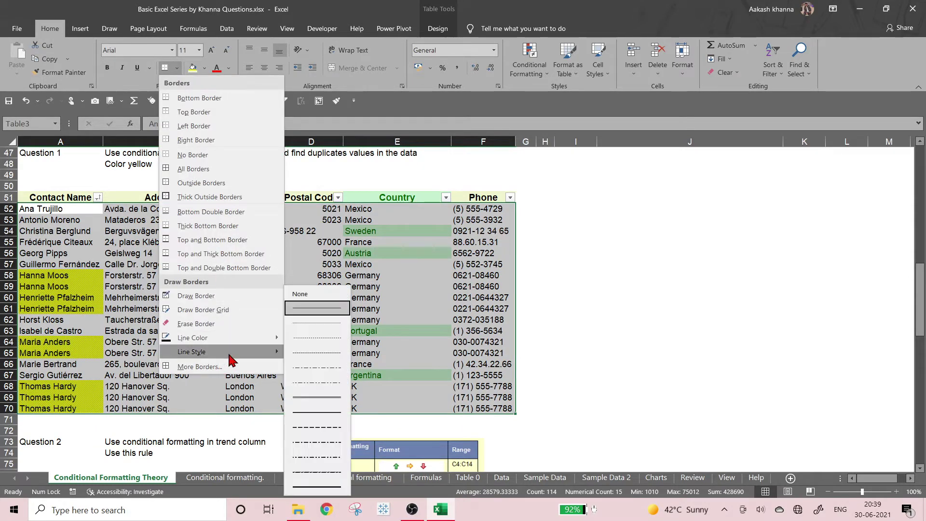
left_click(306, 332)
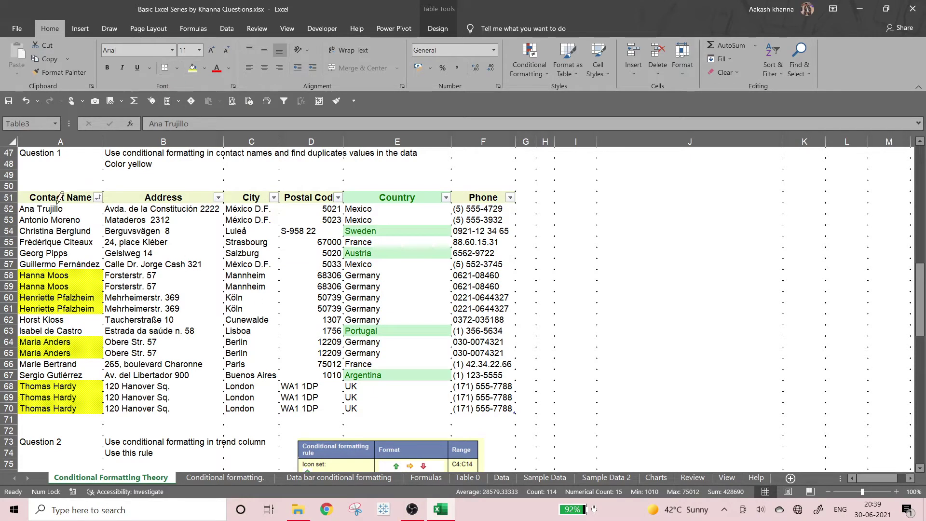
left_click(177, 68)
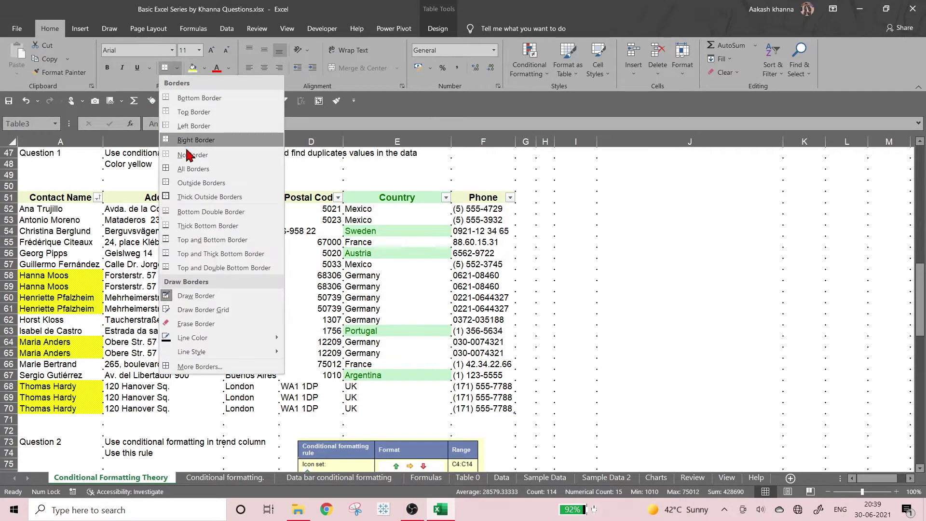
left_click(190, 168)
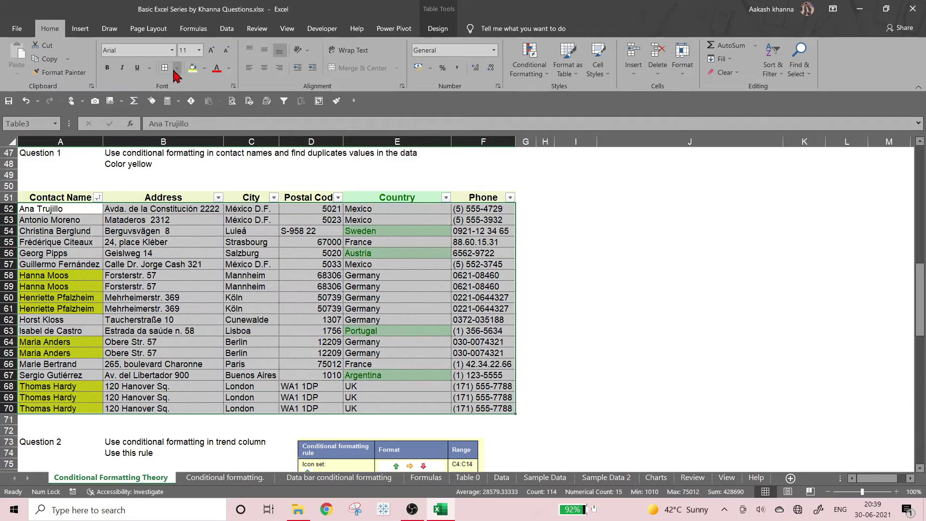
scroll(212, 382, "down", 1)
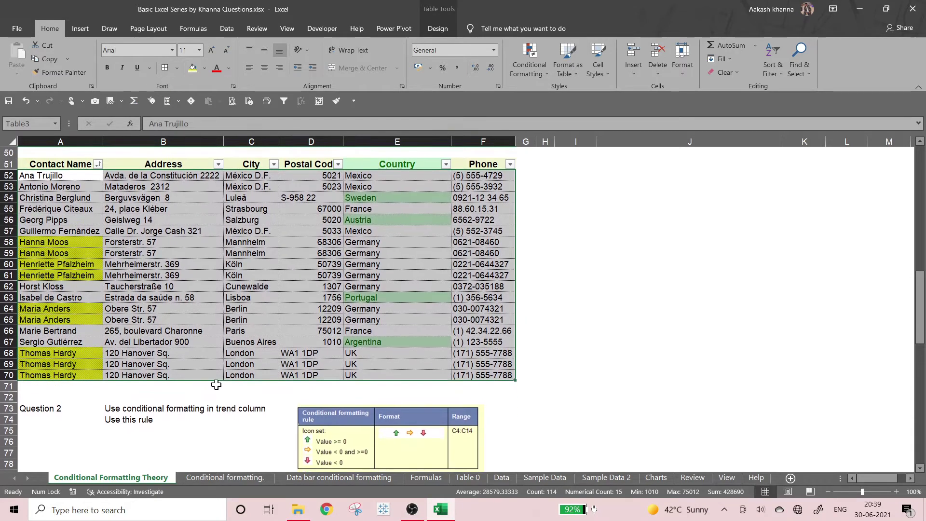
left_click(213, 386)
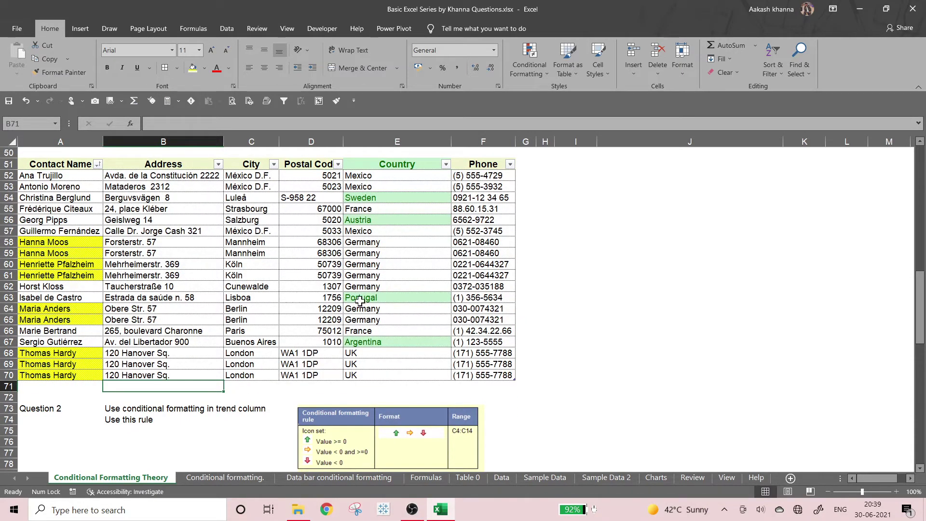
Center-align the contents of the whole Question 1 table, range A51:F70.
scroll(301, 305, "up", 1)
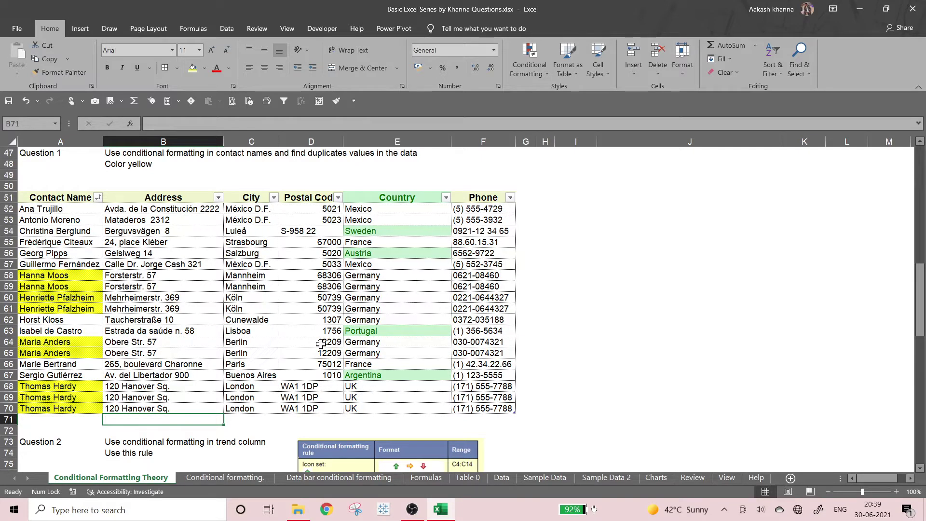
left_click_drag(41, 199, 482, 408)
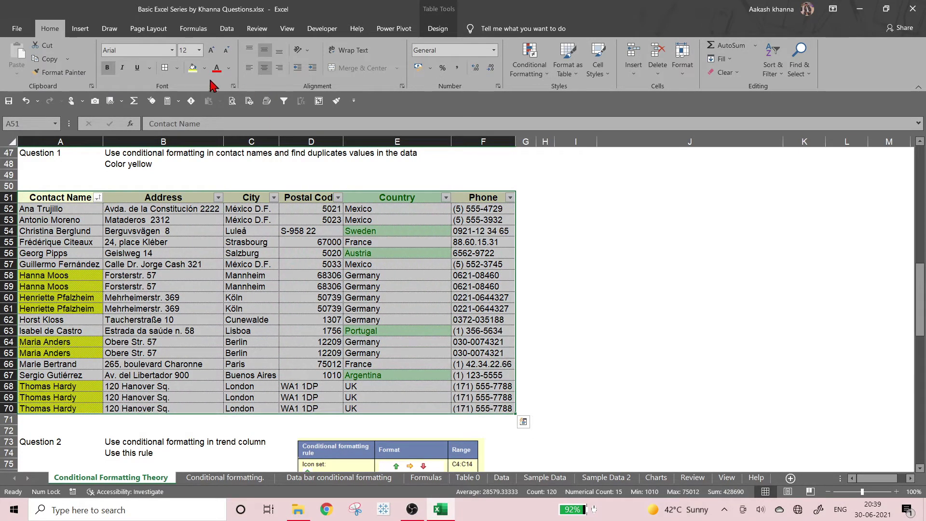
left_click(262, 69)
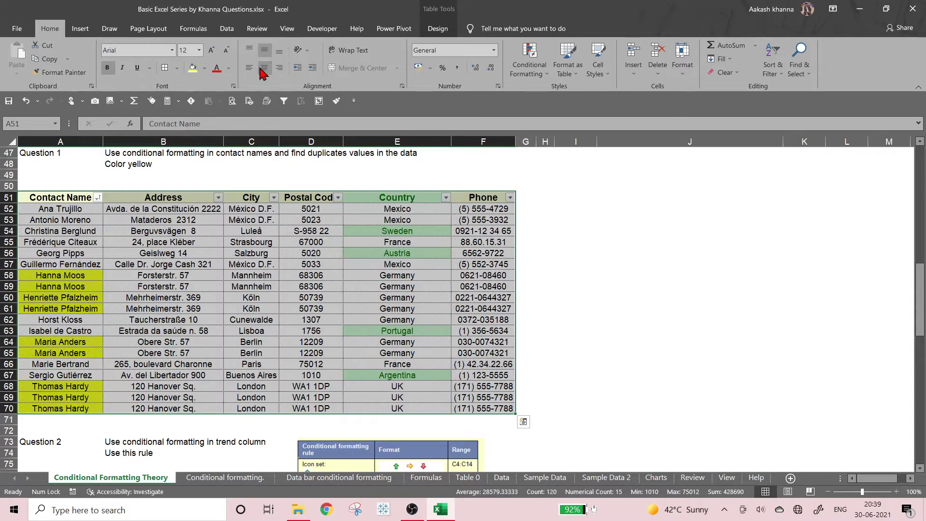
left_click(532, 375)
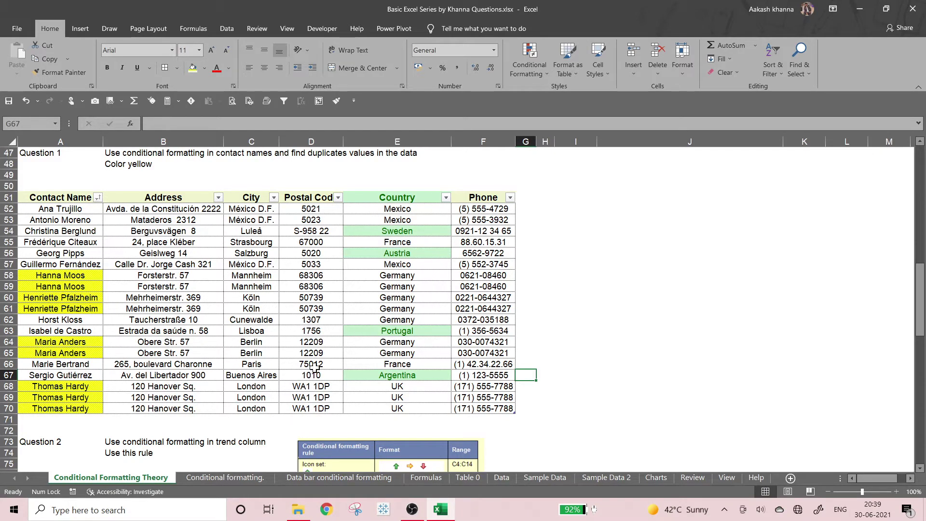
Go to the Question 2 exercise and make its "Question 2" label in cell A73 bold.
scroll(314, 367, "down", 4)
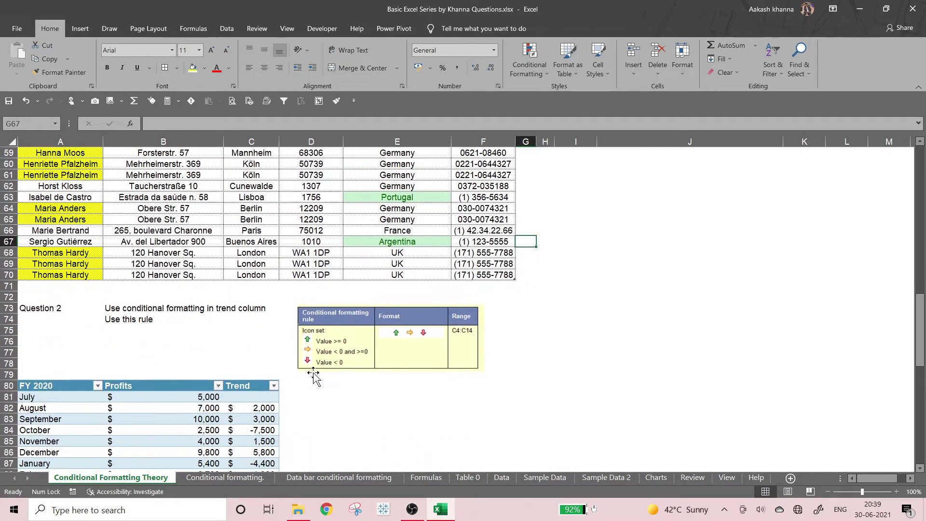
scroll(314, 376, "down", 3)
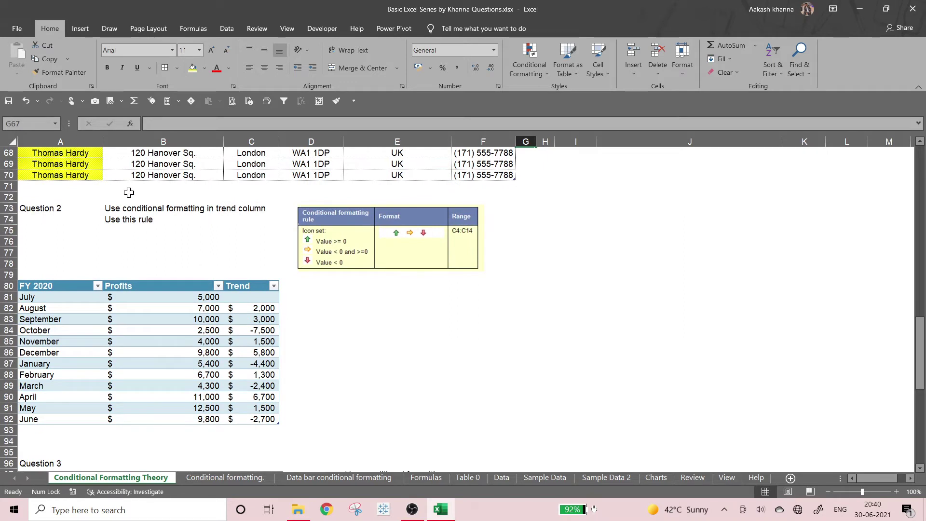
scroll(130, 195, "down", 4)
scroll(137, 203, "up", 4)
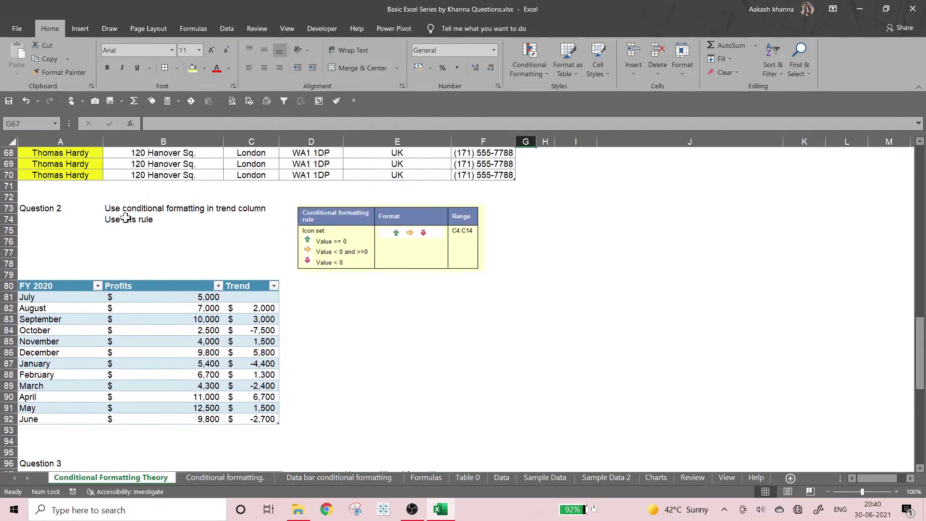
left_click(59, 209)
key("ctrl+b")
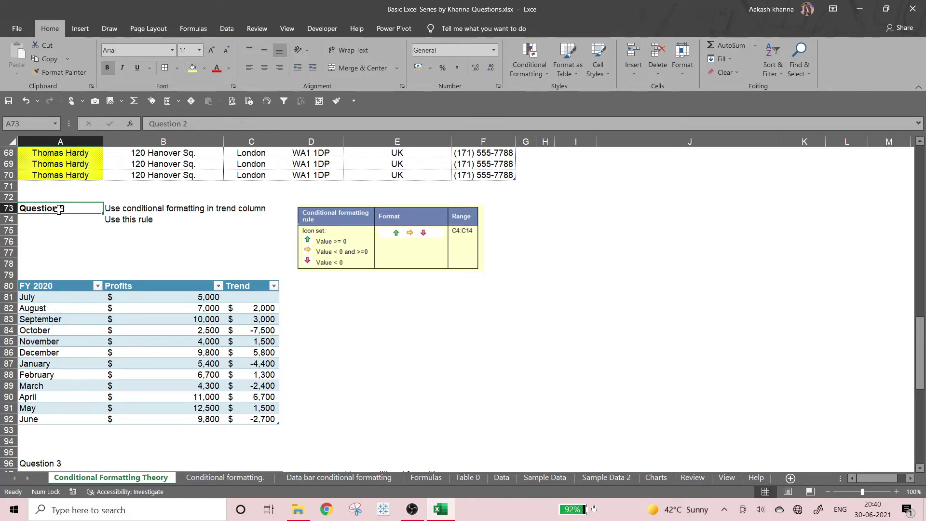
Examine the FY 2020, Profits and Trend columns of the Question 2 table.
left_click(67, 296)
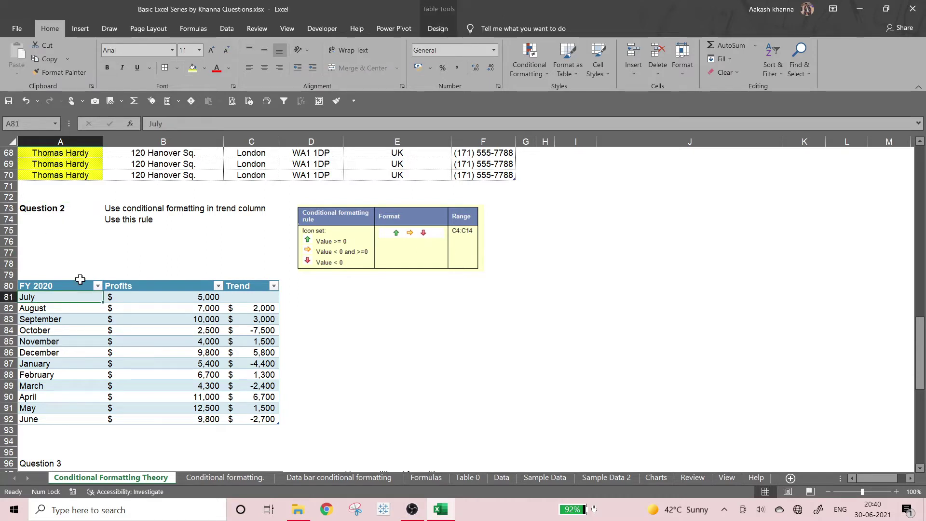
left_click(77, 285)
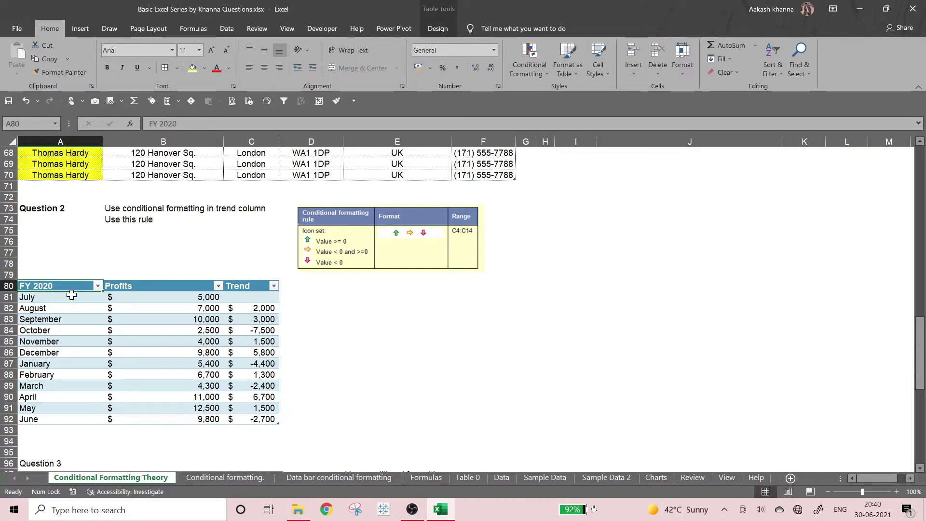
left_click(121, 288)
left_click(231, 284)
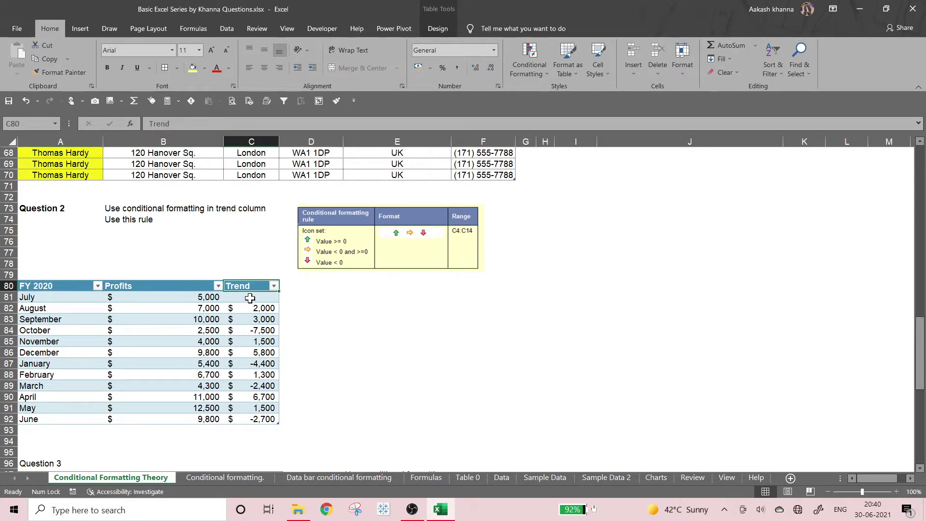
left_click_drag(251, 298, 252, 415)
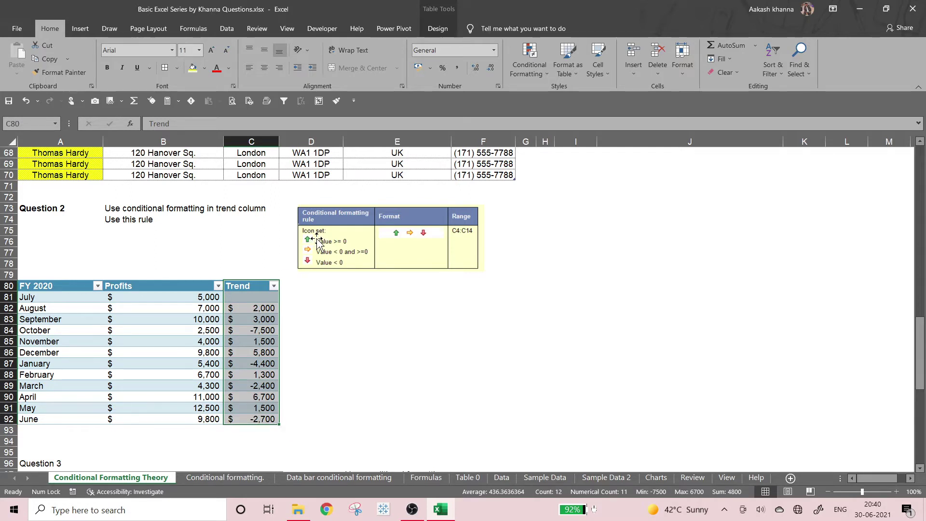
Enter the note "Icon set" in cell B75, below "Use this rule".
left_click(237, 259)
left_click(130, 237)
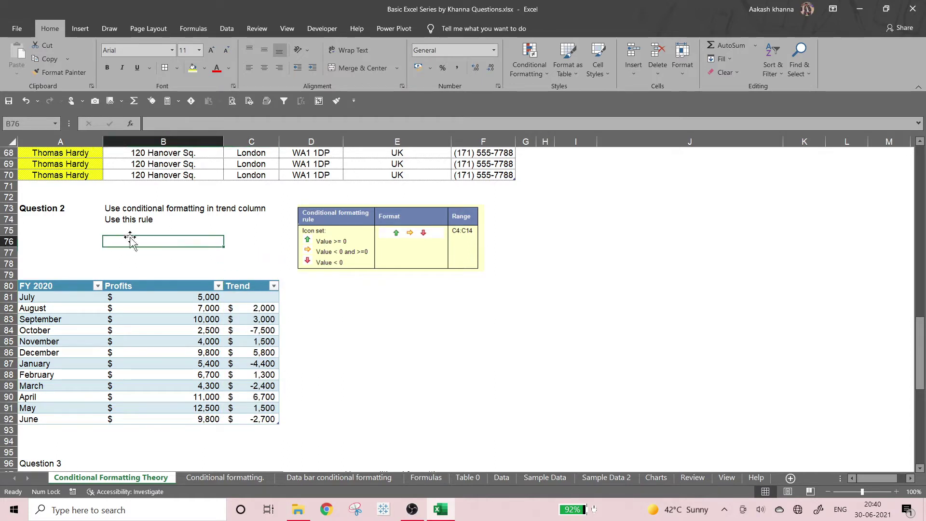
key("Up")
type("ICOn")
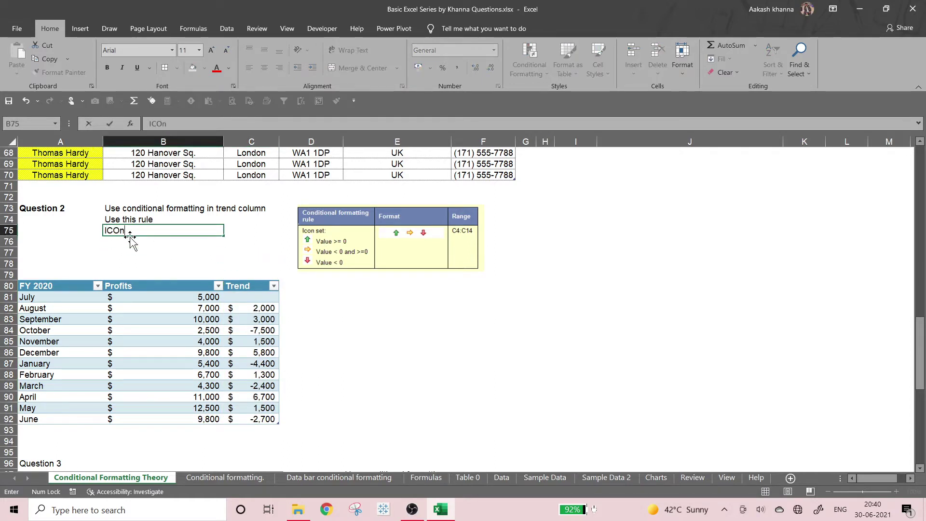
key("BackSpace")
key("BackSpace")
key("BackSpace")
key("Return")
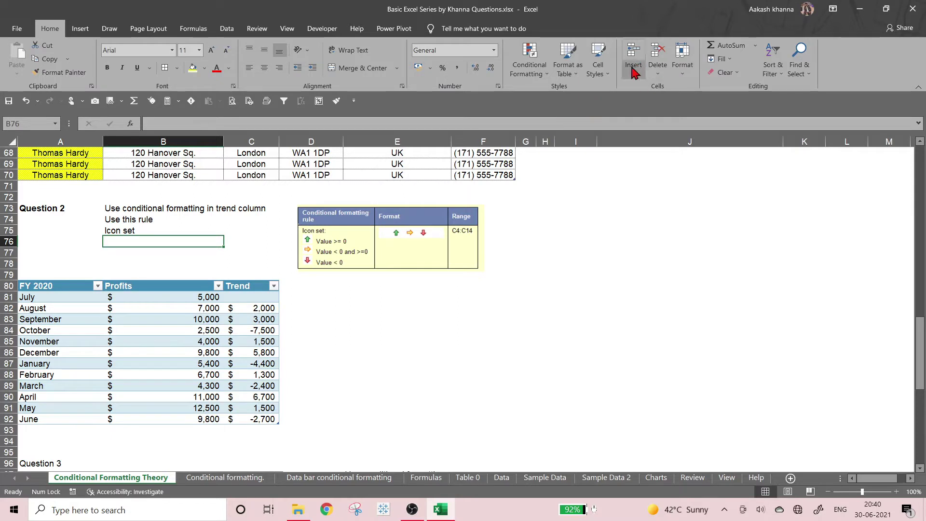
Apply the directional icon set with three coloured arrows to the empty cell B76.
left_click(541, 81)
mouse_move(543, 95)
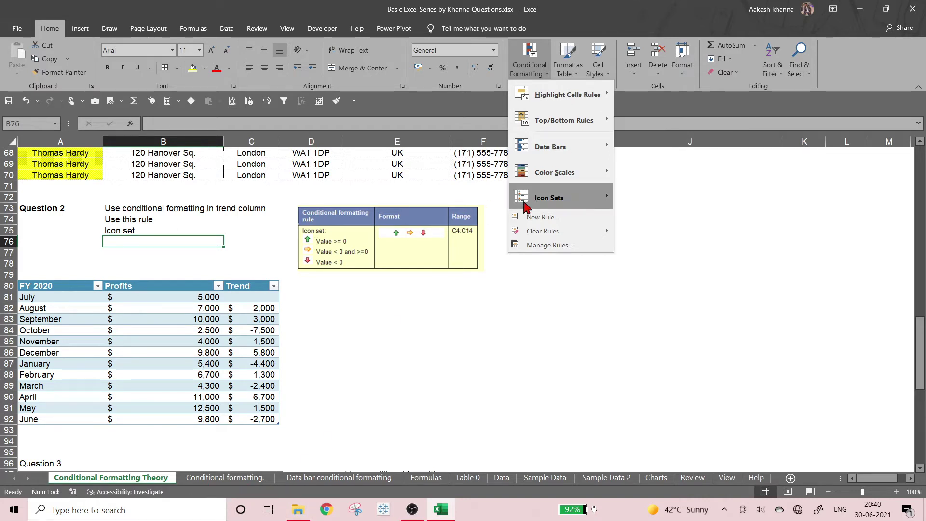
mouse_move(538, 197)
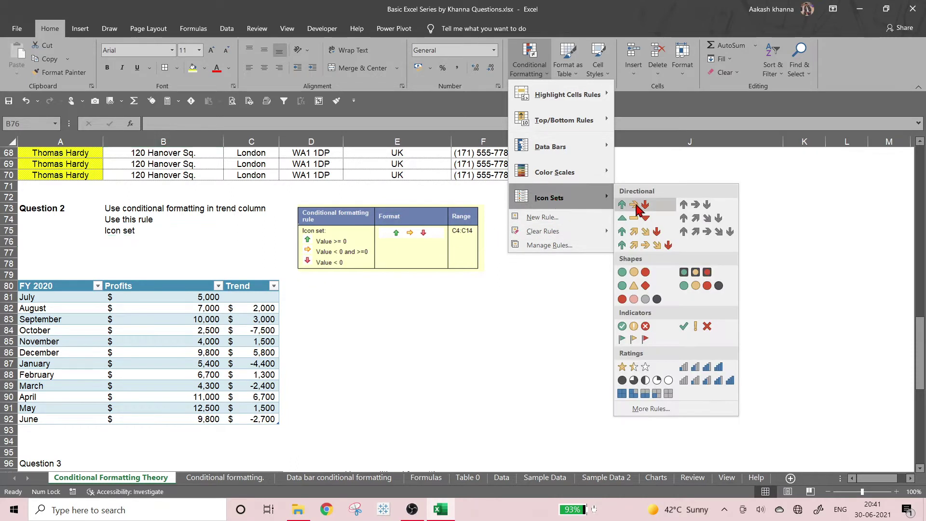
left_click(636, 205)
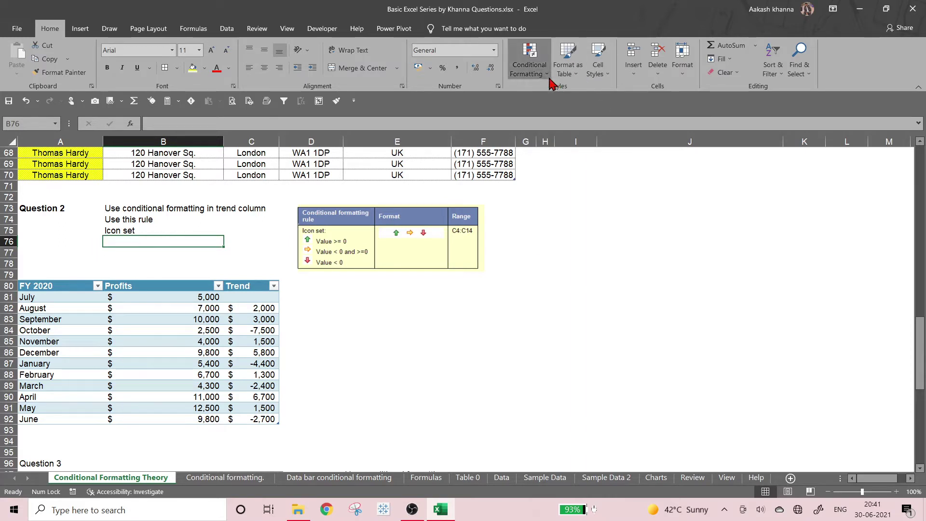
Delete the icon set rule from cell B76 in the Conditional Formatting Rules Manager.
left_click(529, 68)
left_click(548, 245)
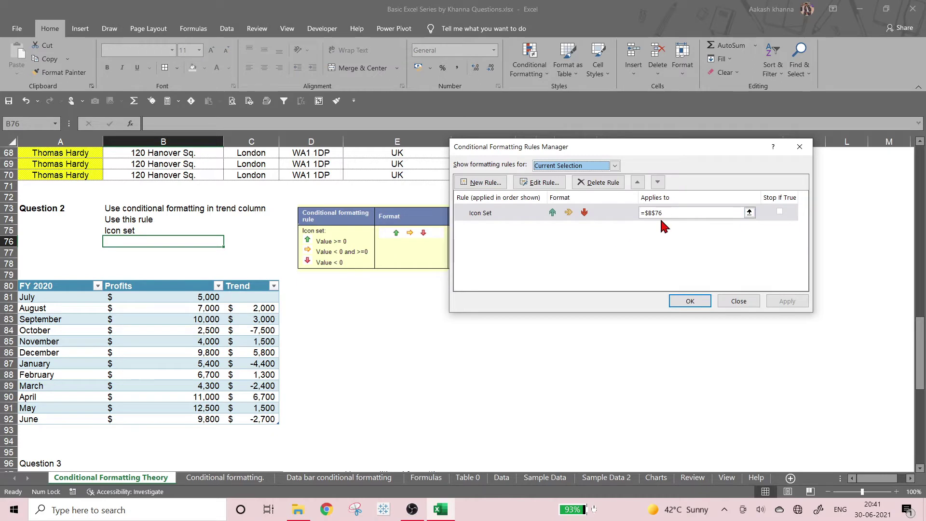
left_click(612, 182)
left_click(689, 301)
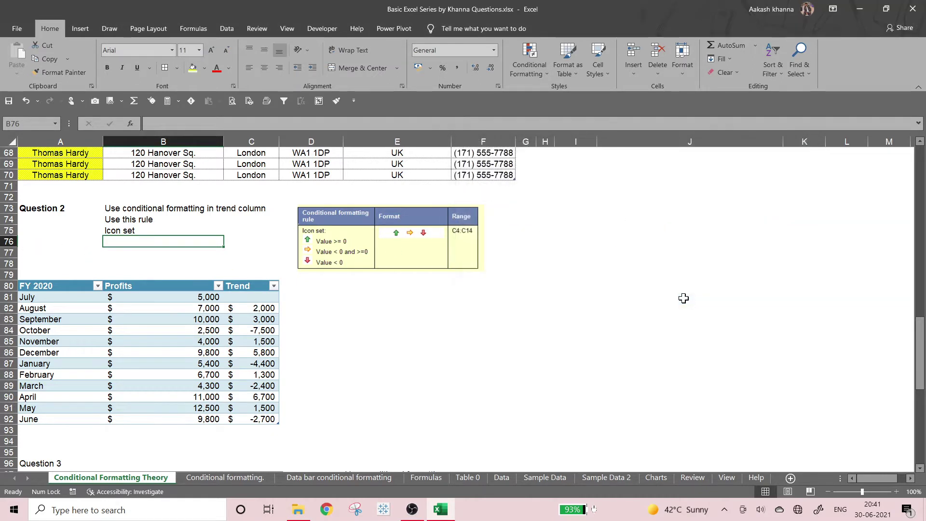
Apply the directional icon set with three coloured arrows to the Trend column, range C80:C92.
left_click_drag(256, 288, 250, 418)
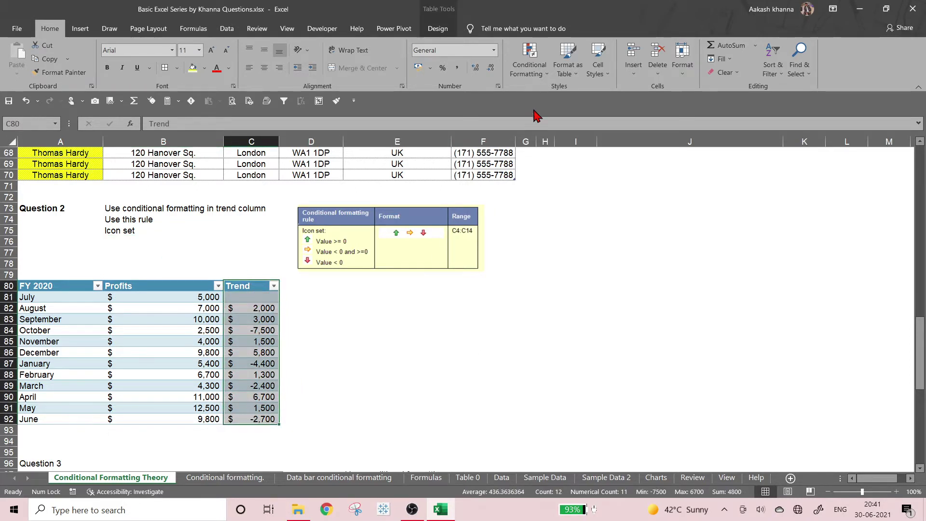
left_click(529, 62)
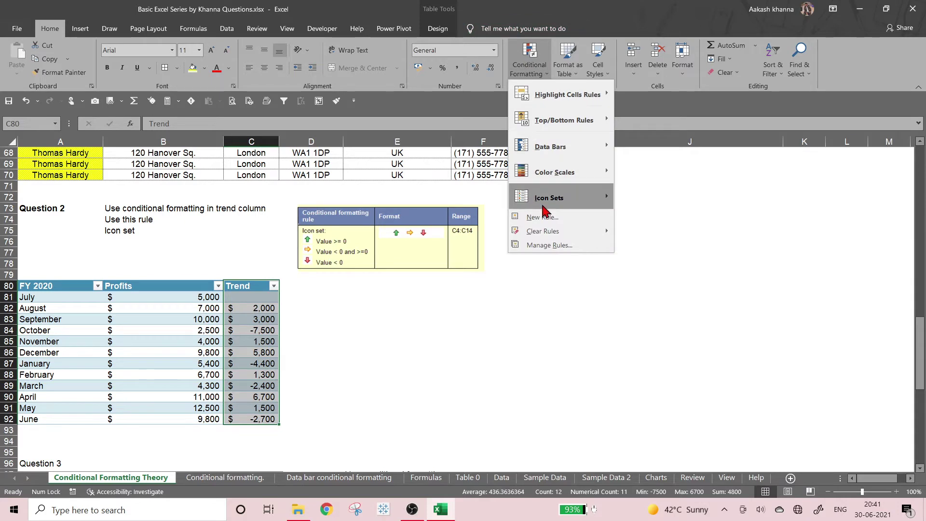
mouse_move(544, 207)
left_click(645, 205)
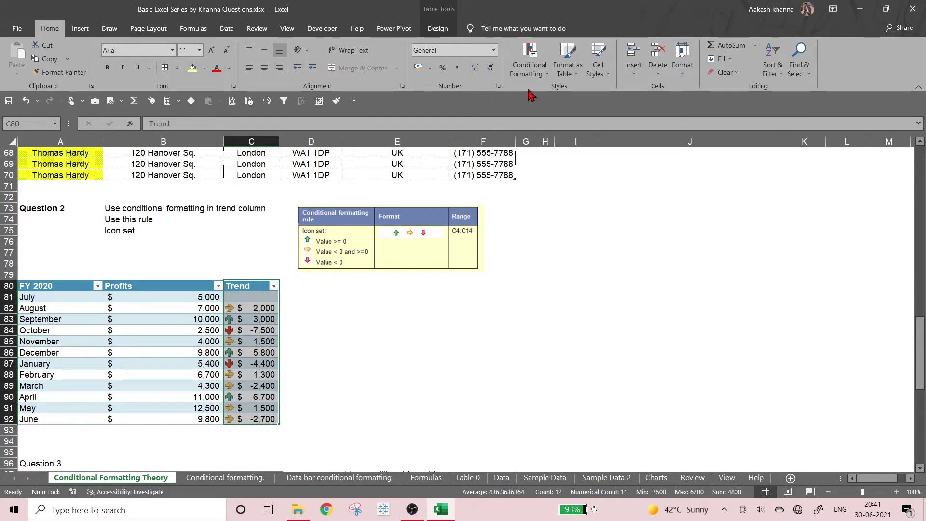
Review the thresholds and value types in the Trend column's icon set rule without changing them.
left_click(536, 73)
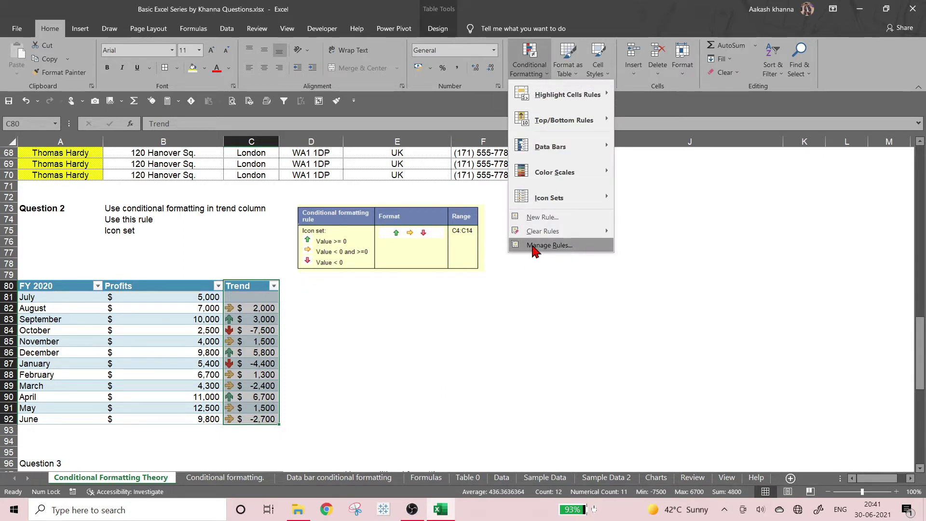
left_click(534, 246)
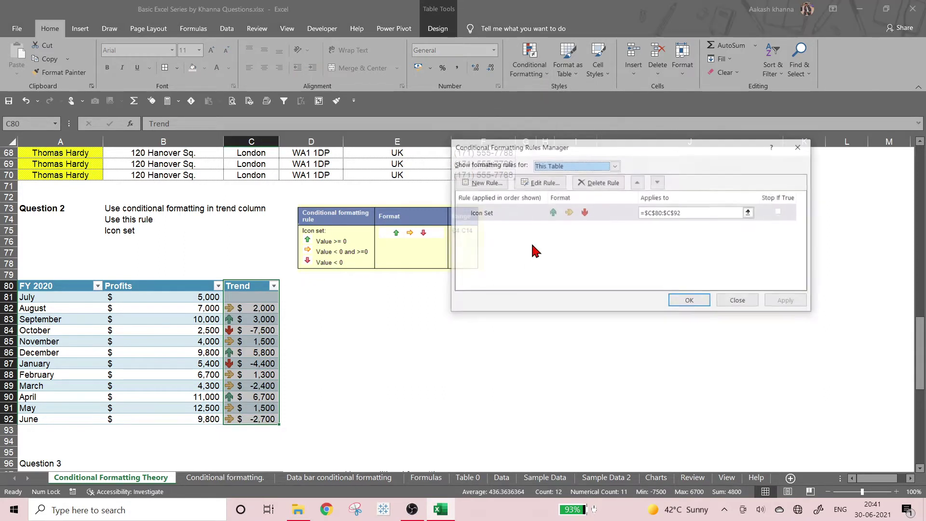
left_click(553, 186)
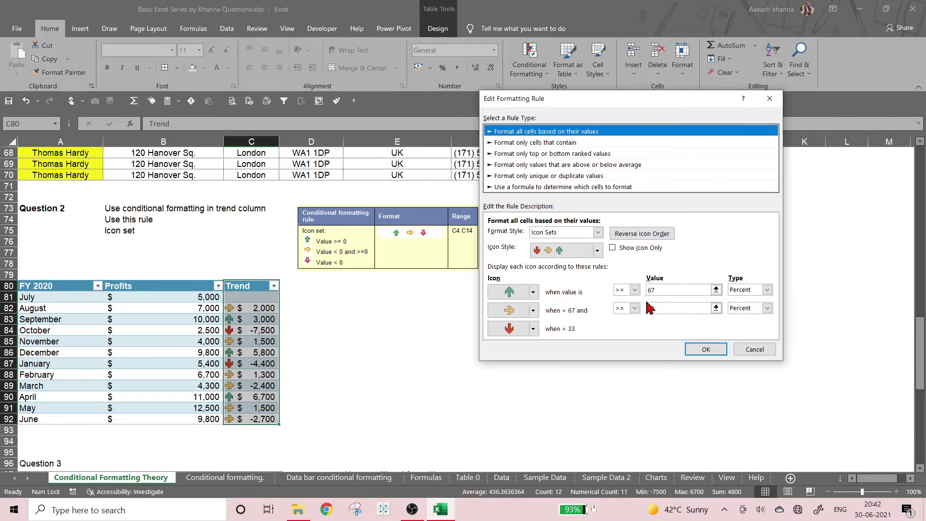
left_click(756, 352)
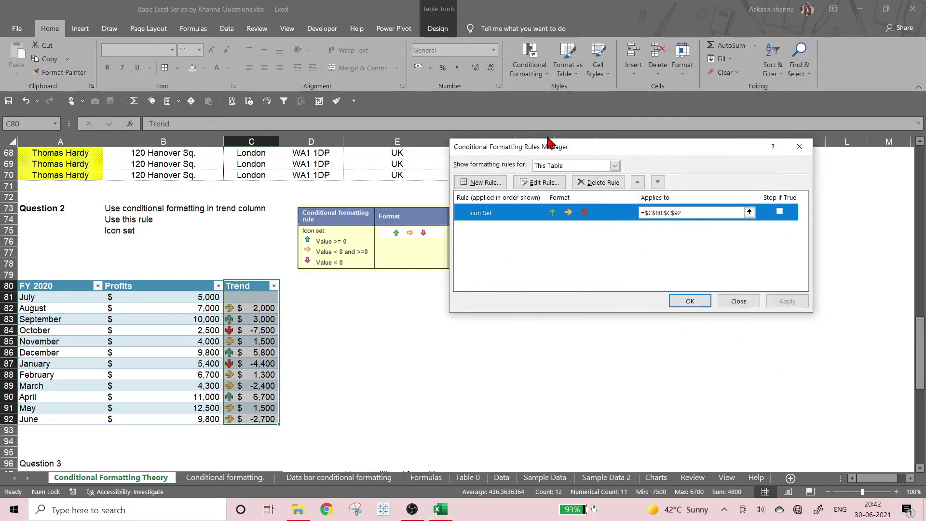
left_click(731, 306)
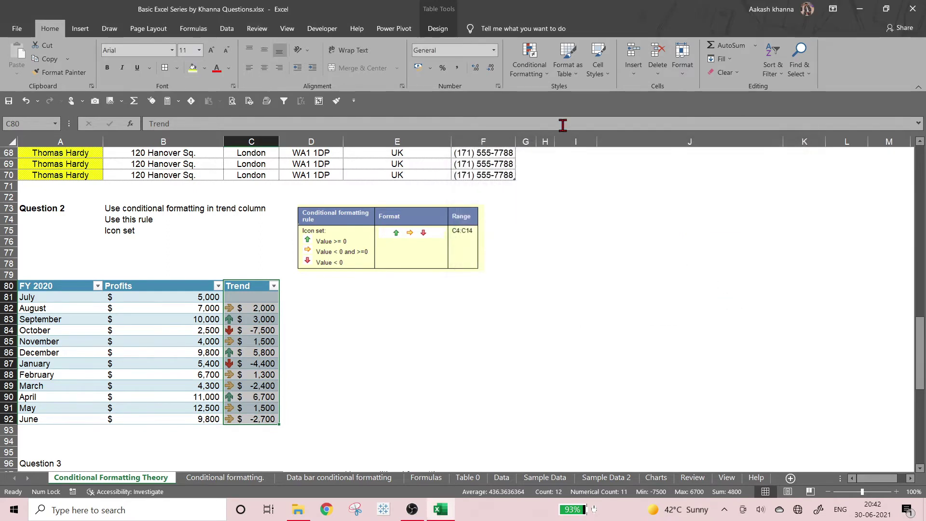
Edit the Trend column's icon set rule so that both the green and yellow arrow thresholds use the Number type.
left_click(528, 77)
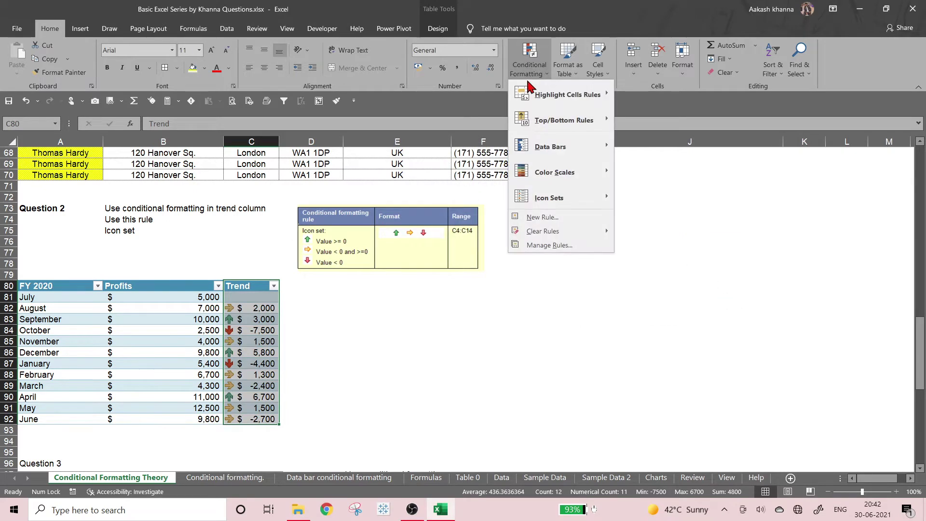
left_click(541, 244)
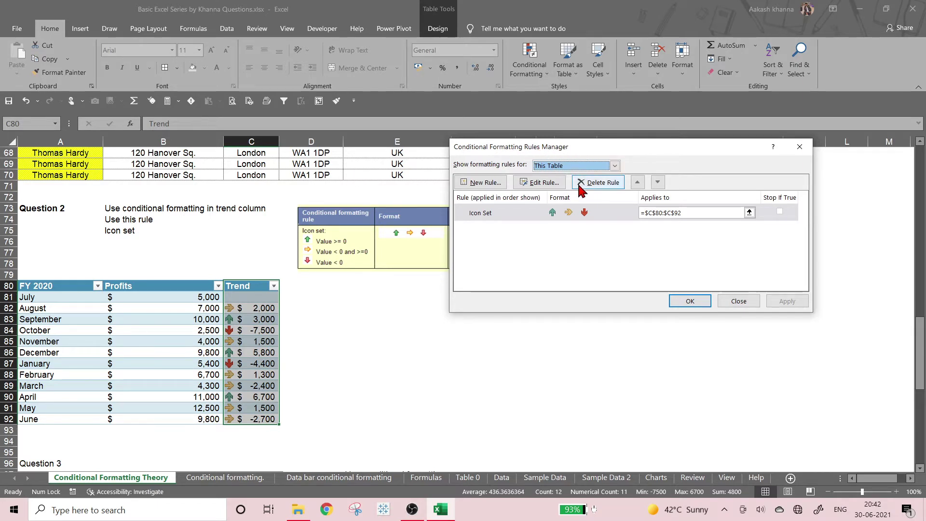
left_click(503, 215)
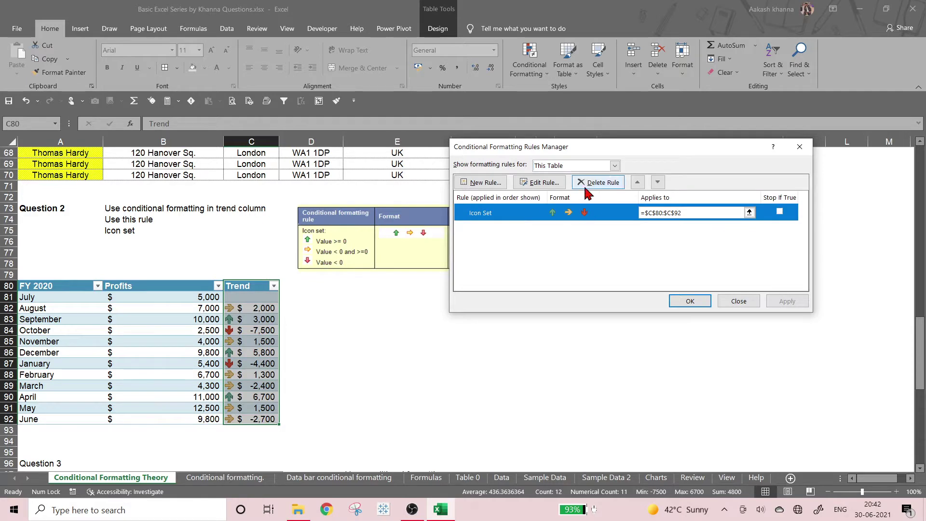
left_click(555, 184)
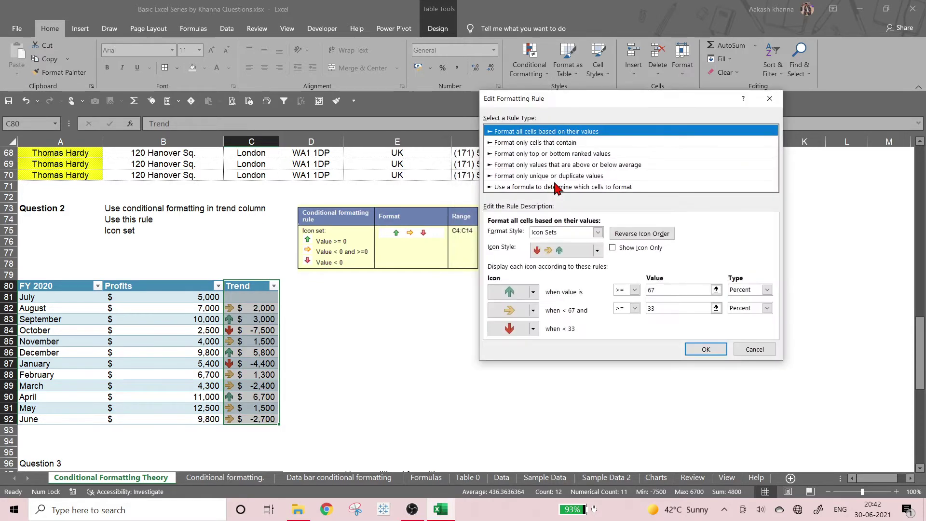
left_click(669, 288)
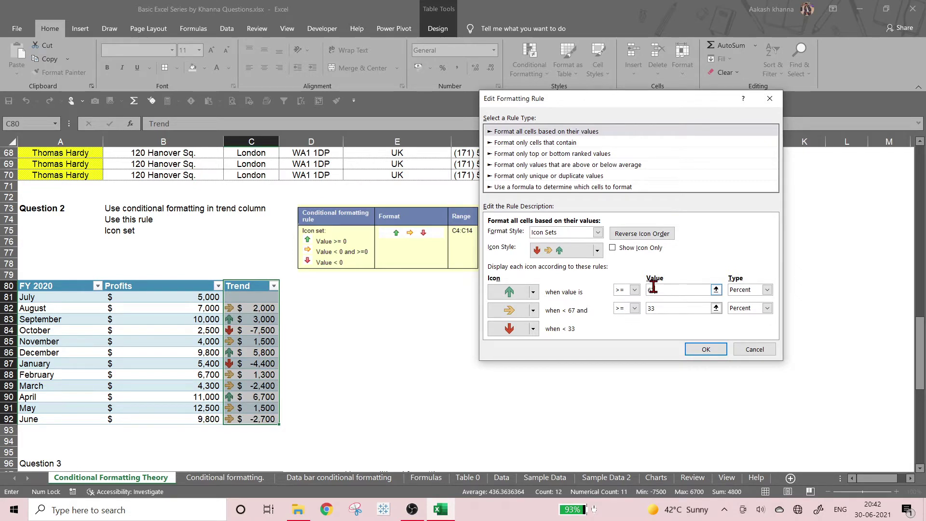
left_click(767, 289)
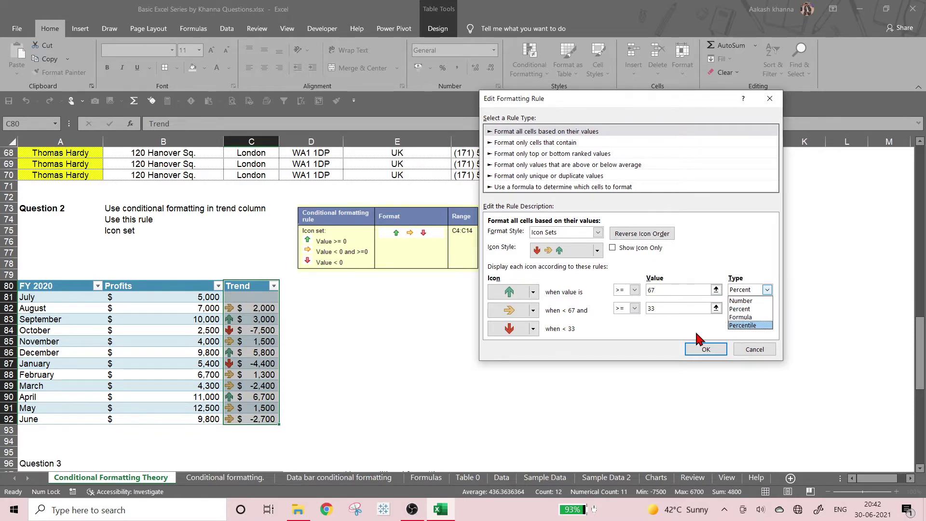
left_click(766, 290)
left_click(767, 289)
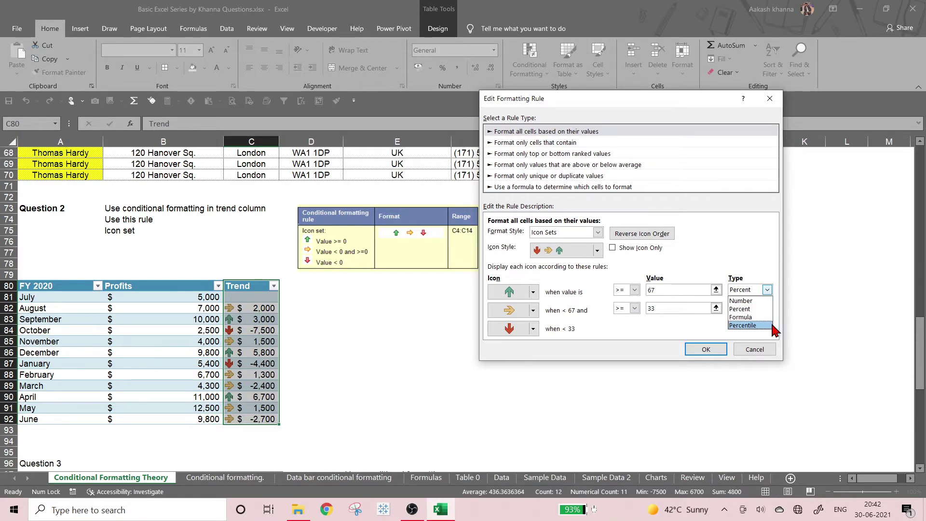
left_click(752, 301)
left_click(767, 308)
left_click(757, 320)
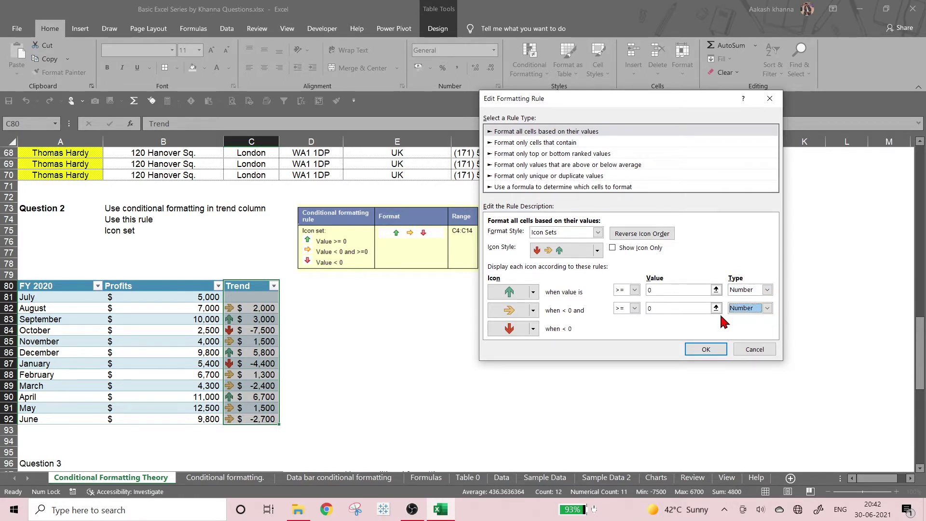
Keep both arrow thresholds at >= 0 and apply the edited icon set rule to the Trend column.
left_click(667, 289)
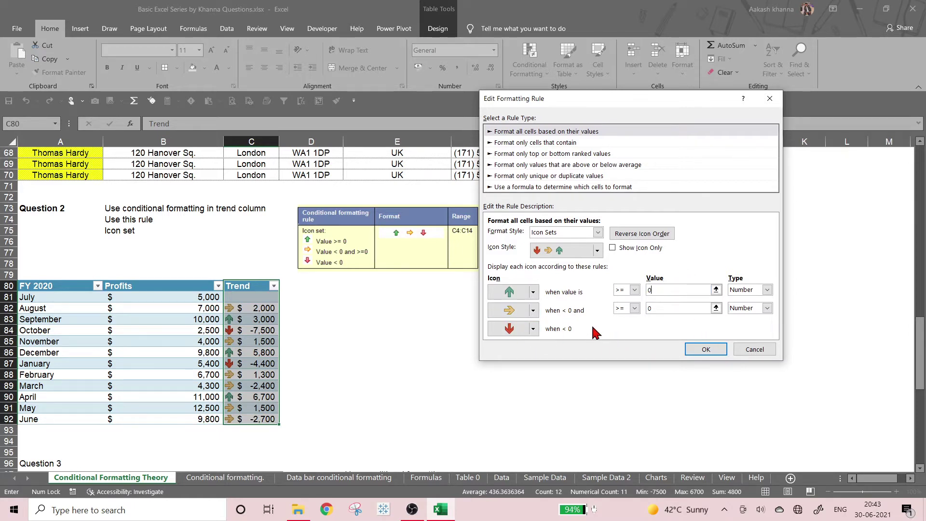
left_click(654, 309)
left_click(707, 350)
left_click(773, 307)
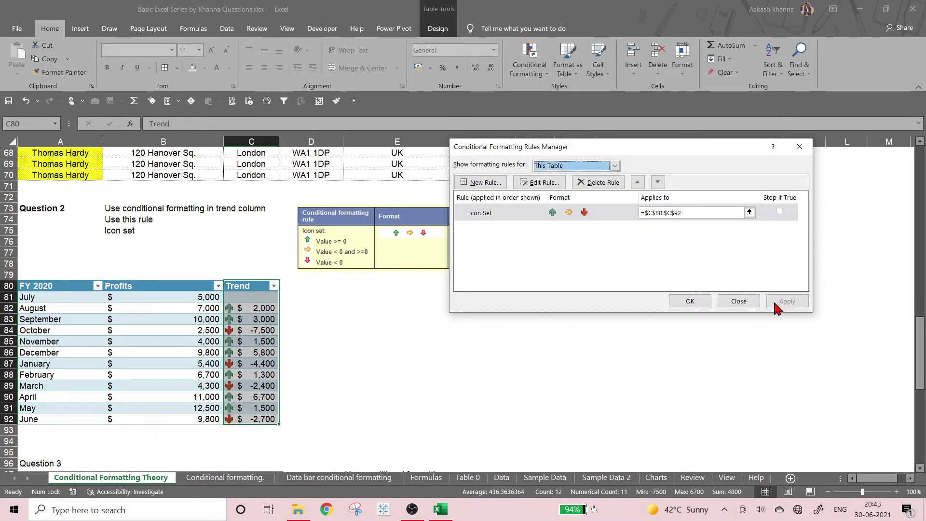
left_click(695, 304)
left_click(255, 332)
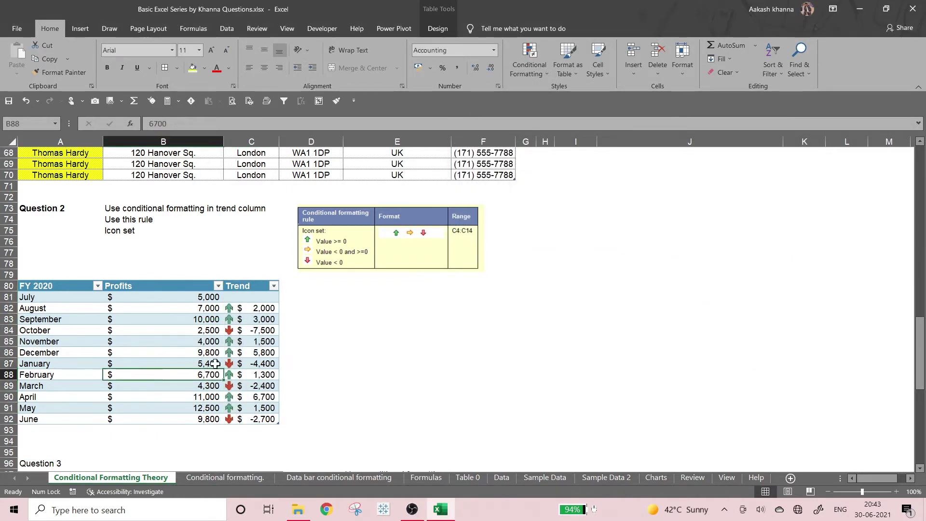
Test the icon rule by setting August's Trend value in cell C82 to 0, and undo that entry.
left_click(268, 317)
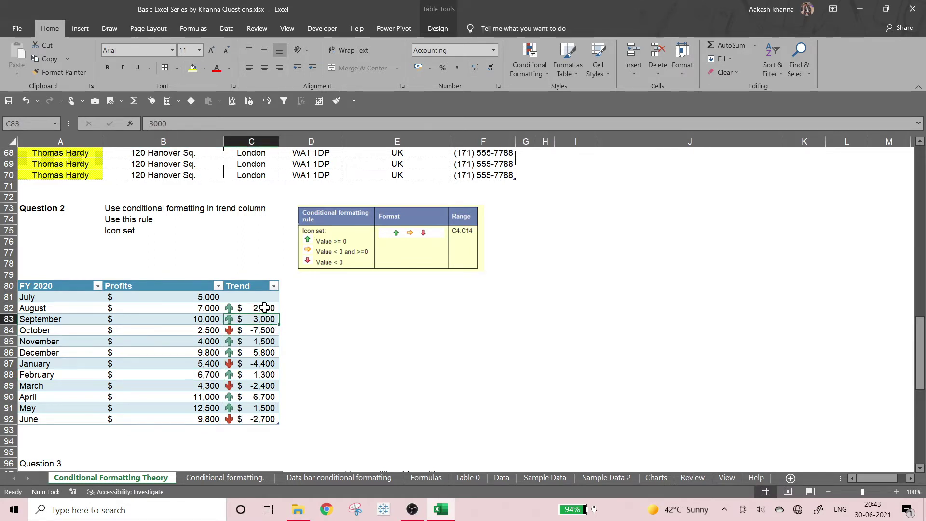
left_click(269, 309)
type("0")
key("Return")
left_click(253, 309)
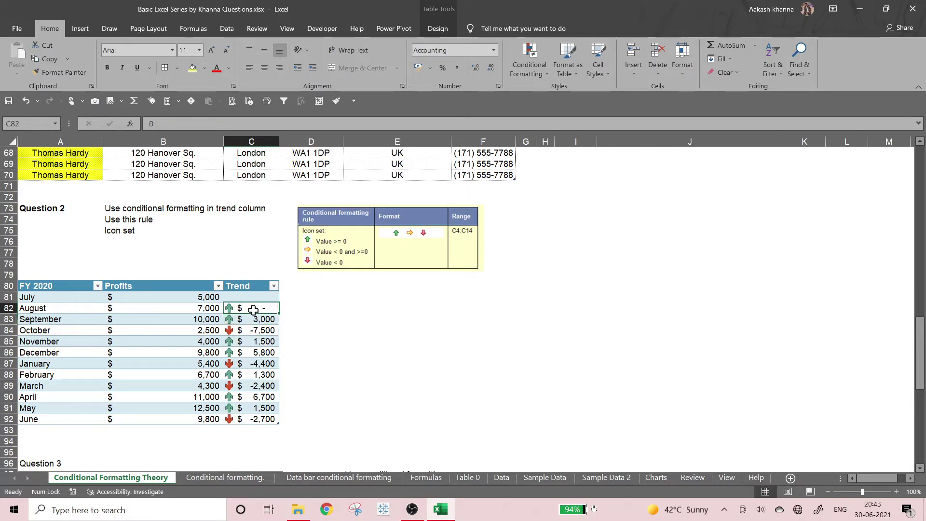
key("ctrl+z")
left_click(330, 339)
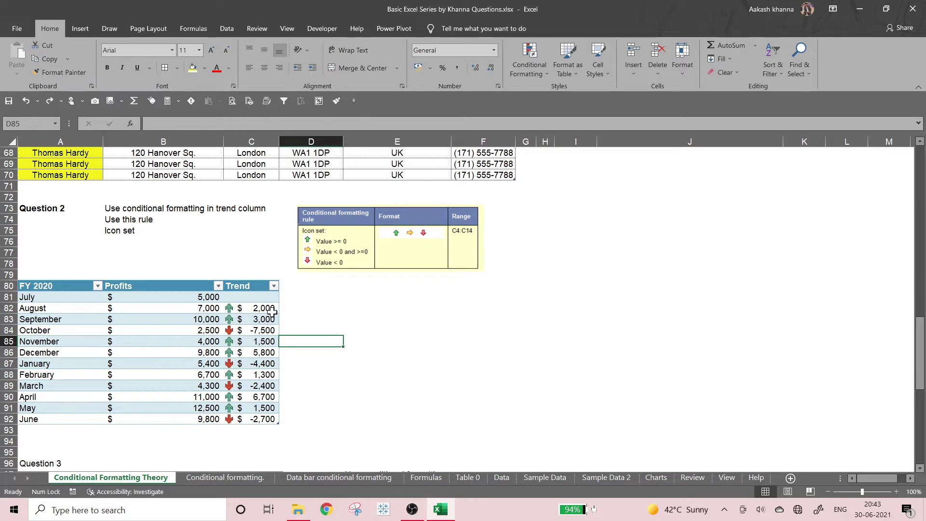
Examine the arrows beside the Trend values in C82:C92 at 140% zoom.
left_click(233, 310)
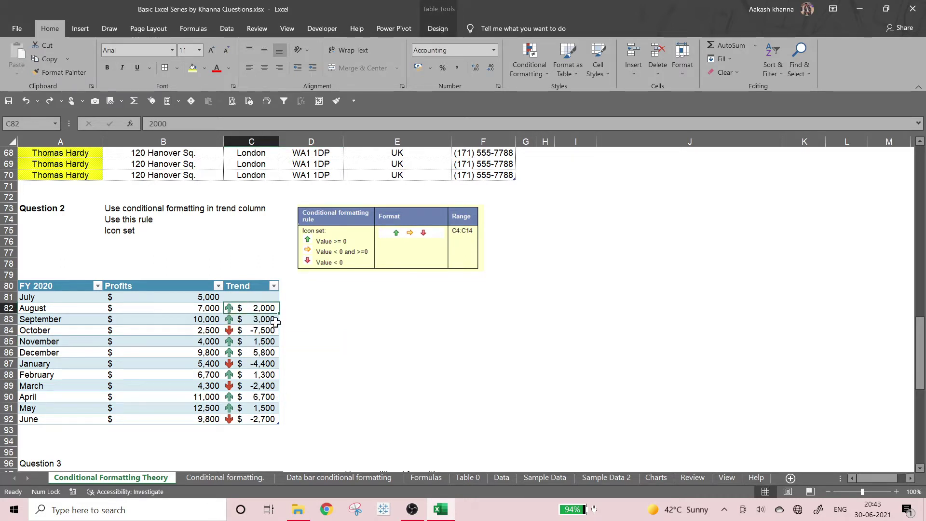
left_click(251, 365)
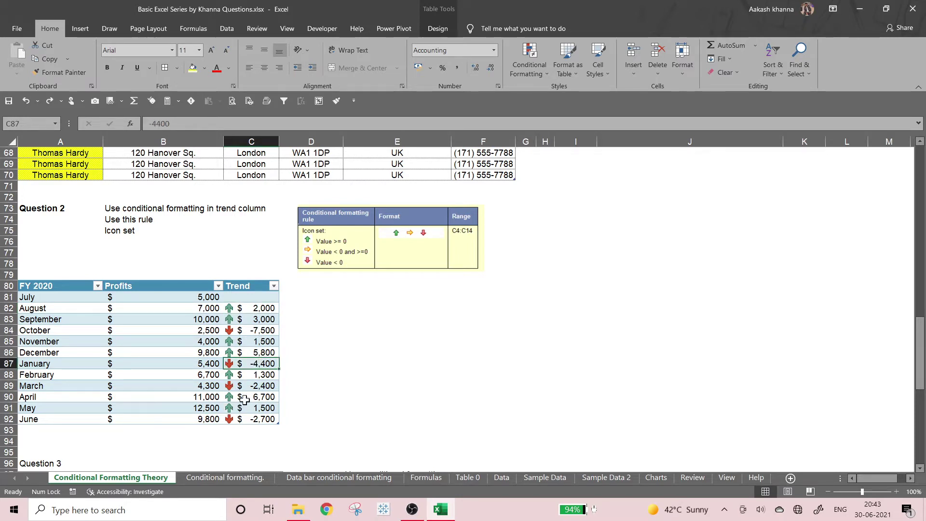
left_click_drag(246, 308, 263, 418)
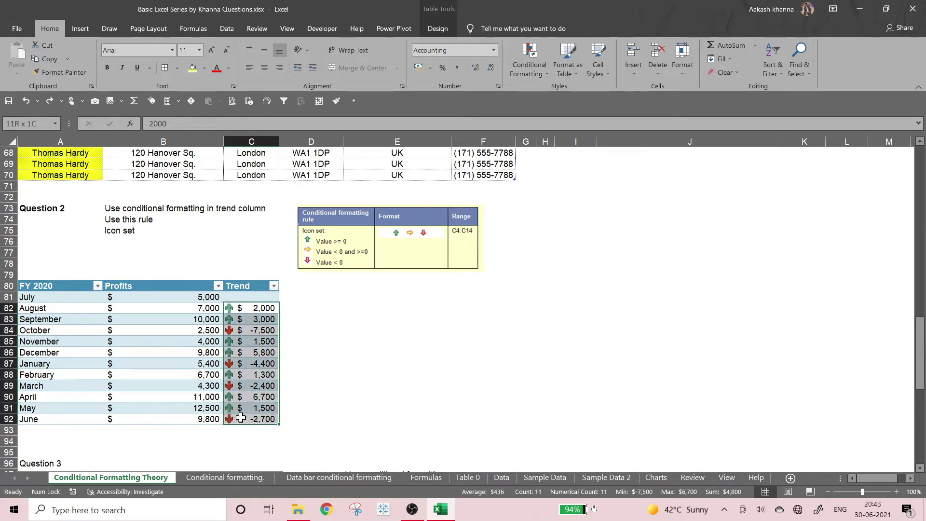
left_click(896, 491)
left_click(896, 492)
left_click(896, 491)
left_click(896, 492)
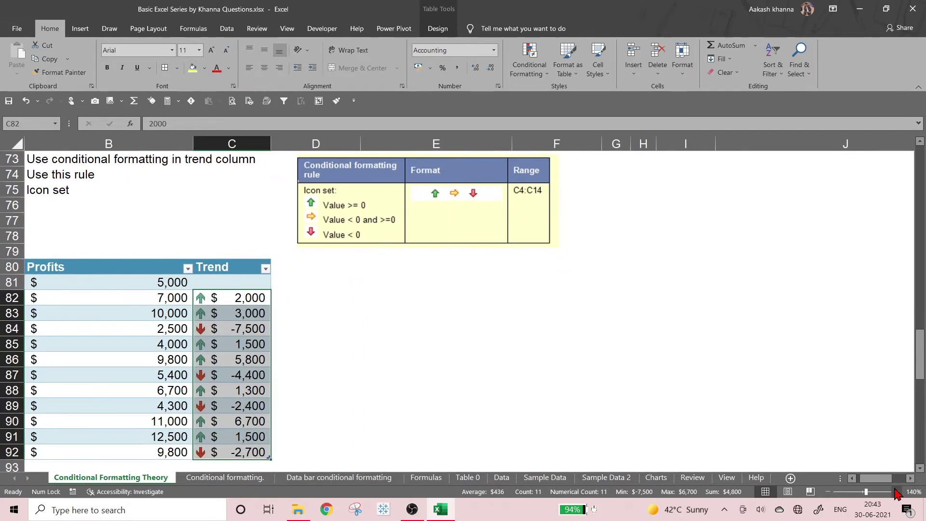
left_click(851, 478)
scroll(579, 338, "down", 1)
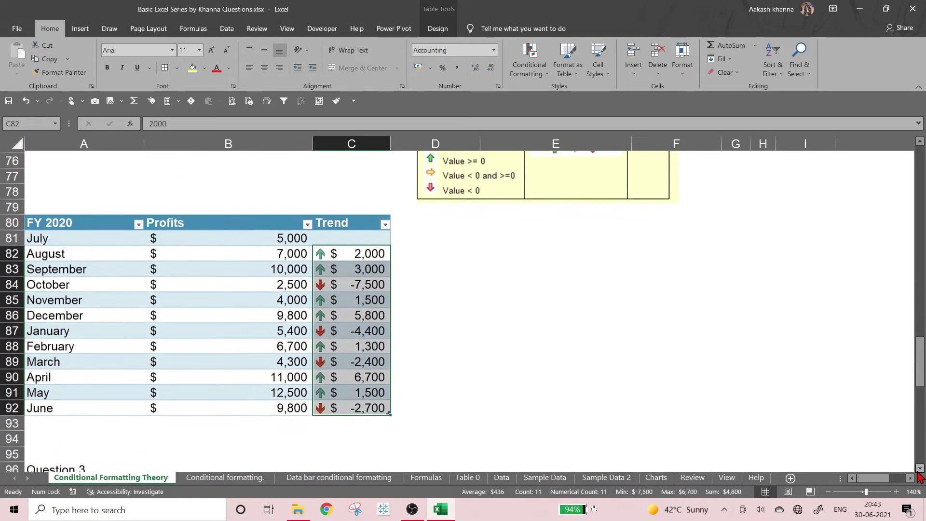
Filter the Trend column by the red down arrow icon and check the values in the filtered rows.
left_click(384, 328)
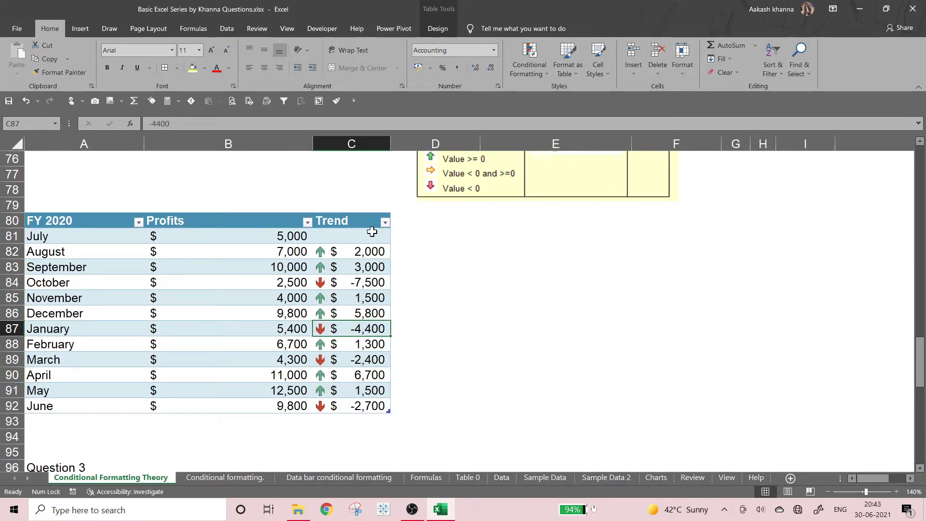
left_click(384, 222)
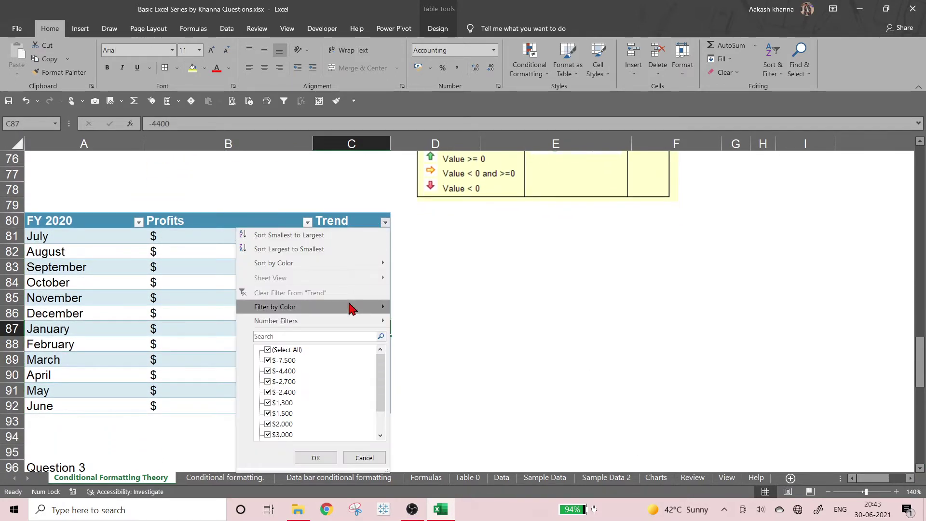
mouse_move(349, 306)
left_click(453, 334)
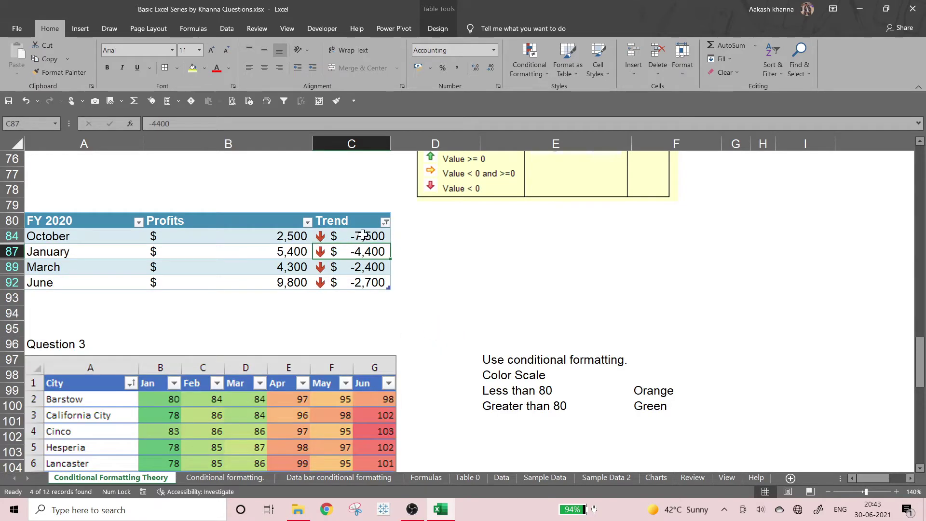
left_click(451, 252)
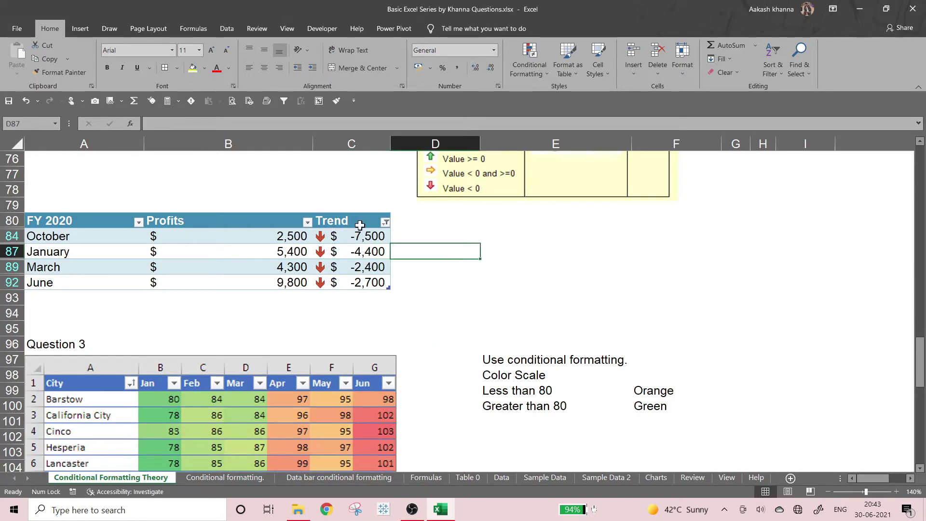
left_click_drag(359, 236, 357, 283)
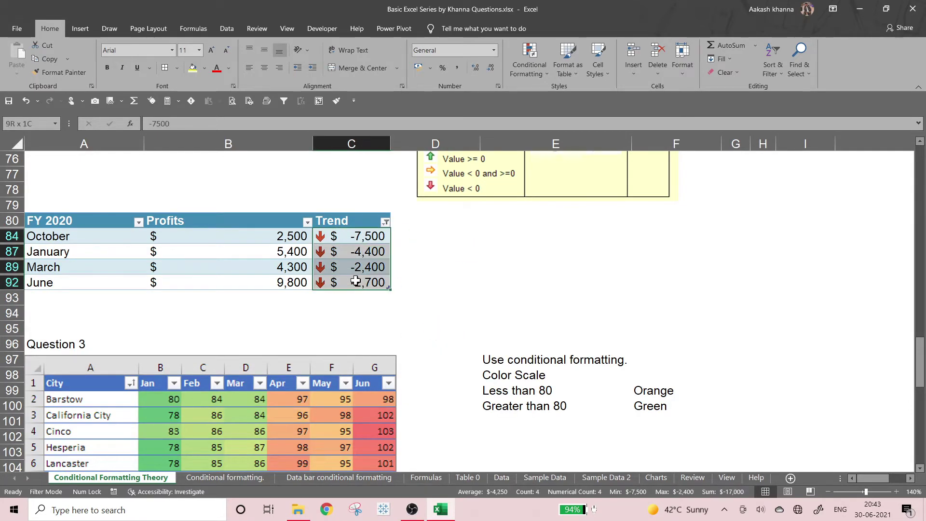
Clear the icon filter from the Trend column.
left_click(386, 222)
left_click(345, 294)
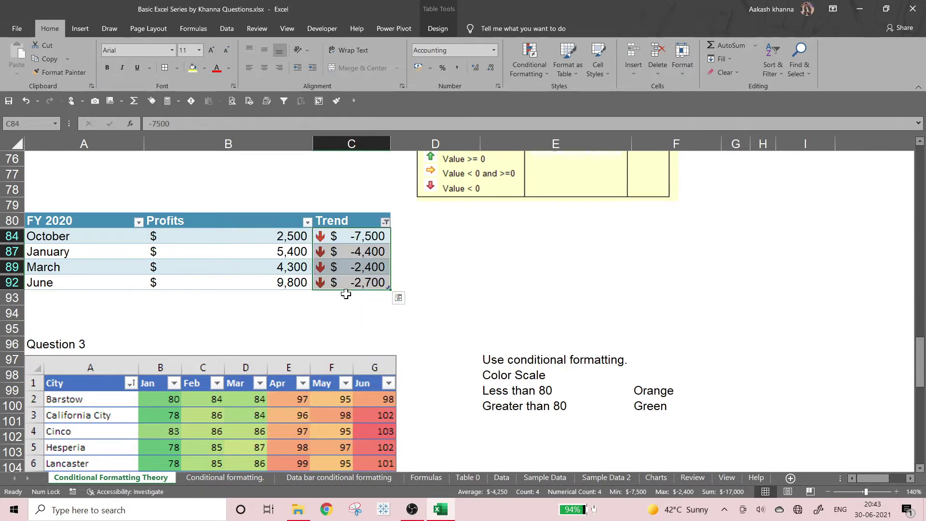
left_click(436, 259)
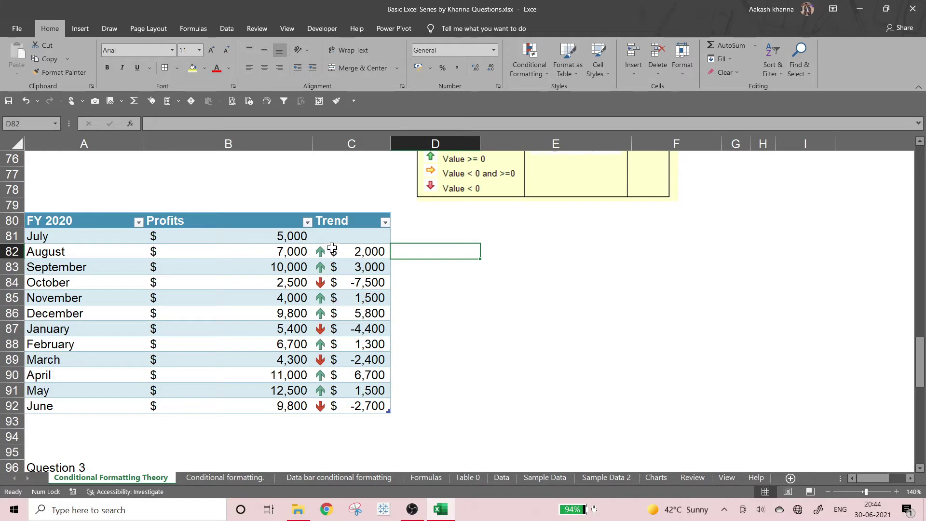
Edit the icon set rule for the Trend column, C80:C92, to use Show Icon Only, and apply it.
left_click_drag(336, 223, 336, 391)
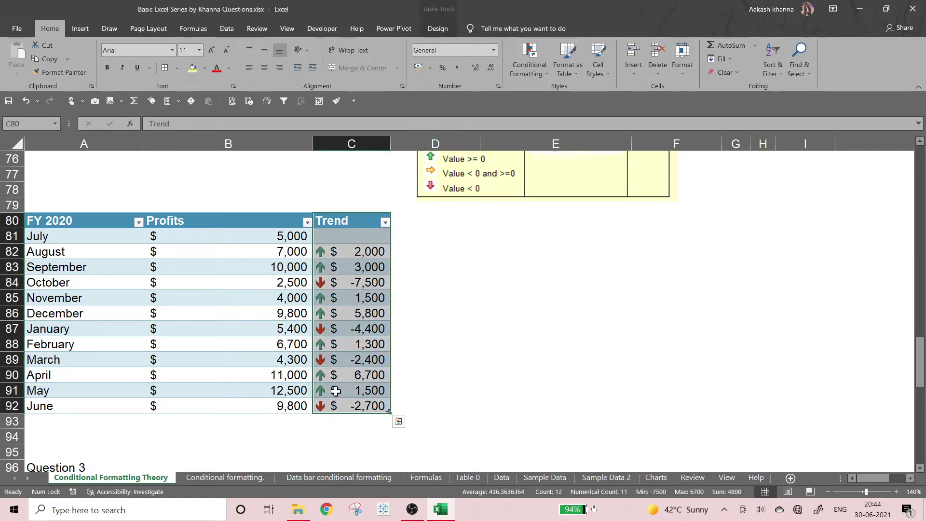
left_click(541, 82)
left_click(539, 244)
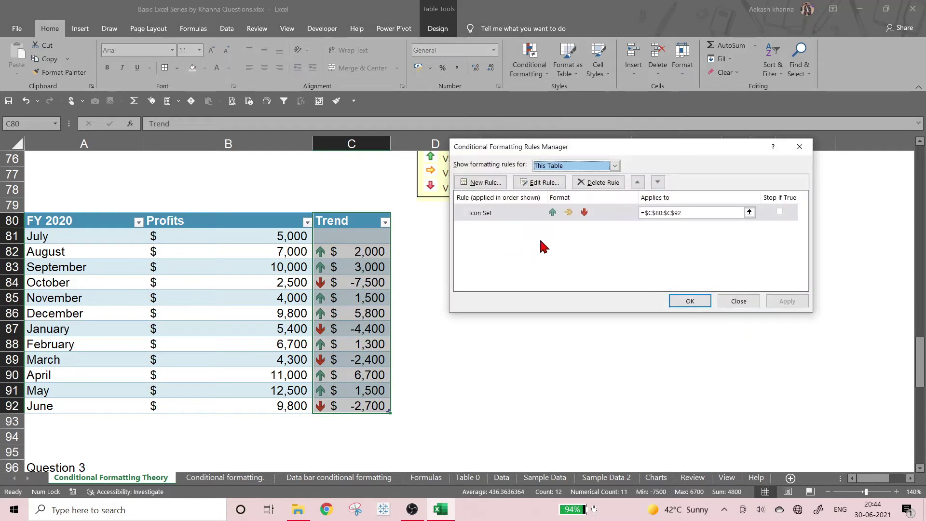
left_click(540, 182)
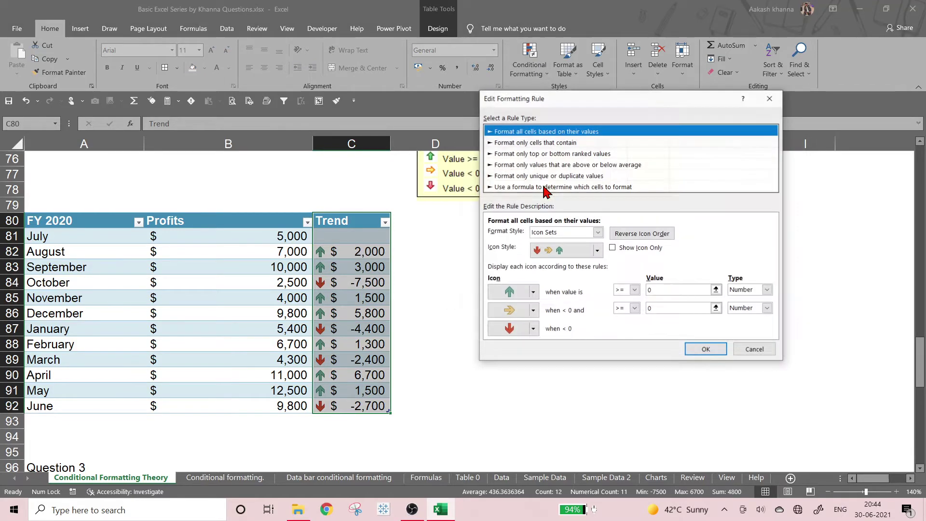
left_click(613, 249)
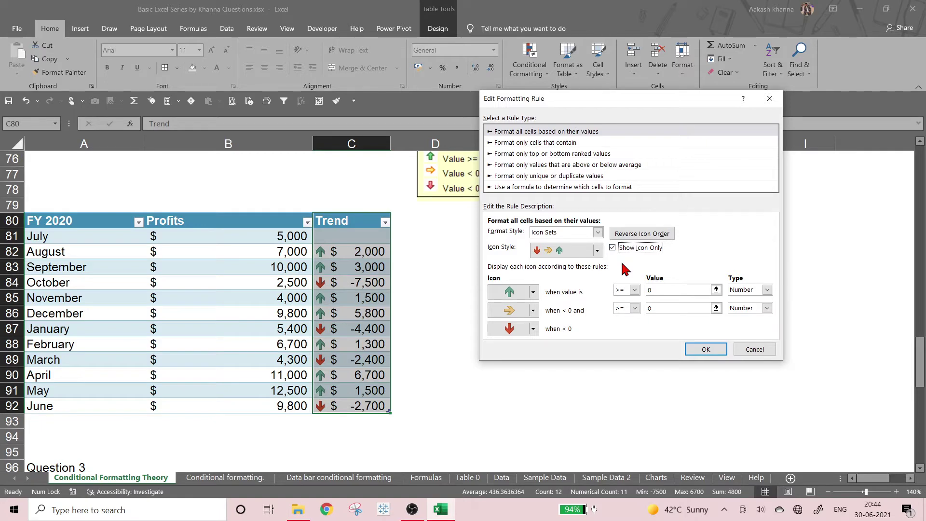
left_click(695, 348)
left_click(785, 303)
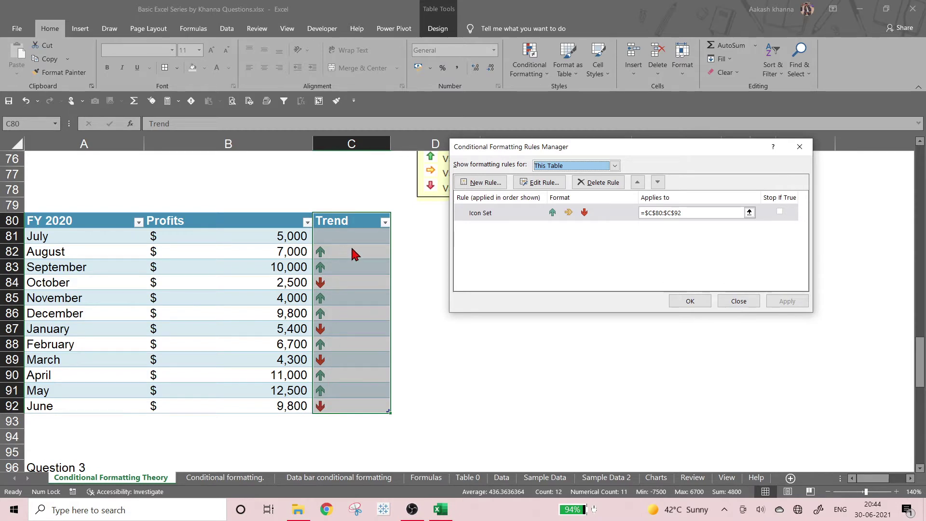
Turn off Show Icon Only in the Trend column's icon set rule, keep the three coloured arrows style, and apply the rule.
left_click(557, 188)
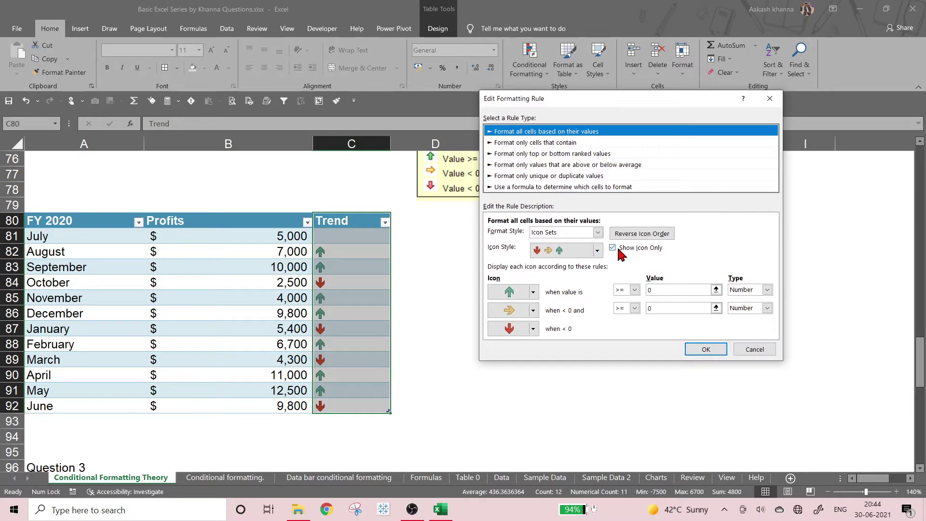
left_click(613, 248)
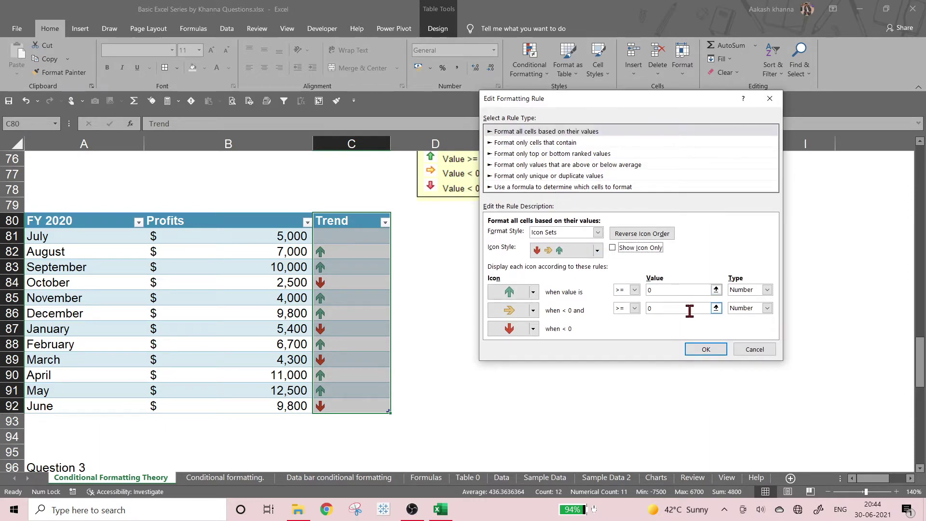
left_click(533, 330)
left_click(533, 332)
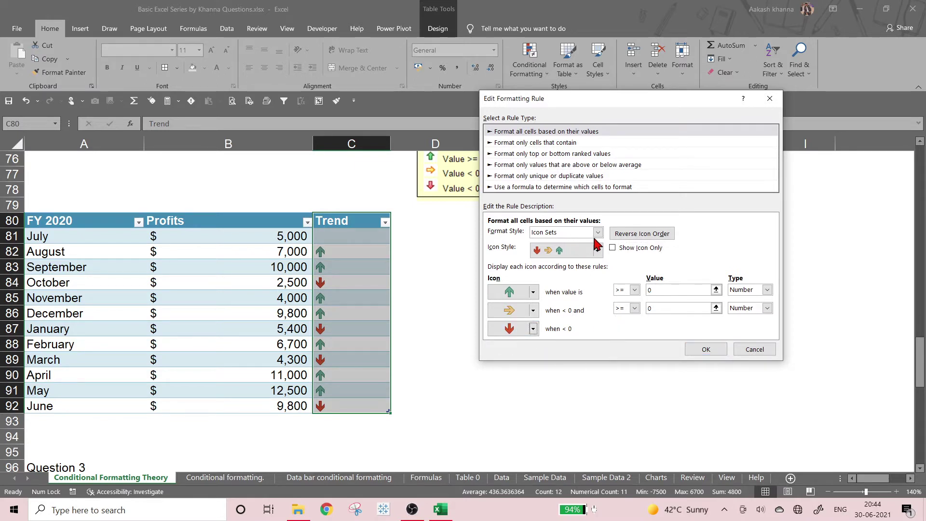
left_click(601, 252)
left_click(598, 250)
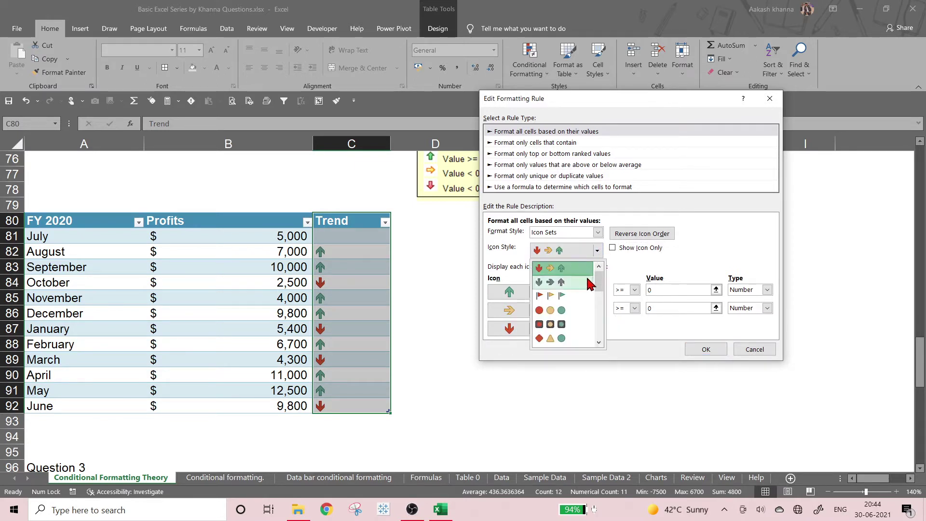
left_click(627, 270)
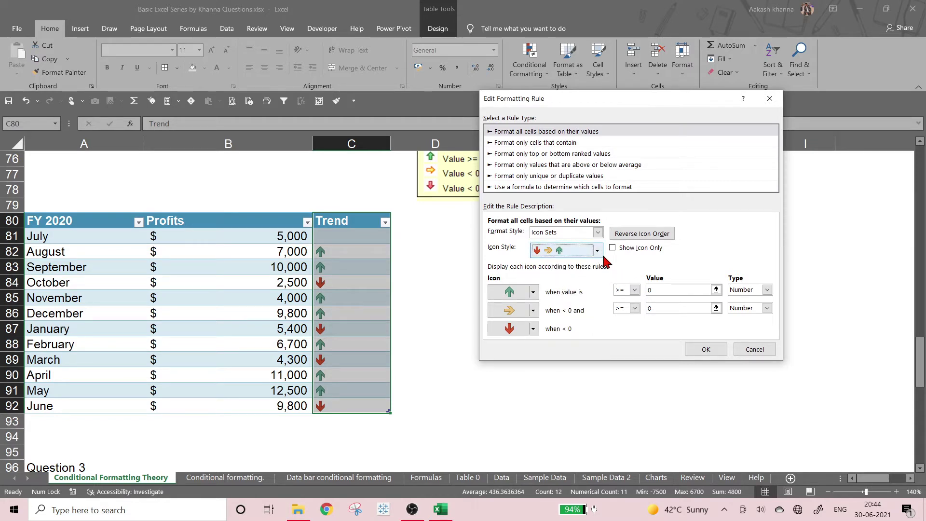
left_click(717, 350)
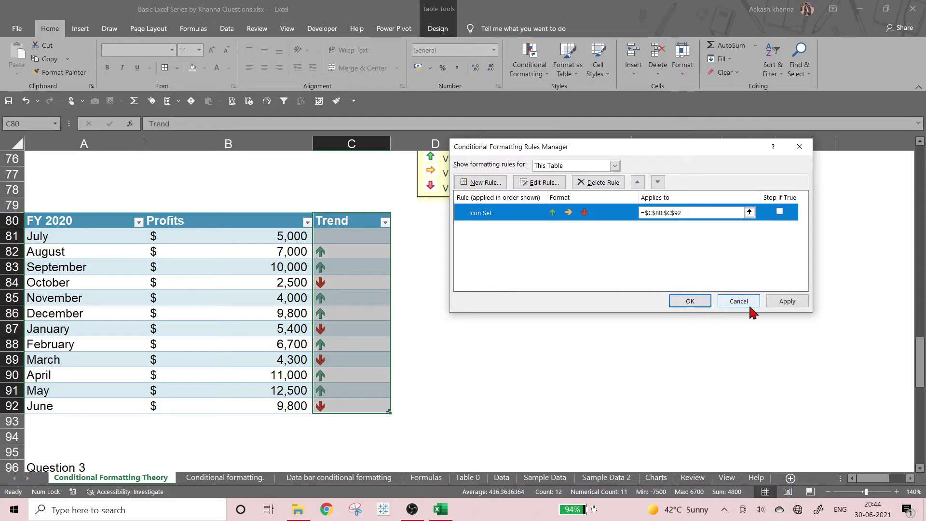
left_click(791, 301)
left_click(689, 301)
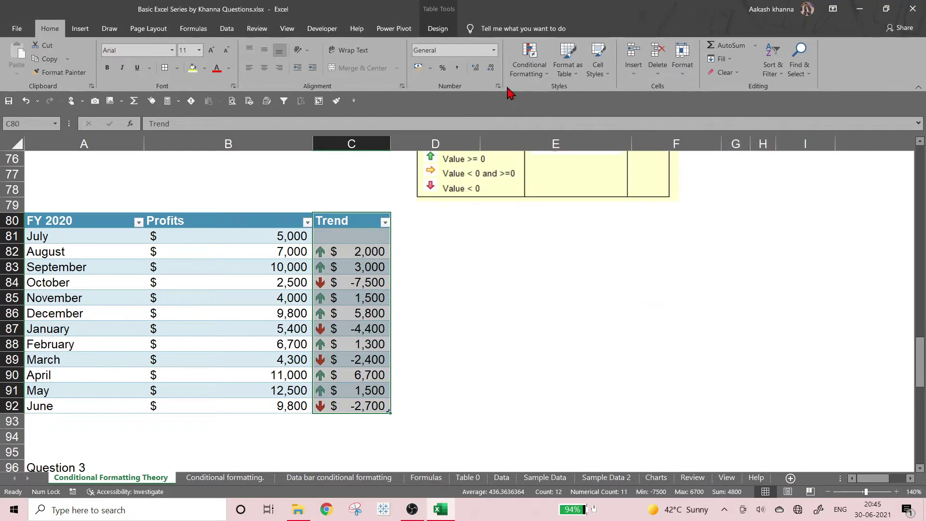
Replace the Trend column's arrows with the rimmed three traffic lights icon set from the Shapes group.
left_click(529, 68)
mouse_move(549, 205)
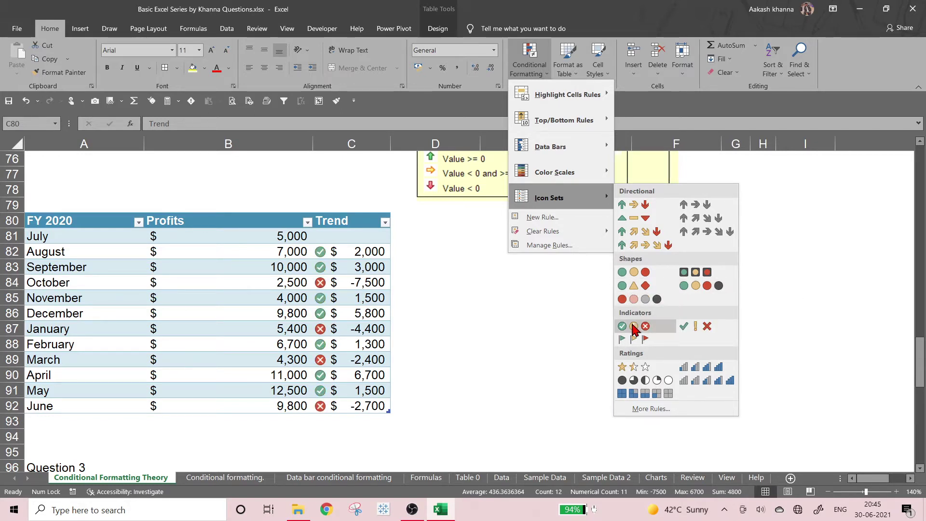
left_click(692, 277)
left_click(515, 293)
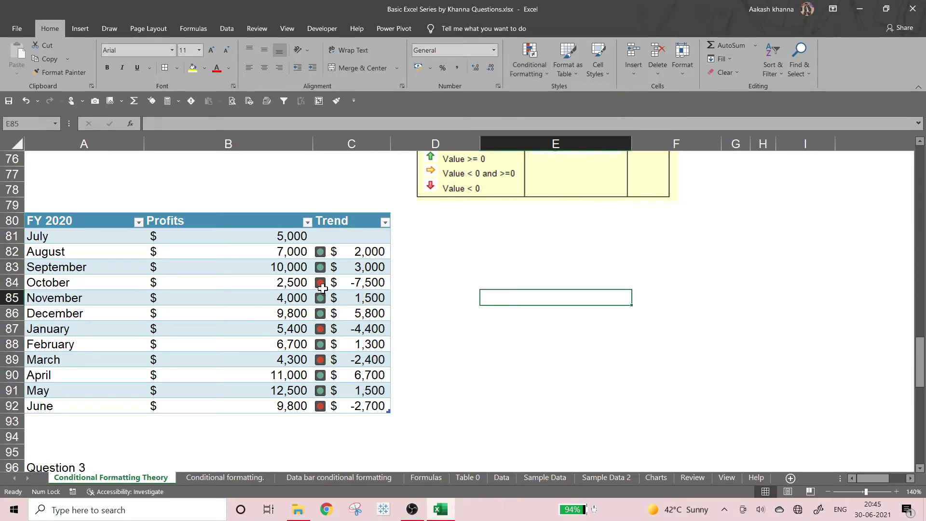
Review all conditional formatting rules and their ranges by listing the rules for This Worksheet in the rules manager.
scroll(327, 262, "down", 1)
scroll(331, 262, "up", 2)
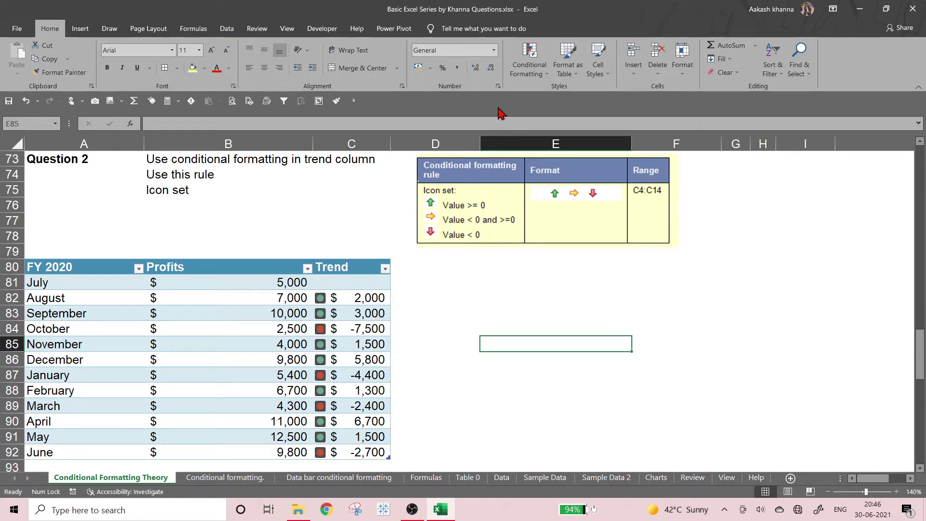
left_click(533, 72)
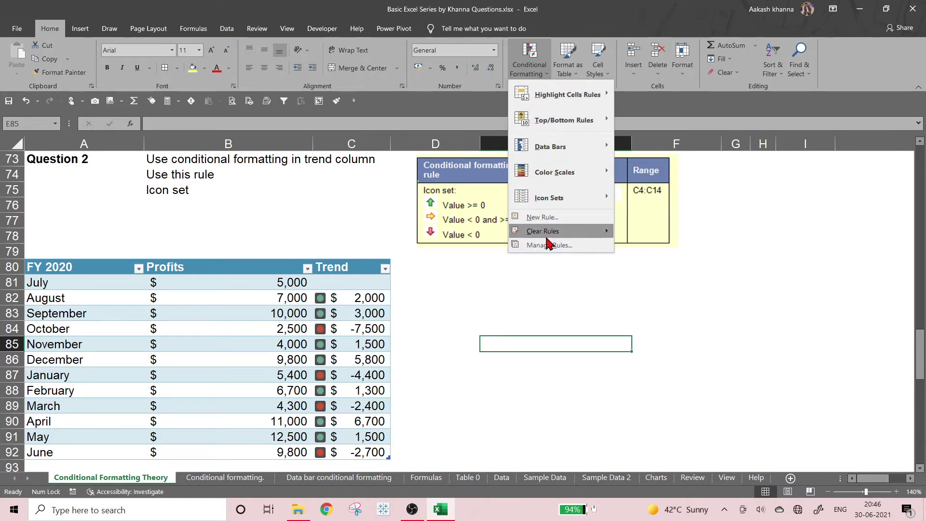
left_click(549, 246)
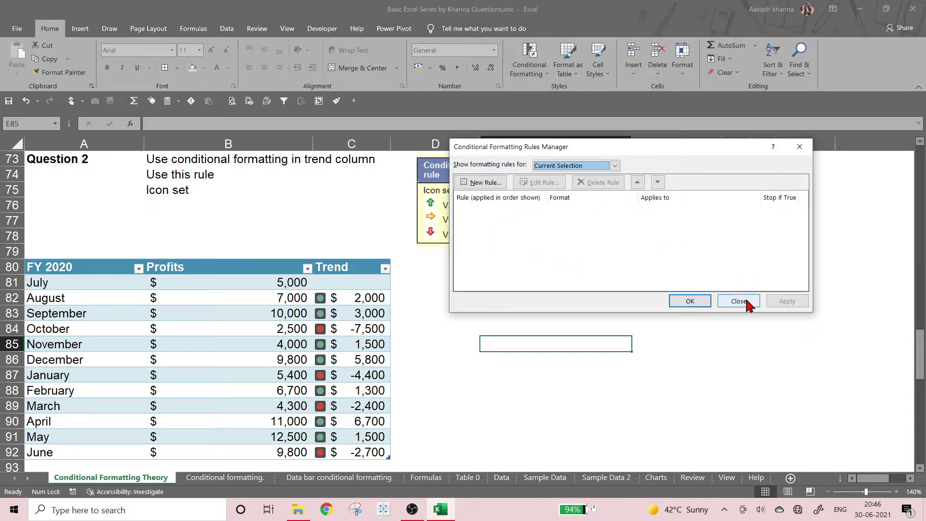
left_click(601, 167)
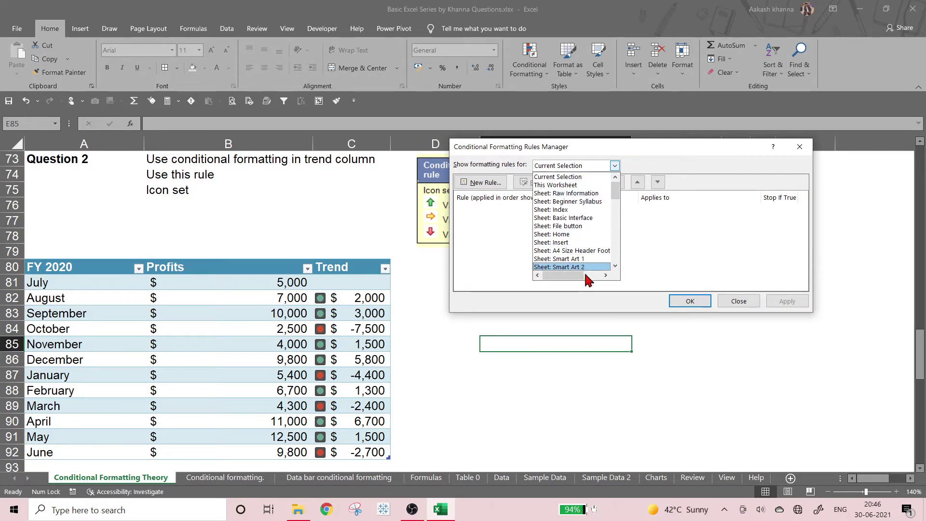
left_click(603, 185)
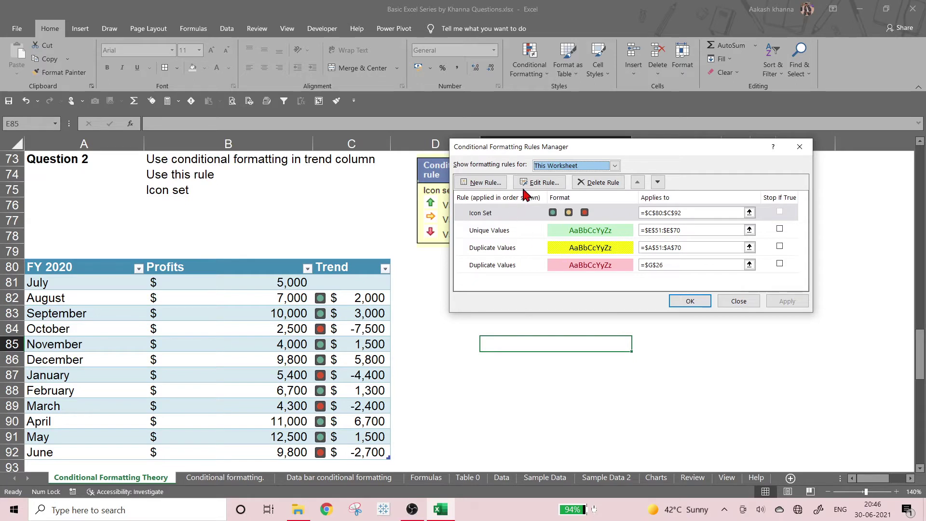
left_click(615, 166)
left_click(615, 166)
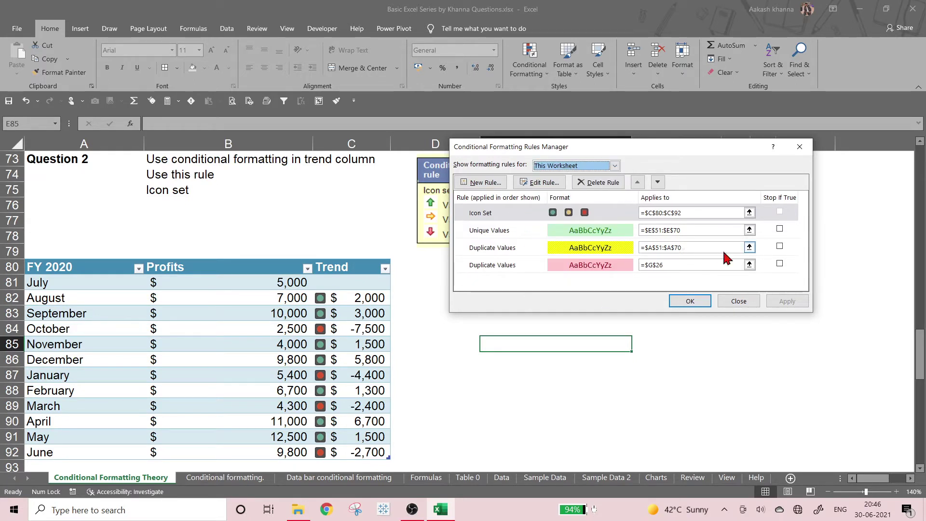
Browse the sheets whose conditional formatting rules can be listed in the rules manager, keeping This Worksheet as the scope.
left_click(479, 218)
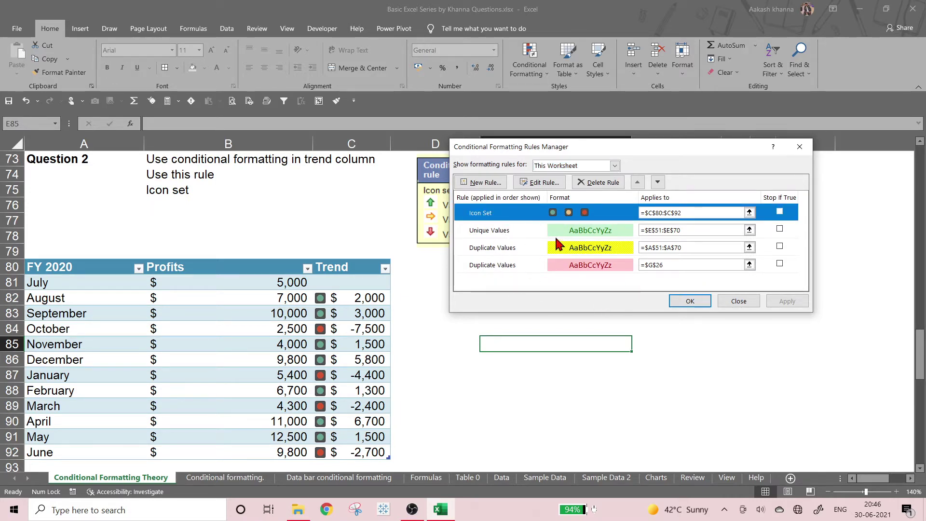
left_click(573, 166)
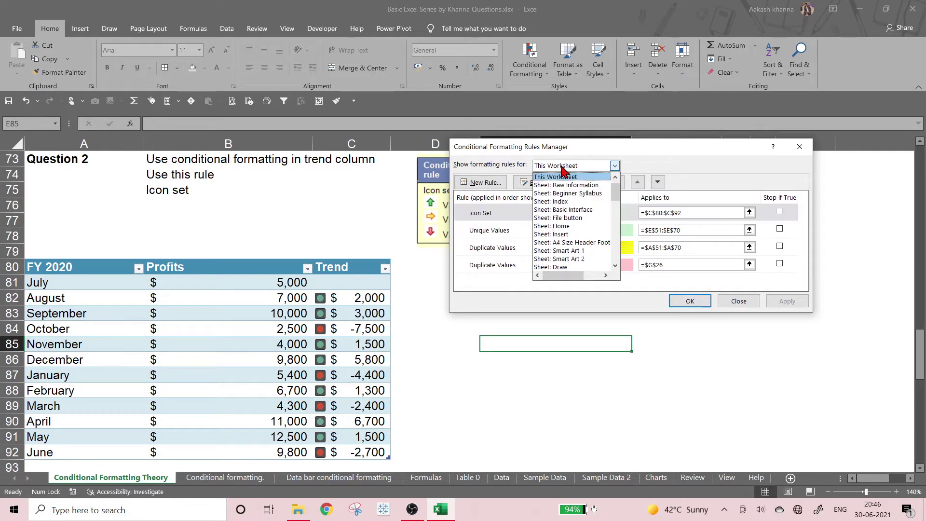
left_click(615, 178)
mouse_move(615, 198)
left_mouse_down()
mouse_move(618, 272)
mouse_move(617, 193)
left_mouse_up()
left_click(585, 185)
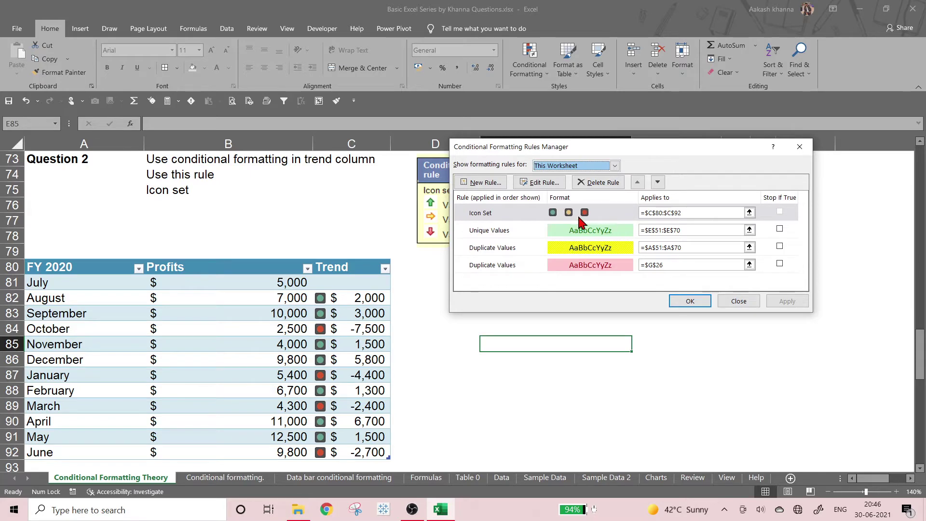
Edit the icon set rule for the Trend column, C80:C92, to use the three coloured arrows style, and apply it.
left_click(492, 212)
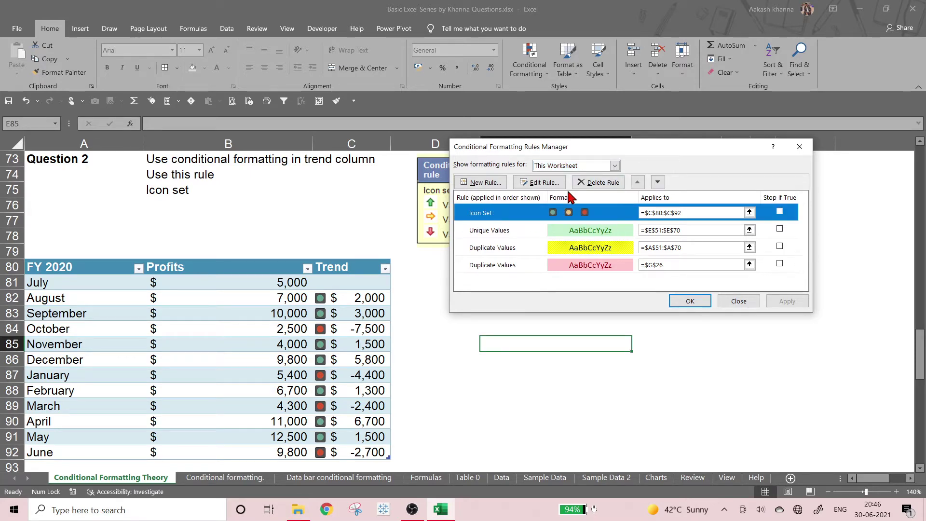
left_click(544, 186)
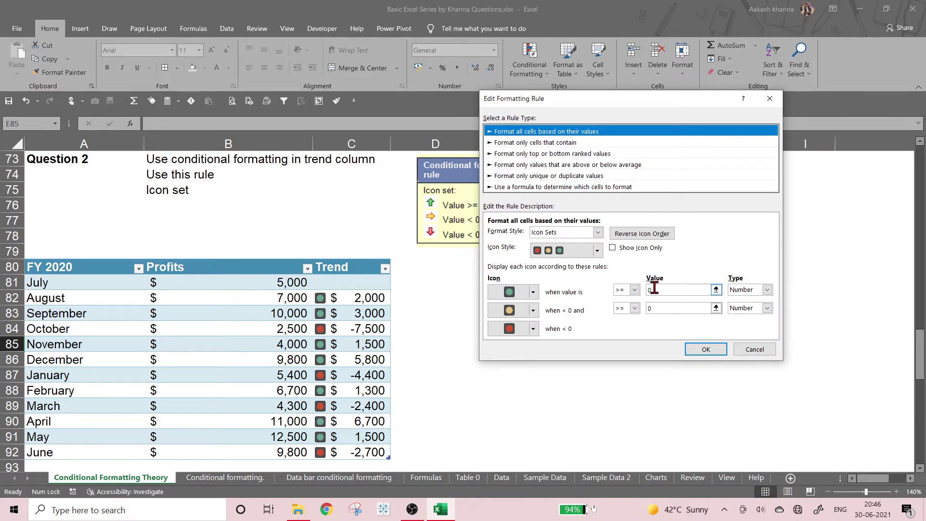
left_click(594, 256)
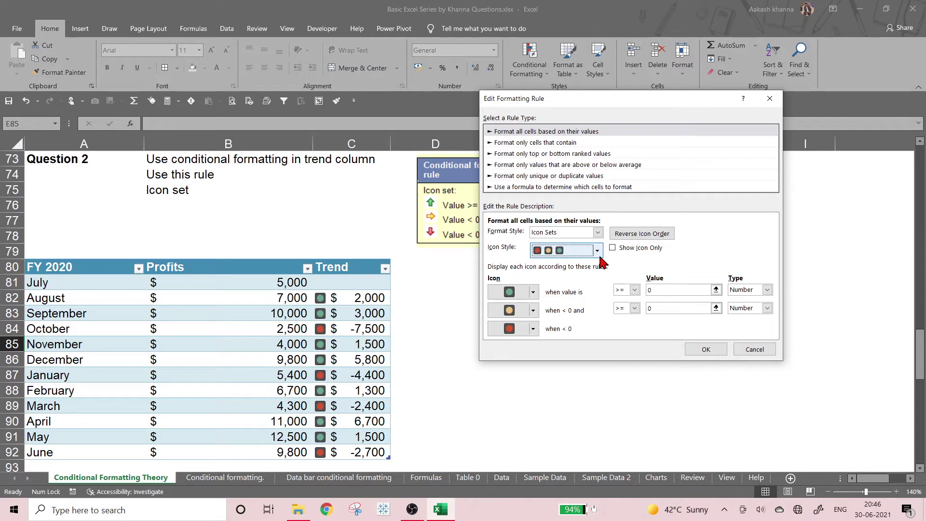
left_click(581, 253)
left_click(580, 253)
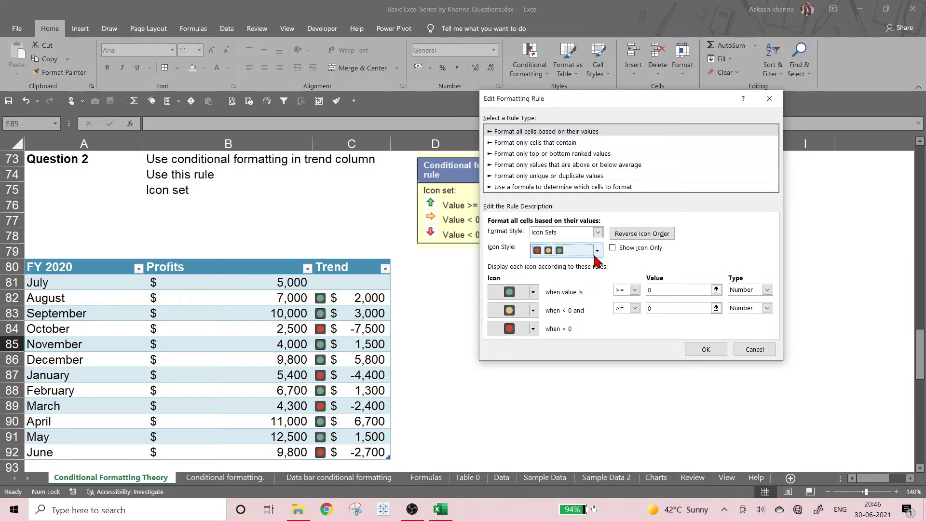
left_click(597, 251)
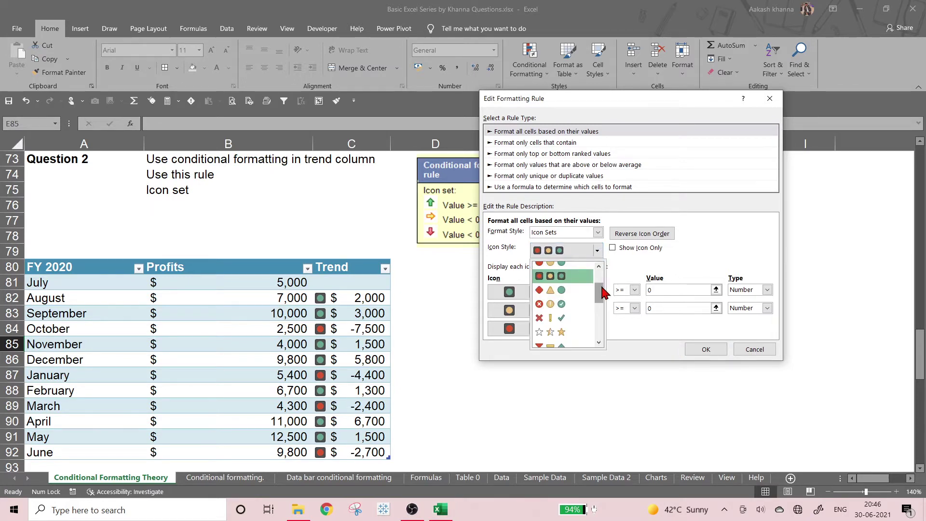
left_click(582, 270)
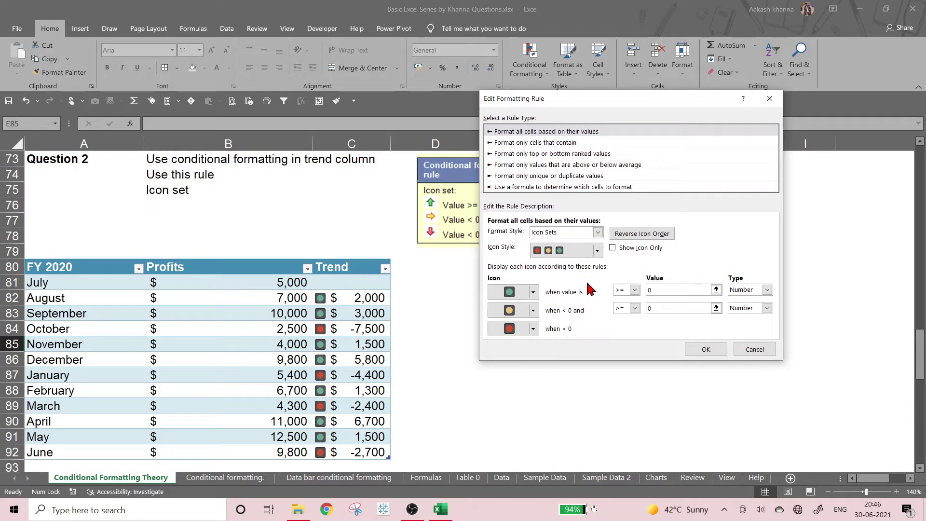
left_click(692, 348)
left_click(788, 302)
left_click(684, 301)
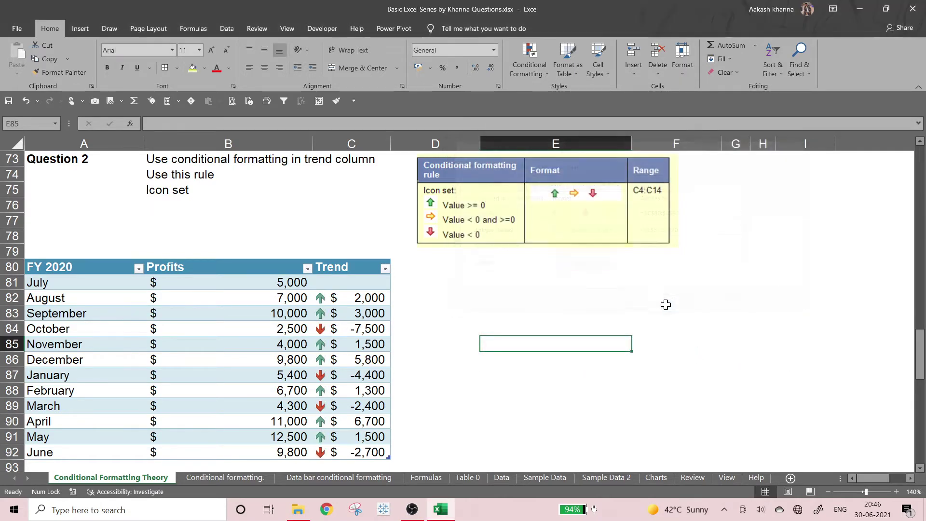
Review the Trend column's arrows and the Contact Name and Country highlighting in the Question 1 table.
scroll(435, 307, "down", 2)
scroll(393, 269, "up", 2)
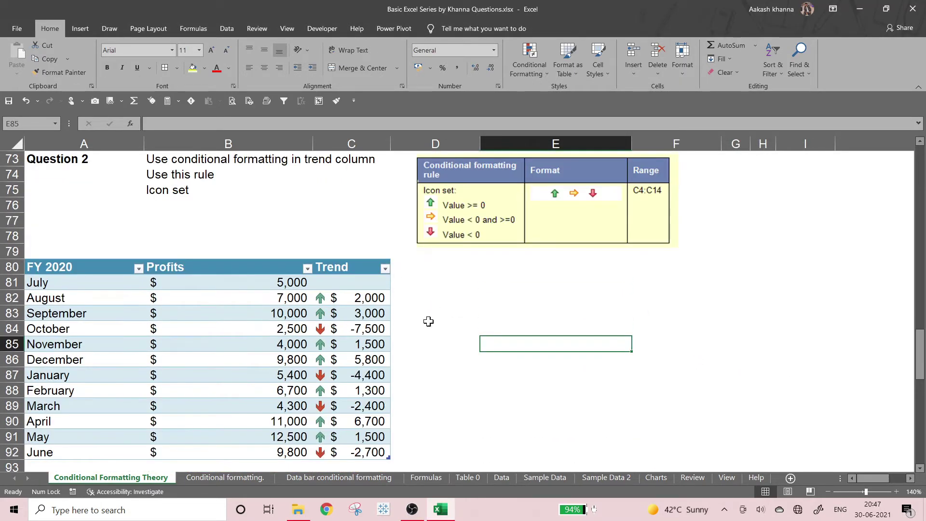
left_click(468, 346)
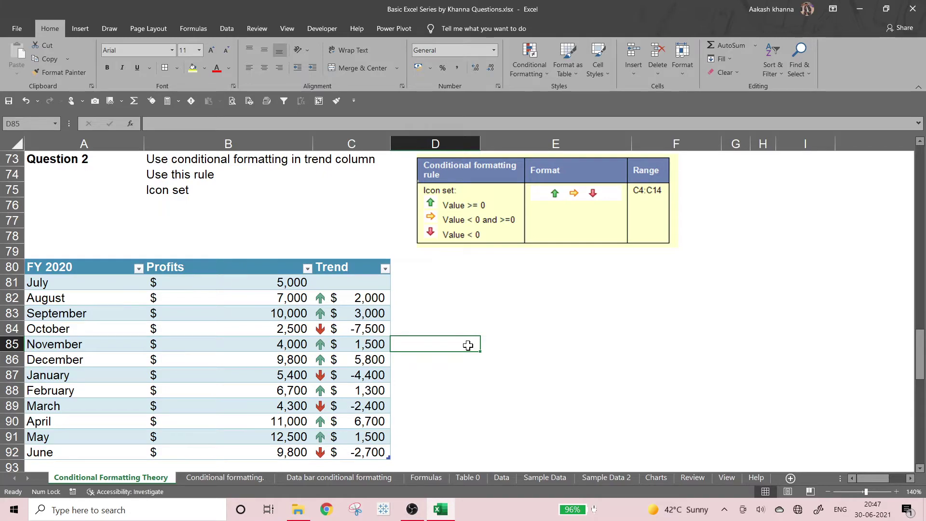
scroll(430, 340, "up", 4)
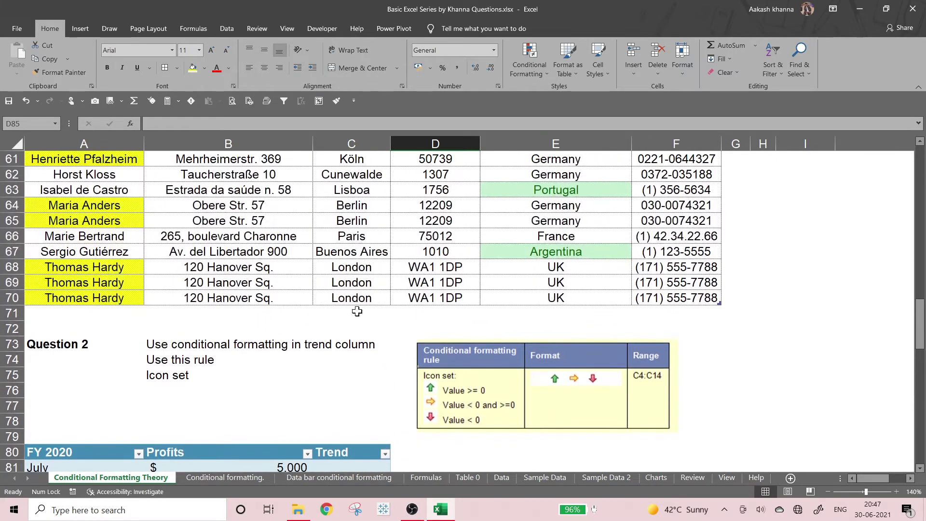
scroll(324, 332, "up", 3)
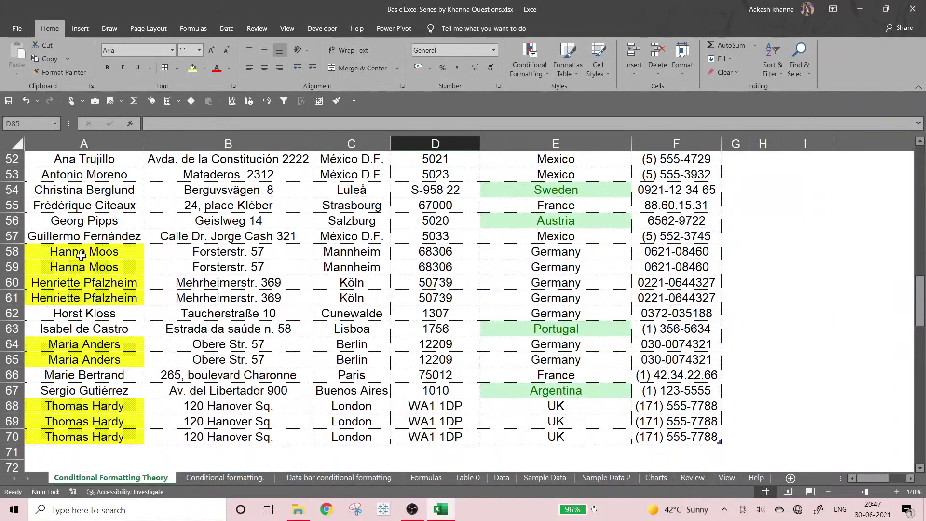
scroll(81, 255, "up", 2)
scroll(92, 266, "down", 2)
left_click_drag(76, 198, 84, 421)
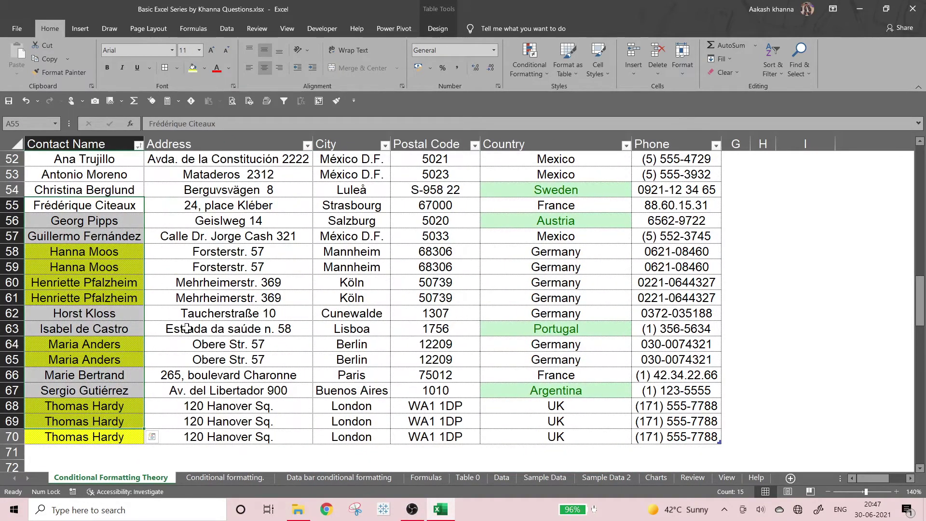
scroll(185, 327, "up", 4)
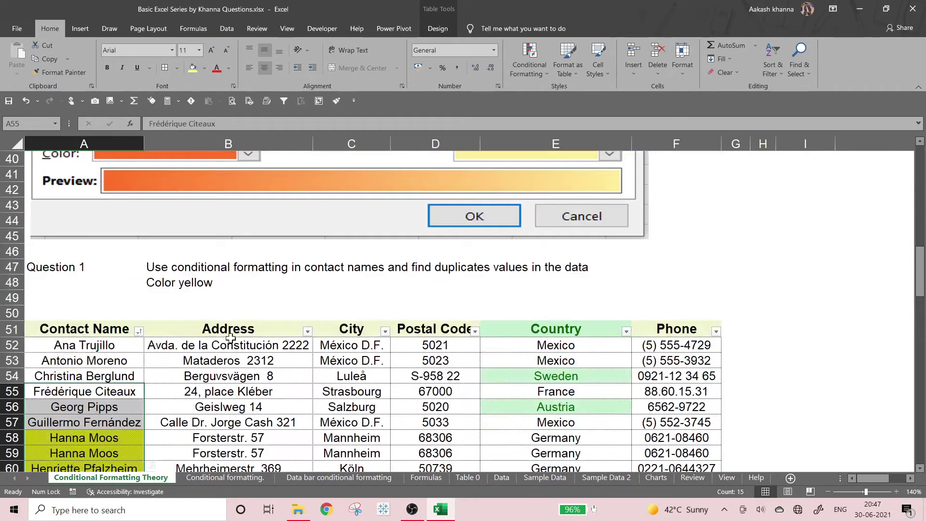
left_click(583, 328)
scroll(585, 330, "down", 2)
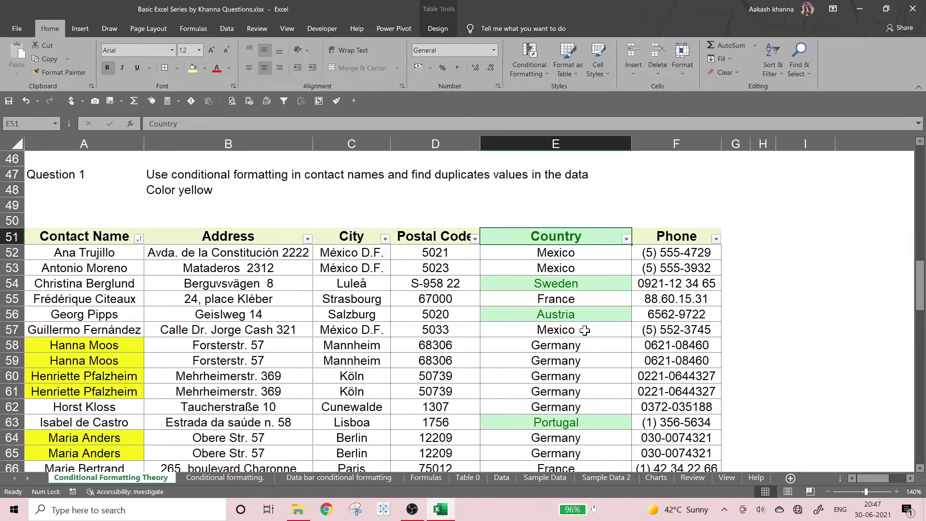
scroll(586, 329, "down", 3)
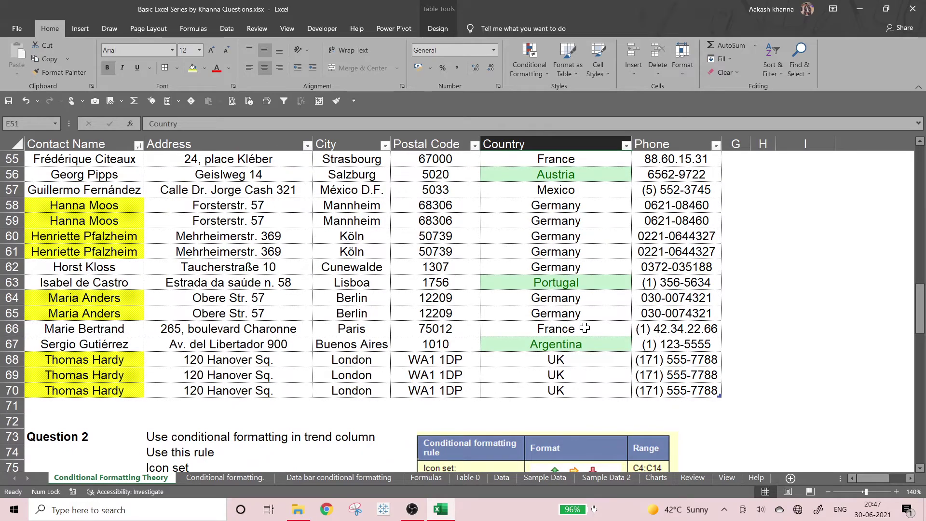
scroll(585, 329, "down", 4)
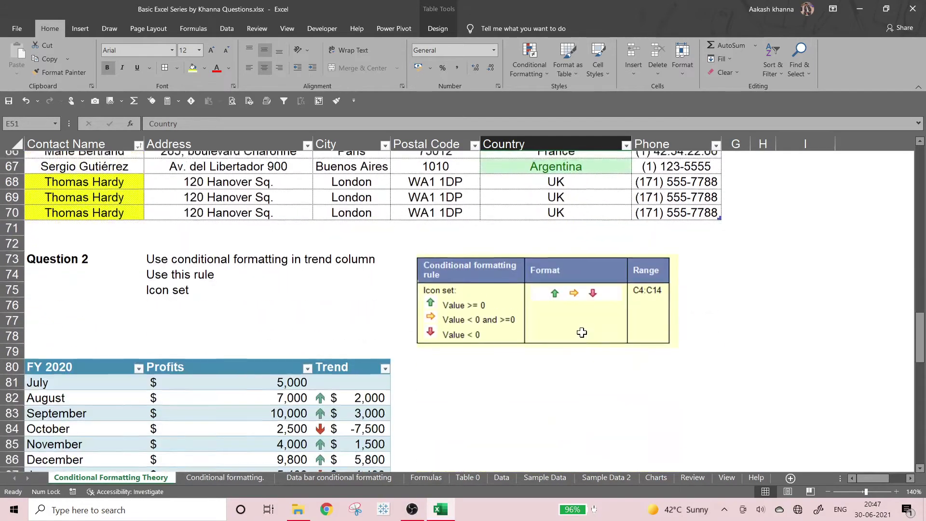
Review the conditional formatting theory at the start of the sheet, including the New Formatting Rule and Rules Manager pictures, at 110% zoom.
scroll(581, 333, "up", 5)
scroll(581, 333, "up", 10)
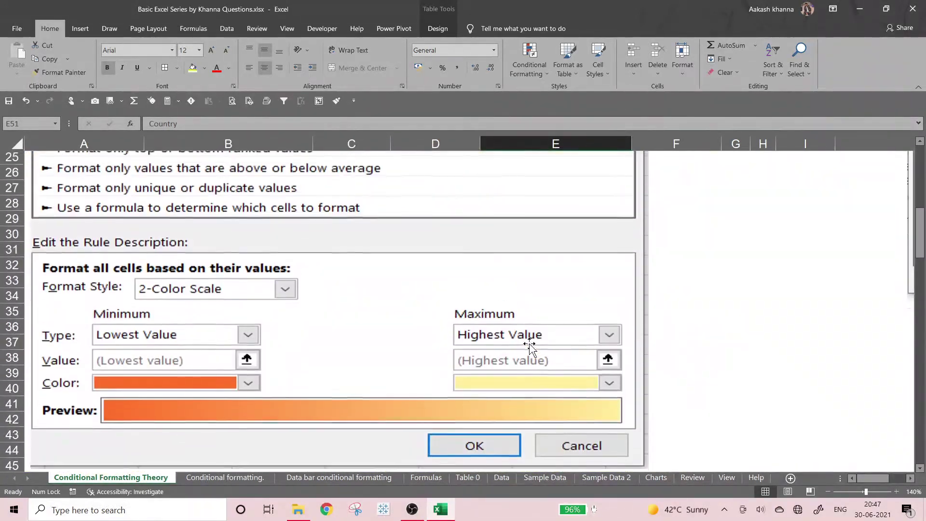
scroll(290, 246, "up", 2)
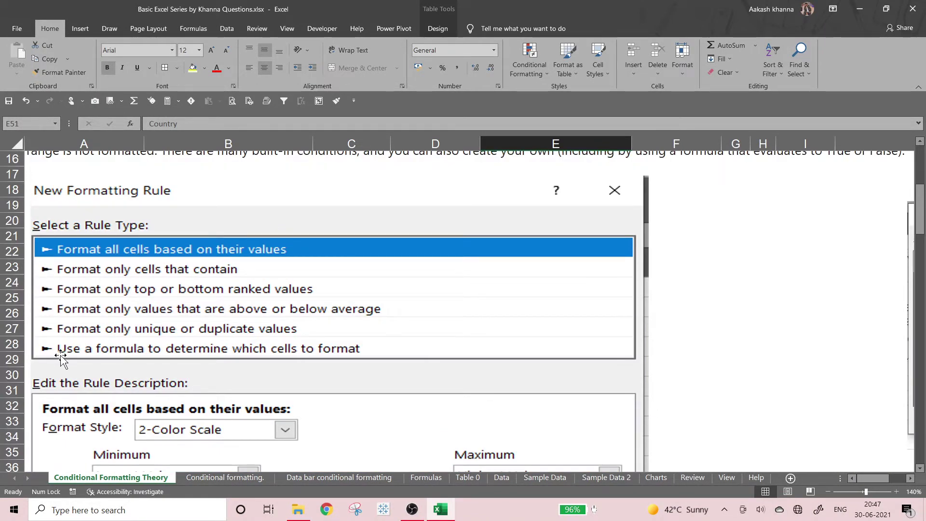
scroll(254, 356, "up", 5)
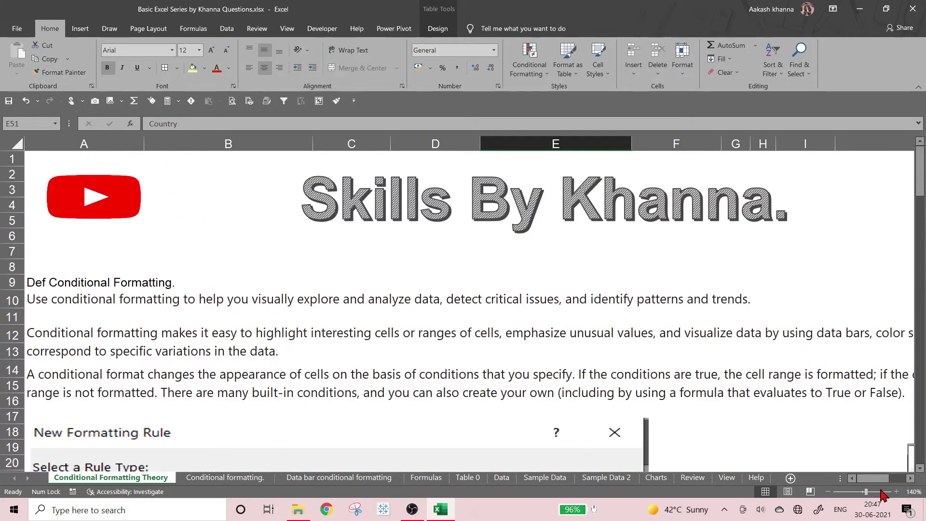
left_click(828, 492)
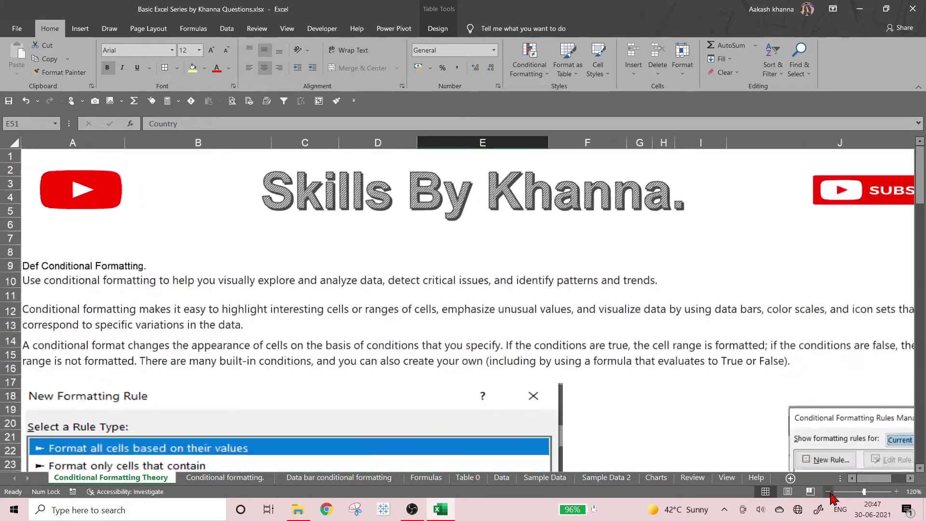
left_click(829, 492)
left_click(828, 492)
left_click(910, 478)
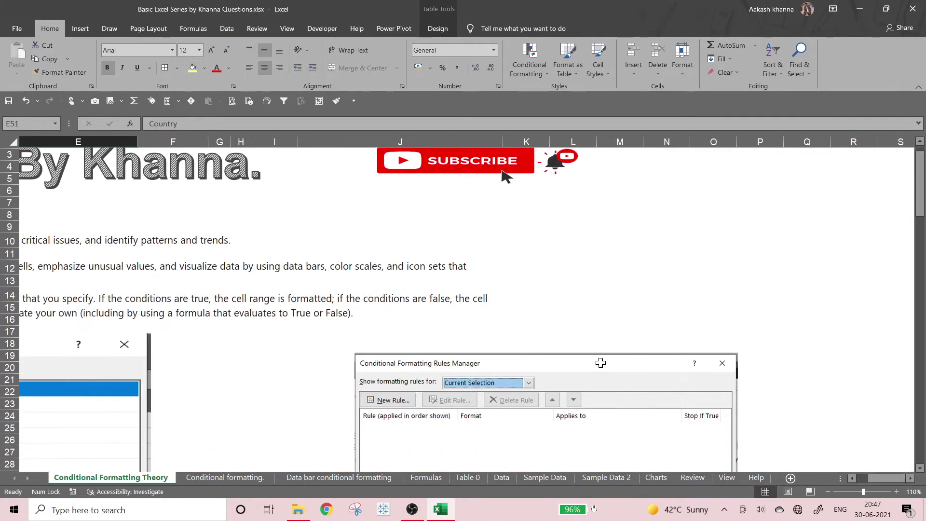
scroll(603, 362, "down", 4)
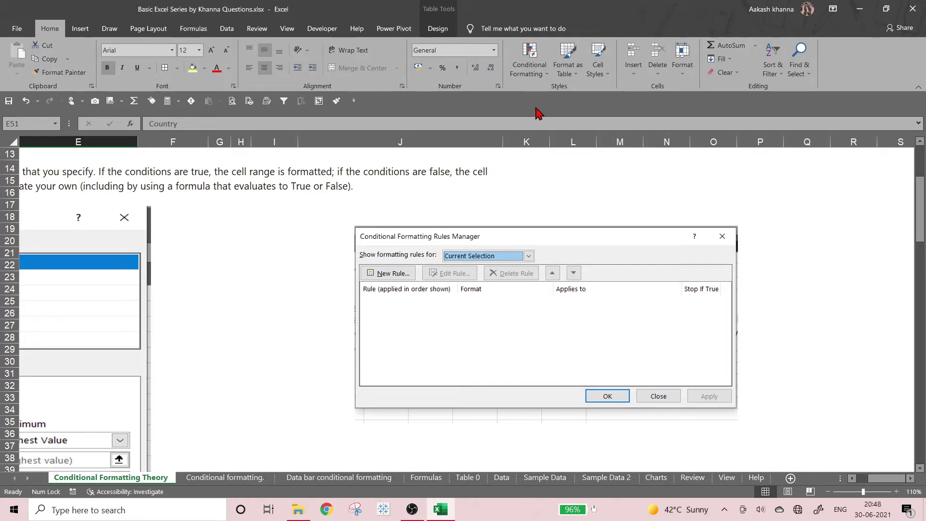
Examine the conditional formatting rules of the Question 1 table in the rules manager, close it, and return to the Rules Manager picture.
left_click(530, 68)
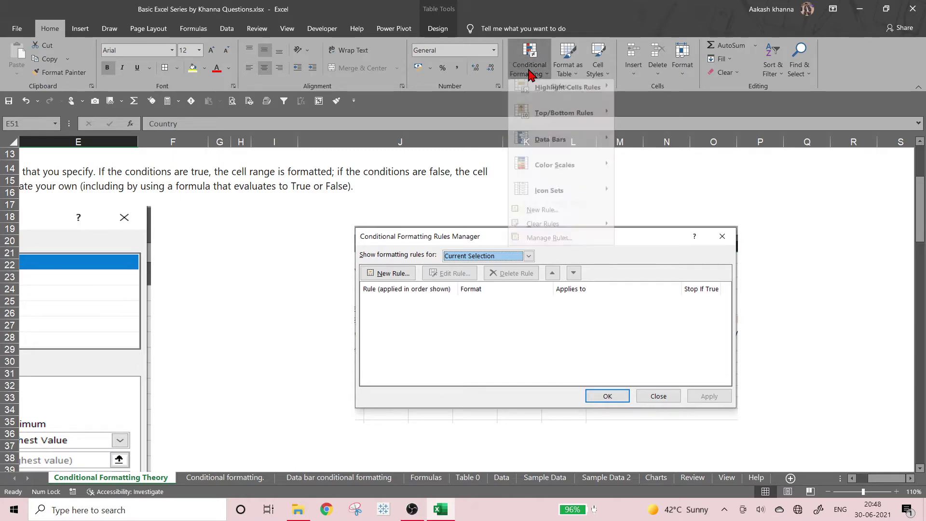
left_click(549, 245)
left_click(538, 216)
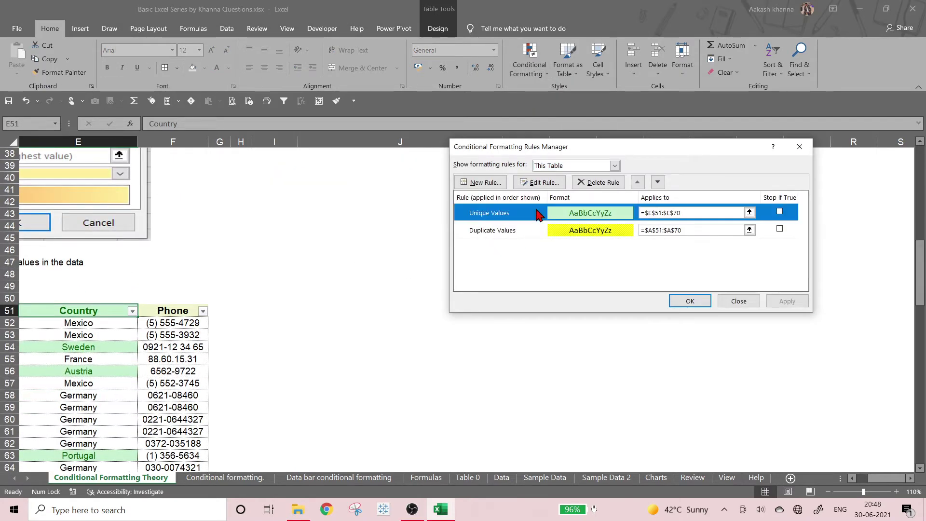
left_click(598, 182)
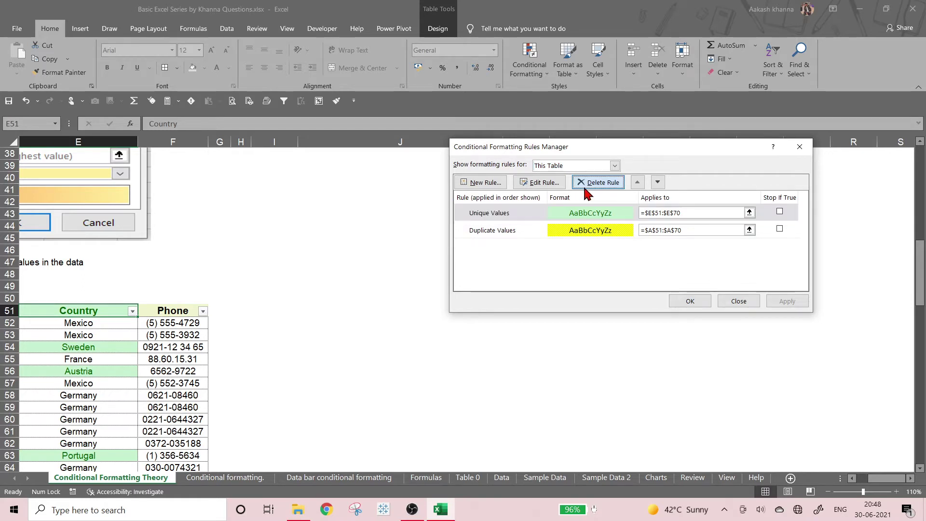
left_click(737, 303)
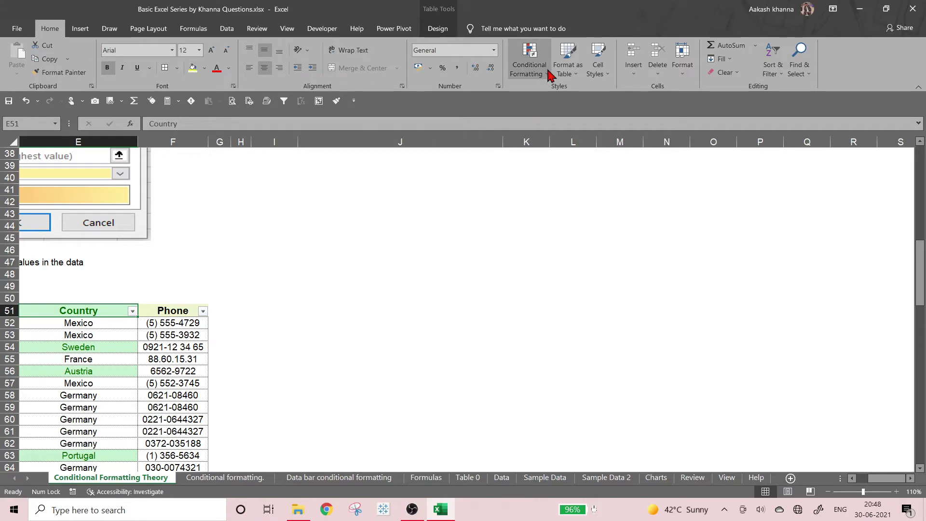
scroll(517, 220, "up", 4)
scroll(517, 220, "up", 4)
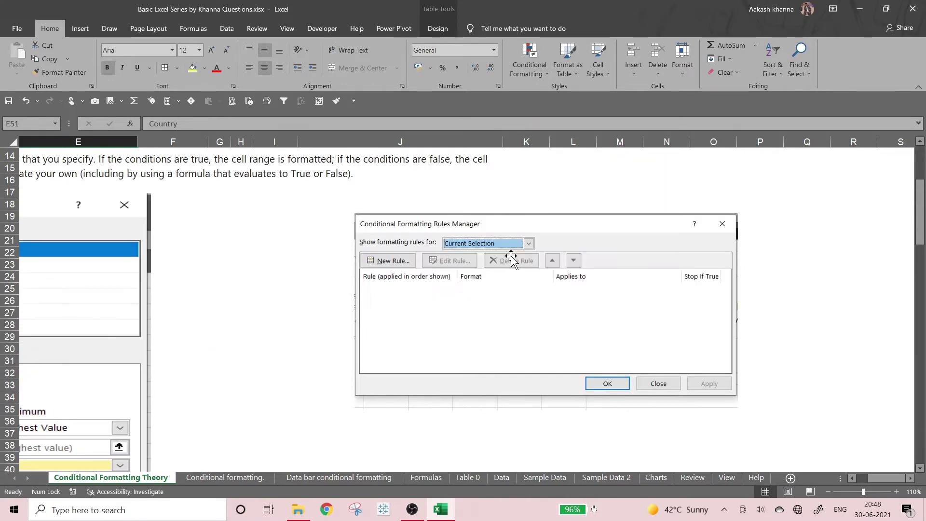
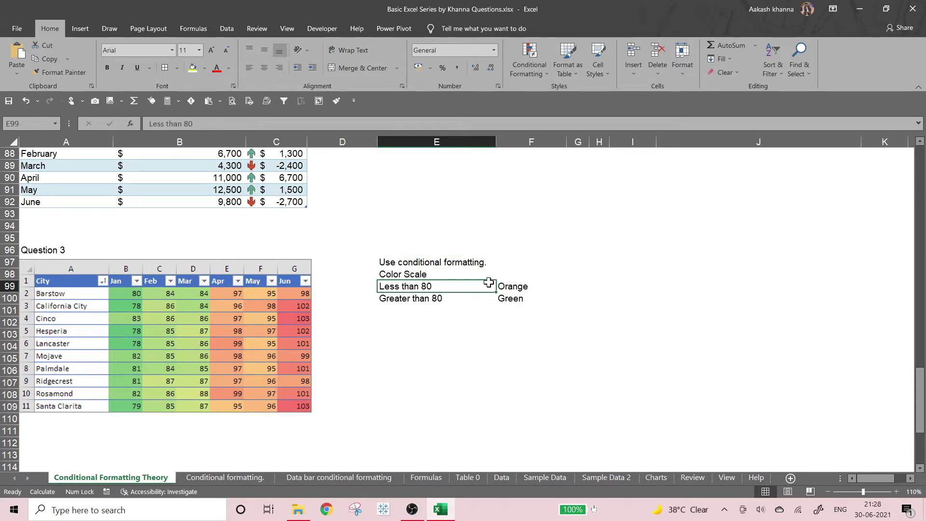
Review the Question 3 city temperature picture and its color scale instructions for values less than and greater than 80, at 120% zoom.
left_click(522, 288)
left_click(422, 312)
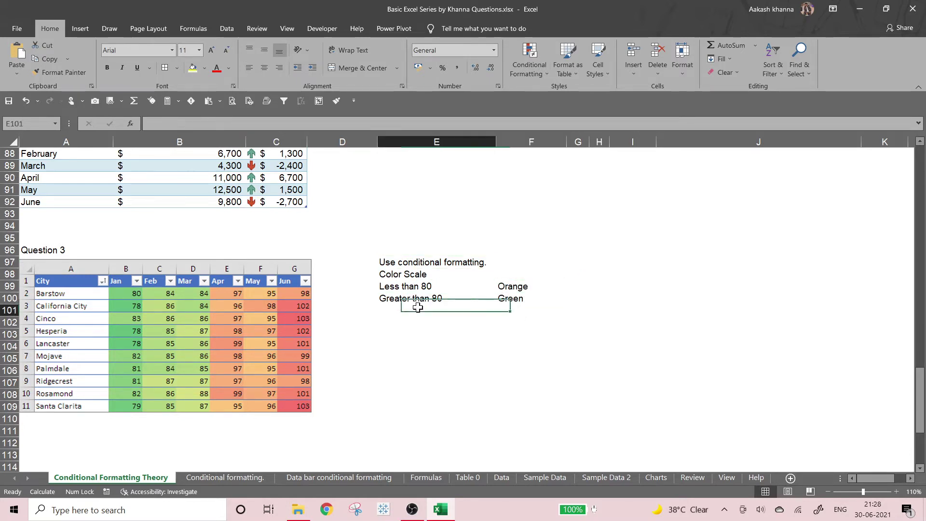
left_click(442, 295)
left_click(506, 299)
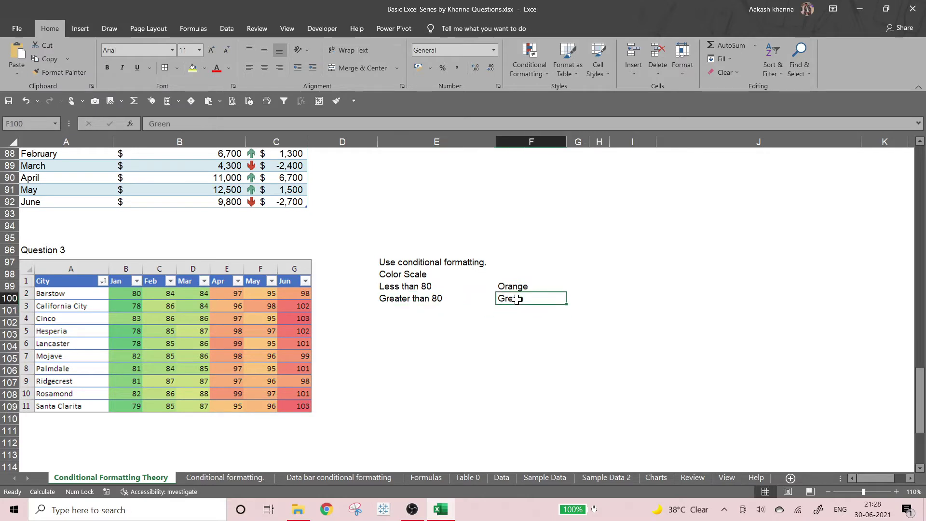
left_click(57, 250)
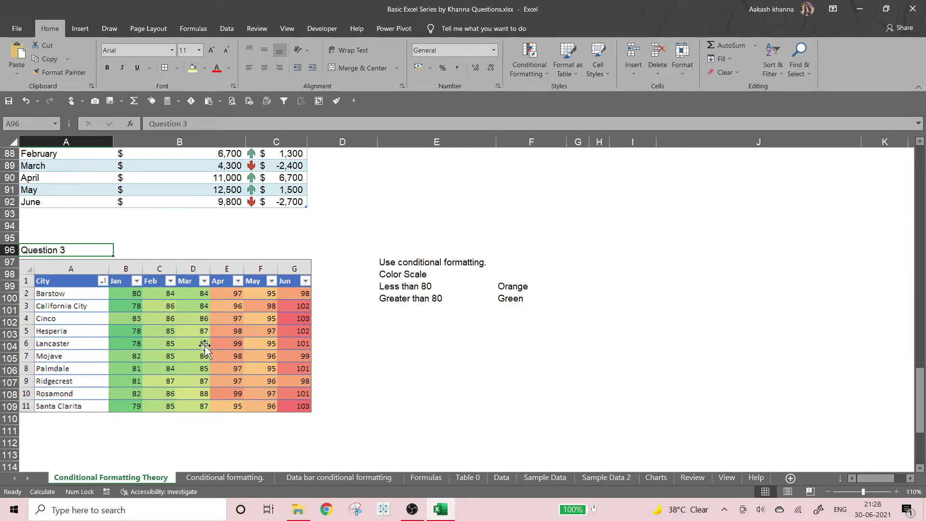
scroll(192, 347, "down", 1)
scroll(139, 352, "up", 1)
left_click(897, 492)
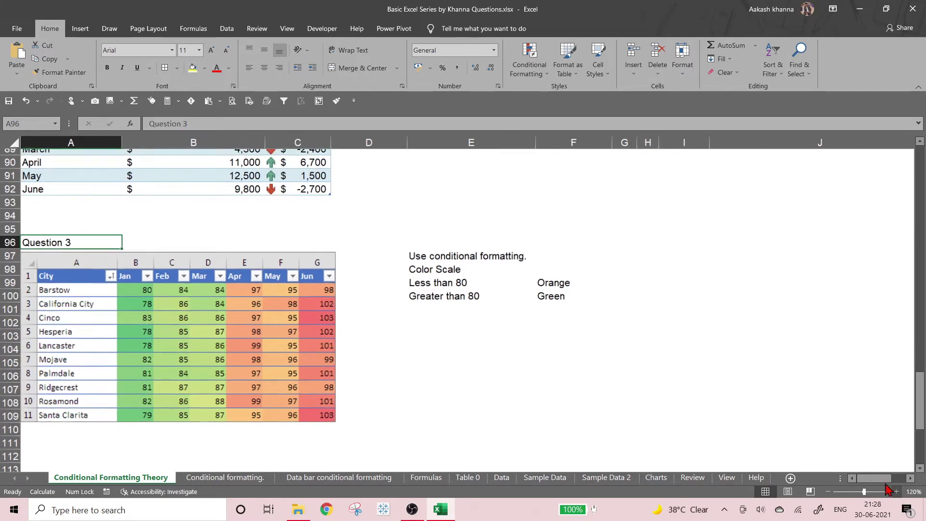
Make the "Color Scale" instruction beside the Question 3 picture bold, viewing the sheet at 140% zoom.
left_click(896, 492)
left_click(897, 492)
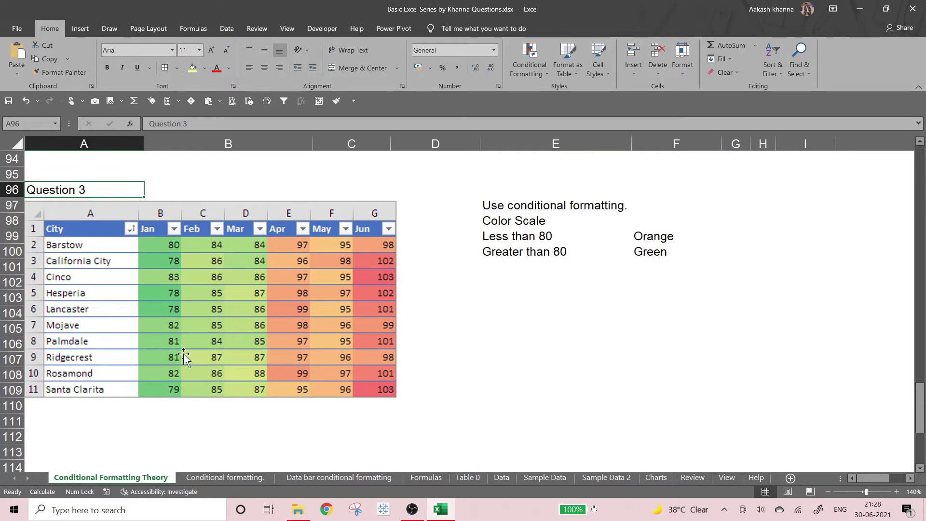
left_click(95, 423)
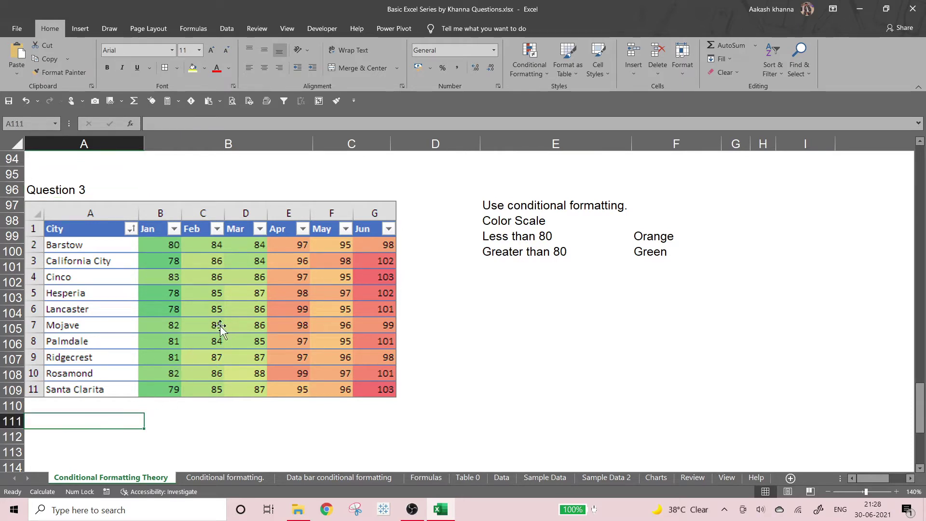
scroll(493, 195, "up", 1)
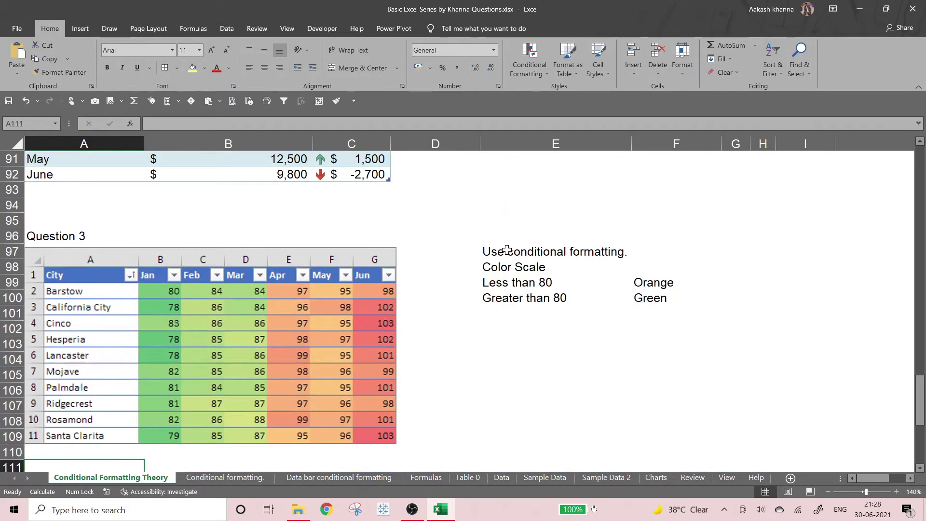
left_click(504, 265)
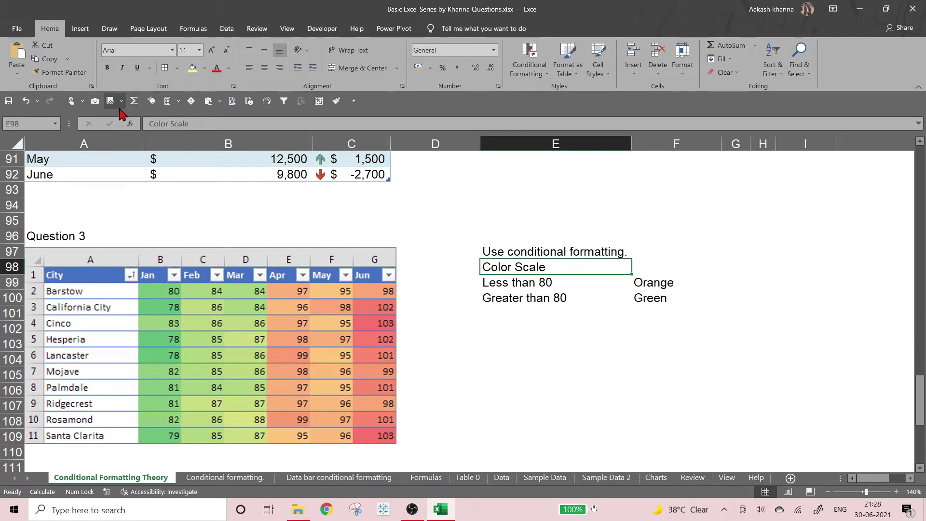
left_click(107, 67)
Fill the "Orange" cell beside the Less than 80 instruction with light orange.
left_click(594, 277)
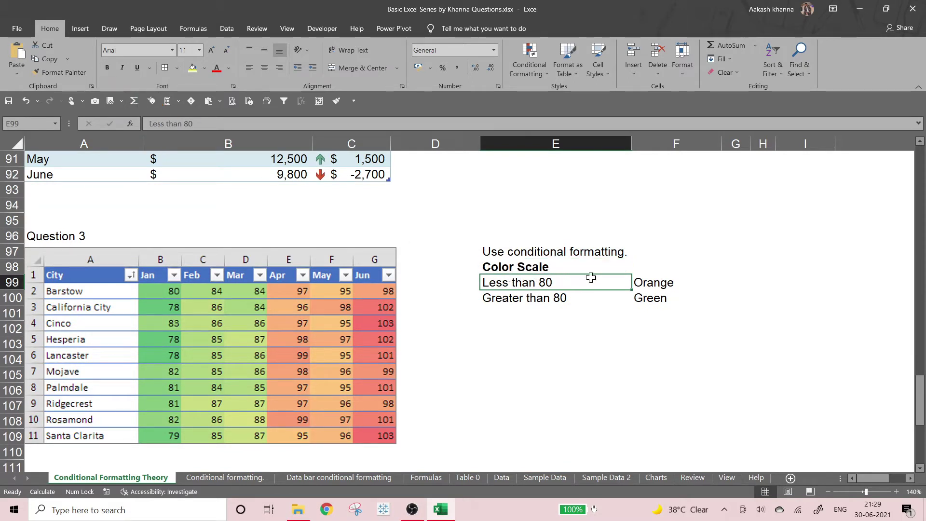
left_click_drag(620, 290, 608, 284)
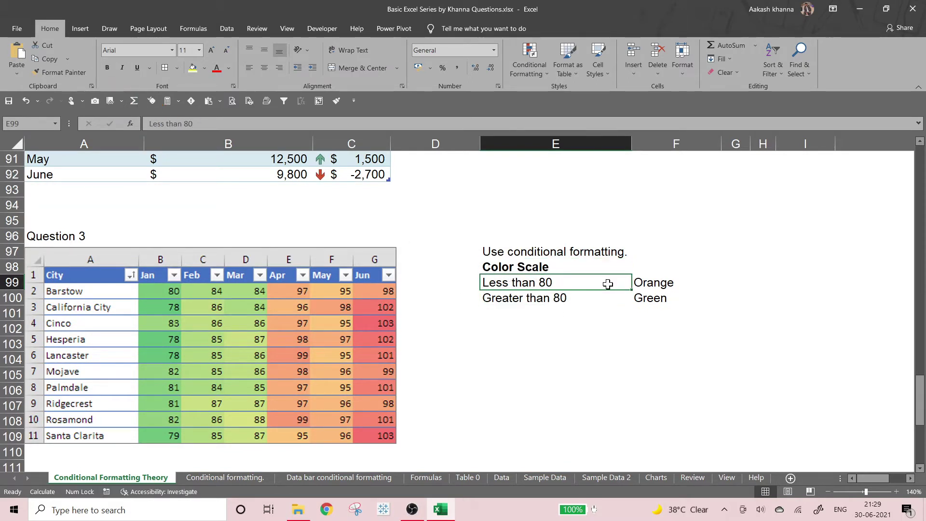
left_click(648, 286)
left_click(205, 68)
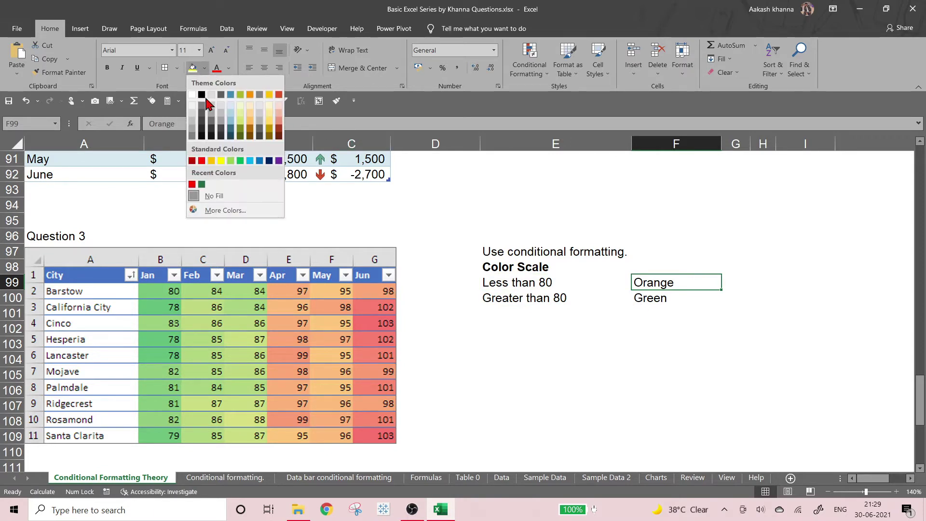
left_click(251, 122)
Fill the "Green" cell beside the Greater than 80 instruction with standard green.
left_click(641, 299)
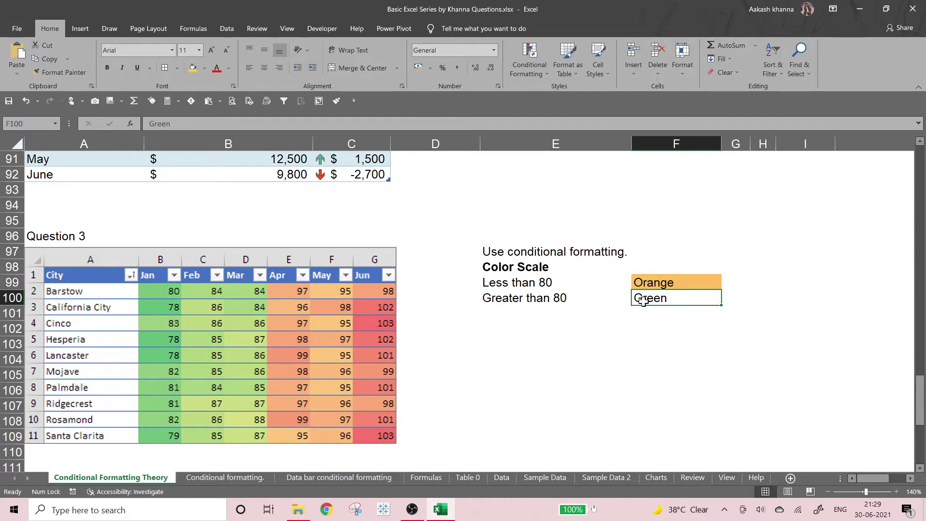
left_click(192, 68)
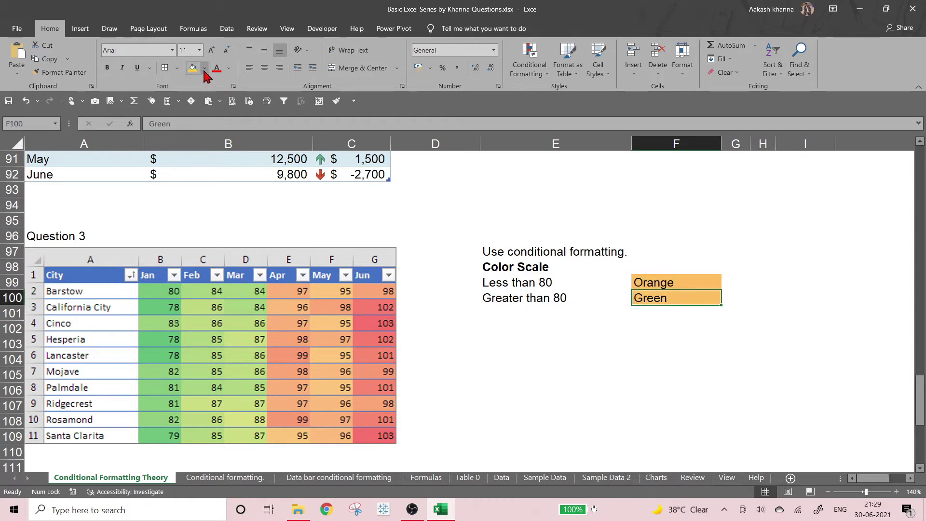
left_click(204, 68)
left_click(239, 161)
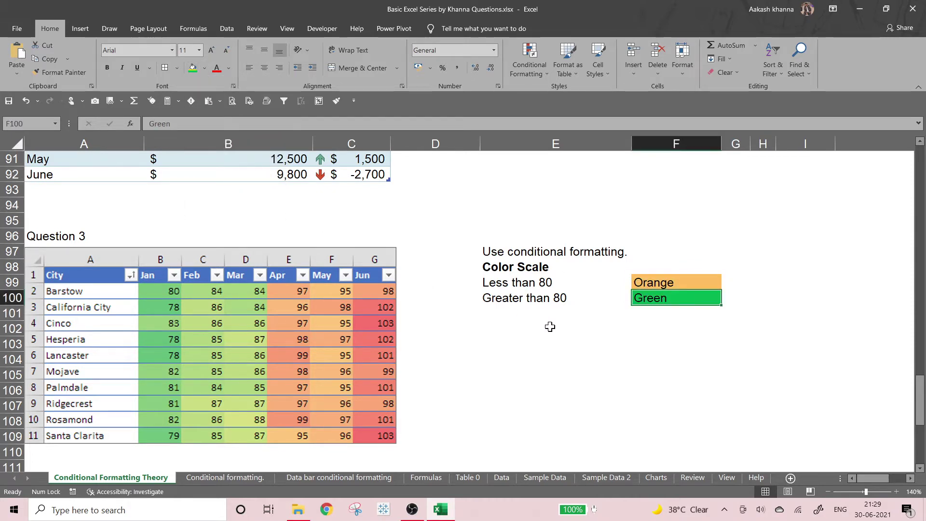
Widen the May and Jun columns (G and H) of the city temperature table below the Question 3 picture.
scroll(548, 333, "down", 4)
scroll(546, 337, "down", 4)
scroll(316, 306, "up", 1)
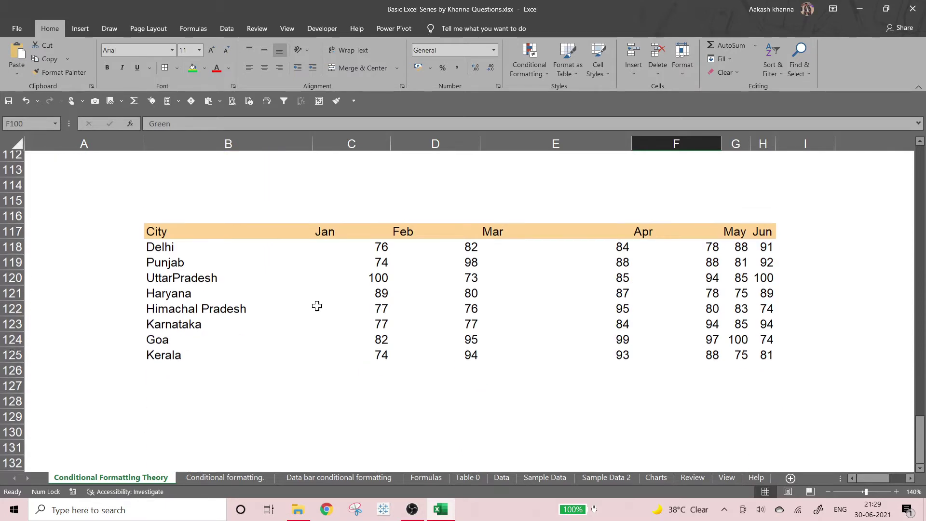
left_click(168, 232)
left_click(192, 255)
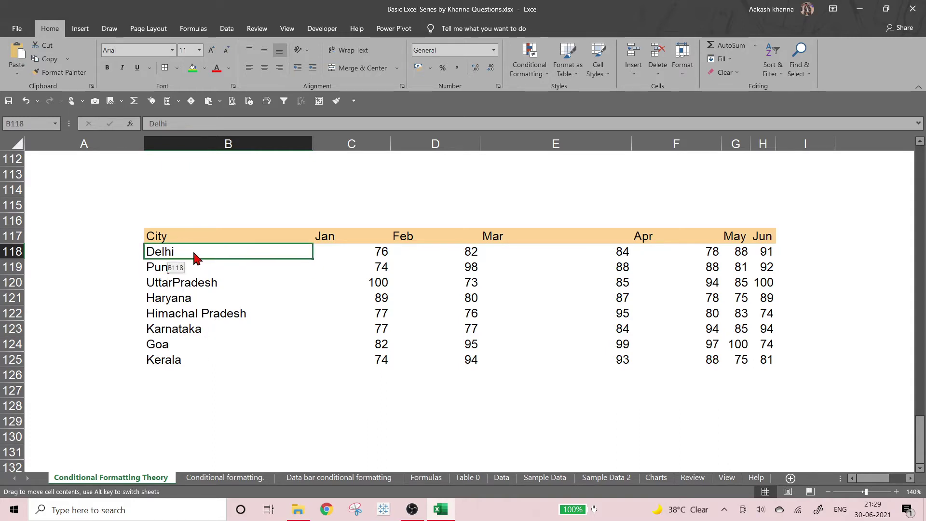
left_click_drag(186, 237, 766, 359)
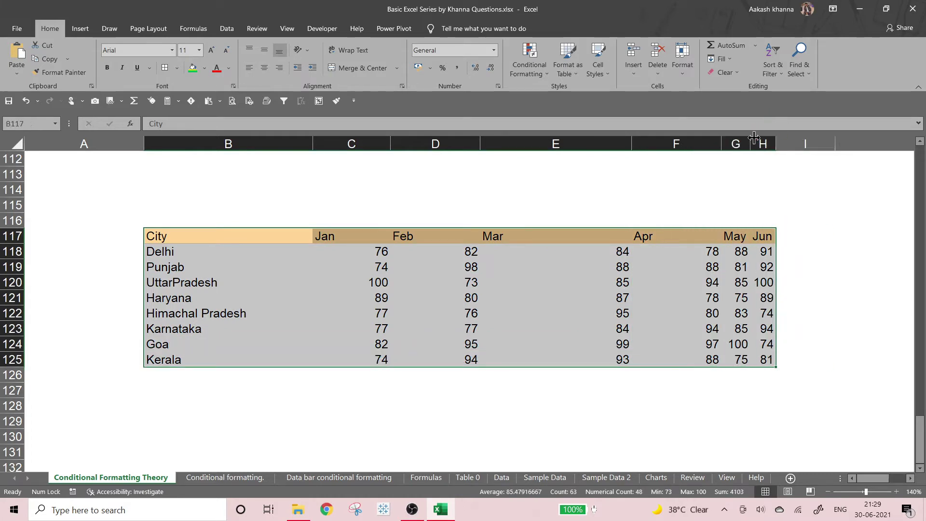
left_click_drag(750, 144, 860, 144)
left_click(482, 250)
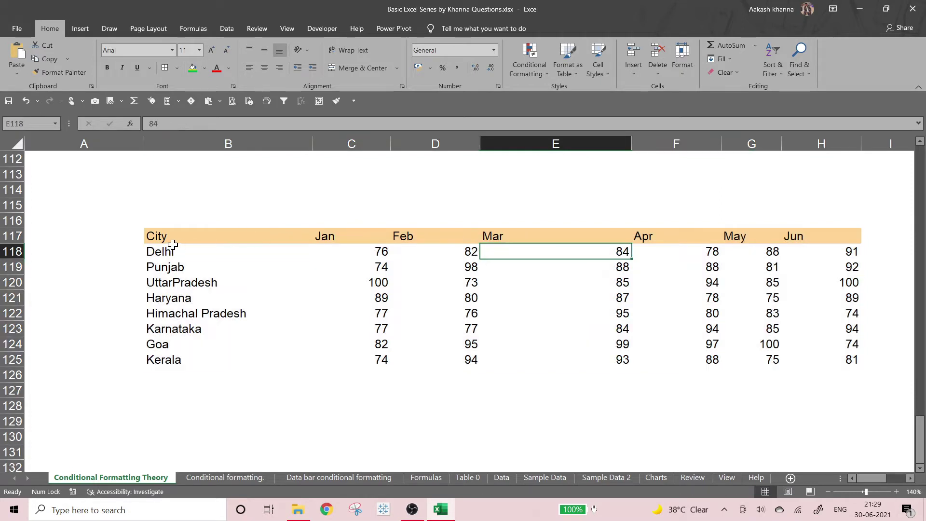
Apply a three-color scale to the Jan to Jun temperatures in C118:H125, with green for low, yellow for middle and red for high values.
left_click_drag(172, 245, 791, 316)
left_click(473, 254)
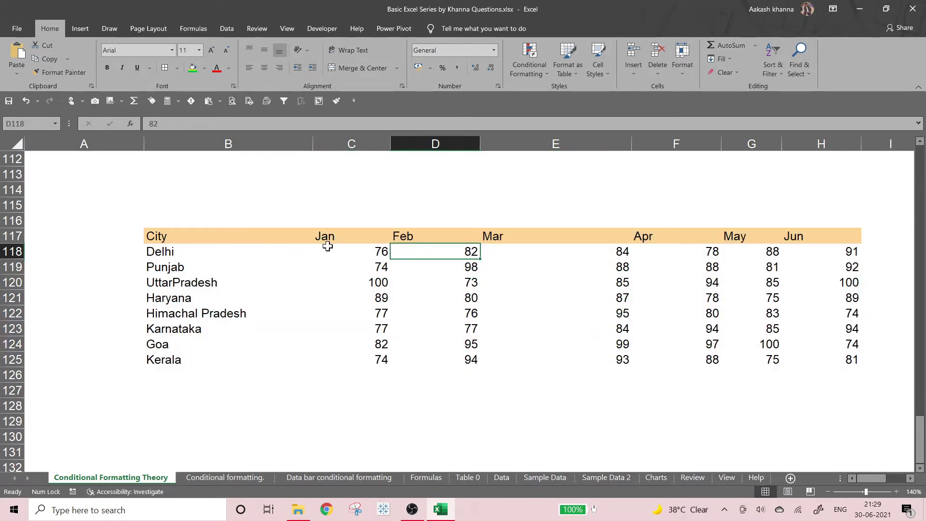
left_click_drag(324, 245, 635, 291)
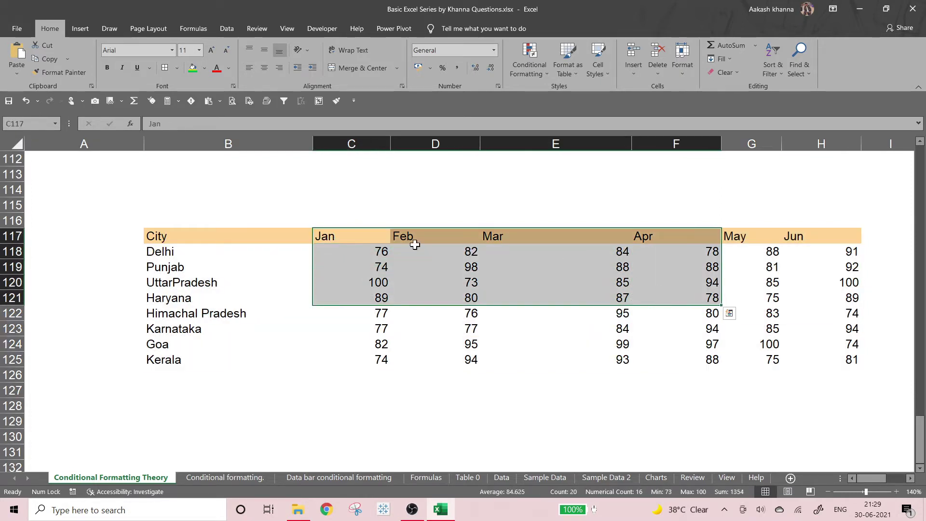
left_click(361, 253)
left_click_drag(361, 254, 834, 350)
left_click(529, 63)
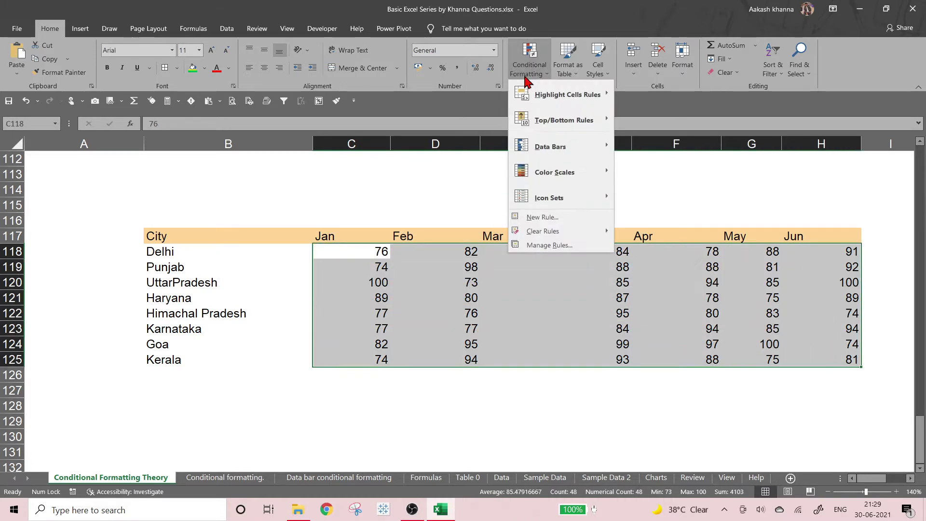
mouse_move(536, 165)
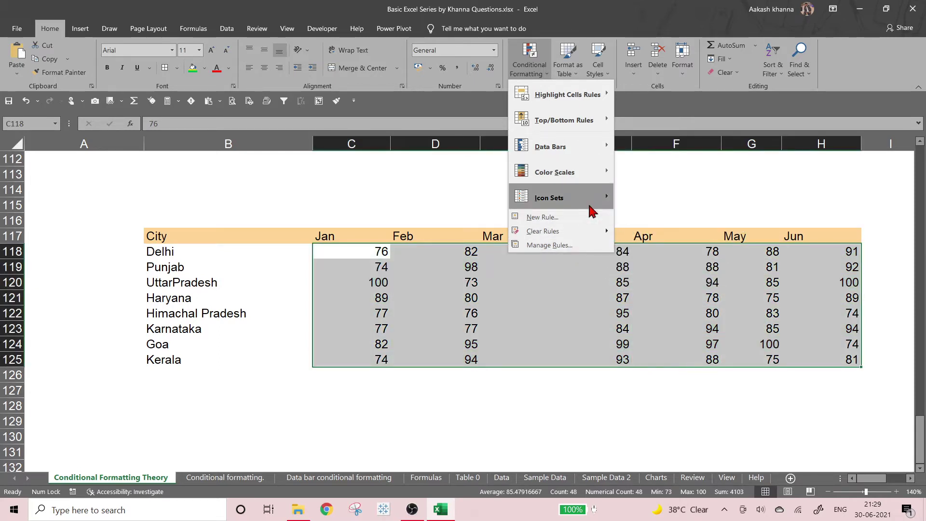
mouse_move(608, 181)
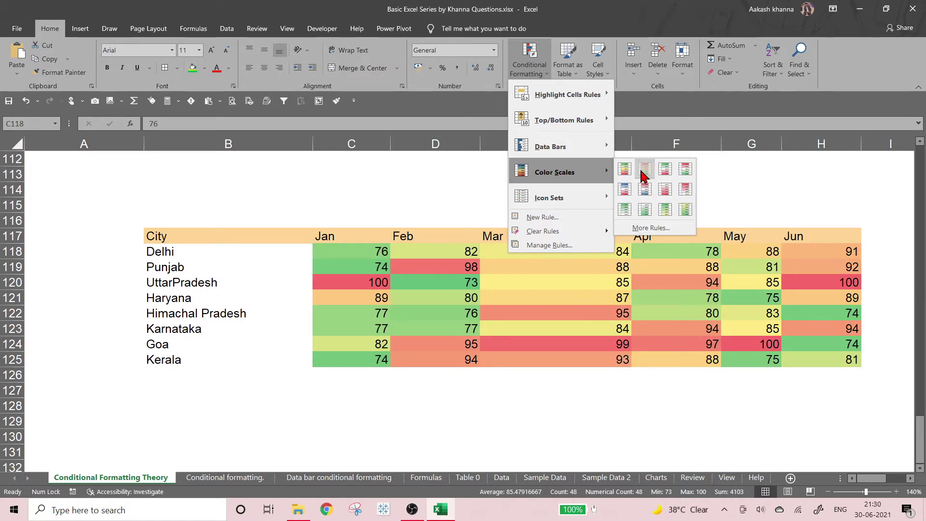
left_click(642, 171)
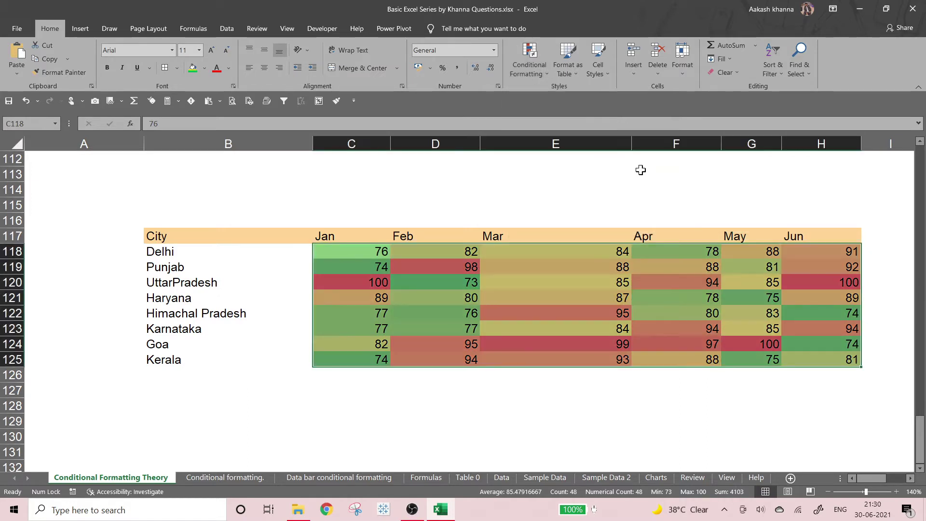
Edit the temperature table's Graded Color Scale rule and change its format style to 2-Color Scale.
left_click(525, 78)
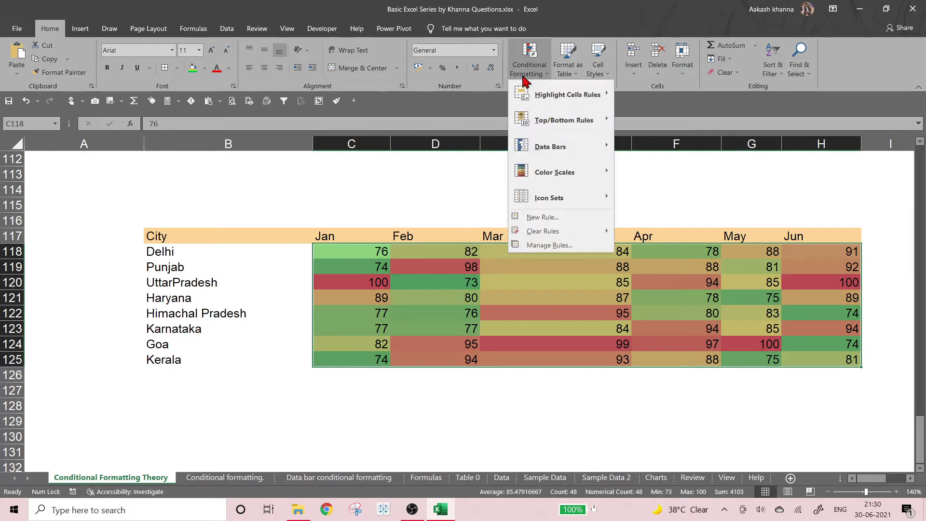
left_click(567, 245)
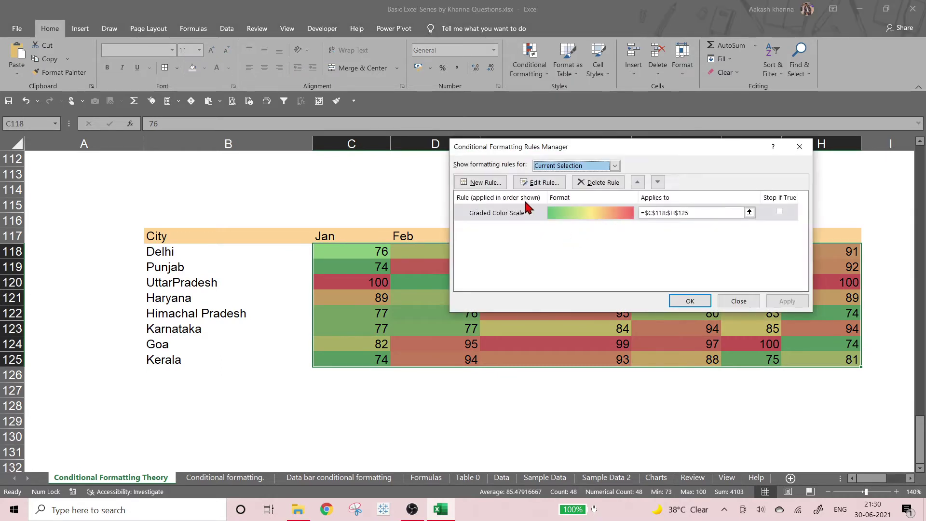
left_click(539, 183)
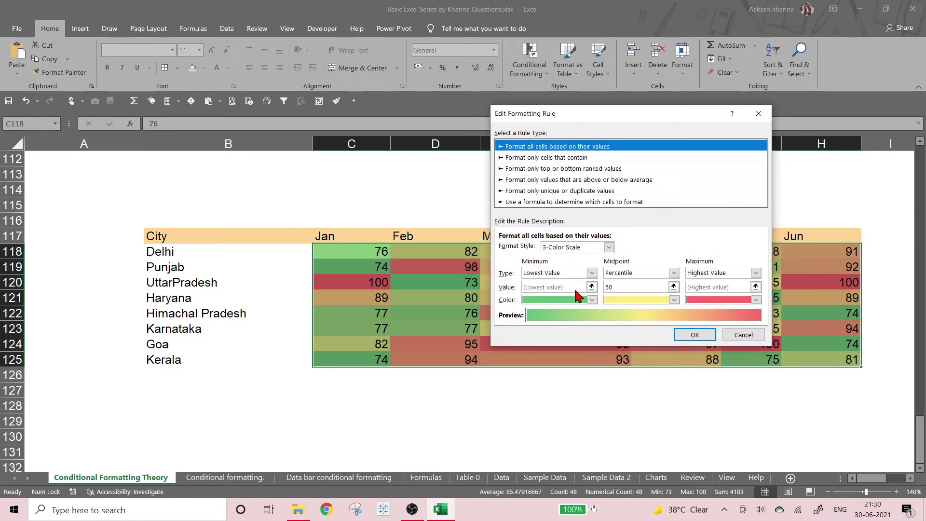
left_click(606, 250)
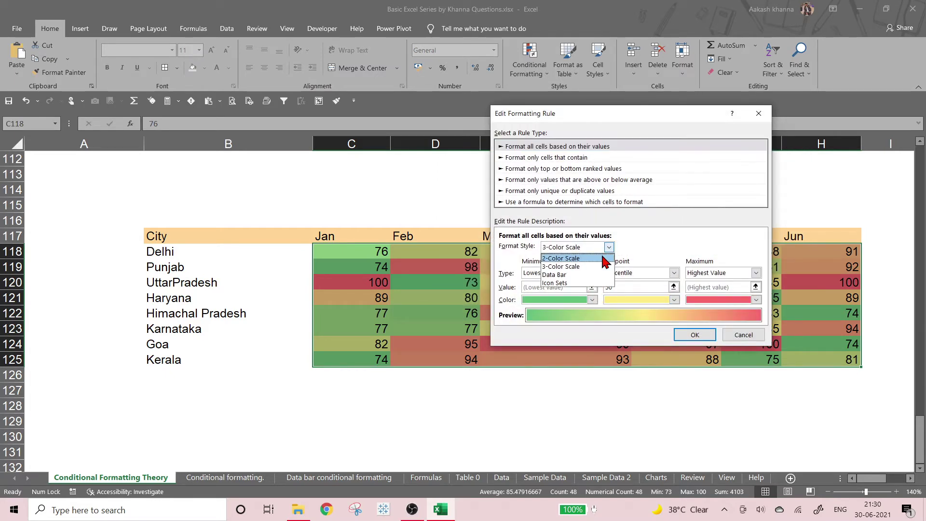
left_click(603, 258)
Set both the minimum and maximum types of the two-color scale to Number.
left_click(592, 272)
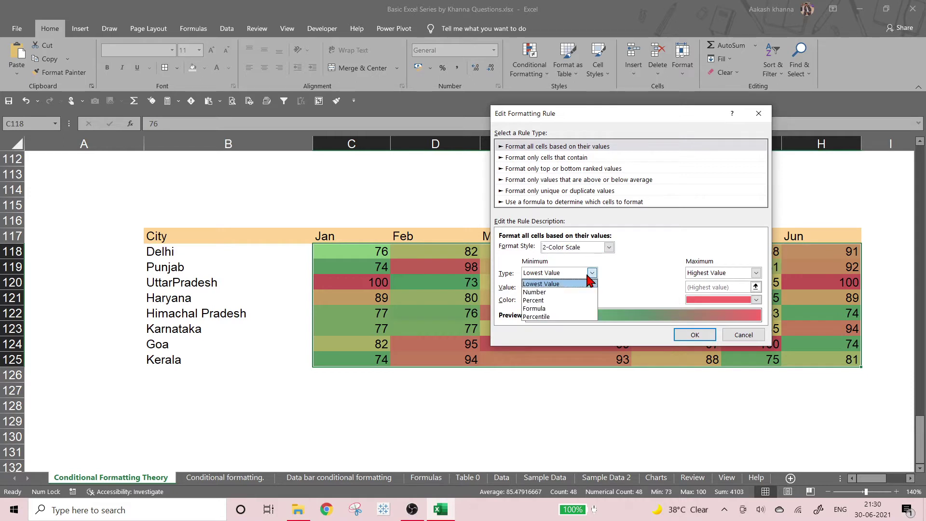
left_click(574, 281)
left_click(756, 273)
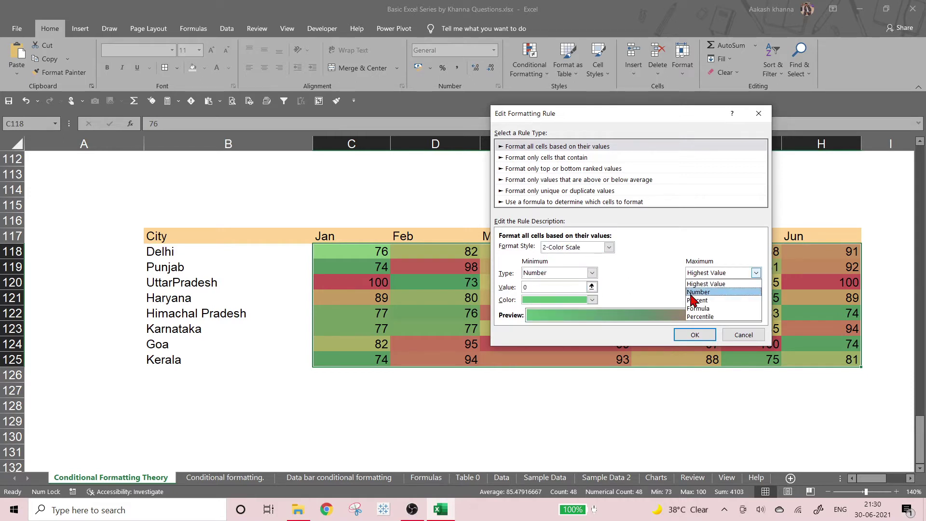
left_click(704, 289)
left_click(592, 273)
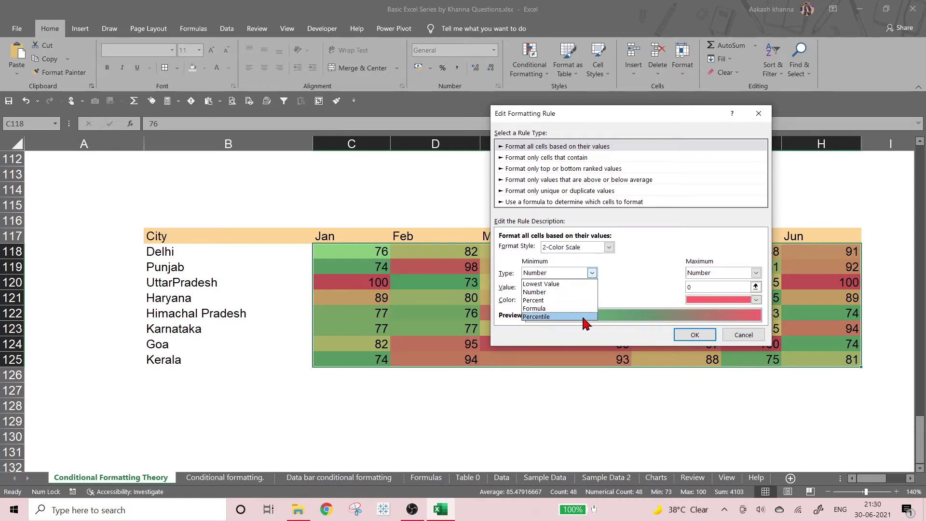
left_click(585, 292)
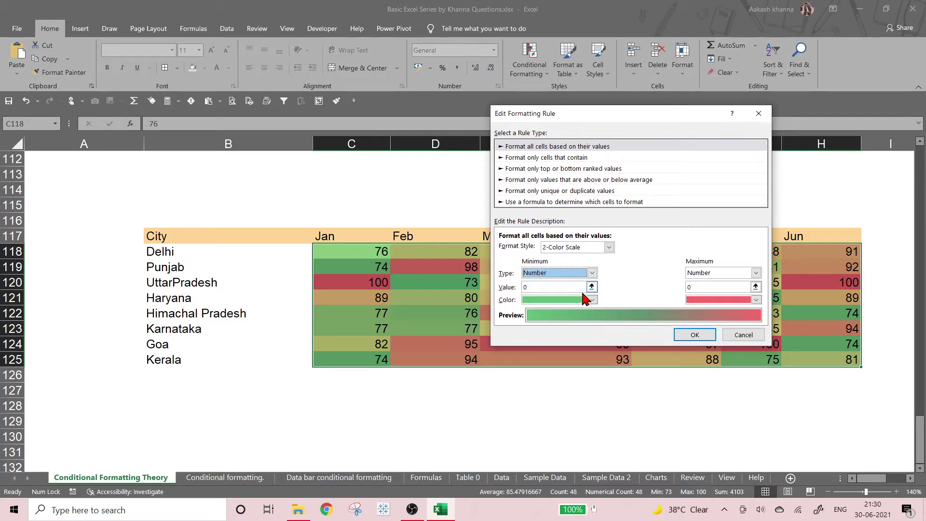
left_click(752, 274)
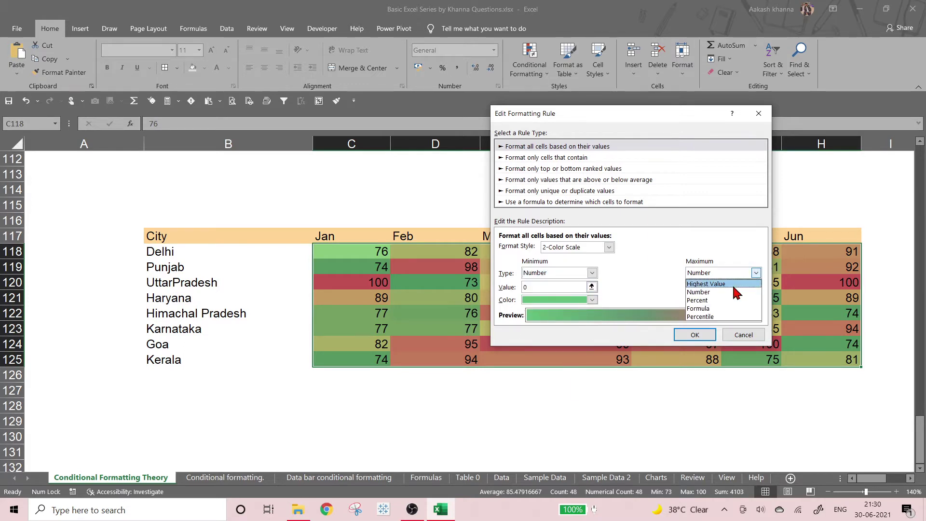
left_click(732, 292)
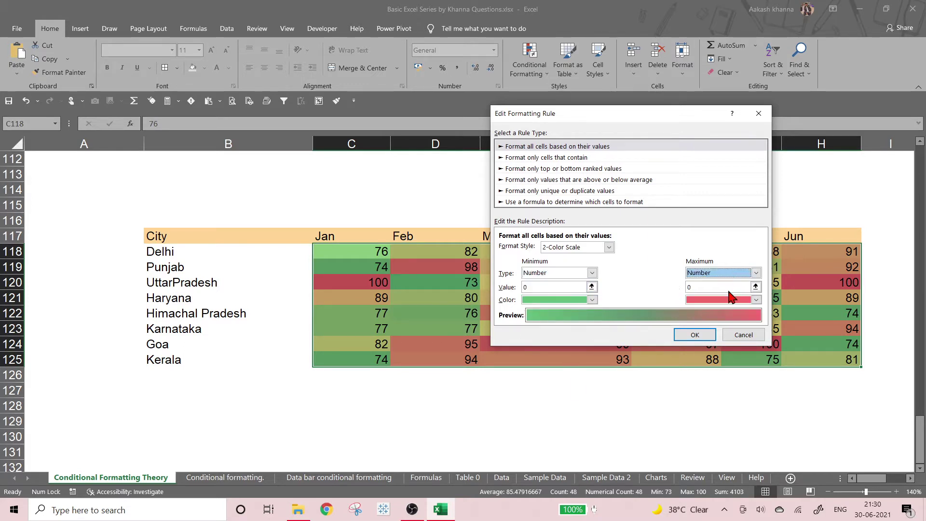
Set the two-color scale's minimum color to light orange and its maximum color to standard green.
left_click(586, 300)
left_click(586, 359)
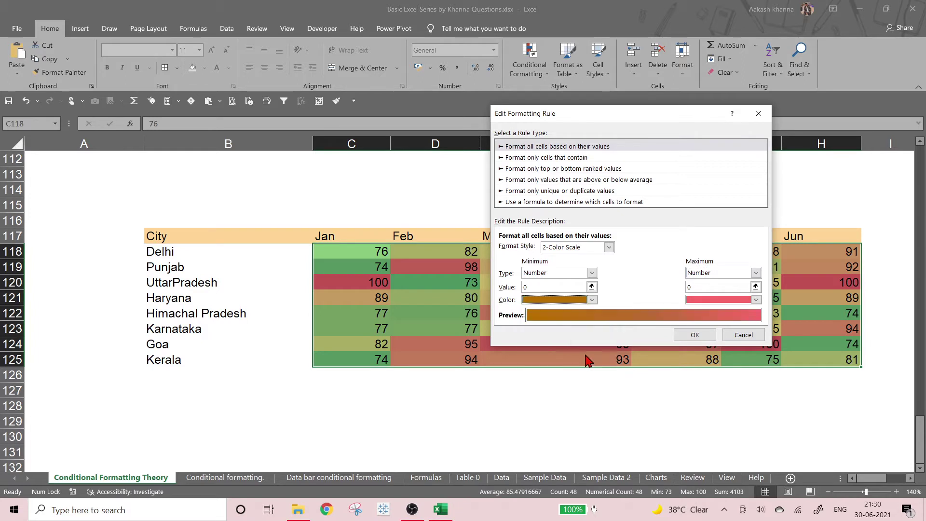
left_click(592, 300)
left_click(589, 359)
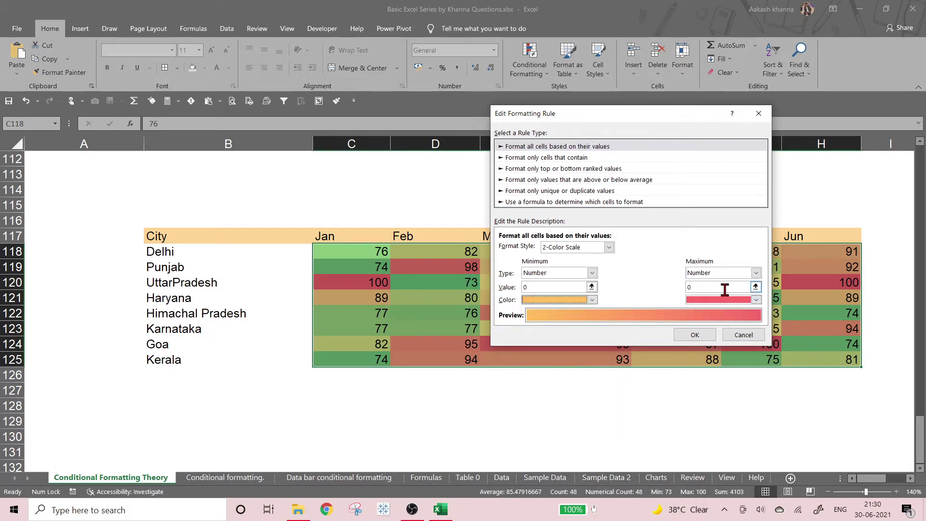
left_click(728, 287)
left_click(753, 299)
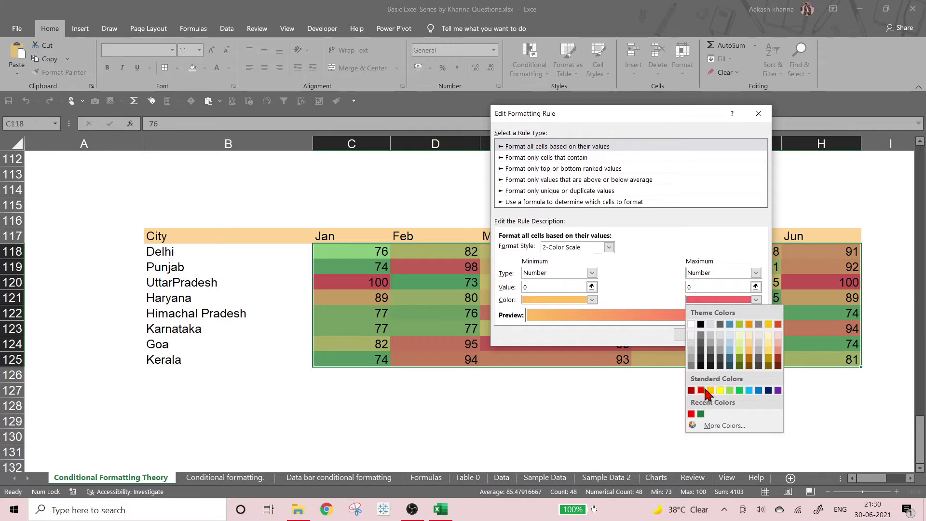
left_click(741, 391)
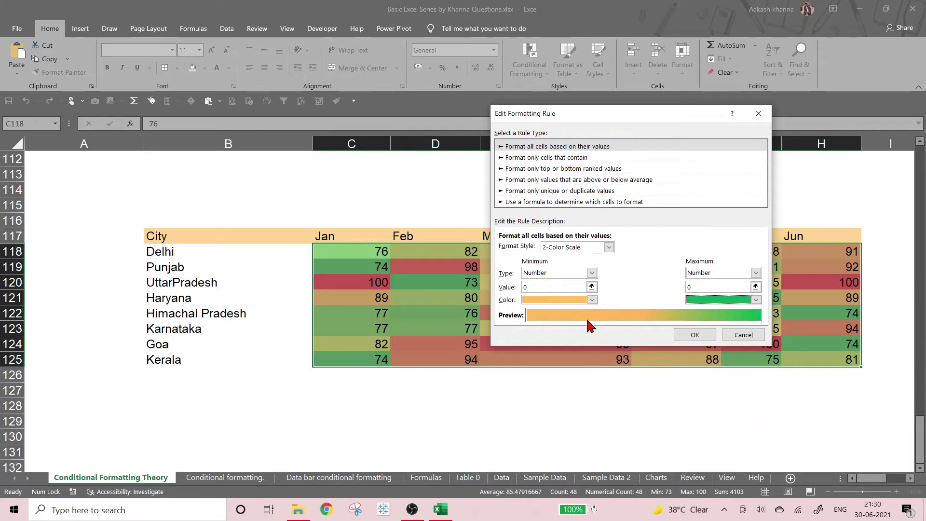
Set both the minimum and maximum values of the two-color scale to 80 and apply the rule to the temperature table.
left_click(561, 287)
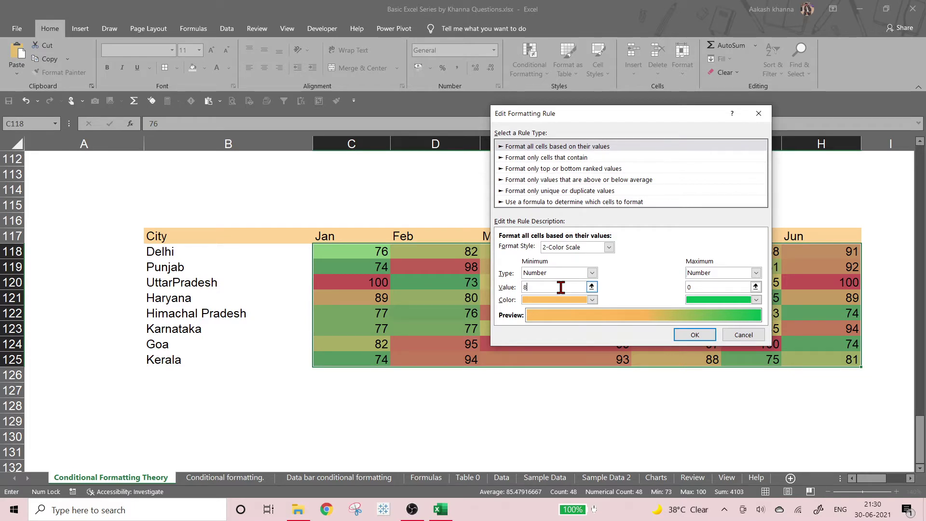
left_click(724, 288)
left_click(694, 335)
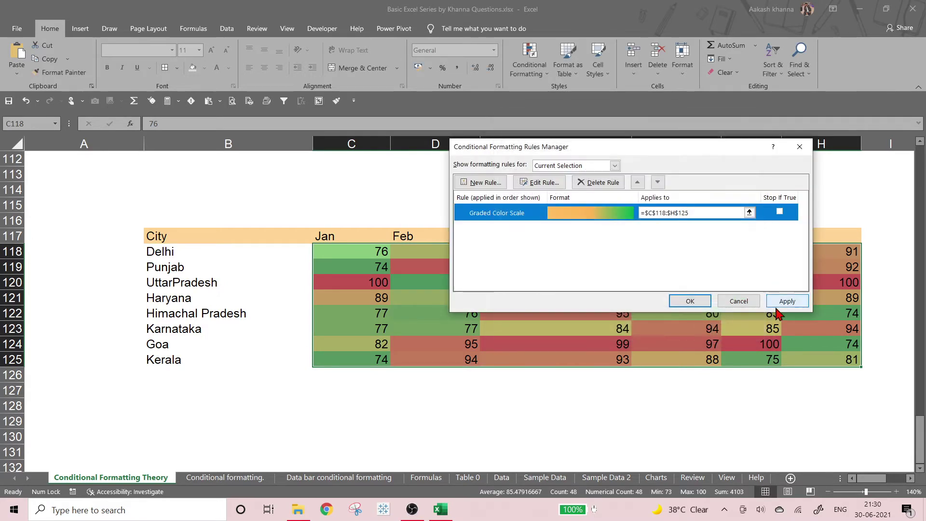
left_click(779, 304)
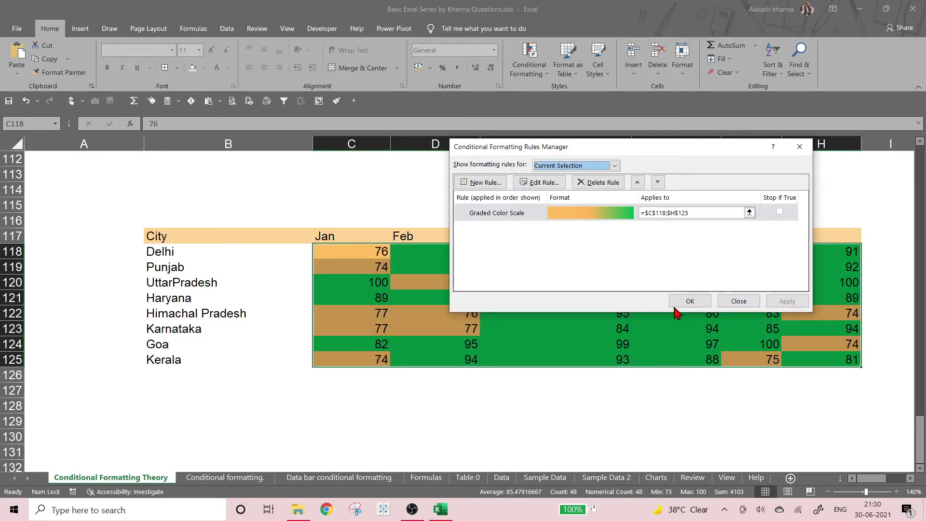
left_click(683, 302)
left_click(592, 380)
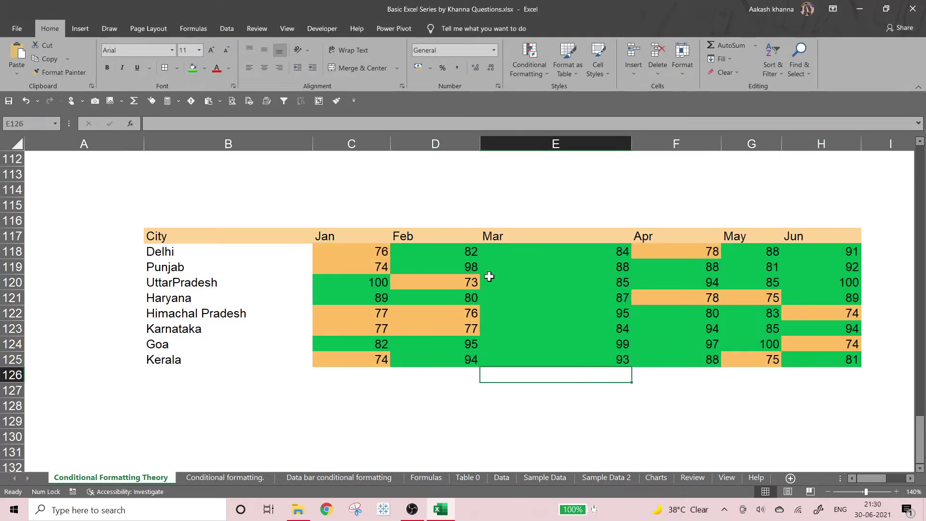
Check the orange and green cells of the temperature table against the threshold of 80.
left_click_drag(437, 252, 581, 352)
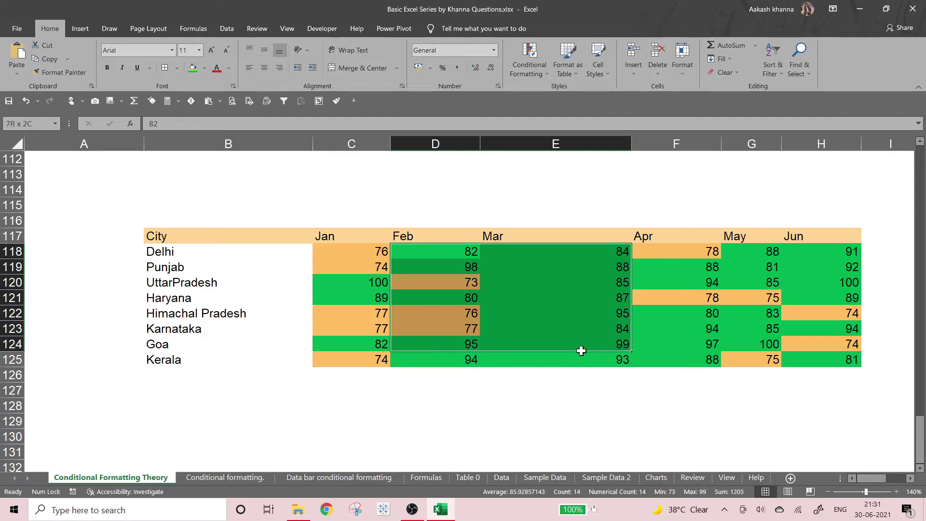
left_click(622, 285)
left_click(848, 264)
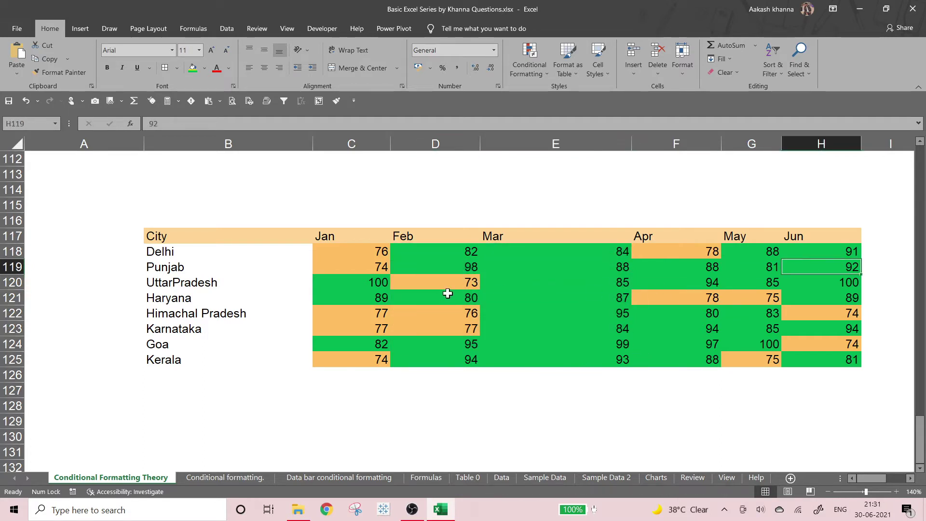
left_click_drag(365, 287, 366, 298)
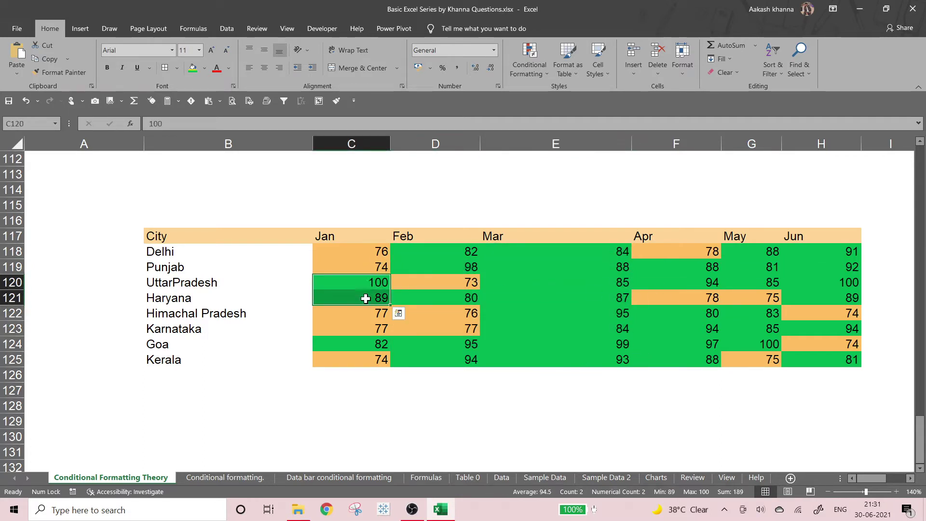
left_click(366, 299)
left_click(362, 324)
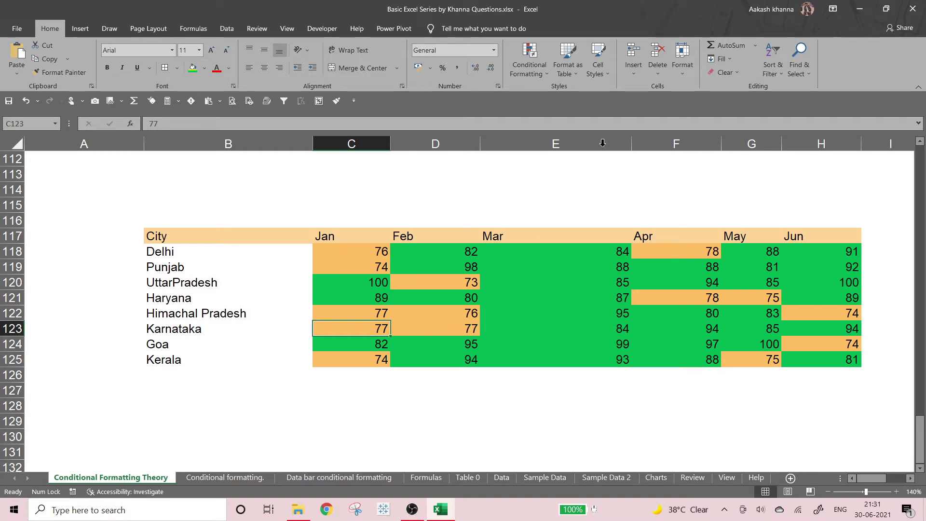
Change the temperature table's color rule to a 3-Color Scale with minimum type Lowest Value and maximum type Highest Value.
left_click(533, 72)
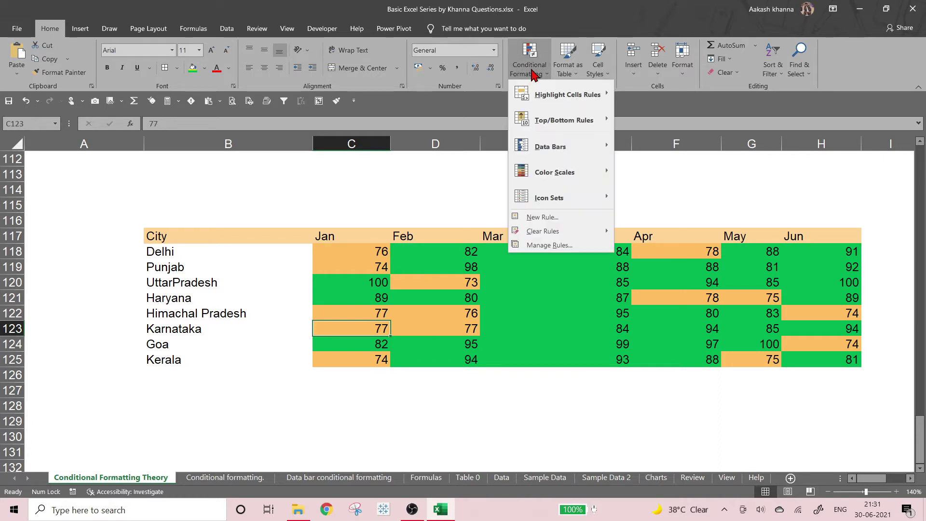
left_click(554, 245)
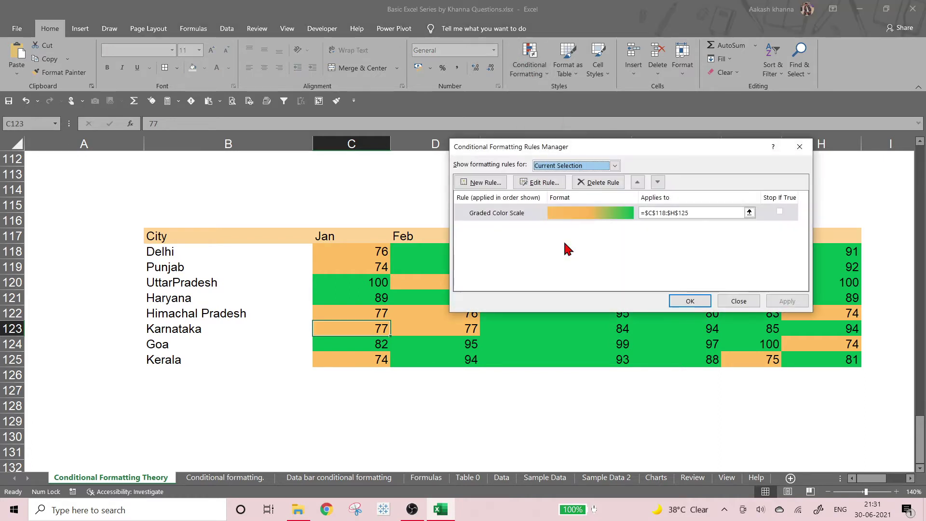
left_click(540, 182)
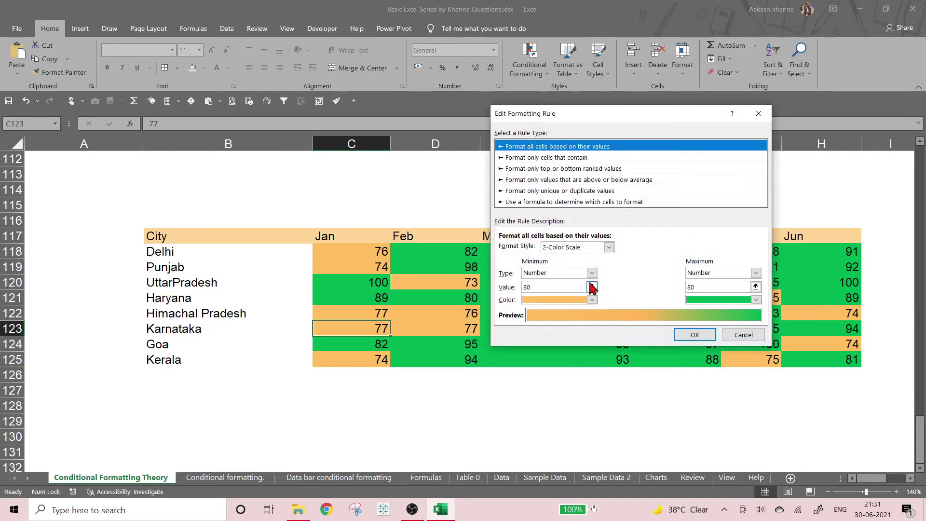
left_click(608, 247)
left_click(597, 266)
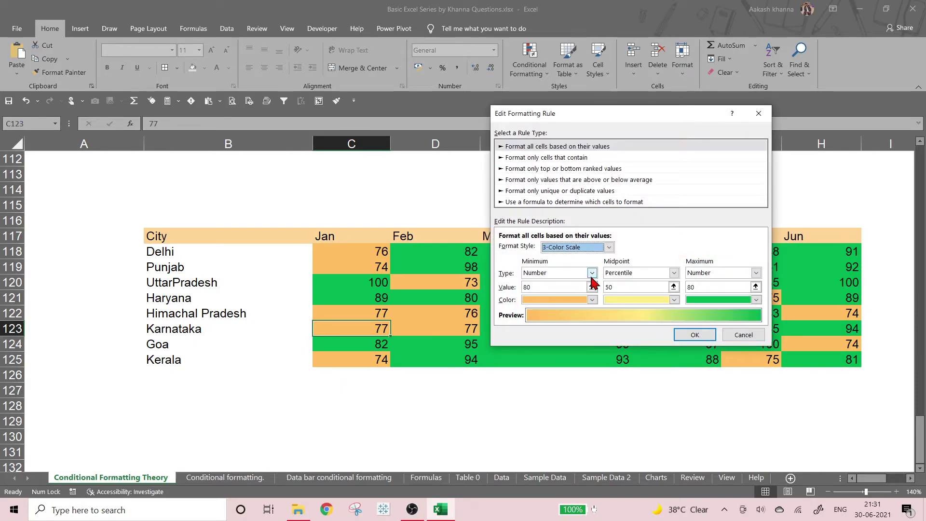
left_click(590, 273)
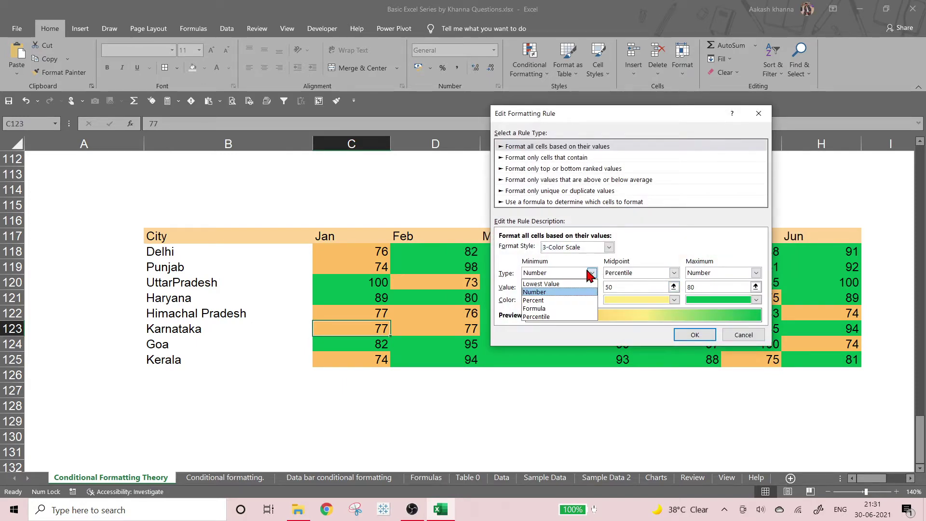
left_click(576, 284)
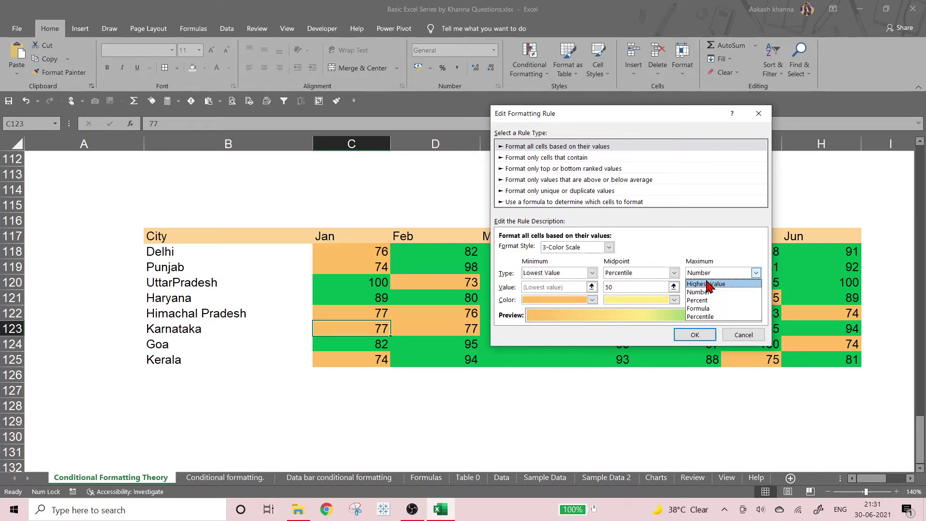
left_click(706, 284)
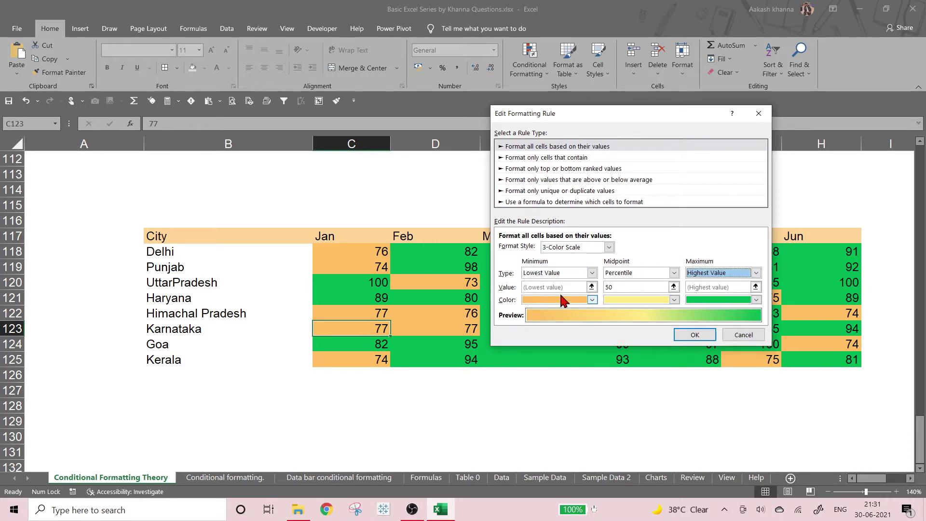
Set the three-color scale's maximum color to light red and its midpoint color to light green.
left_click(671, 299)
left_click(678, 306)
left_click(711, 299)
left_click(711, 301)
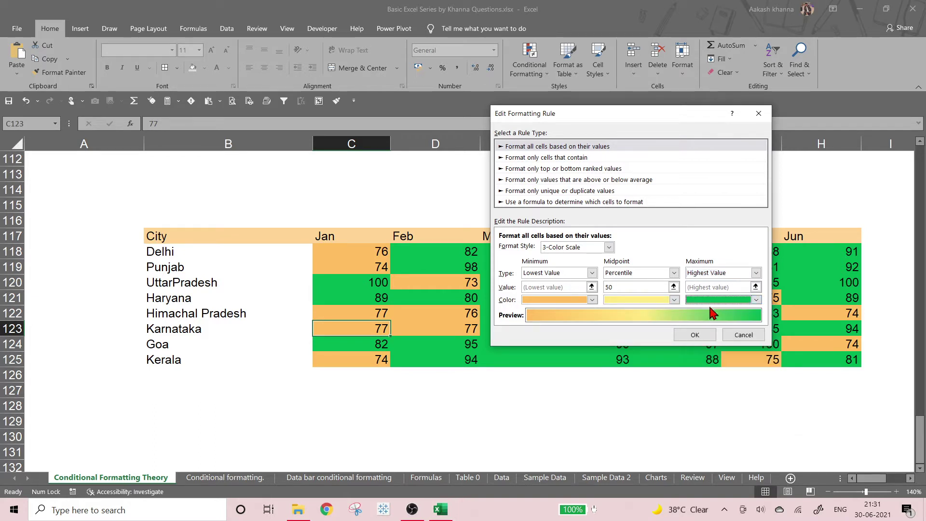
left_click(715, 301)
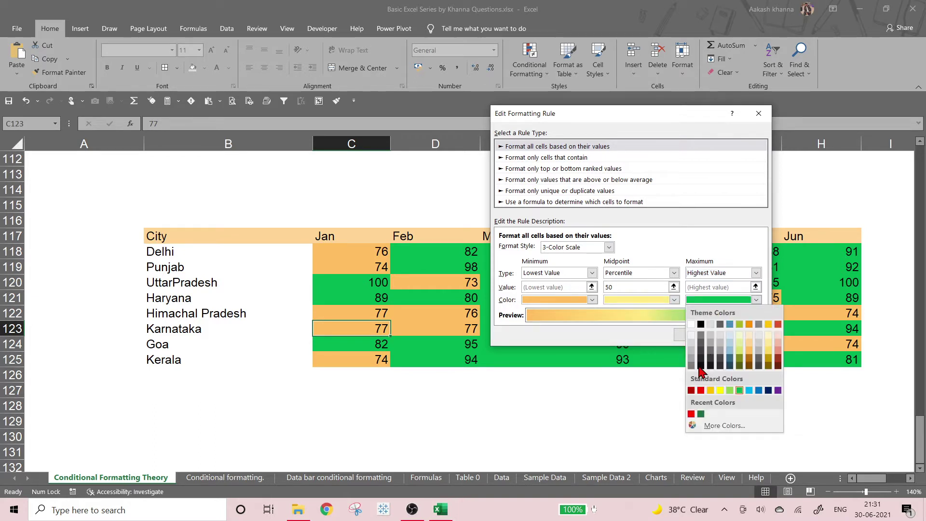
left_click(772, 351)
left_click(664, 300)
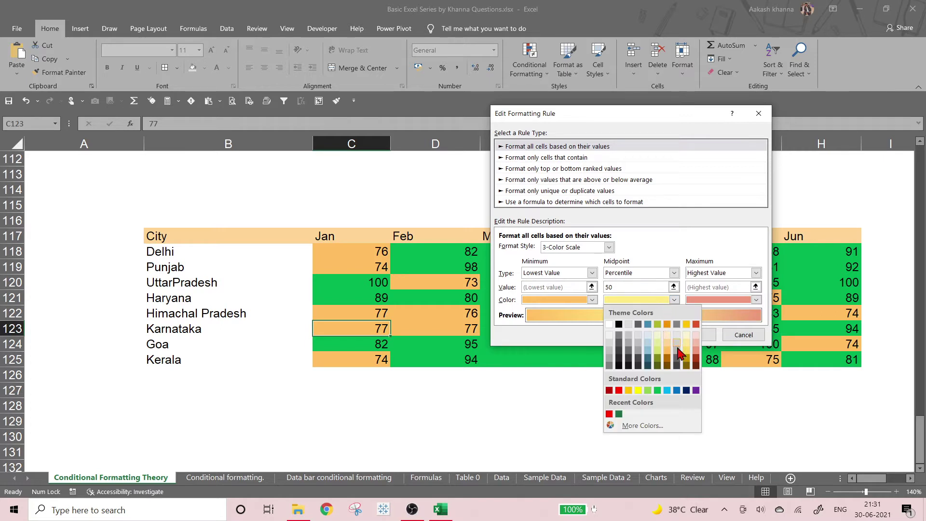
left_click(658, 354)
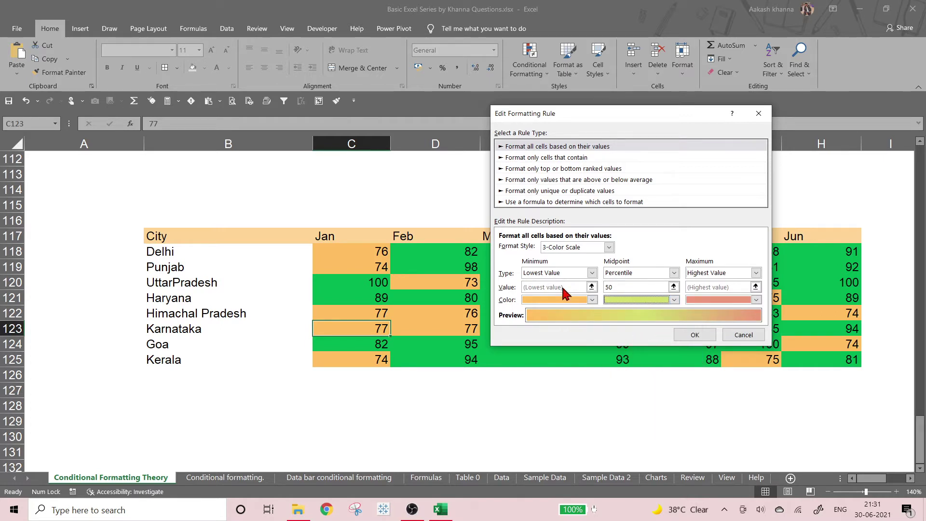
Review the midpoint value and minimum type of the three-color scale, and apply the edited rule to the temperature table.
left_click(629, 287)
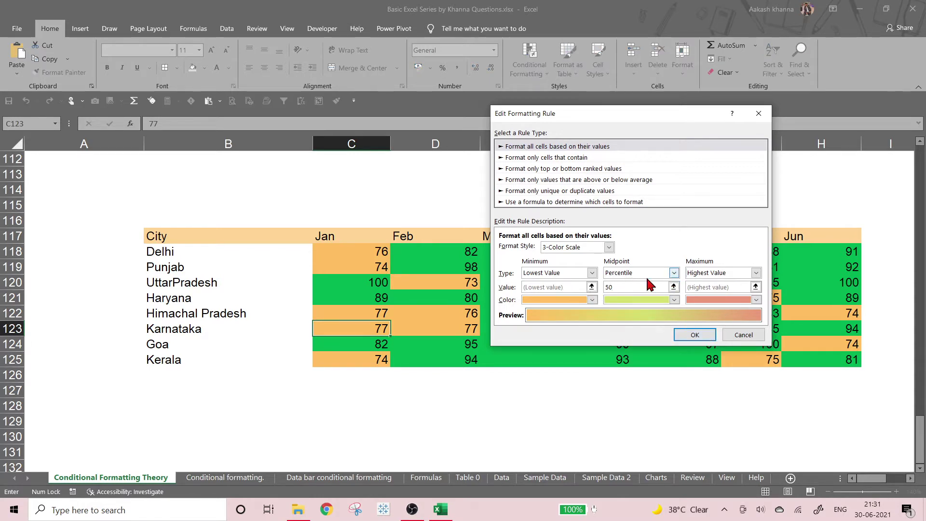
left_click(591, 272)
left_click(592, 273)
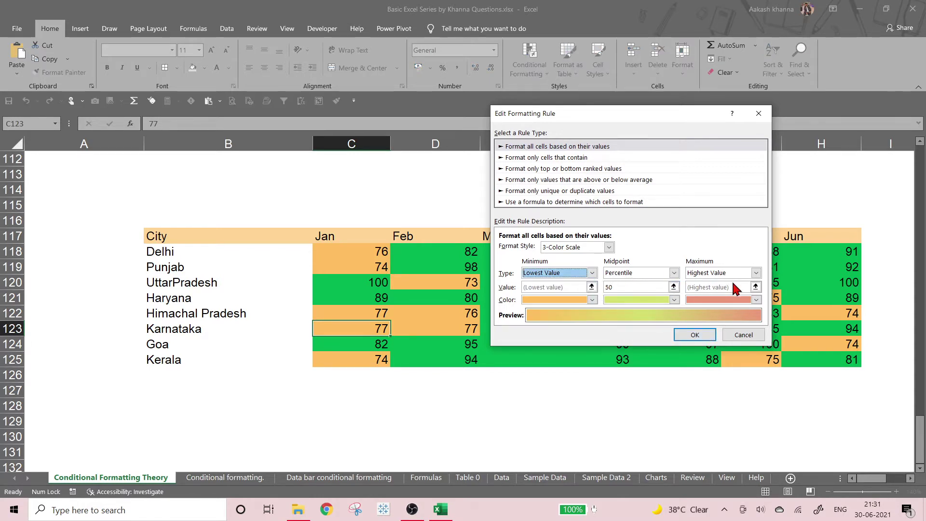
left_click(692, 336)
left_click(771, 301)
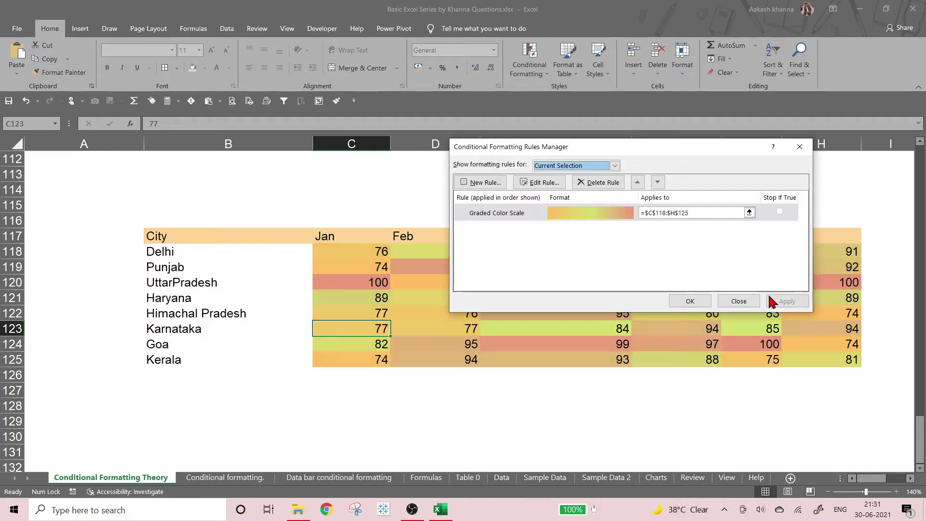
left_click(690, 301)
left_click(567, 370)
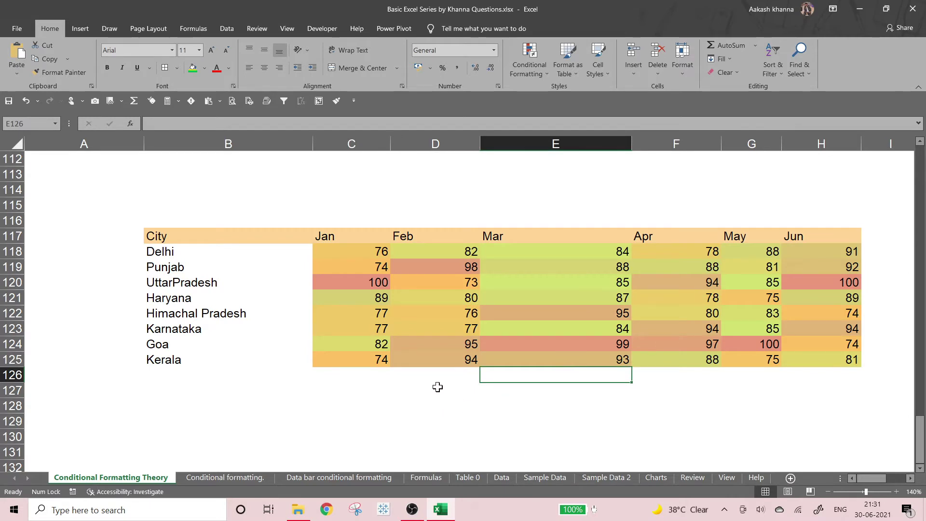
Edit the temperature table's color scale rule again and change both the minimum and maximum types to Percentile.
left_click(462, 306)
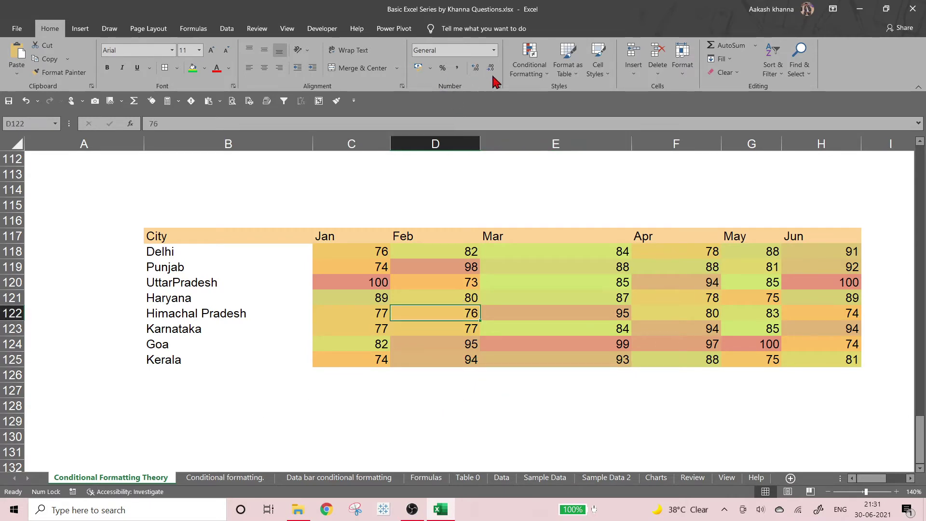
left_click(529, 66)
left_click(527, 246)
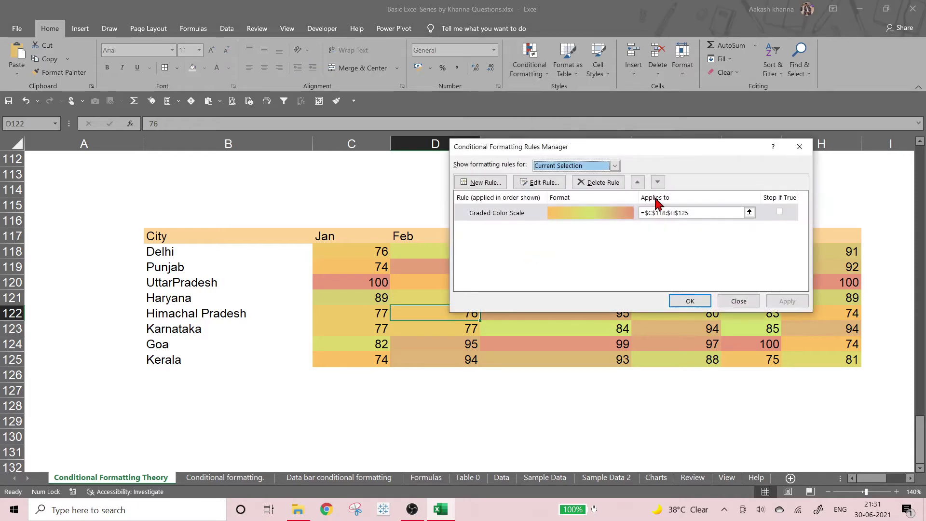
left_click(534, 183)
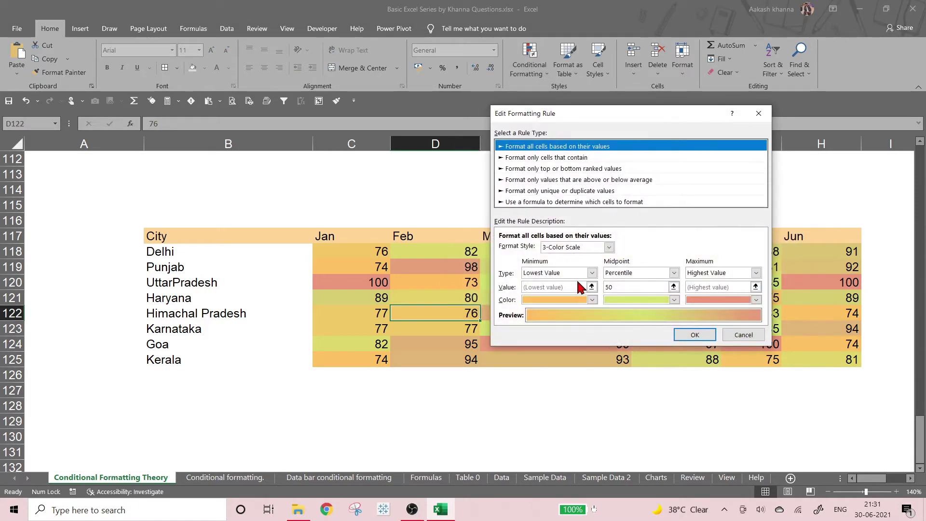
left_click(590, 273)
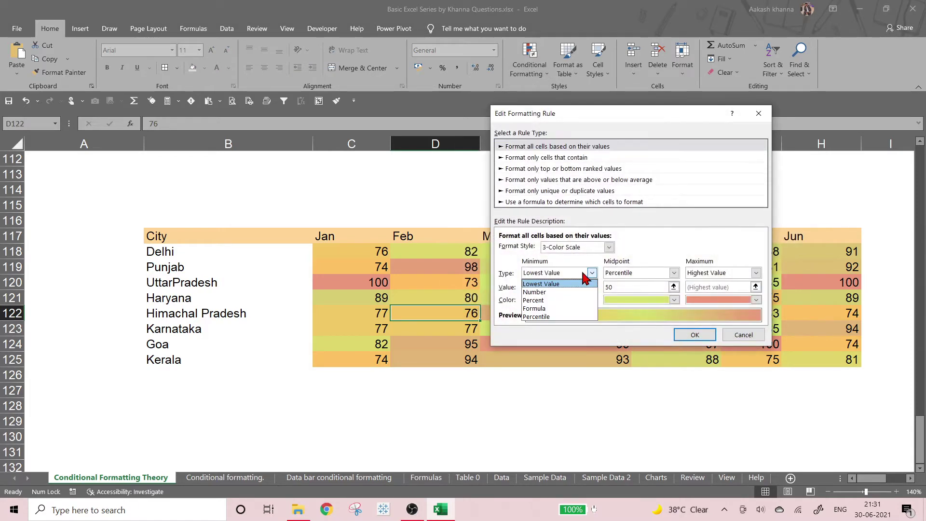
left_click(568, 317)
left_click(716, 275)
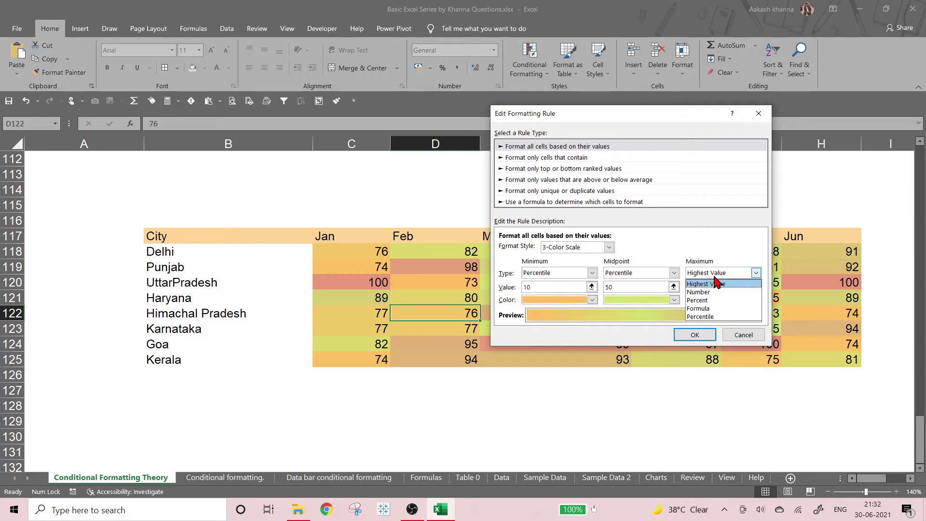
left_click(705, 308)
left_click(721, 272)
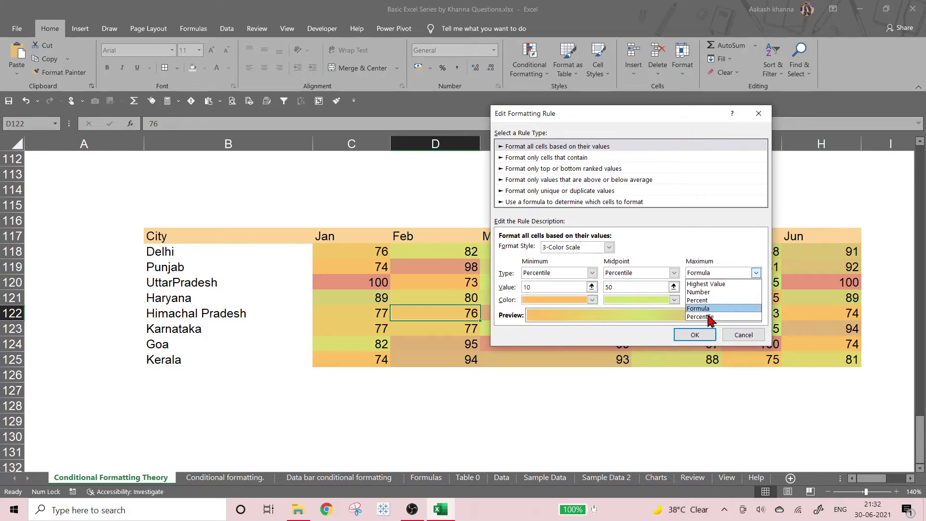
left_click(700, 316)
Set the color scale's minimum percentile value to 40 and apply the rule to the temperature table.
left_click(713, 288)
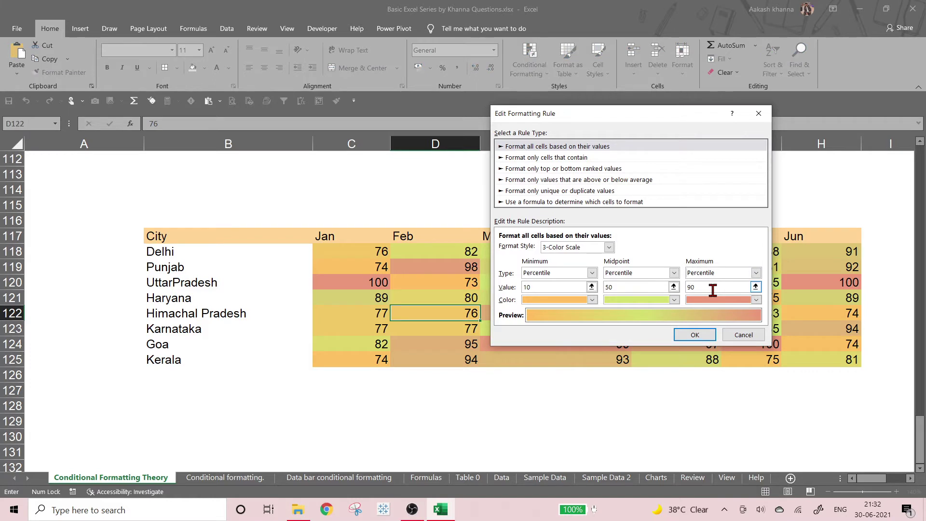
left_click(570, 290)
left_click(710, 337)
left_click(787, 300)
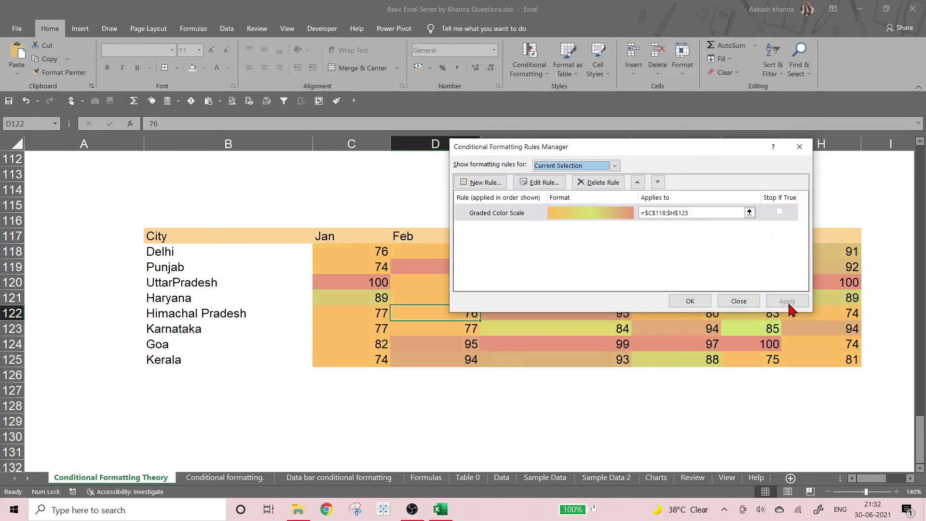
Reopen the color scale rule for editing and set its midpoint color to standard green.
left_click(542, 183)
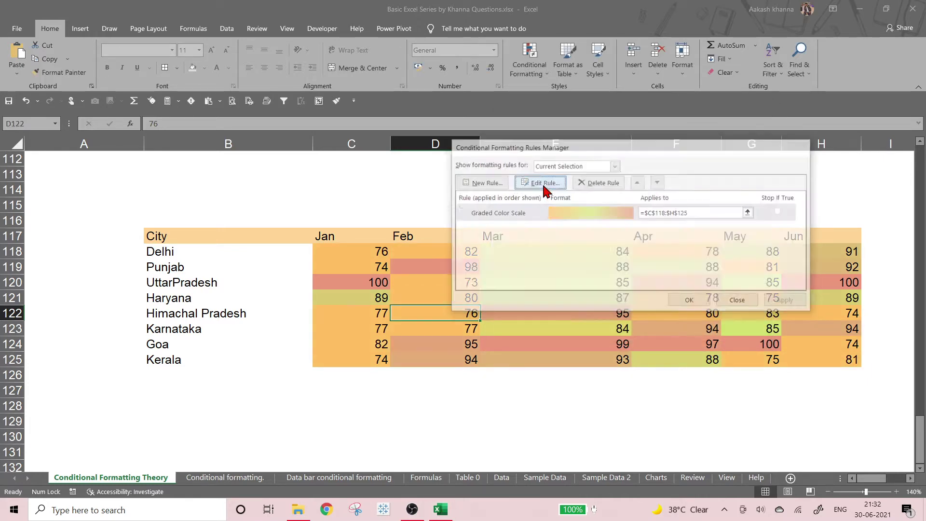
left_click(674, 300)
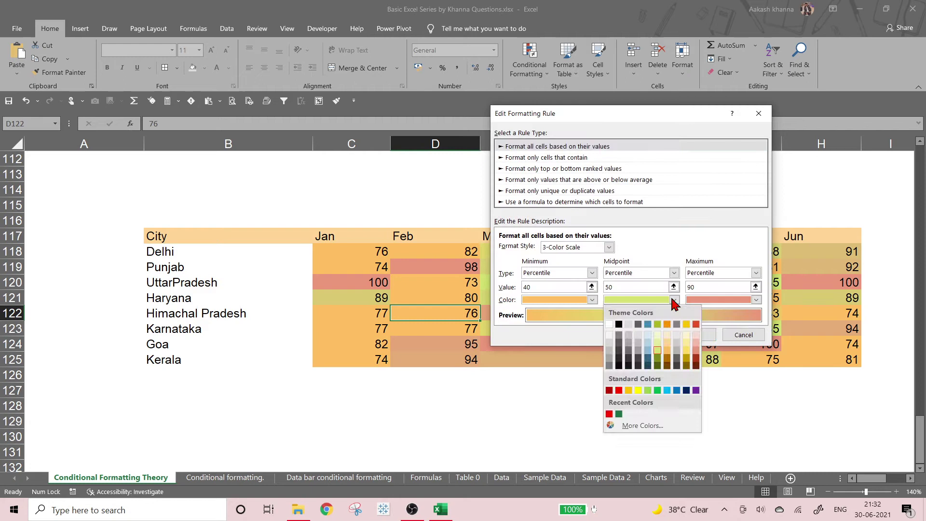
left_click(657, 365)
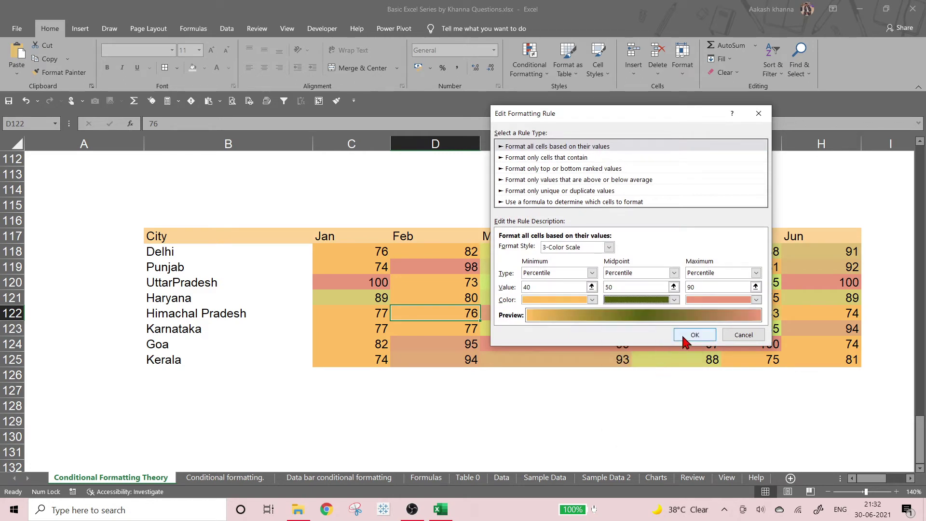
left_click(674, 300)
left_click(658, 390)
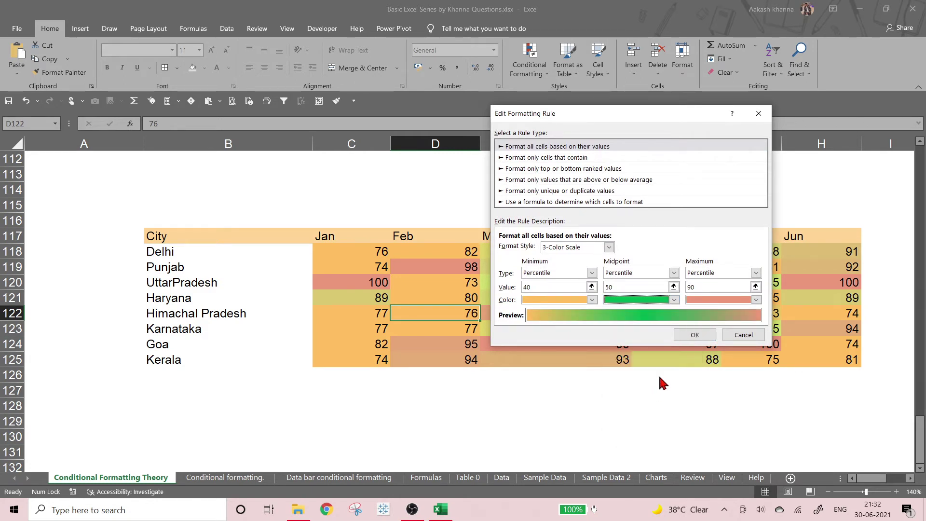
Confirm the edited three-color scale rule, apply it to the temperature table, and compare the result with the sample table above.
left_click(684, 337)
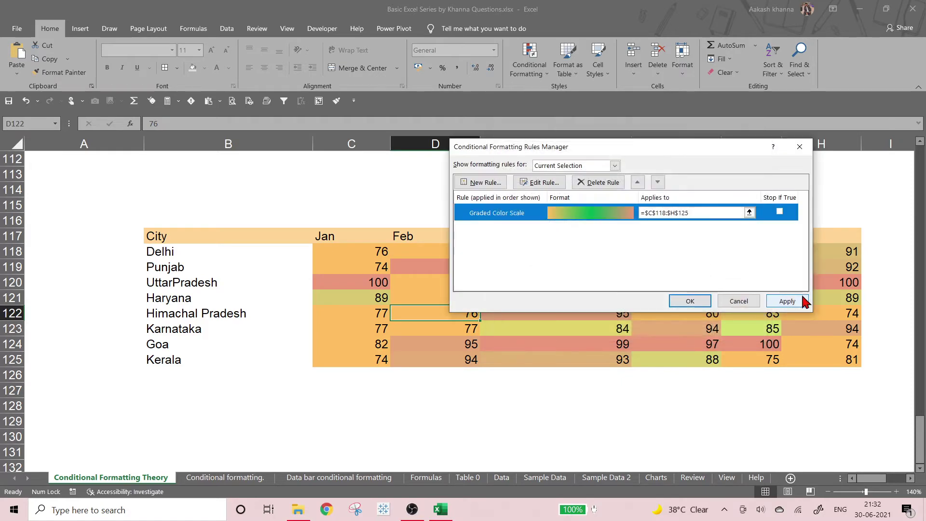
left_click(786, 301)
left_click(690, 301)
left_click(545, 365)
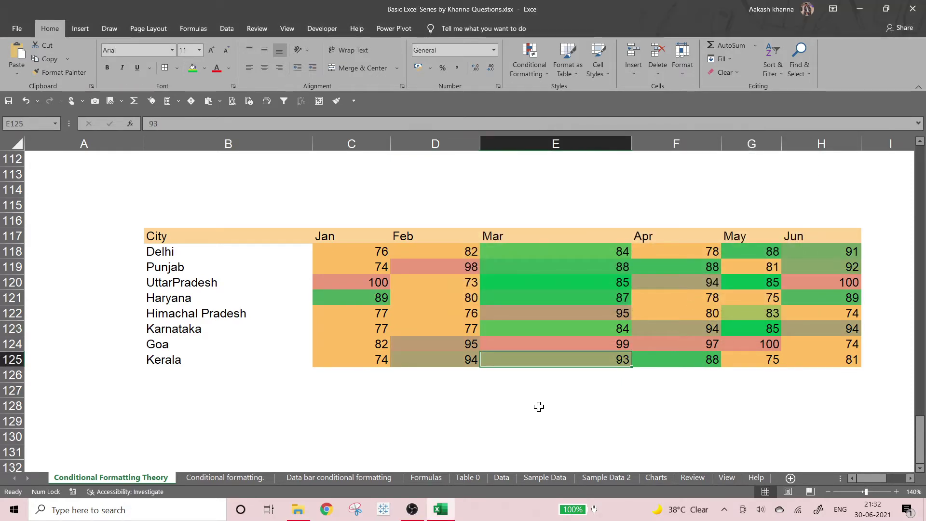
scroll(393, 316, "up", 4)
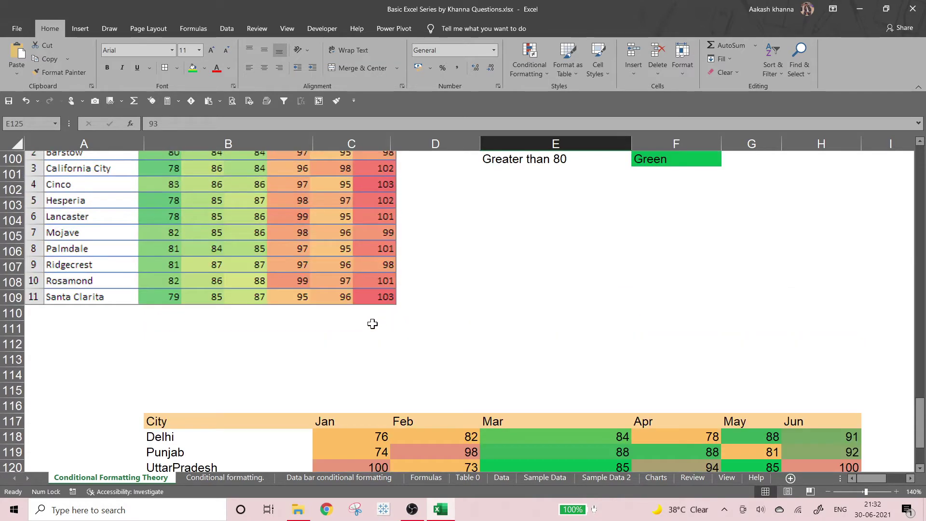
scroll(392, 315, "down", 4)
Select the temperature values C118:H125 and review their color scale rule's format style and percentile settings without changing them.
left_click_drag(344, 256, 816, 358)
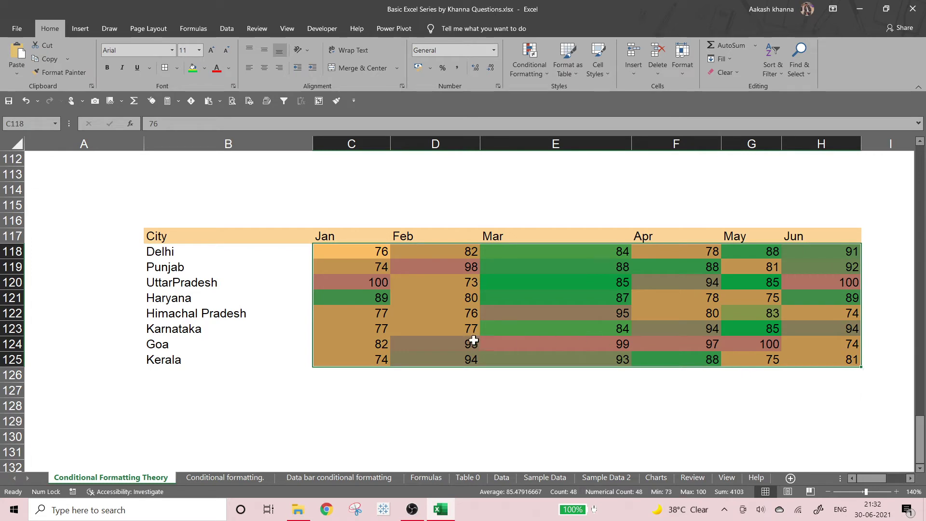
left_click(529, 68)
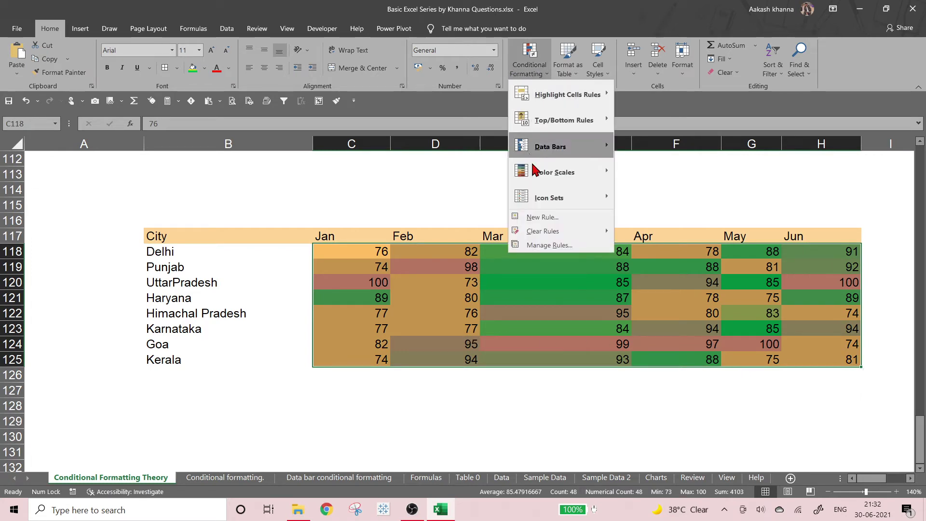
left_click(545, 244)
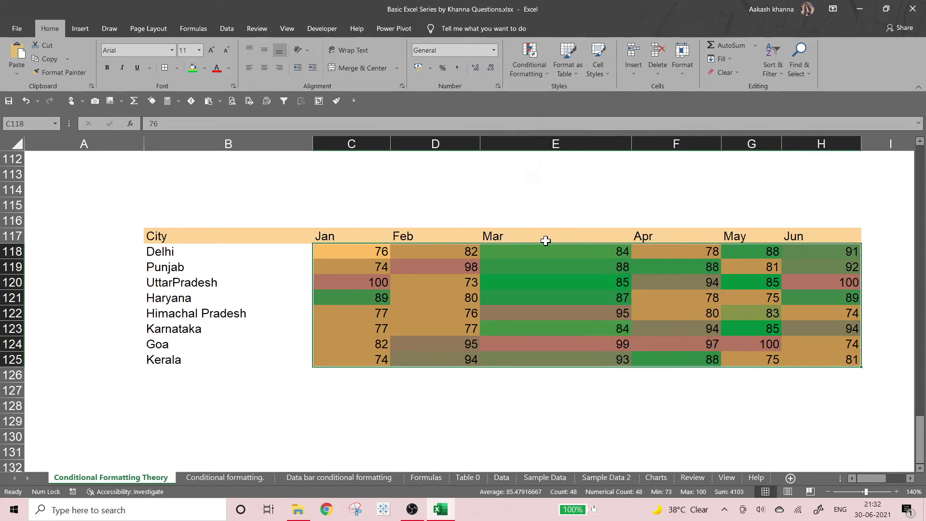
left_click(581, 213)
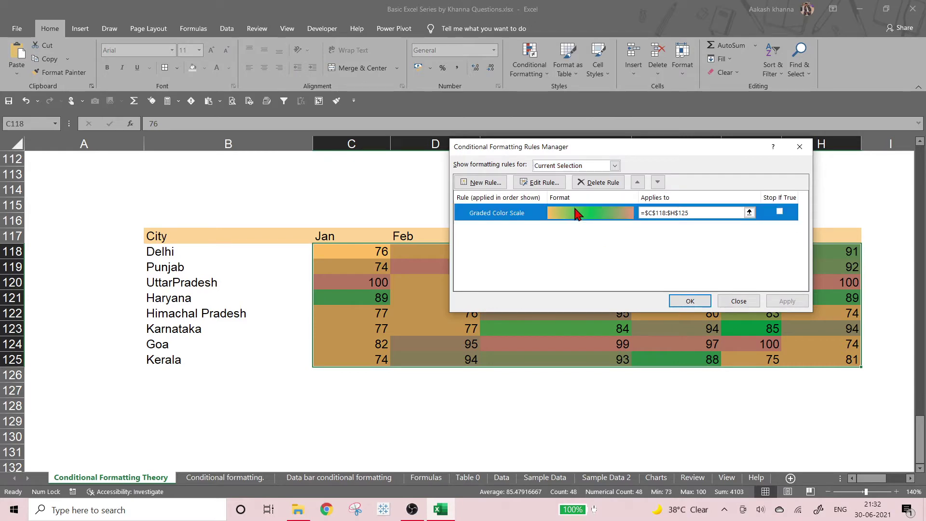
left_click(550, 184)
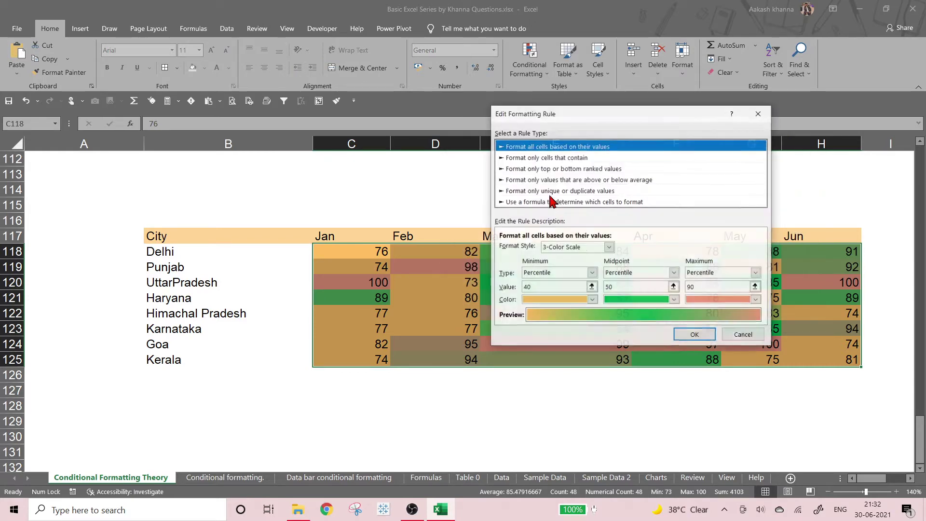
left_click(608, 247)
left_click(609, 247)
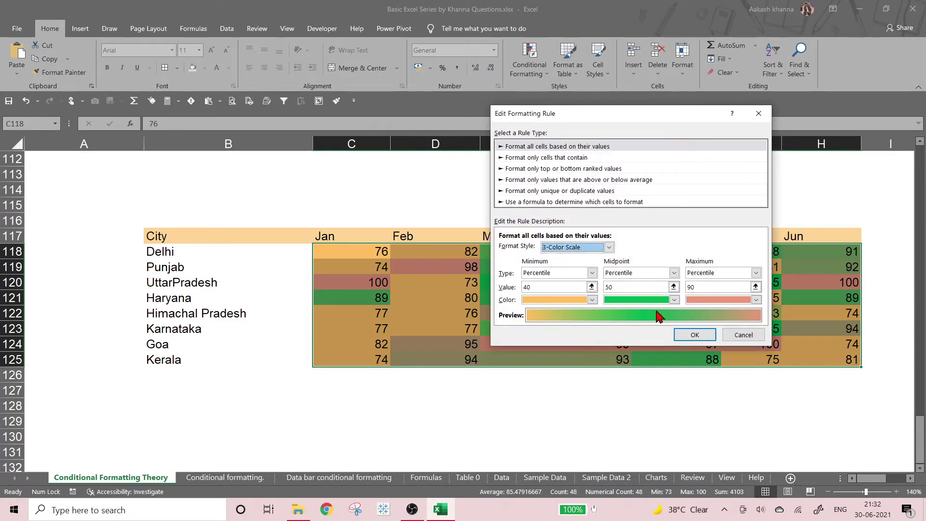
left_click(737, 335)
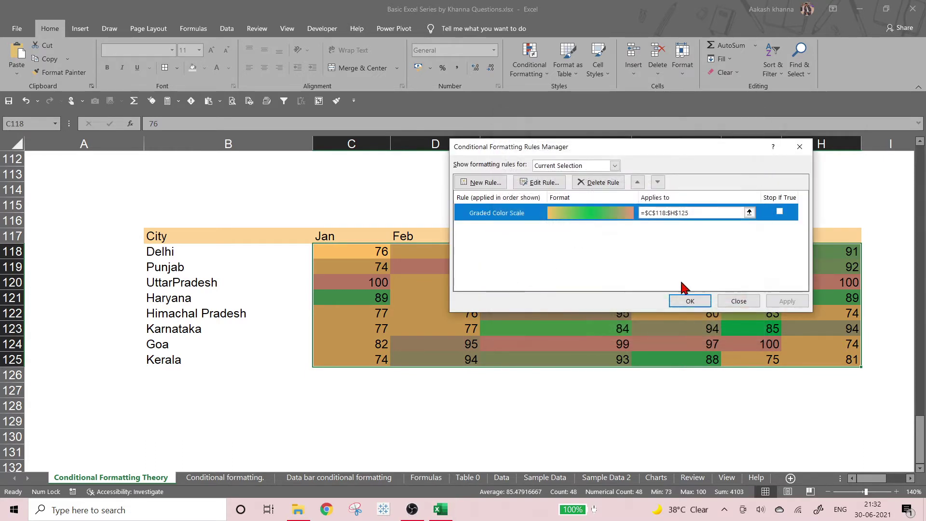
Delete the graded color scale rule from the temperature values C118:H125 and apply the removal.
left_click(603, 183)
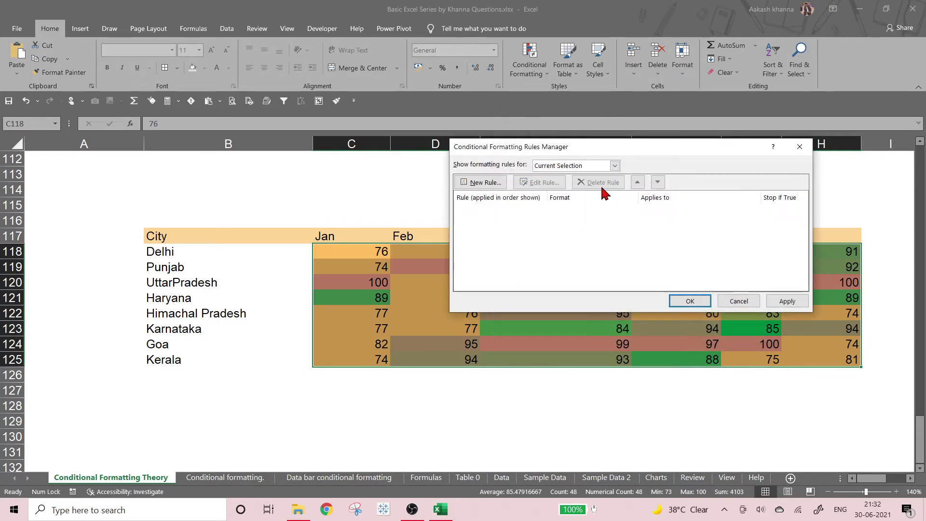
left_click(778, 301)
left_click(689, 301)
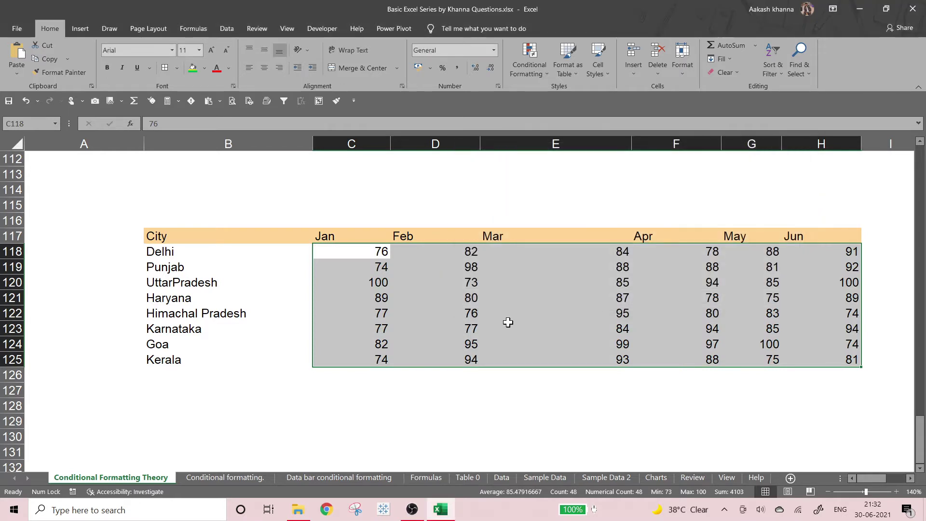
Review the city-by-month table in rows 117–125 and the conditional formatting examples above it.
scroll(503, 320, "up", 1)
scroll(484, 325, "up", 1)
left_click(223, 330)
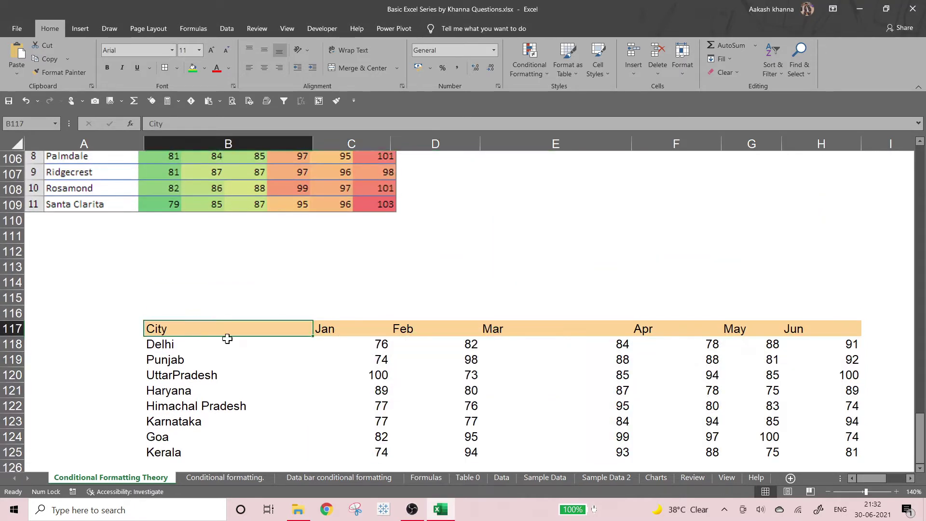
left_click_drag(240, 343, 475, 448)
scroll(104, 316, "up", 1)
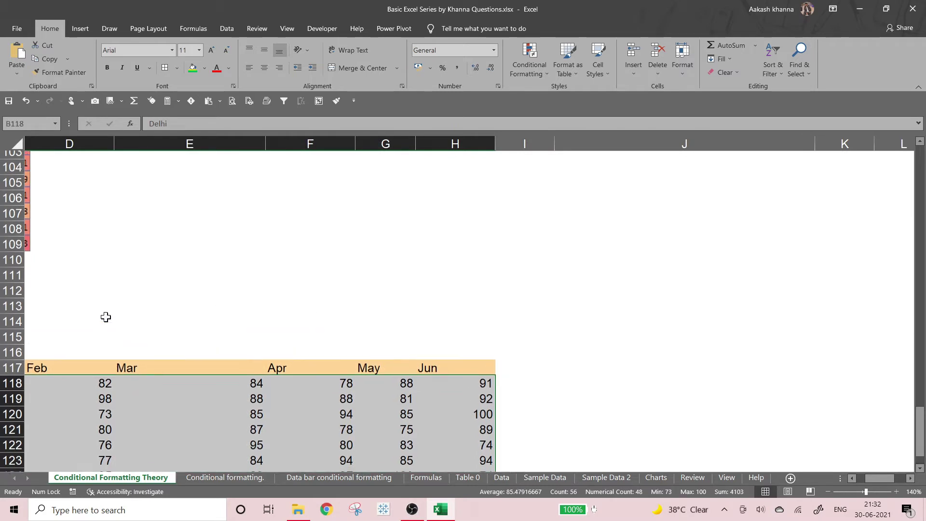
left_click(853, 478)
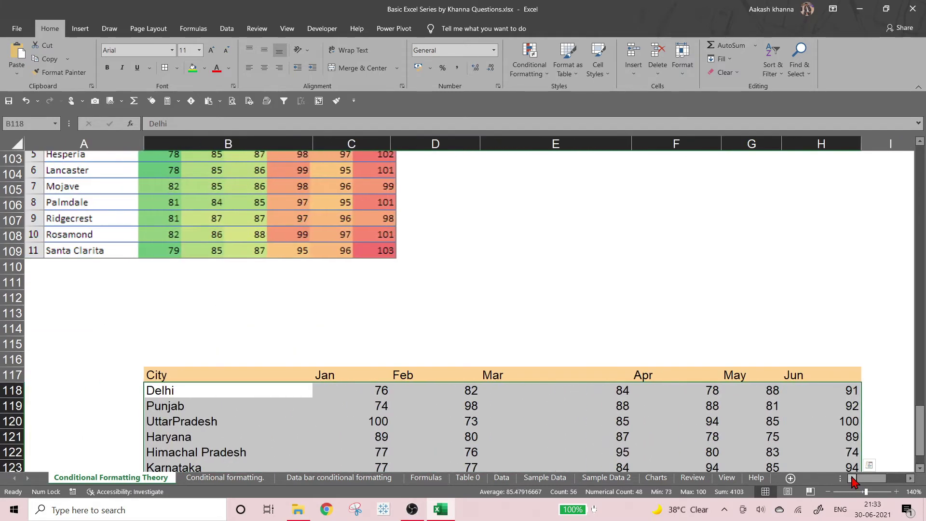
scroll(473, 287, "down", 4)
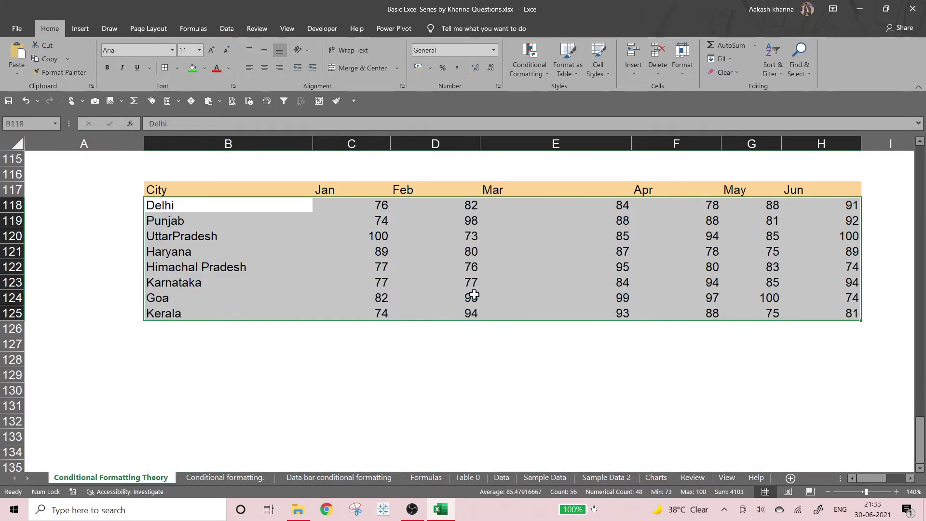
scroll(474, 294, "up", 2)
scroll(473, 296, "down", 2)
scroll(474, 311, "down", 8)
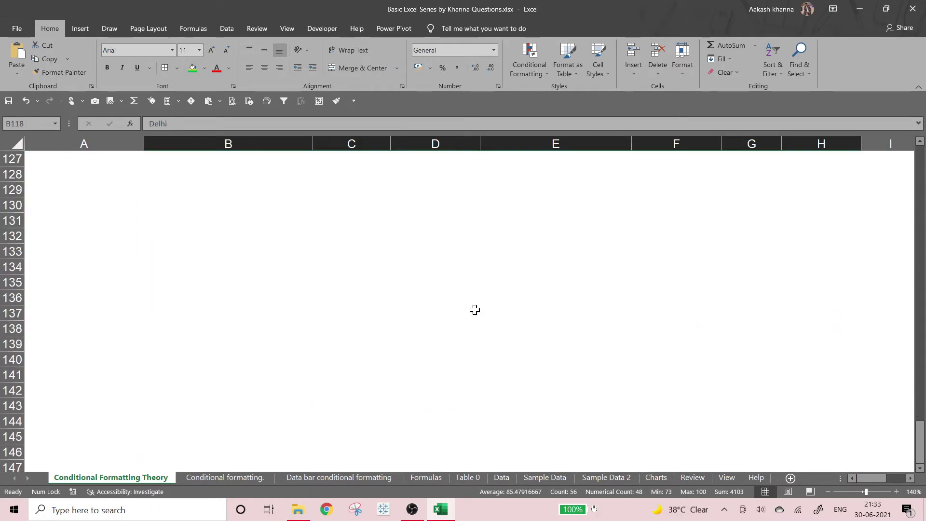
scroll(474, 311, "up", 8)
scroll(475, 312, "up", 4)
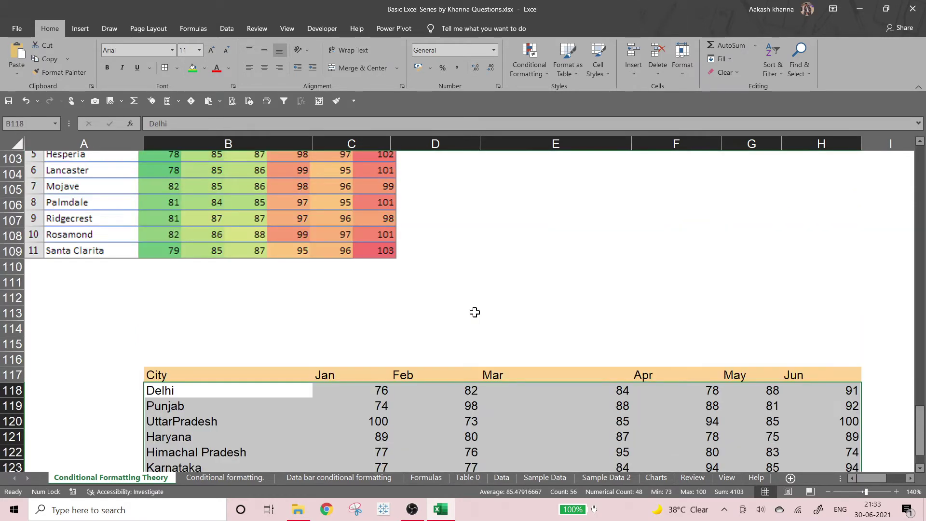
left_click(477, 312)
scroll(478, 311, "up", 7)
scroll(480, 309, "up", 10)
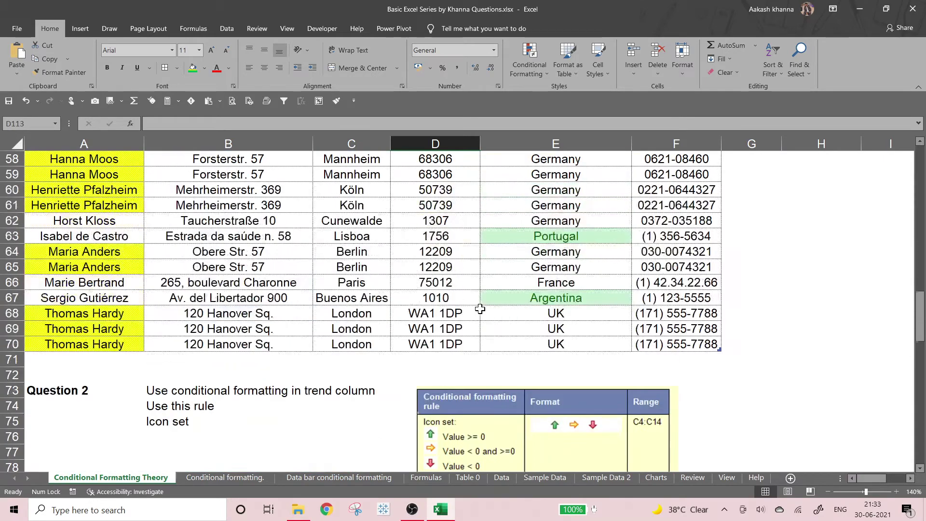
scroll(481, 314, "down", 9)
scroll(478, 316, "down", 11)
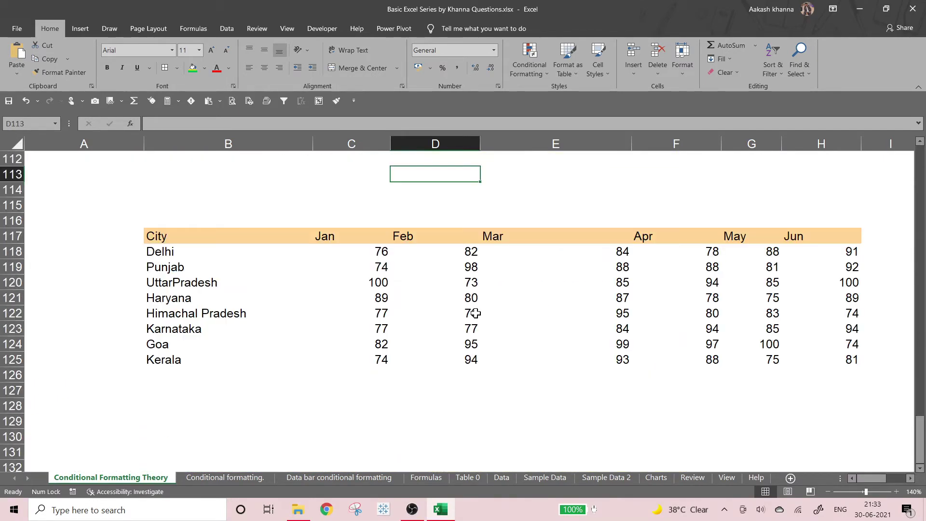
Start a new conditional formatting rule for C118:H125 that formats all cells by value with the Icon Sets style.
left_click_drag(175, 247, 716, 301)
left_click(358, 266)
mouse_move(358, 251)
left_mouse_down()
mouse_move(775, 378)
mouse_move(847, 372)
mouse_move(848, 360)
left_mouse_up()
left_click(530, 61)
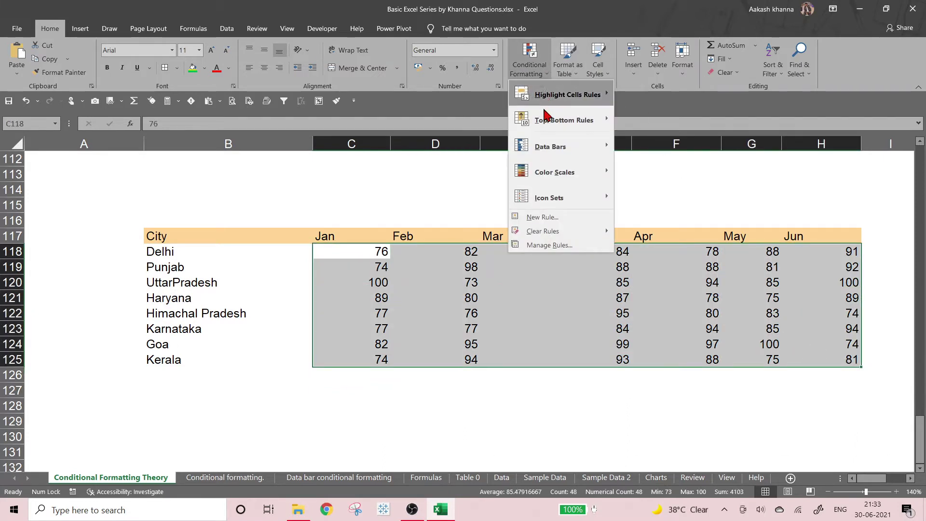
mouse_move(573, 165)
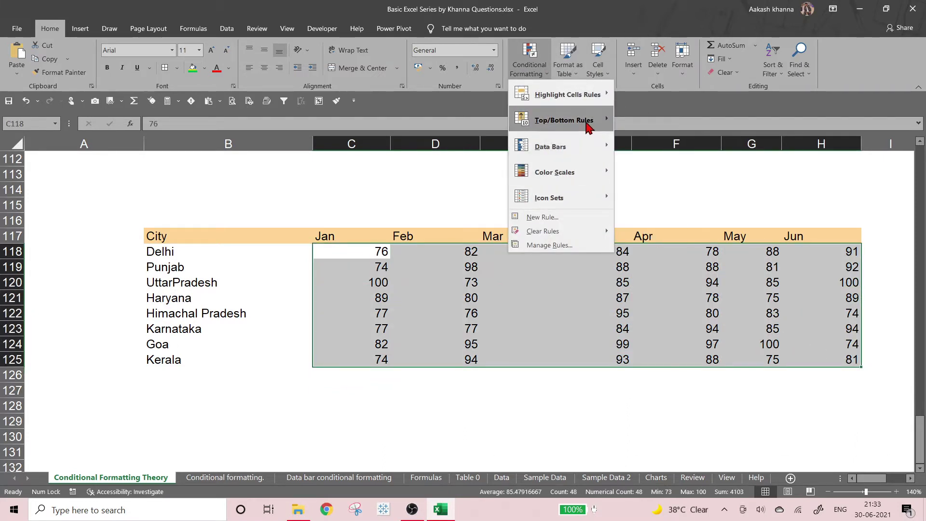
mouse_move(589, 107)
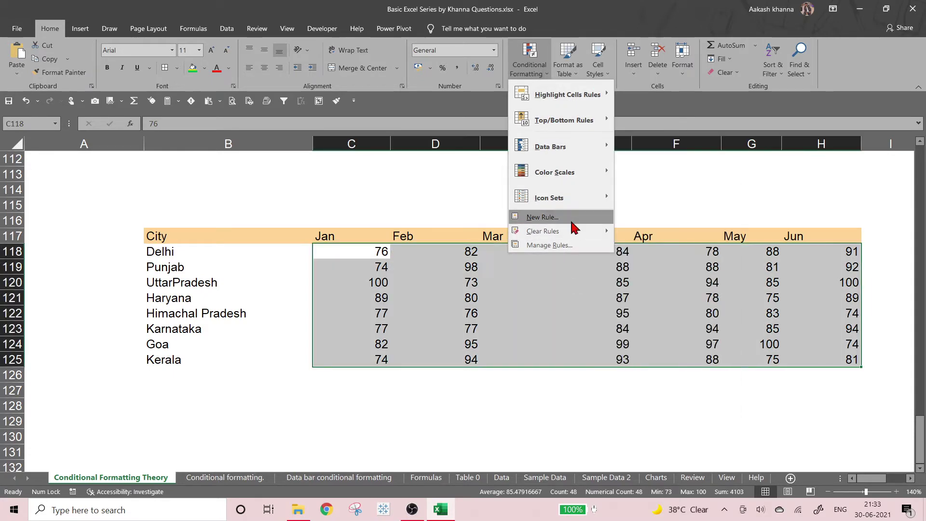
left_click(569, 218)
left_click(582, 248)
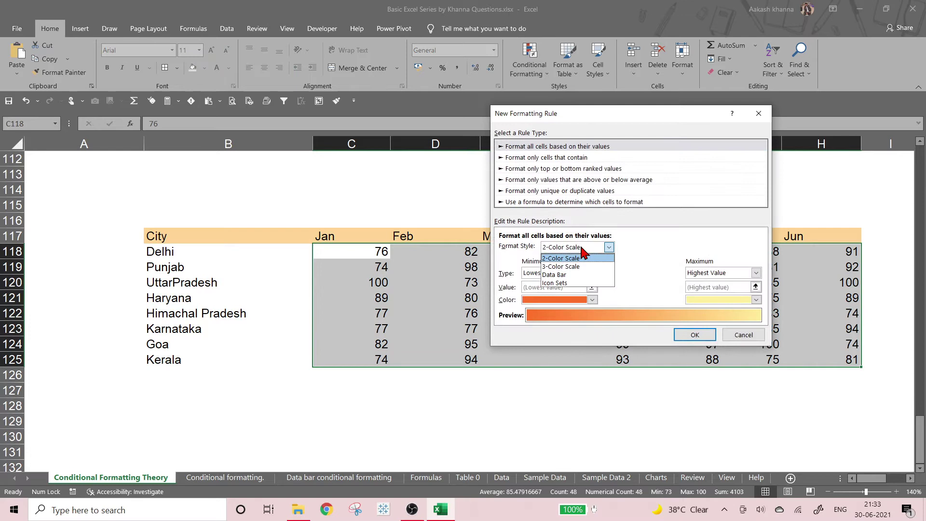
left_click(573, 282)
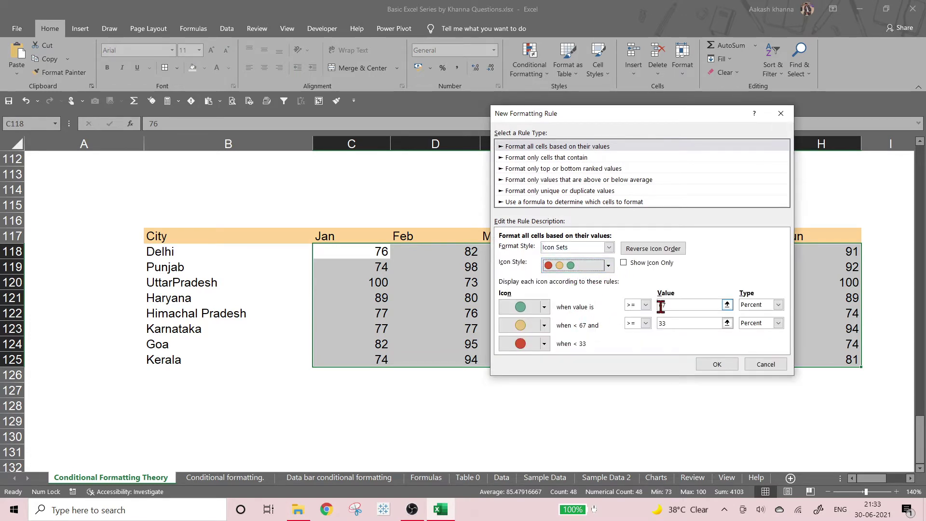
Set the green icon threshold to 70 percent and the yellow icon threshold to 50 percent.
left_click(690, 306)
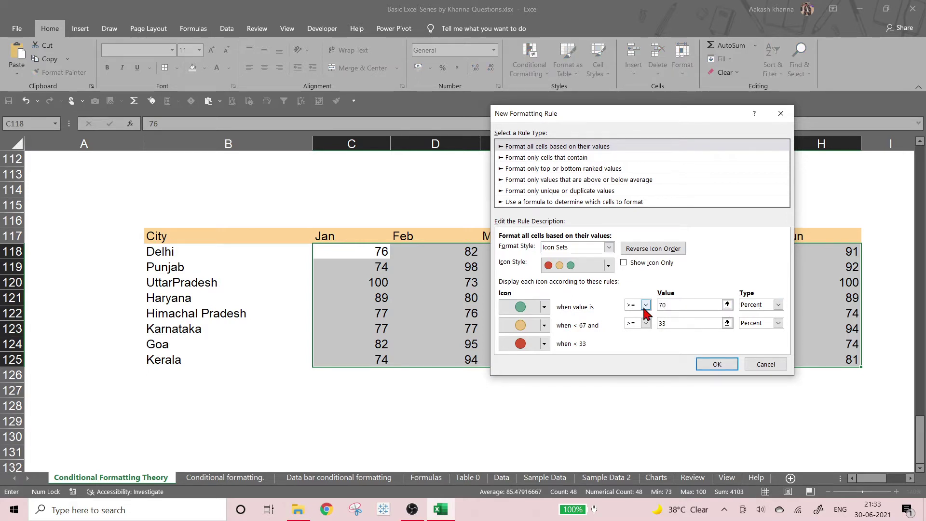
left_click(668, 324)
type("50")
Switch both icon thresholds to Number, set green to >= 80 and yellow to >= 75, and apply the rule.
left_click(778, 305)
left_click(752, 316)
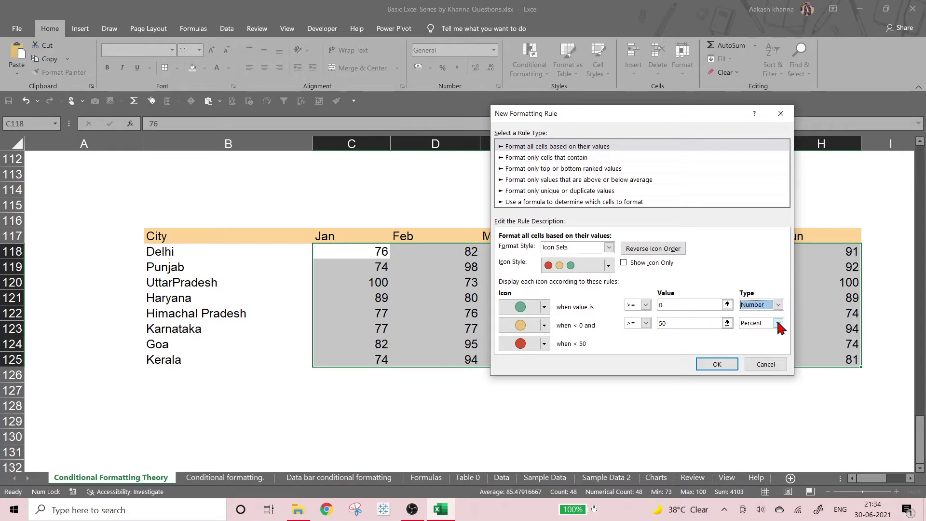
left_click(778, 323)
left_click(756, 334)
left_click(674, 304)
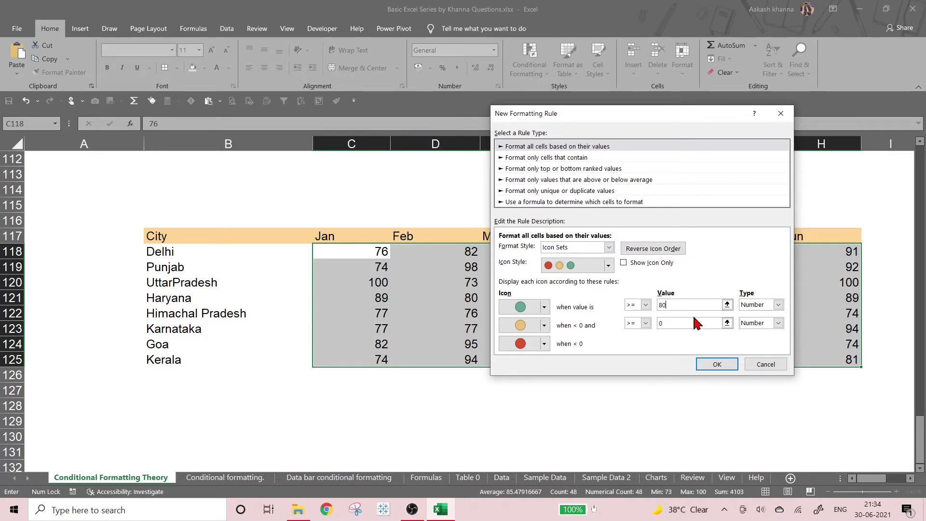
left_click(693, 321)
left_click(726, 367)
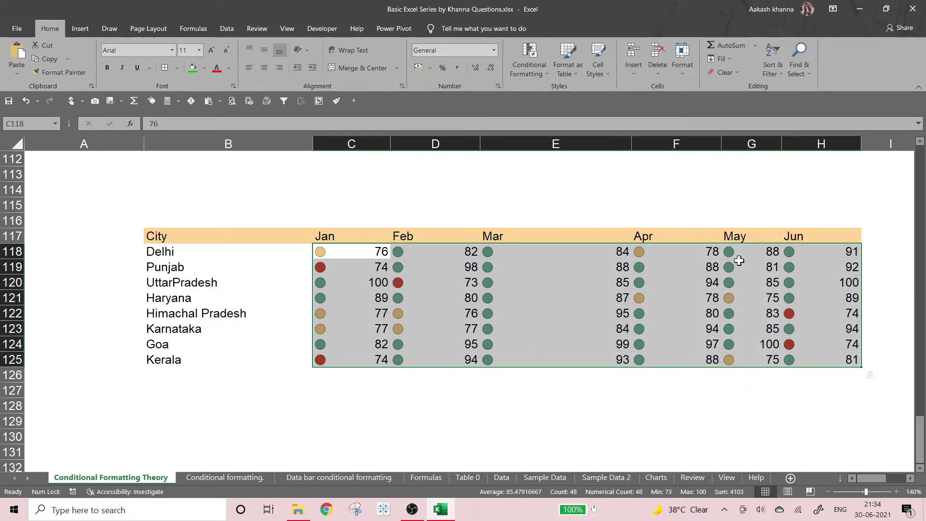
Check the icons against the January and February values for Punjab, UttarPradesh and Kerala.
left_click(463, 269)
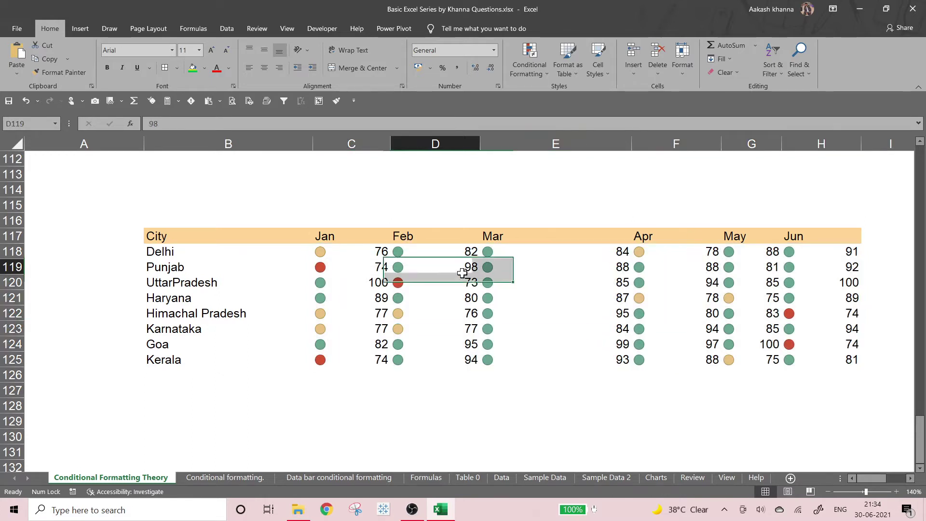
left_click(360, 264)
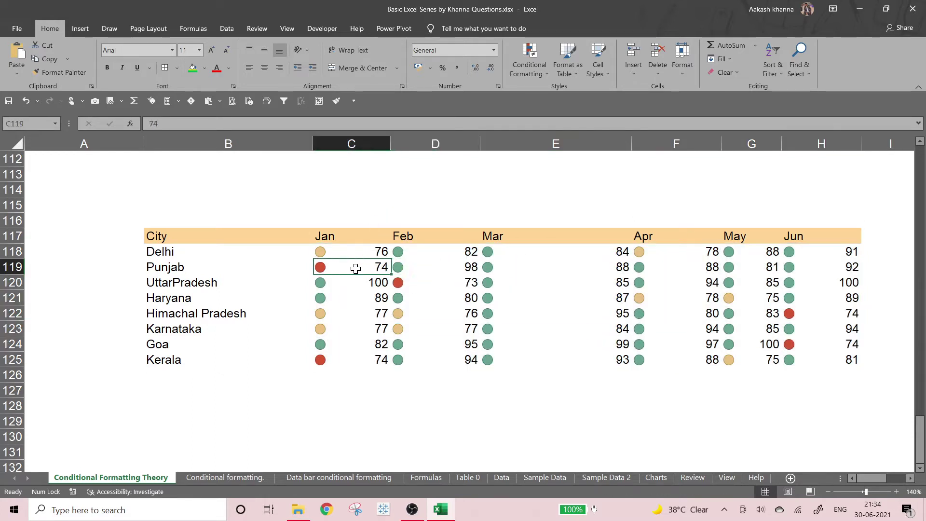
left_click(421, 287)
left_click(340, 357)
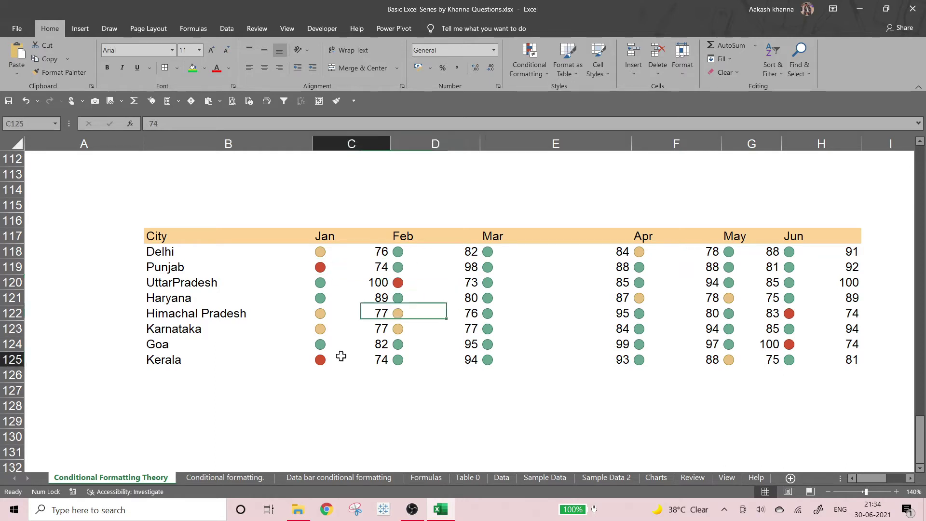
Test the icon rule by setting UttarPradesh's January value in C120 to 71, 75 and 81 in turn.
left_click(357, 284)
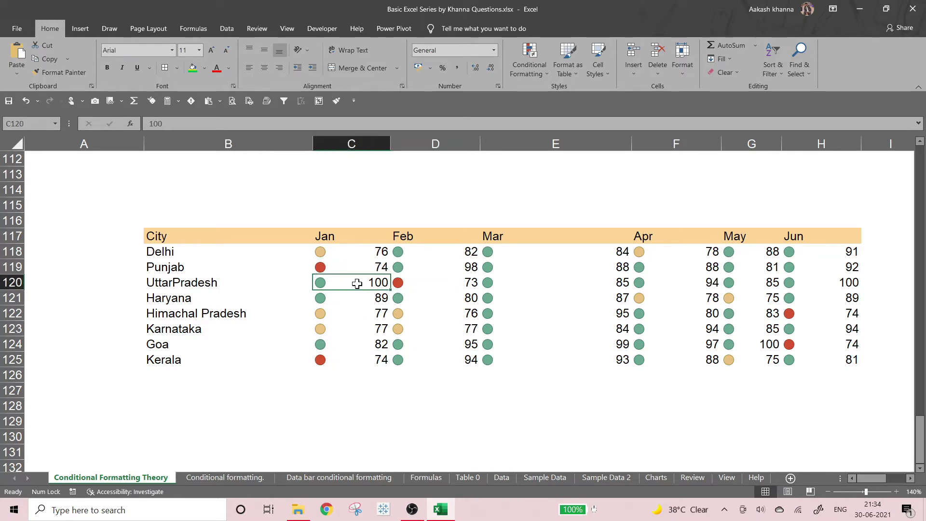
type("71")
key("Return")
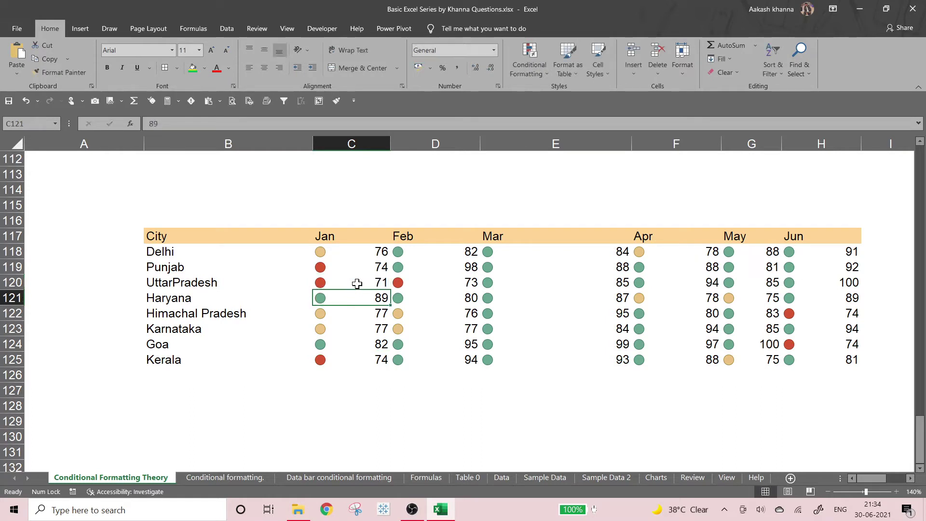
key("Up")
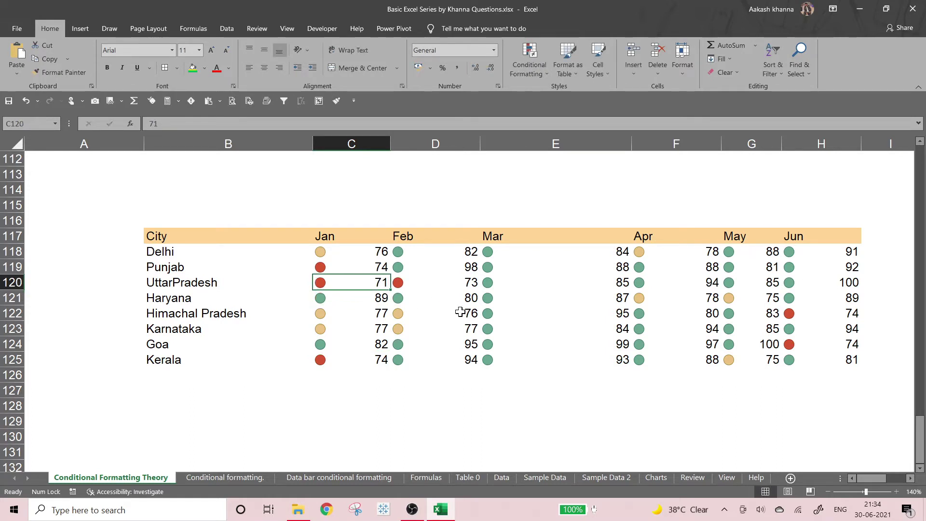
type("75")
key("Return")
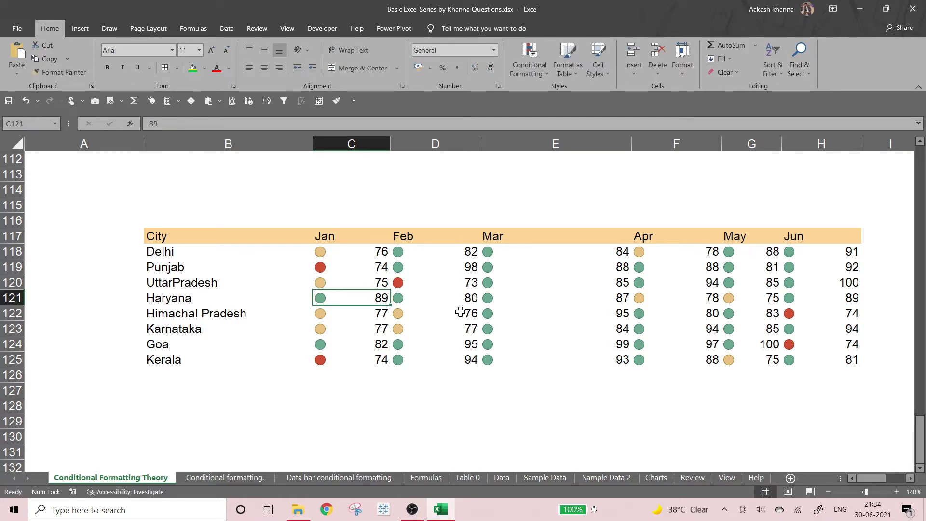
key("Up")
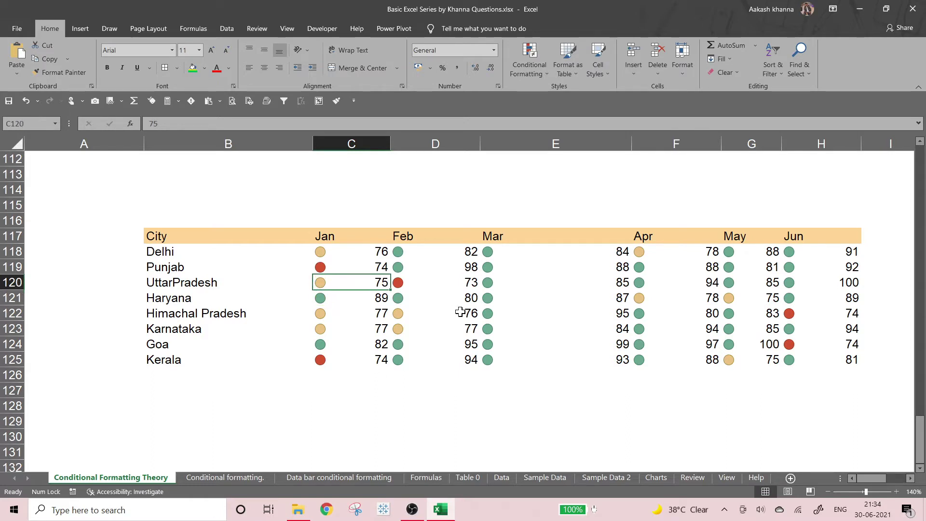
type("81")
key("Return")
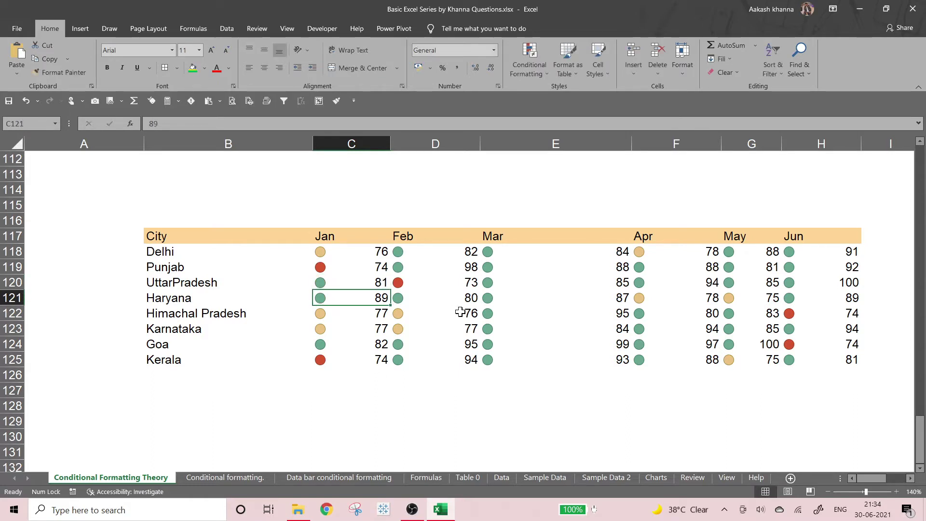
Set UttarPradesh's January value in C120 to 74.
key("Up")
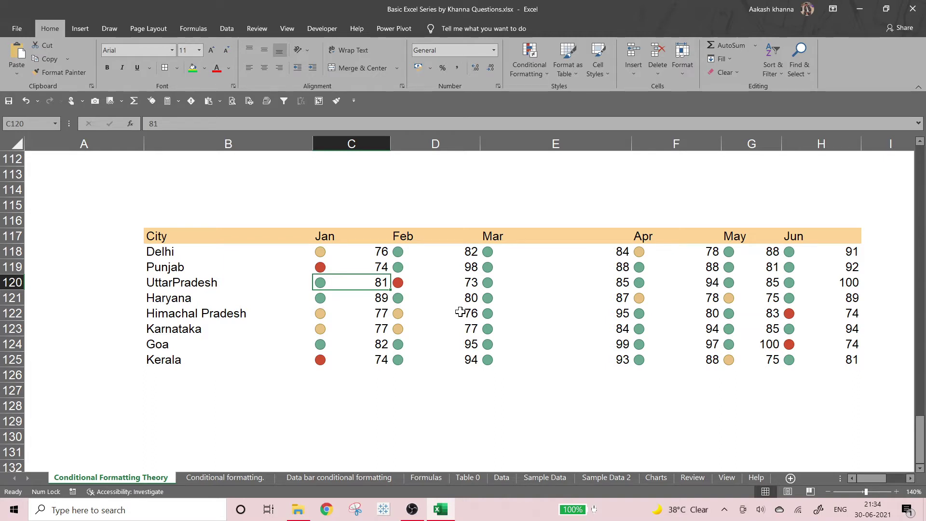
type("74")
key("Return")
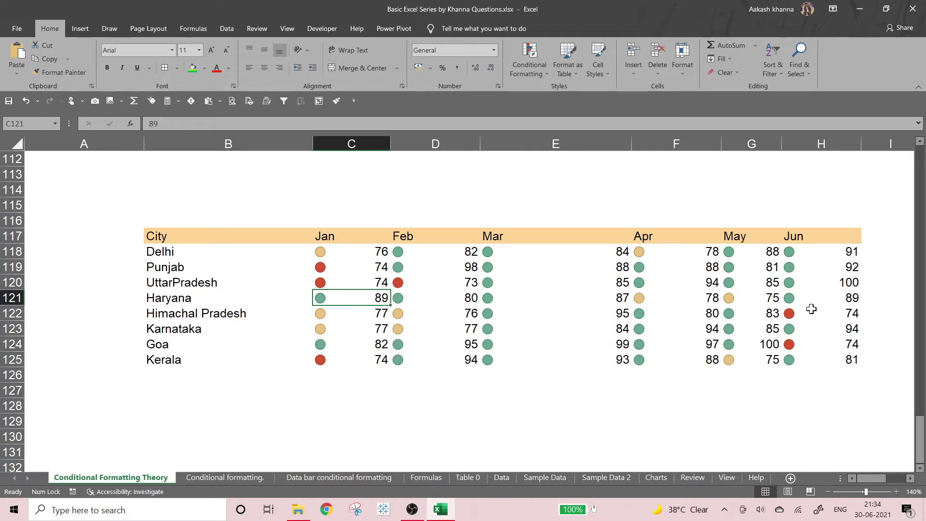
left_click_drag(520, 178, 548, 213)
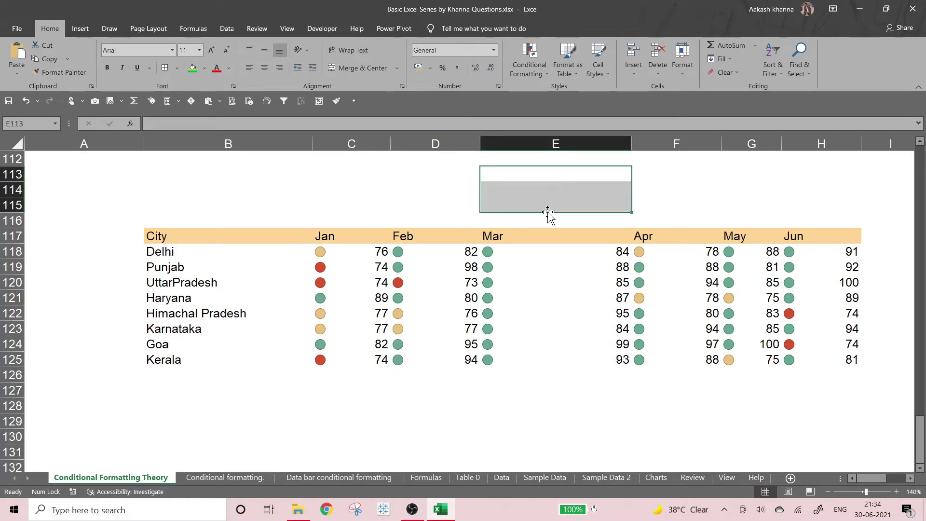
left_click(527, 203)
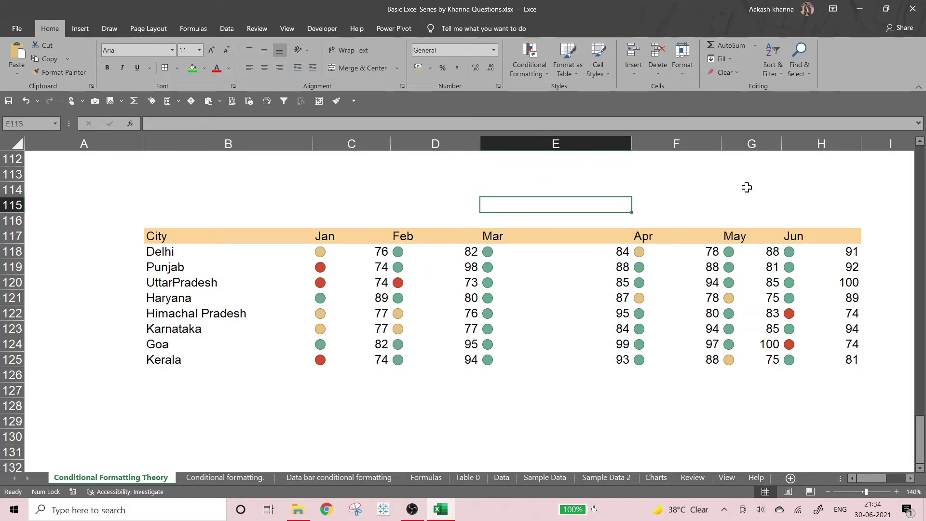
left_click_drag(747, 204, 728, 234)
List this worksheet's conditional formatting rules and review the icon thresholds of the rule applied to C118:H125.
left_click(529, 63)
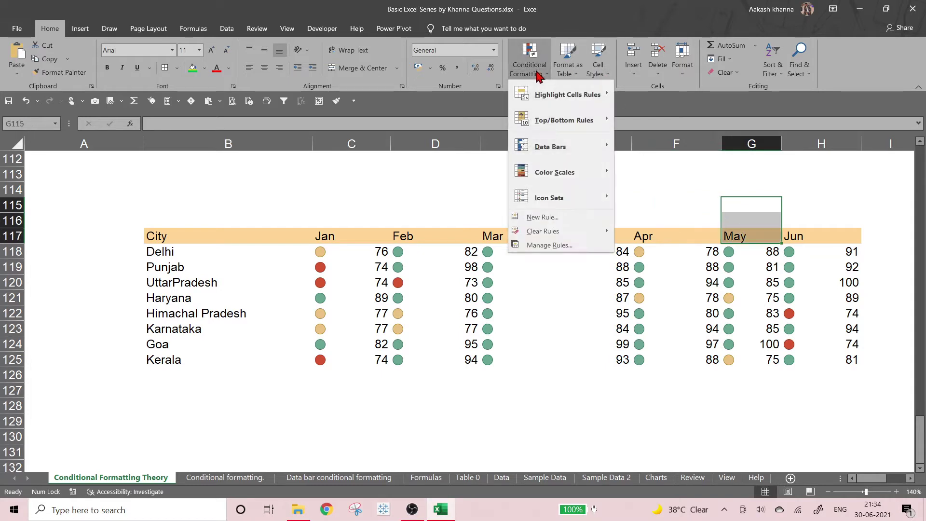
left_click(548, 246)
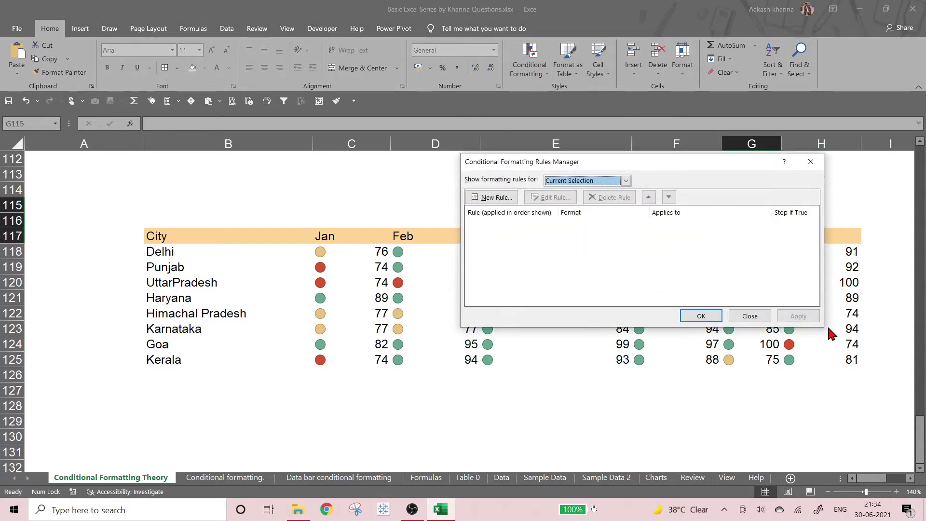
left_click(625, 181)
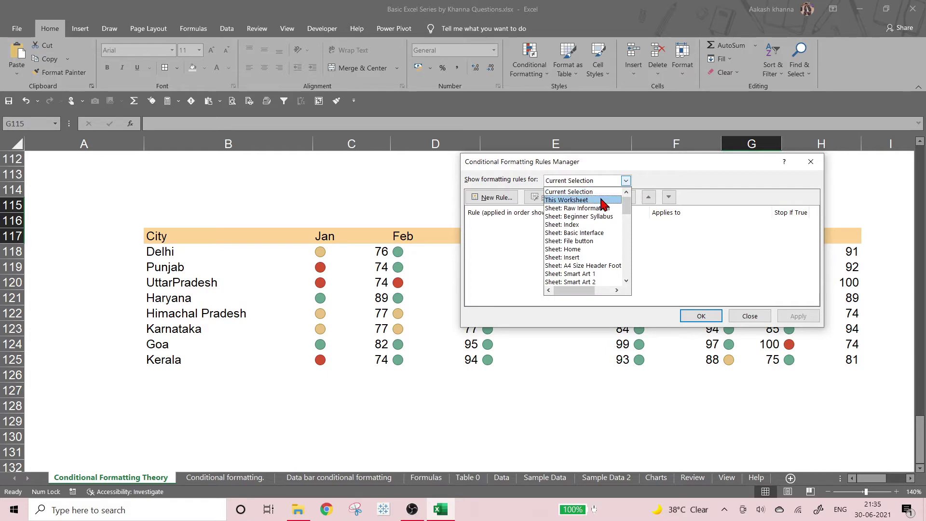
left_click(601, 202)
left_click(585, 232)
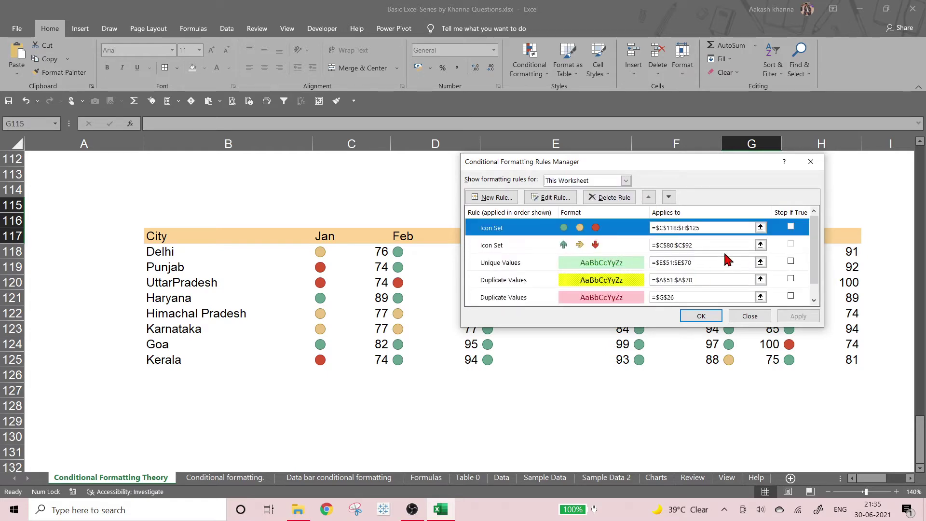
left_click(538, 198)
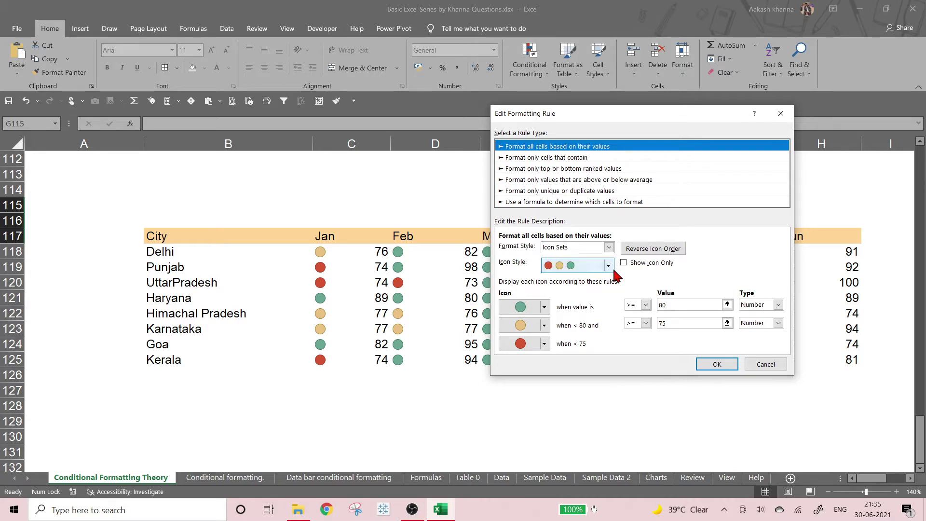
left_click_drag(697, 117, 366, 7)
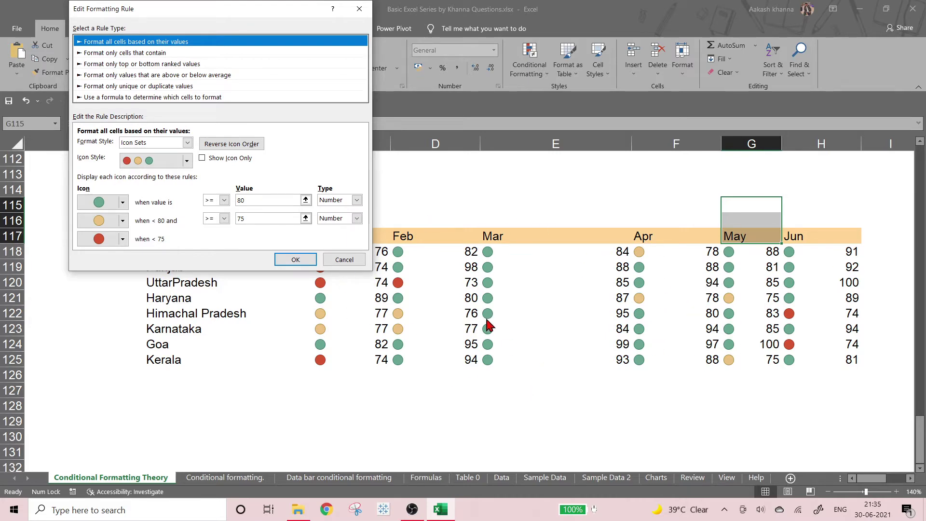
left_click(295, 260)
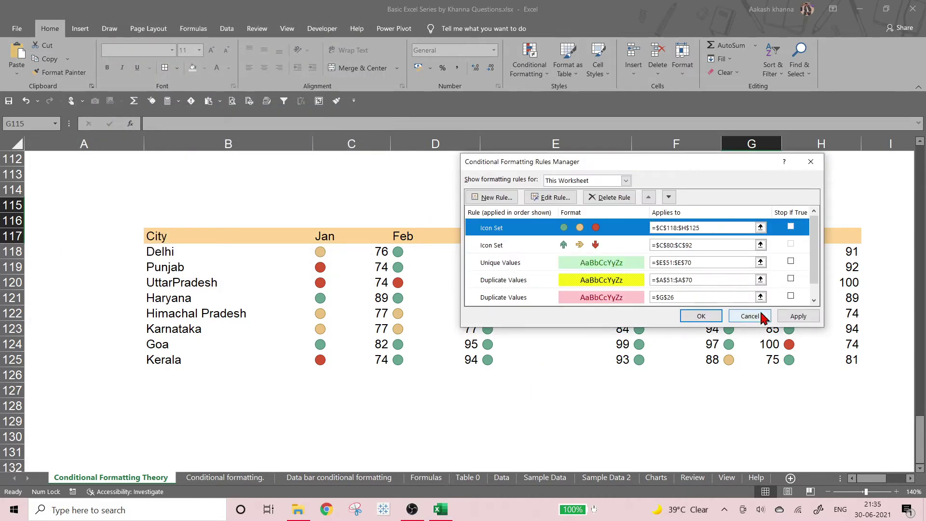
left_click(698, 316)
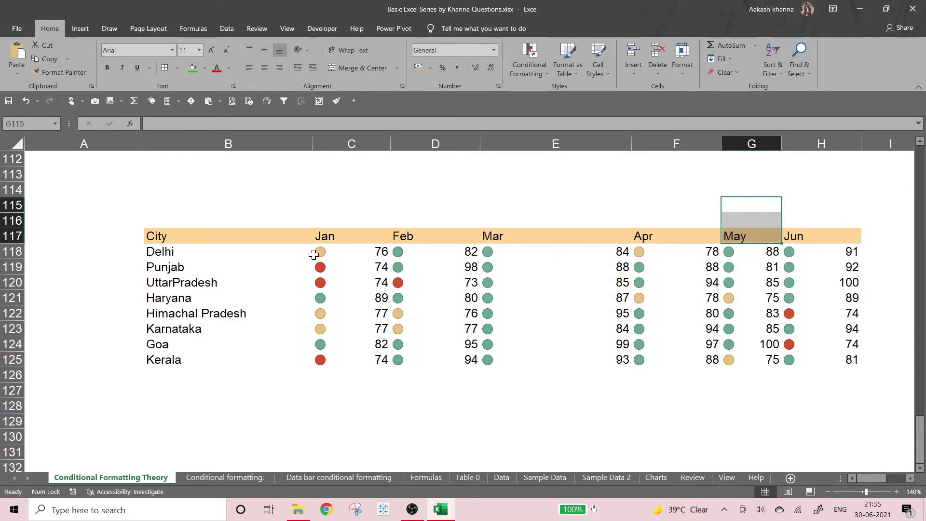
Leave the city-by-month table and switch to the "Conditional formatting." worksheet.
left_click_drag(177, 240, 827, 354)
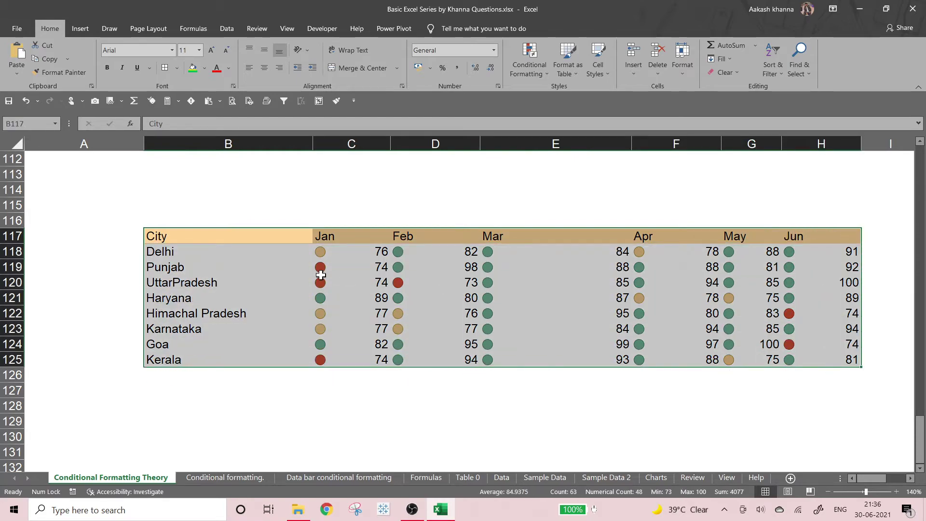
scroll(318, 266, "up", 10)
scroll(318, 276, "up", 20)
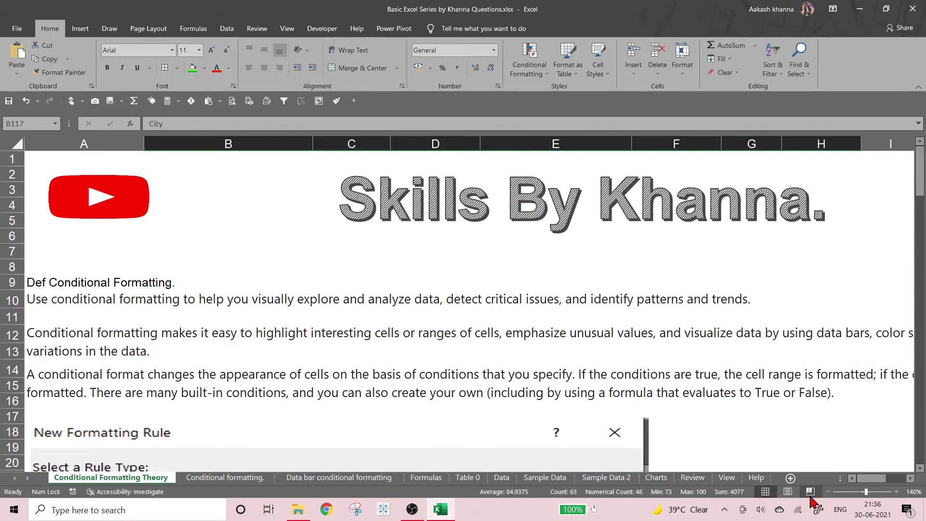
left_click(827, 491)
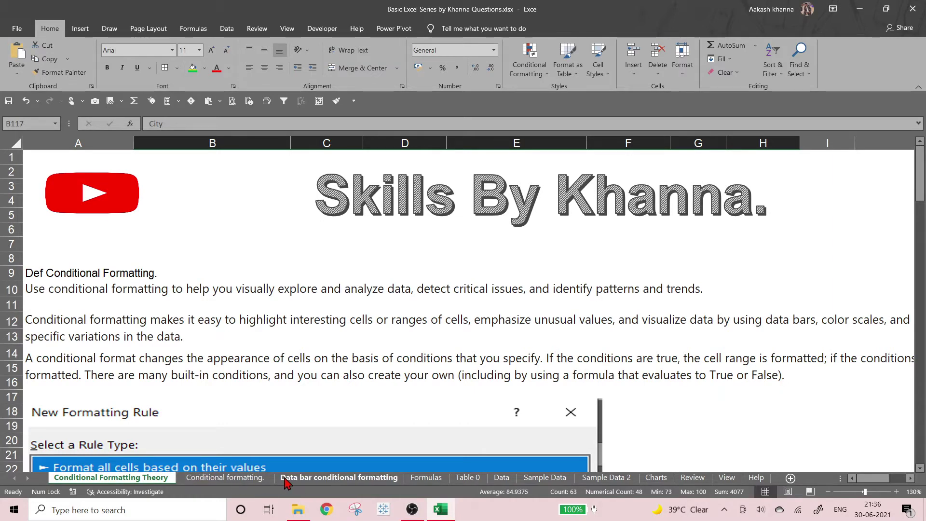
left_click(247, 479)
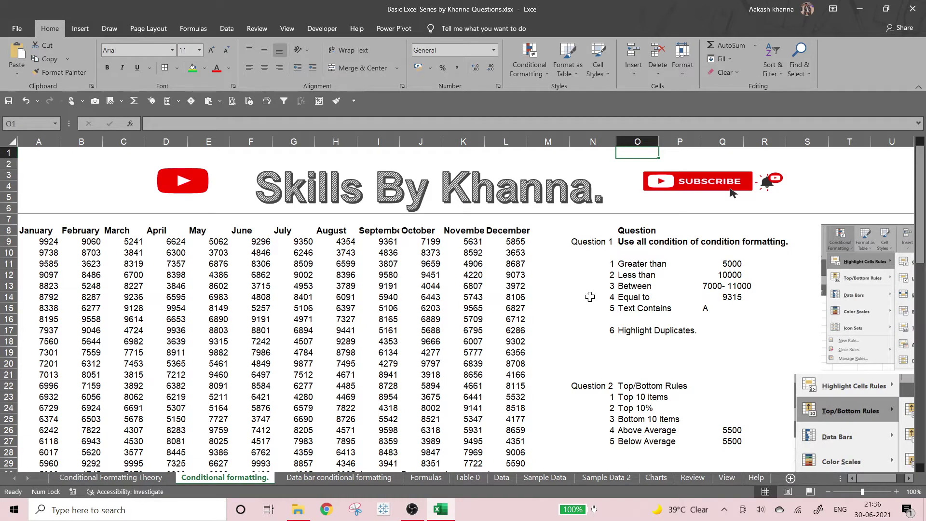
Look over the January to December headers in row 8 and the values below them down to row 45.
left_click(50, 228)
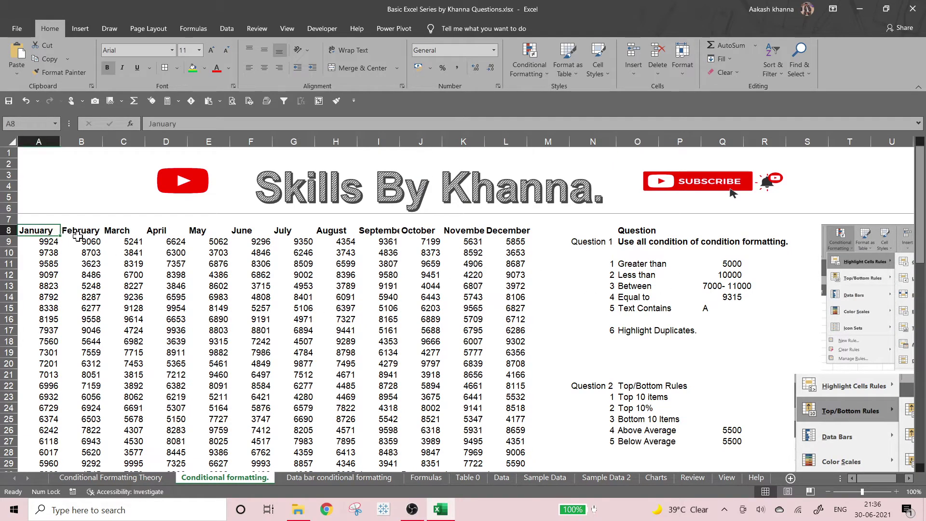
left_click(80, 230)
left_click(126, 230)
left_click_drag(24, 235, 513, 231)
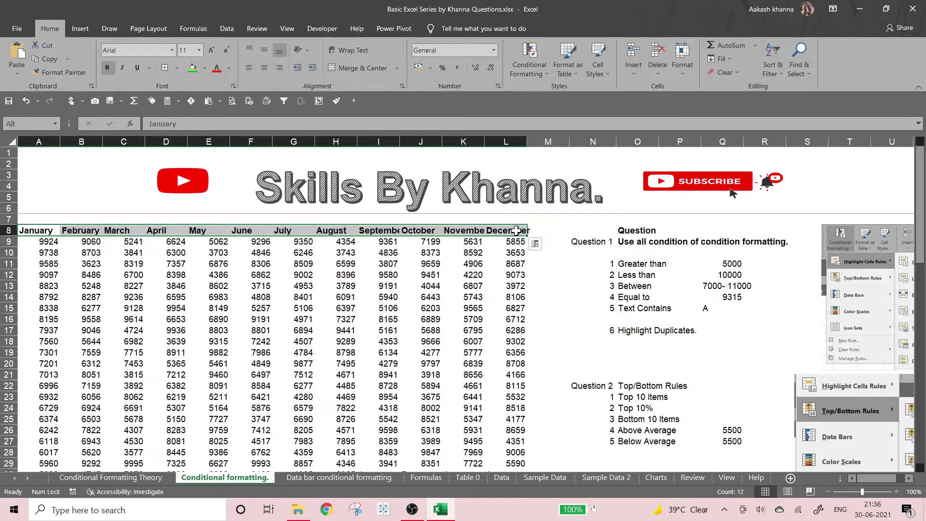
scroll(88, 355, "down", 7)
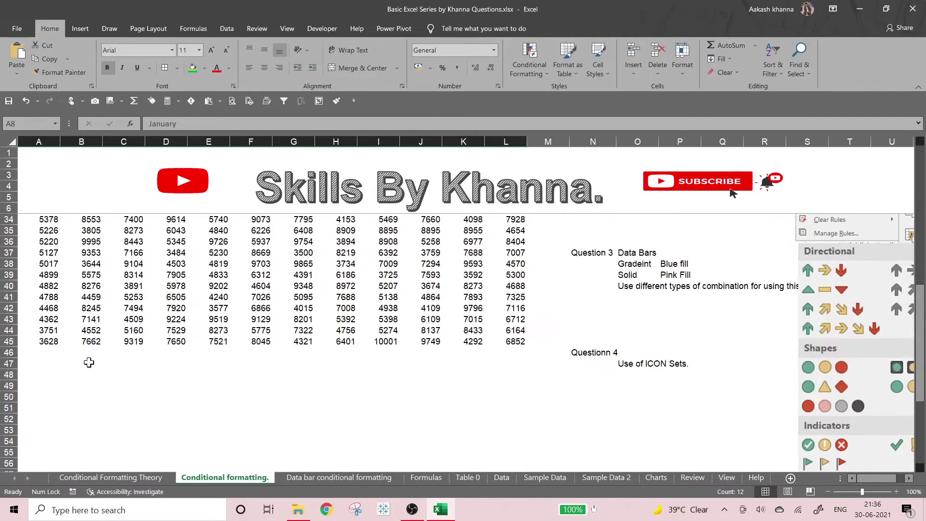
scroll(87, 360, "up", 7)
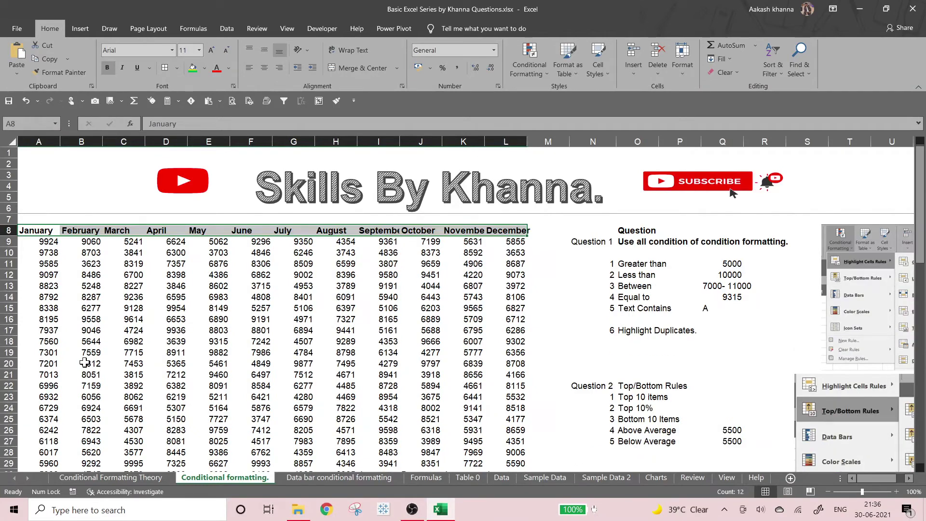
Read Question 1 beside the data at 110% zoom and look through the available Highlight Cells Rules.
left_click(911, 492)
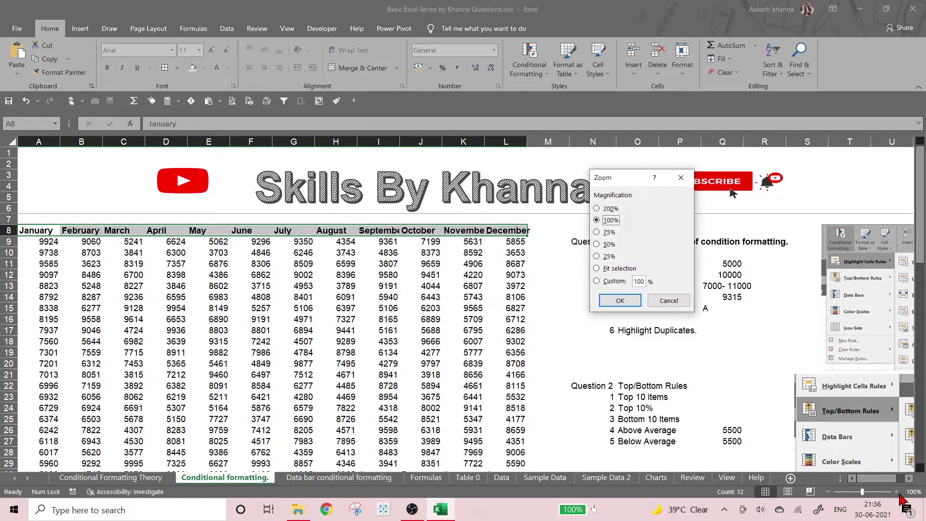
left_click(670, 300)
left_click(894, 491)
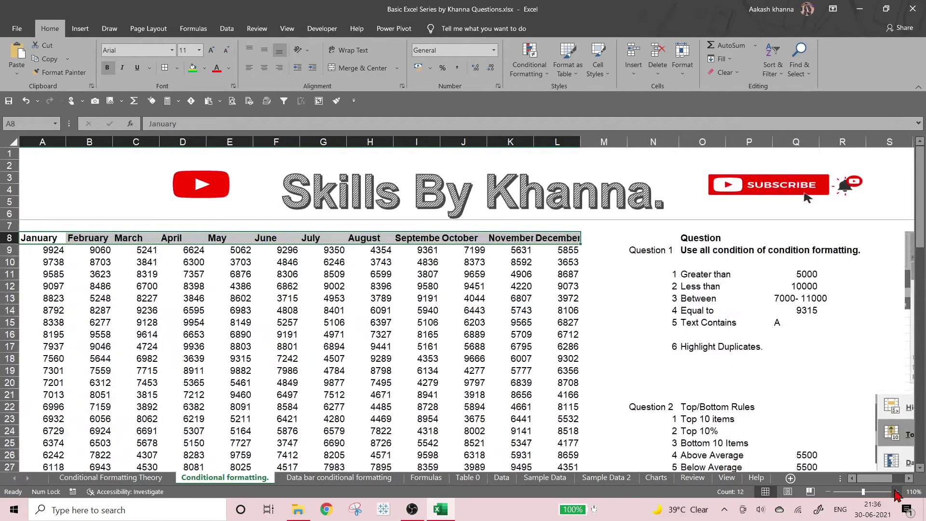
left_click_drag(866, 482, 878, 482)
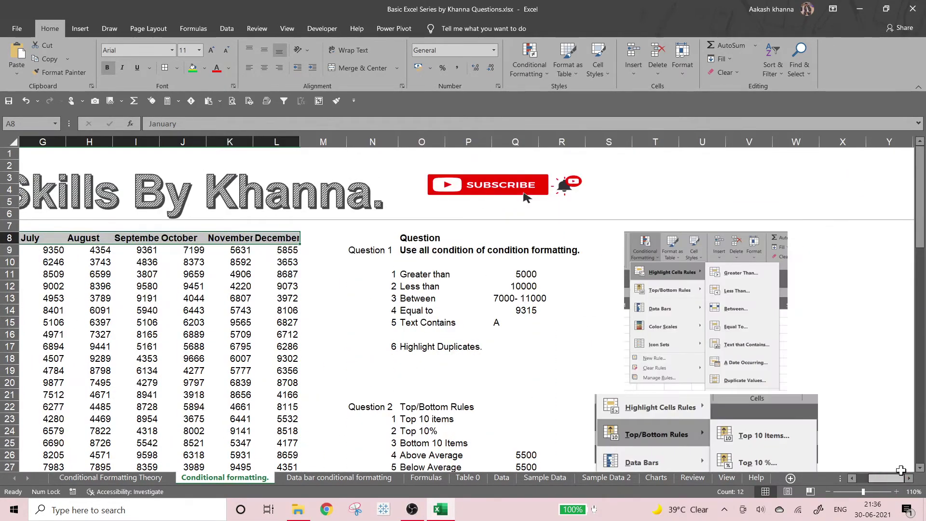
left_click(443, 256)
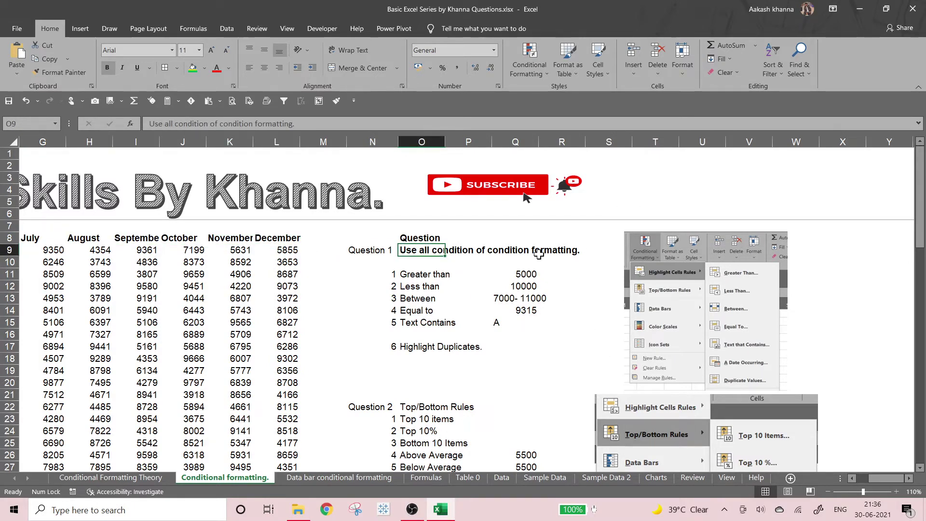
left_click(526, 70)
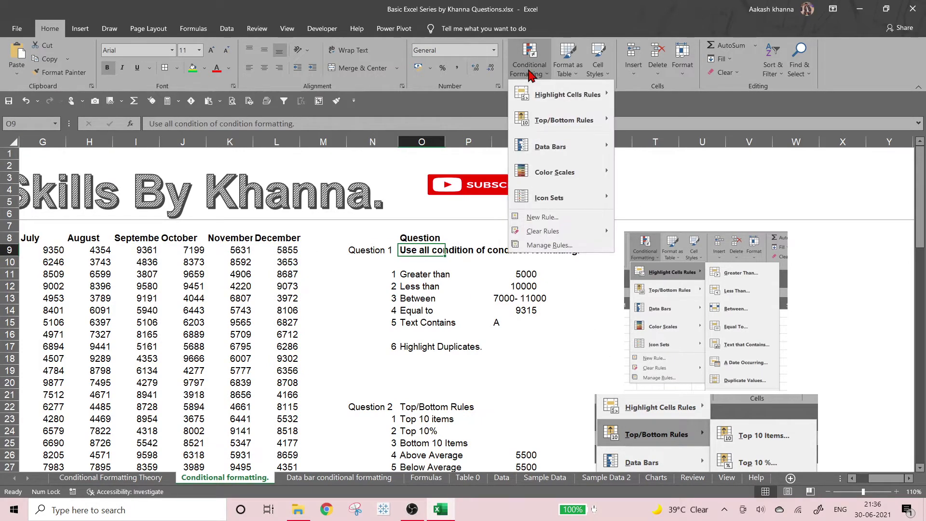
mouse_move(527, 104)
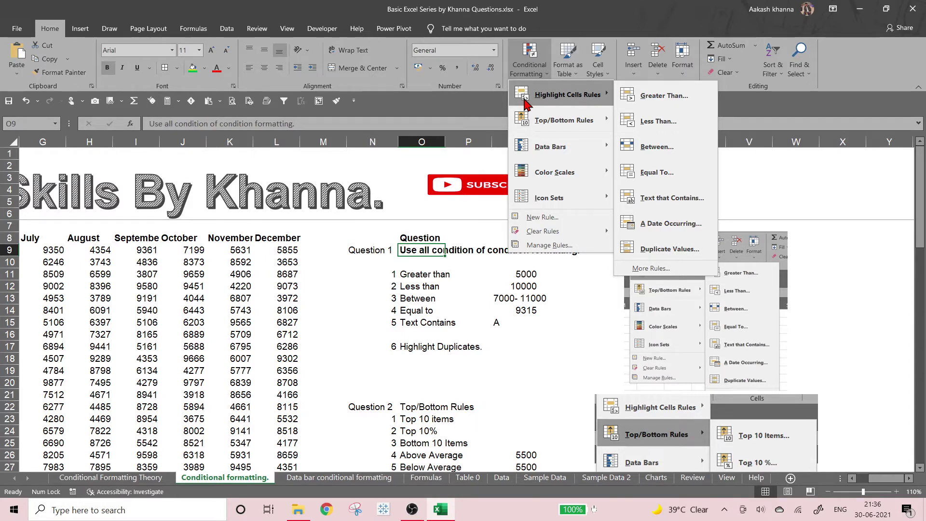
left_click(364, 306)
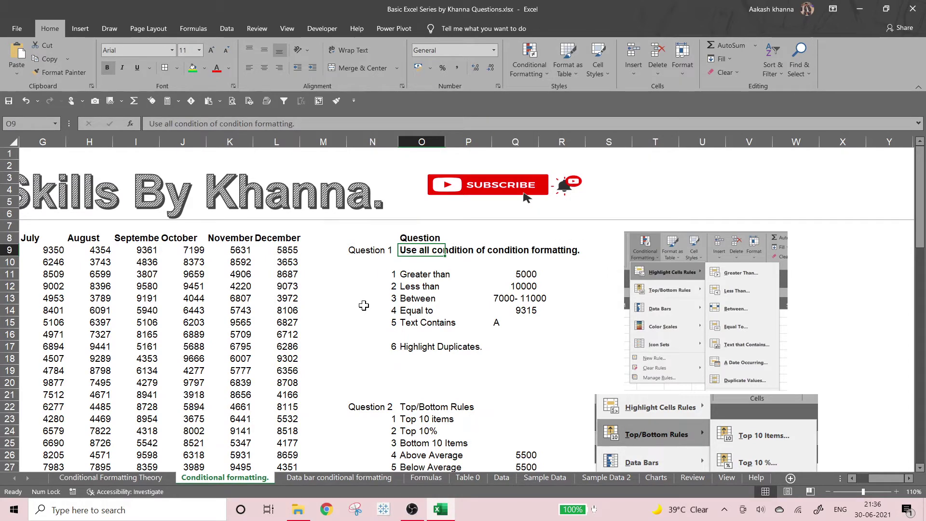
Make the "Question 1" label in N9 bold.
key("Left")
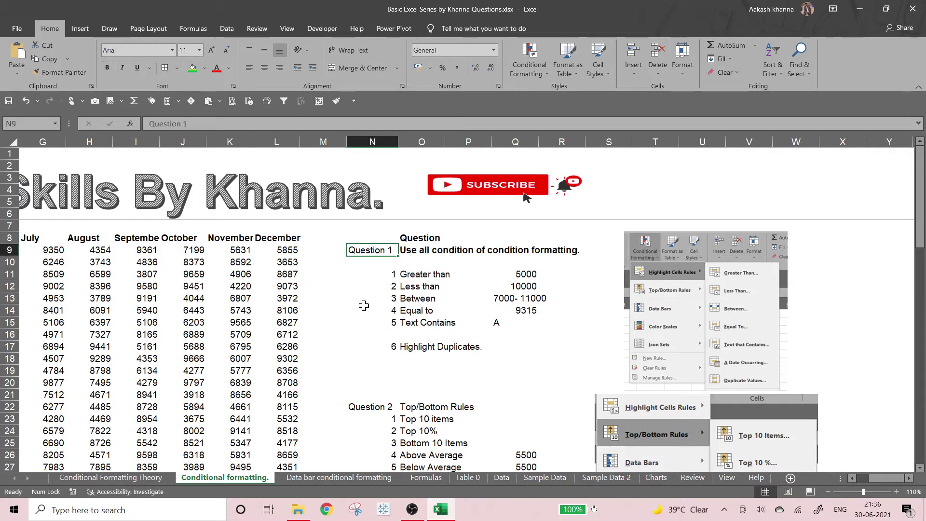
key("ctrl+b")
key("Right")
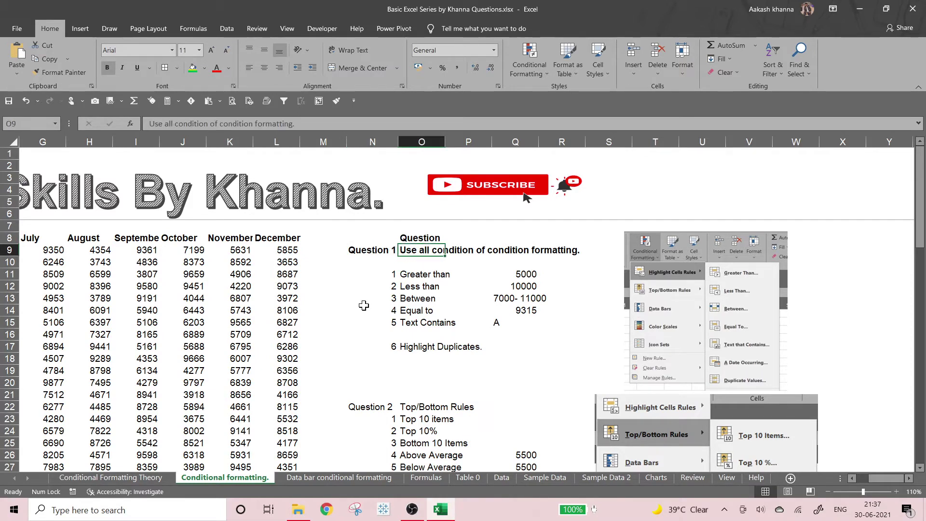
Check the Greater than task in row 11, and select the whole monthly data table A8:L45 including its headers.
key("Down")
key("Down")
key("Down")
key("Up")
key("Right")
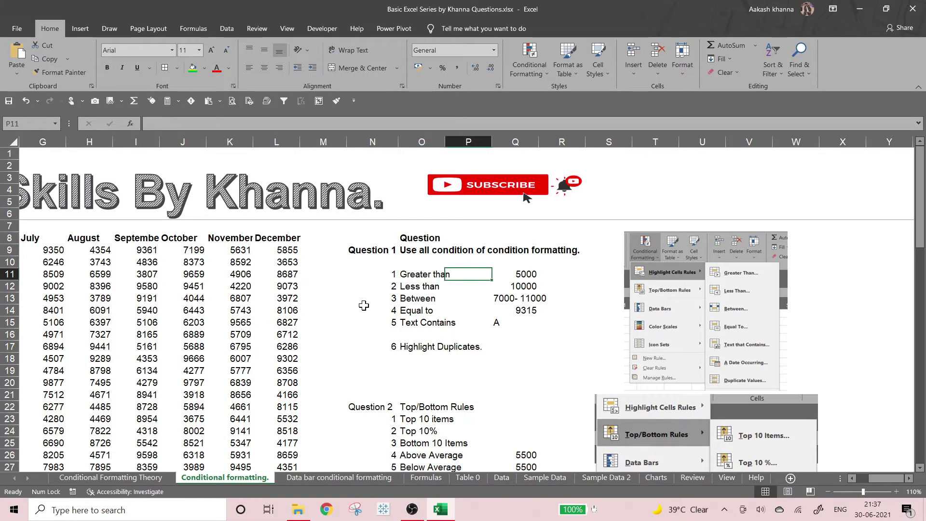
key("Left")
key("Home")
key("Up")
key("Up")
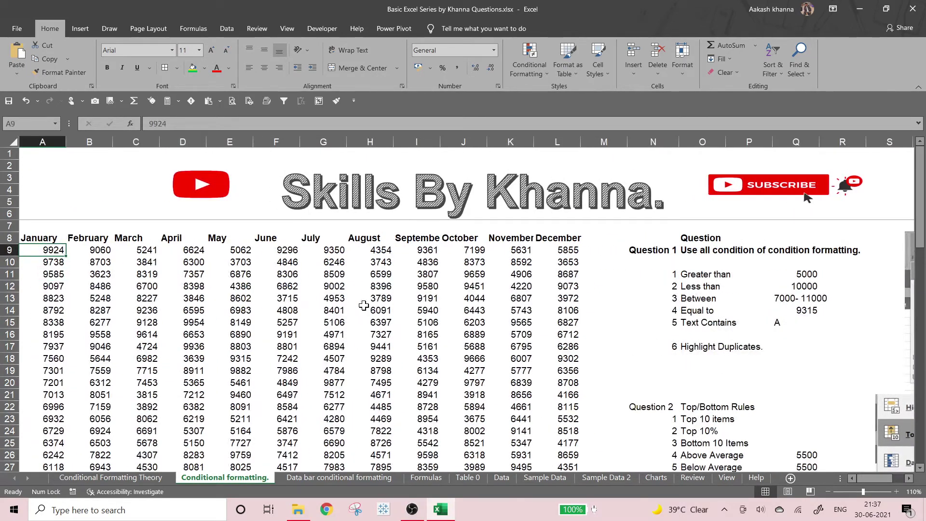
key("Up")
key("ctrl+shift+Down")
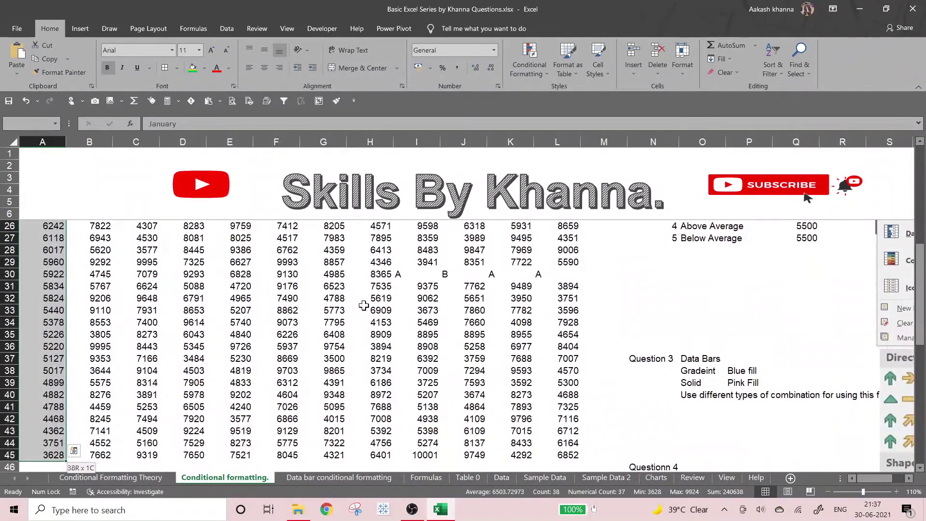
key("ctrl+shift+Right")
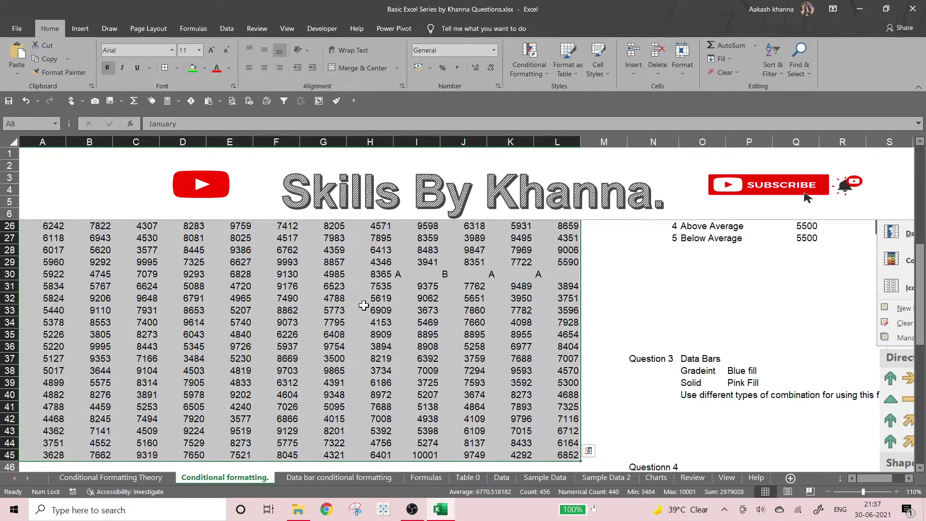
scroll(363, 306, "up", 6)
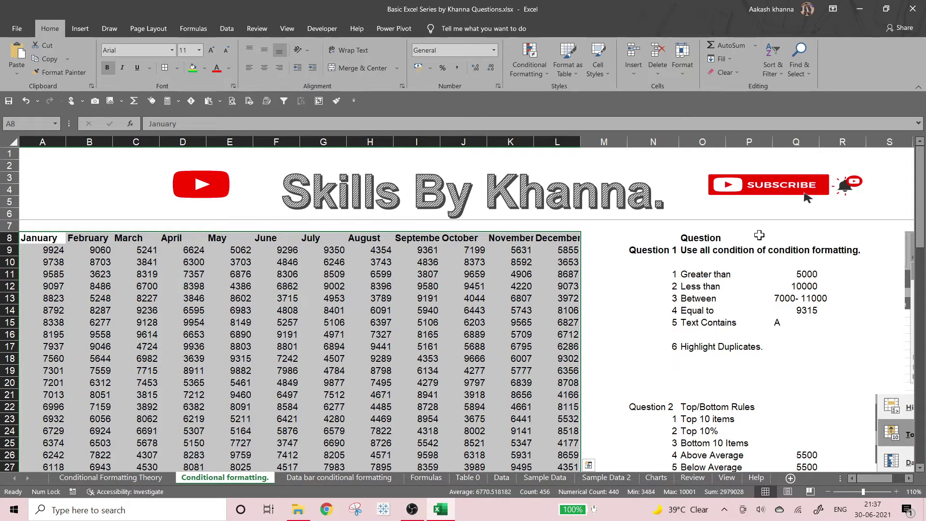
Start a Greater Than highlight rule on the selected table with the threshold 5000 and a custom format.
left_click(530, 70)
mouse_move(572, 106)
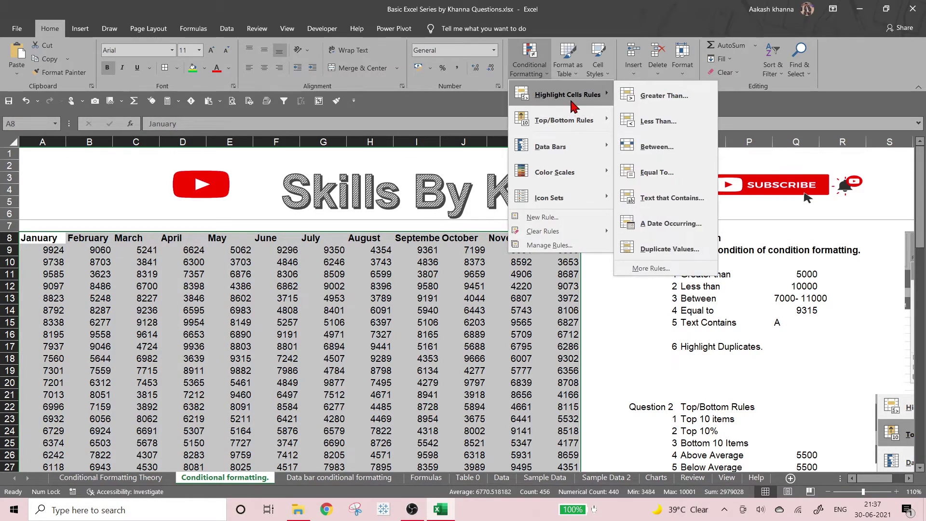
left_click(628, 103)
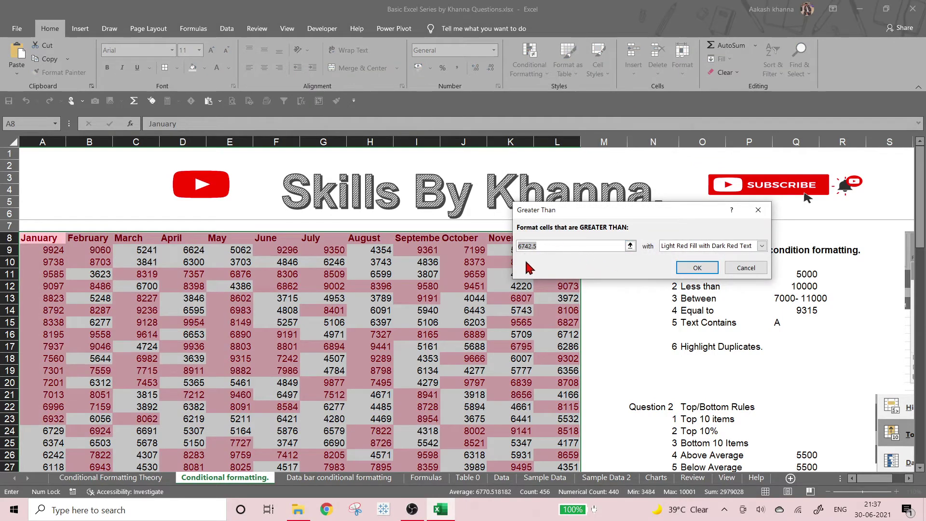
type("50")
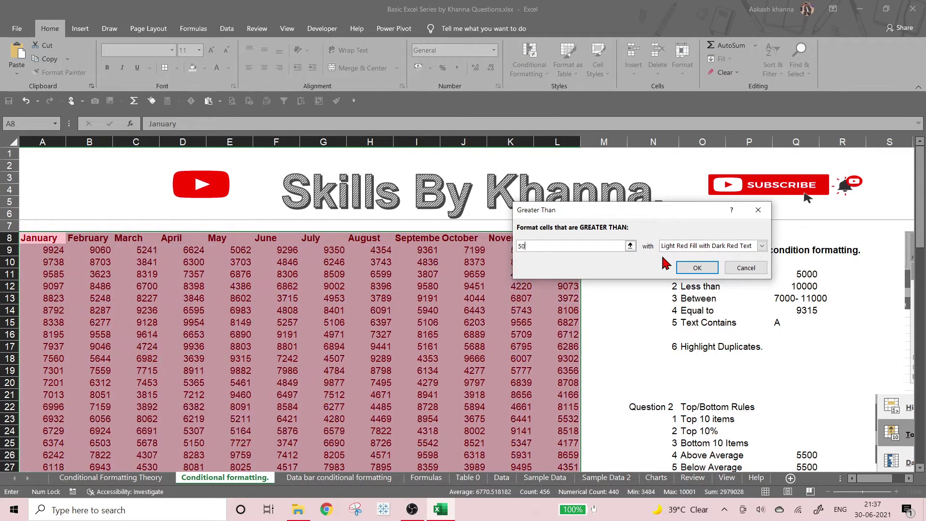
type("00")
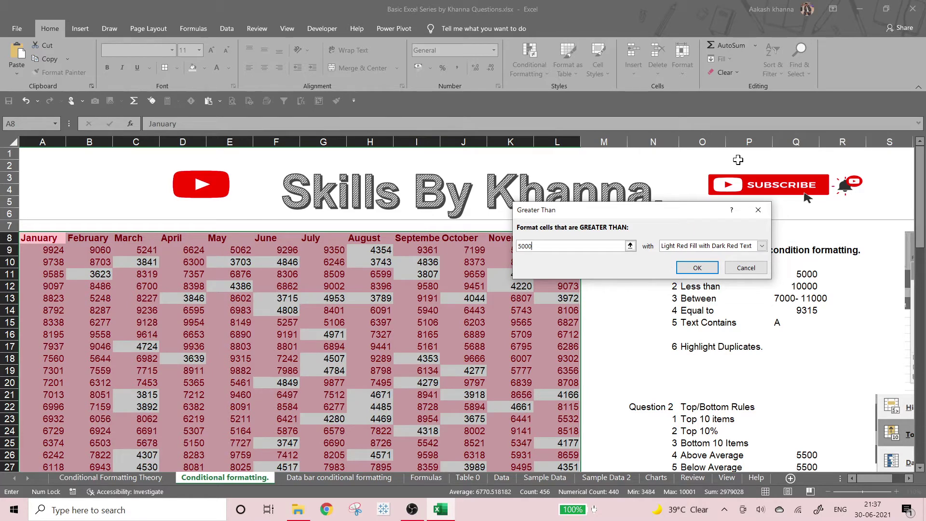
left_click(762, 246)
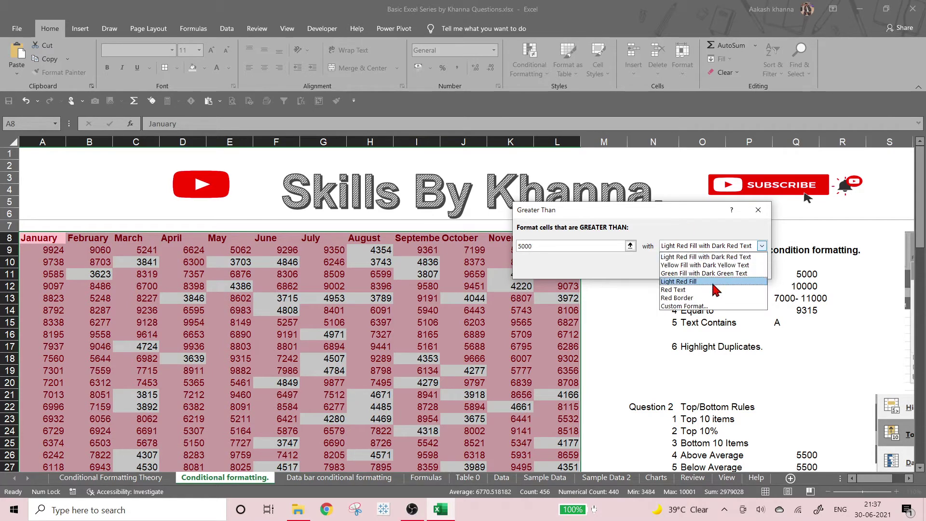
left_click(706, 307)
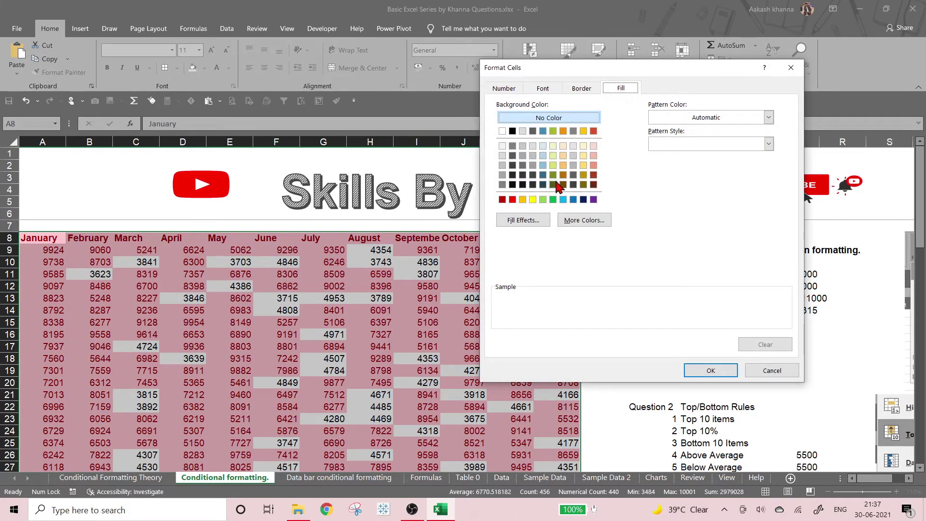
Try a solid light green fill and compare the gradient shading styles from Horizontal to From center in the fill effects.
left_click(552, 165)
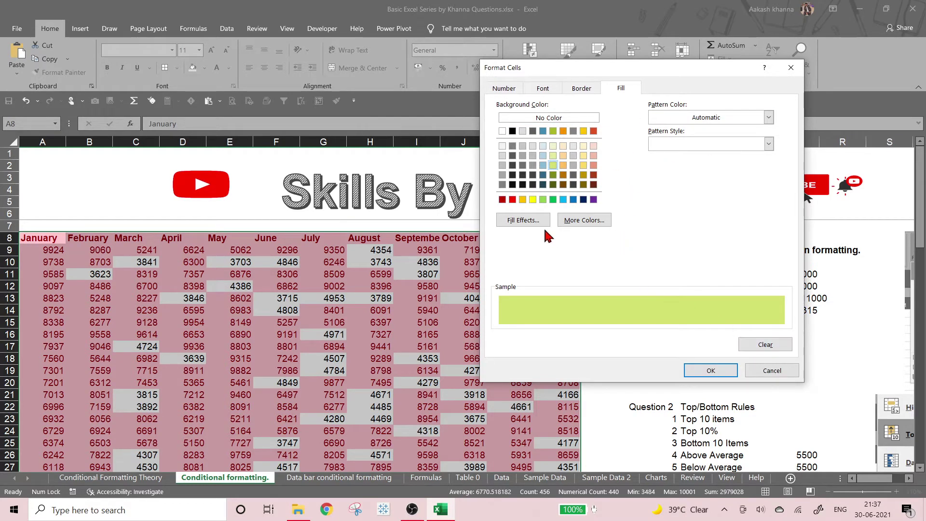
left_click(525, 222)
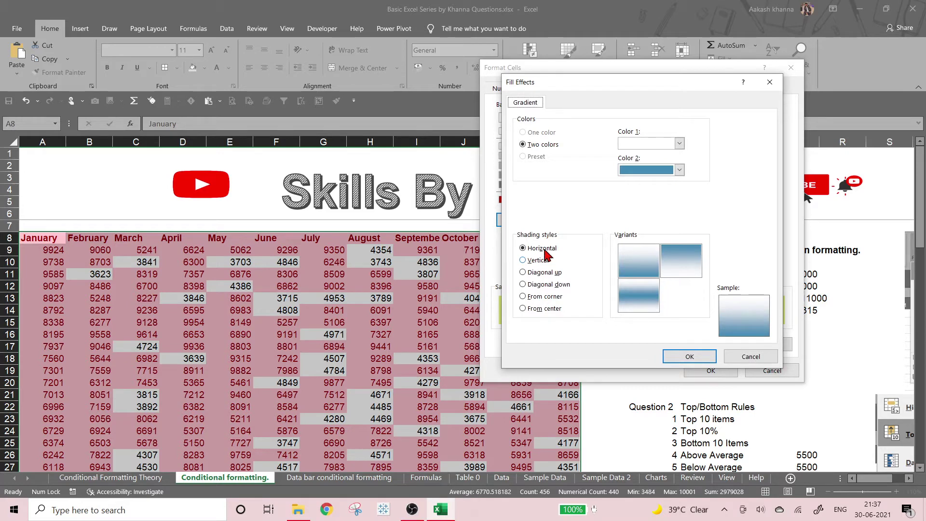
left_click(548, 275)
left_click(549, 298)
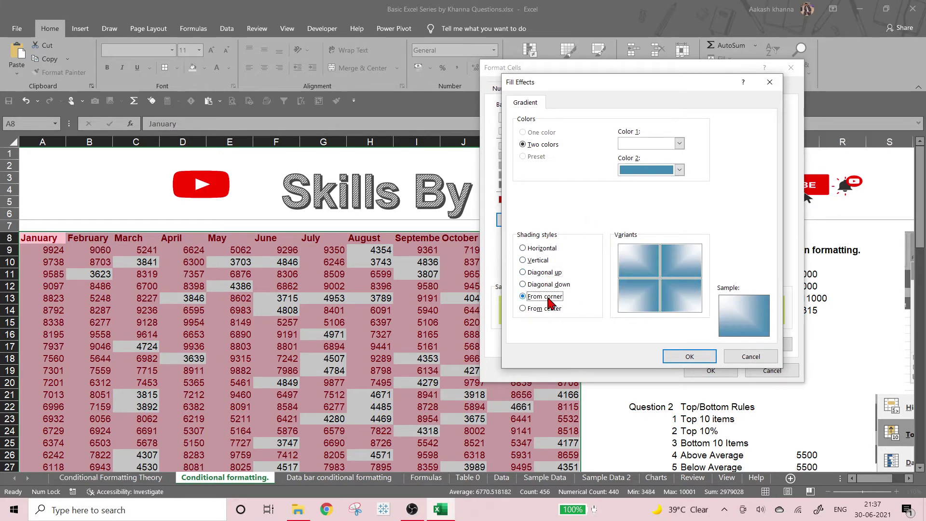
left_click(540, 272)
left_click(536, 248)
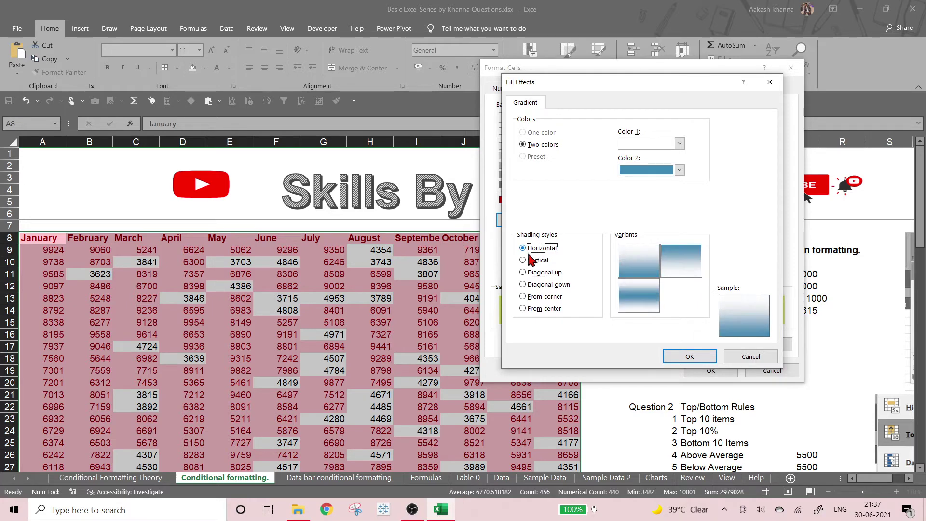
left_click(531, 268)
left_click(530, 272)
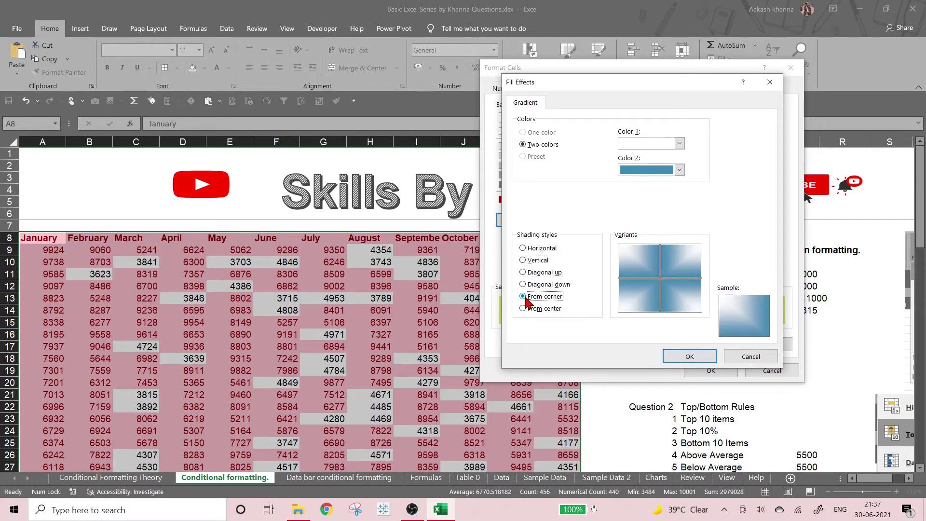
left_click(526, 249)
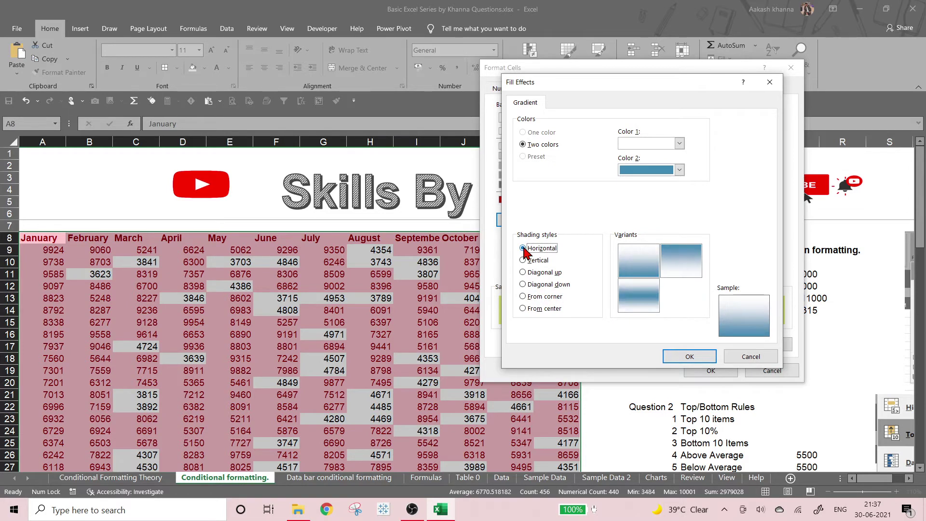
left_click(524, 263)
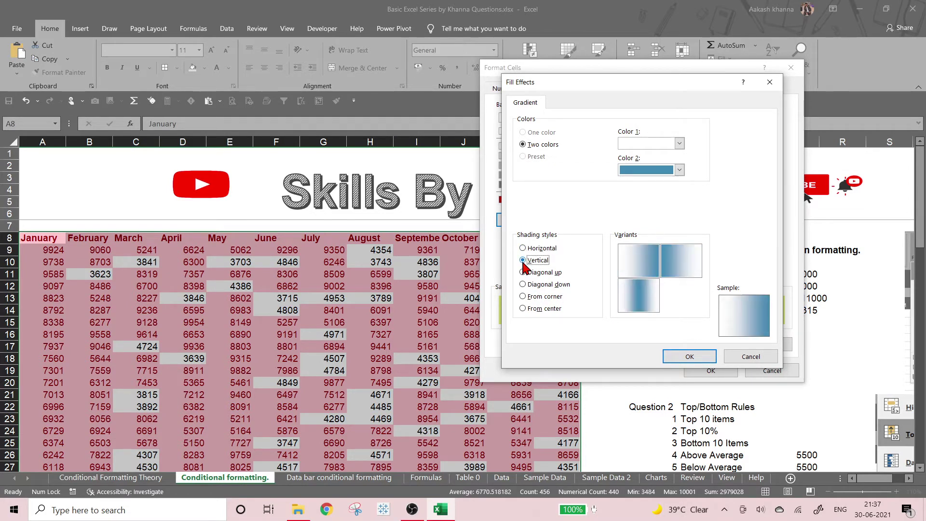
left_click(524, 272)
left_click(524, 285)
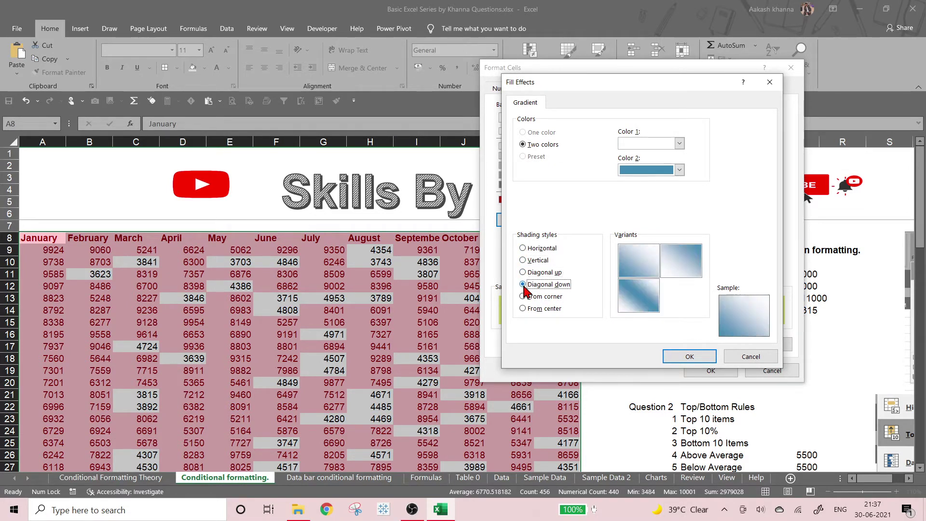
left_click(524, 309)
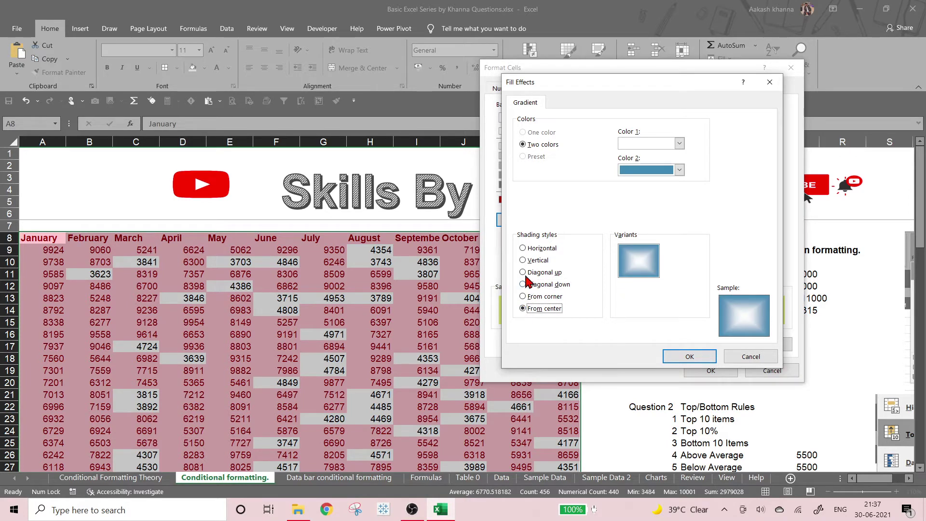
Try a horizontal white-to-blue gradient and solid light and dark green fills for the rule's format.
left_click(523, 249)
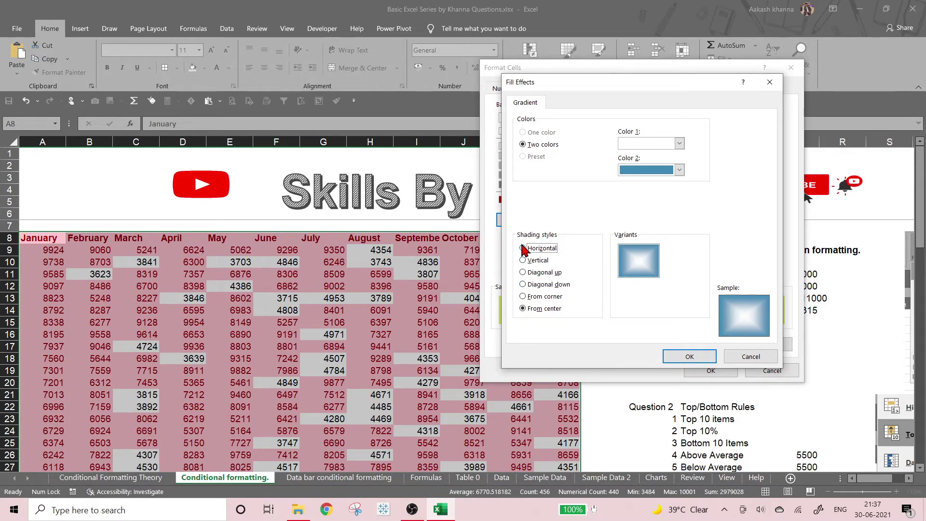
left_click(642, 147)
left_click(640, 145)
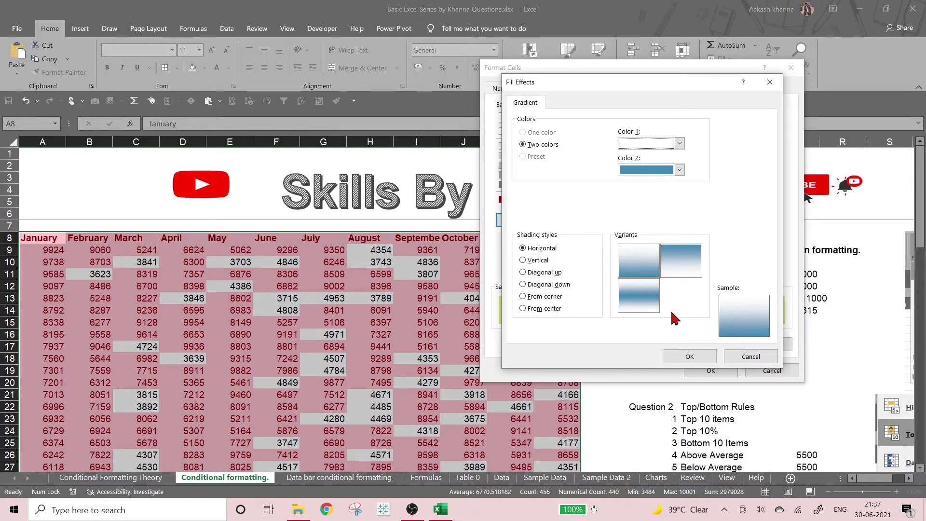
left_click(696, 359)
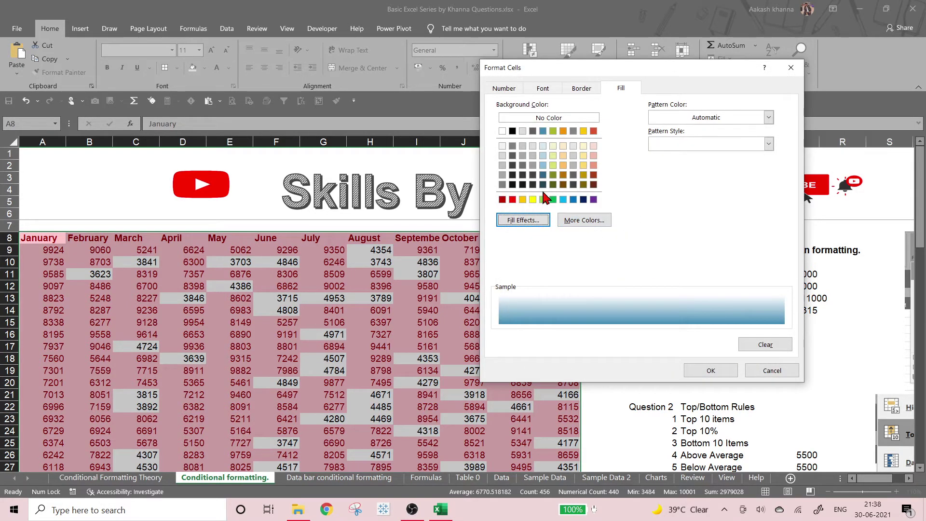
left_click(552, 166)
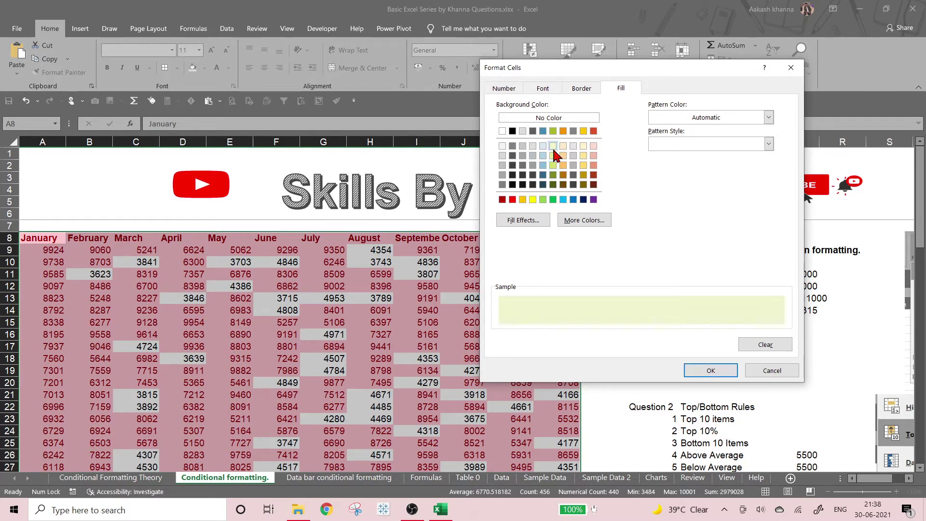
left_click(552, 184)
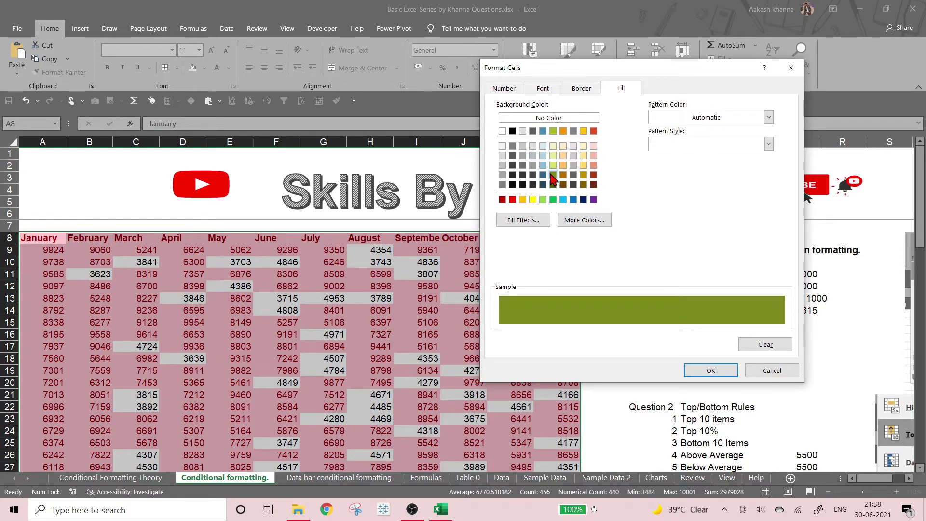
Give the rule a horizontal two-color gradient fill with light green as Color 2, and apply the Greater Than rule.
left_click(536, 222)
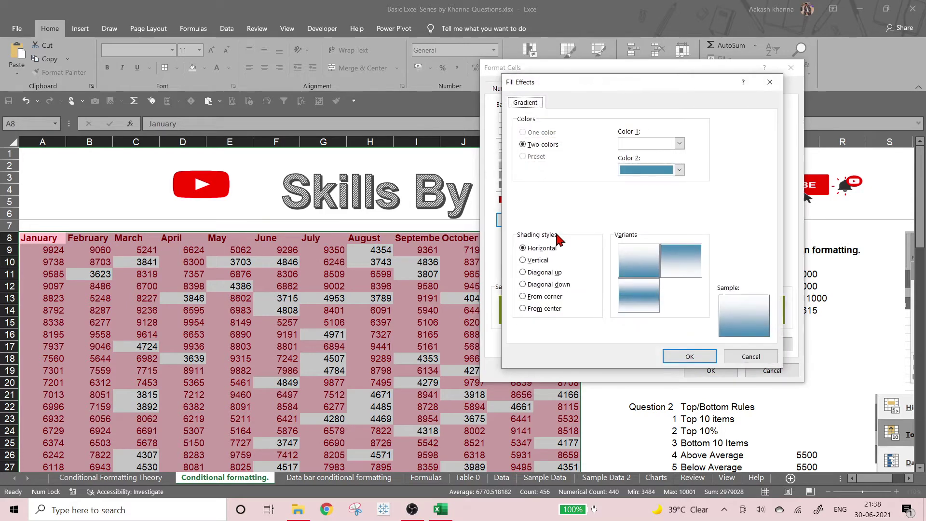
left_click(646, 173)
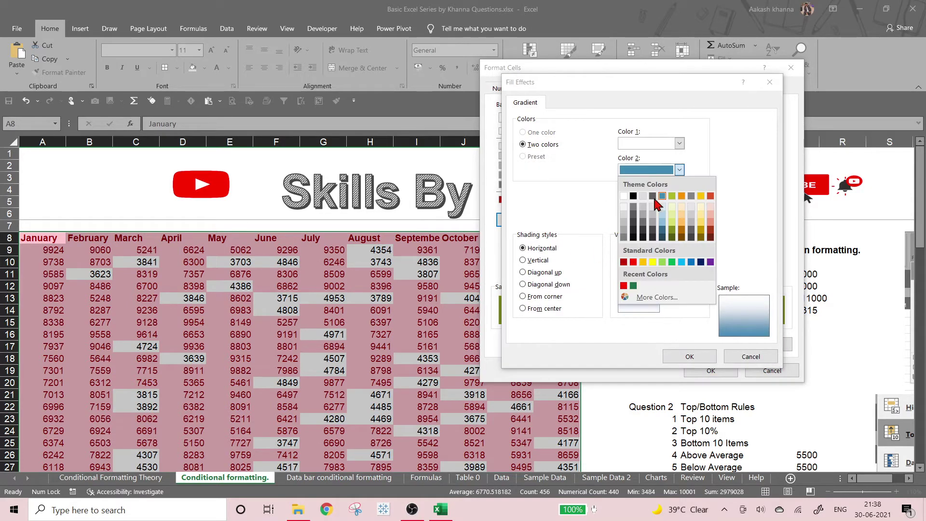
left_click(672, 224)
left_click(695, 355)
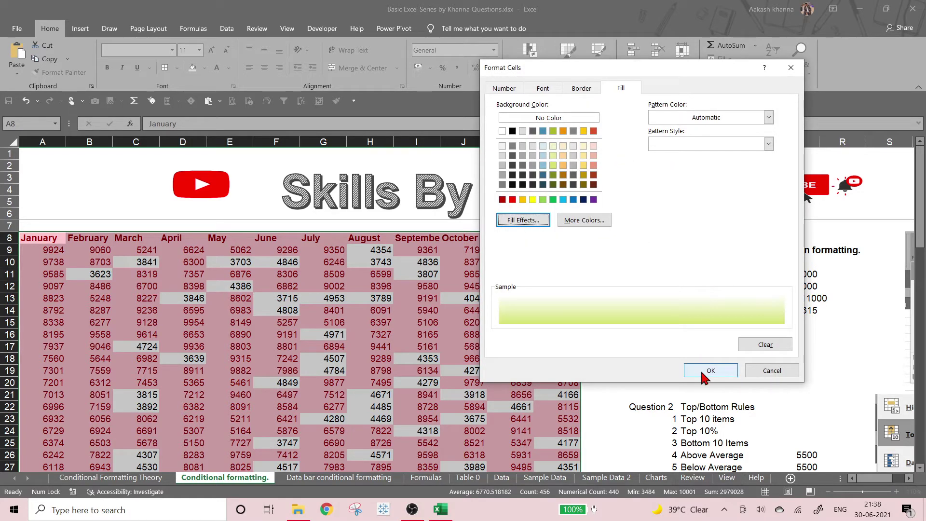
left_click(702, 370)
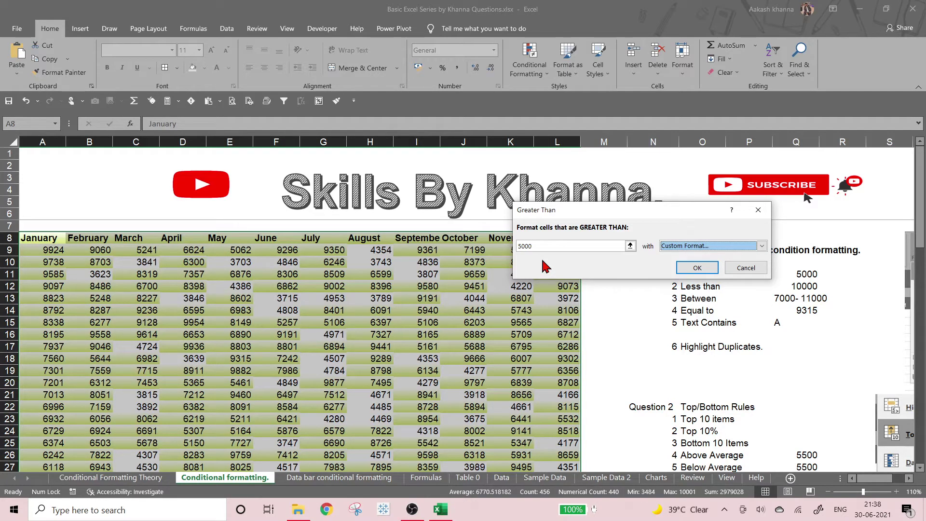
left_click(684, 268)
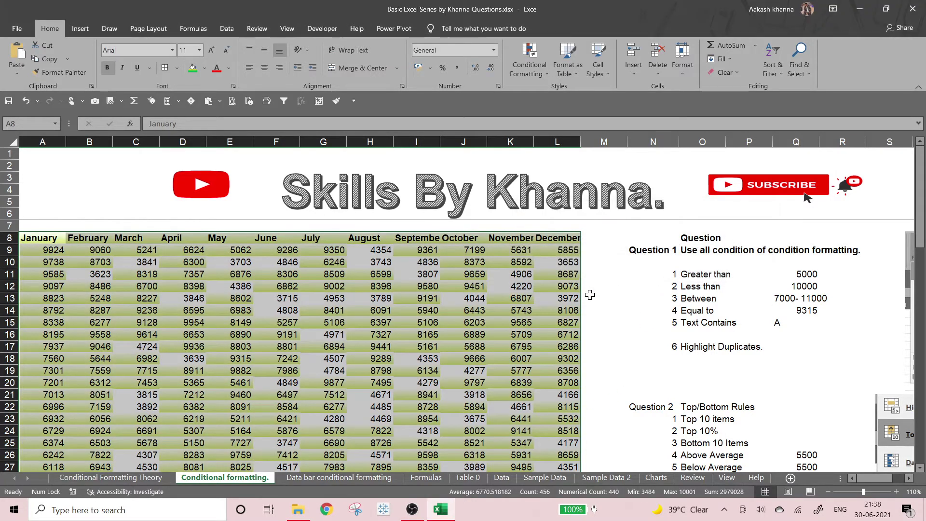
Look over the green highlighting across the monthly table and reselect A8:L45.
left_click(596, 287)
scroll(29, 260, "down", 2)
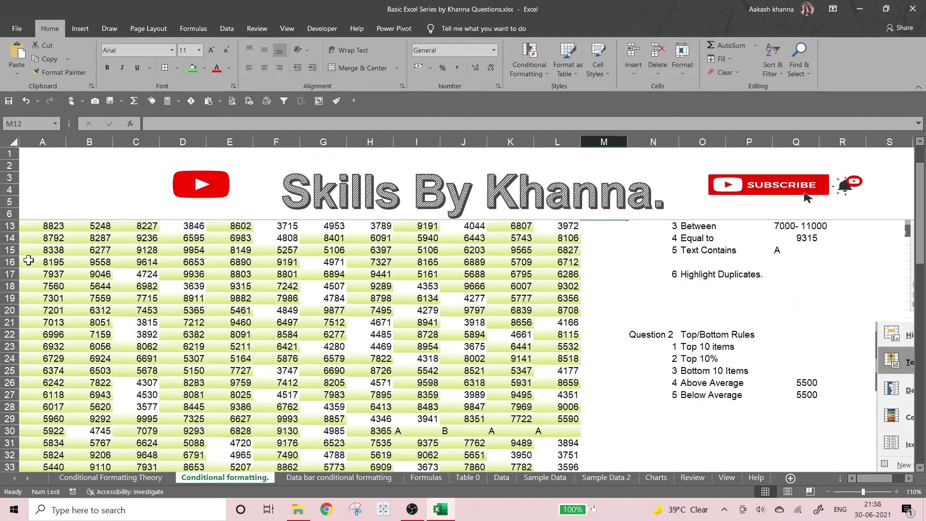
scroll(29, 261, "up", 2)
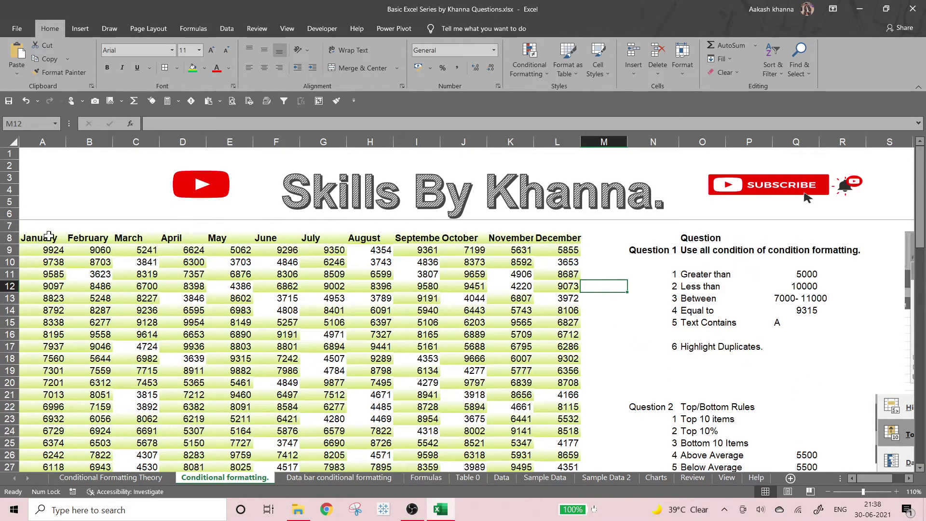
left_click_drag(49, 236, 558, 447)
scroll(558, 447, "up", 7)
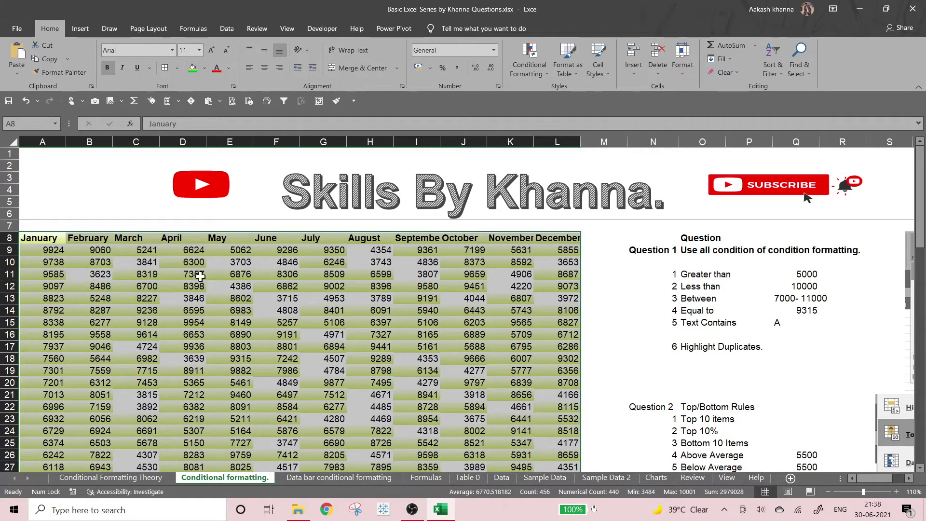
Change the range of the Cell Value > 5000 rule to =$A$9:$L$45 so the header row is excluded.
left_click(140, 238)
left_click(41, 251)
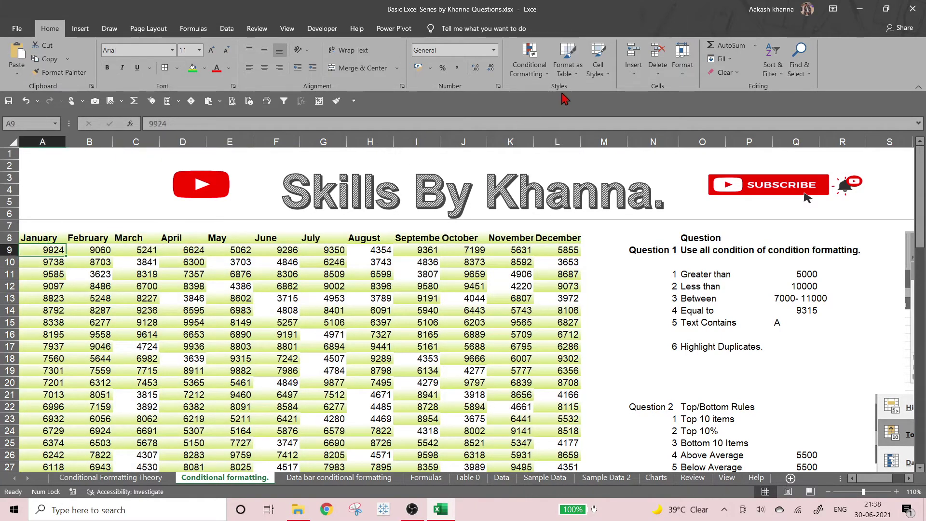
left_click(530, 65)
left_click(552, 245)
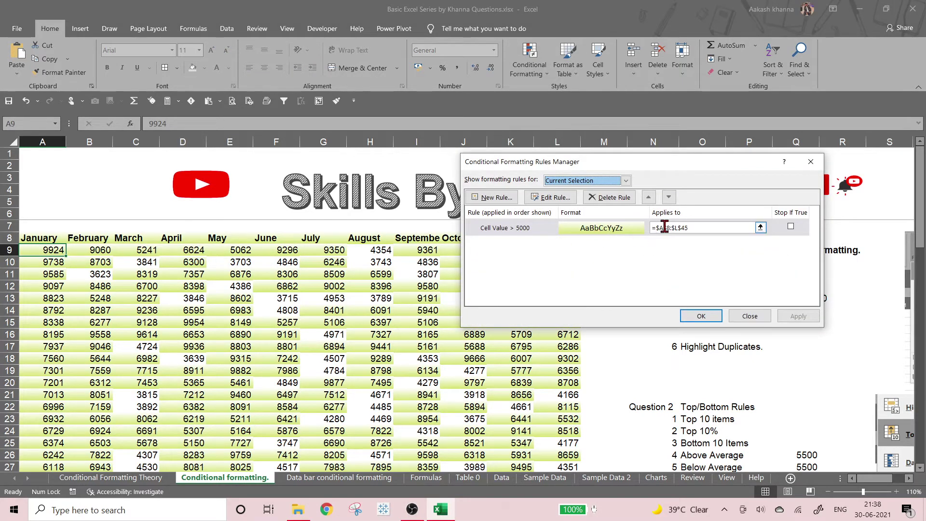
left_click(666, 227)
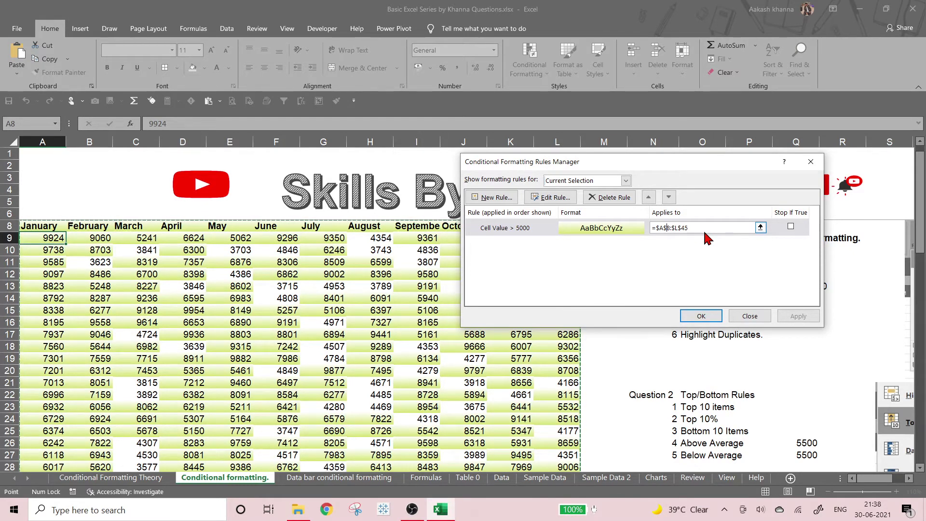
key("Delete")
type("9")
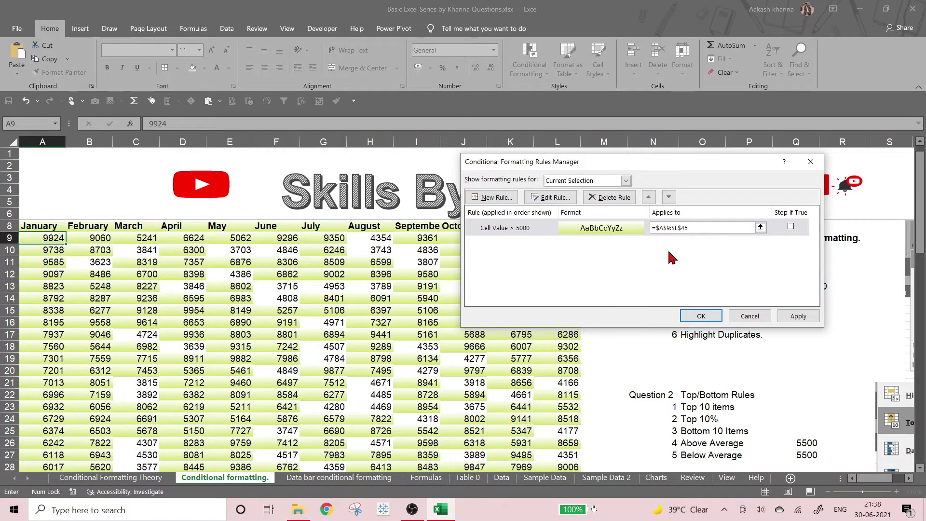
left_click(701, 316)
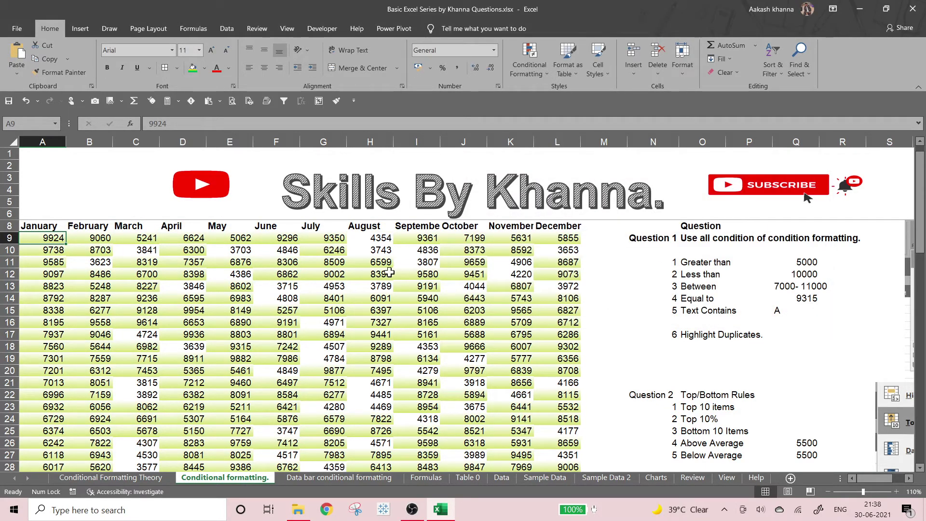
Check the highlighting from the month headers in row 8 down to the last data row 45.
scroll(388, 270, "down", 2)
scroll(369, 254, "up", 3)
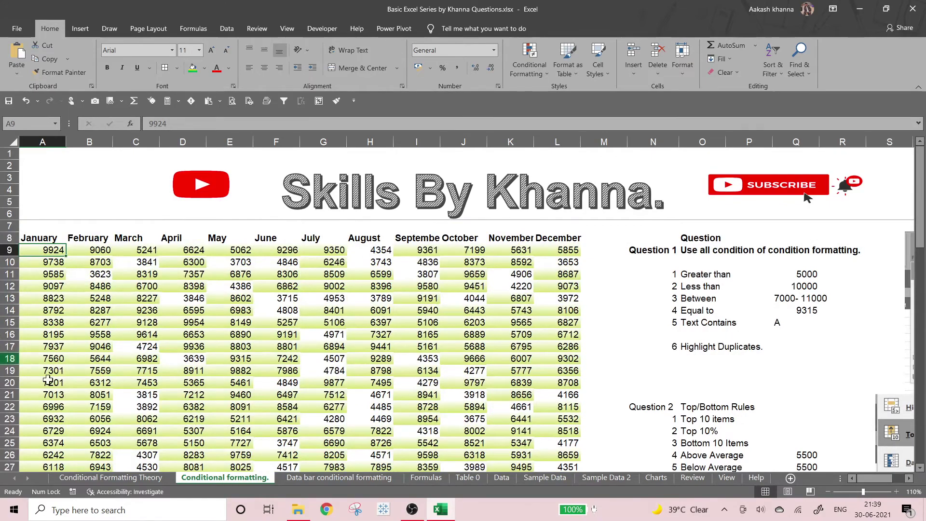
scroll(145, 348, "down", 3)
scroll(266, 313, "down", 3)
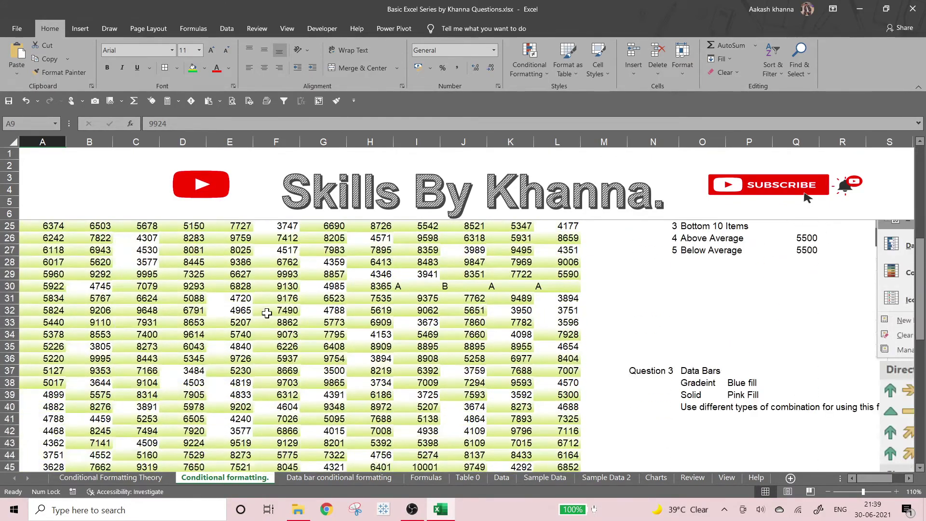
Start a Less Than highlighting rule on cell A9 with 5000 as the threshold.
scroll(267, 313, "down", 4)
scroll(263, 318, "up", 5)
scroll(299, 320, "up", 5)
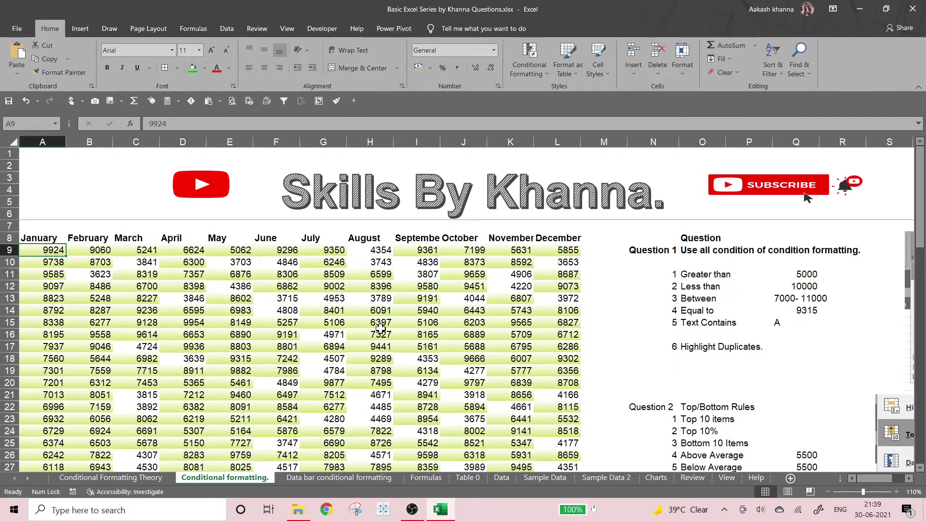
scroll(369, 332, "down", 8)
scroll(368, 335, "up", 6)
scroll(367, 335, "up", 2)
left_click(530, 67)
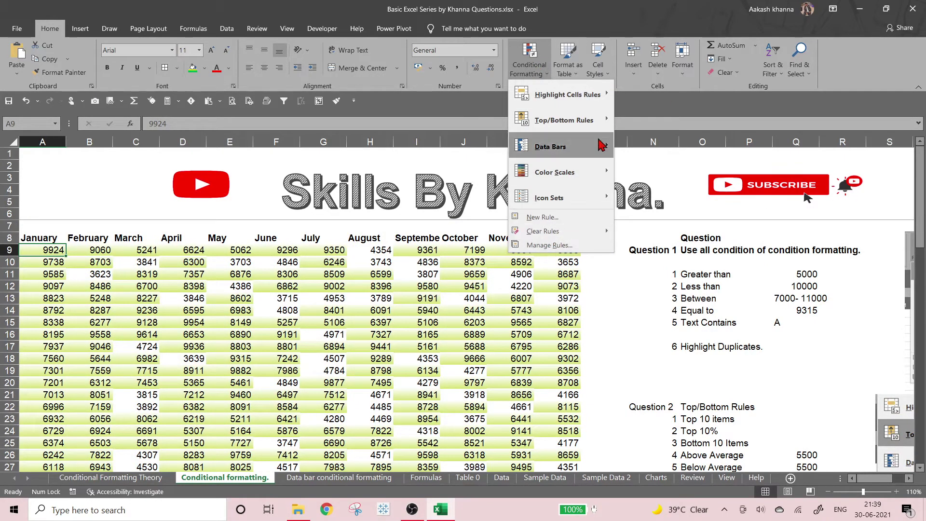
mouse_move(581, 99)
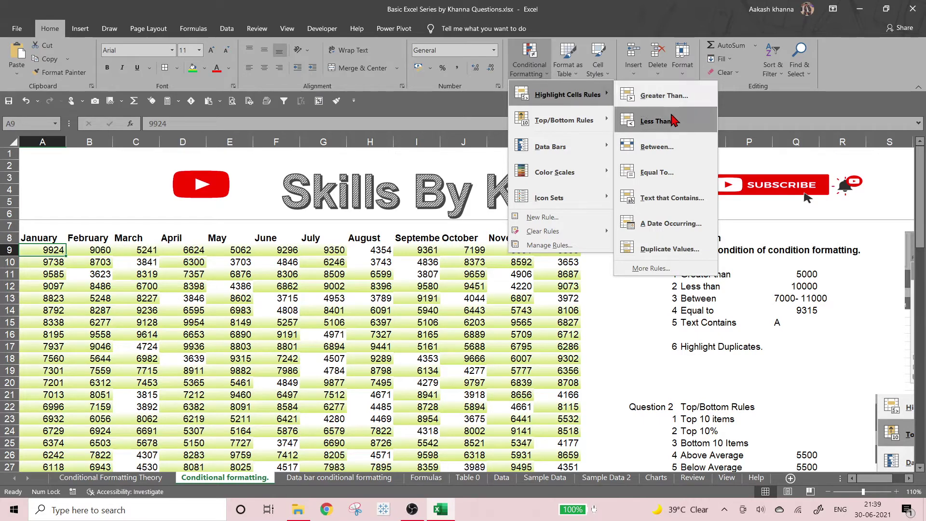
left_click(659, 121)
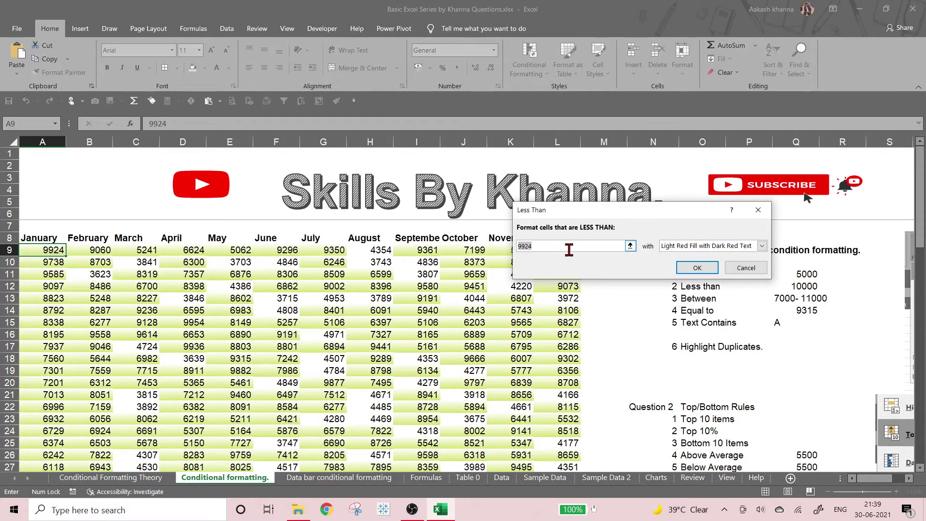
type("5000")
Give the Less Than rule on A9 a custom solid red fill and apply it.
left_click(718, 246)
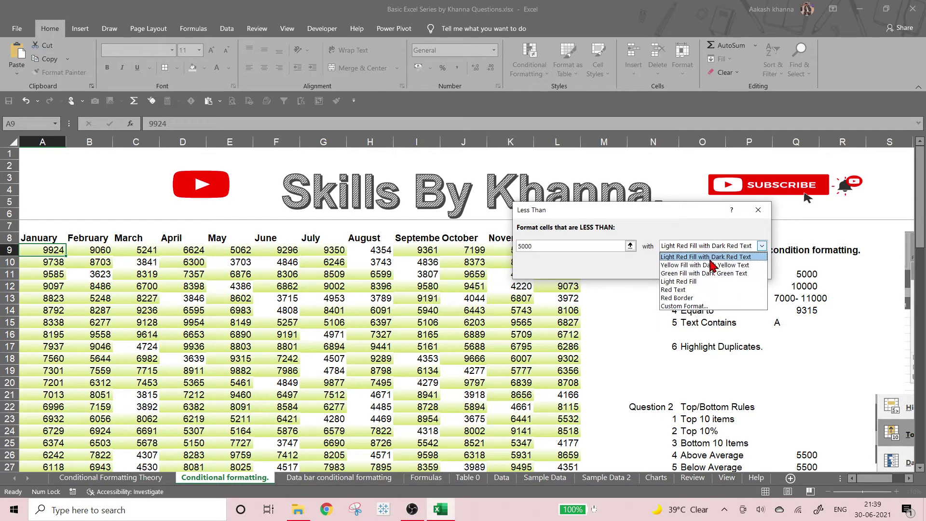
left_click(690, 307)
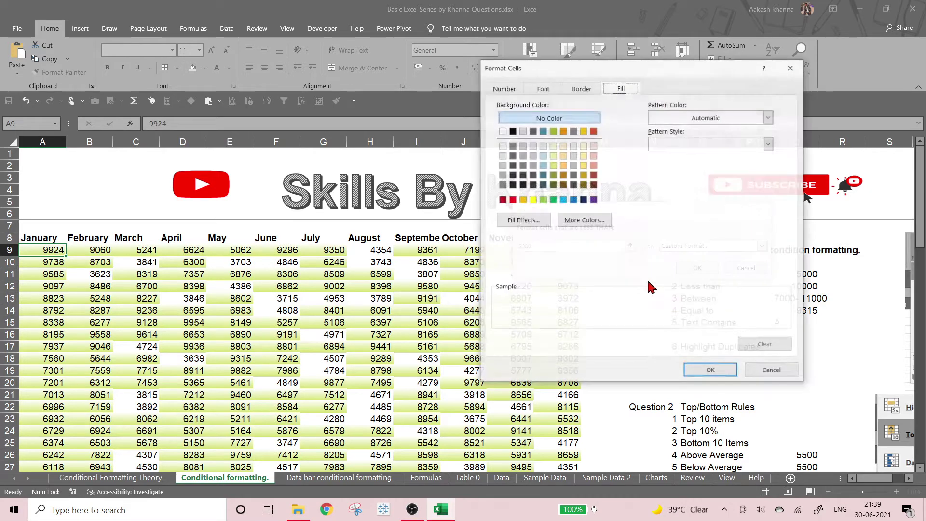
left_click(512, 199)
left_click(711, 371)
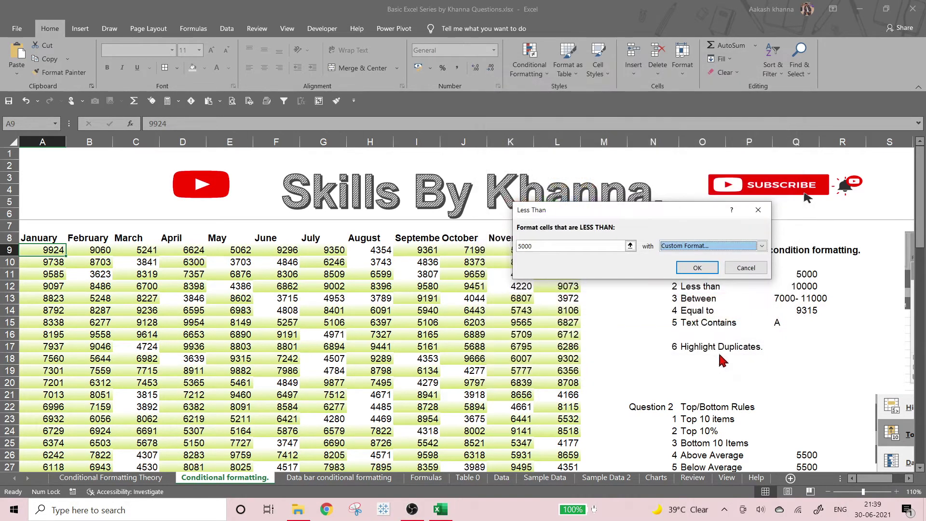
left_click(703, 261)
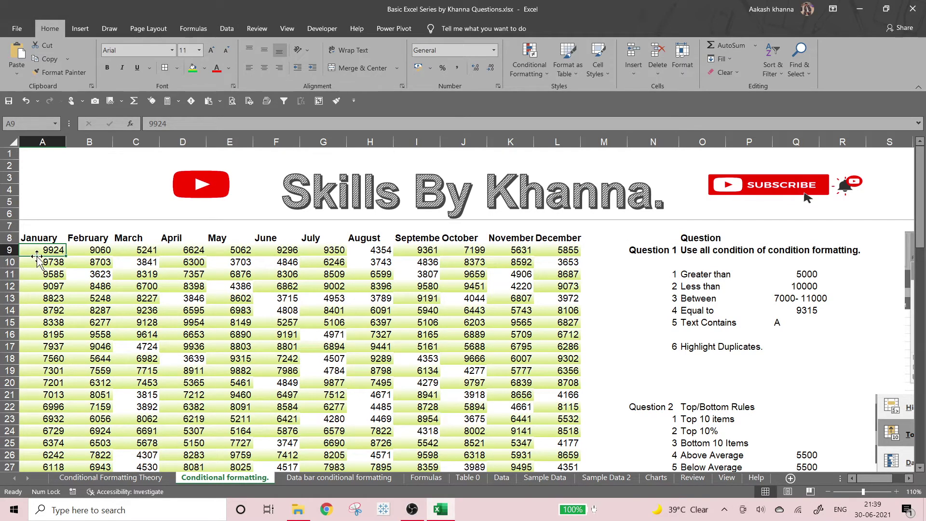
Select the monthly data A9:L45 and set up a Less Than highlighting rule with 5000 as the threshold.
key("ctrl+shift+Down")
key("ctrl+shift+Right")
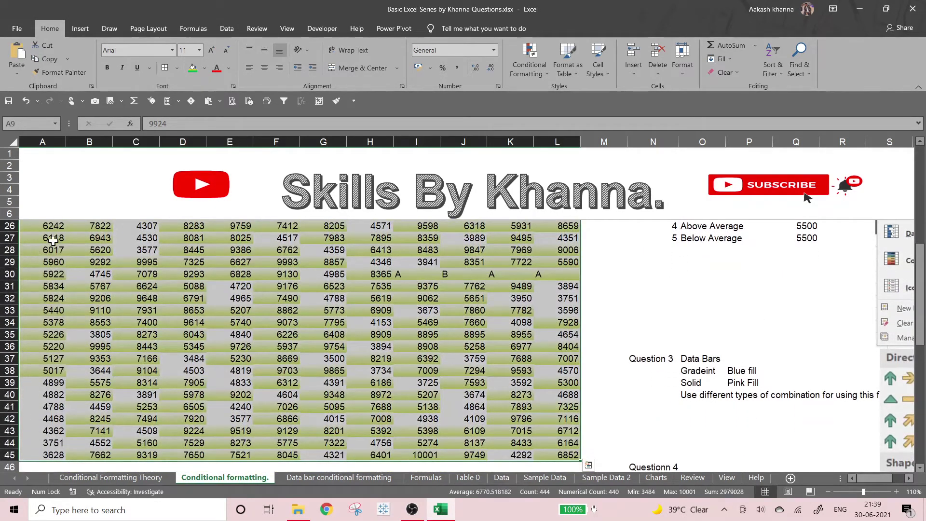
left_click(528, 68)
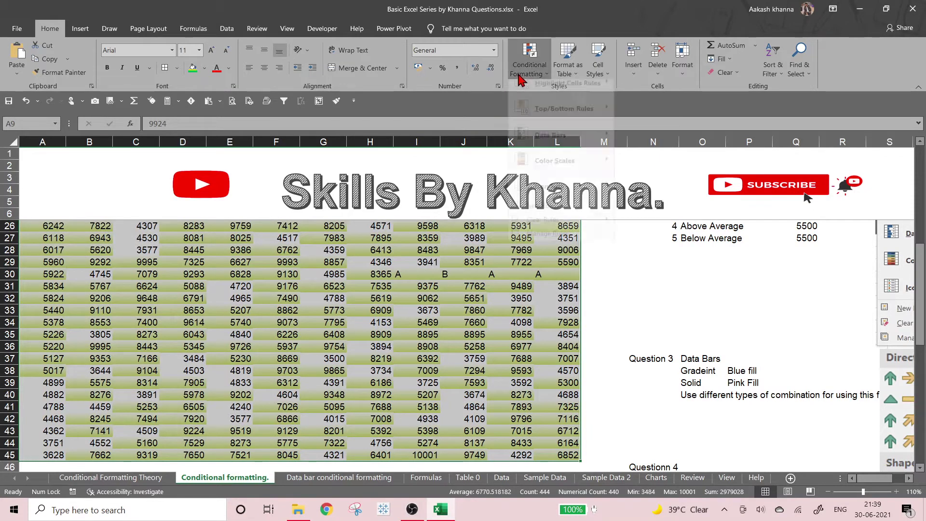
mouse_move(585, 96)
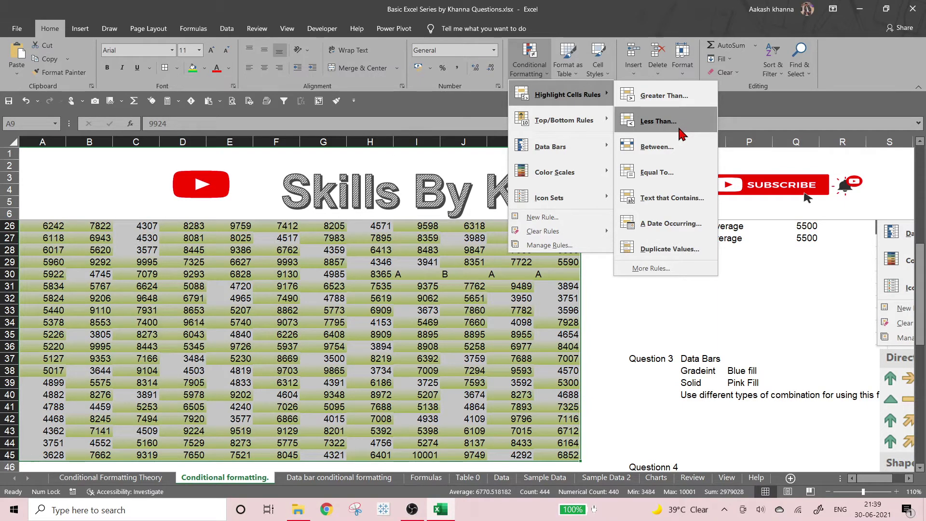
left_click(681, 130)
type("50")
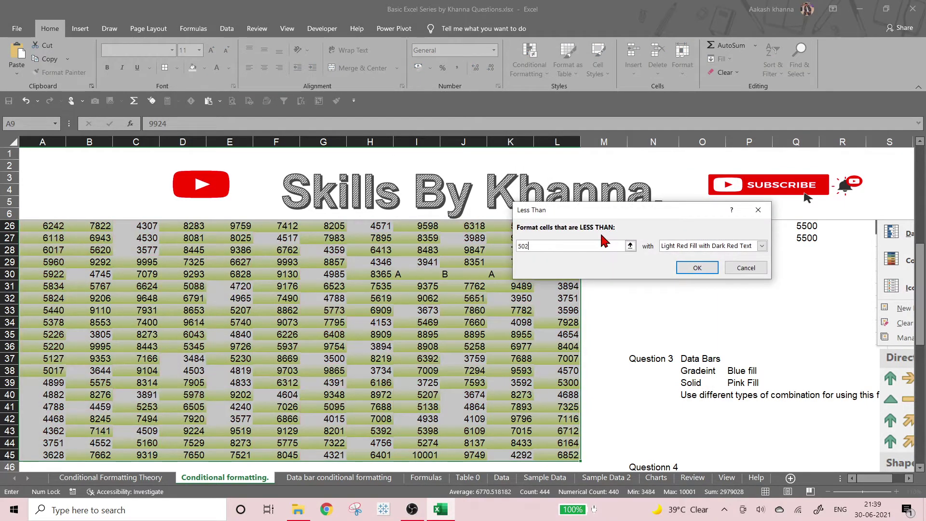
type("00")
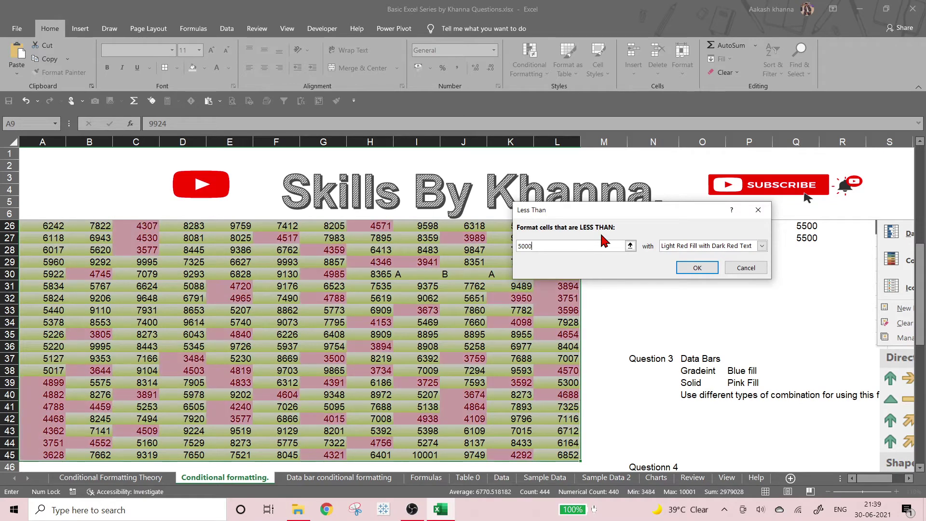
Give the Less Than rule a custom solid light red theme fill, apply it to the monthly data, and deselect the range.
left_click(703, 246)
left_click(684, 306)
left_click(513, 200)
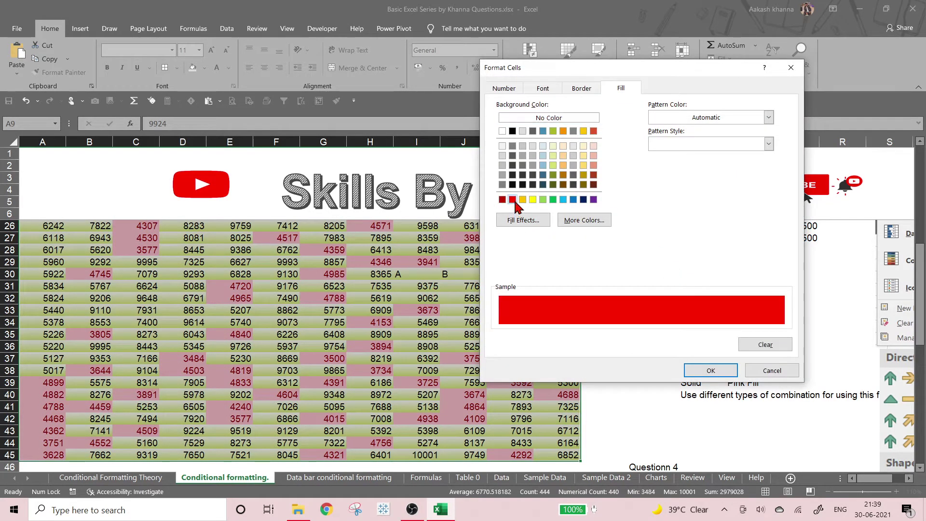
left_click(593, 165)
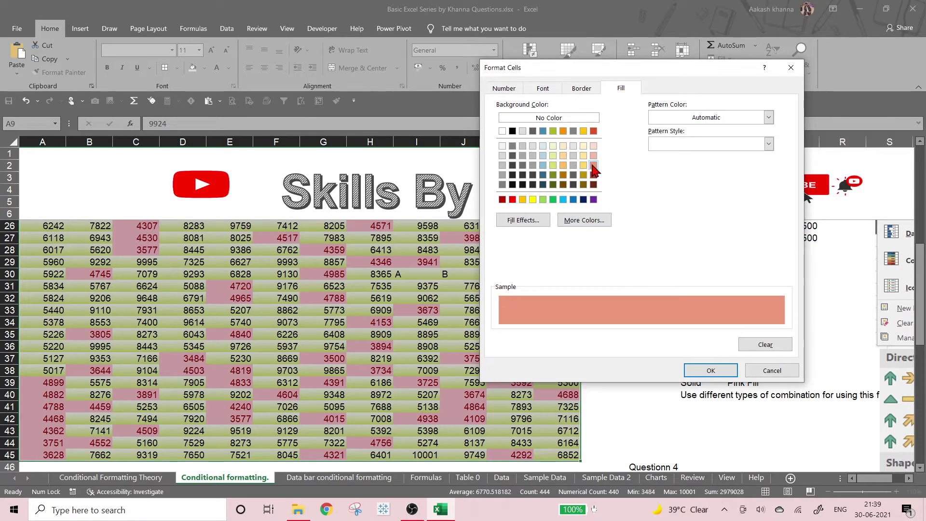
left_click(710, 370)
left_click(697, 267)
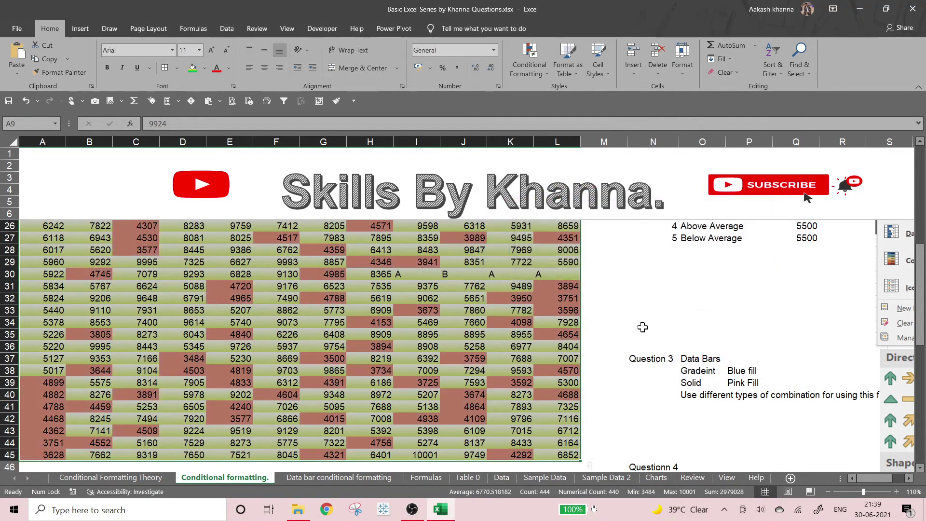
scroll(641, 328, "up", 6)
left_click(641, 333)
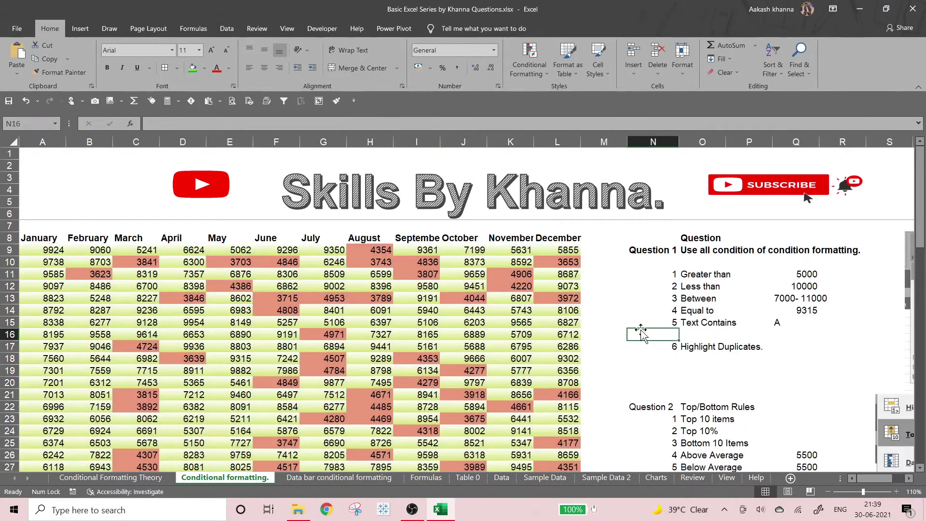
Test the boundary of both rules by entering 5000 in cell A43 and replacing it with 5001.
scroll(140, 310, "down", 6)
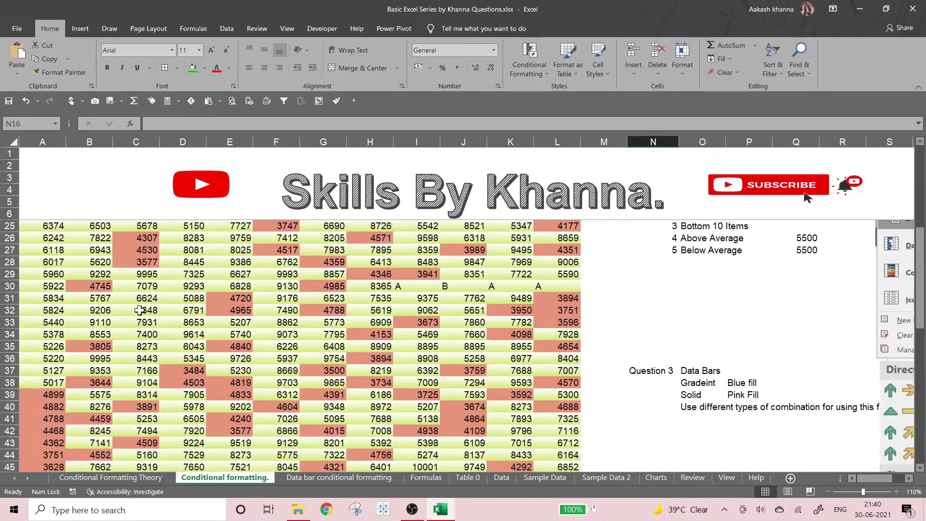
scroll(125, 329, "down", 4)
left_click(35, 303)
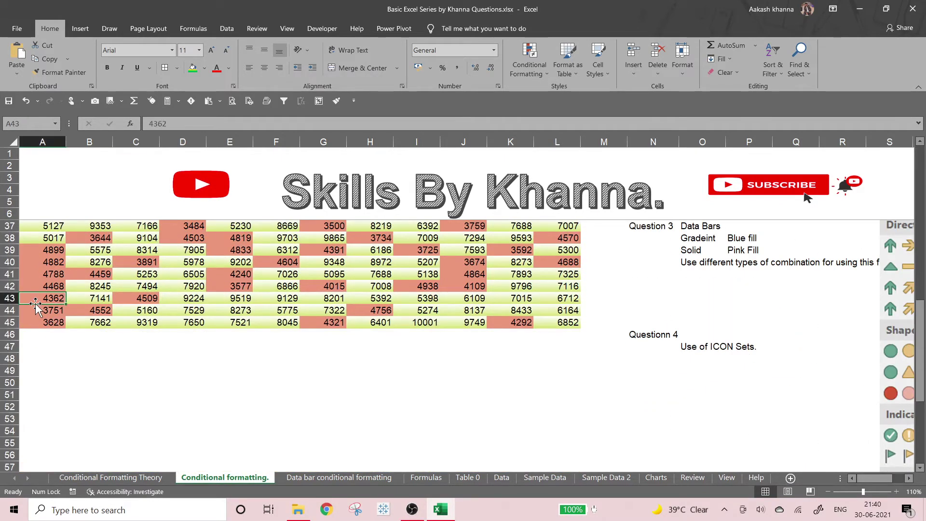
type("5000")
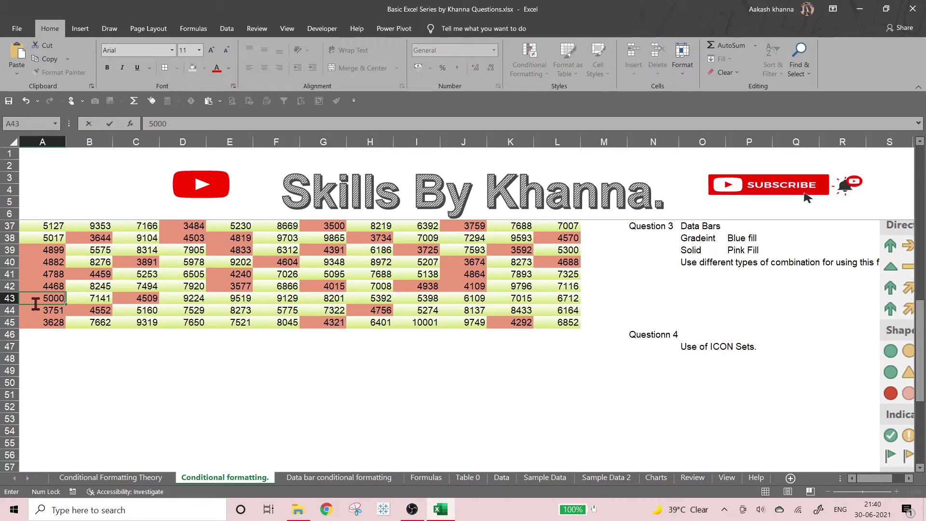
key("Return")
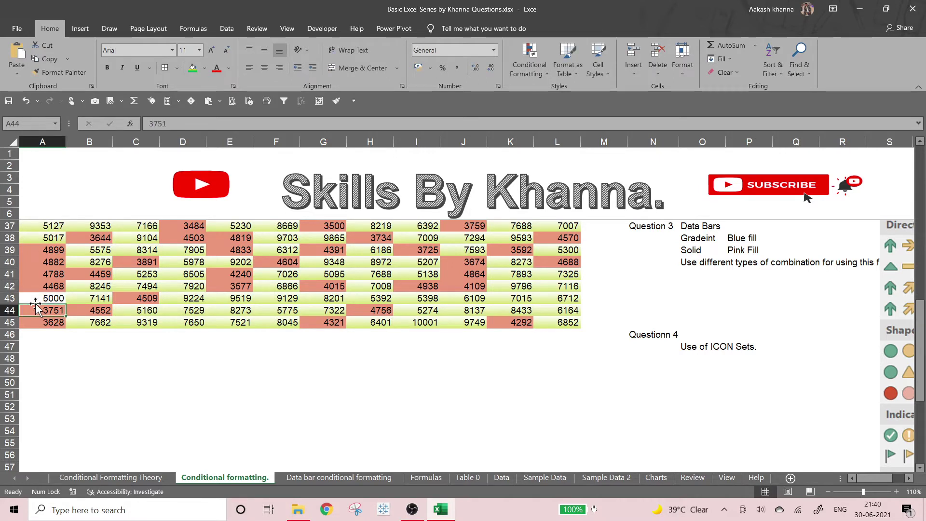
key("Up")
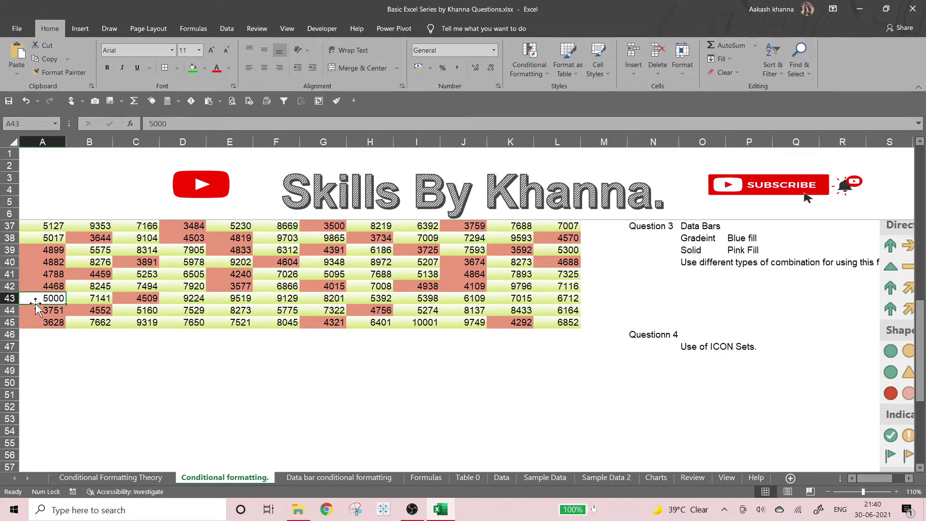
type("5")
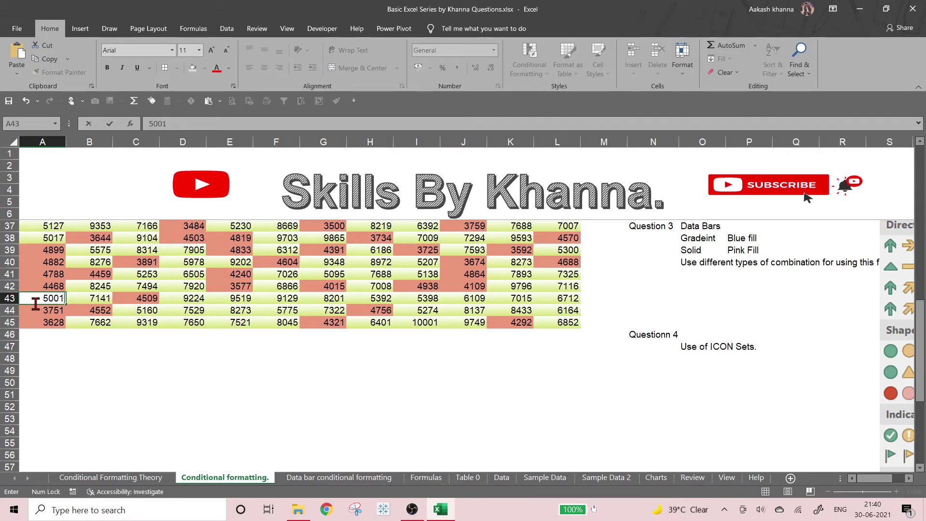
key("Return")
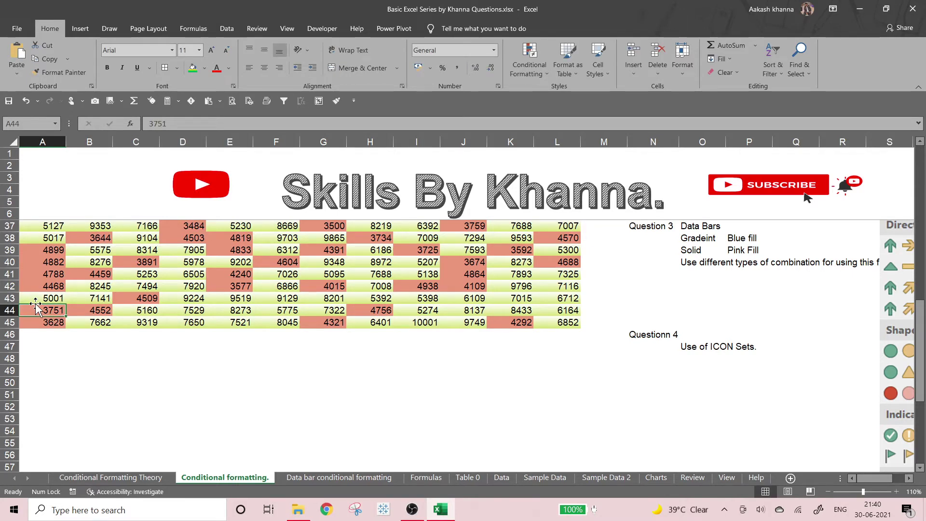
key("Up")
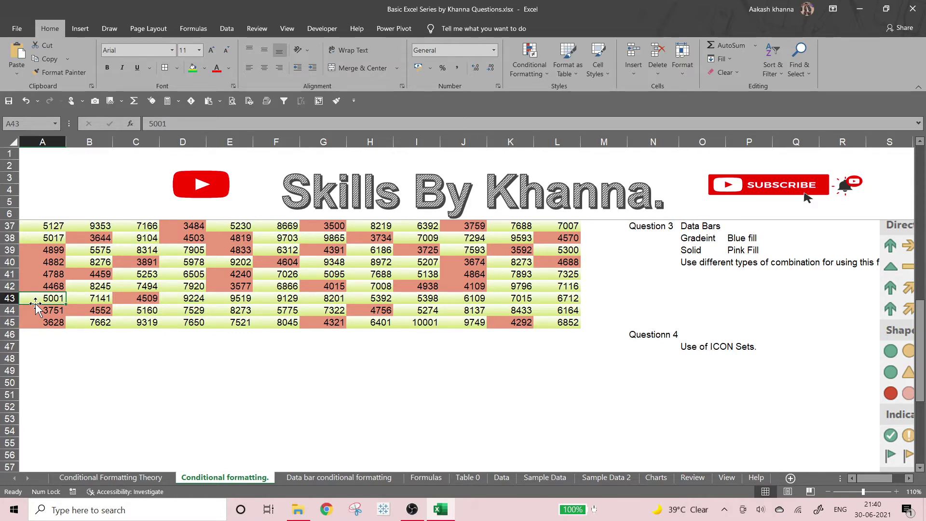
Clear the conditional formatting rules from the monthly data in A9:L45.
key("Up")
key("ctrl+Up")
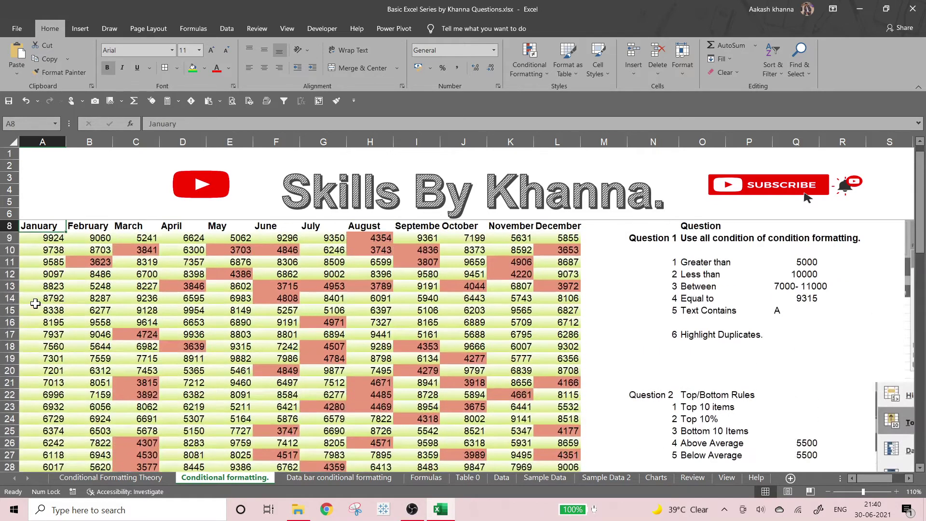
key("Down")
key("ctrl+shift+Right")
key("ctrl+shift+Down")
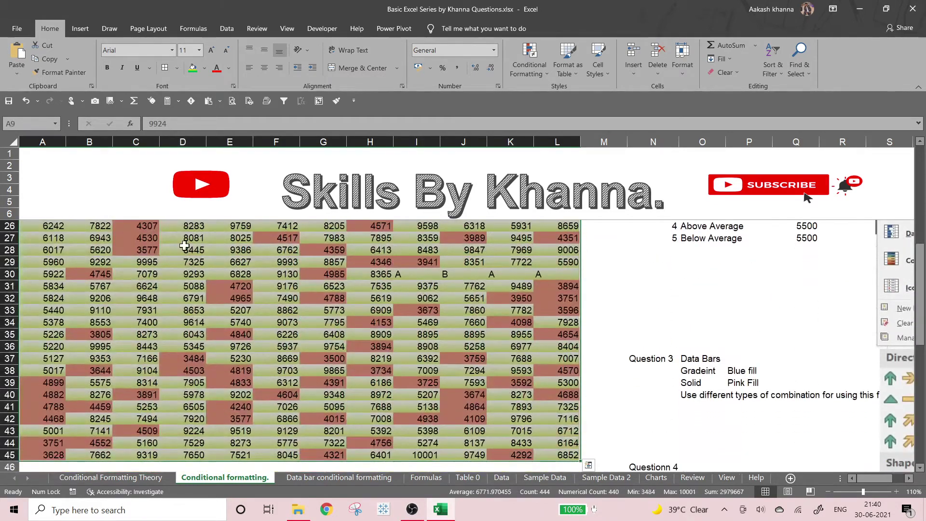
left_click(529, 68)
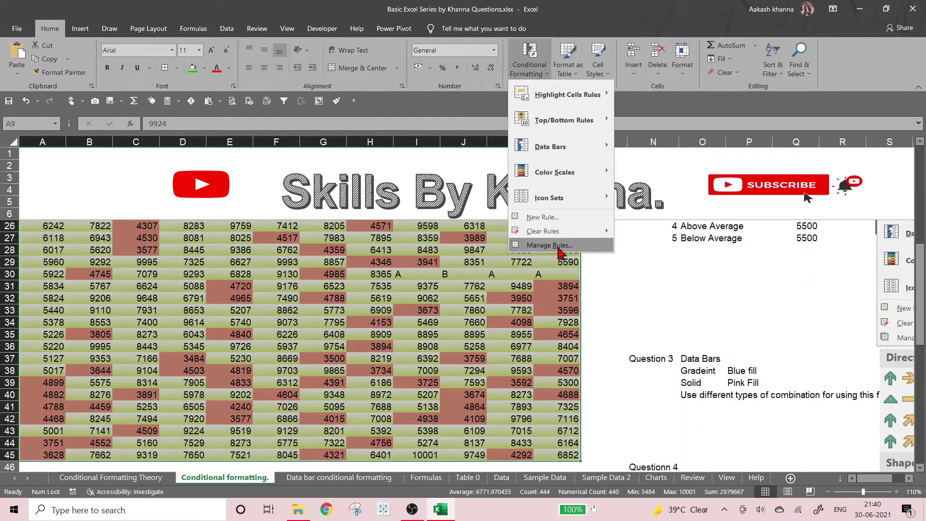
mouse_move(578, 231)
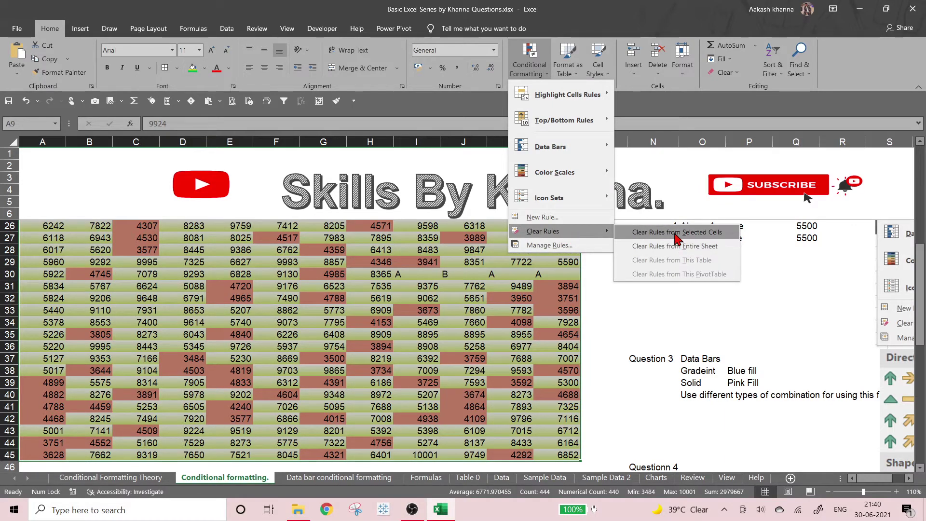
left_click(674, 233)
scroll(673, 233, "up", 3)
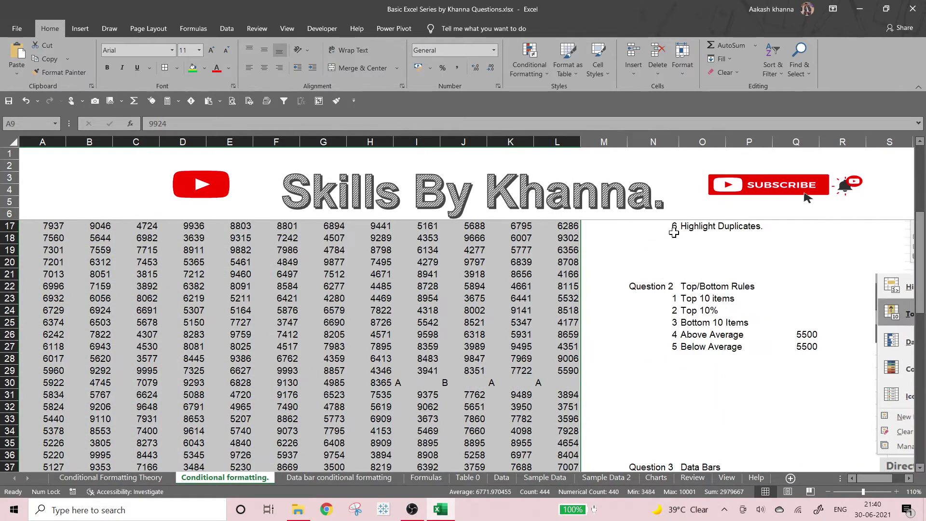
scroll(691, 316, "up", 3)
Mark the Greater than question in N11:Q11 as finished with bold text and a yellow fill.
left_click(704, 275)
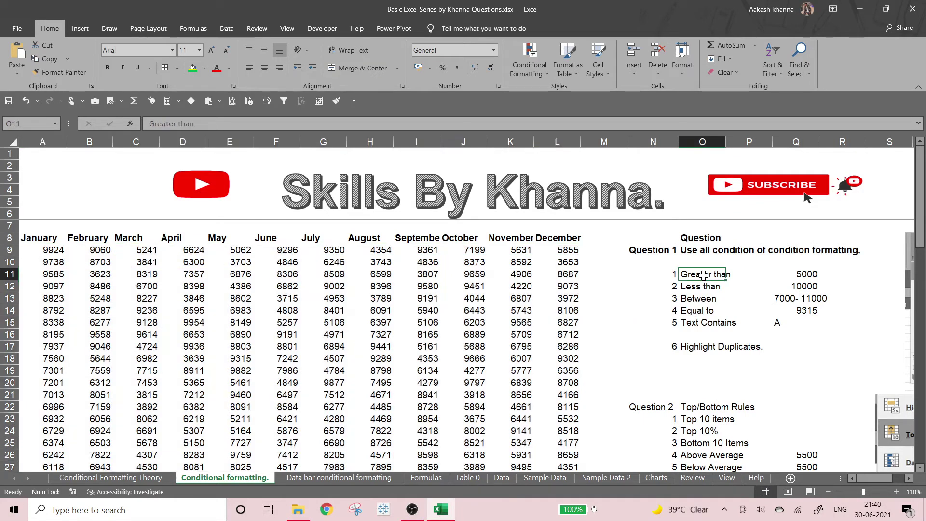
key("Left")
key("shift+Right")
key("shift+Right")
key("shift+Right")
key("shift+Right")
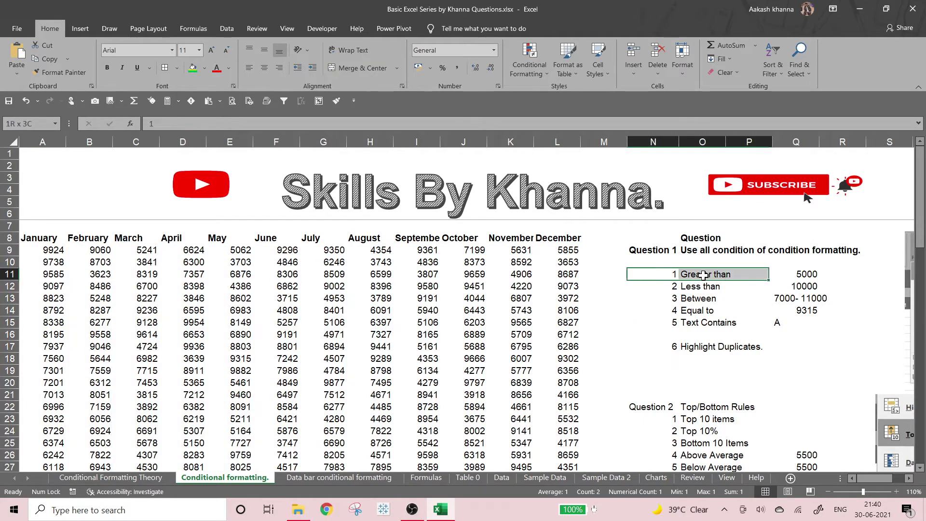
key("shift+Left")
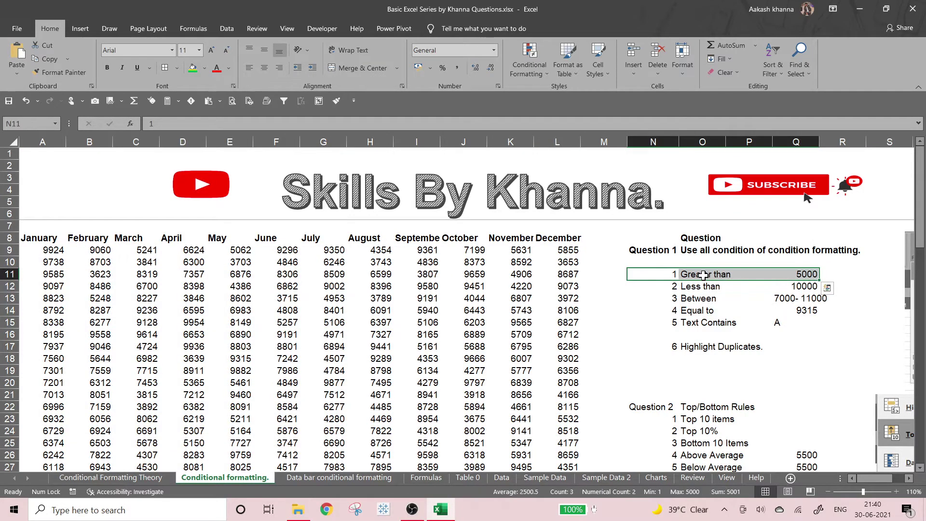
key("ctrl+b")
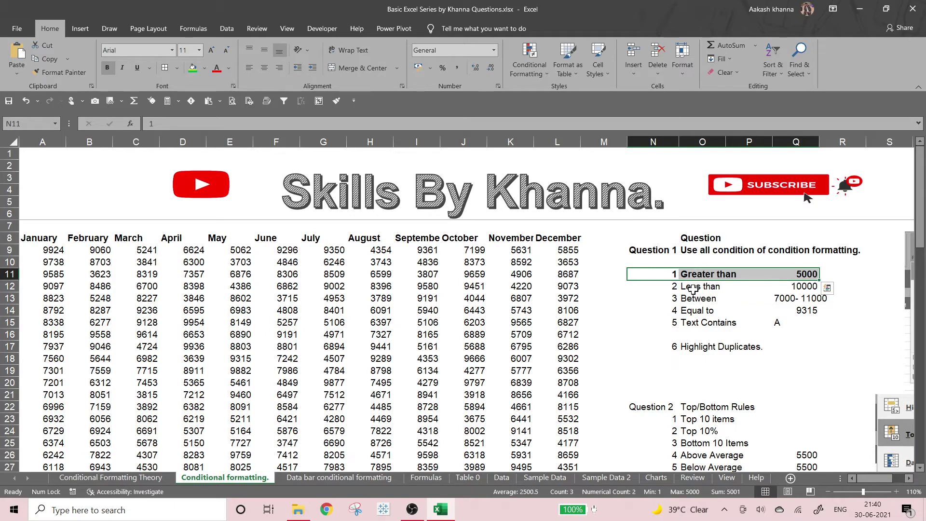
left_click(204, 73)
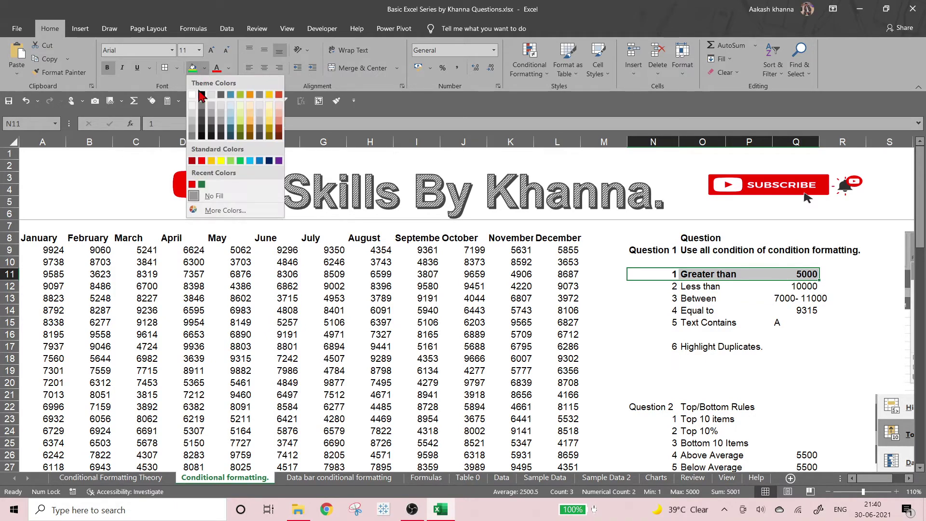
left_click(220, 163)
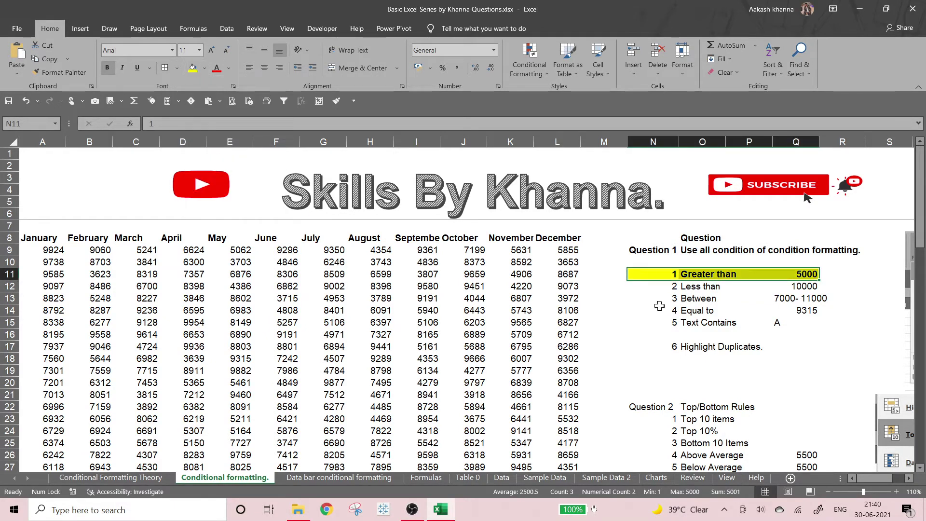
left_click(668, 288)
left_click_drag(668, 288, 803, 287)
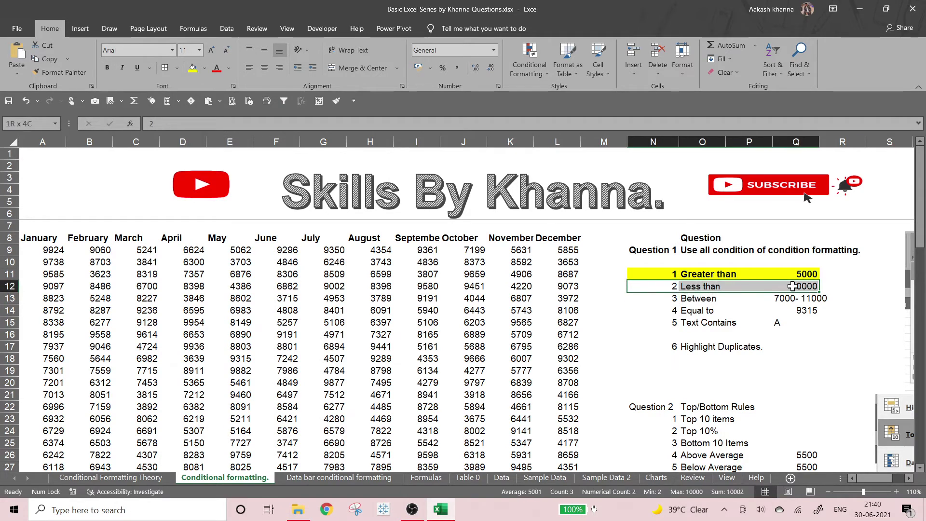
left_click(721, 298)
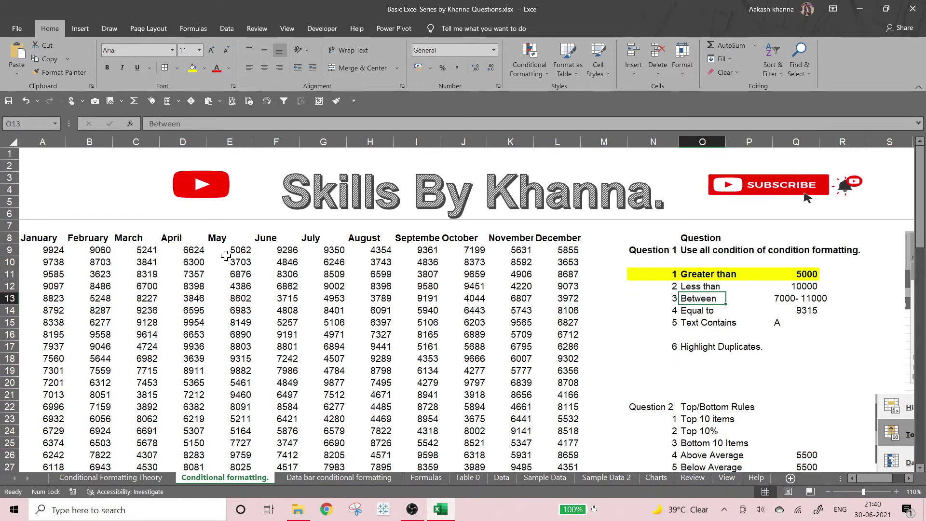
Select the monthly data A9:L45 and preview a Less Than highlighting rule with 10000 as the threshold.
left_click(38, 248)
key("ctrl+shift+Right")
key("ctrl+shift+Down")
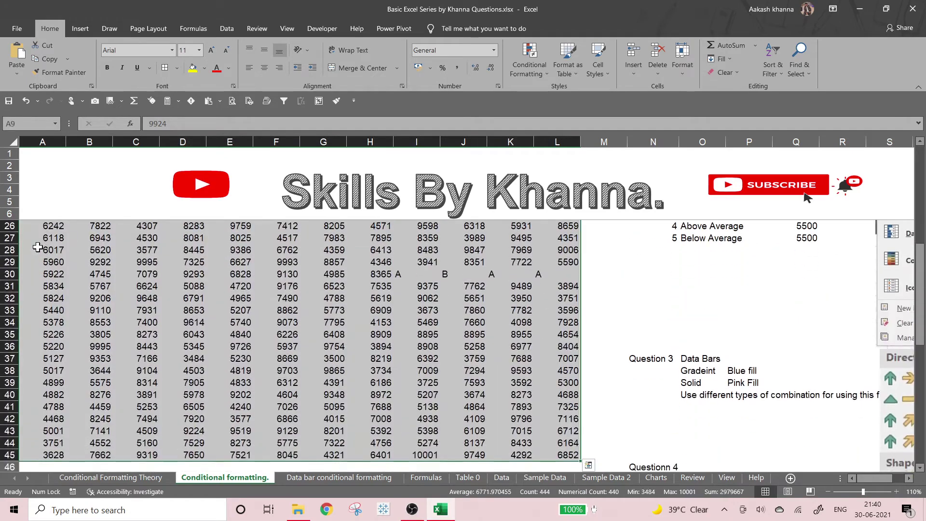
left_click(533, 70)
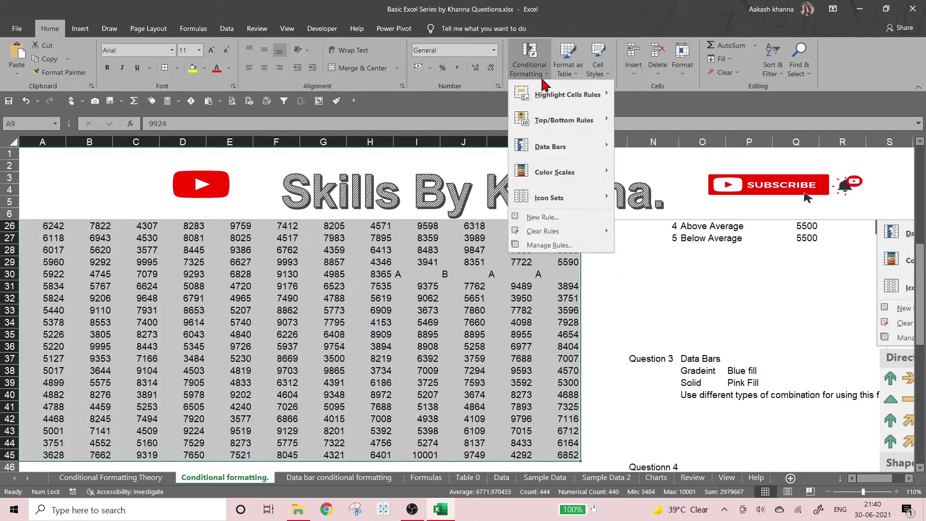
mouse_move(562, 102)
left_click(673, 120)
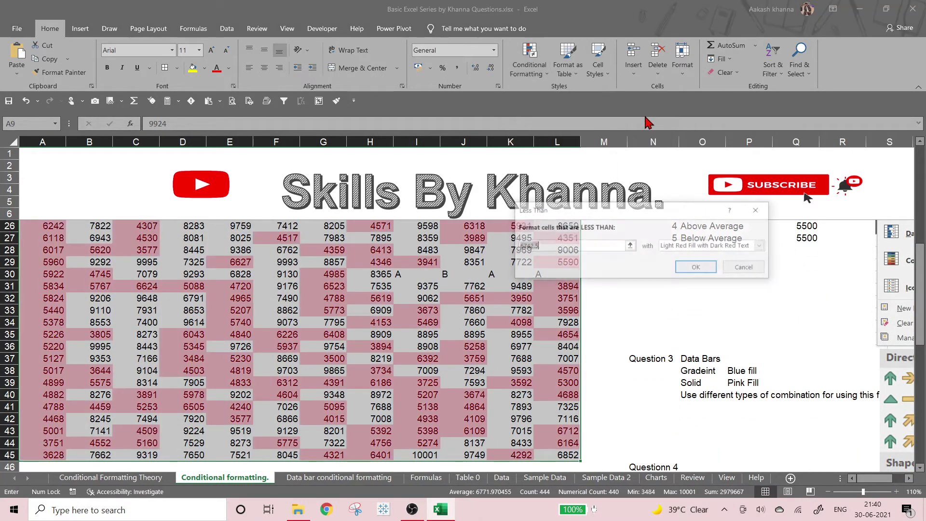
type("10000")
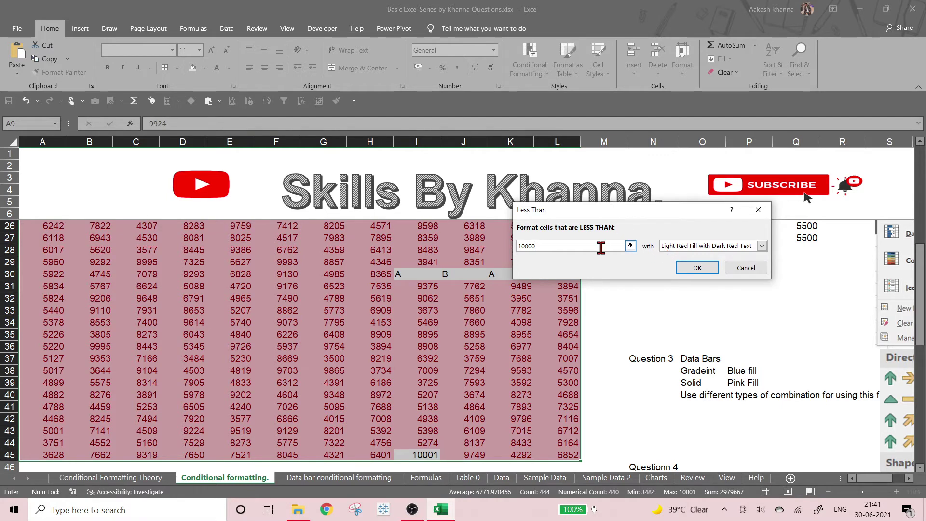
scroll(600, 246, "up", 6)
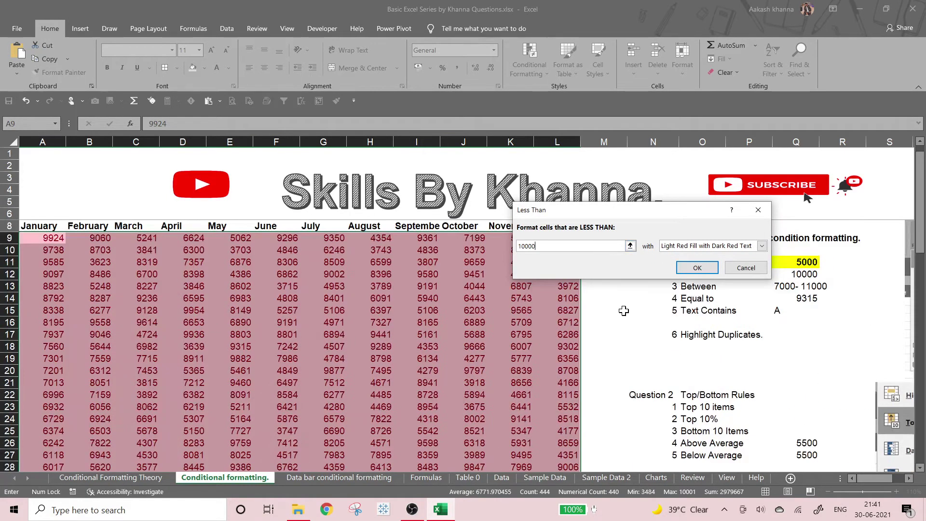
Set the Less Than threshold to 6000, choose Green Fill with Dark Green Text, and apply the rule.
key("BackSpace")
key("BackSpace")
key("BackSpace")
key("BackSpace")
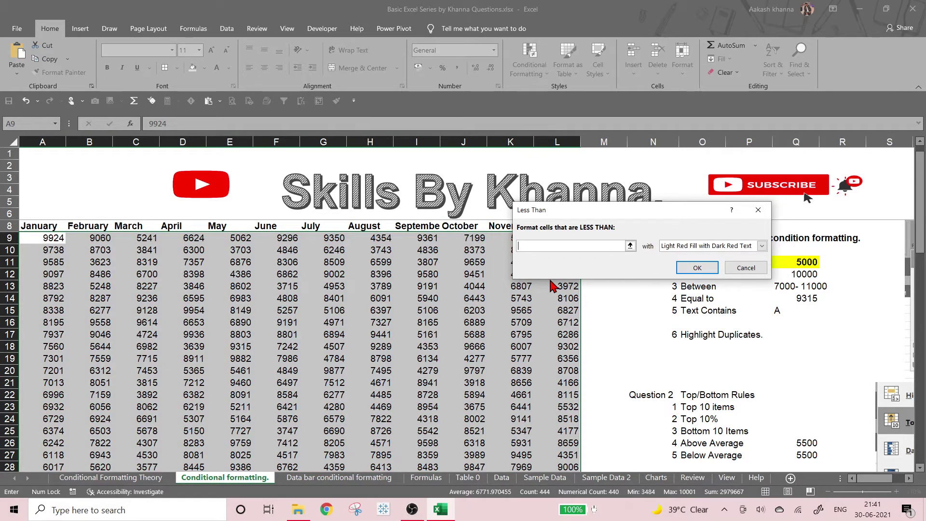
type("6000")
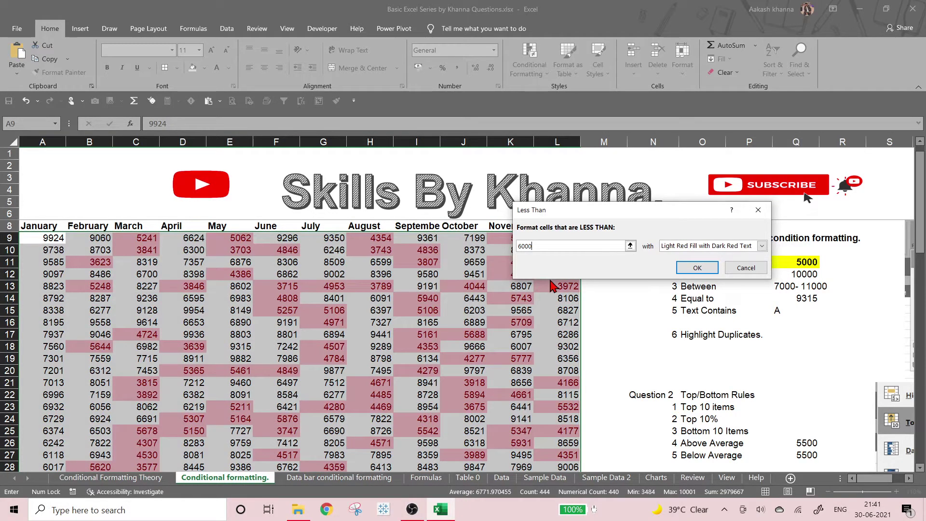
left_click(704, 247)
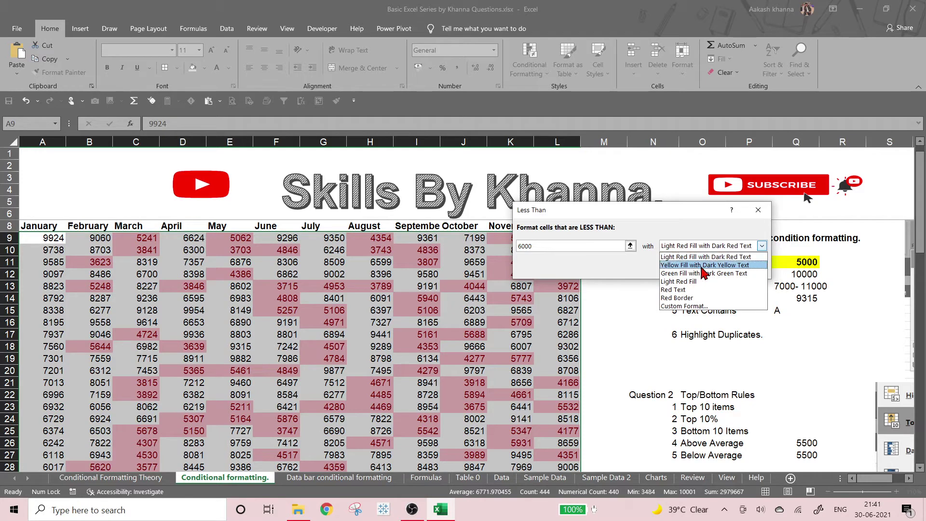
left_click(704, 265)
left_click(714, 247)
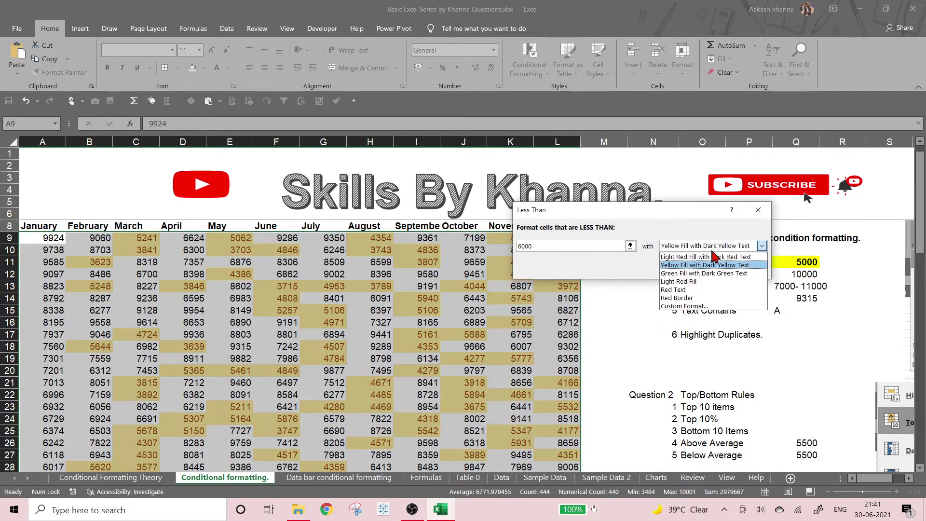
left_click(700, 271)
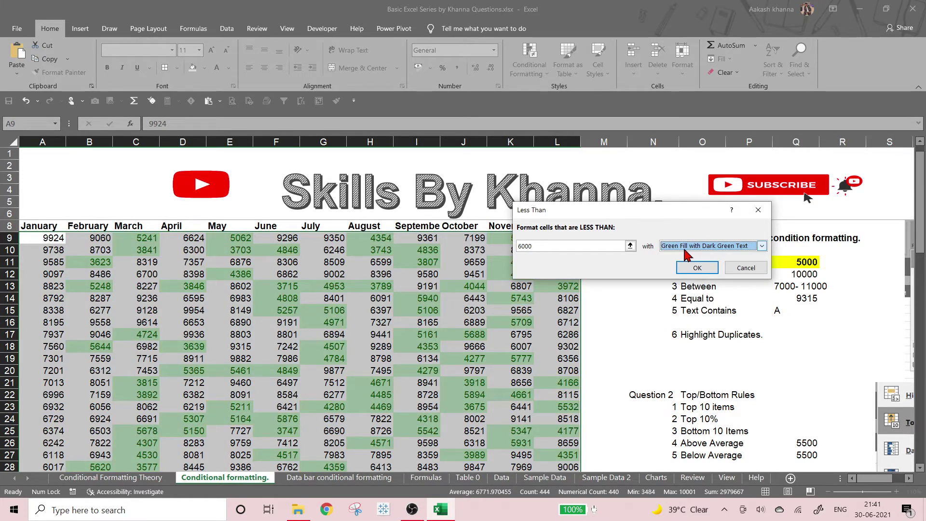
left_click(680, 268)
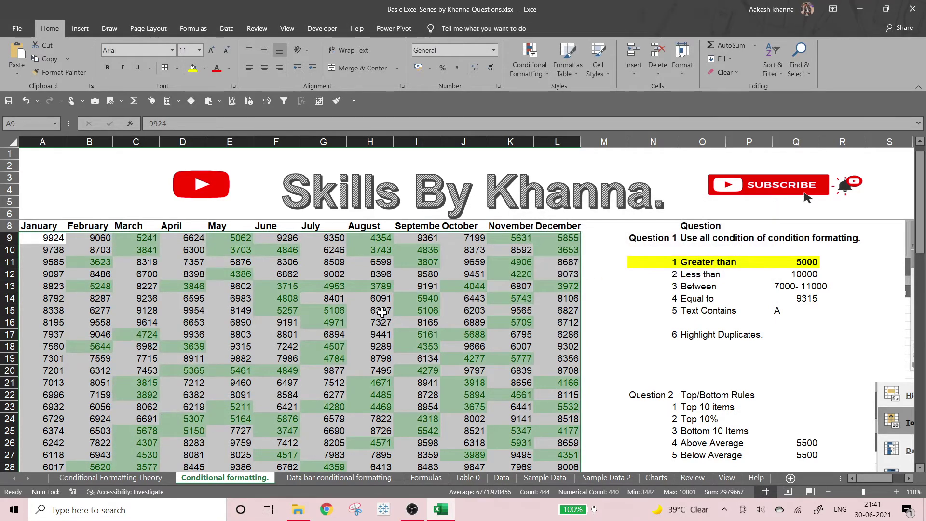
Deselect the range and examine which values the Less Than rule highlights throughout the monthly data.
scroll(382, 312, "up", 1)
scroll(382, 312, "down", 3)
scroll(381, 312, "up", 3)
left_click(586, 322)
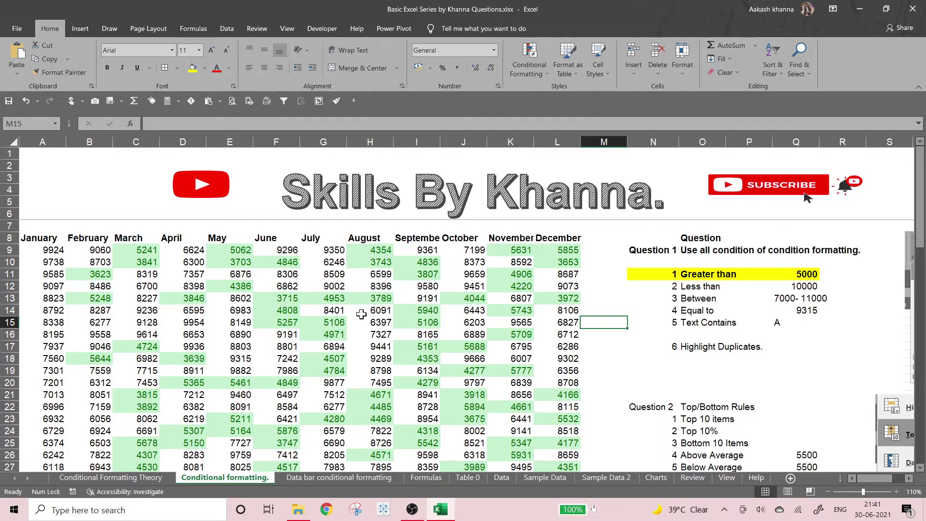
scroll(362, 314, "down", 4)
scroll(50, 360, "down", 3)
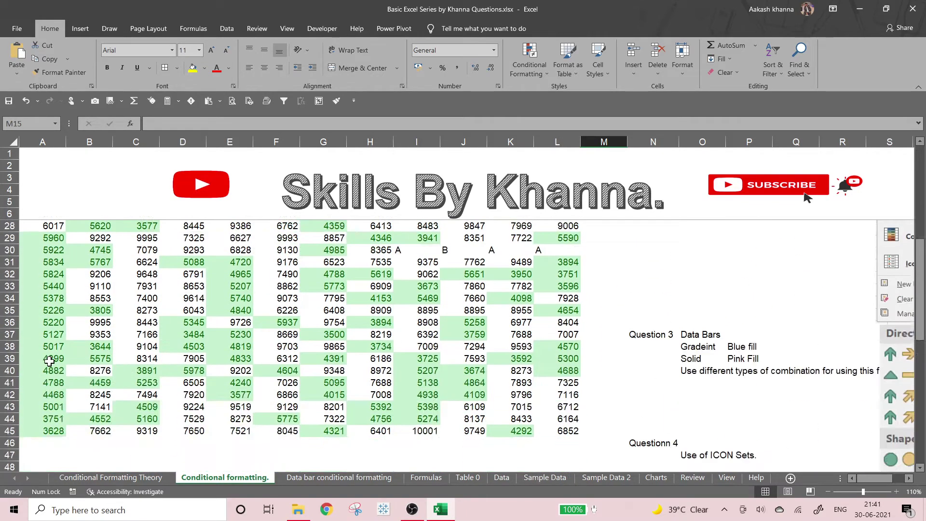
scroll(49, 361, "up", 6)
scroll(366, 382, "down", 2)
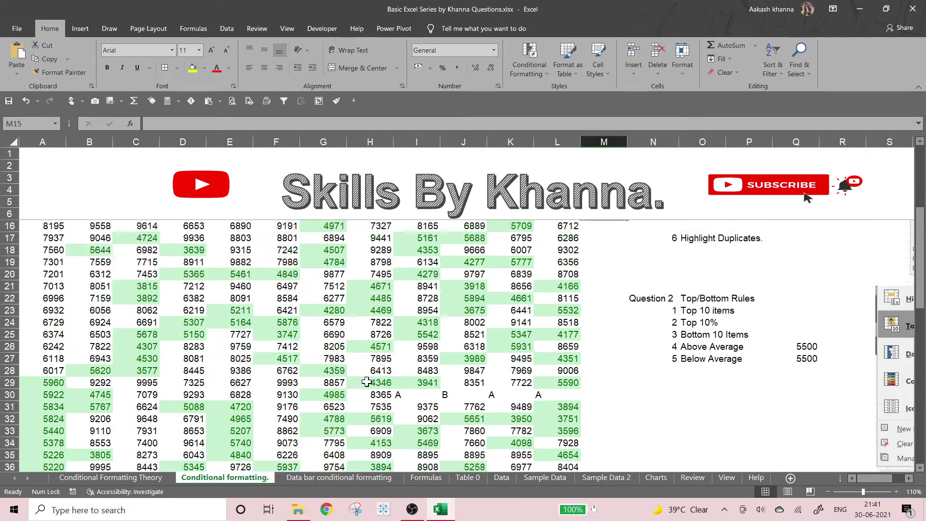
scroll(225, 352, "up", 3)
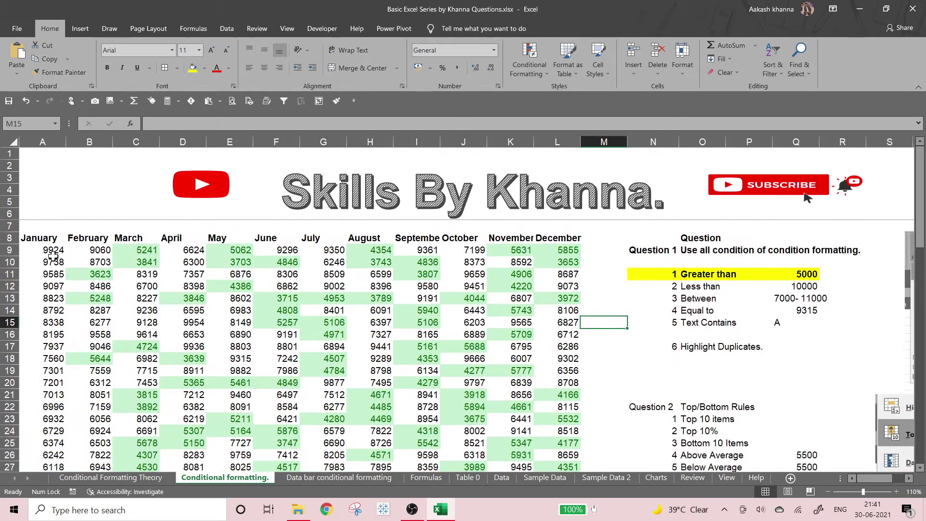
scroll(53, 256, "down", 3)
scroll(48, 274, "up", 3)
Select A9:L45 and clear the conditional formatting rules from the selected cells.
left_click(43, 252)
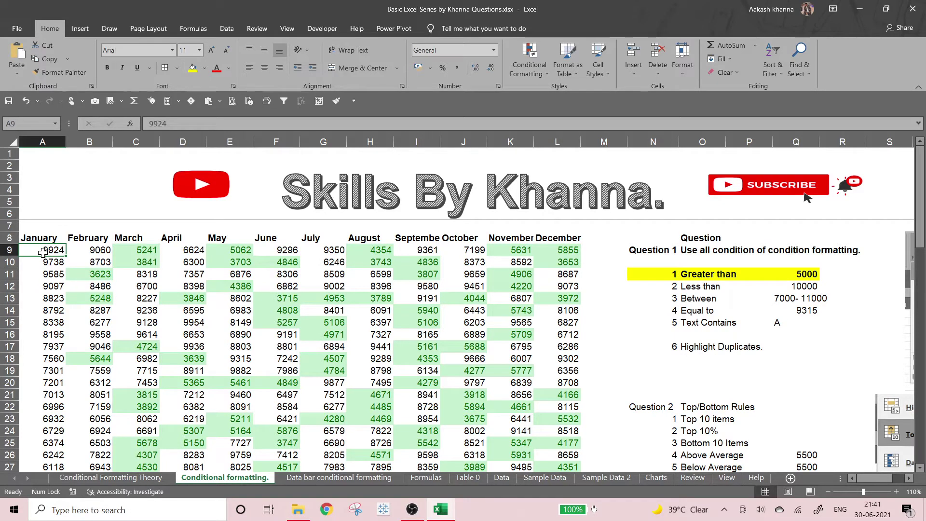
key("ctrl+shift+Right")
key("ctrl+shift+Down")
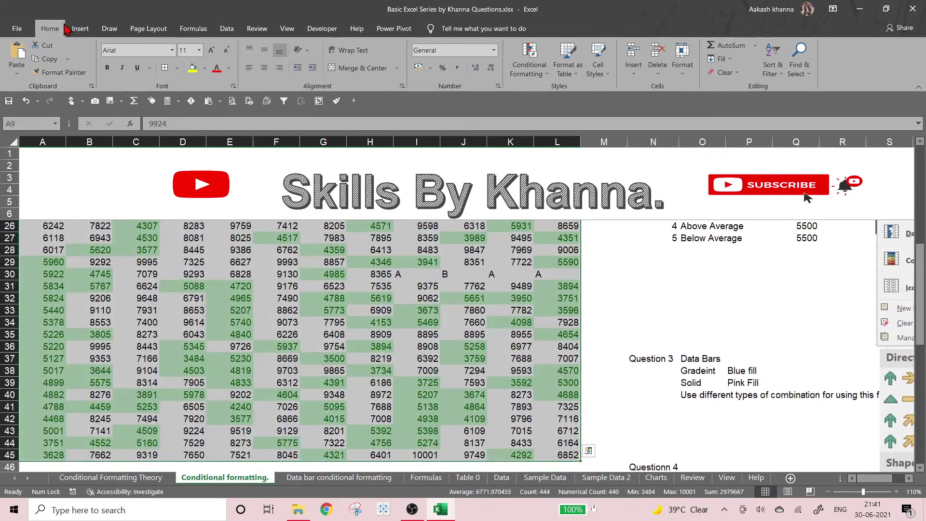
left_click(529, 65)
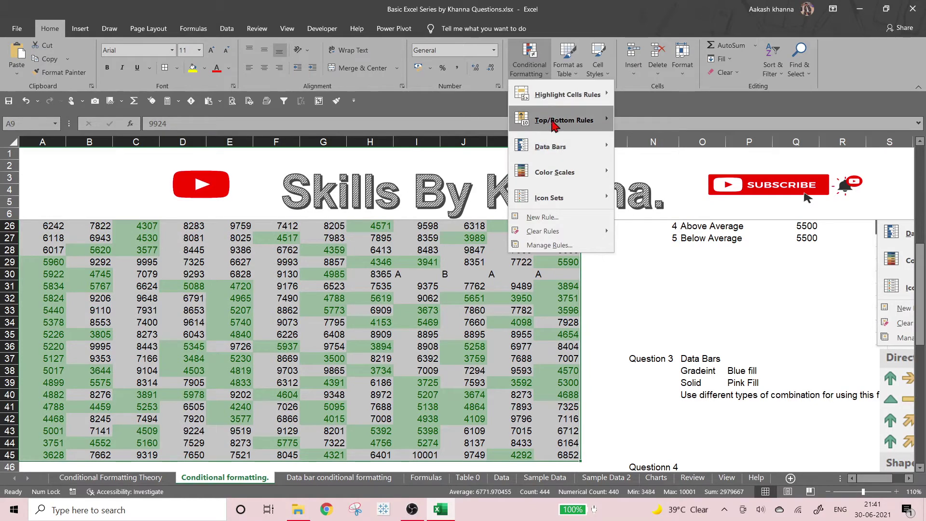
mouse_move(552, 126)
mouse_move(555, 231)
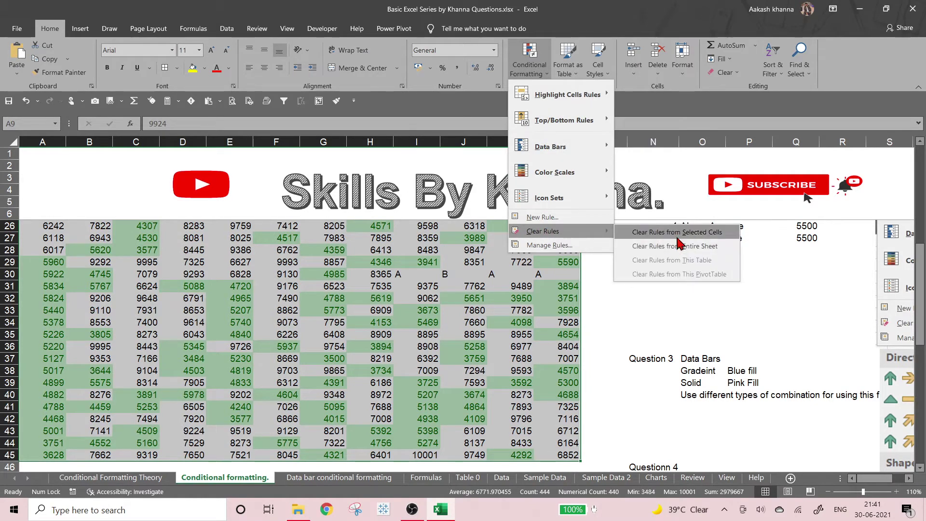
left_click(675, 237)
scroll(290, 313, "up", 6)
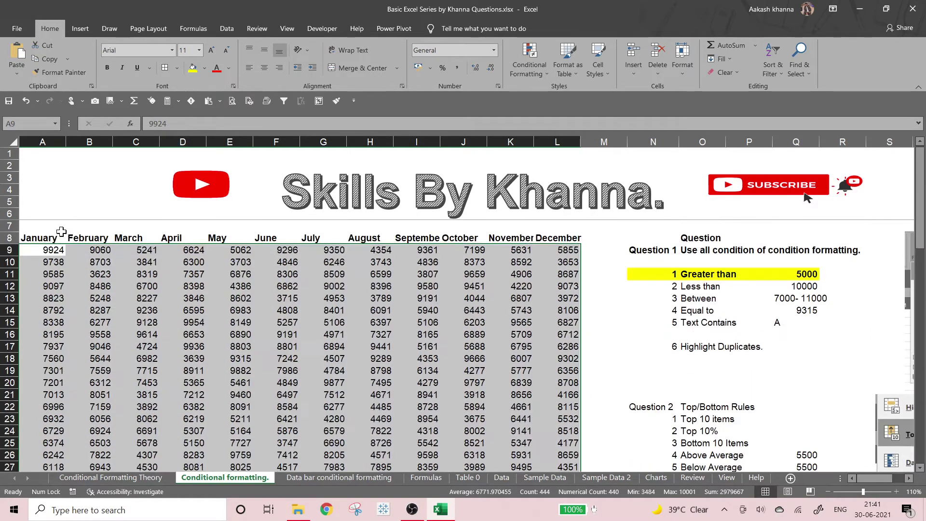
Apply a Less Than 6000 rule with Light Red Fill with Dark Red Text to the January values A9:A45, then deselect the range.
left_click(59, 238)
key("Down")
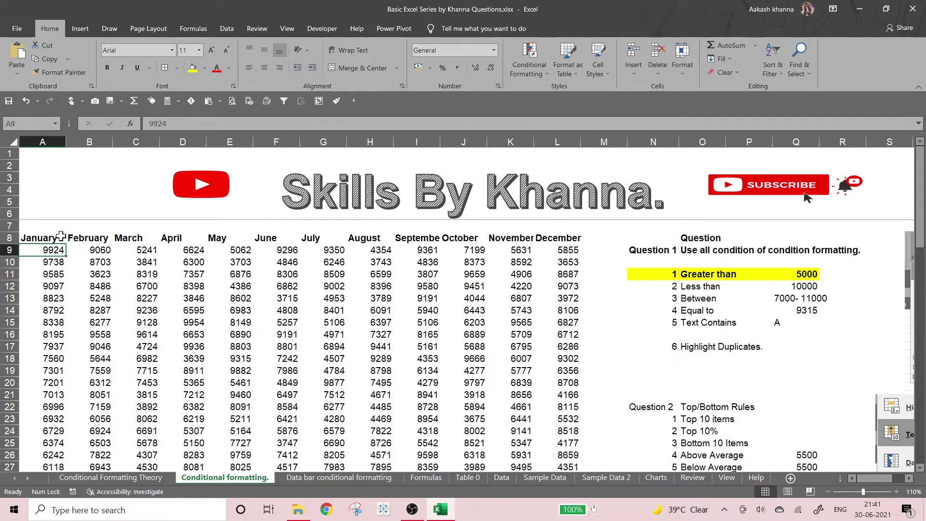
key("ctrl+shift+Down")
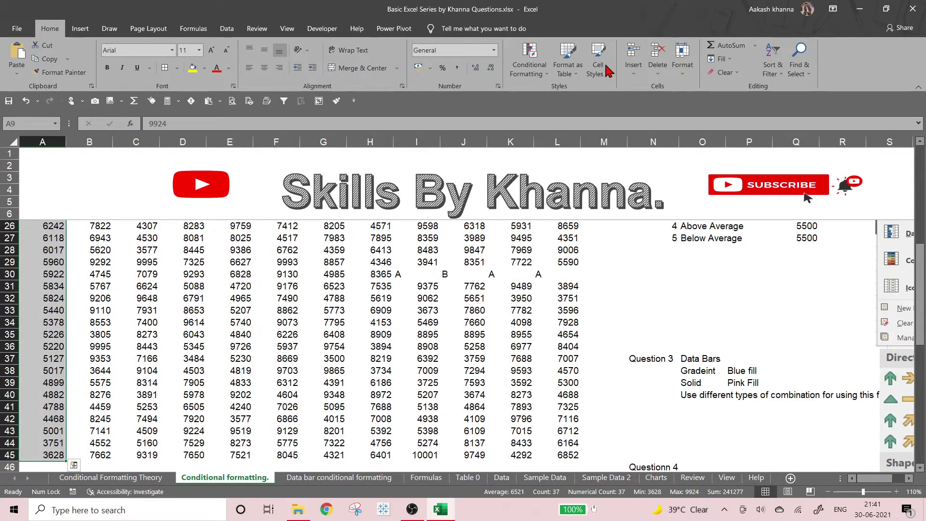
left_click(532, 68)
mouse_move(556, 151)
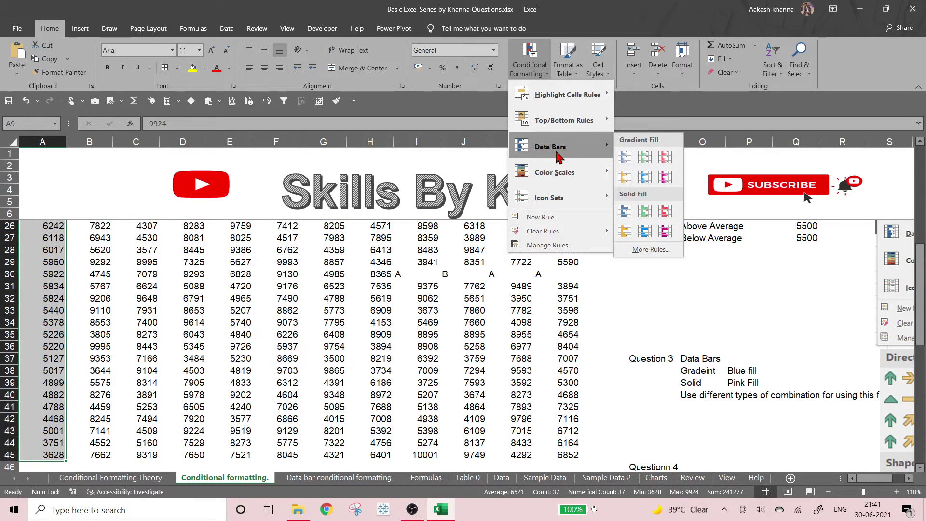
mouse_move(568, 96)
left_click(653, 127)
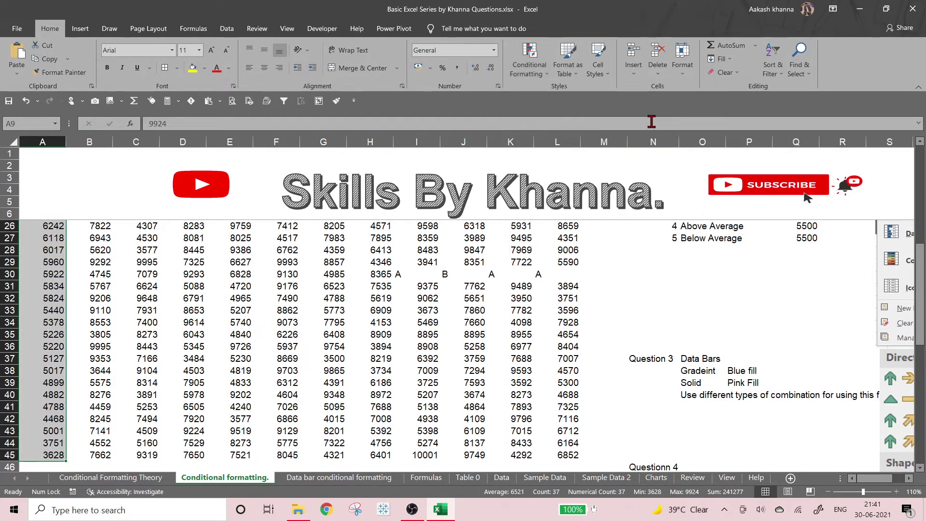
type("6000")
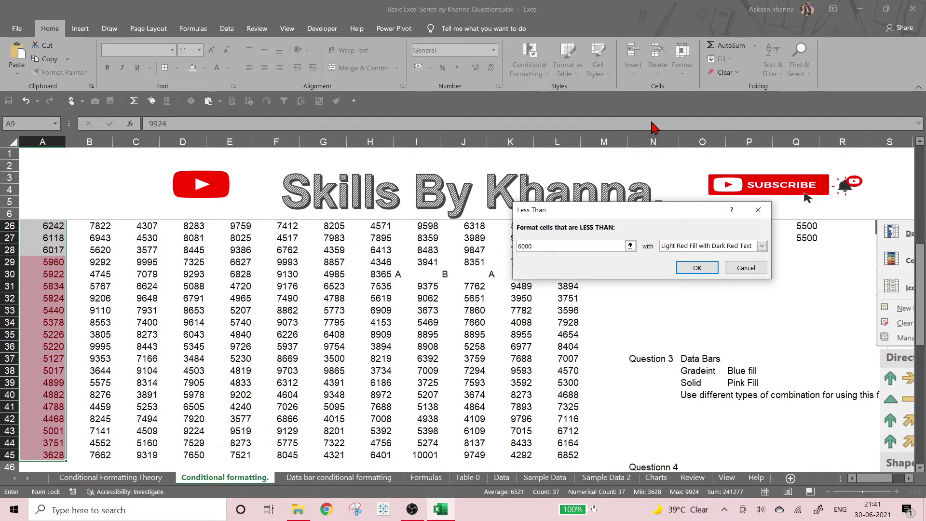
left_click(697, 268)
scroll(57, 263, "up", 7)
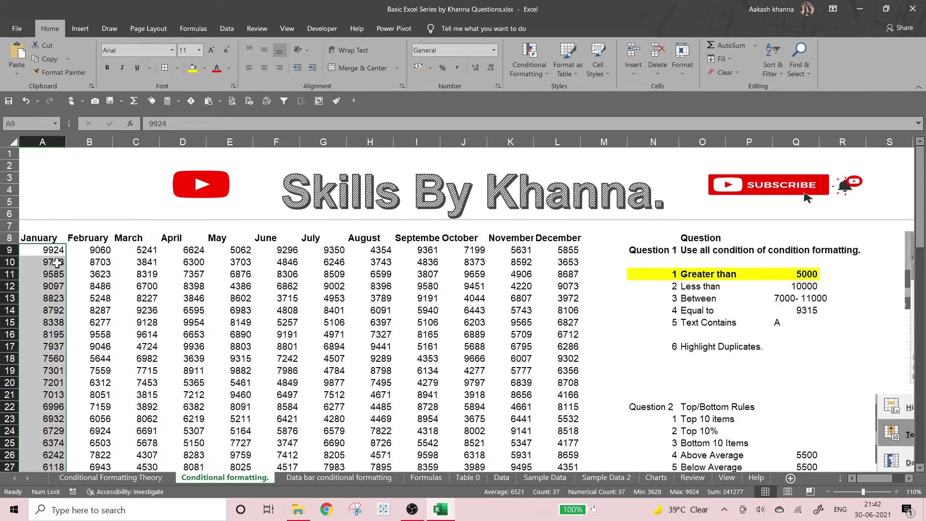
scroll(57, 263, "down", 2)
scroll(53, 258, "up", 2)
left_click(49, 250)
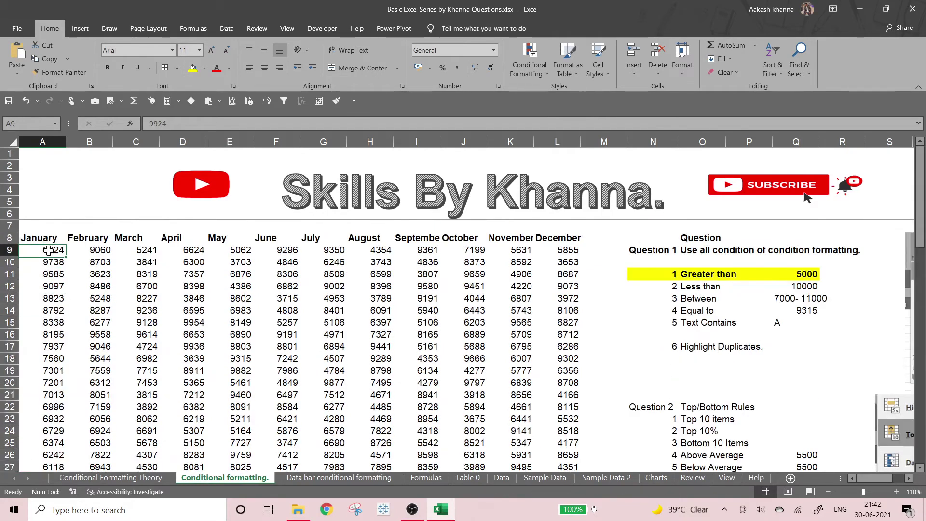
Check the January values against the Less Than 6000 rule and change the last one, in A45, to 6001.
left_click_drag(48, 250, 60, 385)
scroll(53, 400, "down", 3)
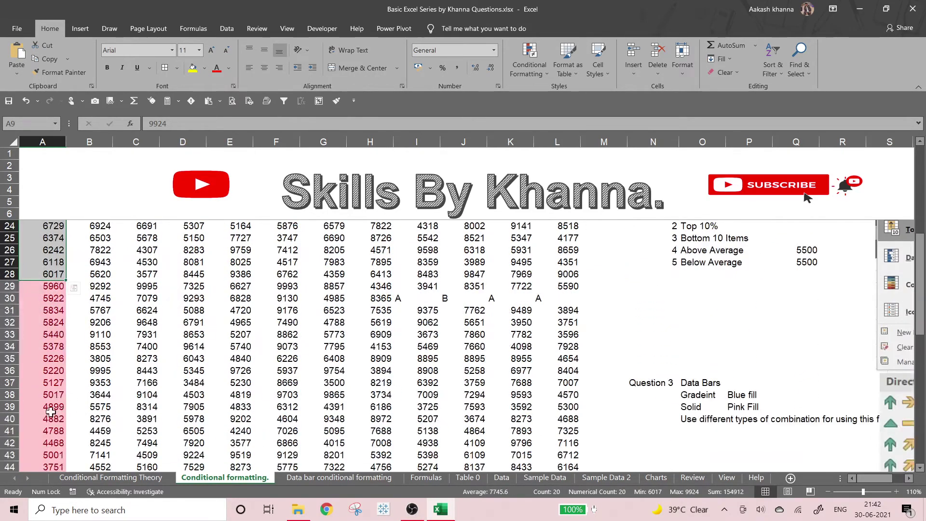
scroll(48, 297, "down", 2)
scroll(27, 350, "up", 3)
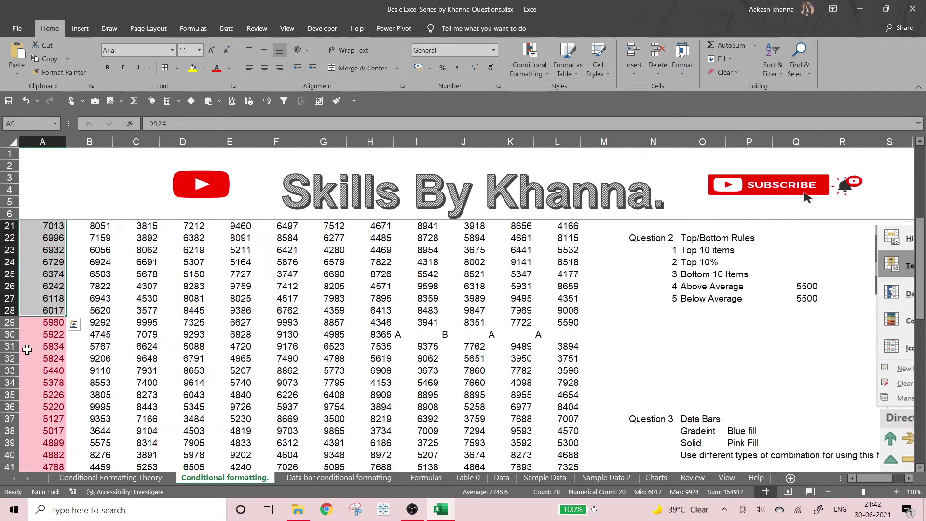
left_click_drag(39, 322, 50, 446)
left_click(54, 418)
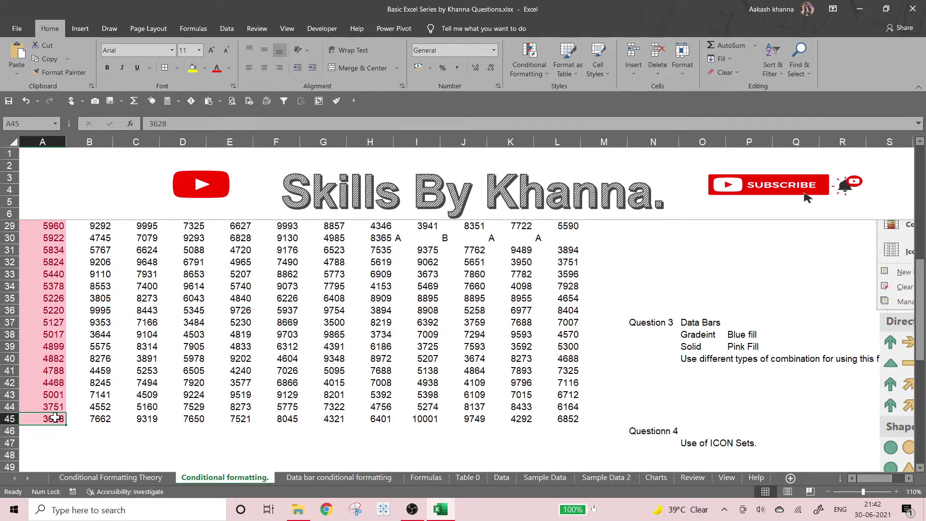
type("60001")
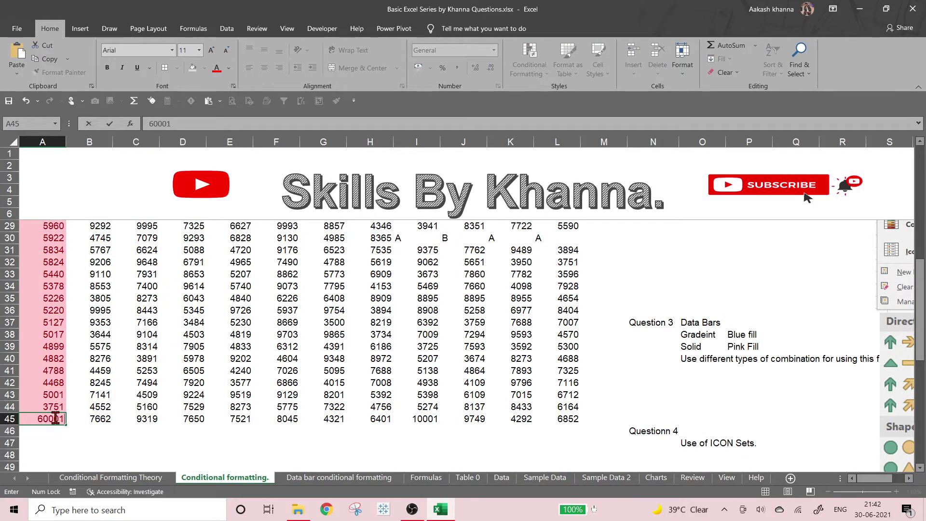
key("BackSpace")
type("01")
key("Return")
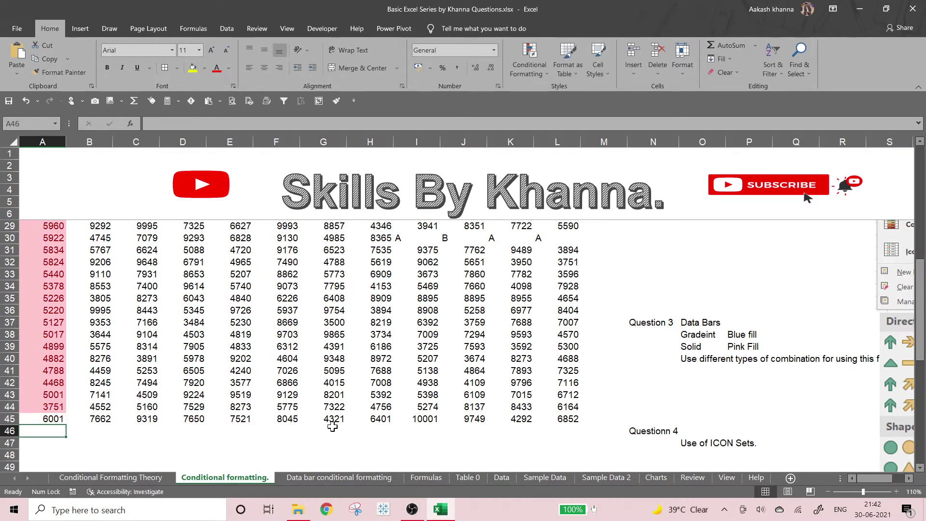
key("Up")
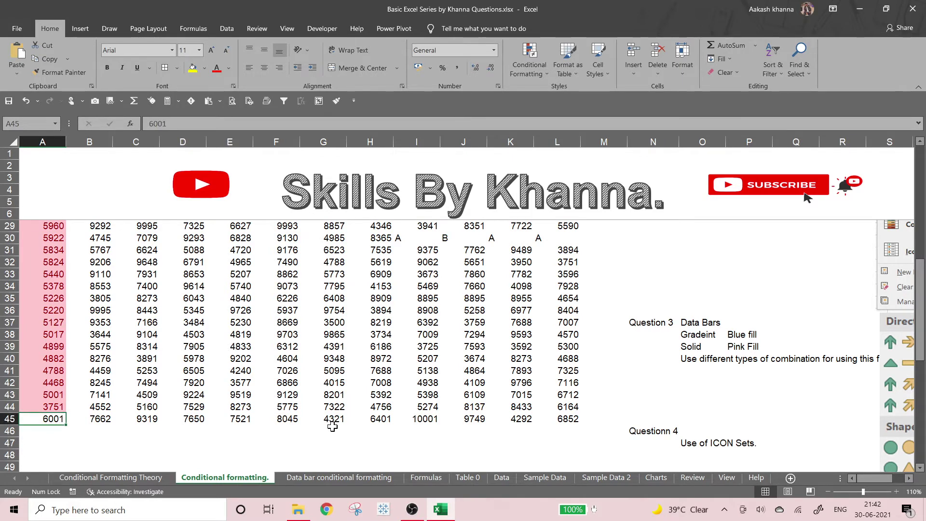
key("ctrl+Up")
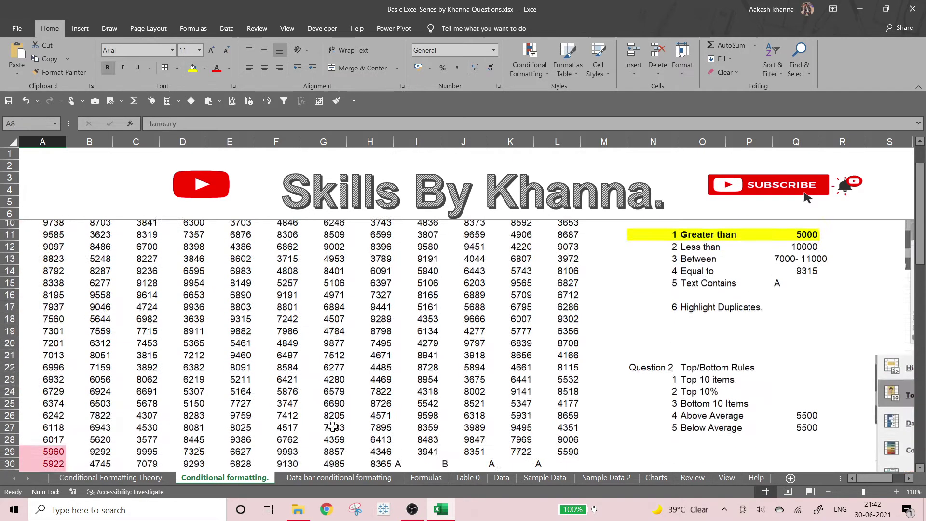
scroll(806, 198, "down", 6)
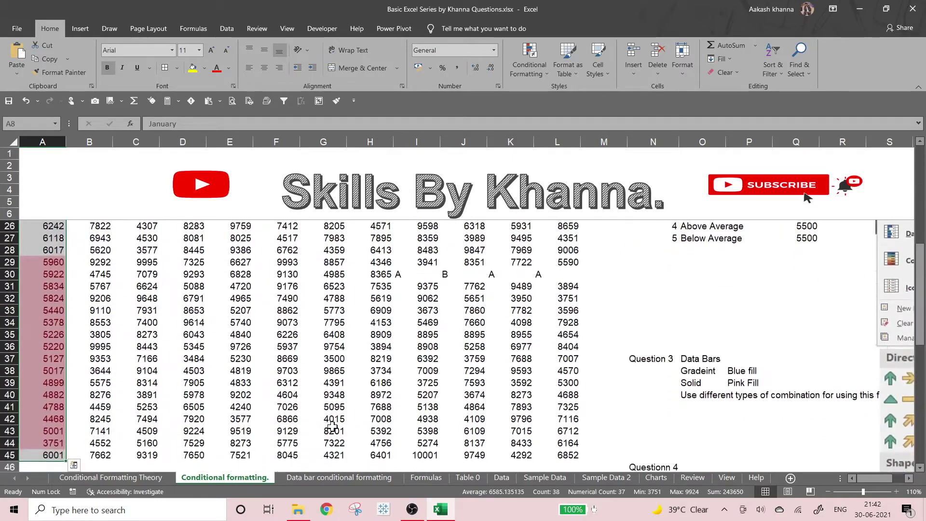
key("ctrl+Up")
key("Down")
key("Down")
key("Down")
key("Down")
key("Down")
key("Down")
key("Down")
key("Down")
key("Down")
key("Down")
key("Down")
key("Down")
key("Down")
key("Down")
key("Down")
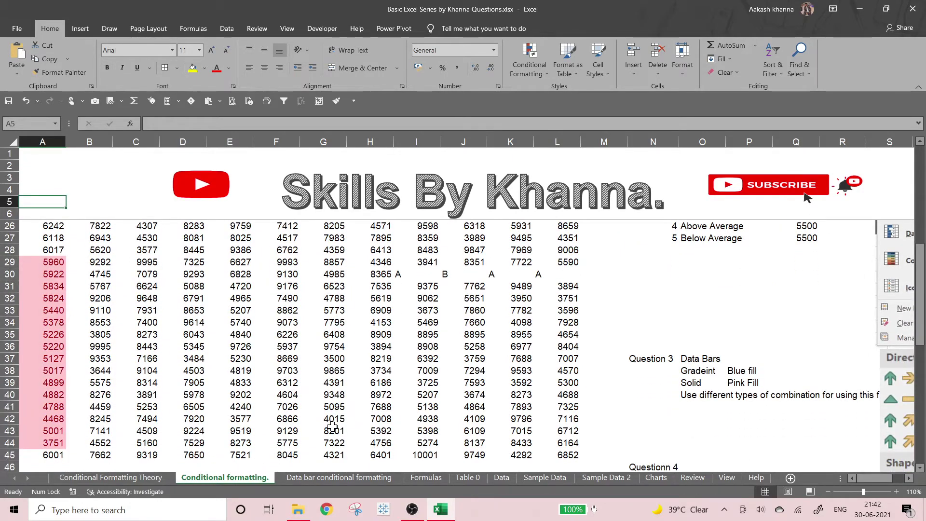
Select the January values A9:A45 and clear the conditional formatting rules from the selected cells.
key("Up")
key("Up")
key("Up")
key("Up")
key("Up")
key("Up")
key("Up")
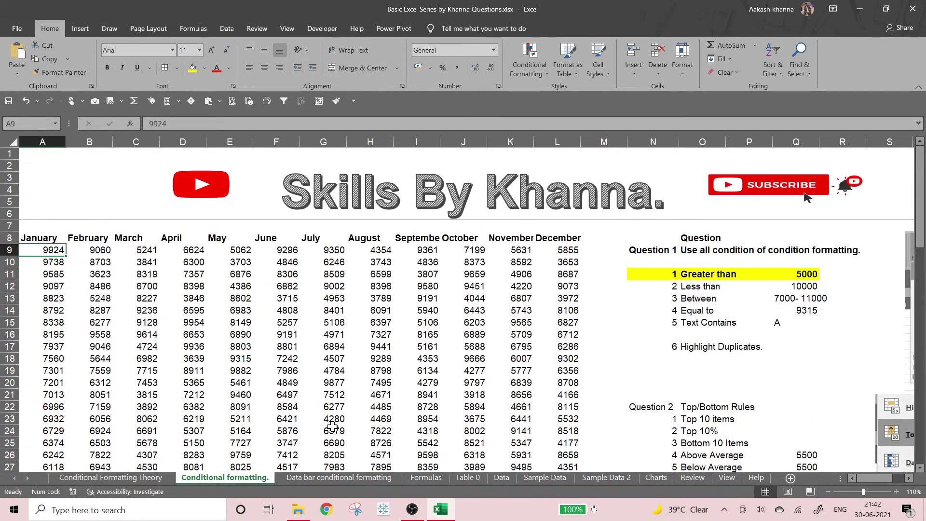
key("ctrl+shift+Down")
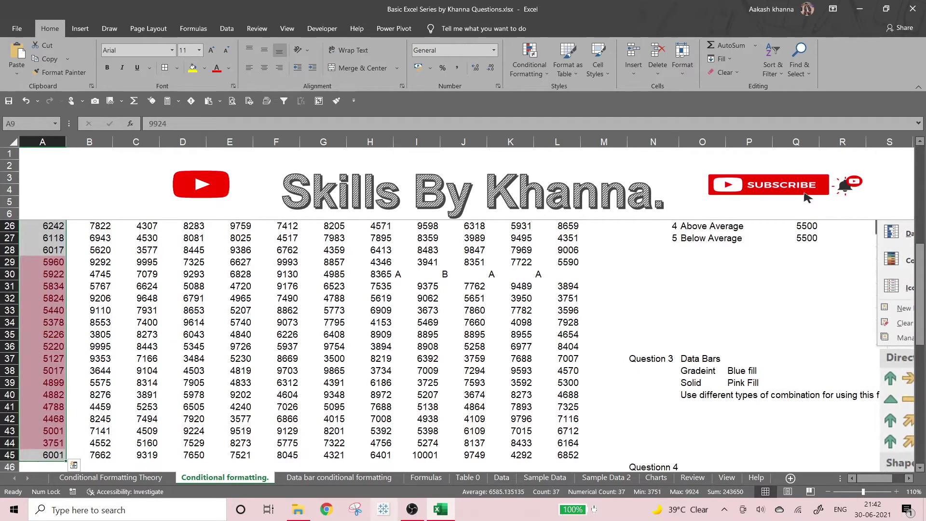
left_click(538, 70)
mouse_move(579, 232)
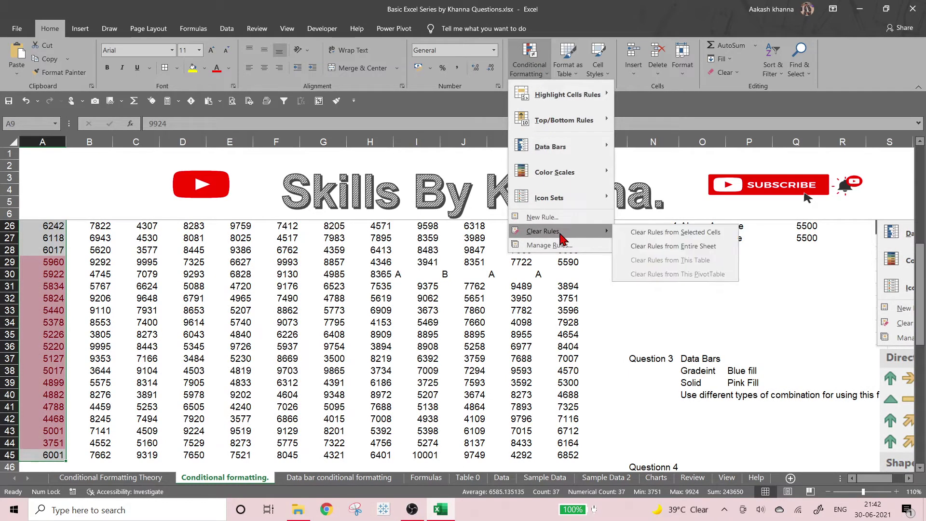
left_click(645, 233)
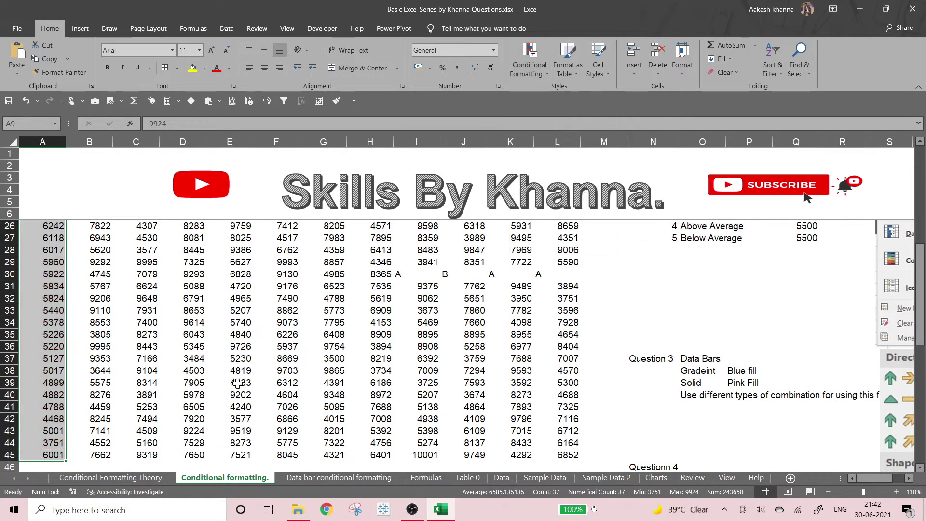
Fill the Less than question row N12:Q12 with yellow and set its threshold in Q12 to 6000.
scroll(213, 384, "up", 5)
scroll(213, 385, "up", 2)
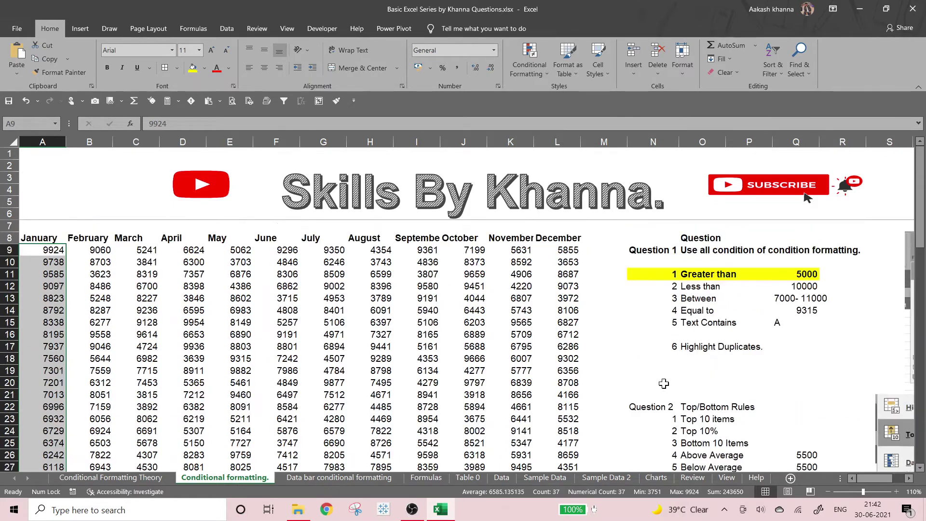
left_click(676, 286)
left_click_drag(683, 286, 805, 286)
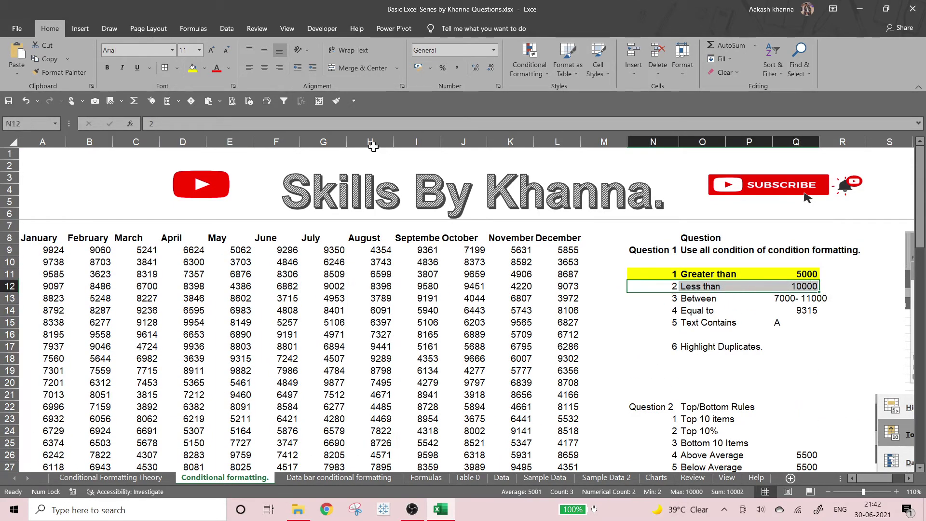
left_click(193, 70)
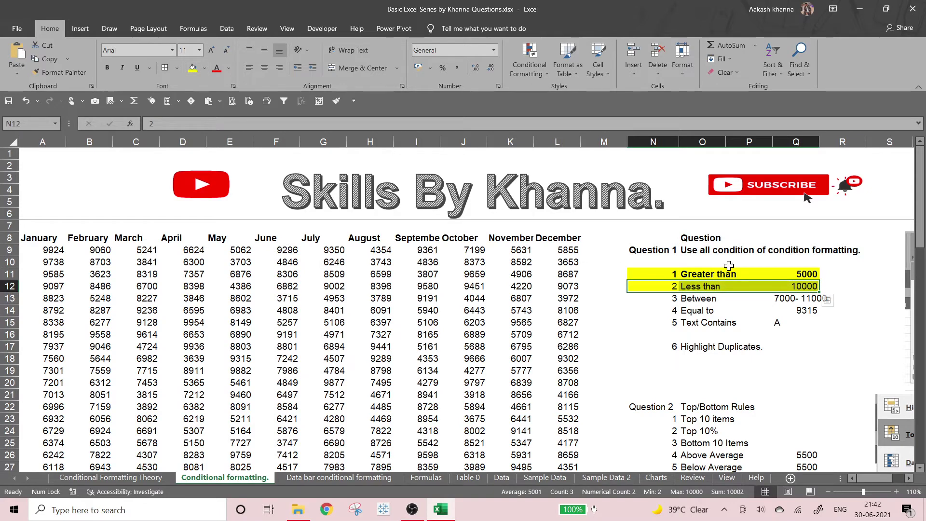
left_click(804, 286)
type("600")
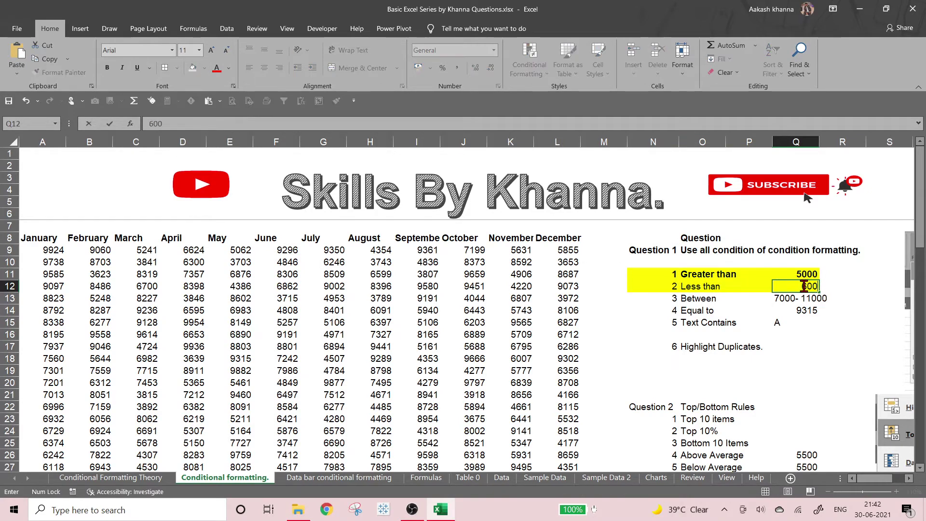
key("Return")
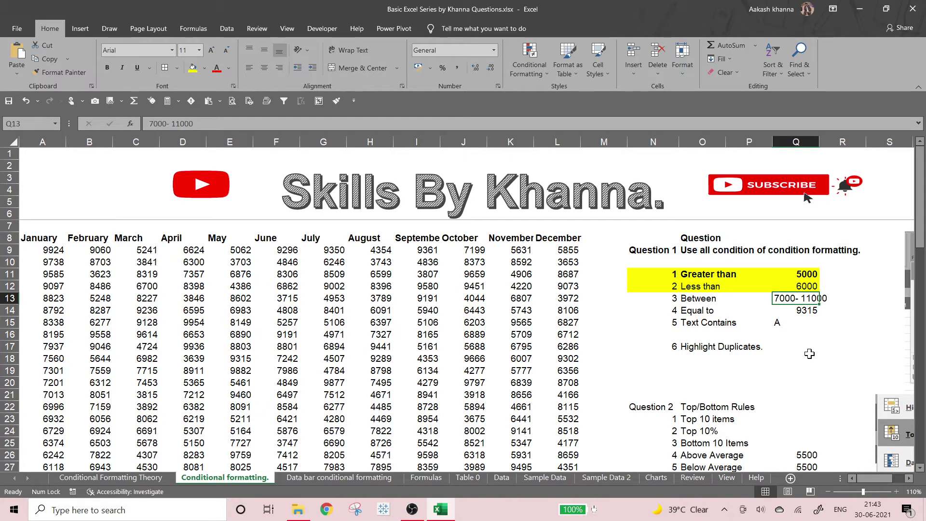
Select the monthly data A9:L45 and start a Between highlight rule for it.
key("ctrl+Left")
key("ctrl+Left")
key("ctrl+Left")
key("ctrl+Left")
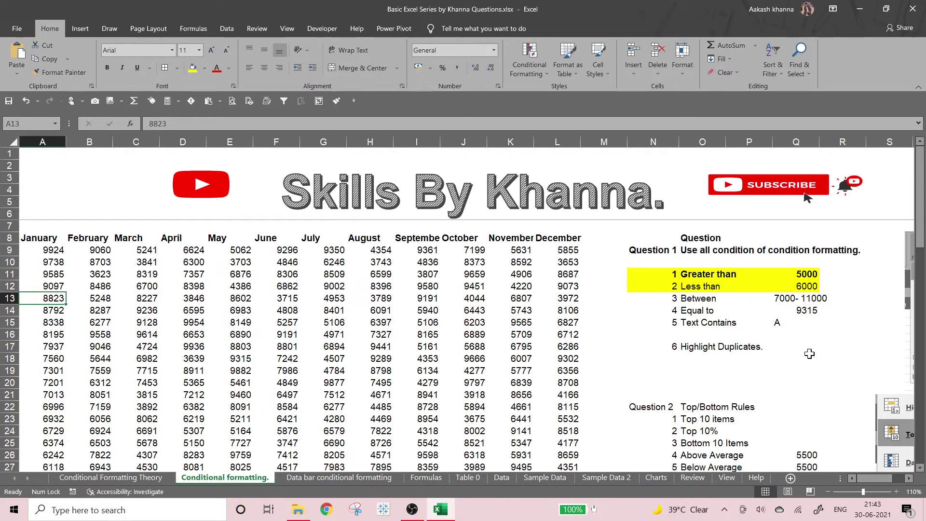
key("Up")
key("Up")
key("Up")
key("Up")
key("ctrl+shift+Down")
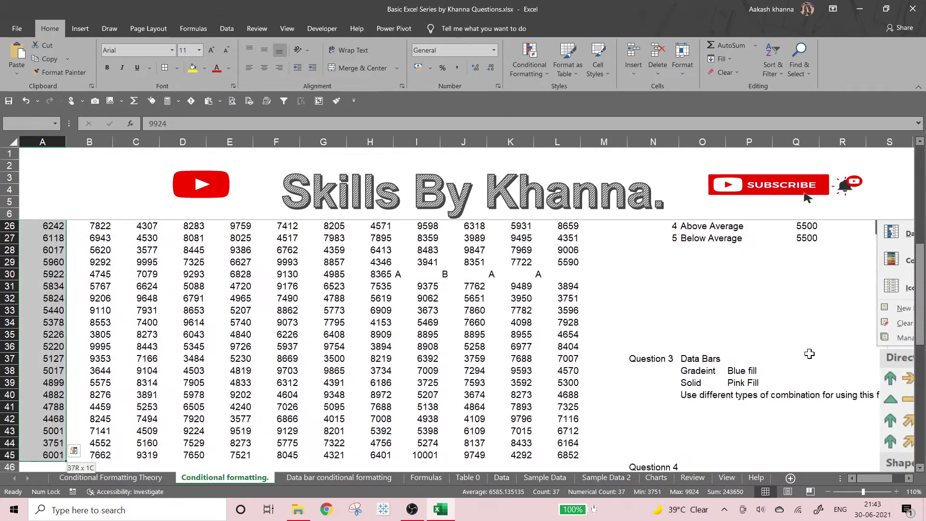
key("ctrl+shift+Right")
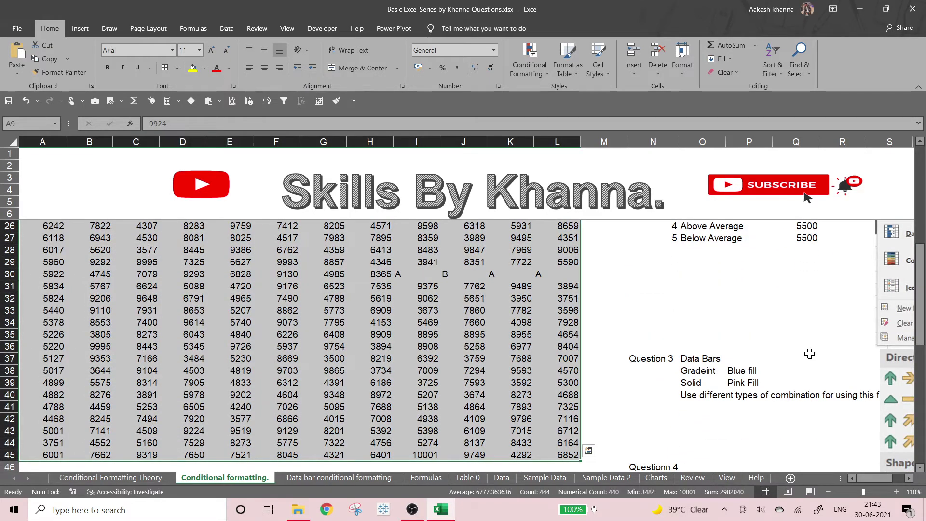
scroll(810, 354, "up", 4)
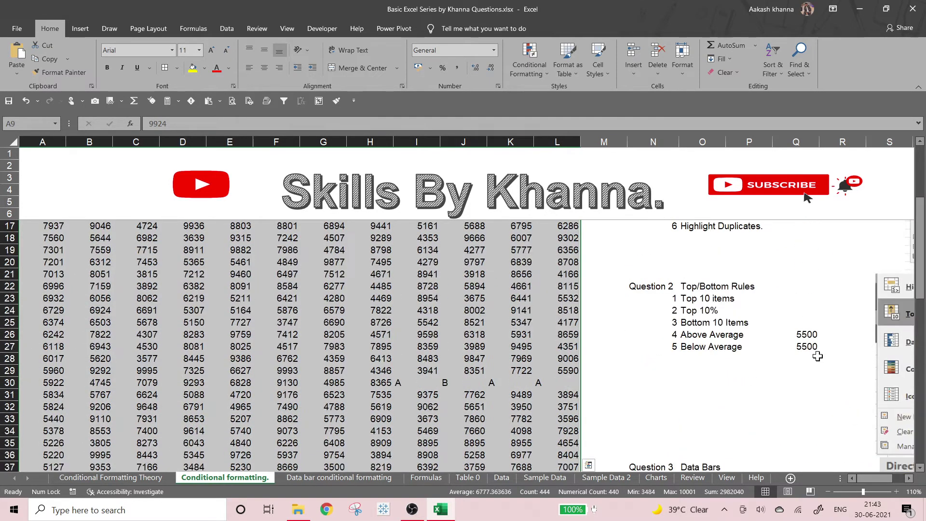
scroll(817, 355, "up", 3)
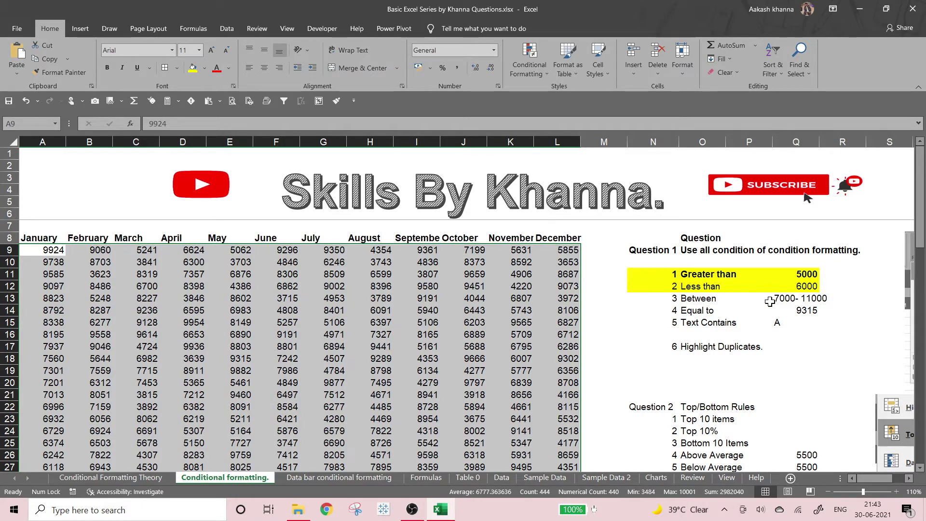
left_click(545, 67)
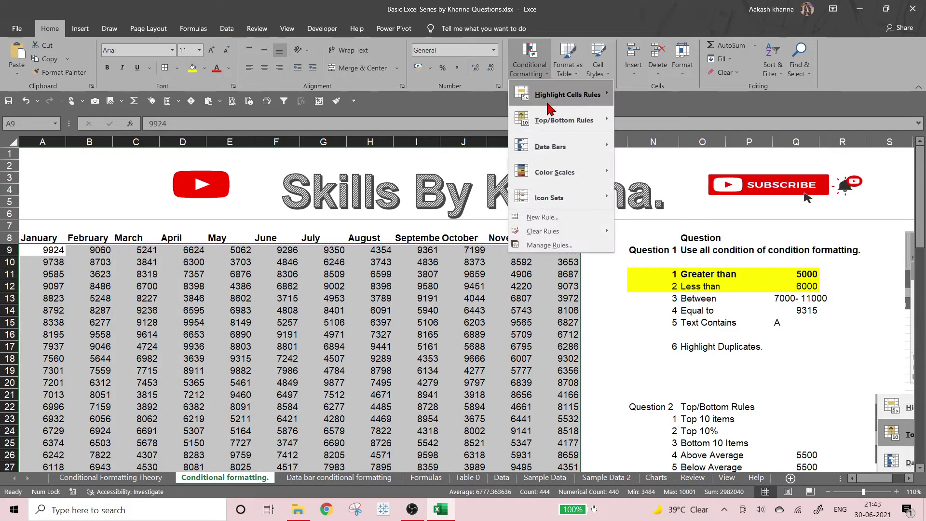
mouse_move(548, 108)
left_click(644, 153)
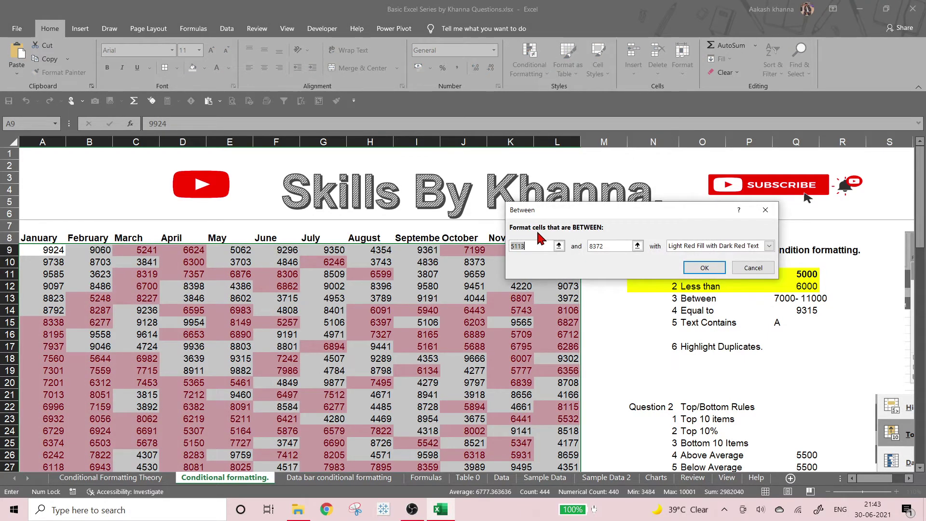
Set the Between bounds to 6000 and 9000, choose Green Fill with Dark Green Text, and apply the rule.
type("6000")
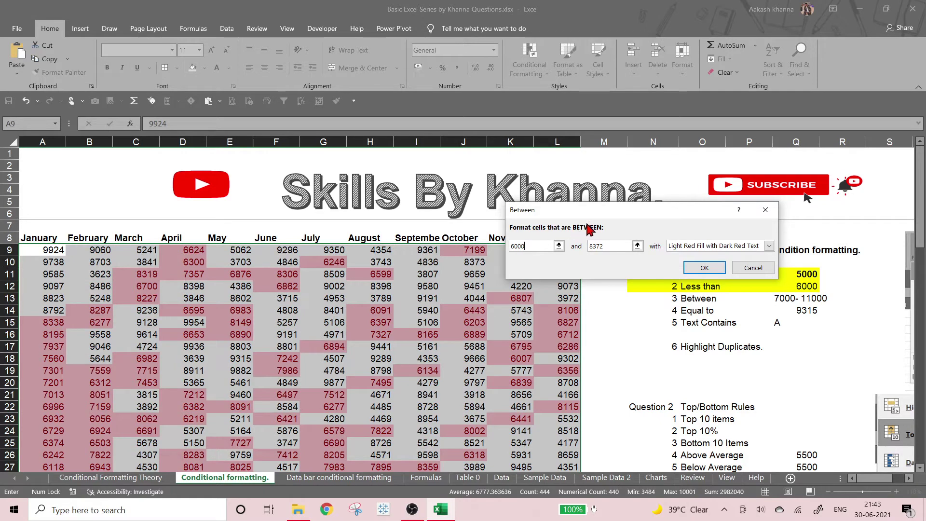
left_click(619, 248)
key("BackSpace")
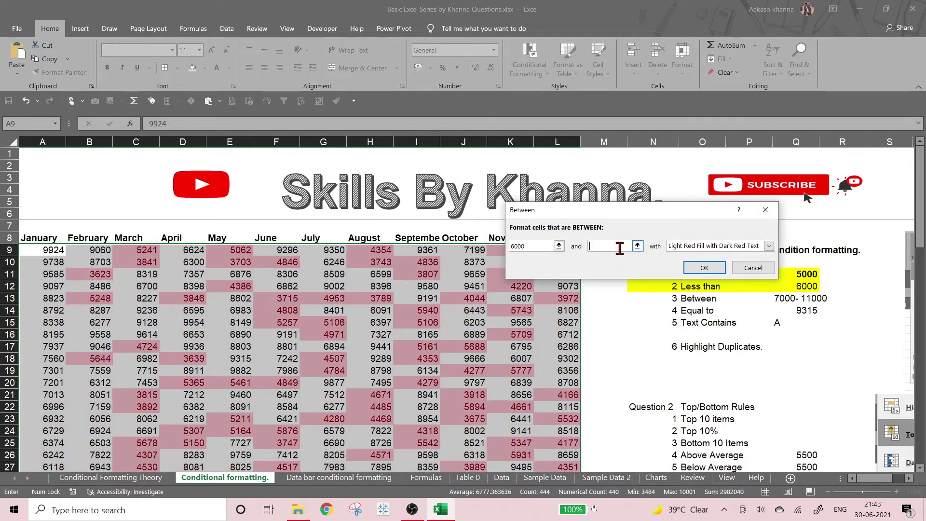
type("9000")
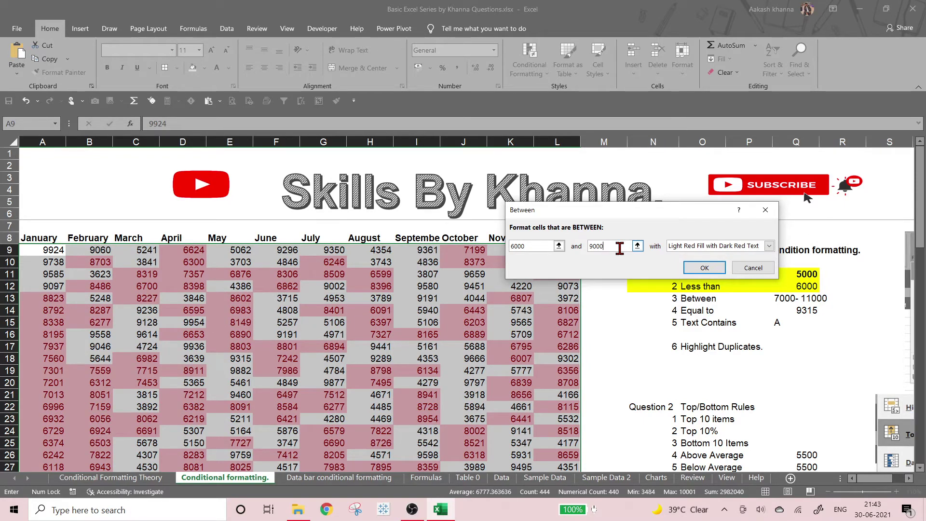
left_click(769, 246)
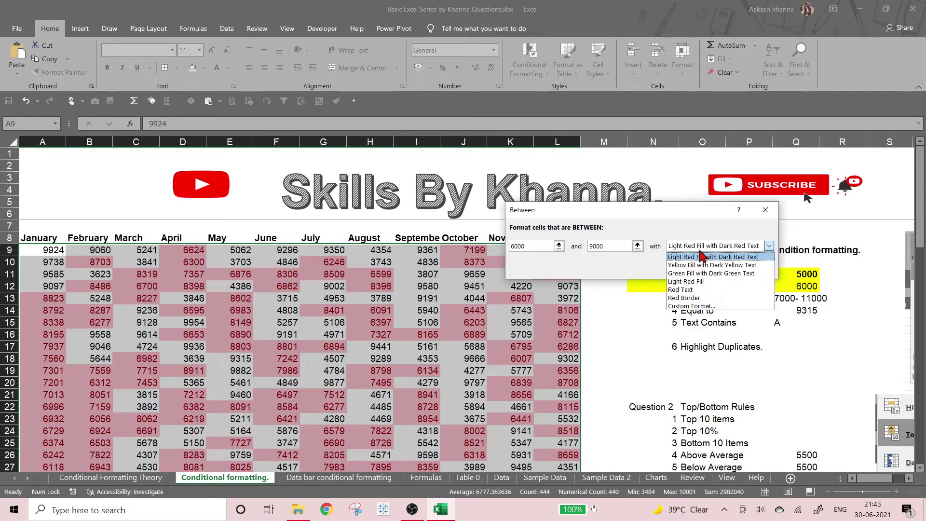
left_click(702, 274)
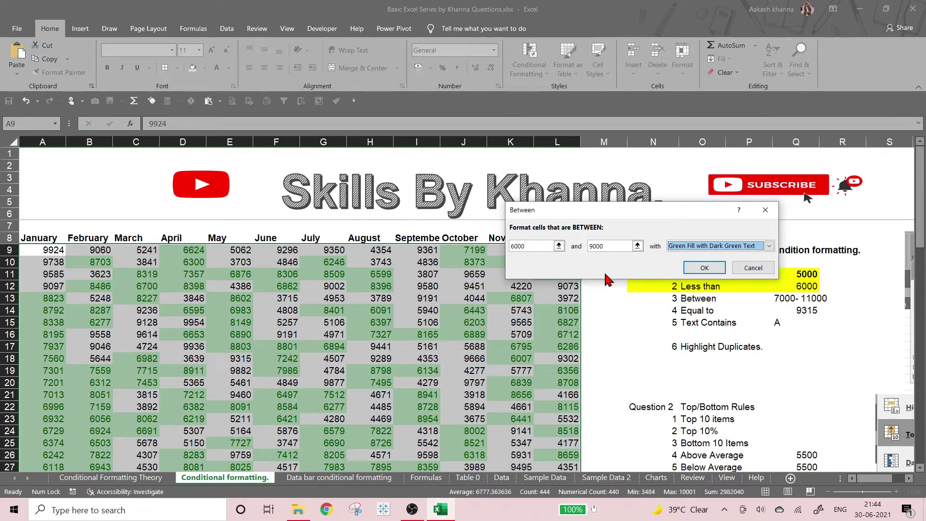
left_click(704, 268)
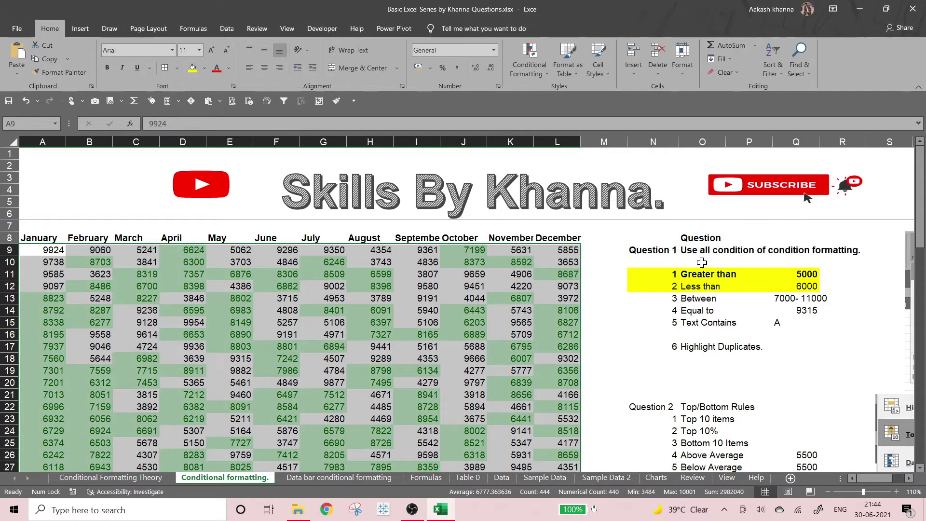
Test the Between rule by changing the October value in J16 to 90001.
left_click(464, 334)
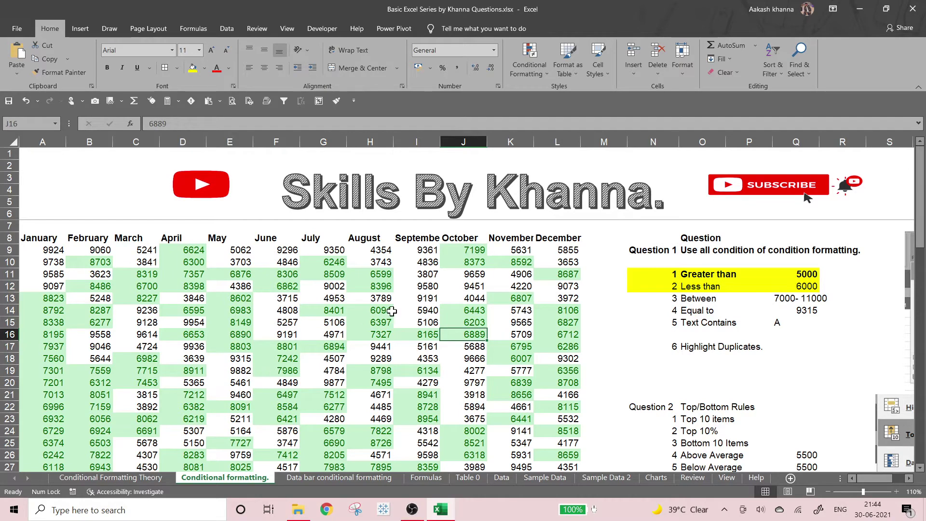
type("90001")
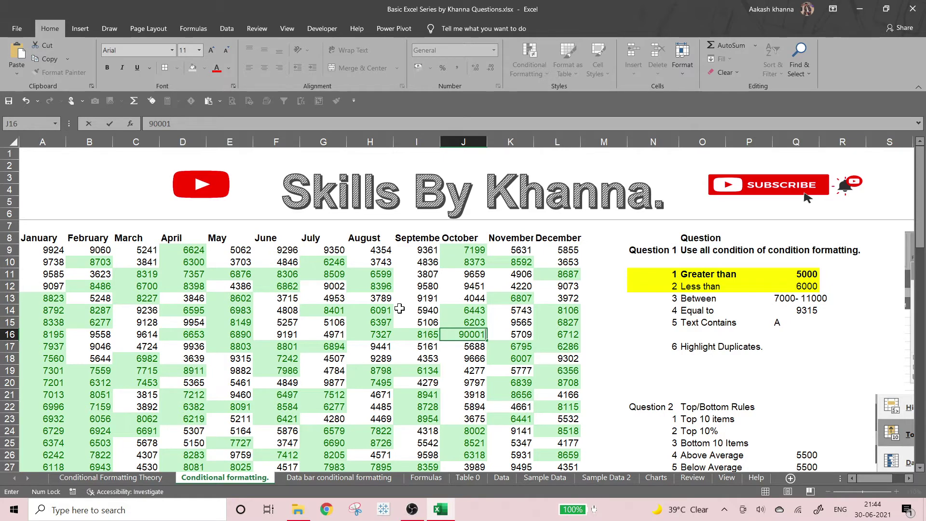
key("Return")
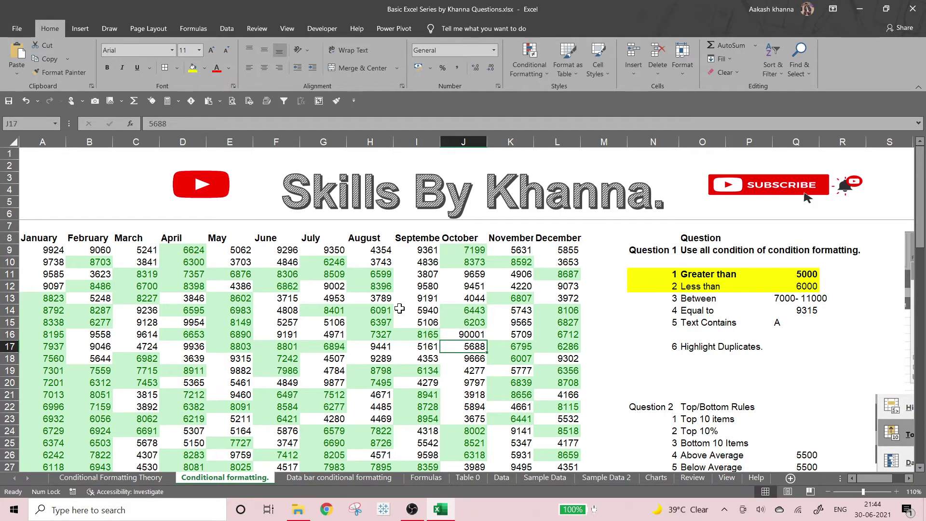
Test the Between rule with out-of-range October values by setting J9 to 9003 and J10 to 4999.
key("Up")
key("Up")
key("Up")
key("Up")
key("Up")
key("Up")
key("Up")
key("Up")
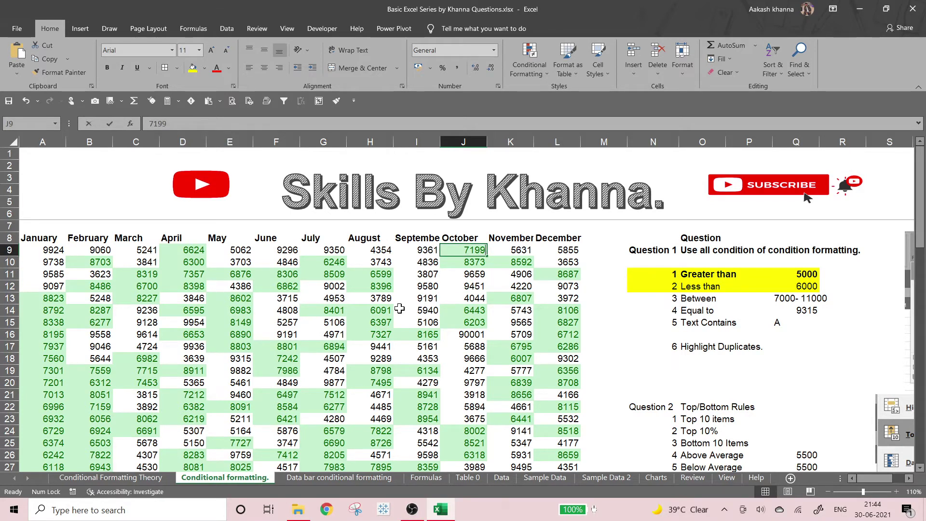
type("9003")
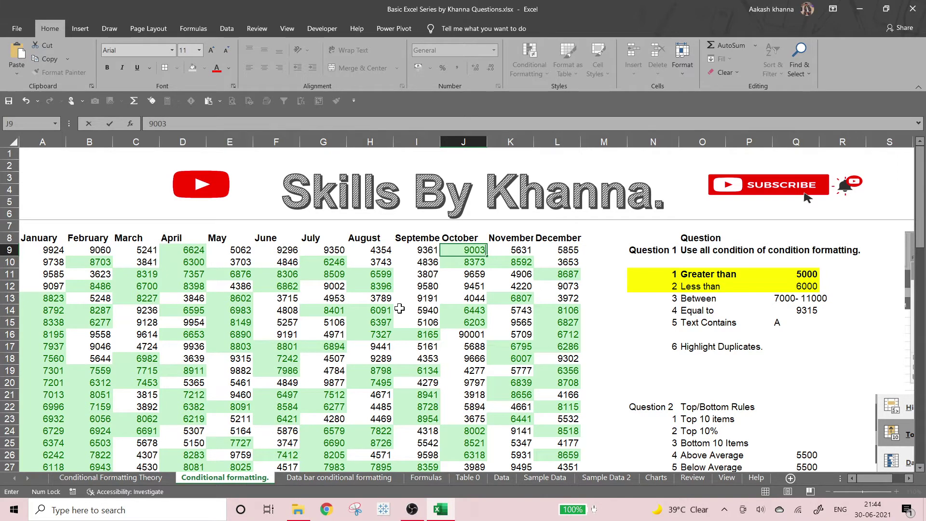
key("Return")
type(".")
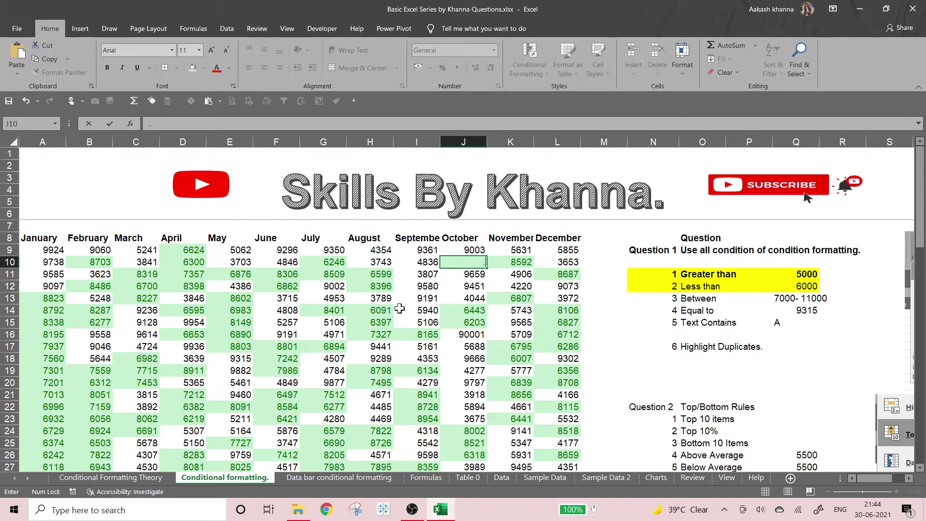
type("999")
key("Return")
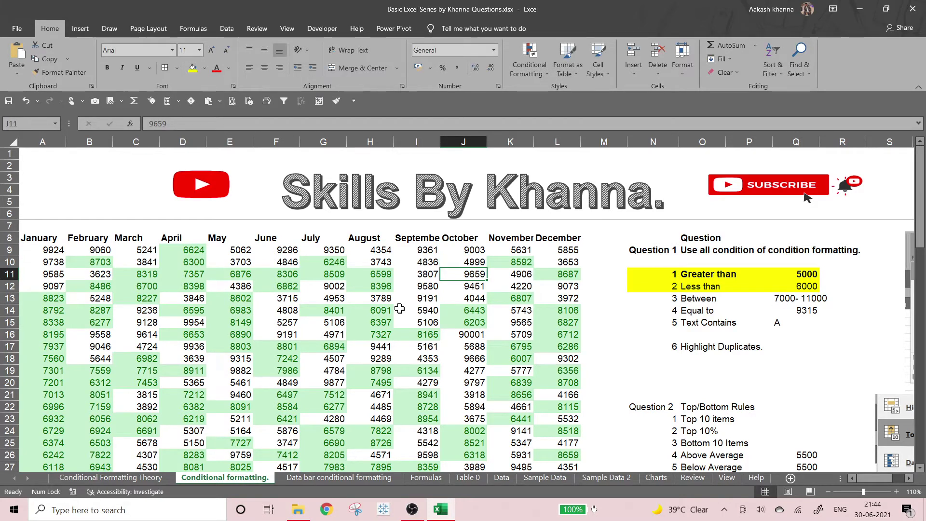
Test the Between rule with an in-range November value by setting K11 to 8000.
key("Right")
type("5")
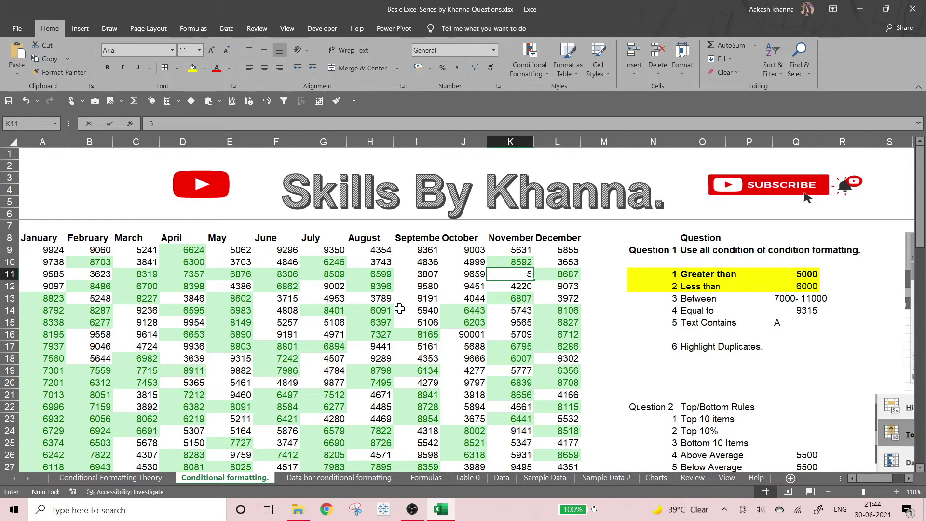
key("BackSpace")
type("8000")
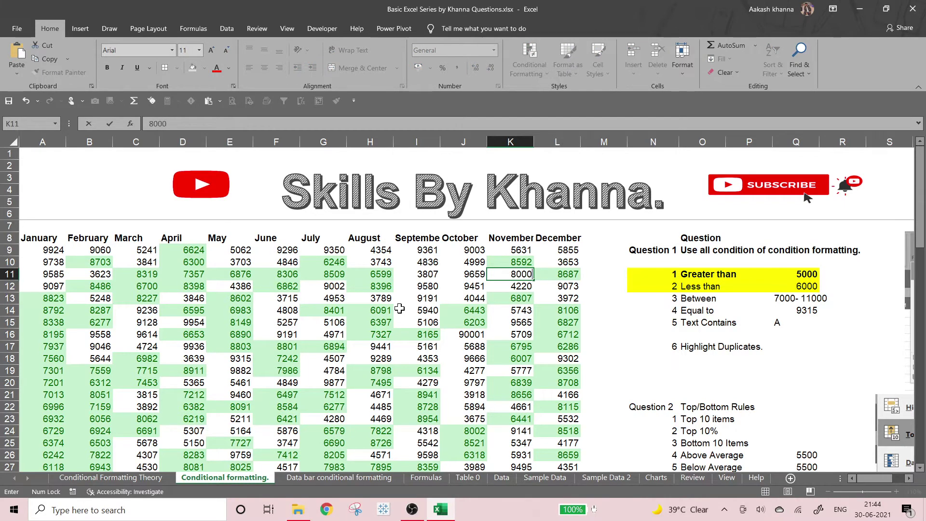
key("Return")
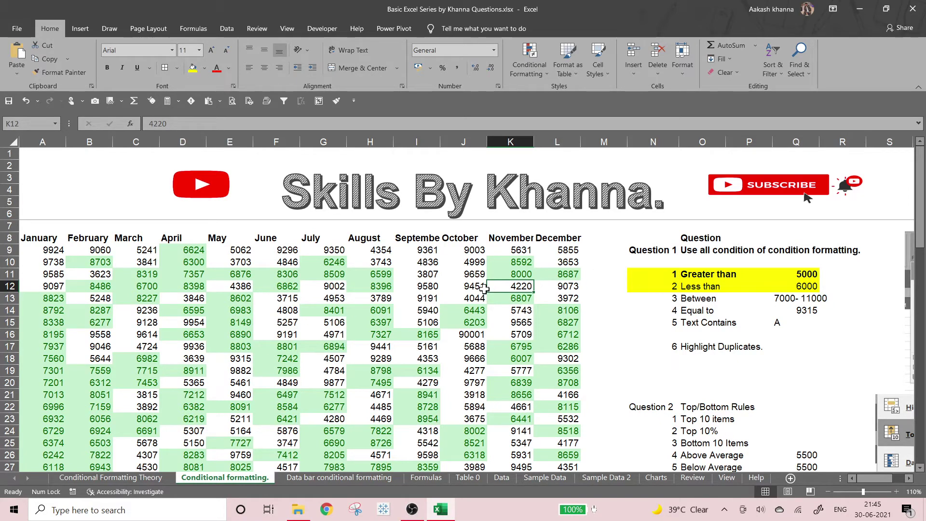
left_click(503, 274)
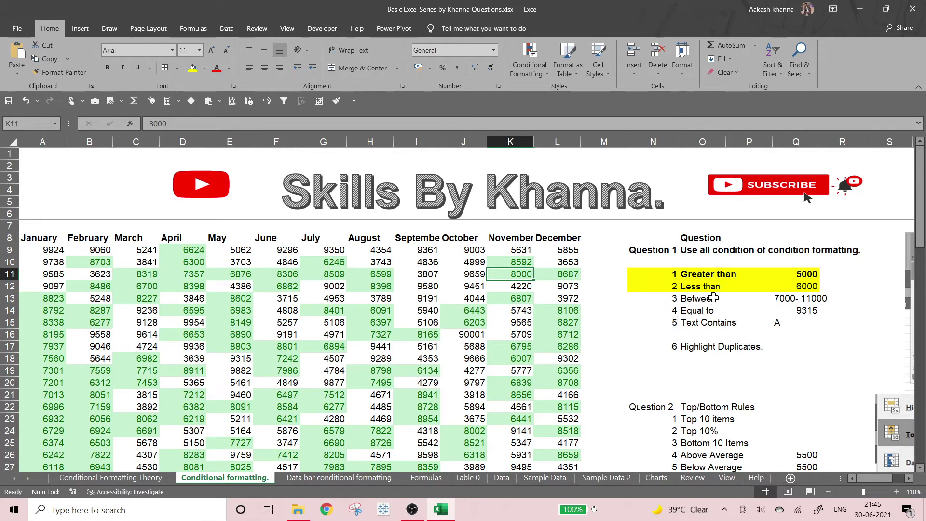
Fill the Between question row N13:Q13 with yellow to mark it finished.
left_click_drag(672, 299, 810, 297)
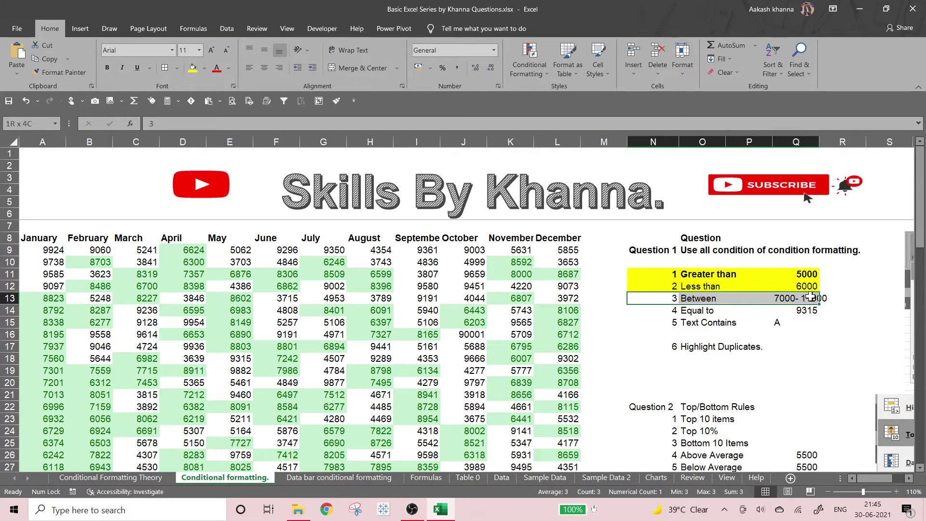
left_click(192, 68)
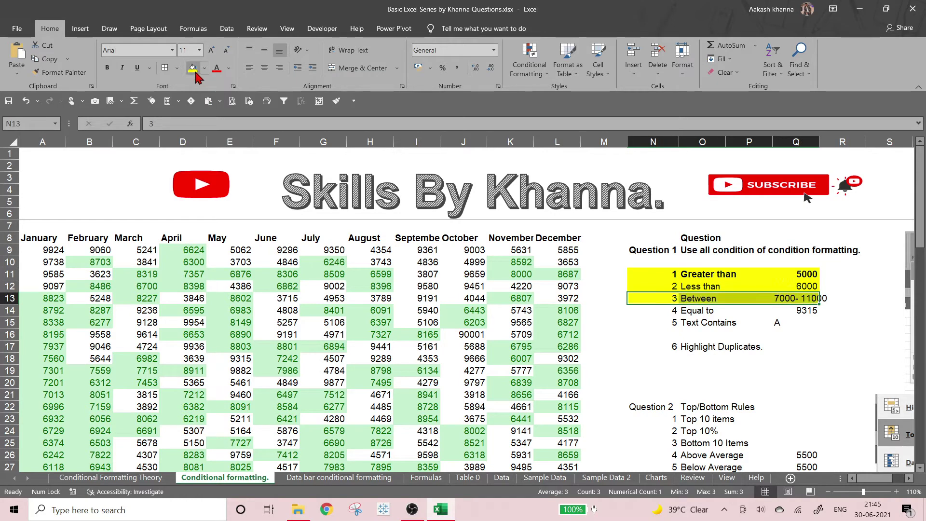
left_click(652, 300)
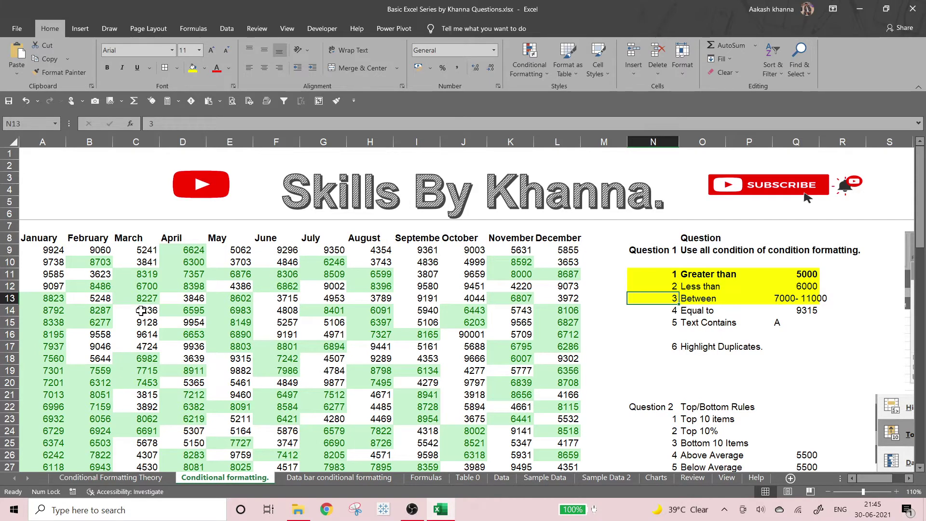
Clear the conditional formatting rules from the monthly data A9:L45 only.
key("Up")
key("Up")
key("ctrl+Left")
key("ctrl+Left")
key("Up")
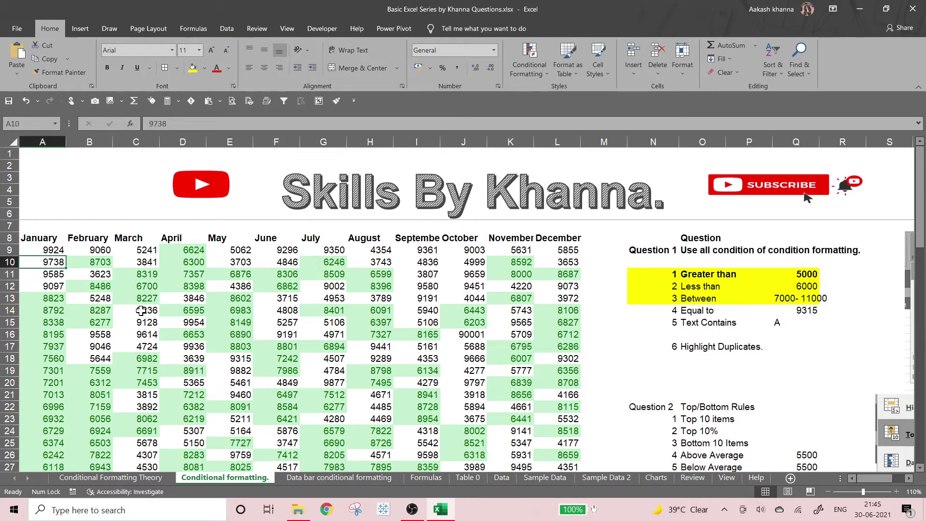
key("Up")
key("ctrl+shift+Down")
key("ctrl+shift+Right")
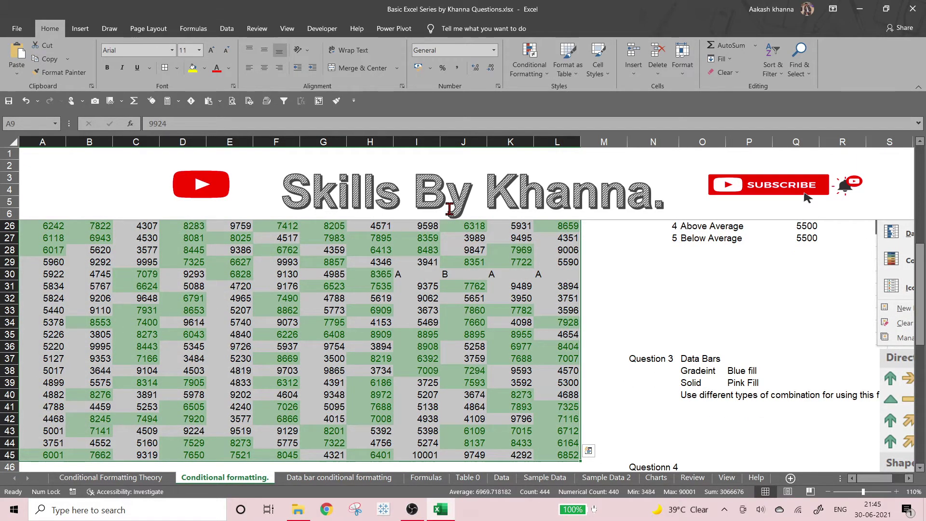
scroll(444, 208, "up", 3)
left_click(523, 71)
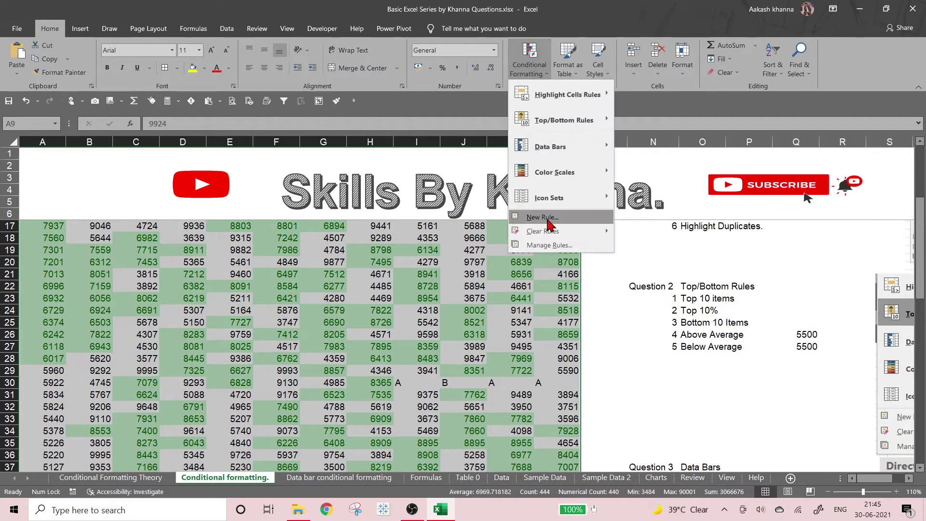
mouse_move(547, 233)
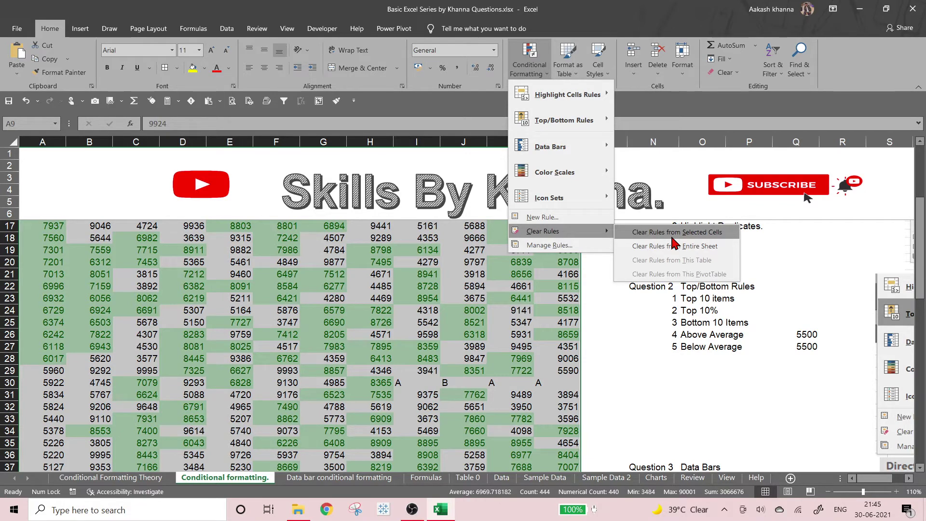
left_click(673, 237)
scroll(290, 309, "up", 3)
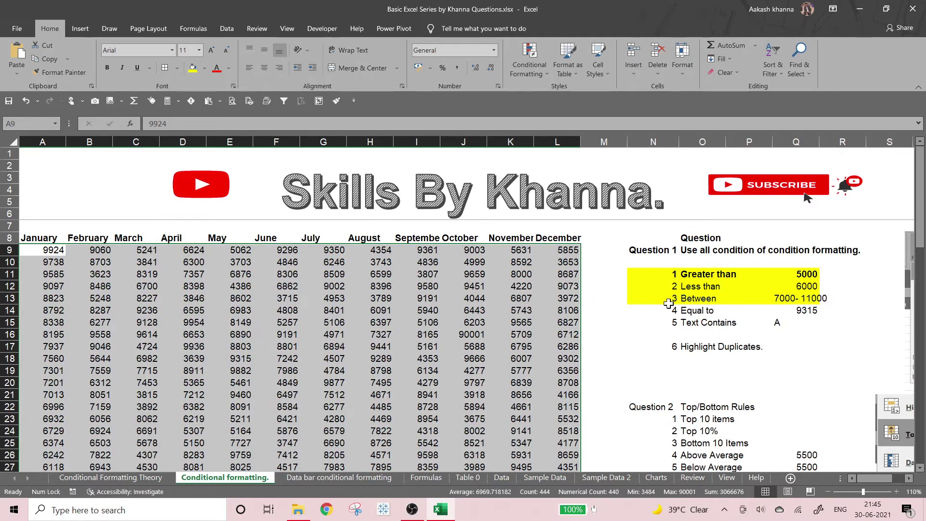
Copy the October value 6443 from J14 and paste it into J27.
left_click(671, 311)
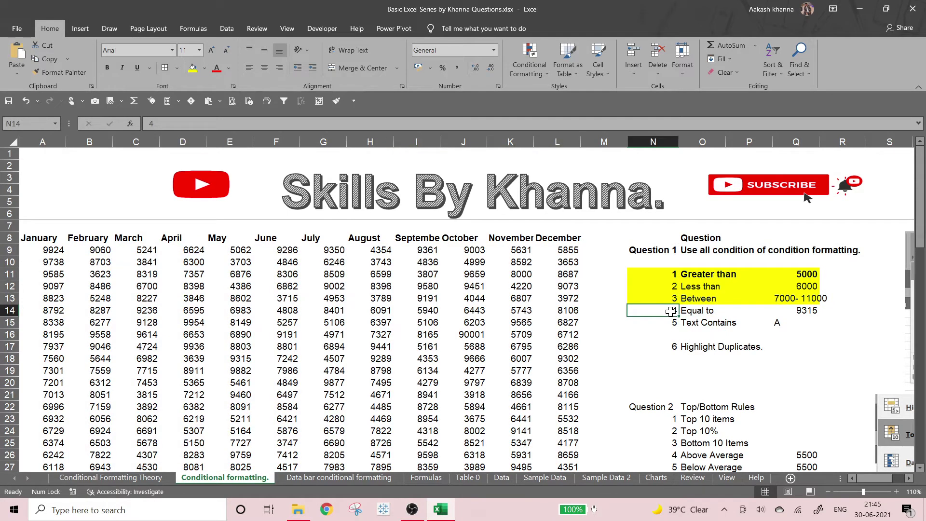
key("Left")
key("Left")
key("Left")
key("Left")
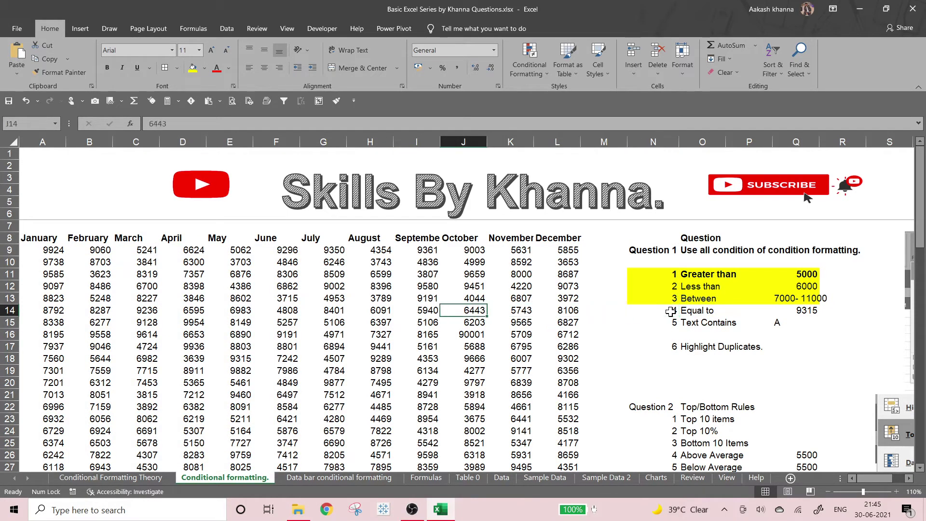
key("ctrl+c")
key("Down")
key("Down")
key("Down")
key("Down")
key("Down")
key("Down")
key("Down")
key("Down")
key("Down")
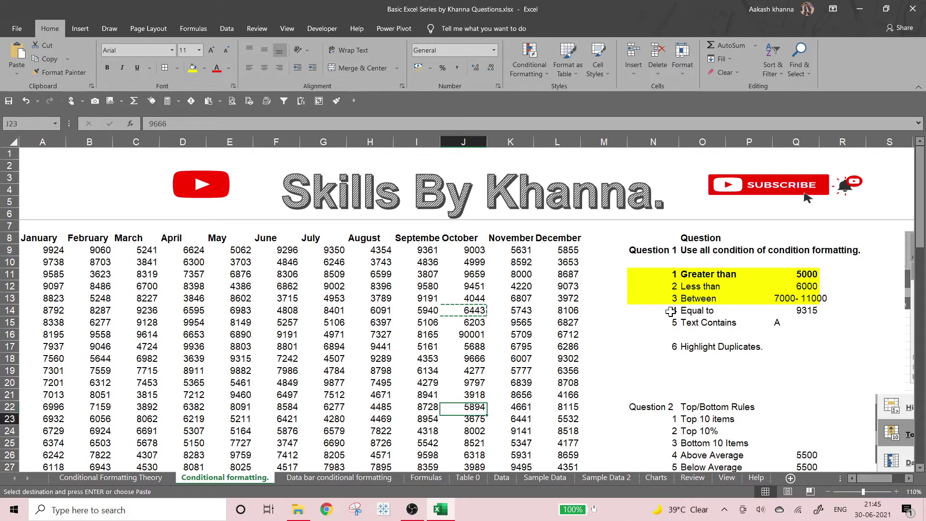
key("Down")
key("Down")
key("Down")
key("Down")
key("ctrl+v")
Paste the copied 6443 into the June cell F27 and the March cell C16.
key("Left")
key("Left")
key("Left")
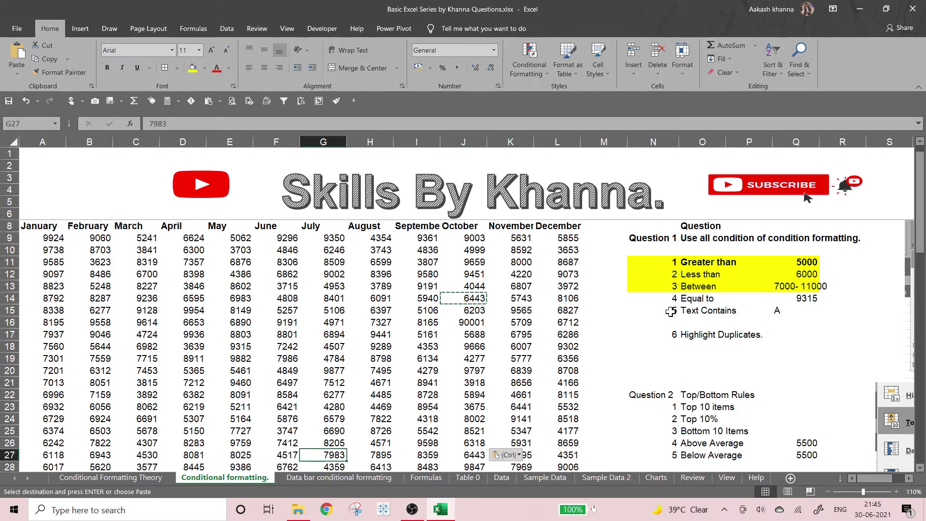
key("Left")
key("ctrl+v")
key("Left")
key("Left")
key("Up")
key("Up")
key("Left")
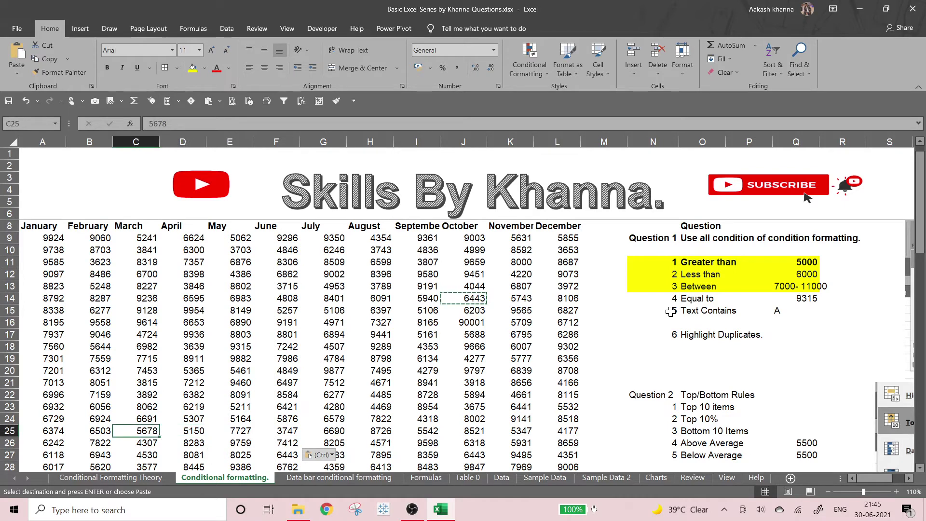
key("ctrl+Up")
key("Down")
key("Down")
key("Down")
key("Down")
key("Down")
key("Down")
key("Down")
key("Down")
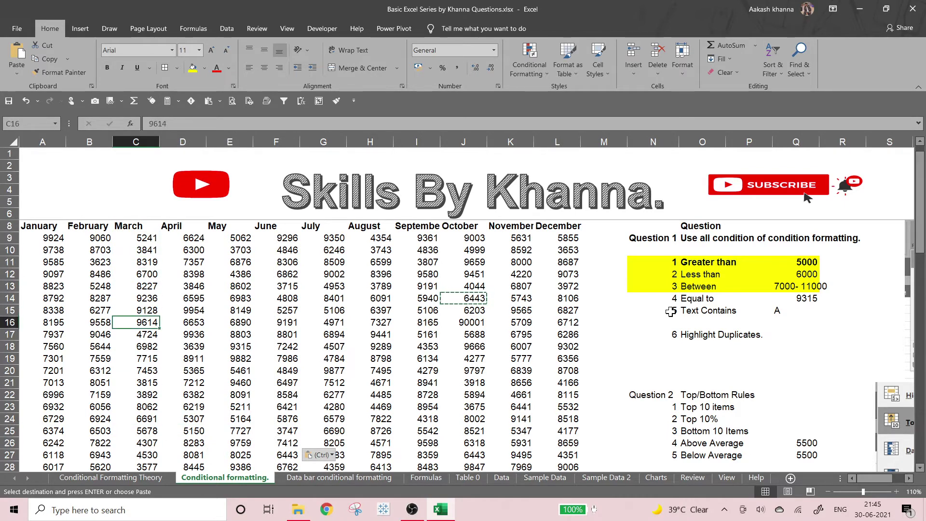
key("ctrl+v")
Paste the copied 6443 into the January cell A18.
key("Left")
key("Left")
key("Down")
key("Down")
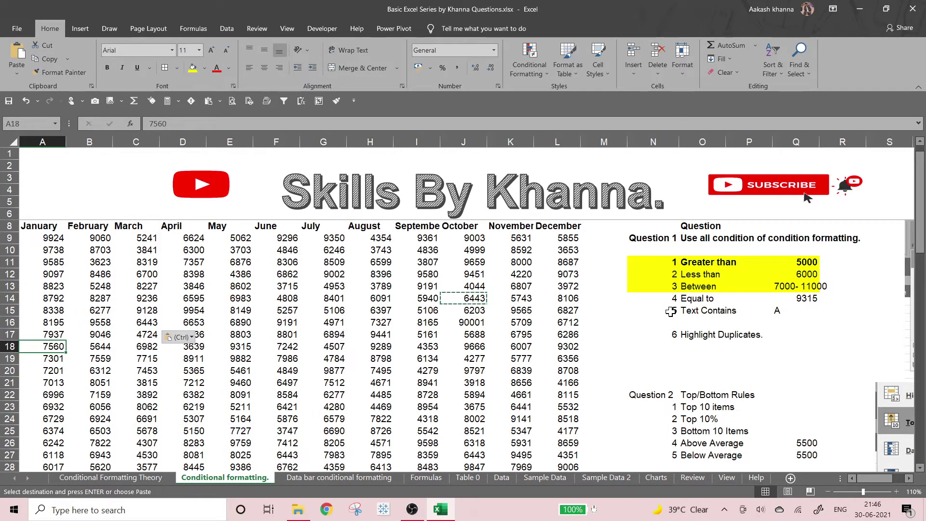
key("ctrl+v")
key("Down")
key("Down")
key("Down")
key("Down")
key("Down")
key("Down")
key("Down")
key("Down")
key("Down")
key("Down")
key("Down")
key("Down")
key("Right")
key("Right")
key("Right")
key("Right")
key("Right")
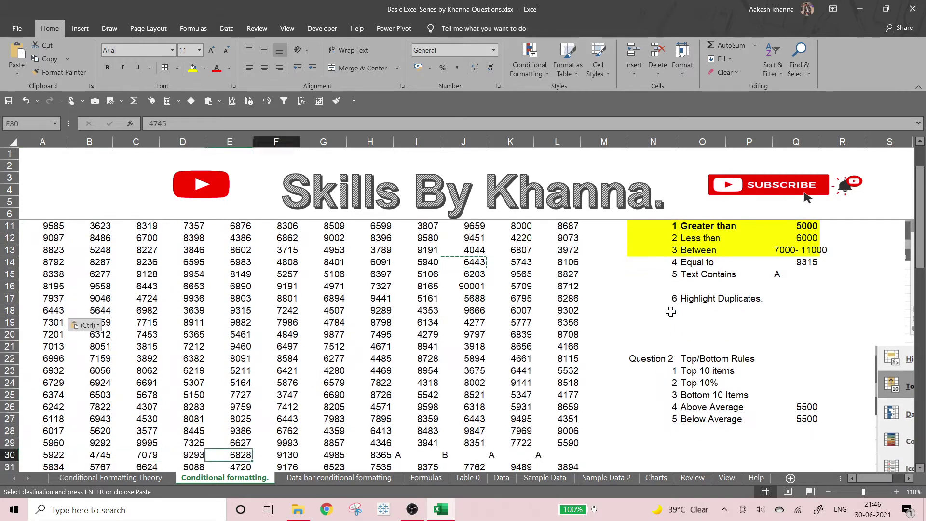
key("Right")
key("Right")
key("Right")
key("Up")
key("Right")
key("Up")
key("Up")
key("ctrl")
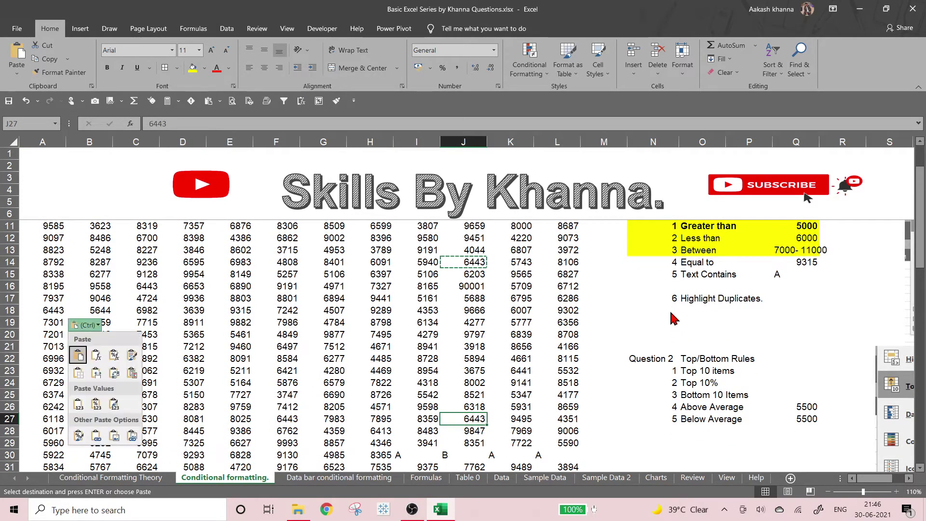
key("Right")
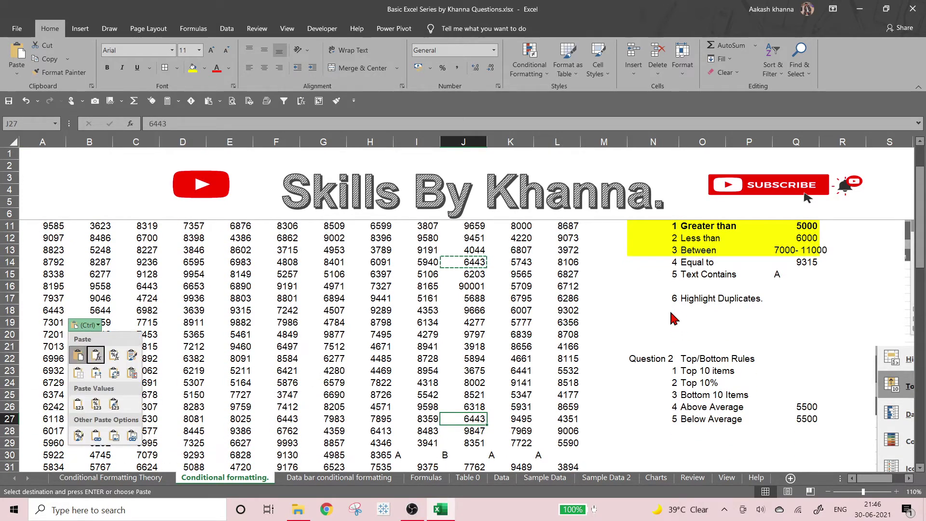
Paste the copied 6443 into the December cells L23 and L14 and the June cell F15, and save the workbook.
left_click(582, 368)
left_click(579, 368)
key("ctrl+v")
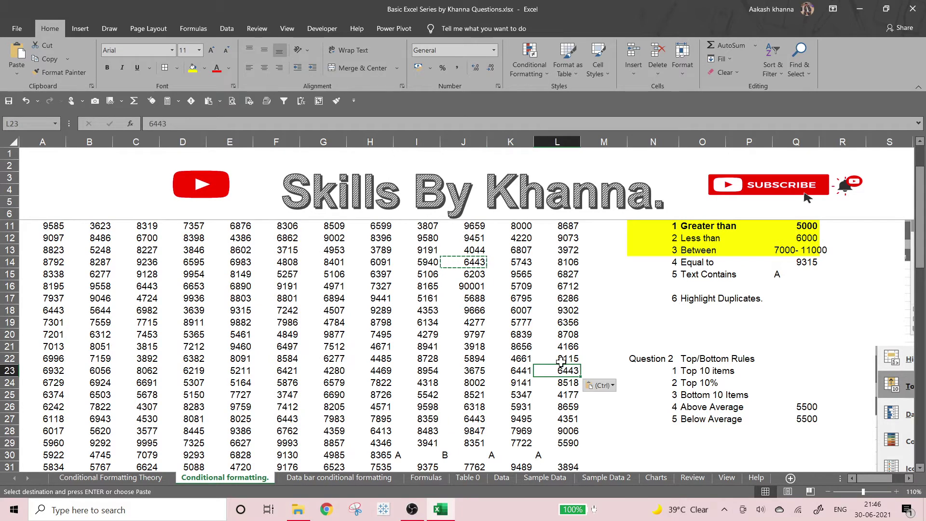
scroll(569, 338, "up", 2)
left_click(569, 311)
key("ctrl+v")
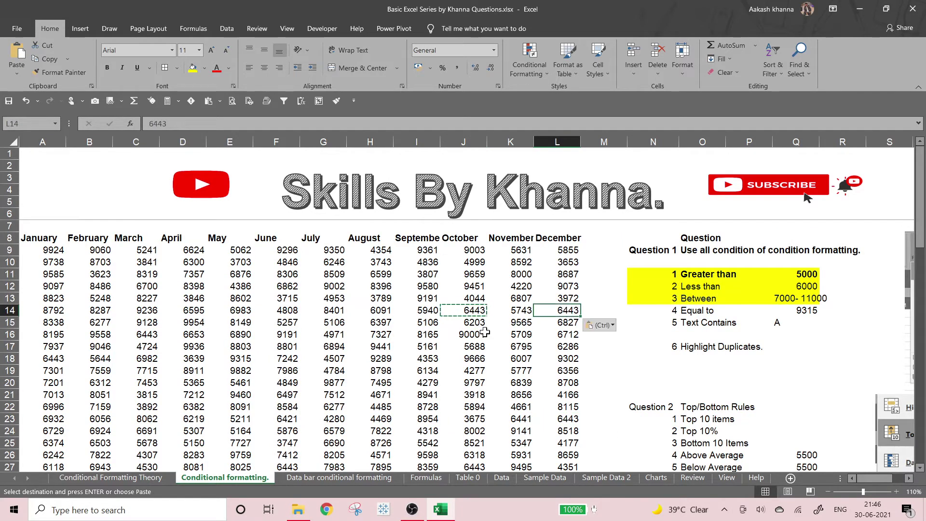
left_click(274, 320)
key("Return")
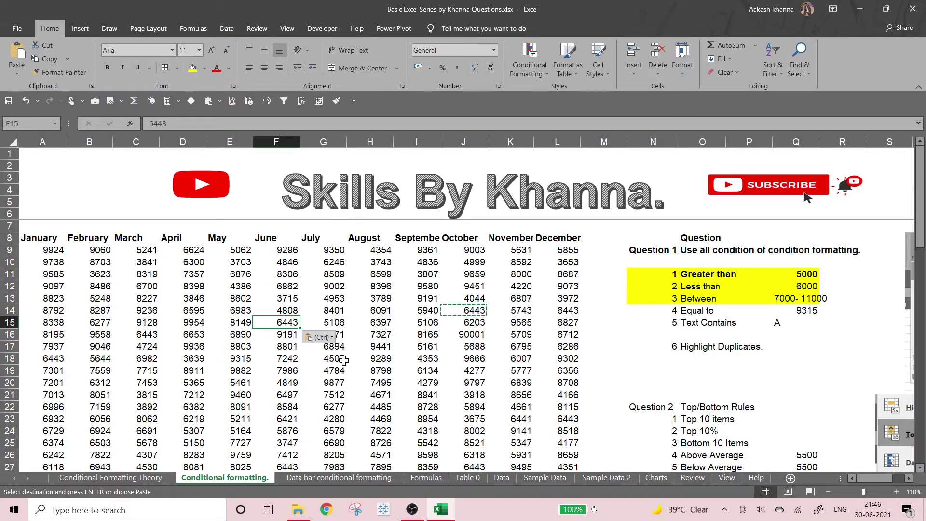
key("ctrl+s")
Set the September value in I45 to 6443.
scroll(467, 386, "down", 9)
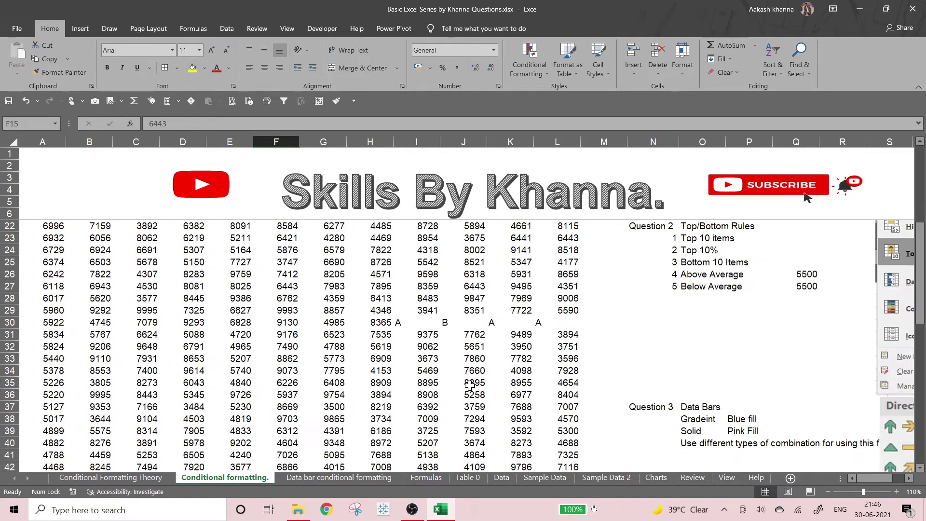
left_click(387, 307)
left_click(416, 320)
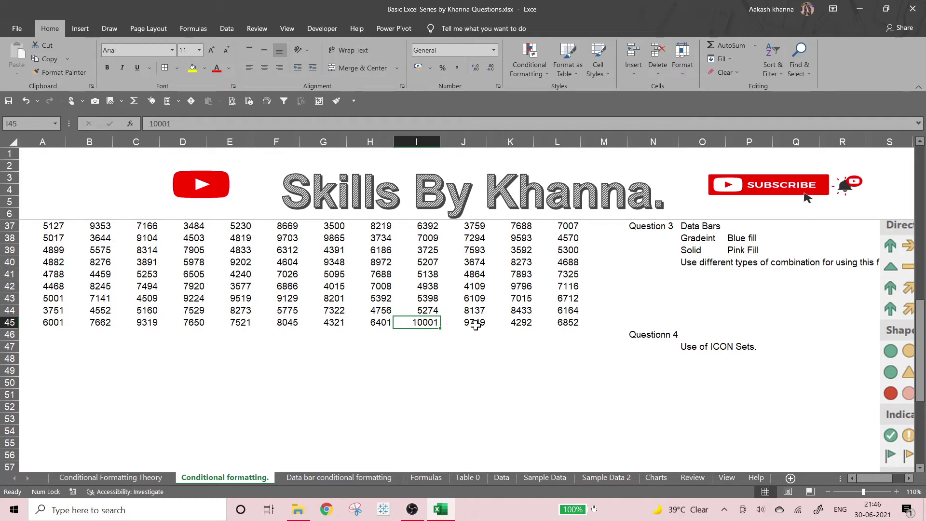
type("6644")
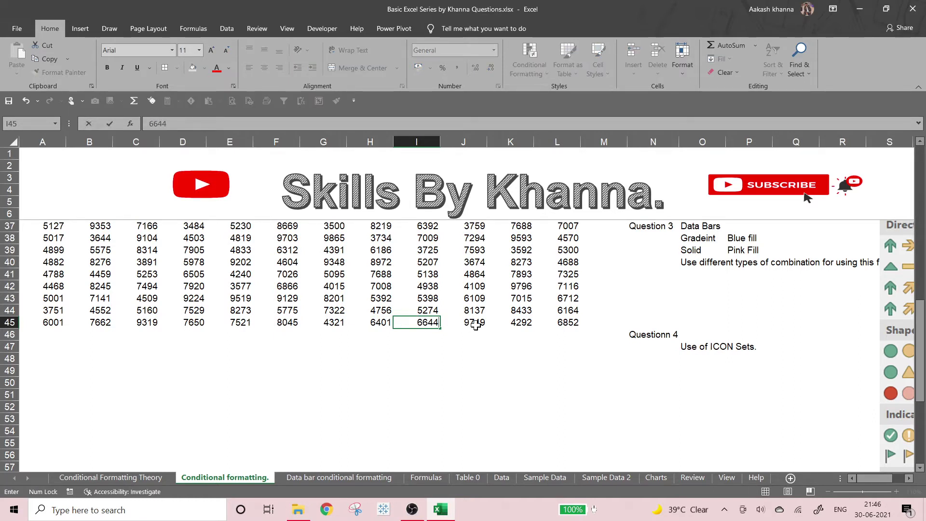
key("BackSpace")
key("BackSpace")
key("BackSpace")
type("443")
key("Return")
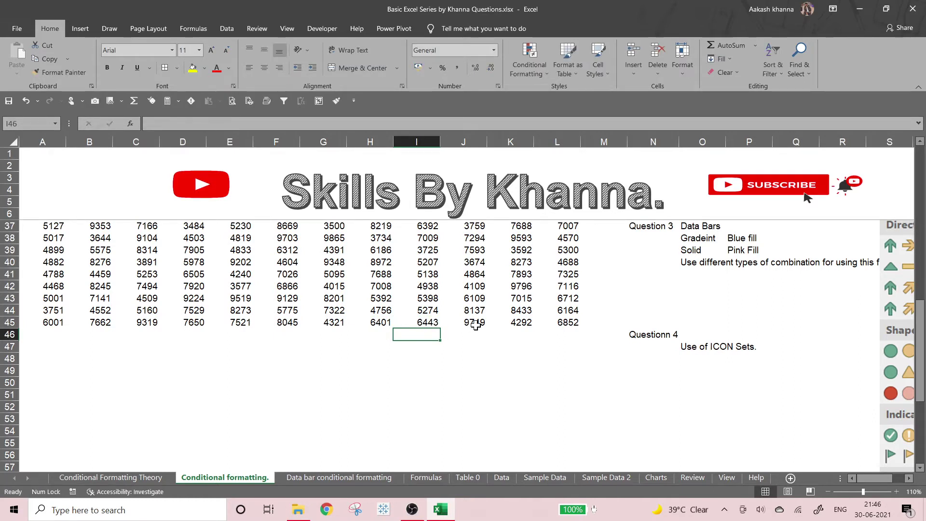
Return to the Question 1 list and review the Equal to question.
key("Down")
key("ctrl+Right")
key("ctrl+Up")
key("ctrl+Up")
key("ctrl+Up")
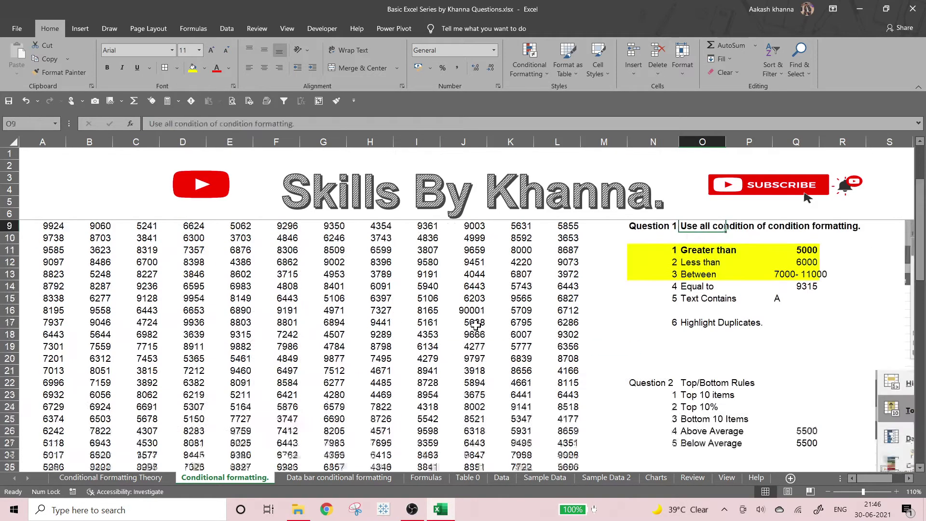
key("Down")
key("Down")
key("Down")
key("Down")
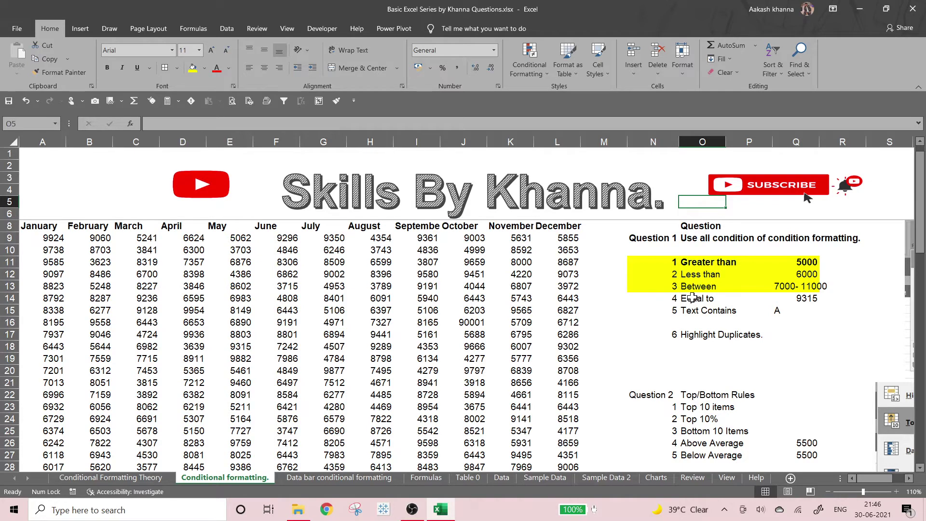
Set the value of the Equal to question in Q14 to 6443.
left_click(813, 298)
type("6")
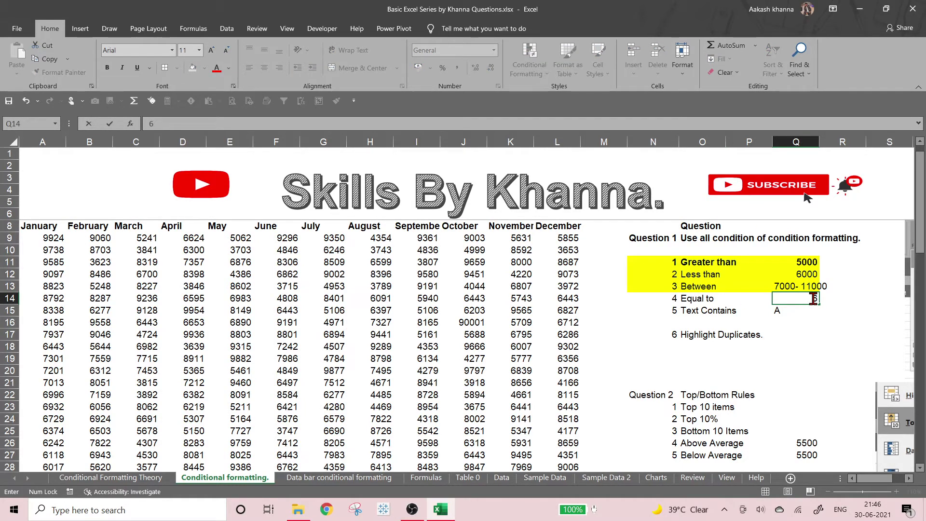
type("644443")
key("Return")
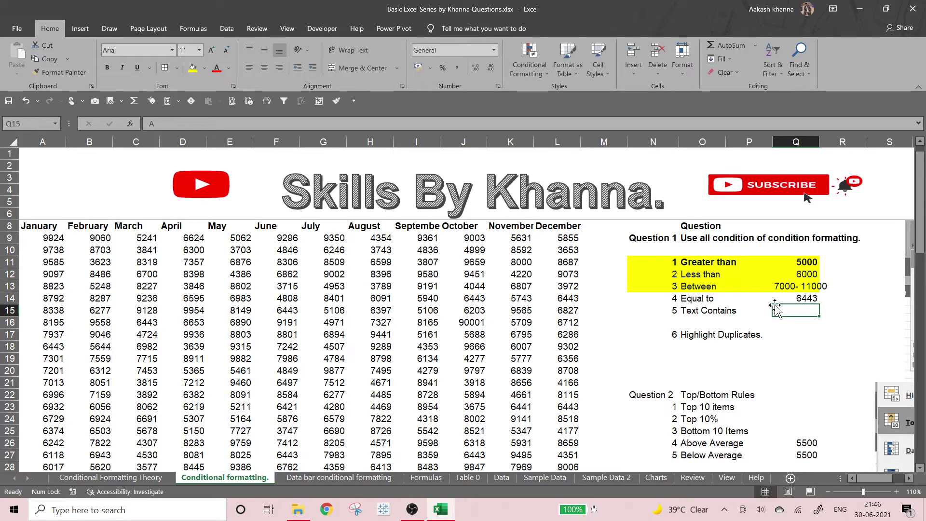
left_click(836, 309)
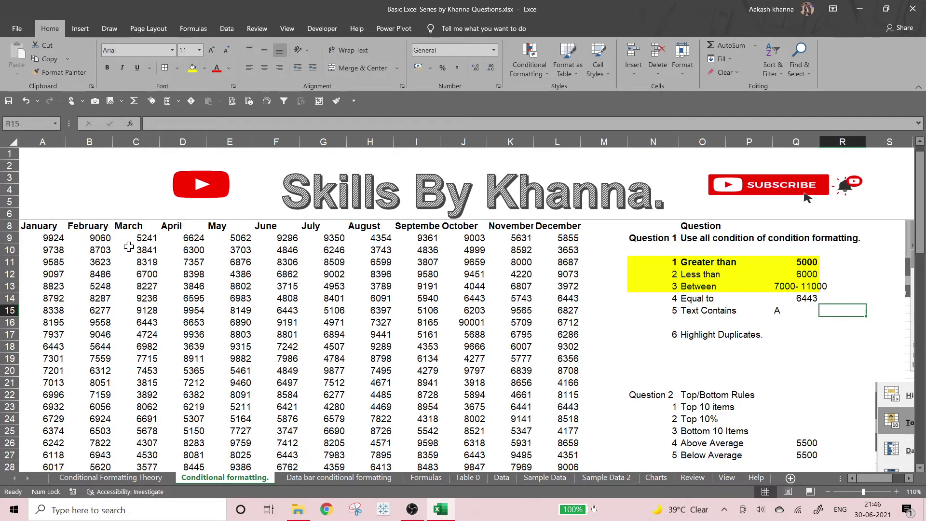
Start an Equal To highlight rule for 6443 on the monthly data range A9:L45.
left_click(57, 240)
key("ctrl+shift+Right")
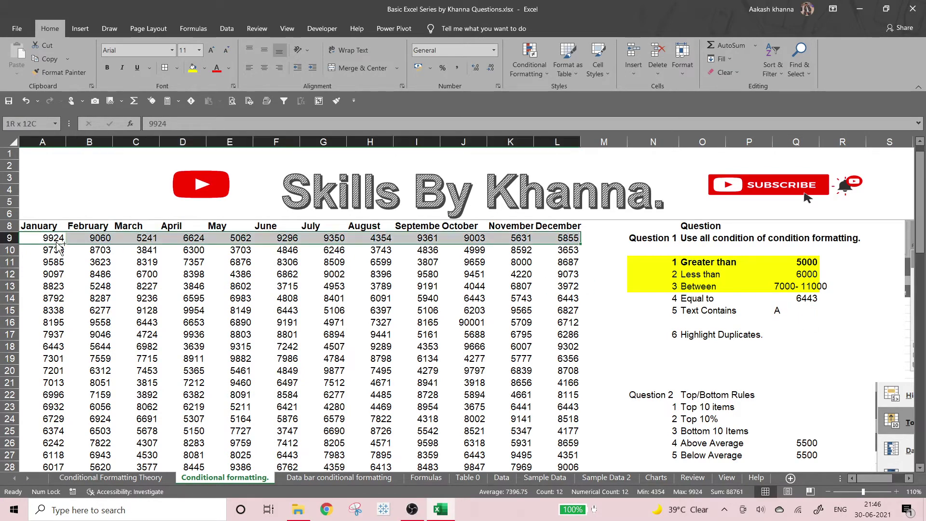
key("ctrl+shift+Down")
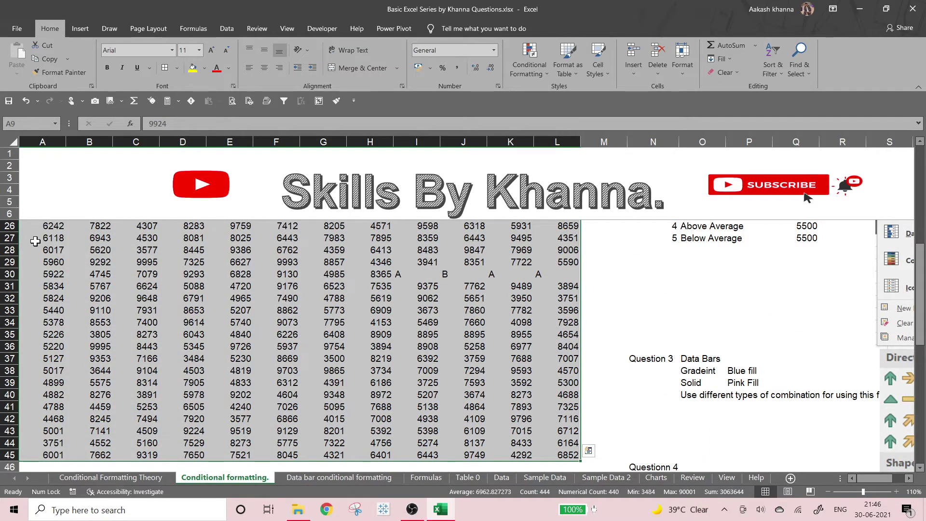
left_click(533, 72)
mouse_move(568, 95)
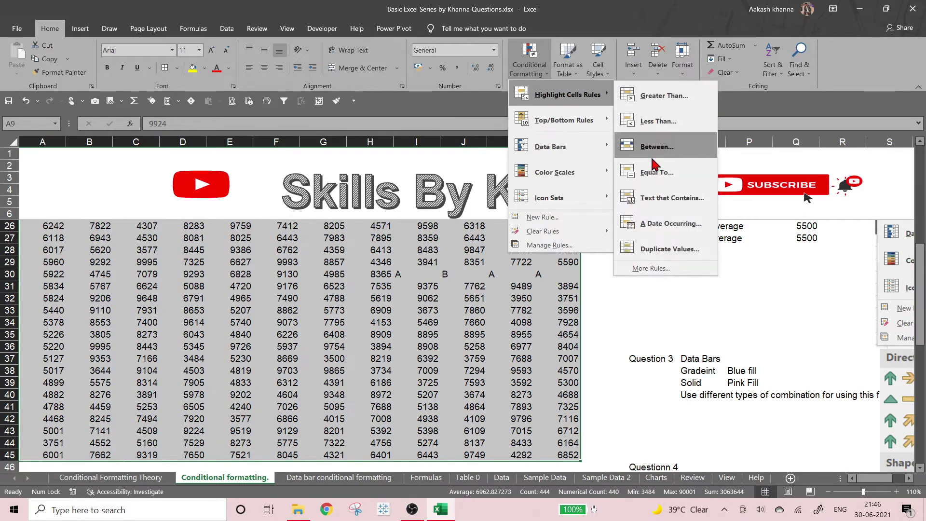
left_click(685, 167)
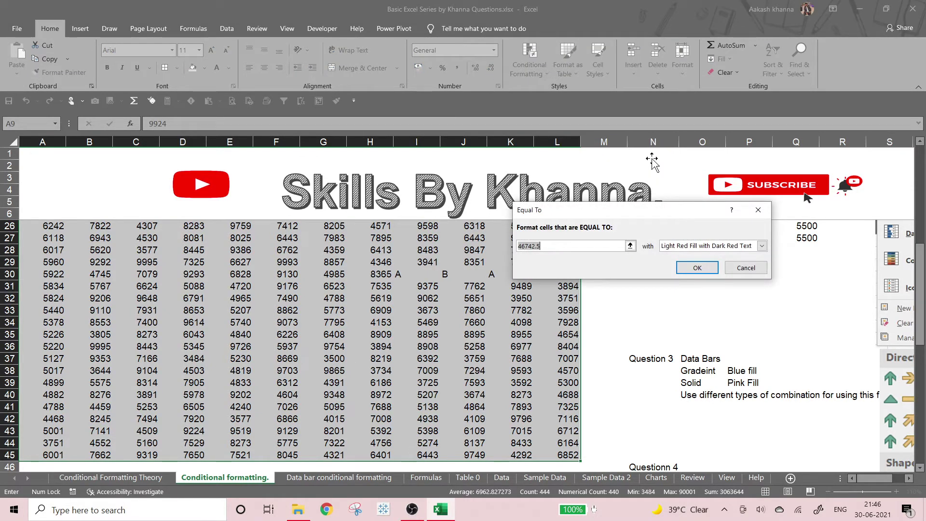
type("6443")
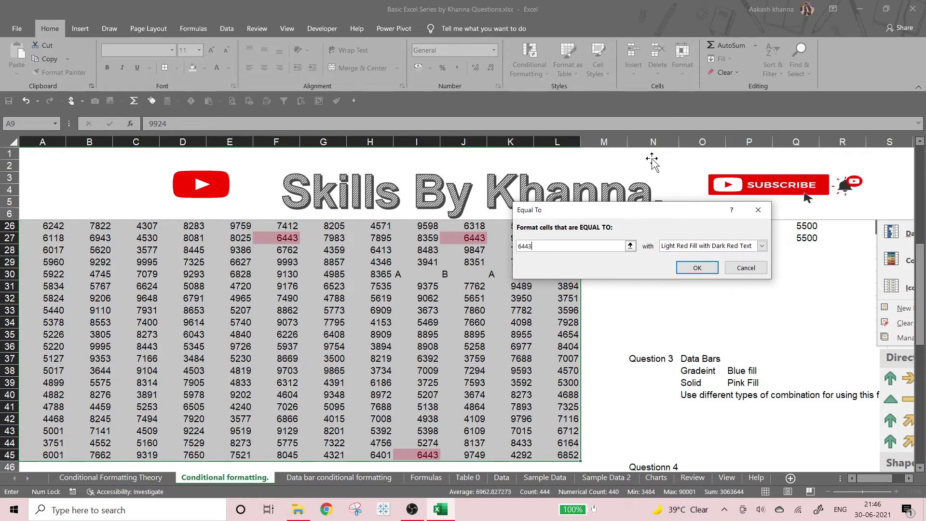
Give the Equal To rule a custom two-color horizontal gradient fill from white to light green and apply it.
left_click(686, 246)
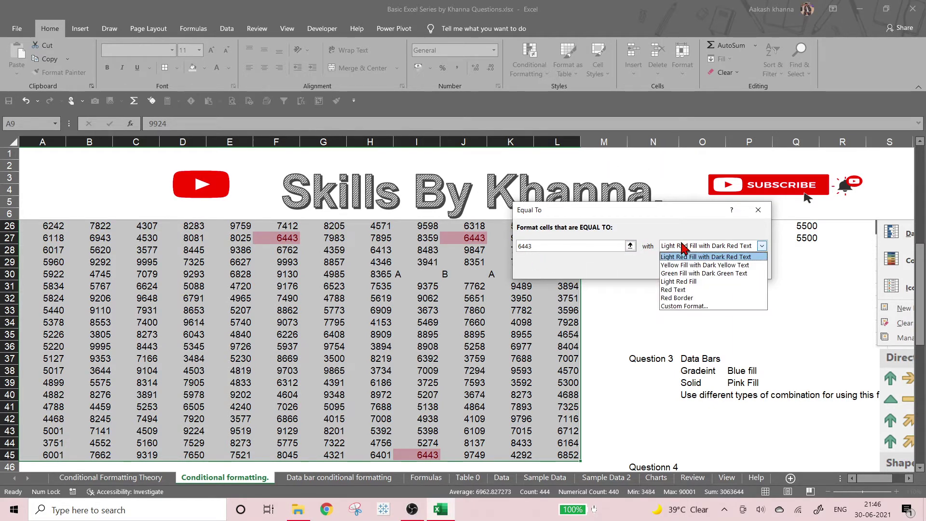
left_click(697, 306)
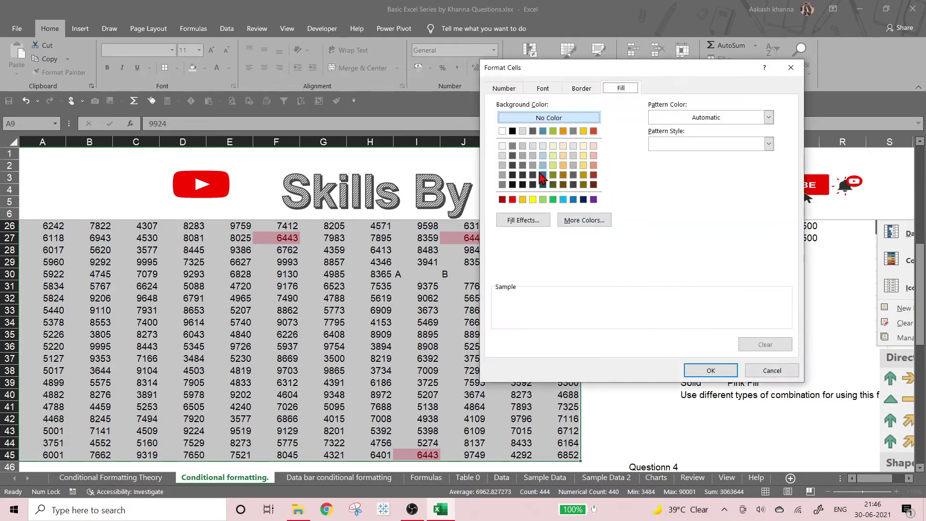
left_click(547, 200)
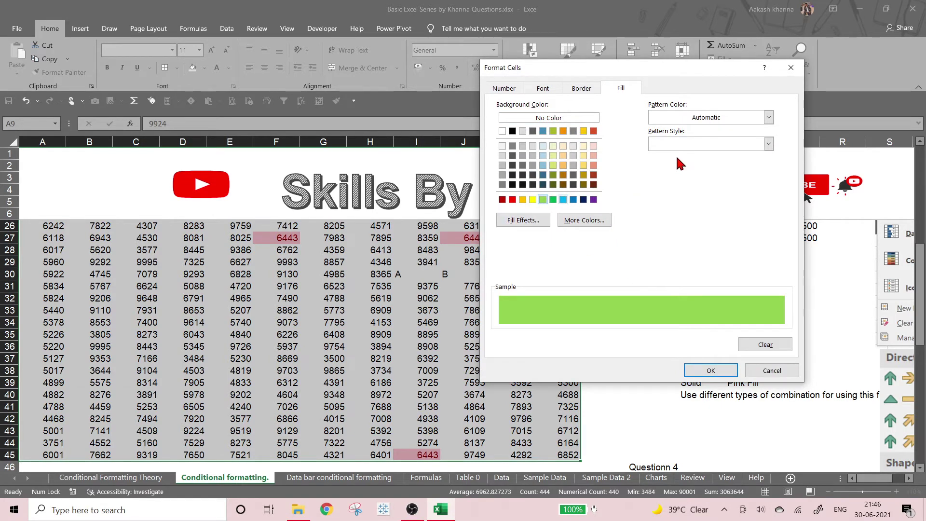
left_click(531, 221)
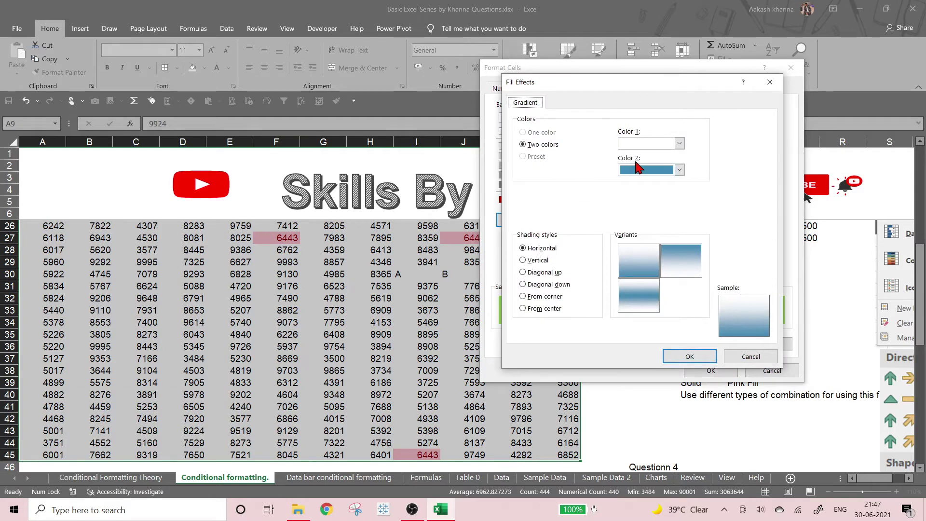
left_click(642, 177)
left_click(662, 262)
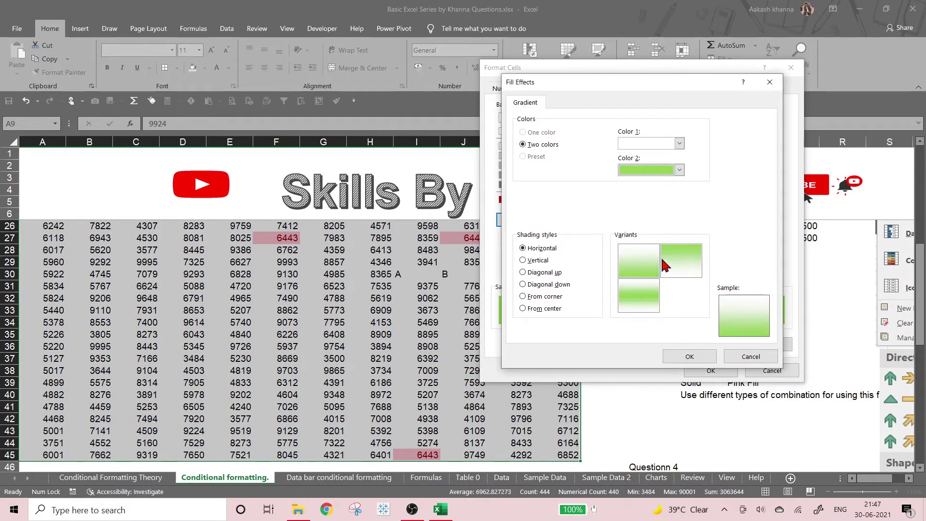
left_click(704, 358)
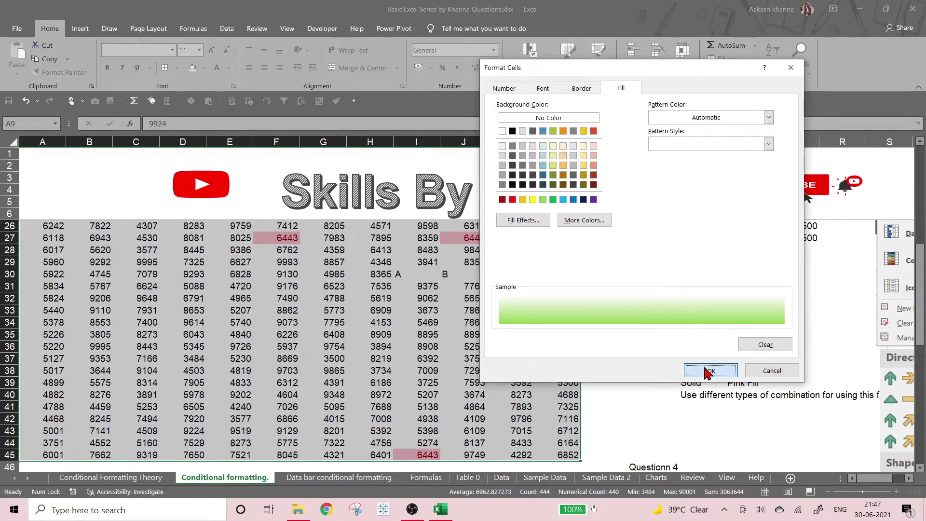
left_click(707, 371)
left_click(698, 268)
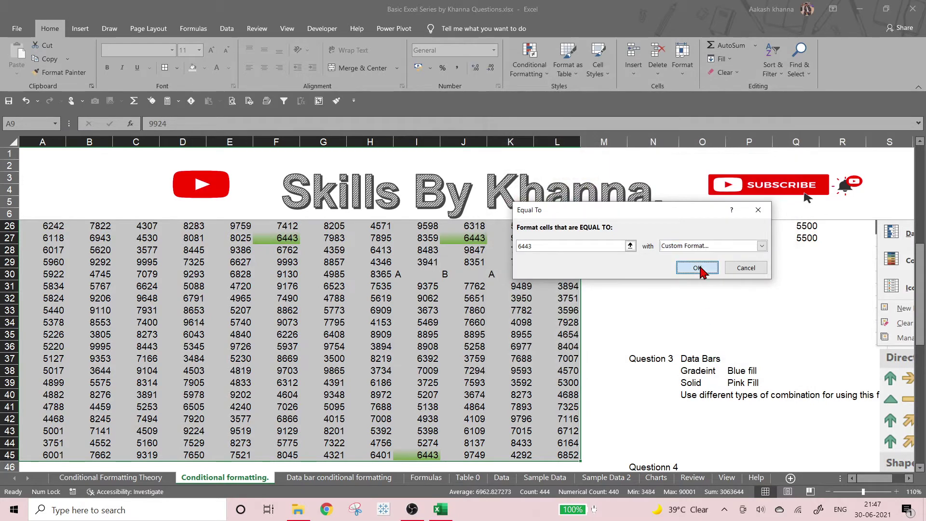
Check the cells highlighted by the Equal To rule in the June, October and December columns.
scroll(368, 317, "up", 6)
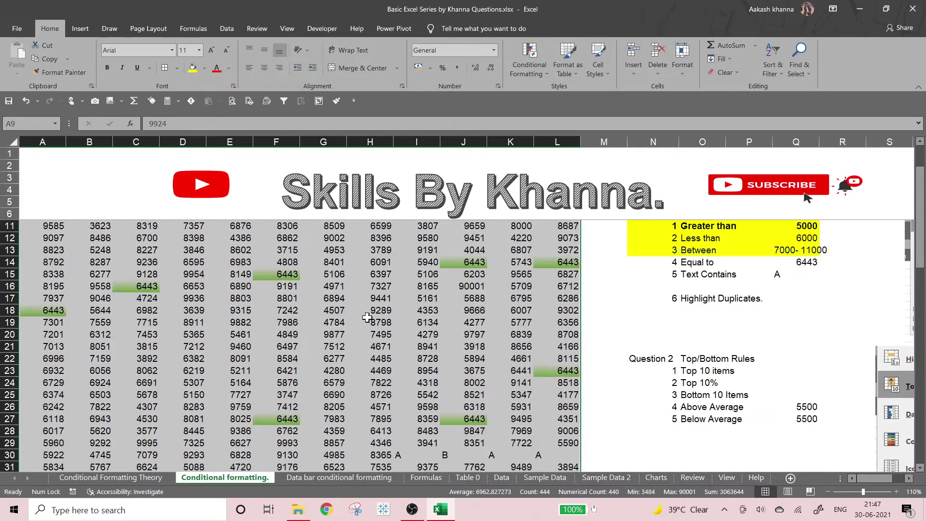
left_click(367, 318)
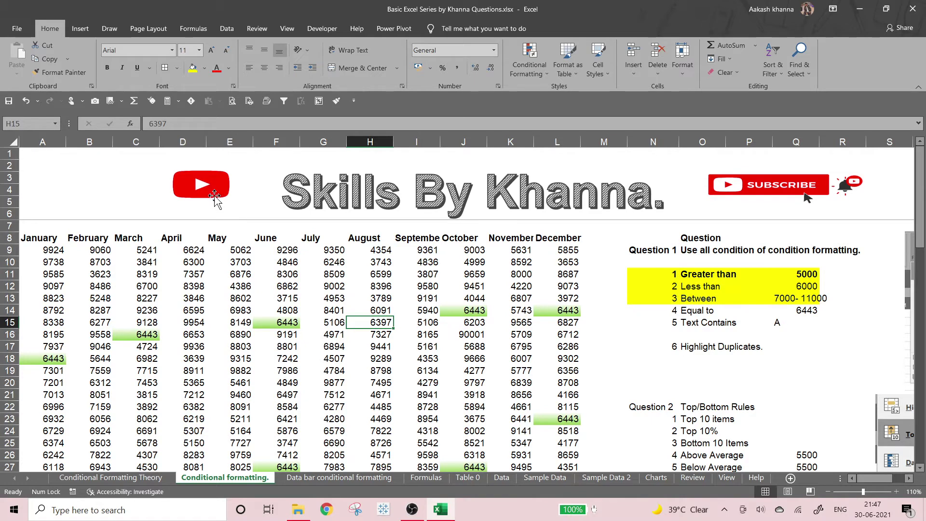
left_click(283, 322)
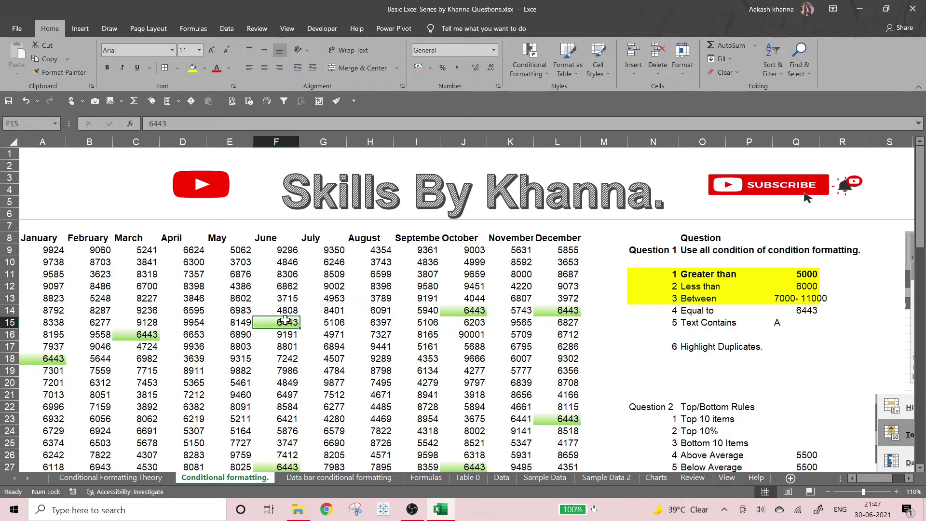
left_click(474, 310)
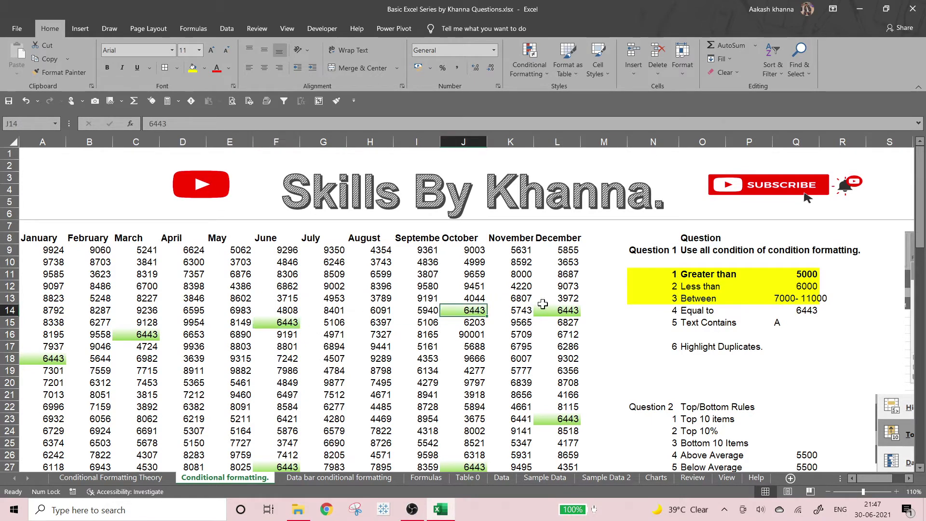
left_click(564, 310)
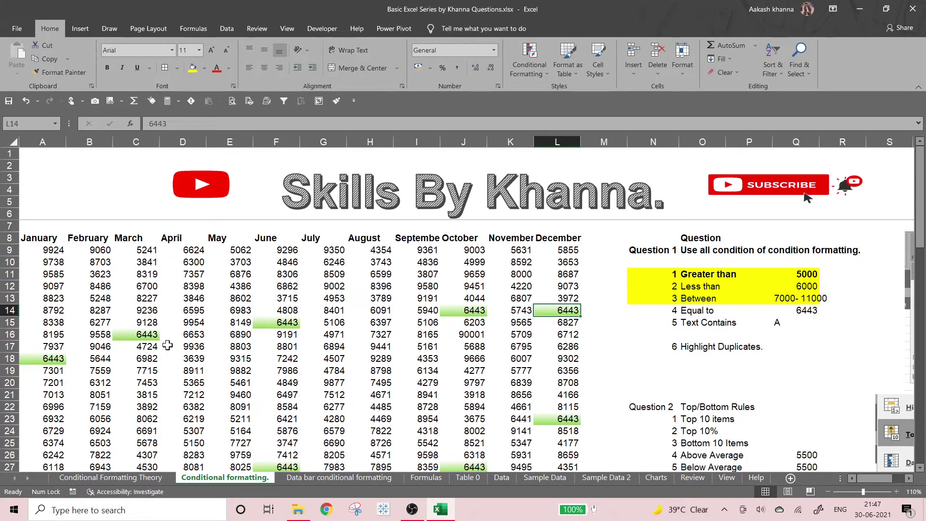
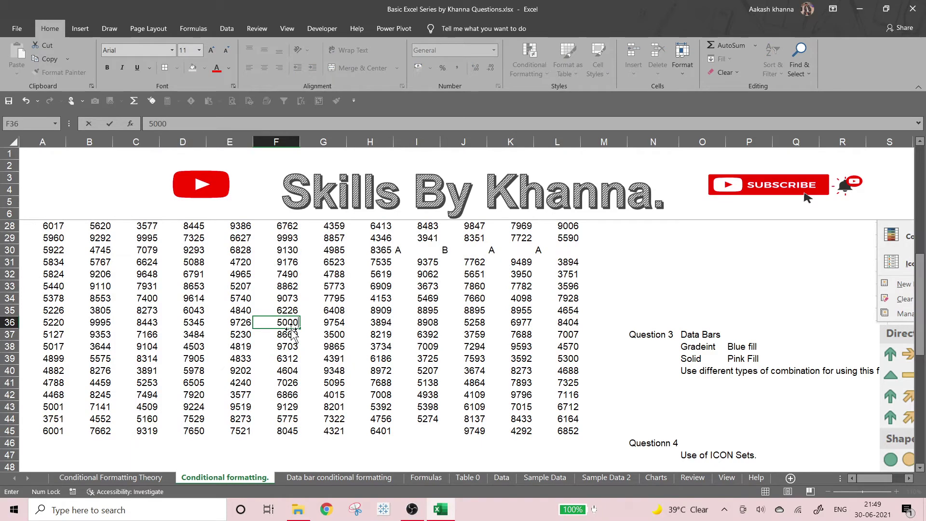
Set the June value in F36 to 5000.
key("Up")
key("Up")
key("Up")
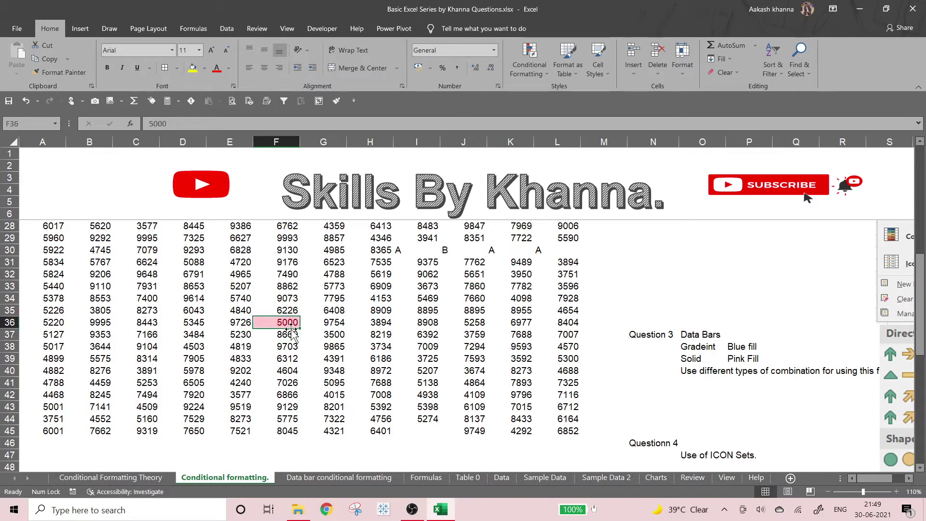
Clear the conditional formatting rules from the monthly data range A9:L45.
key("ctrl+Up")
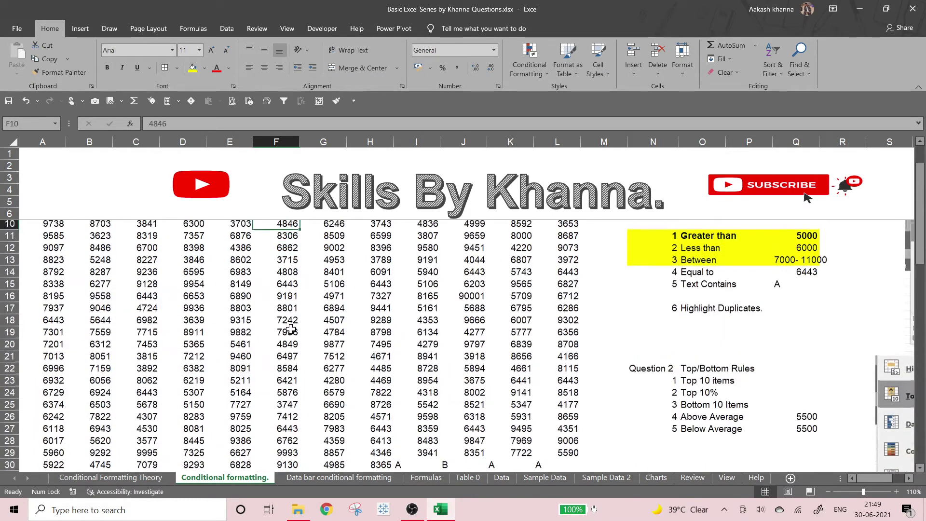
key("Left")
key("Left")
key("Left")
key("Left")
key("Left")
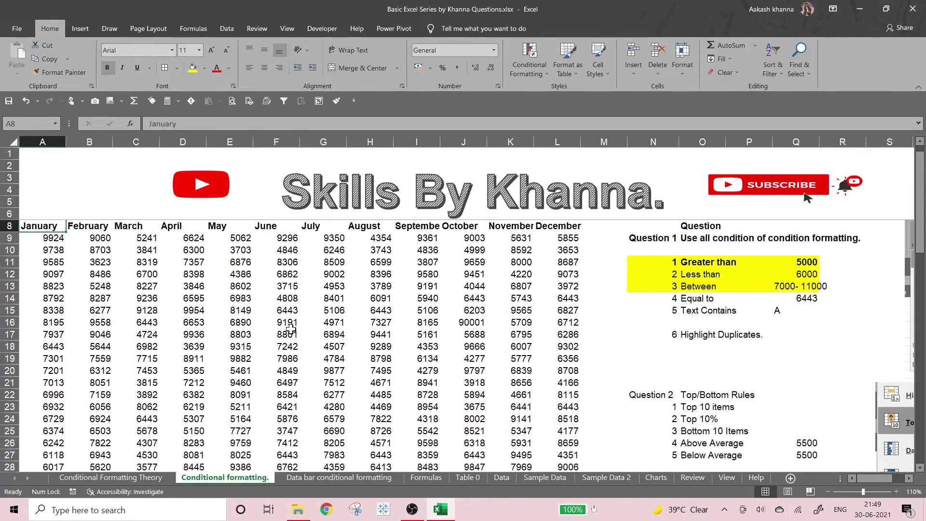
key("Down")
key("ctrl+shift+Right")
key("ctrl+shift+Down")
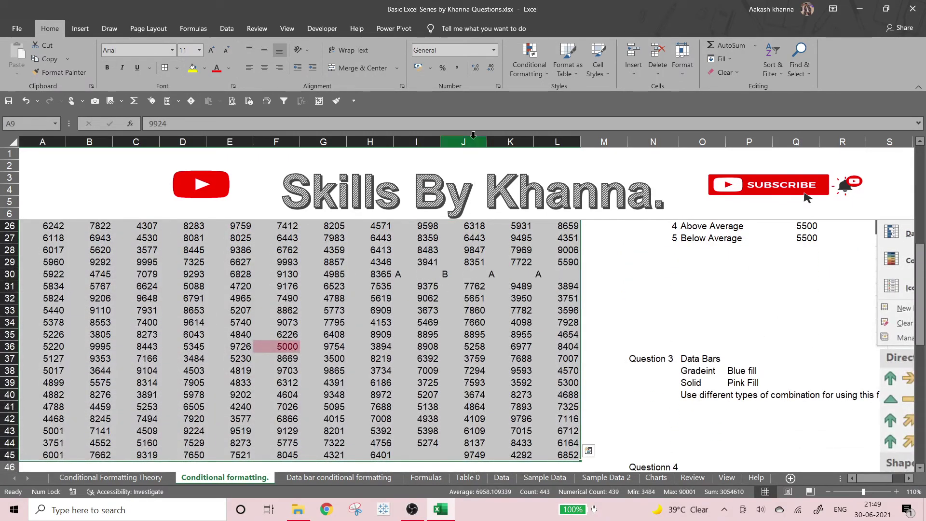
left_click(529, 67)
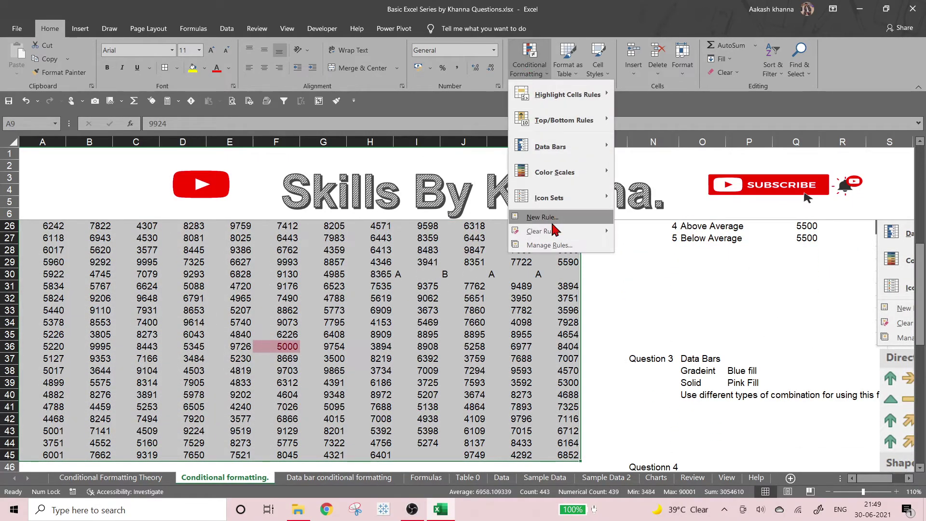
mouse_move(554, 233)
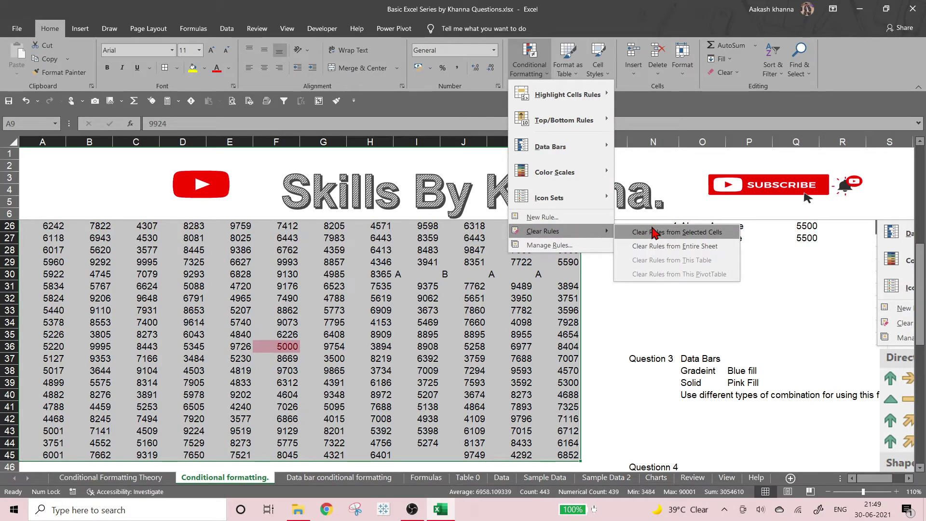
left_click(654, 232)
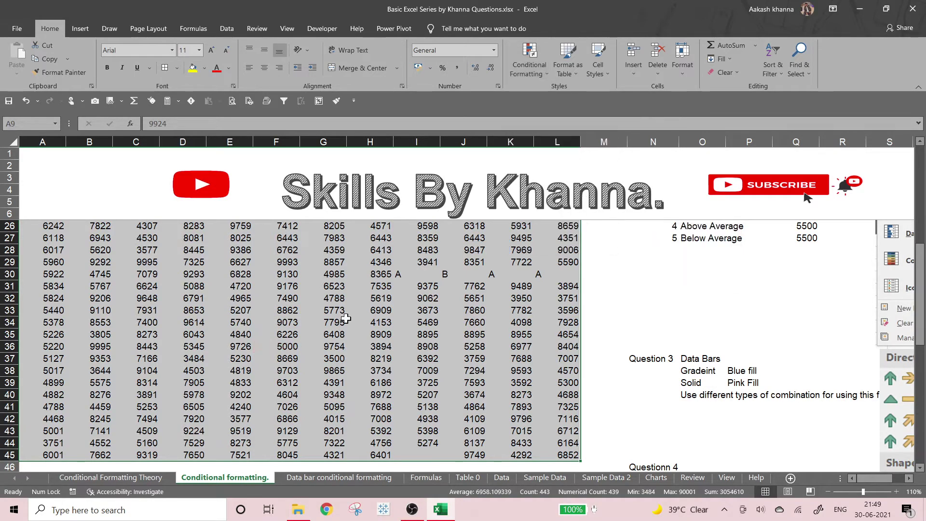
Mark the Equal to question in N14:Q14 as finished with a yellow fill.
scroll(336, 316, "up", 5)
scroll(335, 316, "up", 2)
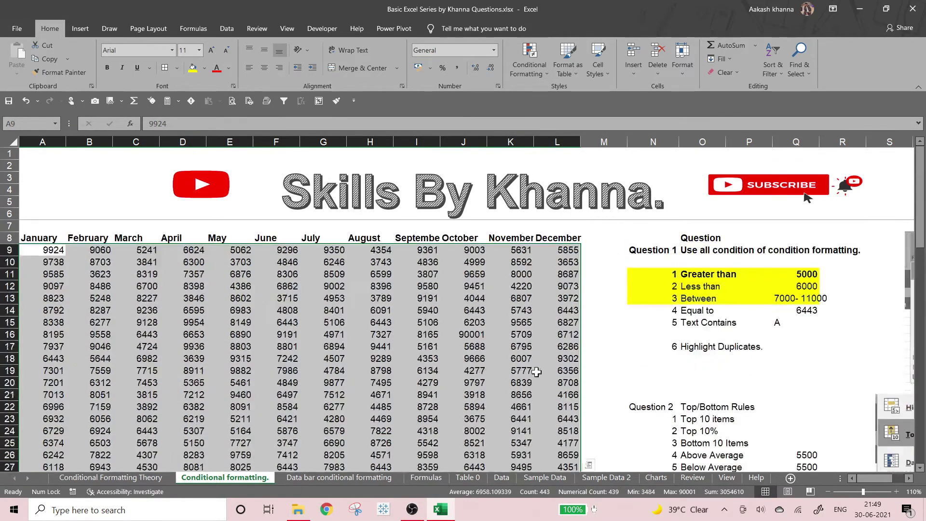
left_click(671, 306)
key("shift+Right")
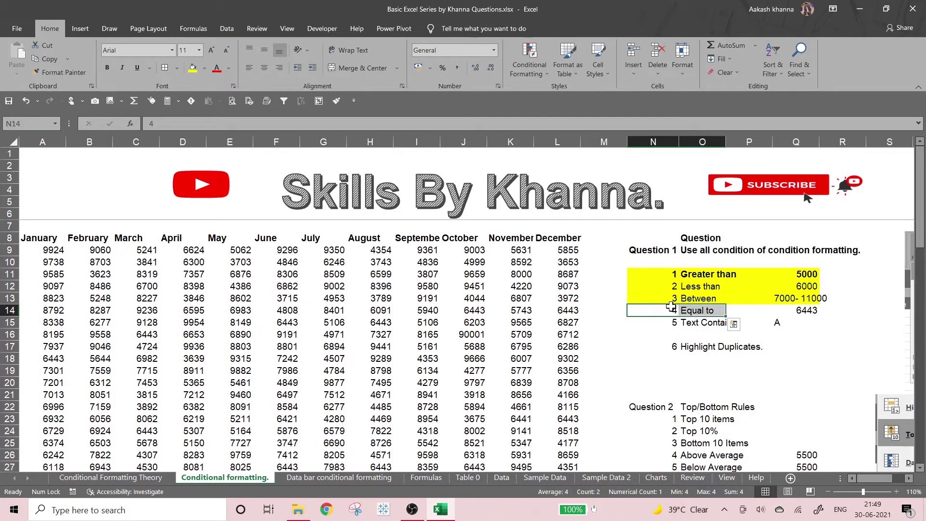
key("shift+Right")
key("shift+Right")
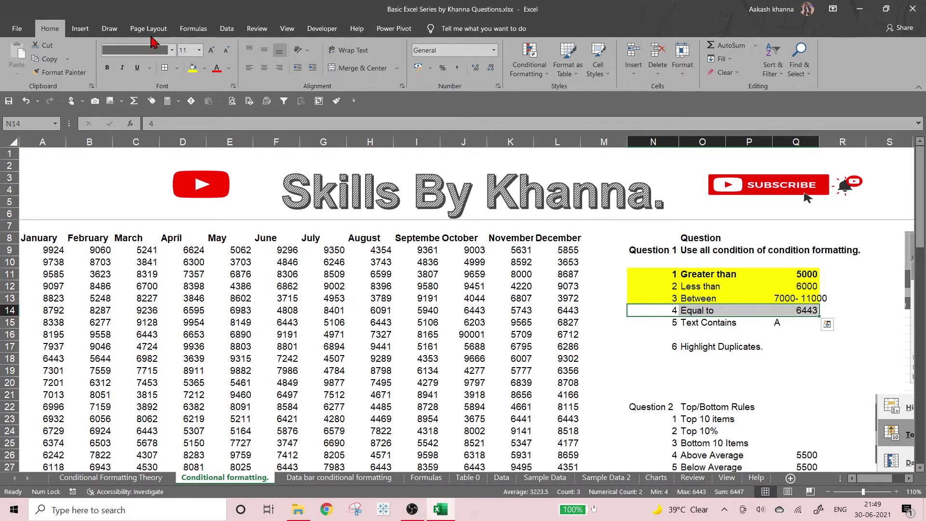
left_click(193, 67)
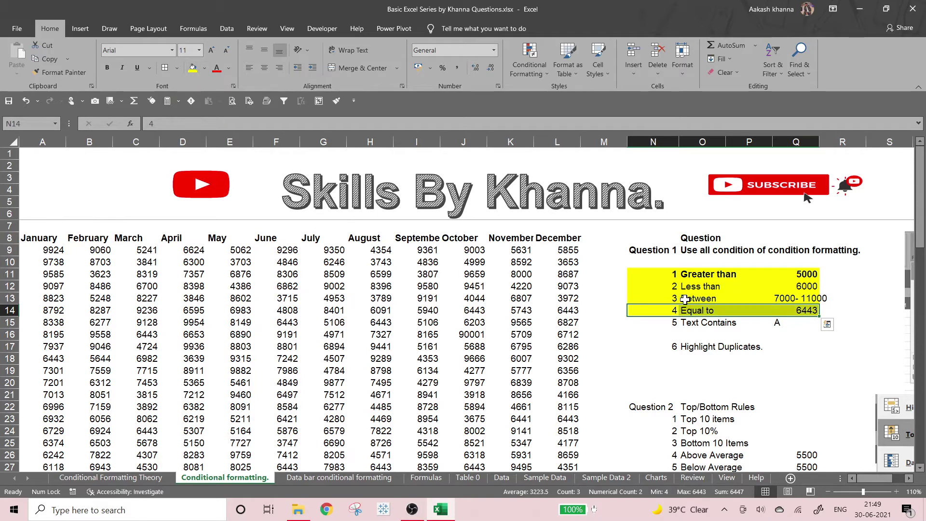
left_click(719, 332)
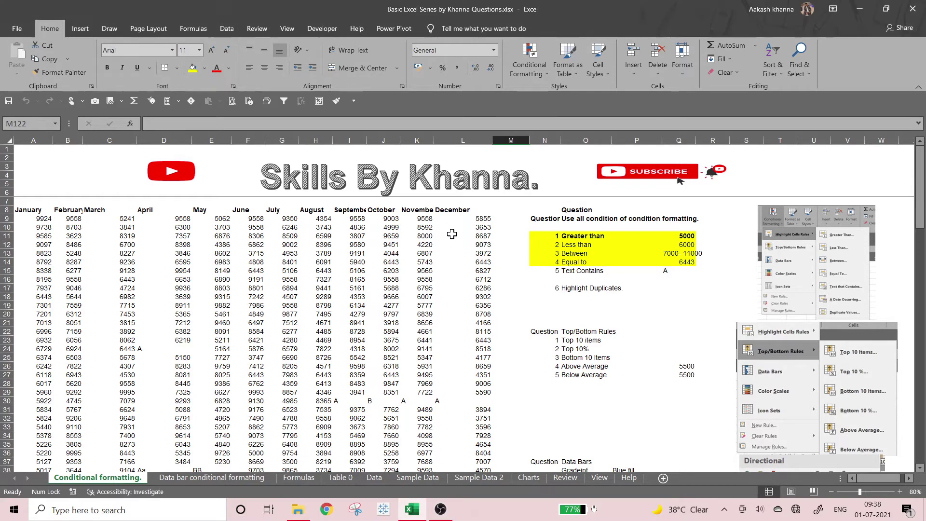
Return from the Question 7 student tables to the monthly data and question list at the start of the sheet.
key("ctrl+Left")
key("ctrl+Left")
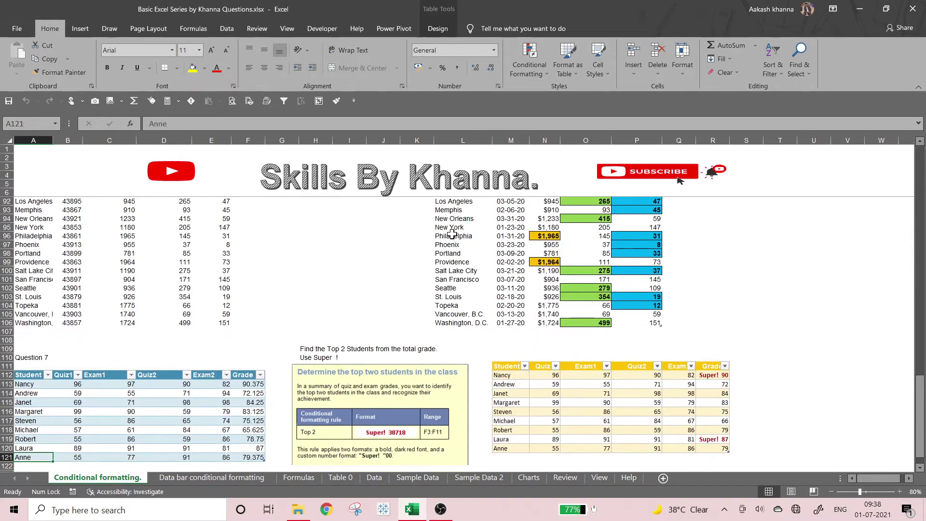
key("ctrl+Up")
key("ctrl+Up")
key("ctrl+Up")
key("ctrl+Up")
key("ctrl+Up")
key("ctrl+Up")
key("ctrl+Up")
key("ctrl+Up")
key("ctrl+Up")
key("ctrl+Up")
key("ctrl+Up")
key("ctrl+Up")
key("ctrl+Up")
key("ctrl+Up")
key("ctrl+Up")
key("Down")
key("Down")
key("Down")
key("Down")
key("Down")
key("Down")
key("Down")
key("Down")
key("Down")
key("Down")
key("Down")
key("Down")
key("Down")
key("Down")
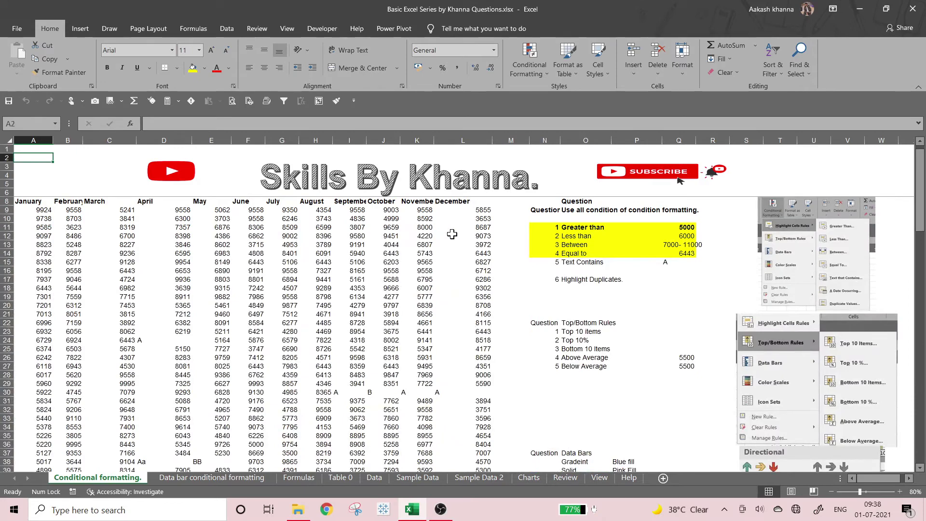
Look through the monthly data down the January column and across row 9 from January to December.
key("Down")
key("Down")
key("Down")
key("Down")
key("Down")
key("Down")
key("Down")
key("Down")
key("Down")
key("Down")
key("Down")
key("Down")
key("Down")
key("Down")
key("Down")
key("Down")
key("Down")
key("Down")
key("Up")
key("Up")
key("Up")
key("Up")
key("Up")
key("Up")
key("Up")
key("Up")
key("Up")
key("Up")
key("Up")
key("Up")
key("Up")
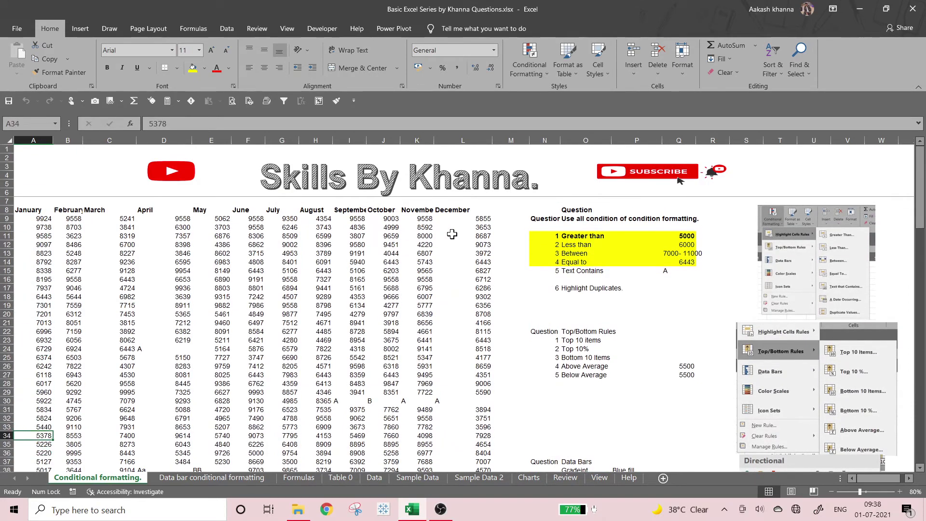
key("Up")
key("Up")
key("Up")
key("Up")
key("Up")
key("Up")
key("Up")
key("Up")
key("Up")
key("Up")
key("Up")
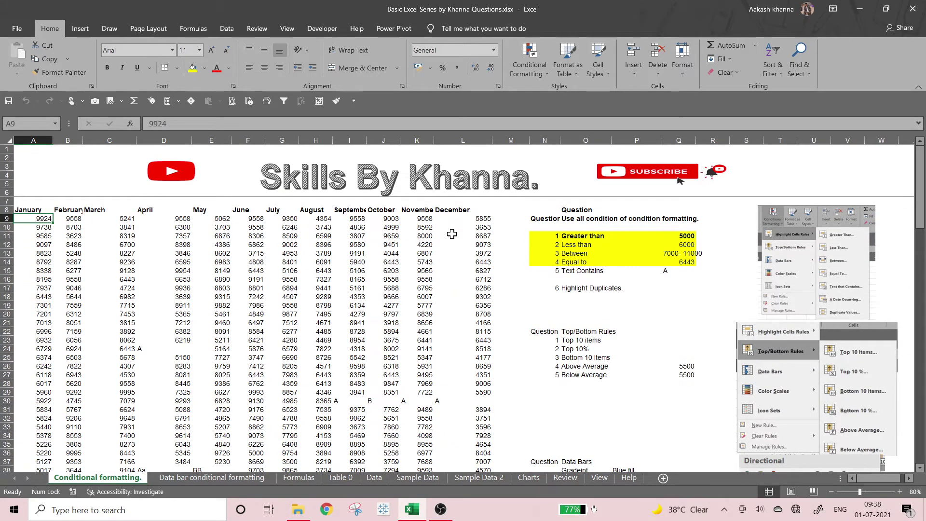
key("Right")
key("Right")
key("Right")
key("Right")
key("Right")
key("Right")
key("Right")
key("Right")
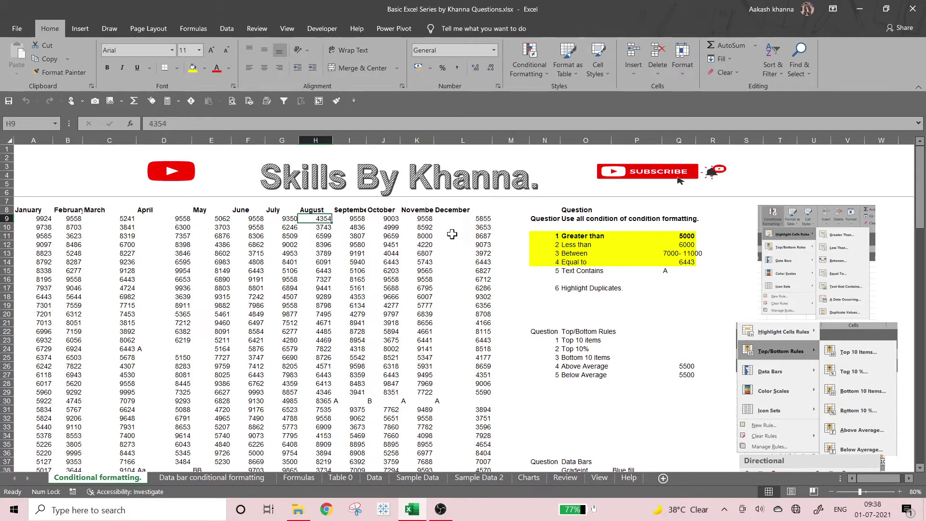
key("Right")
key("Right")
key("Right")
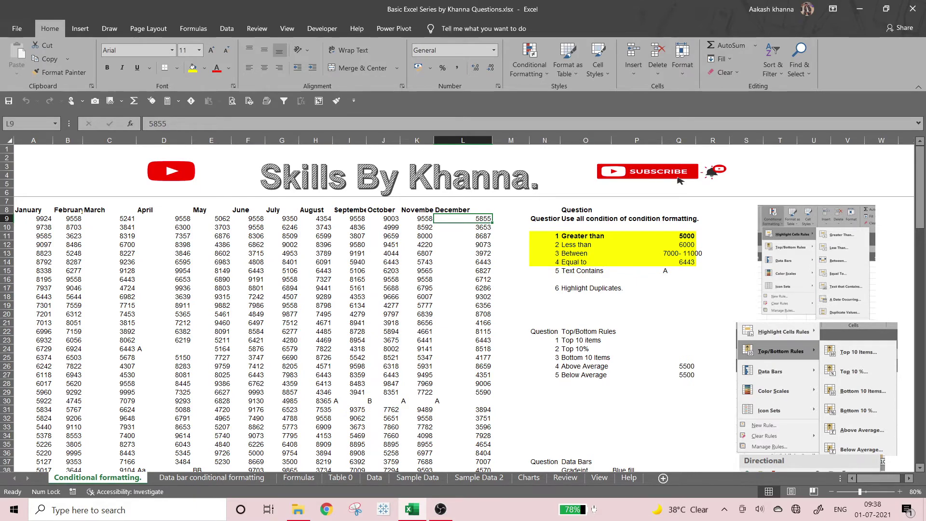
Review the Highlight Cells Rules options against the Text Contains question in N15:Q15 and the monthly data range.
left_click(514, 77)
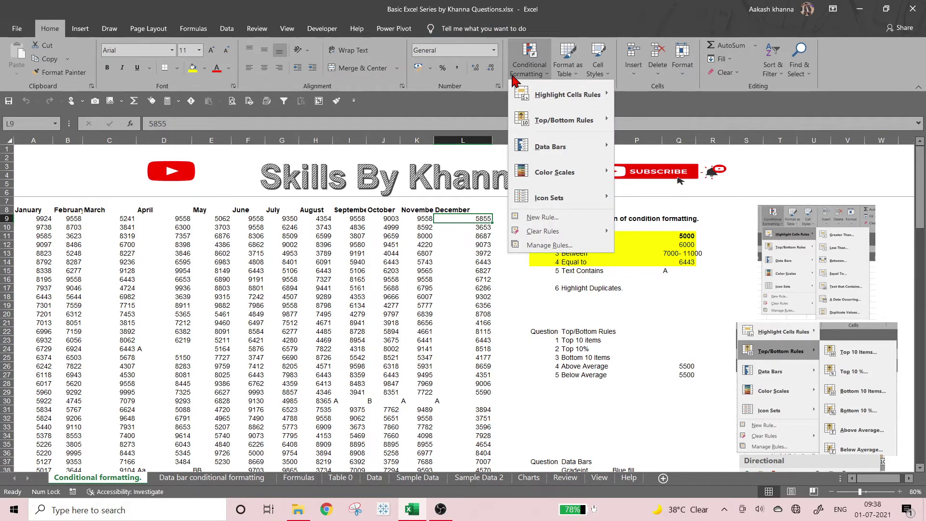
mouse_move(538, 89)
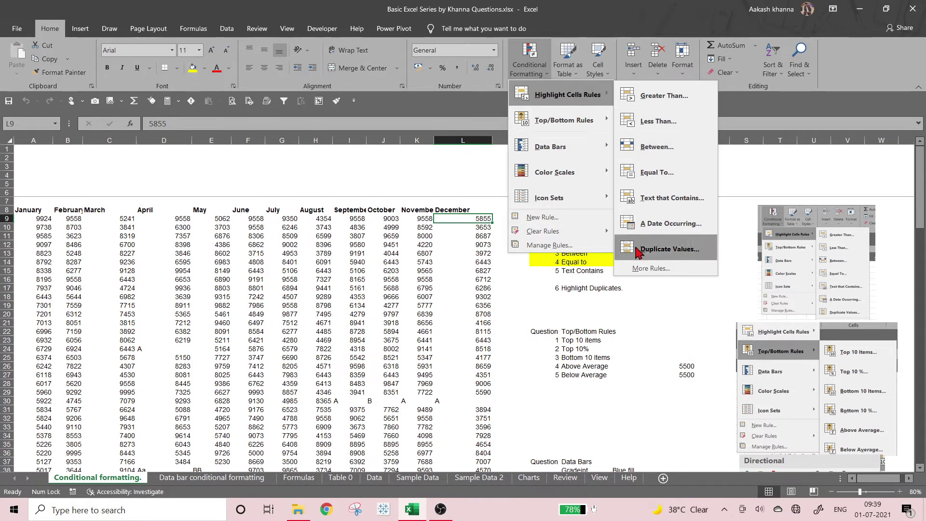
left_click(550, 310)
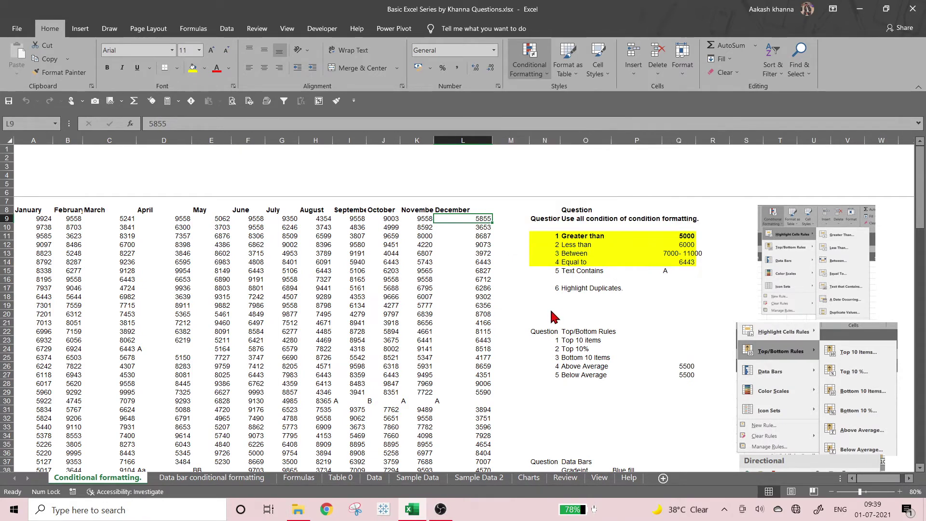
left_click(529, 60)
left_click(542, 270)
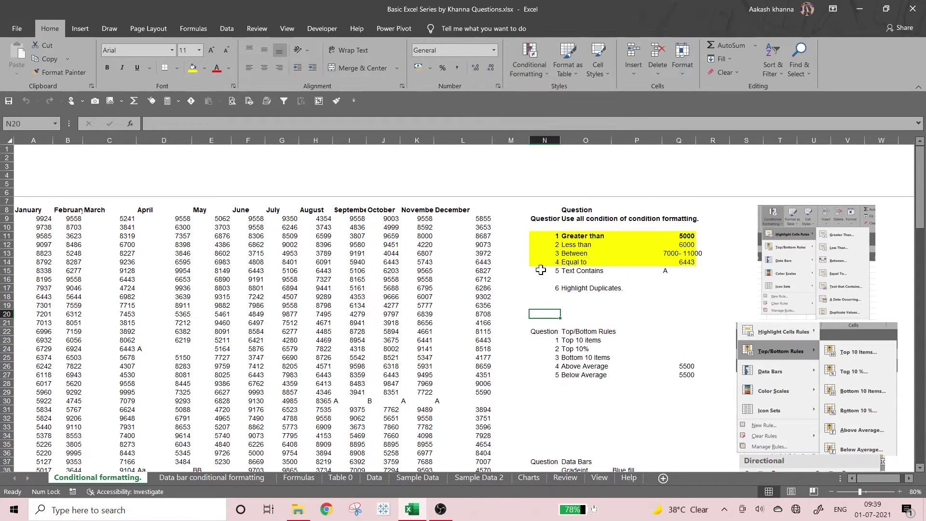
left_click(491, 184)
left_click(504, 242)
left_click(529, 60)
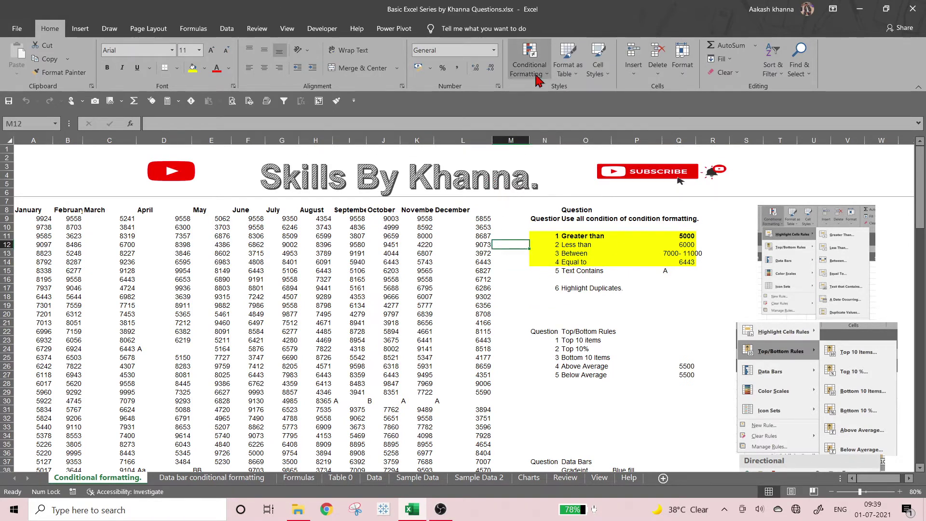
mouse_move(561, 101)
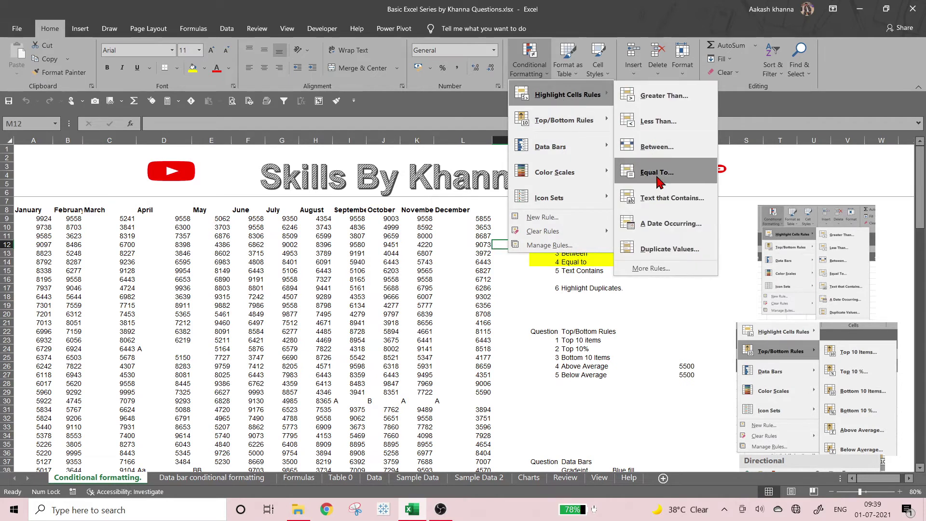
left_click(641, 288)
left_click_drag(567, 274, 667, 275)
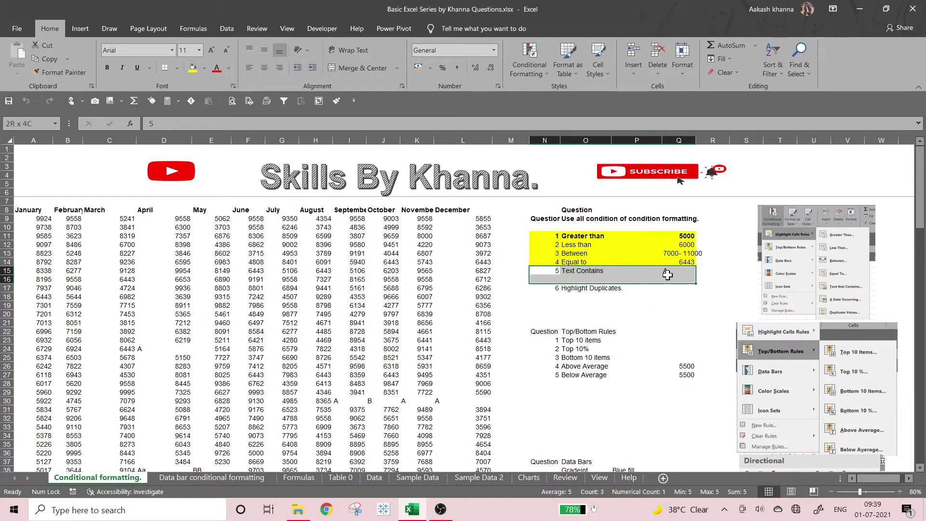
left_click(579, 279)
left_click_drag(30, 223, 470, 452)
scroll(520, 331, "up", 3)
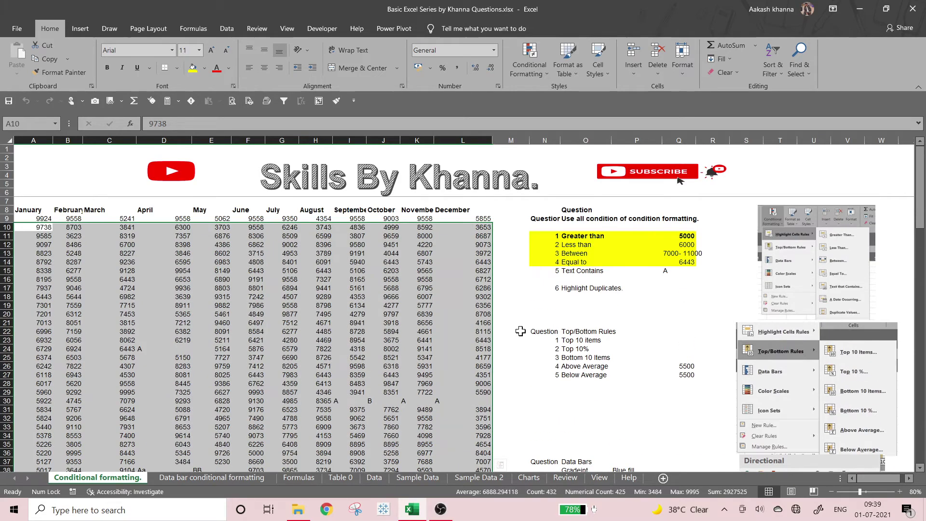
Replace the September value in I34 with the person's full name and save the workbook.
left_click(342, 436)
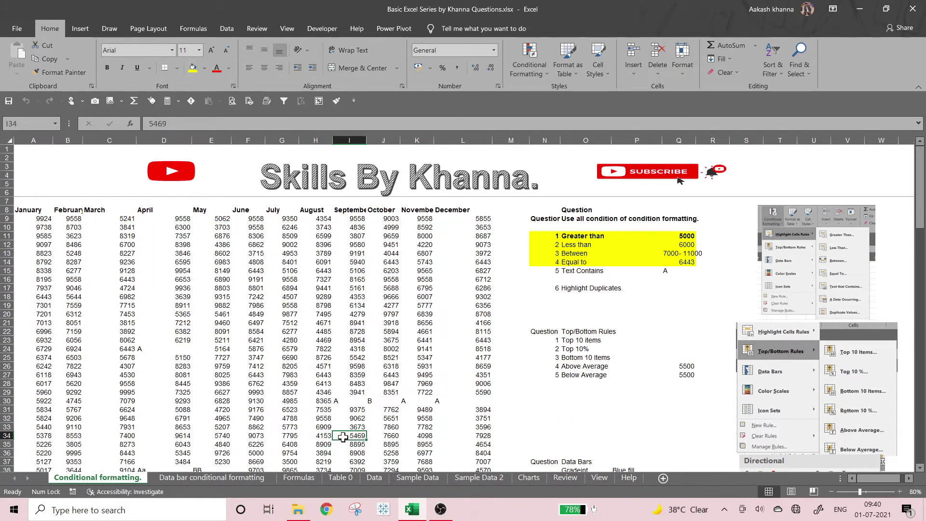
type("Aakash")
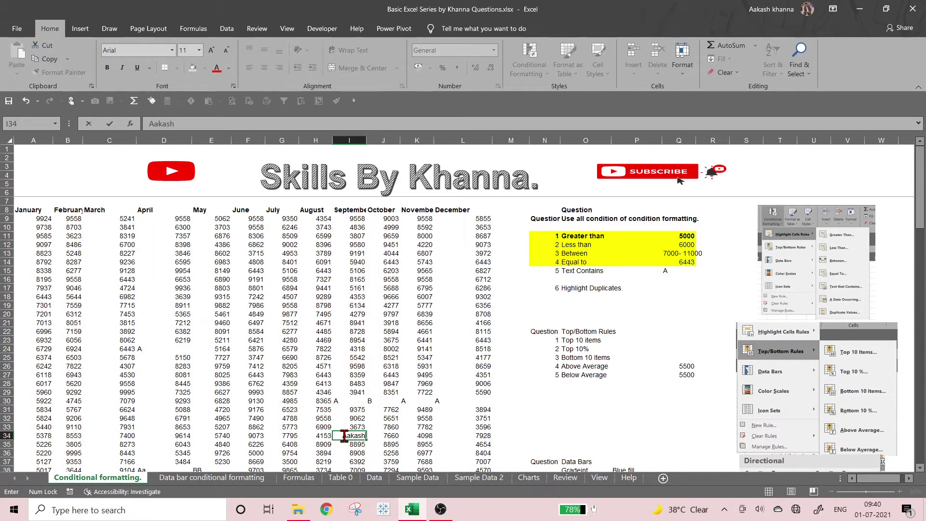
type(" Khanna")
key("Tab")
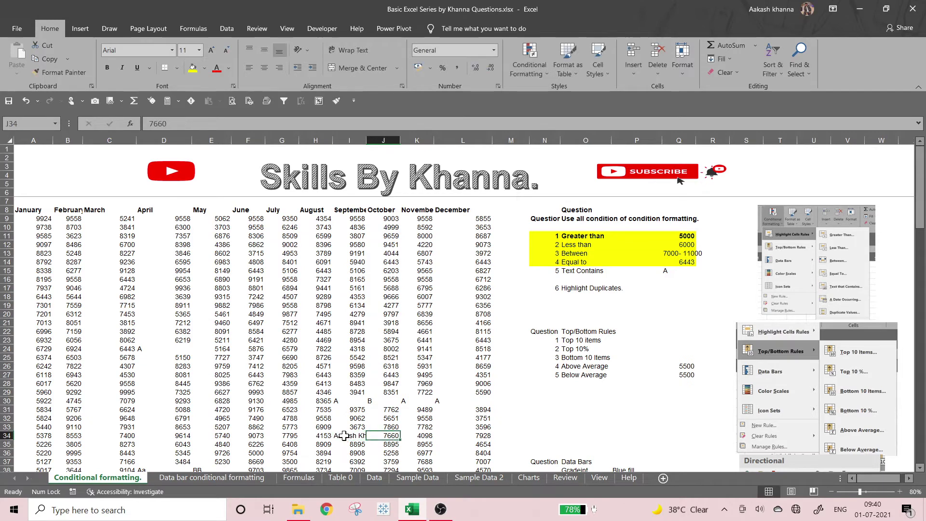
key("ctrl+s")
Replace the October value in J37 with the text "Skills By Khanna" and save the workbook.
key("Down")
key("Down")
key("Down")
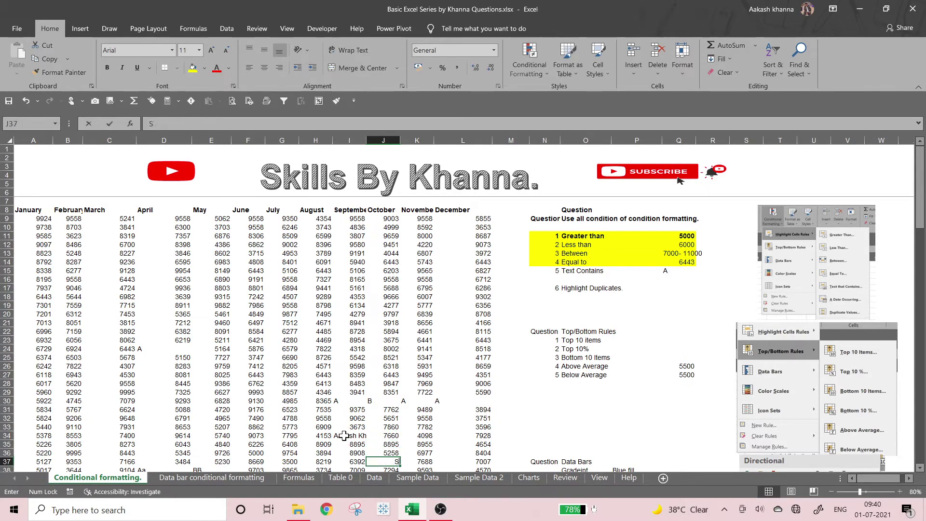
type("Skills By Khanna")
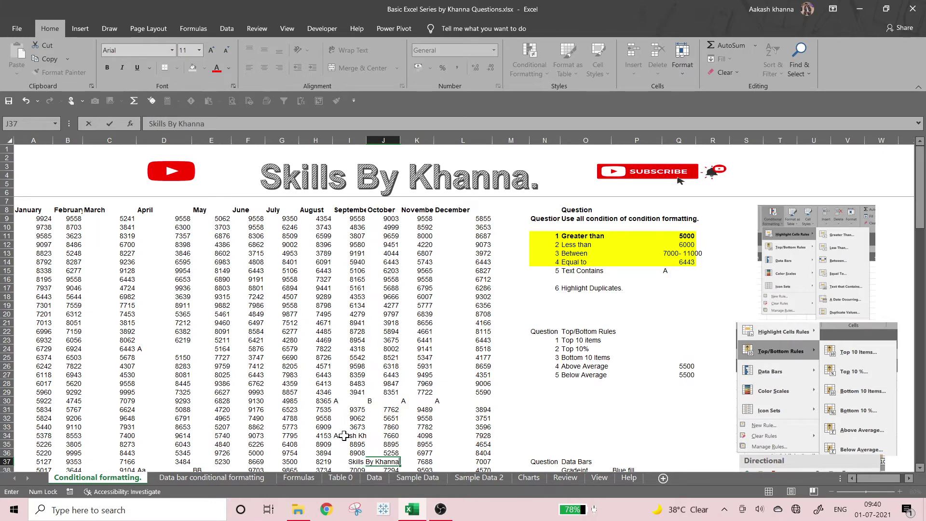
key("Tab")
key("ctrl+s")
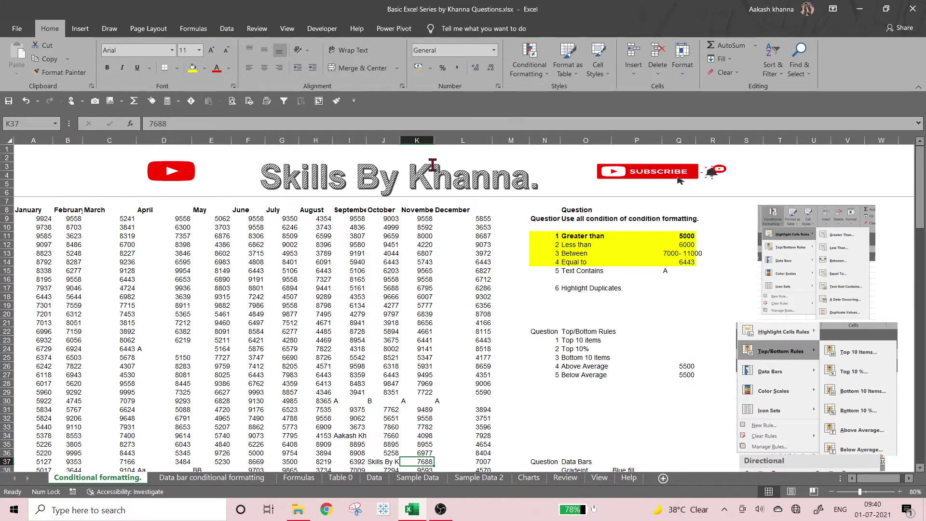
Start a Text That Contains highlighting rule on A9:L45 that matches the full name entered in I34.
left_click(37, 221)
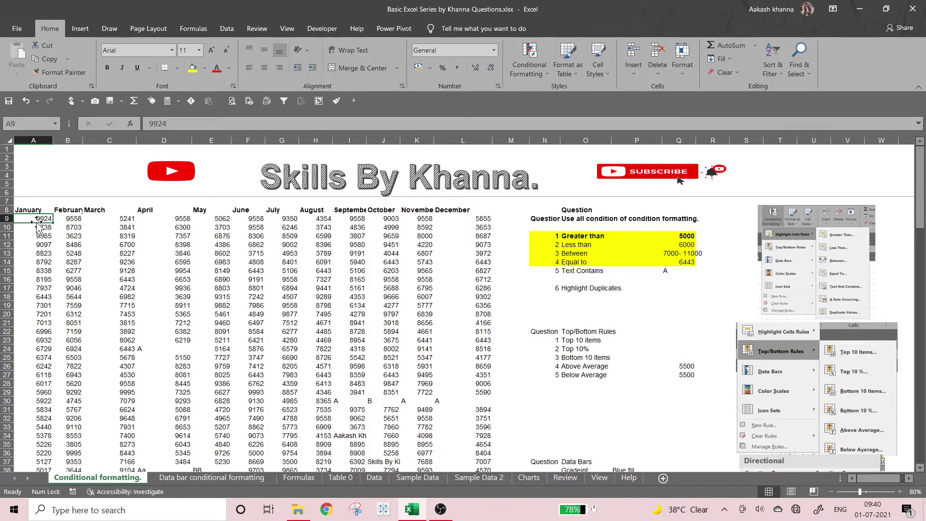
key("ctrl+shift+Down")
key("ctrl+shift+Right")
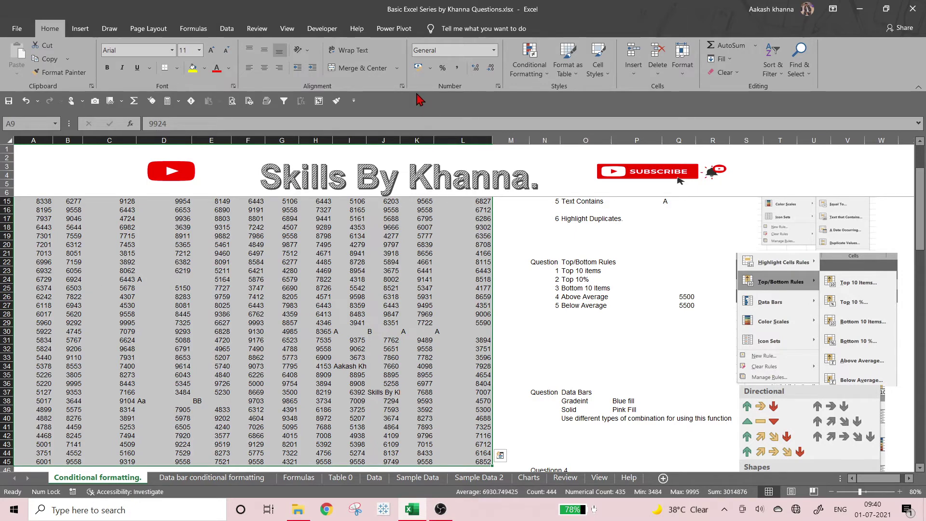
left_click(529, 68)
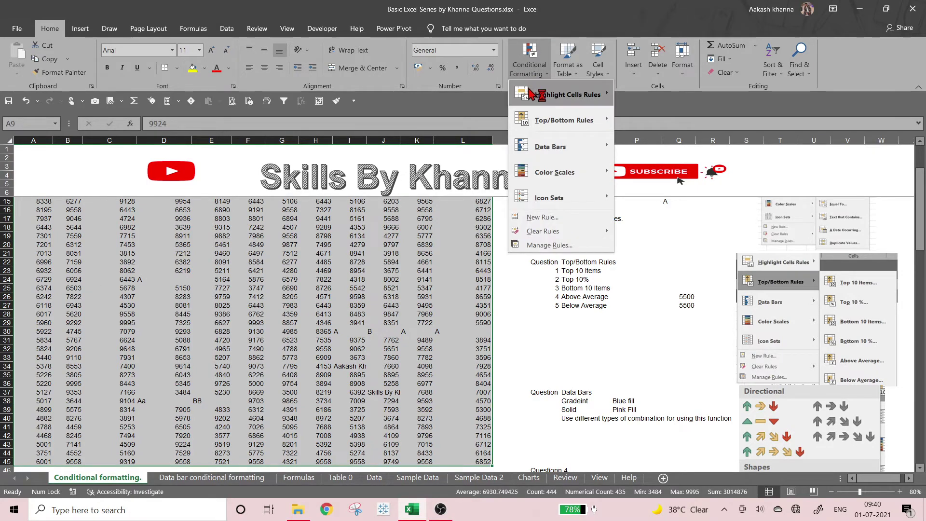
mouse_move(539, 99)
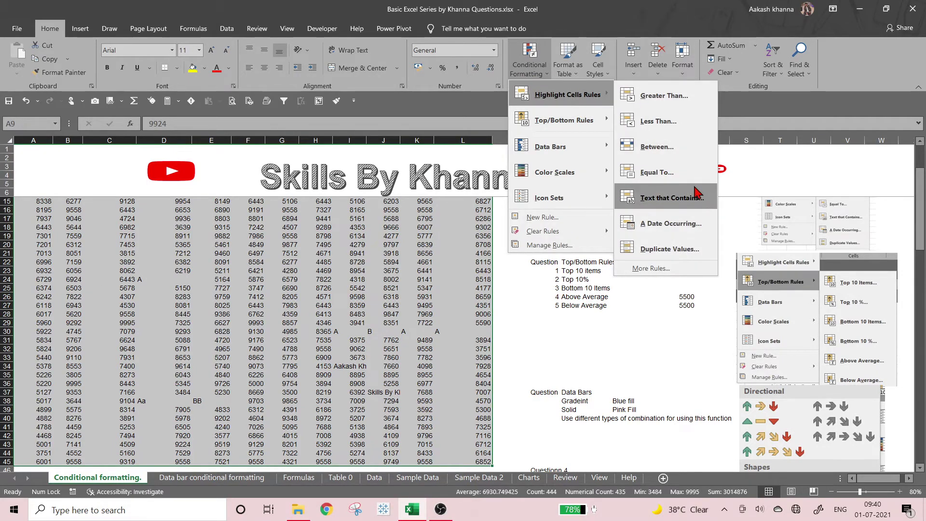
left_click(695, 197)
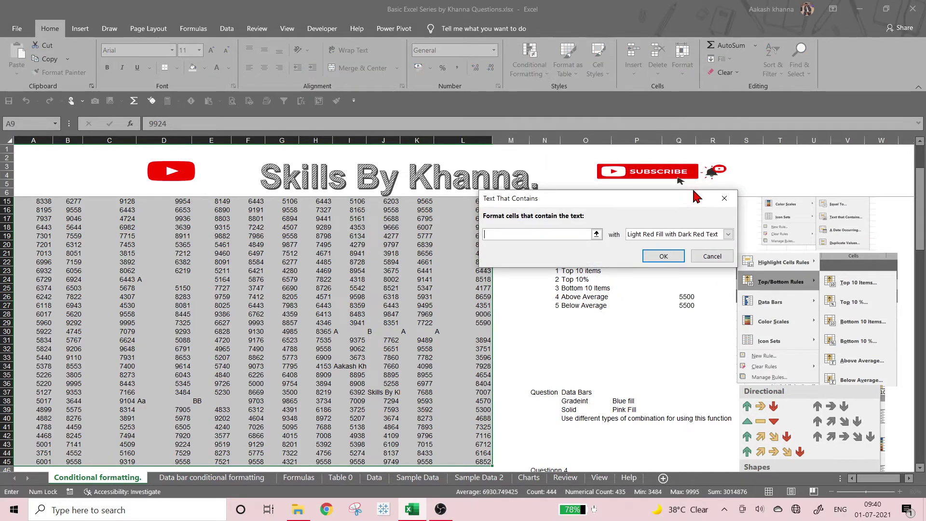
type("Aakash Kh")
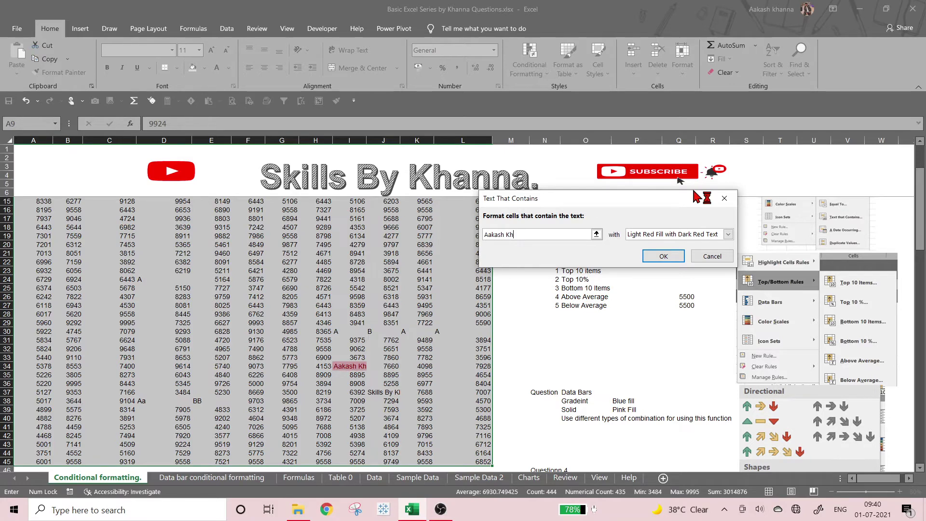
type("annna")
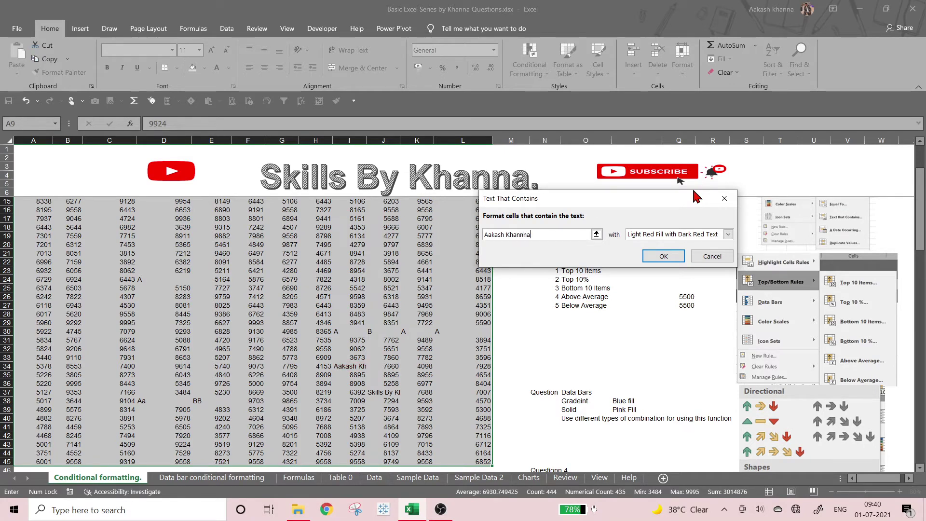
key("BackSpace")
key("BackSpace")
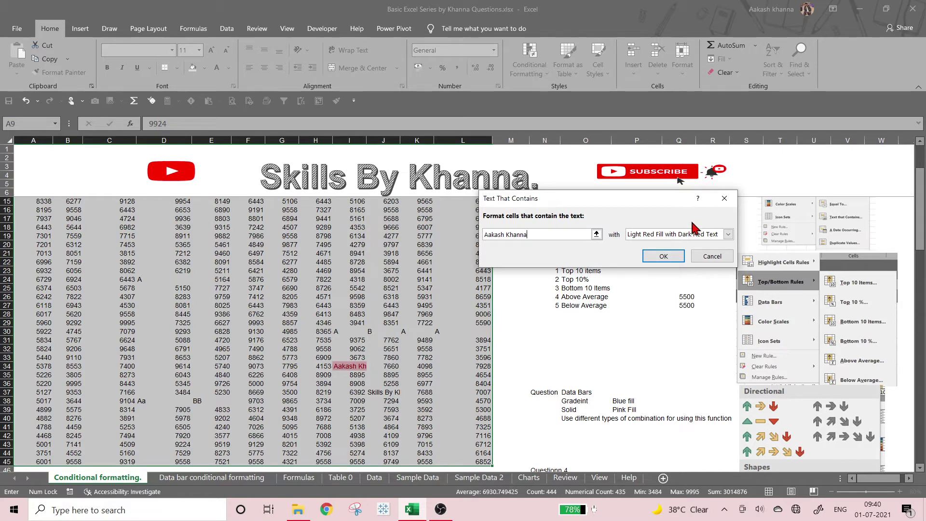
Choose a custom format for the text rule with a double underline and bold font style.
left_click(727, 234)
left_click(665, 296)
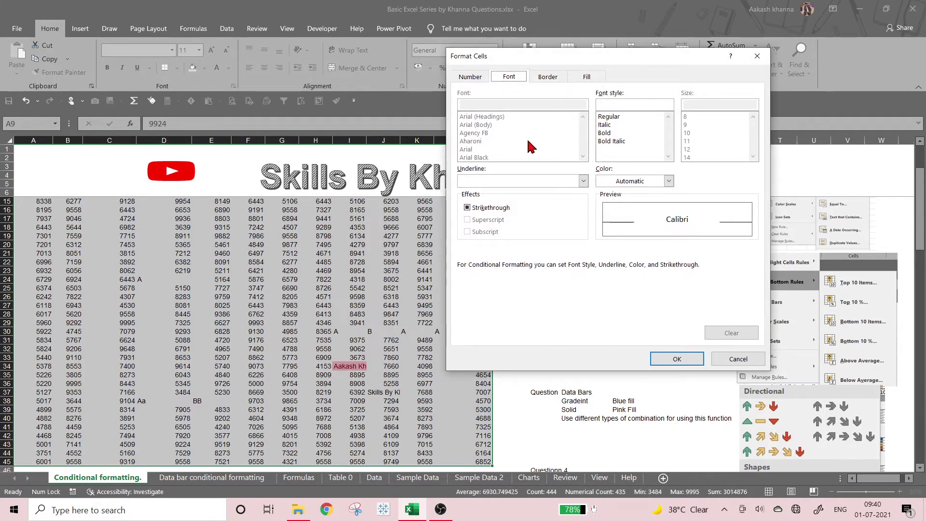
left_click(531, 185)
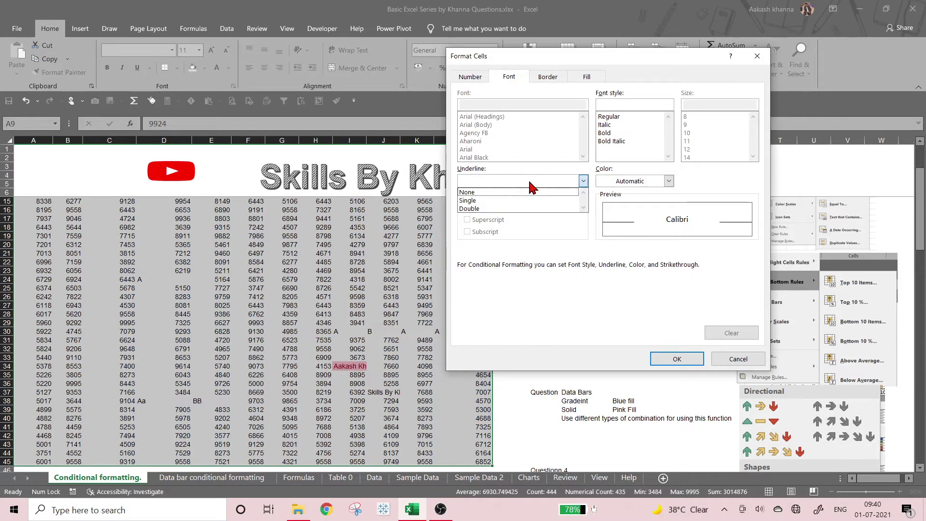
left_click(508, 208)
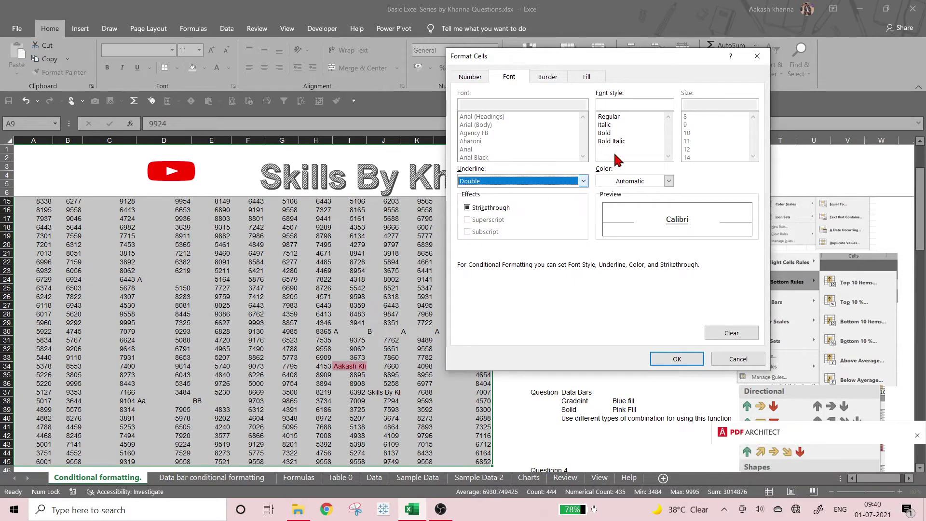
left_click(627, 132)
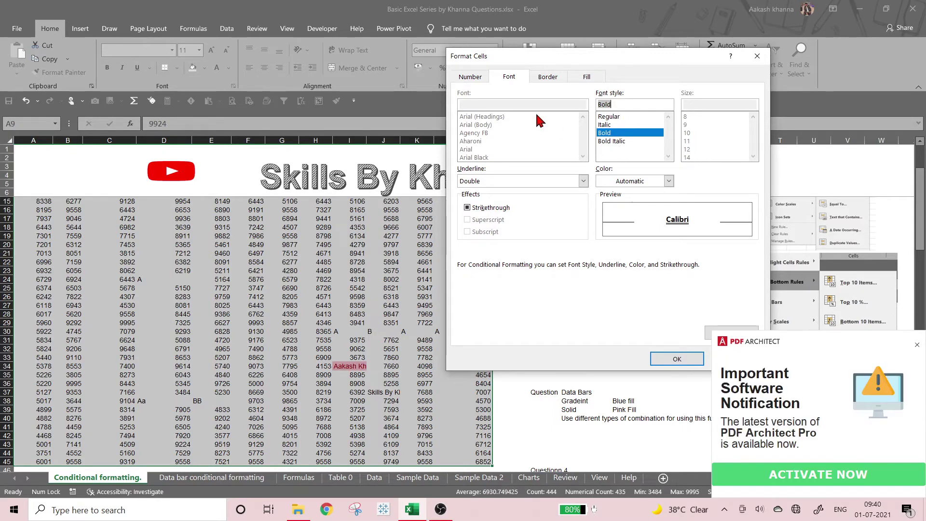
left_click(634, 141)
Give the text rule's custom format a two-color white-to-light-red gradient fill with From center shading and apply the rule.
left_click(549, 78)
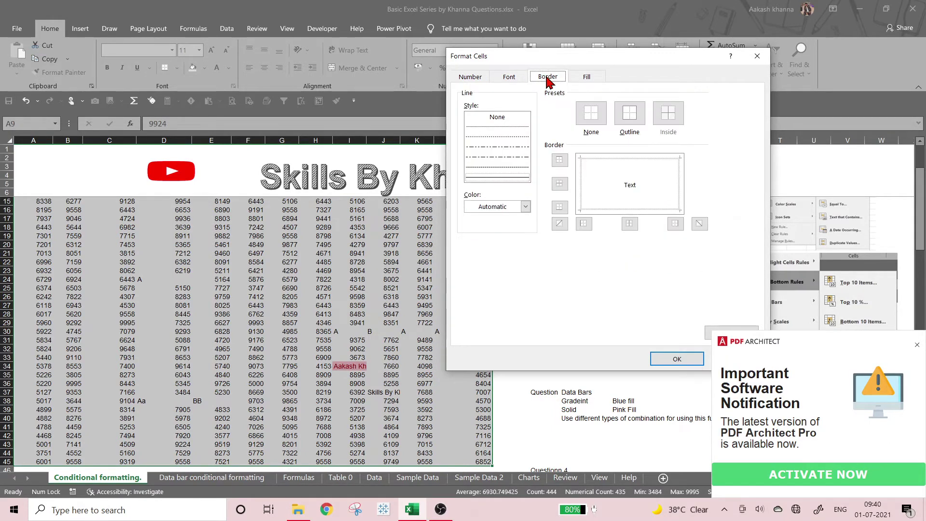
left_click(469, 78)
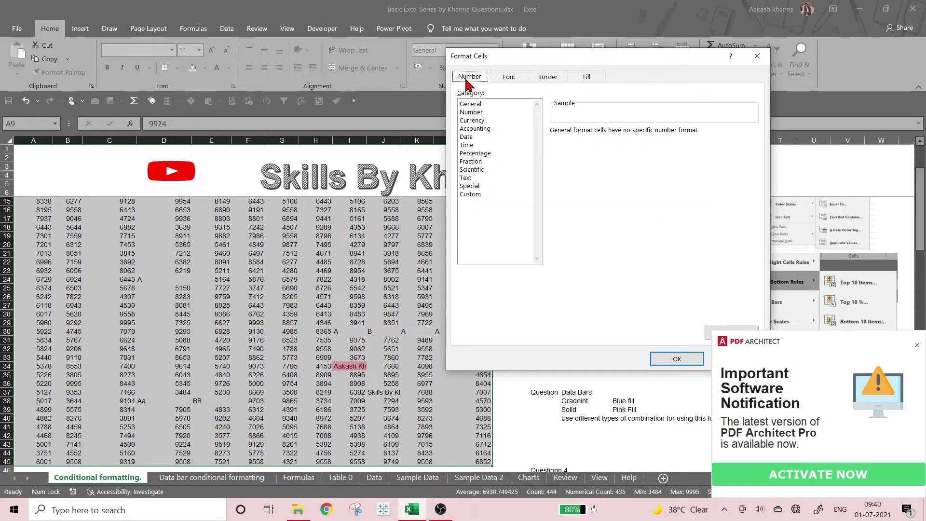
left_click(585, 78)
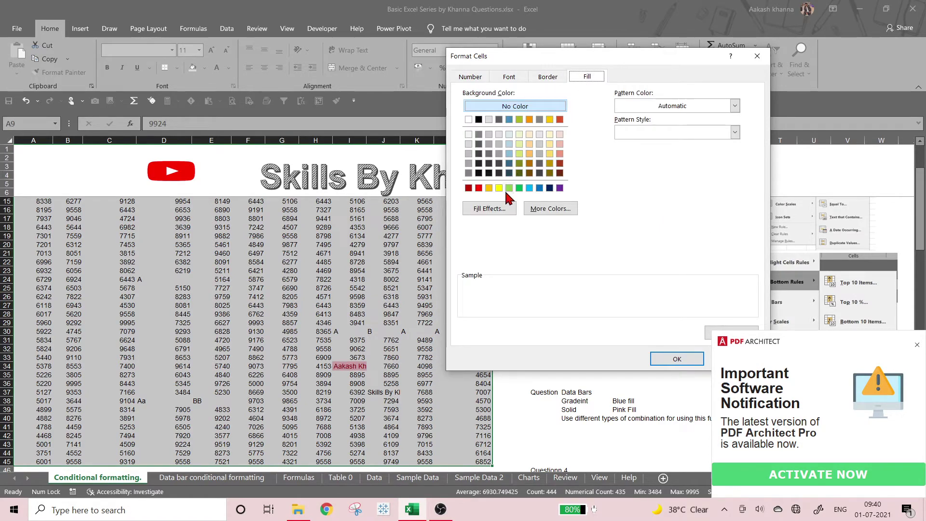
left_click(489, 208)
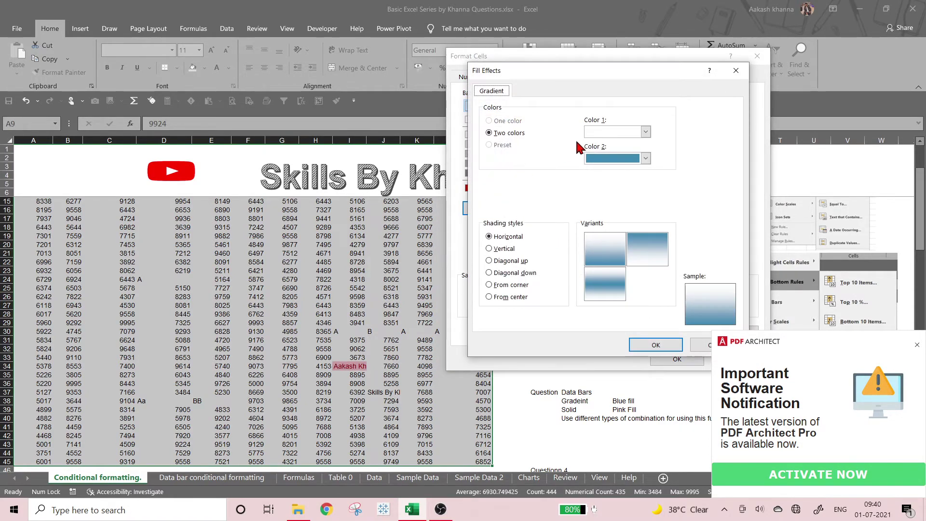
left_click(612, 162)
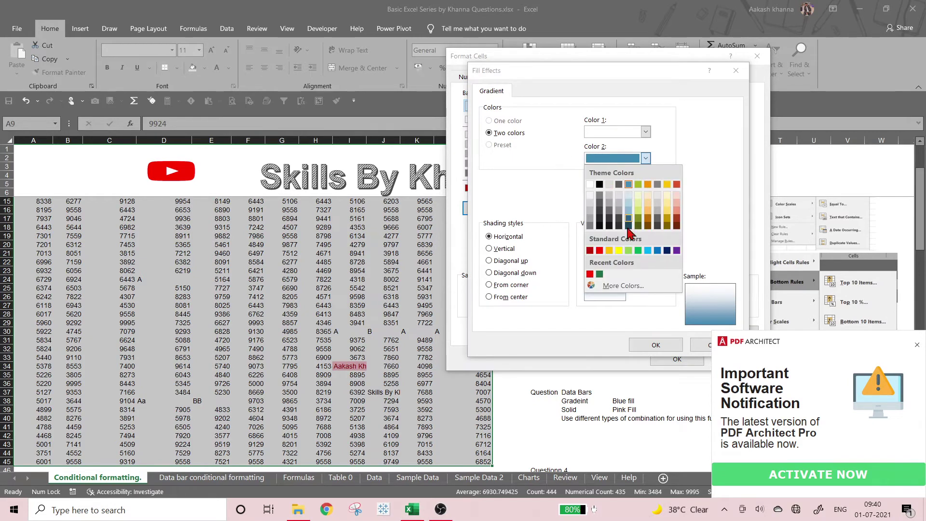
left_click(677, 217)
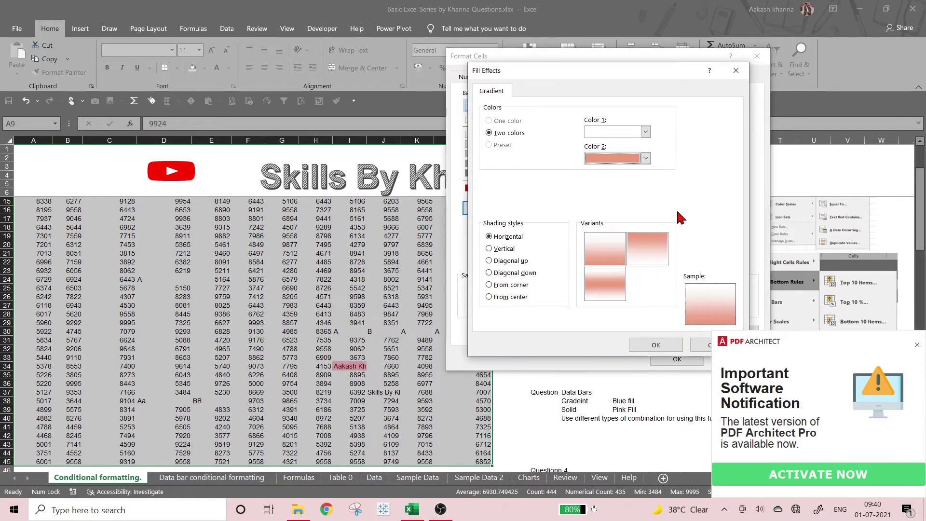
left_click(511, 273)
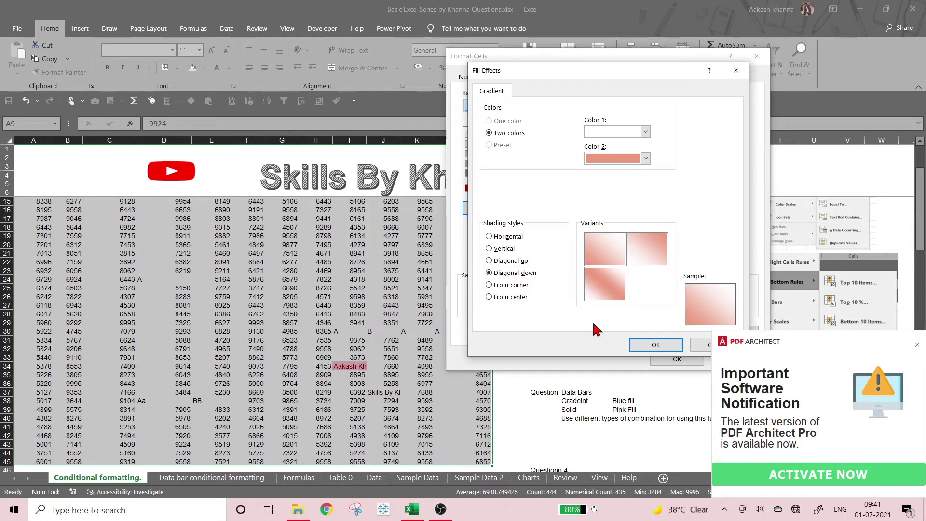
left_click(525, 307)
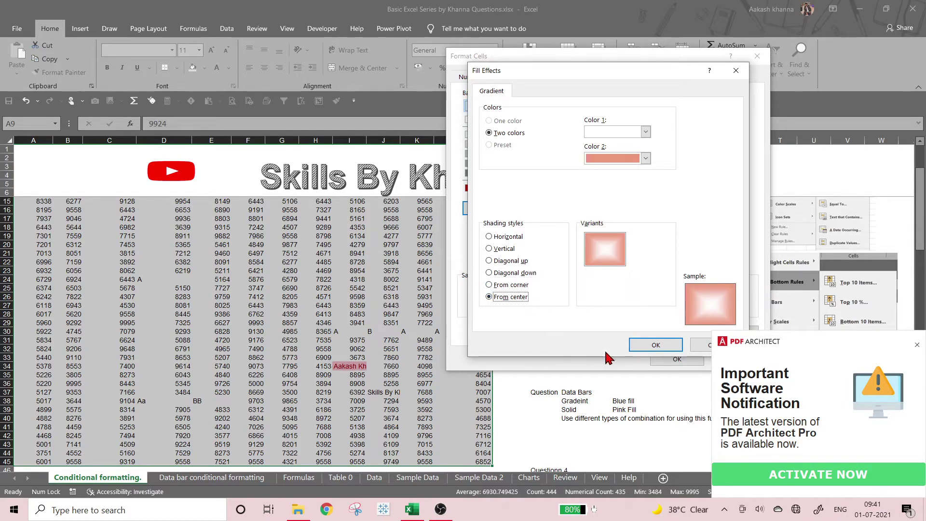
left_click(639, 346)
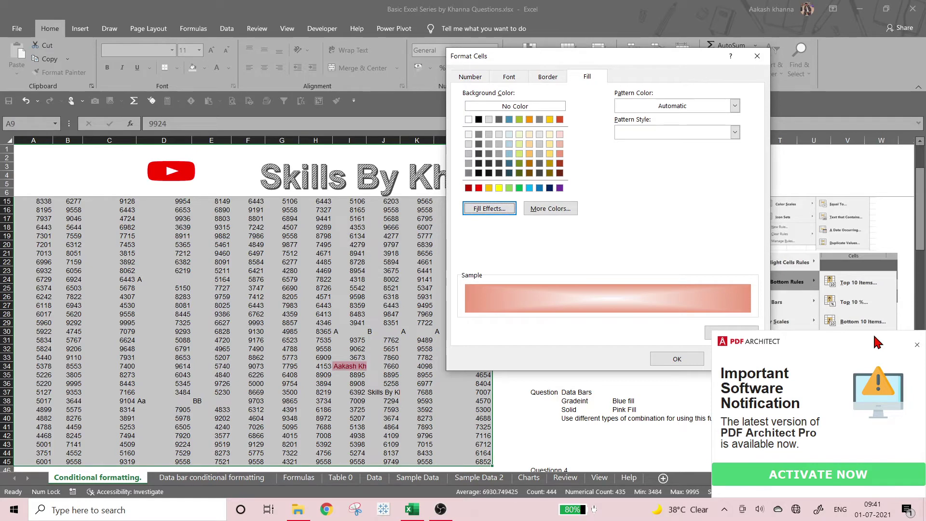
left_click(677, 359)
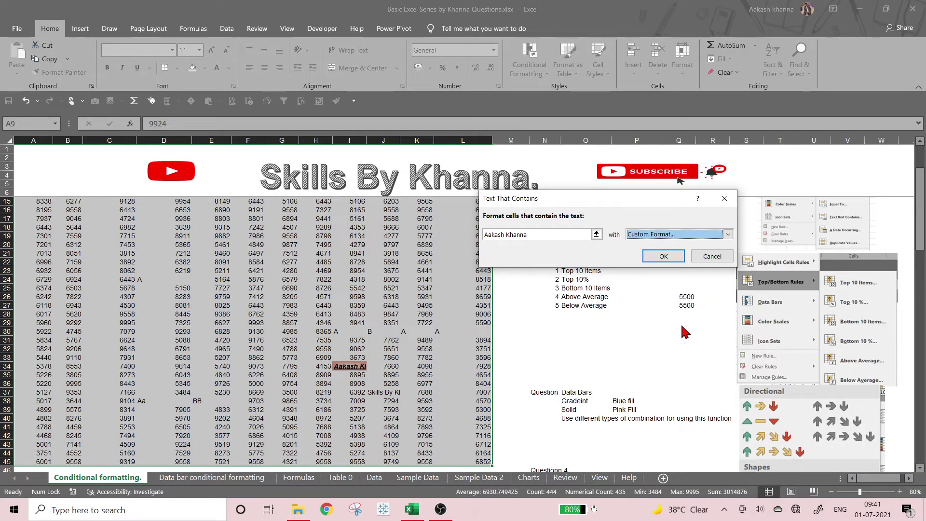
key("Return")
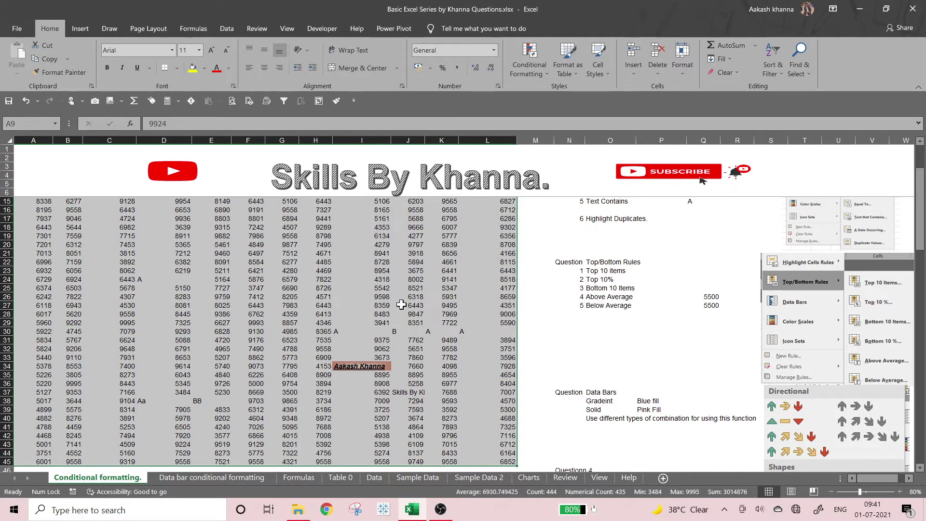
Examine the custom formatting on the name cell I34 up close and return to the question list at 90% zoom.
left_click(408, 366)
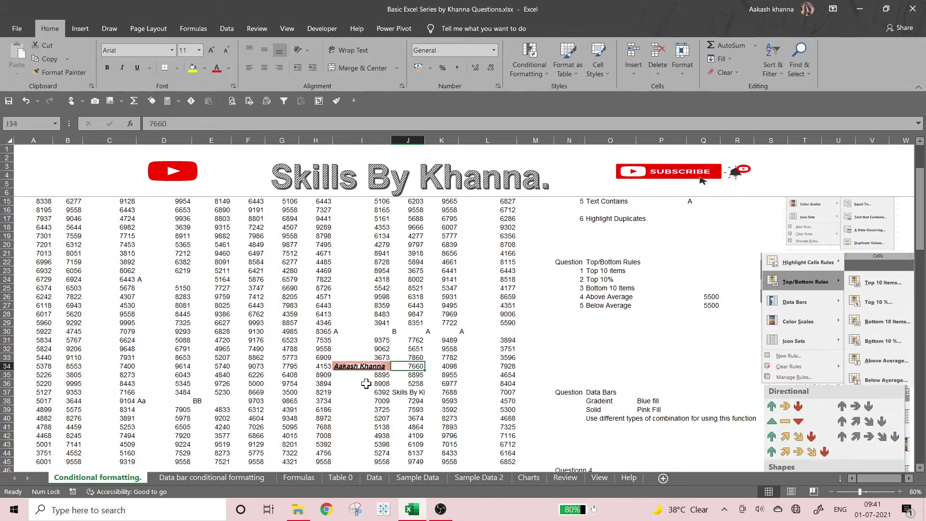
left_click(369, 367)
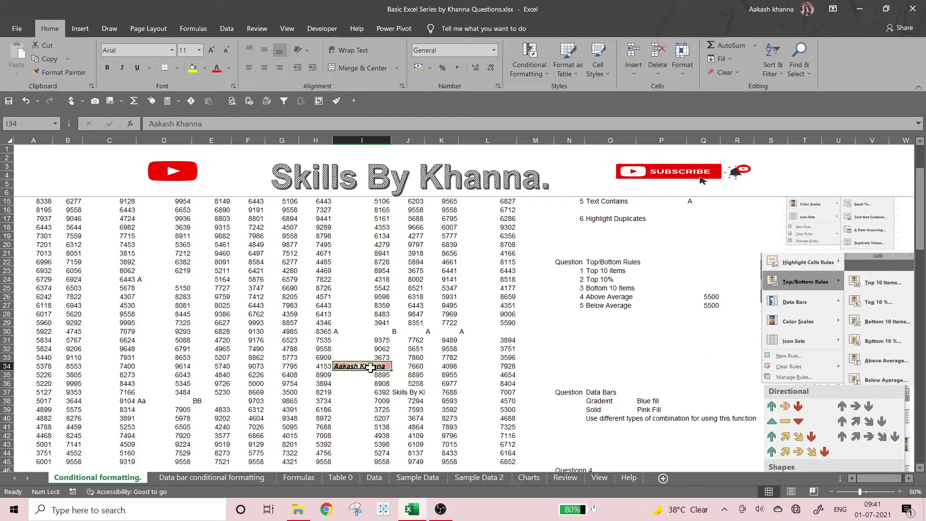
left_click(287, 29)
left_click(293, 60)
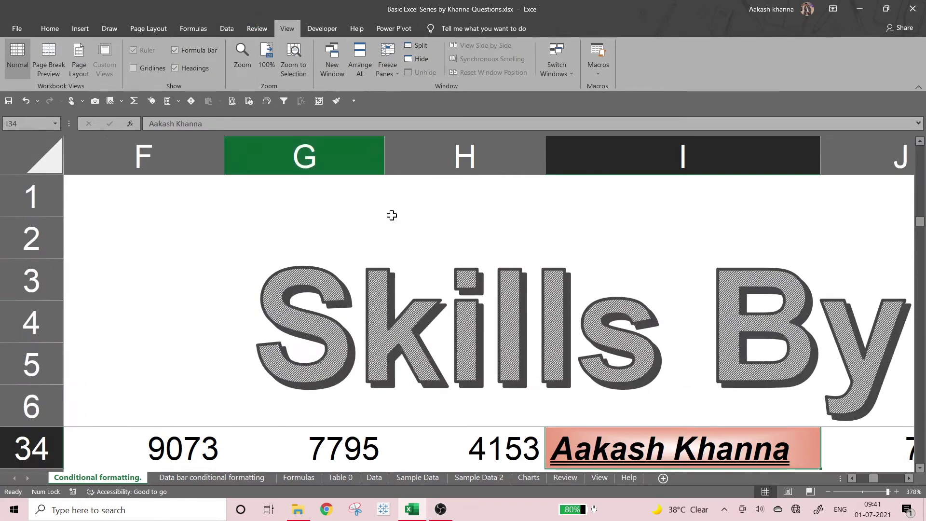
scroll(591, 413, "down", 1)
scroll(591, 413, "up", 4)
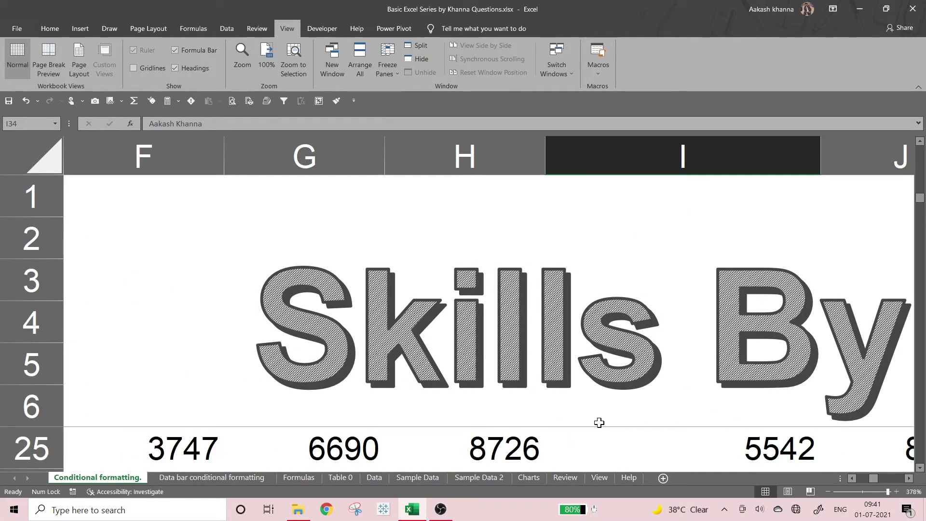
scroll(598, 422, "up", 2)
scroll(599, 423, "down", 5)
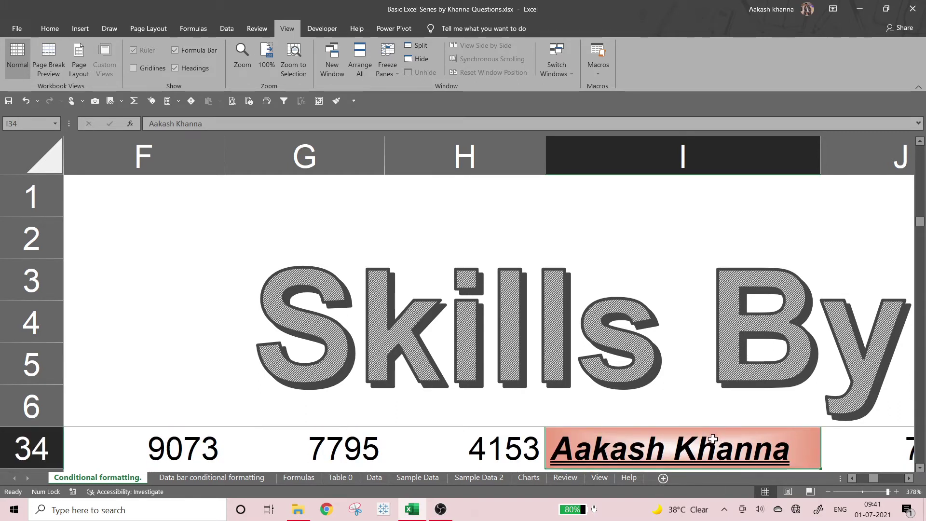
left_click(265, 60)
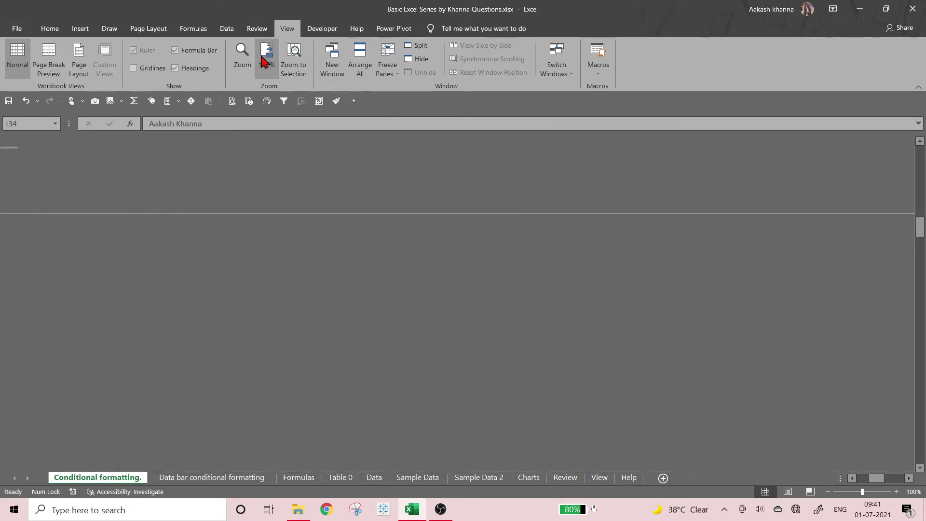
scroll(214, 258, "up", 3)
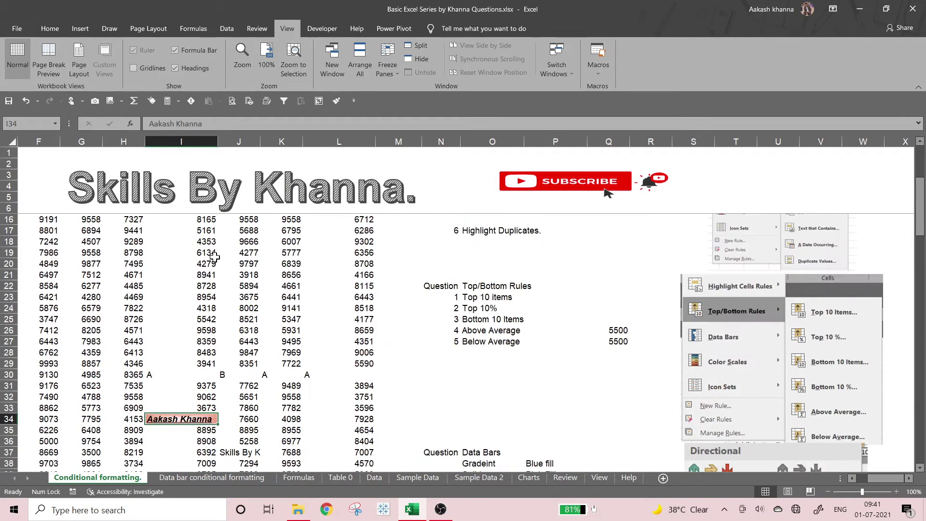
scroll(215, 258, "up", 3)
left_click(829, 492)
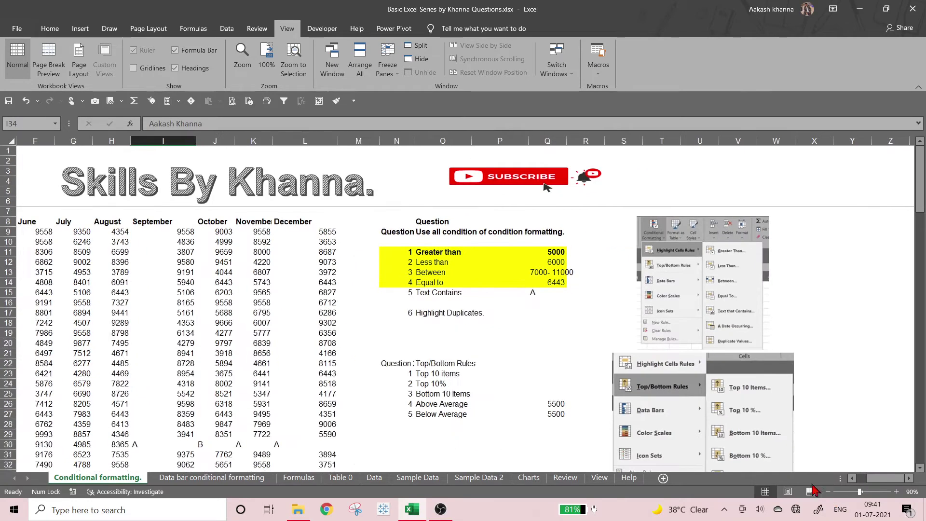
Replace the Text Contains criterion in Q15 with the person's full name.
left_click(49, 28)
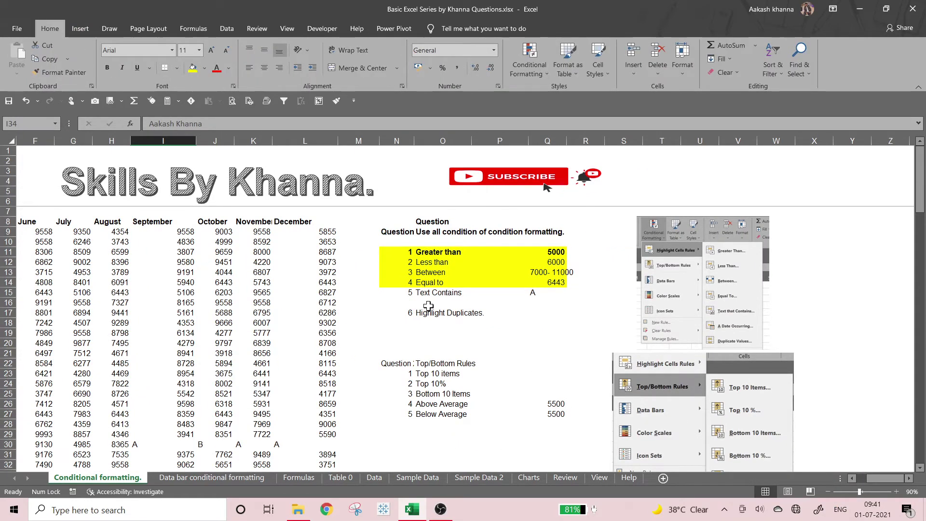
left_click(533, 294)
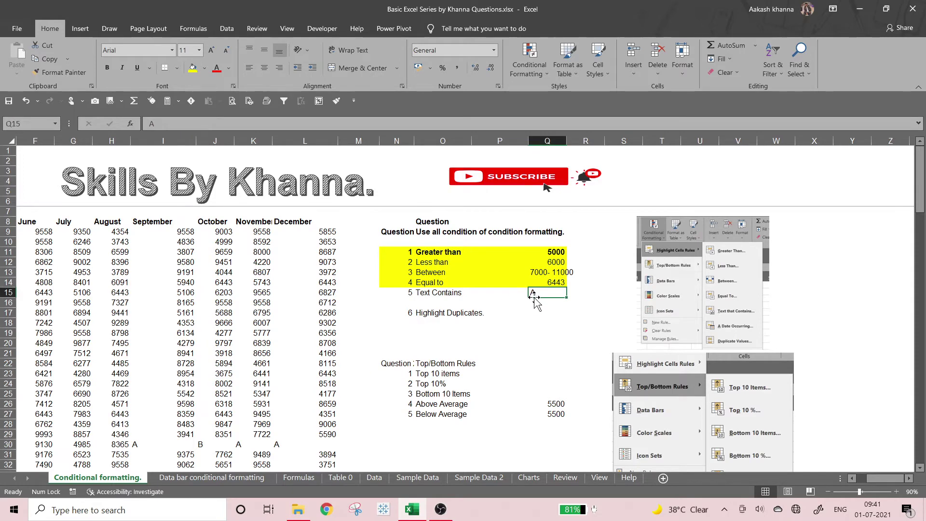
type("A")
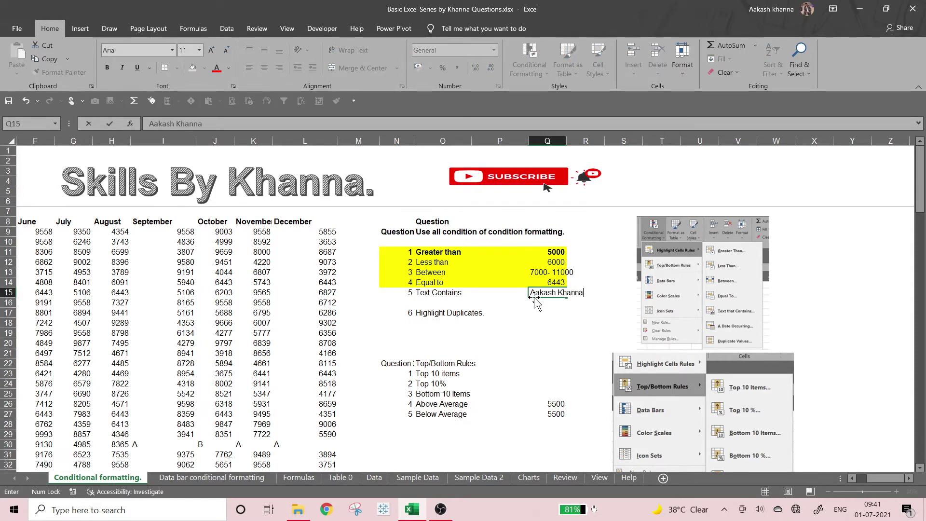
type("akash Khanna")
key("Return")
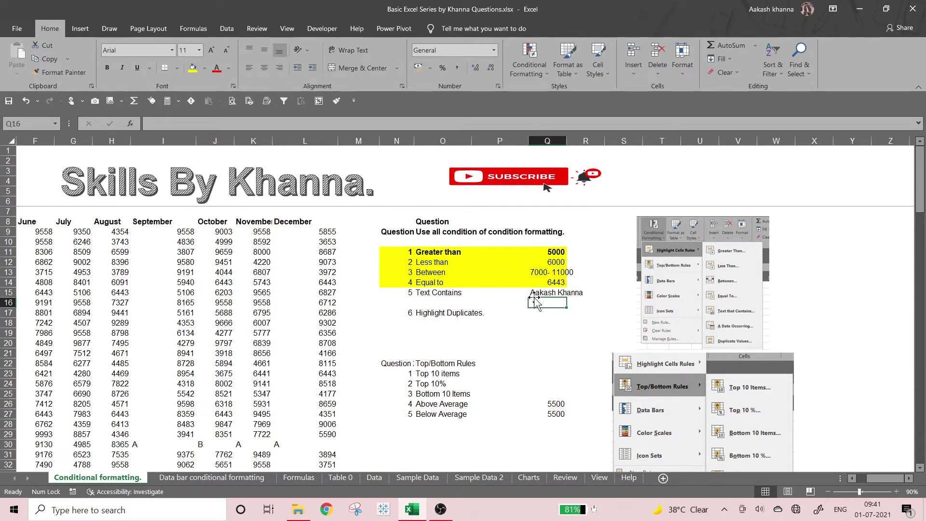
Enter "A" in Q16 as a second Text Contains criterion.
type("Aakash Khanna")
key("ctrl+Return")
type("A")
key("BackSpace")
key("Return")
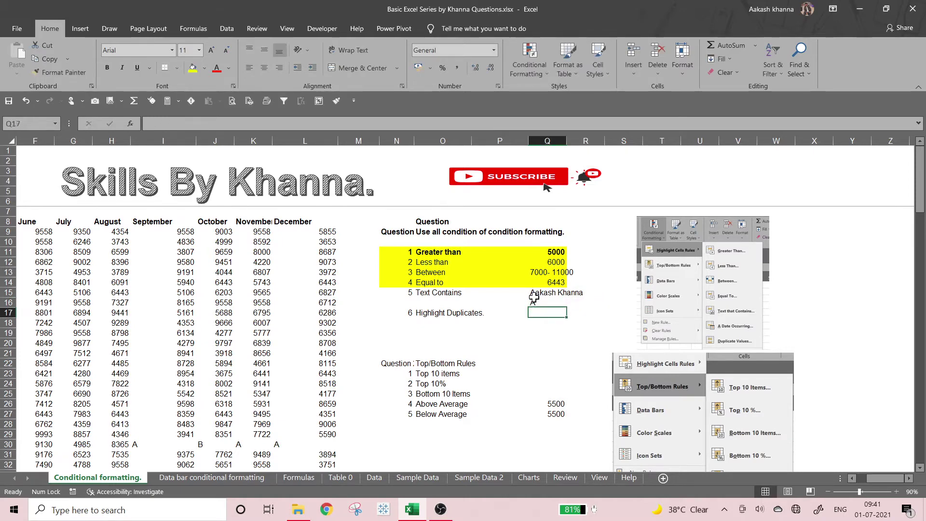
Start a Text That Contains highlighting rule for the text "A" on the monthly data in A9:L45.
key("Right")
key("ctrl+Left")
key("ctrl+Left")
key("Home")
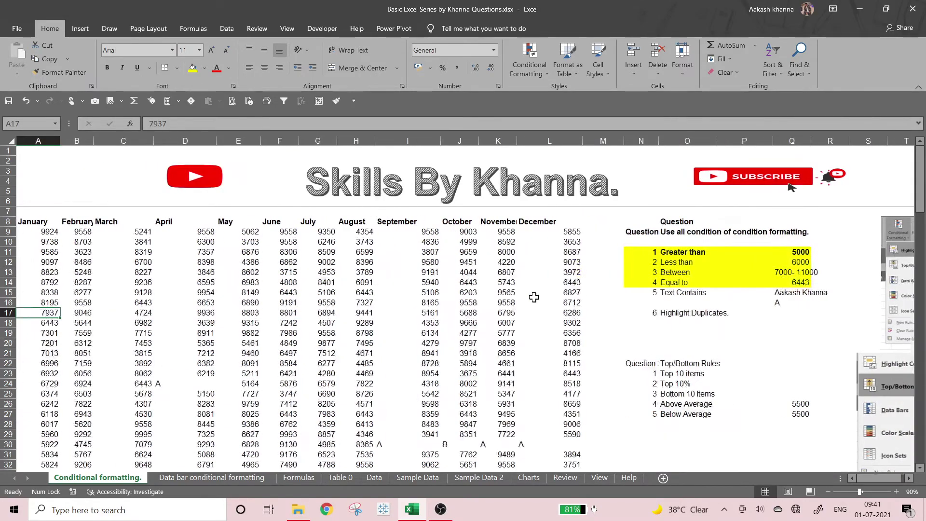
key("Up")
key("Up")
key("Up")
key("ctrl+Up")
key("Down")
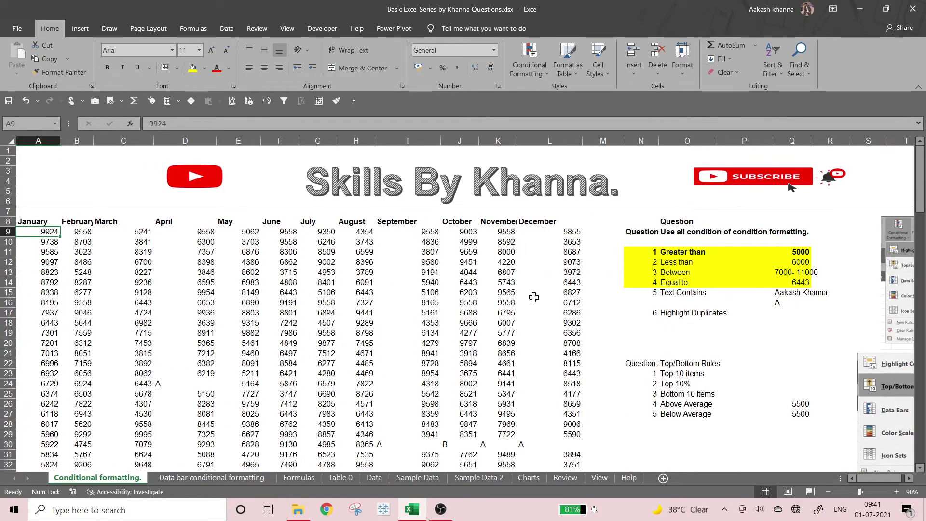
key("ctrl+shift+Right")
key("ctrl+shift+Down")
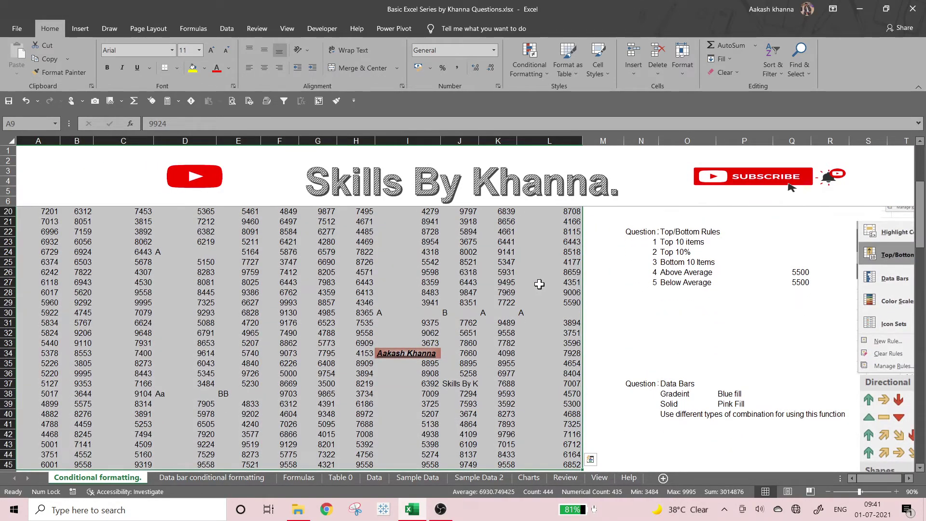
left_click(528, 70)
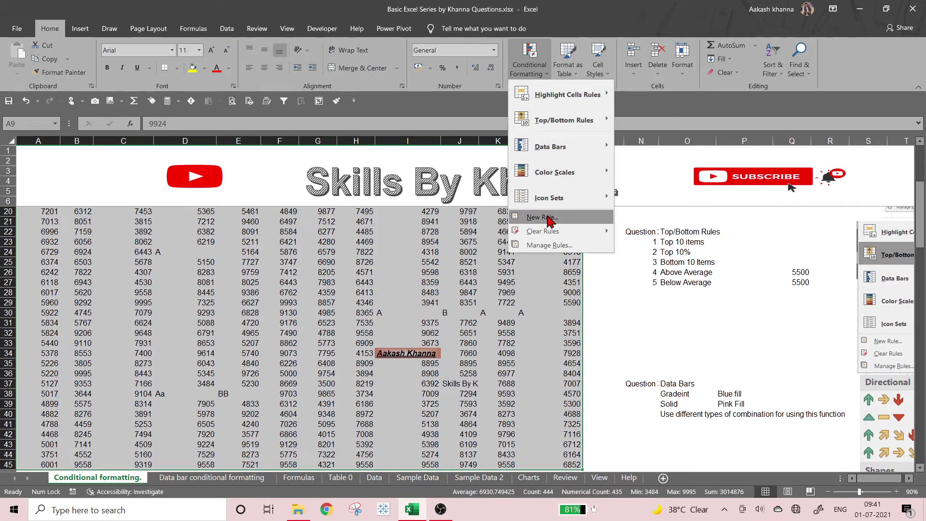
mouse_move(569, 95)
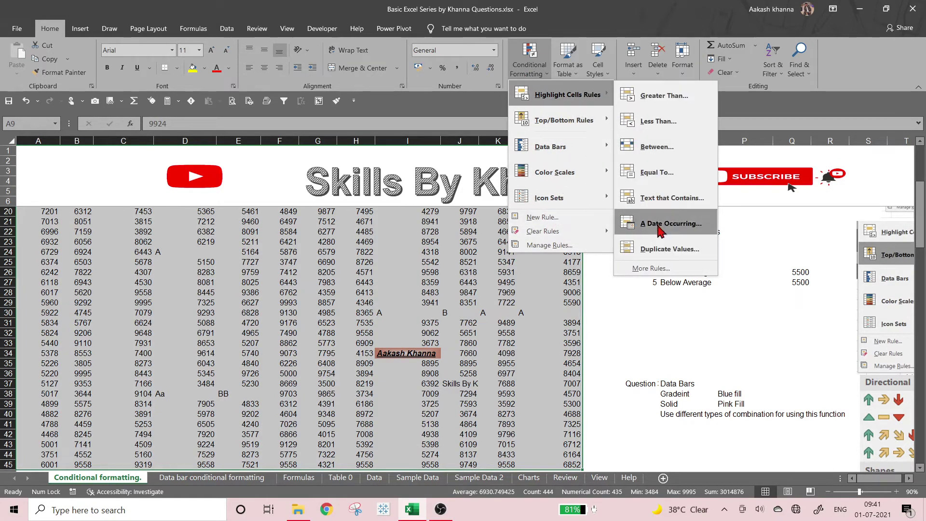
left_click(673, 196)
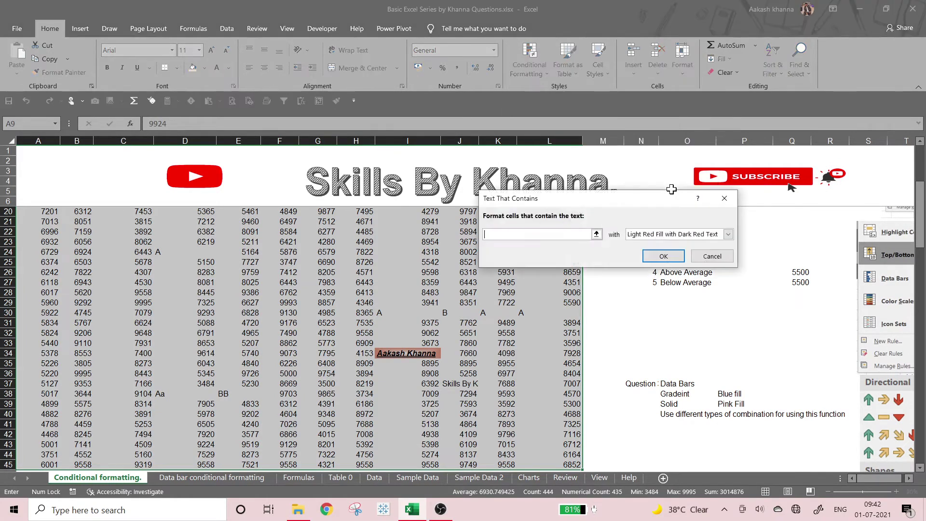
type("A")
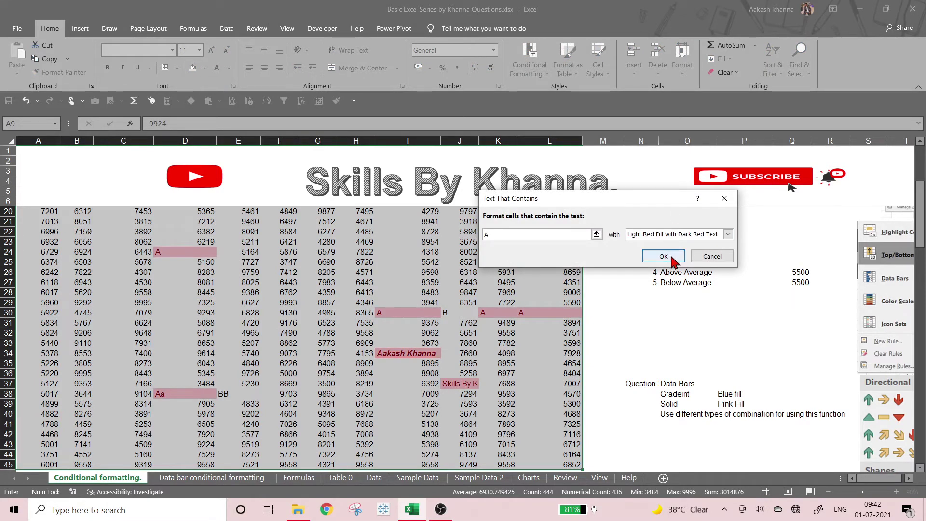
Choose a custom format for the rule with a two-color gradient fill, using light green as Color 2.
left_click(728, 234)
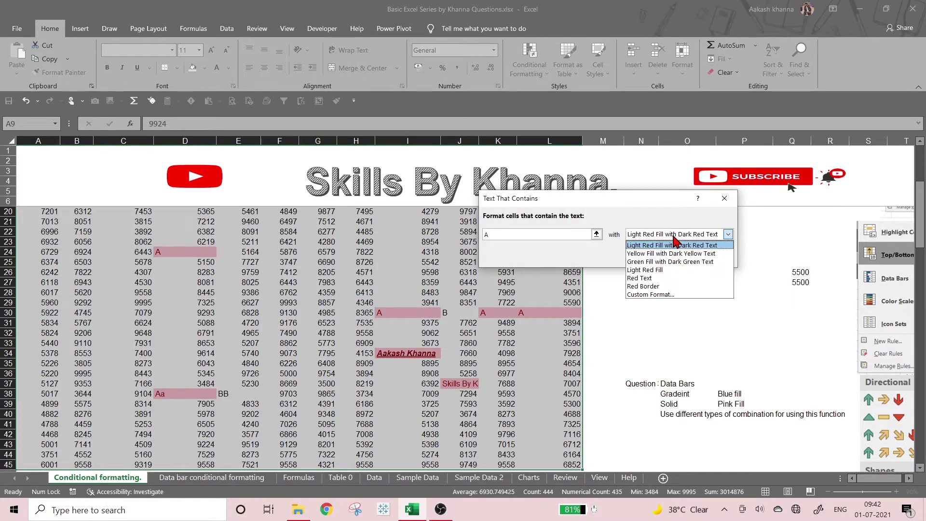
left_click(659, 295)
left_click(494, 211)
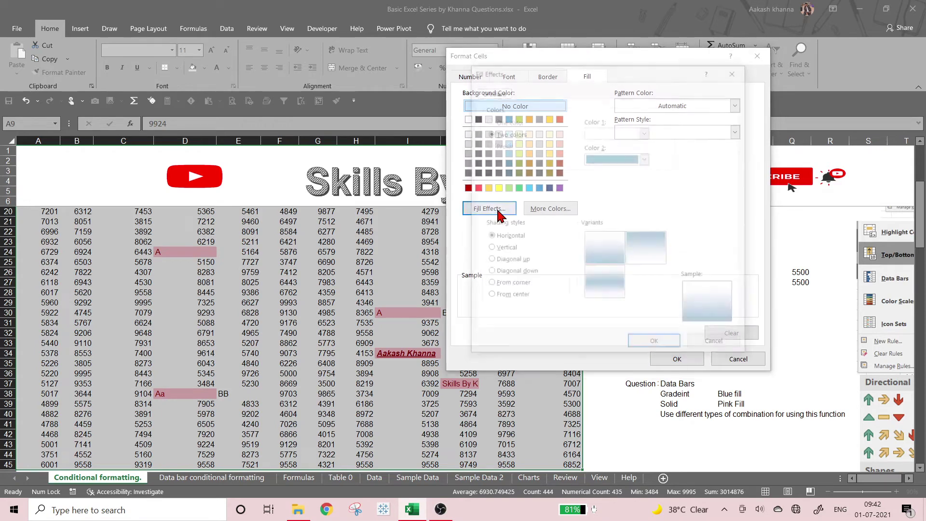
left_click(645, 158)
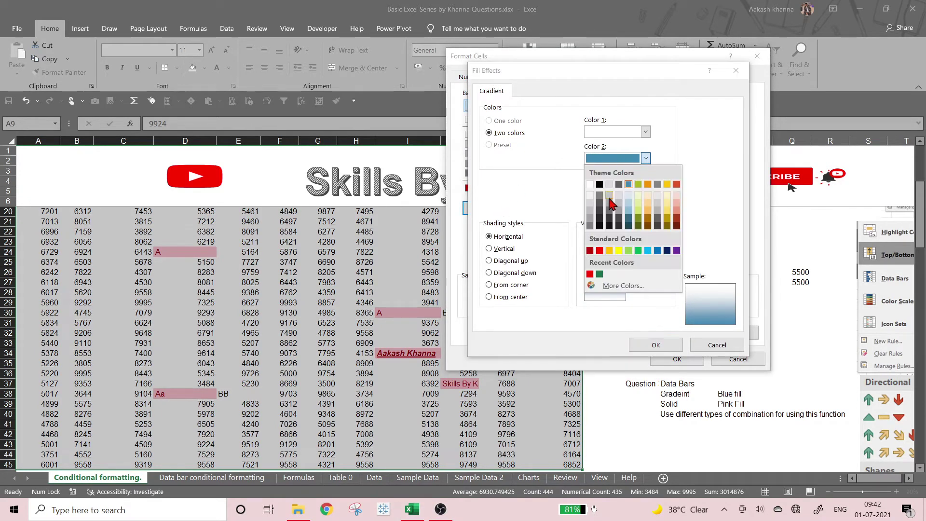
left_click(638, 212)
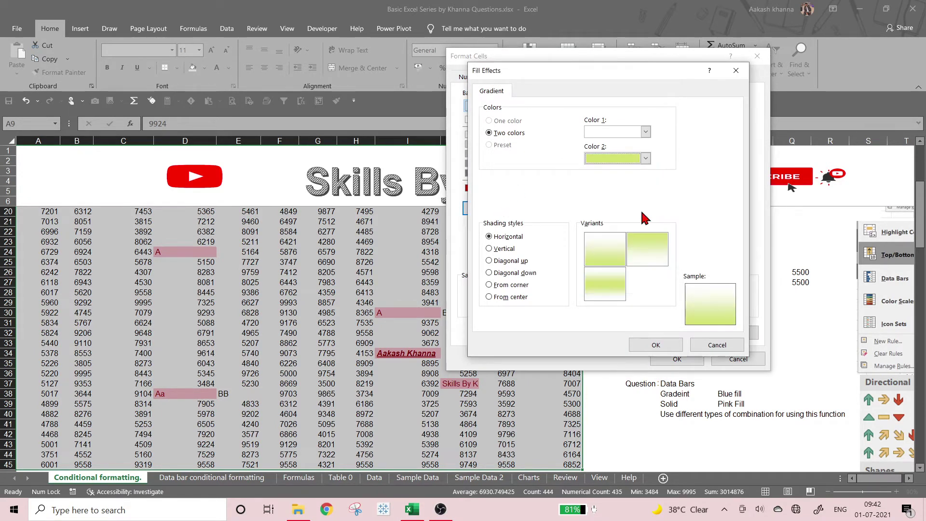
Compare the gradient shading styles, choose Diagonal down, and apply the custom format to the text rule.
left_click(501, 255)
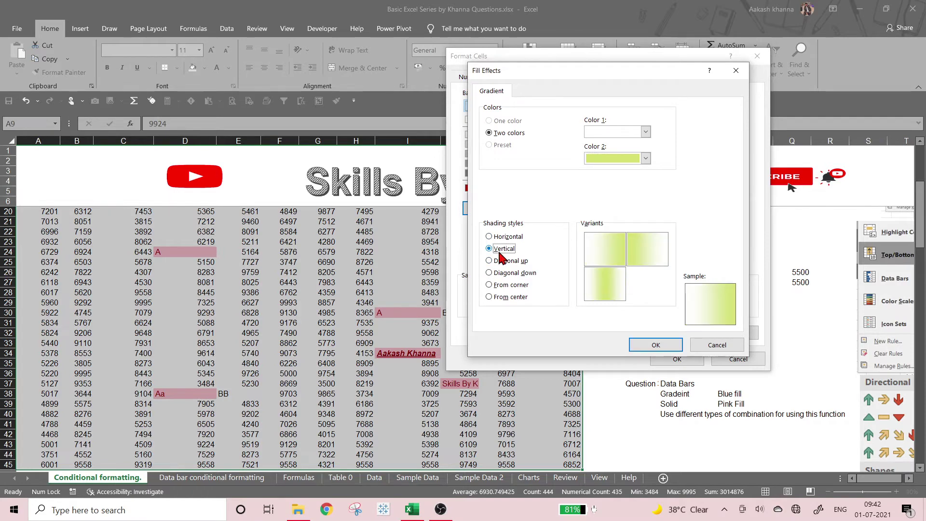
left_click(506, 237)
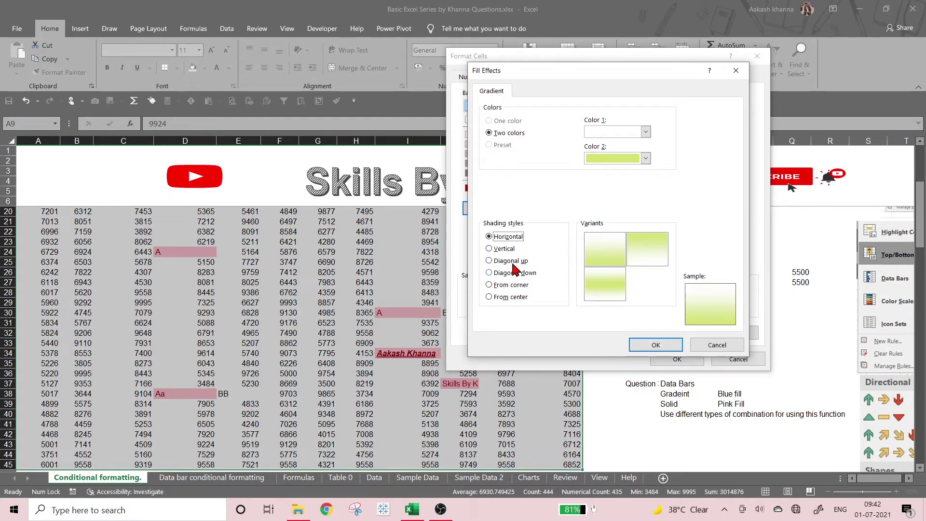
left_click(501, 249)
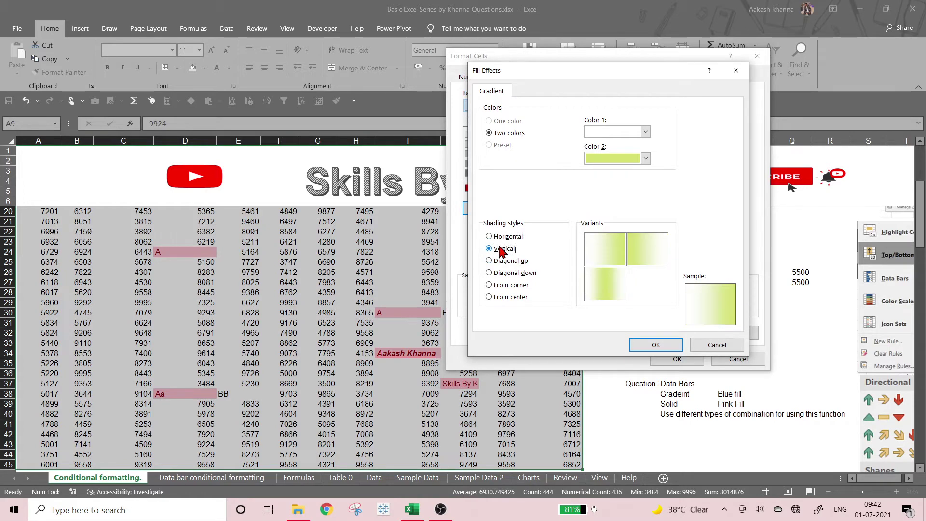
left_click(511, 285)
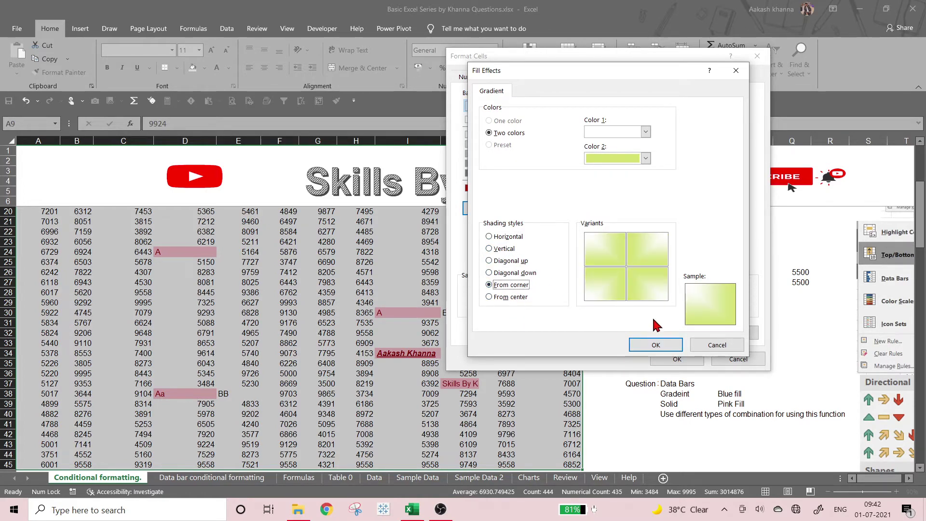
left_click(521, 273)
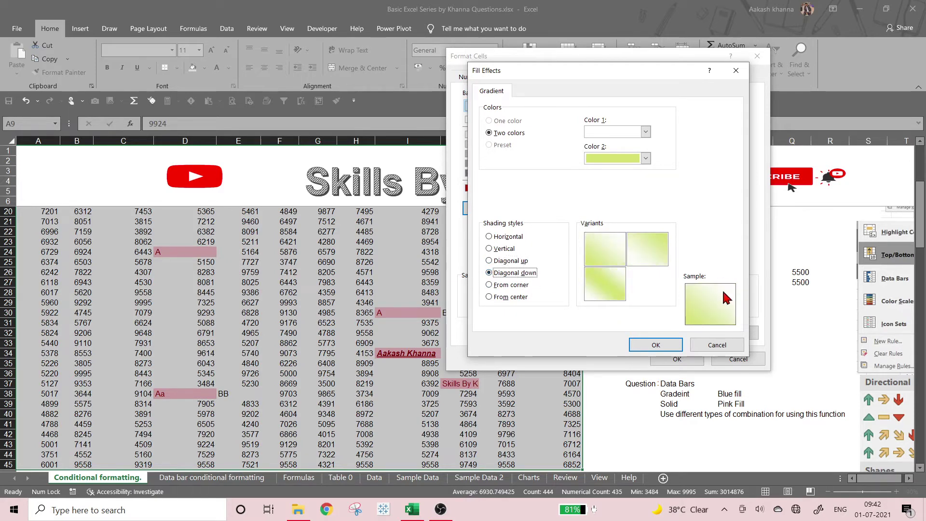
left_click(655, 345)
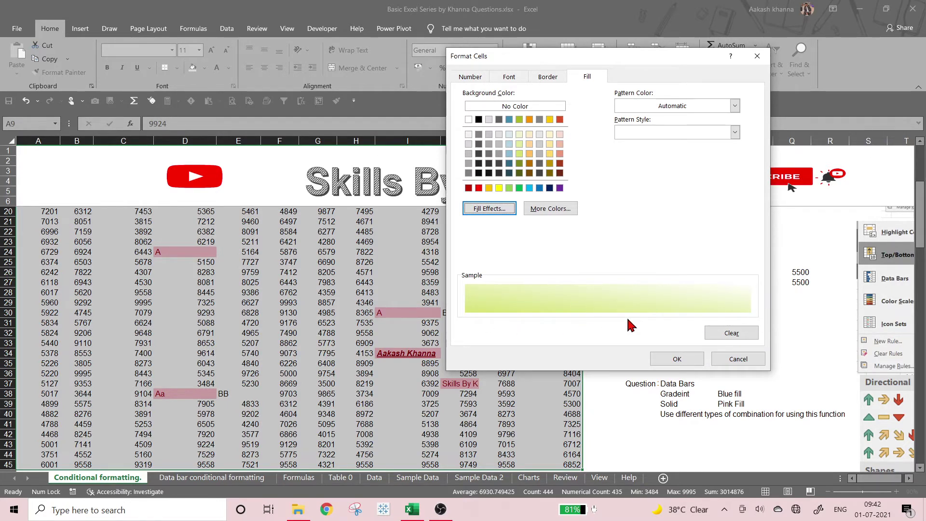
left_click(669, 360)
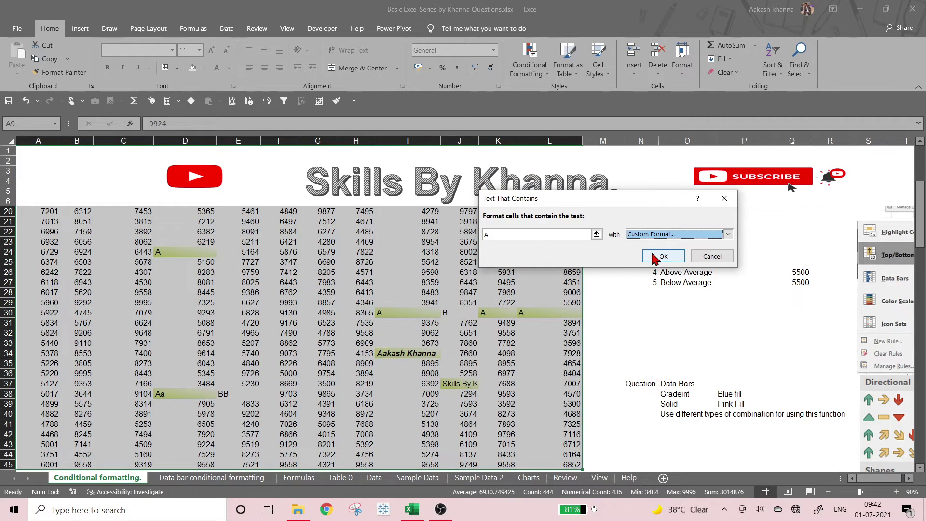
left_click(662, 256)
left_click(618, 345)
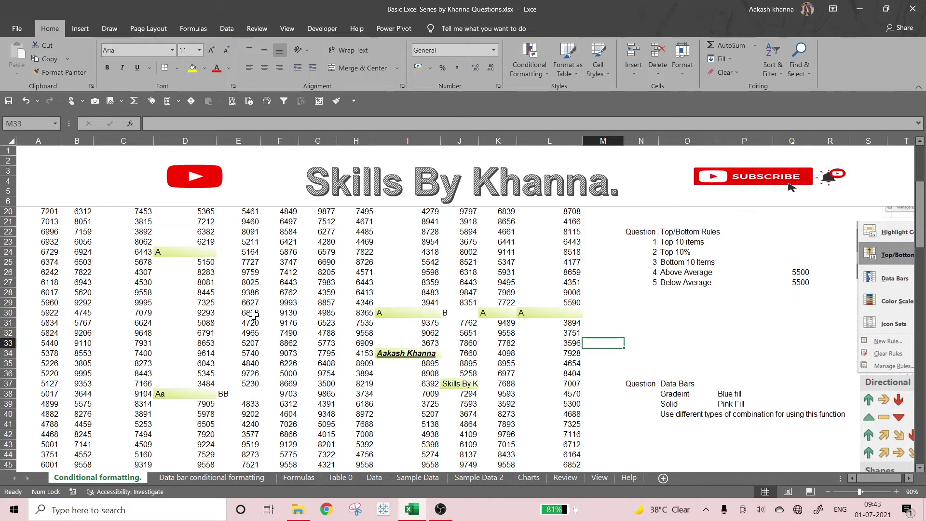
Fill the question 5 "Text Contains" row, N15:Q15, with yellow.
scroll(141, 316, "up", 1)
scroll(169, 361, "up", 2)
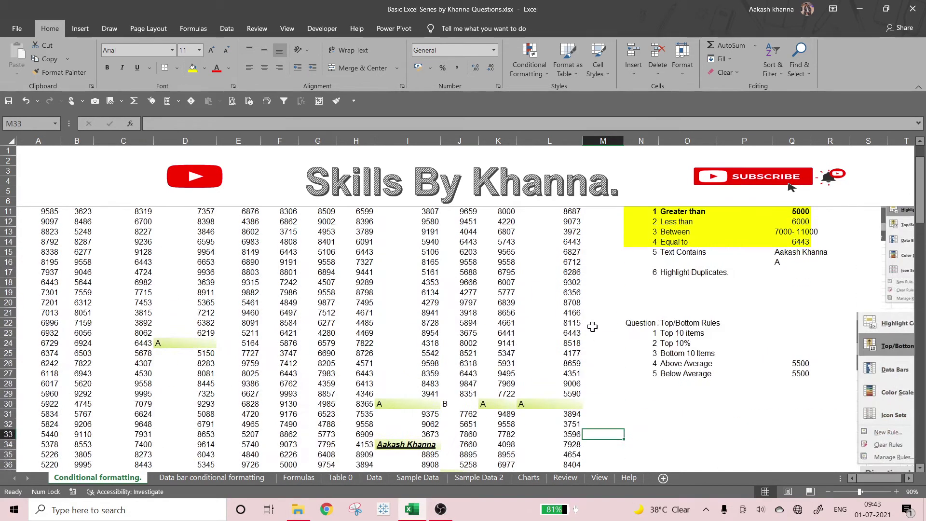
left_click_drag(653, 253, 778, 252)
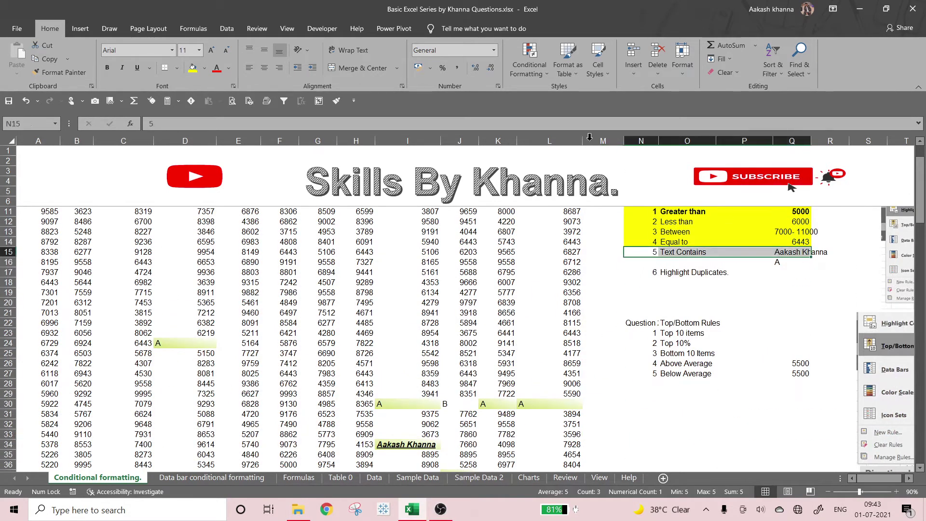
left_click(192, 68)
scroll(298, 358, "down", 6)
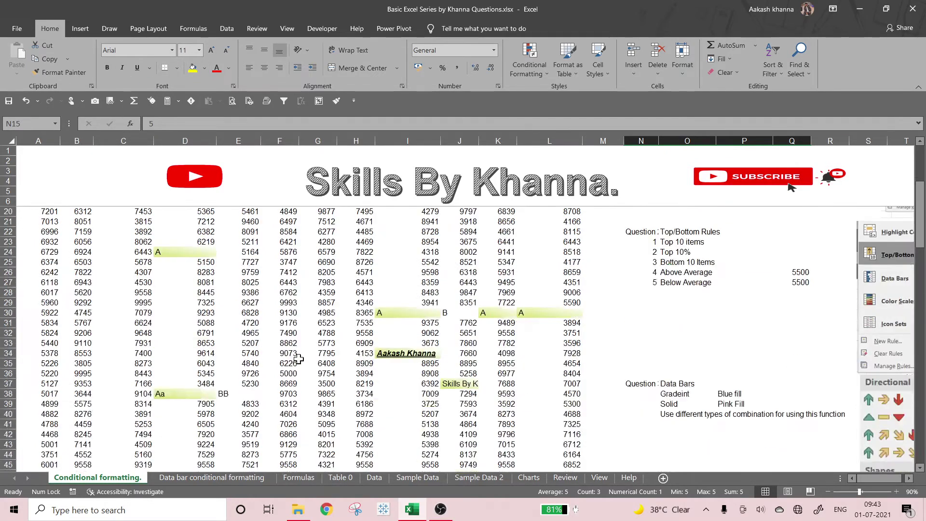
scroll(299, 359, "up", 5)
scroll(298, 359, "up", 2)
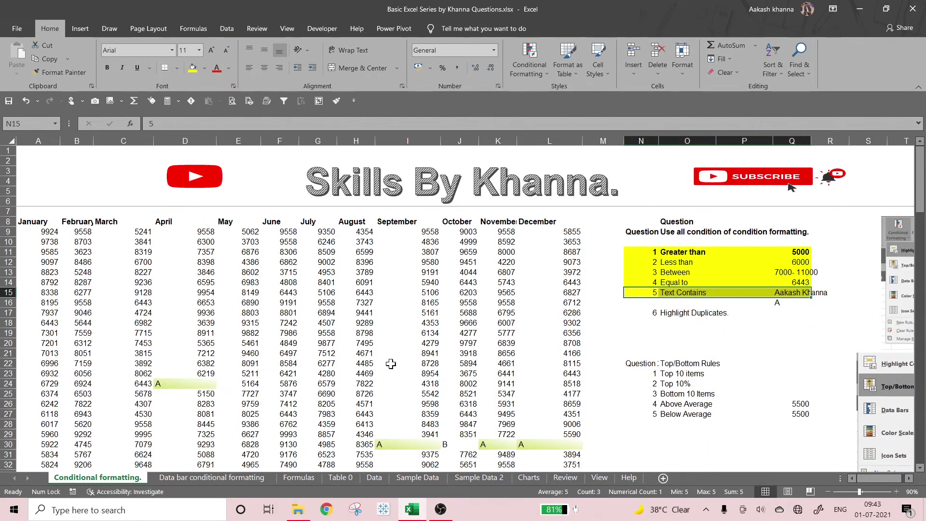
left_click(712, 334)
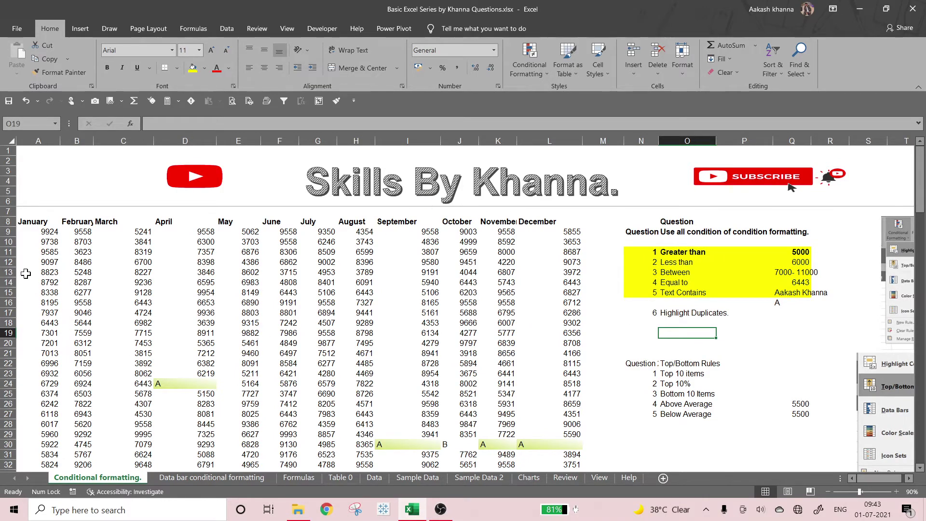
left_click(42, 240)
key("Up")
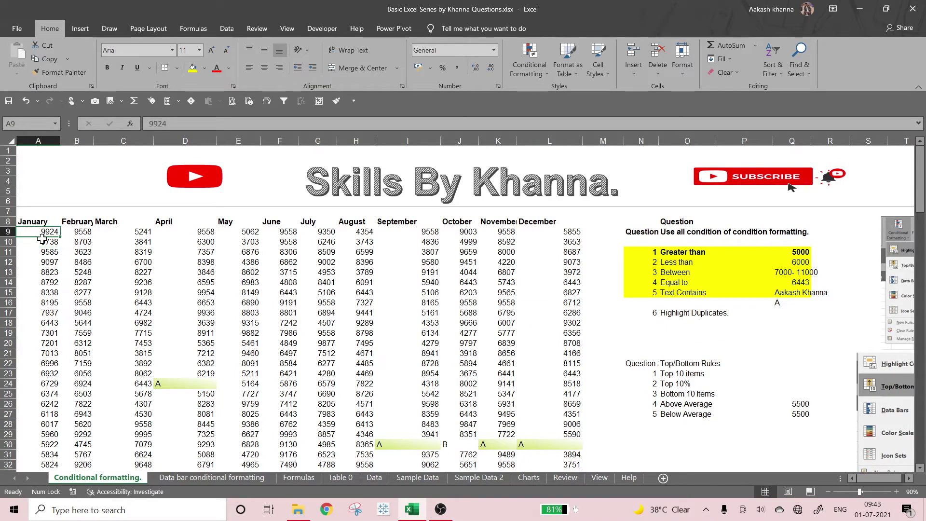
key("ctrl+shift+Right")
key("ctrl+shift+Down")
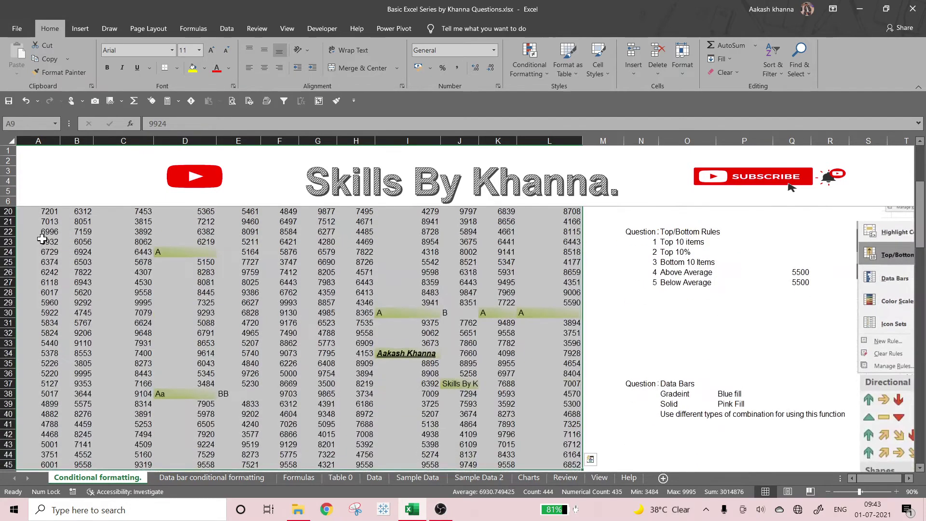
left_click(543, 77)
left_click(468, 262)
scroll(468, 262, "up", 3)
scroll(468, 262, "up", 2)
left_click(467, 261)
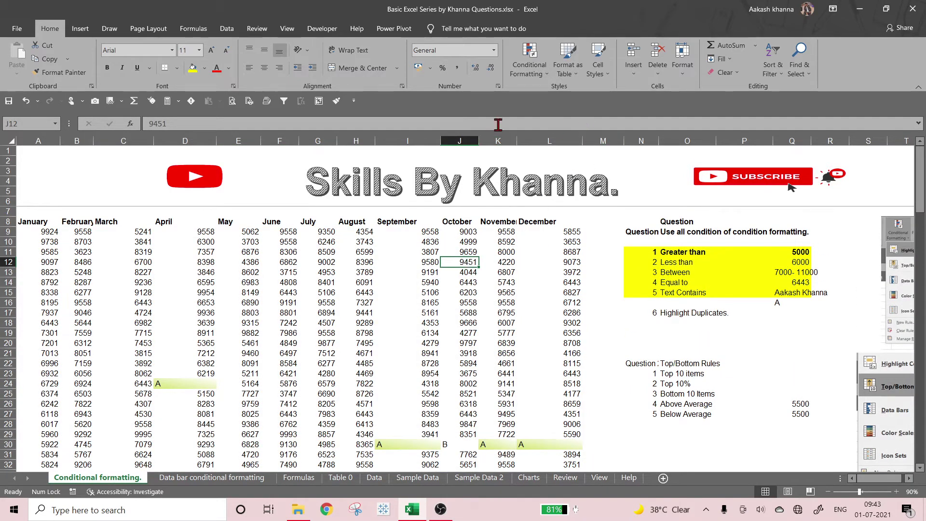
Delete both text-contains rules covering A9:L45 in the Conditional Formatting Rules Manager and apply the change.
left_click(534, 79)
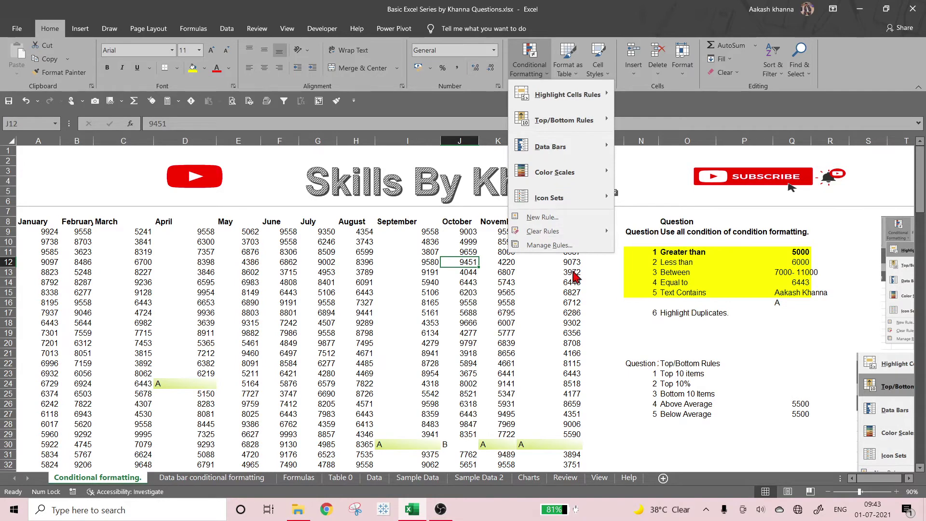
left_click(576, 246)
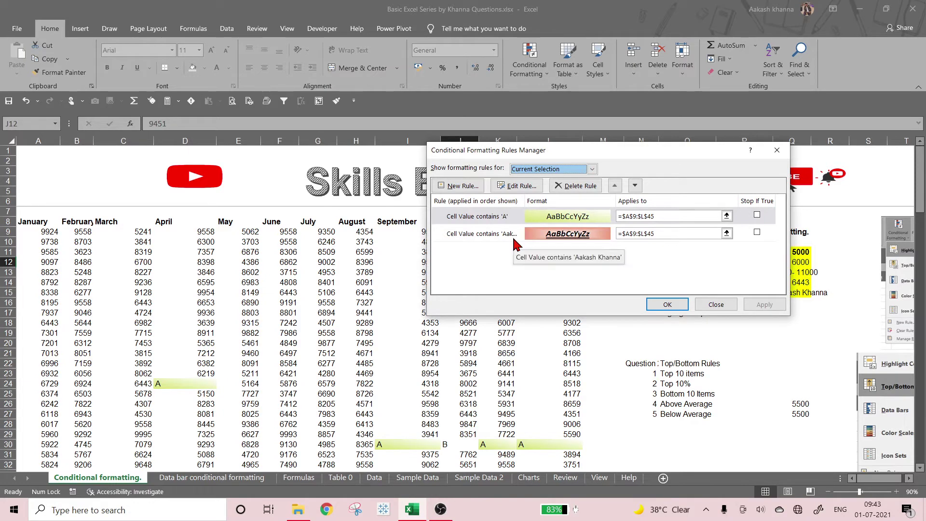
left_click(484, 221)
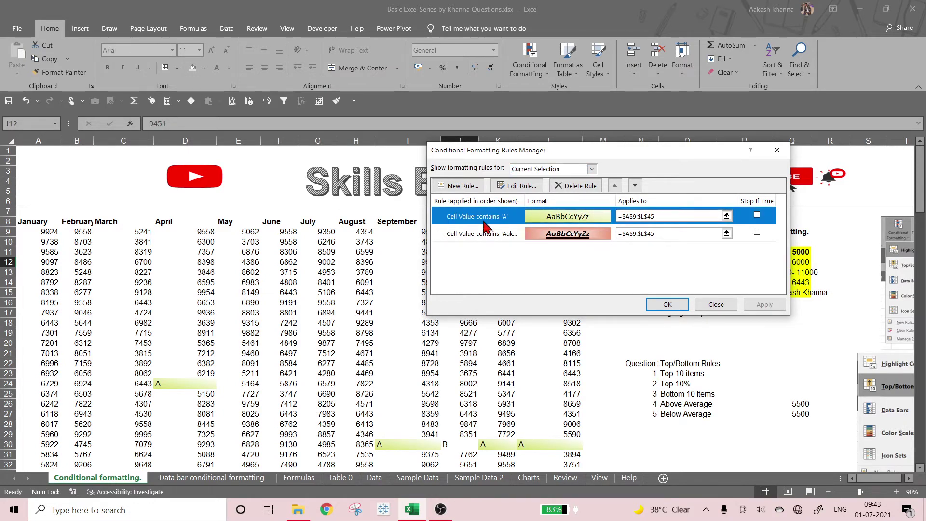
left_click(567, 187)
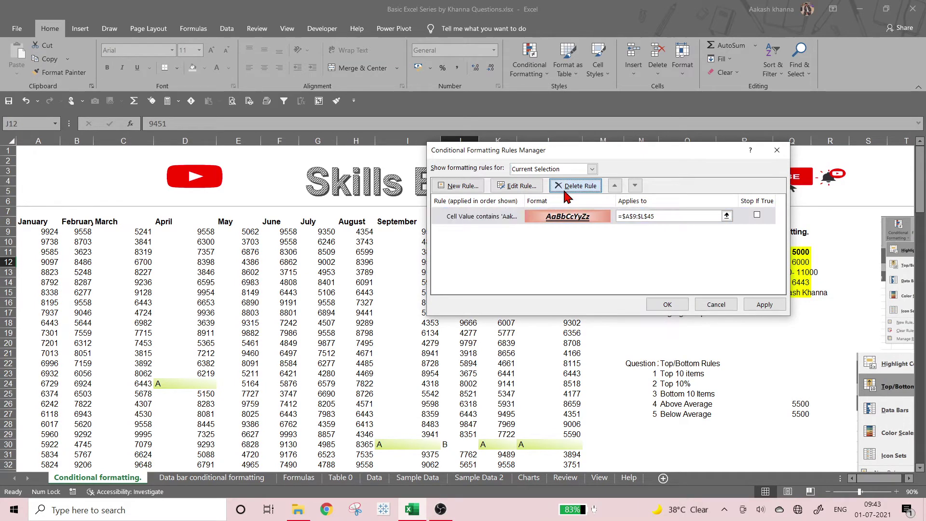
left_click(573, 186)
left_click(771, 304)
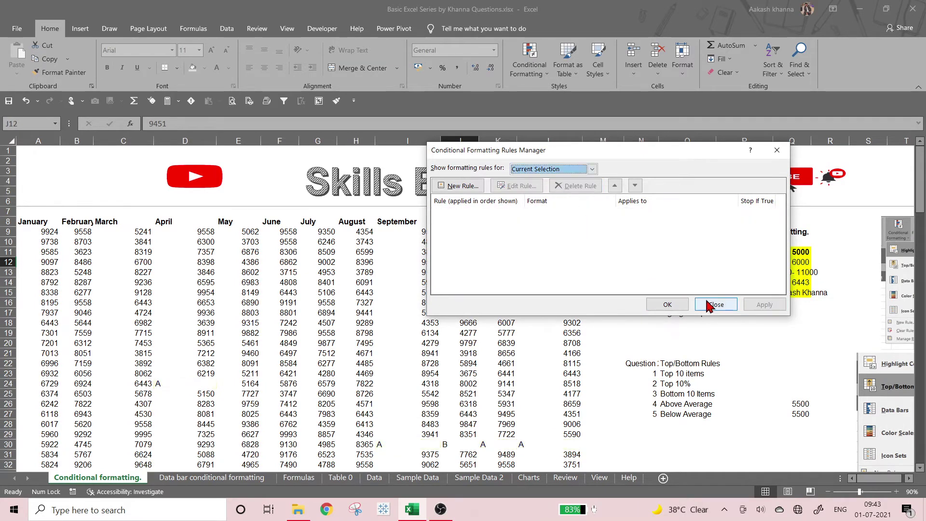
left_click(673, 303)
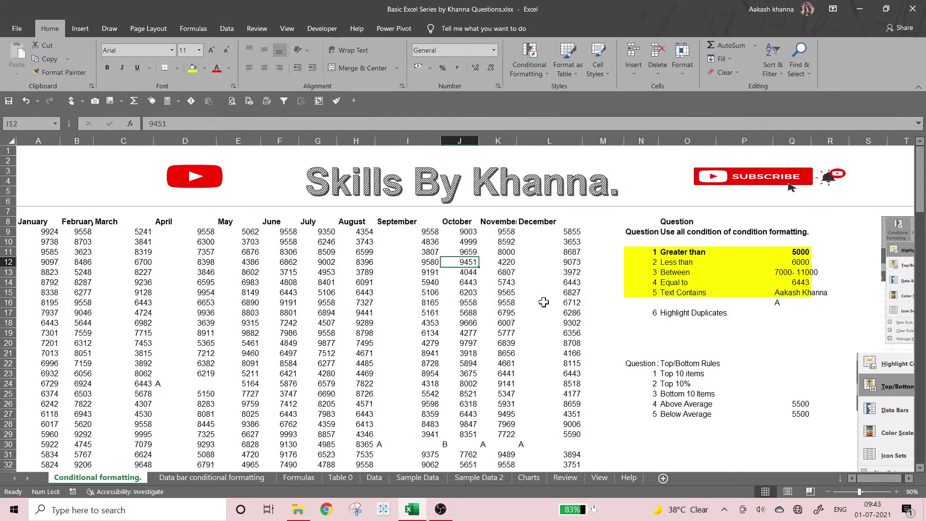
Start a Duplicate Values highlight rule on the monthly data range A9:L45.
left_click(56, 232)
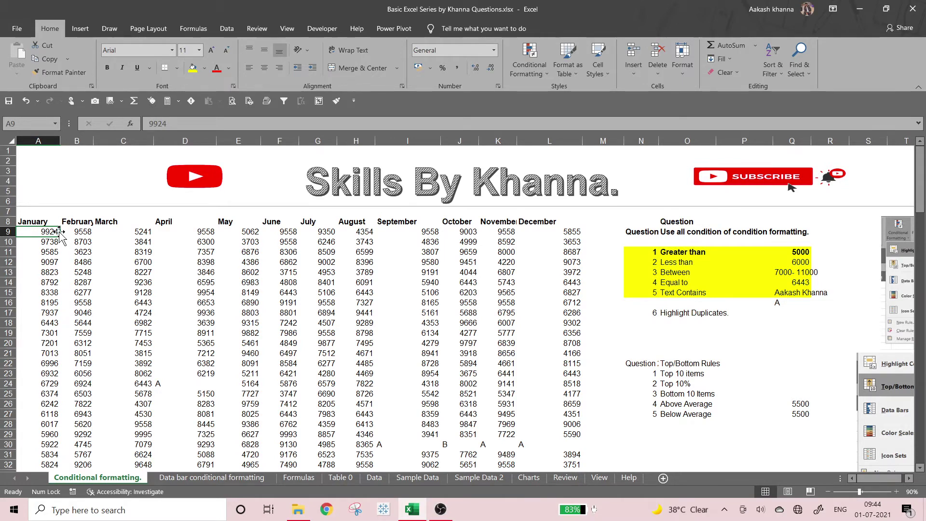
key("ctrl+shift+Down")
key("ctrl+shift+Right")
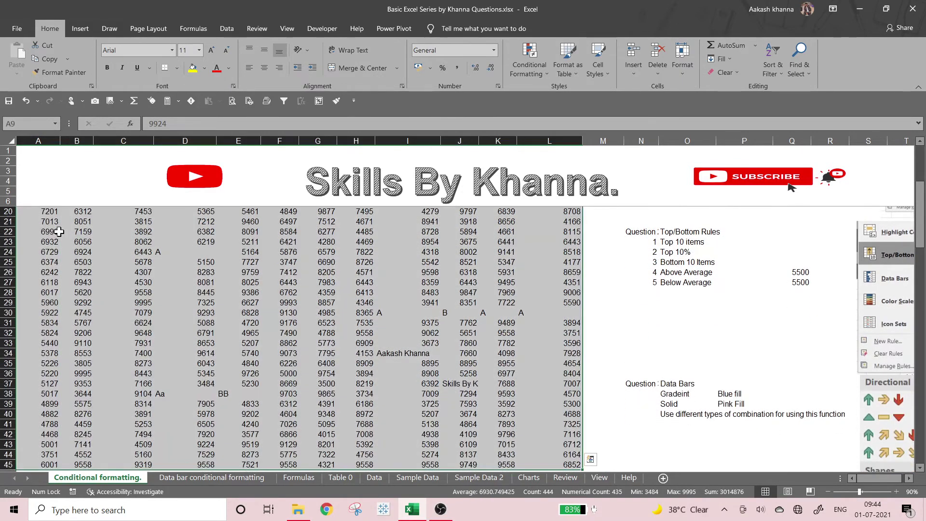
scroll(63, 226, "up", 4)
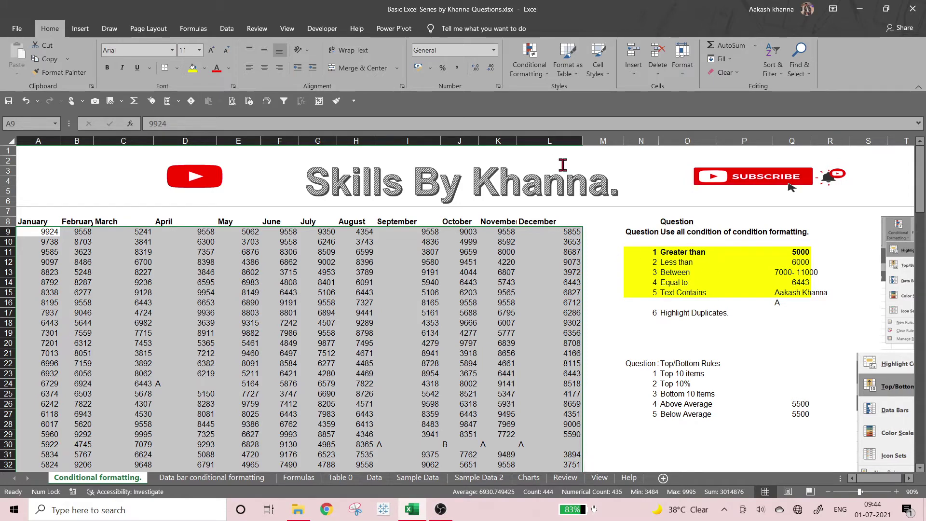
left_click(536, 66)
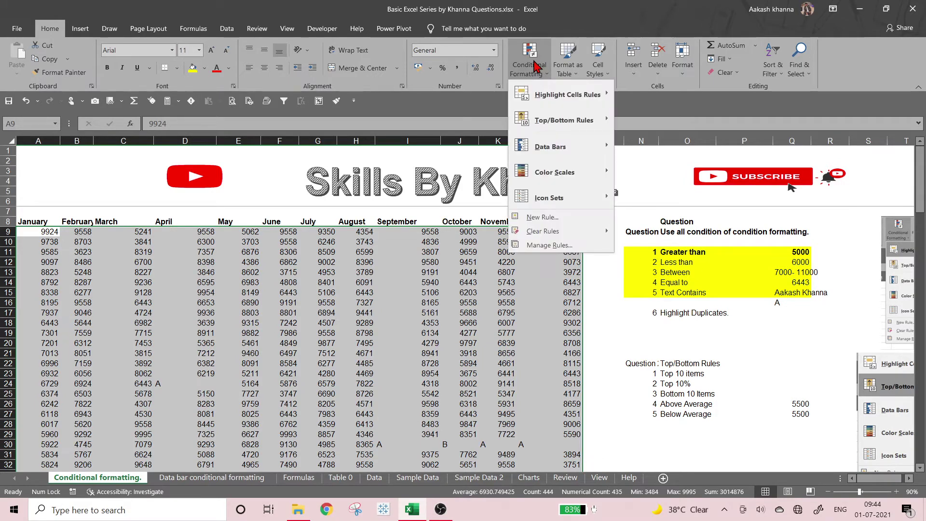
mouse_move(529, 95)
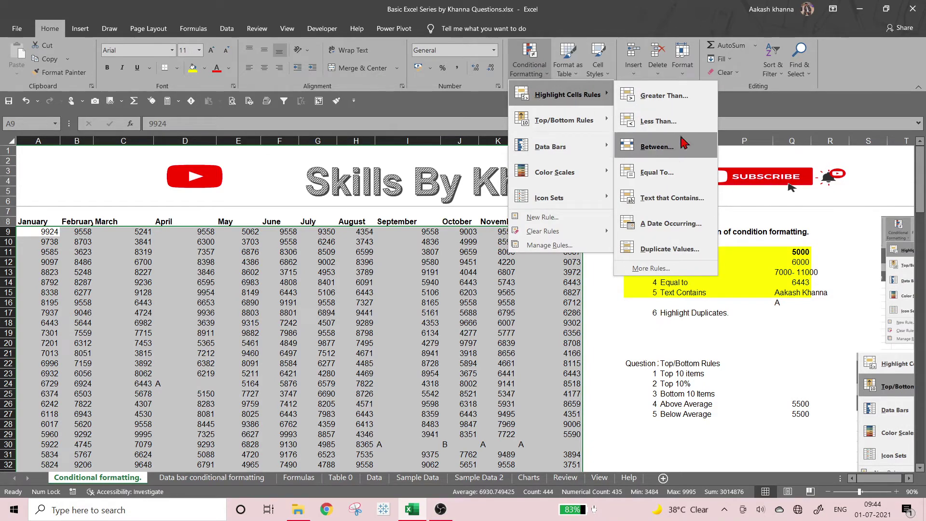
left_click(683, 255)
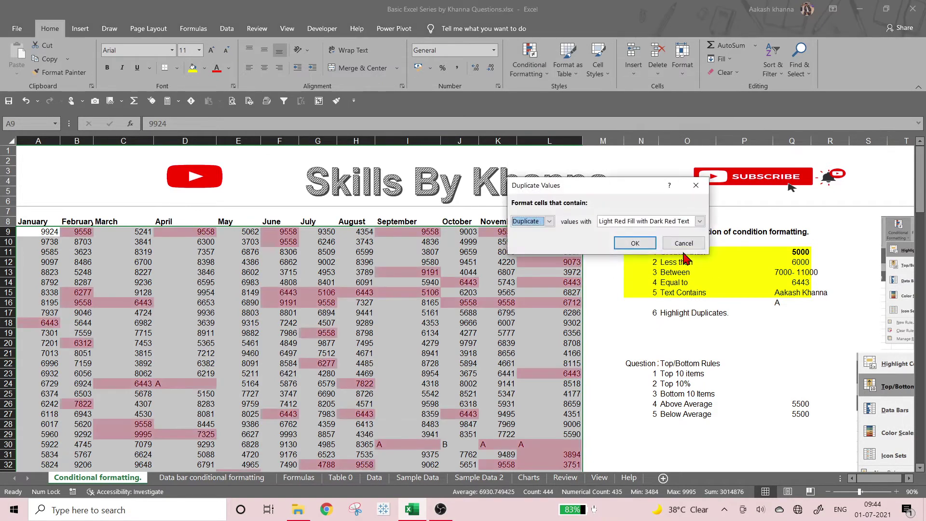
Choose a custom format for the duplicates with a two-color Diagonal down gradient fill, using gray as Color 2.
left_click(657, 222)
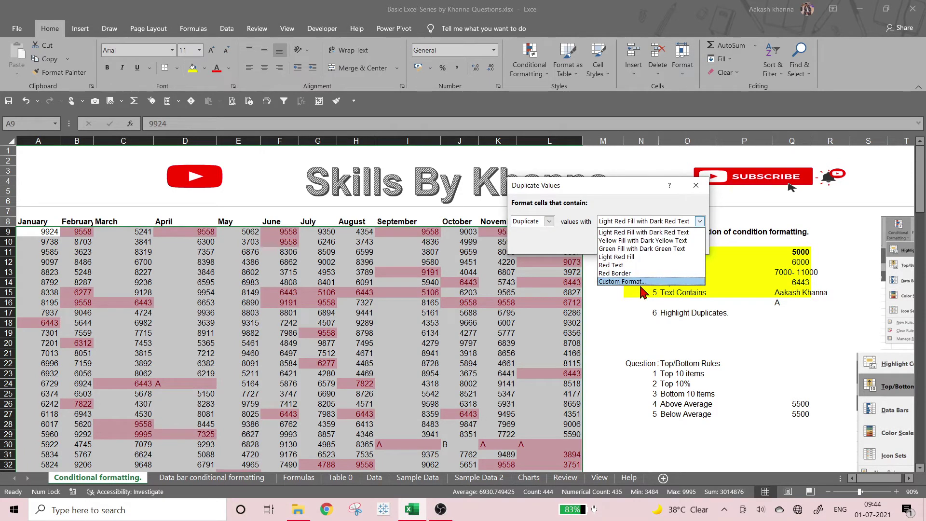
left_click(622, 282)
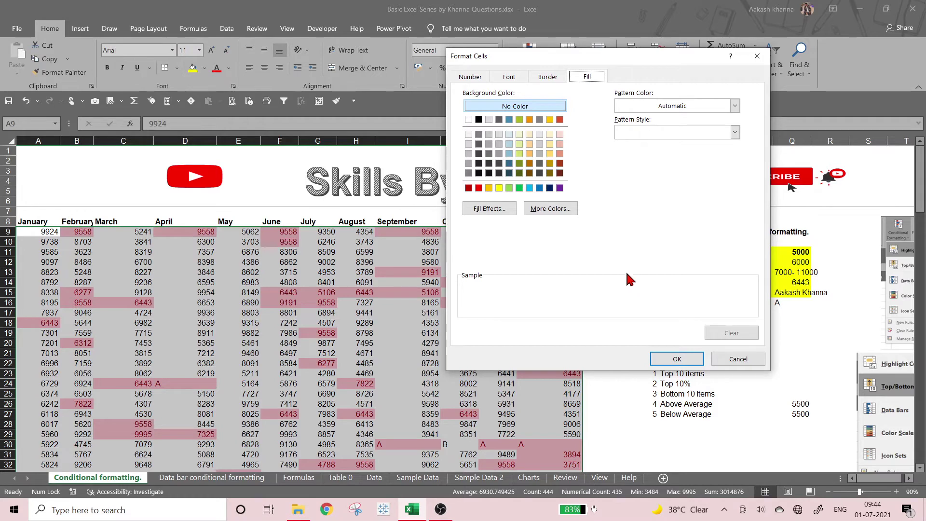
left_click(539, 153)
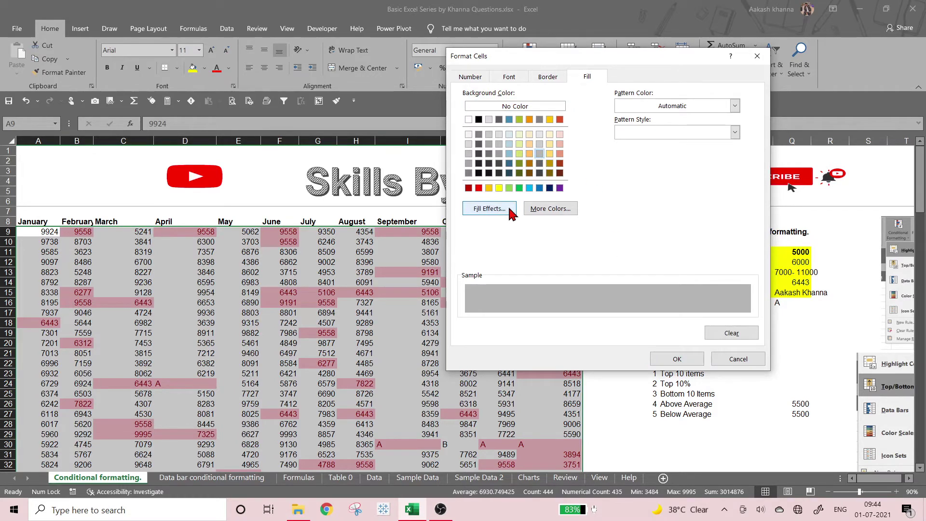
left_click(489, 209)
left_click(516, 273)
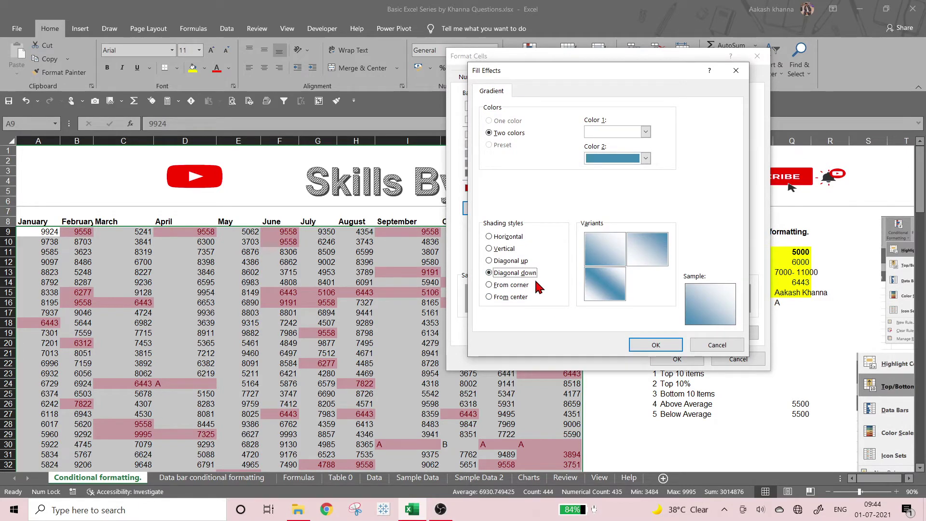
left_click(627, 160)
left_click(618, 211)
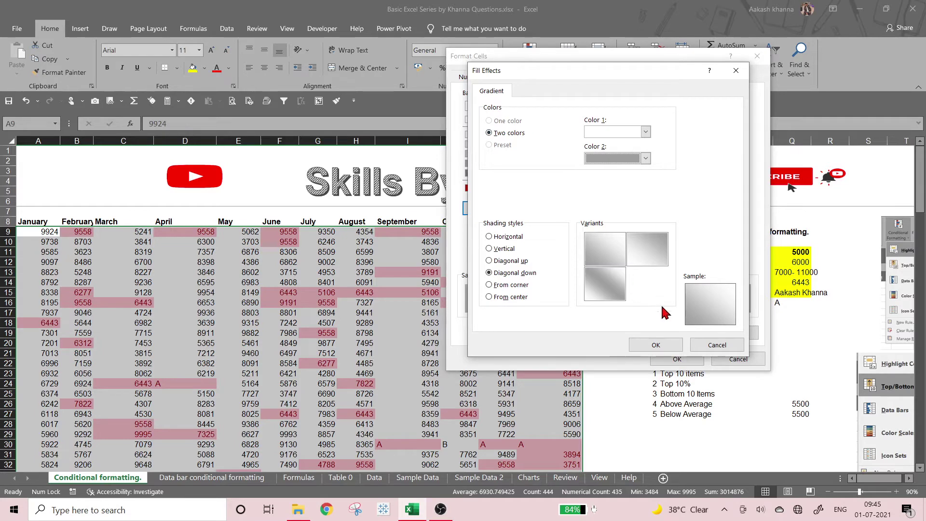
left_click(652, 345)
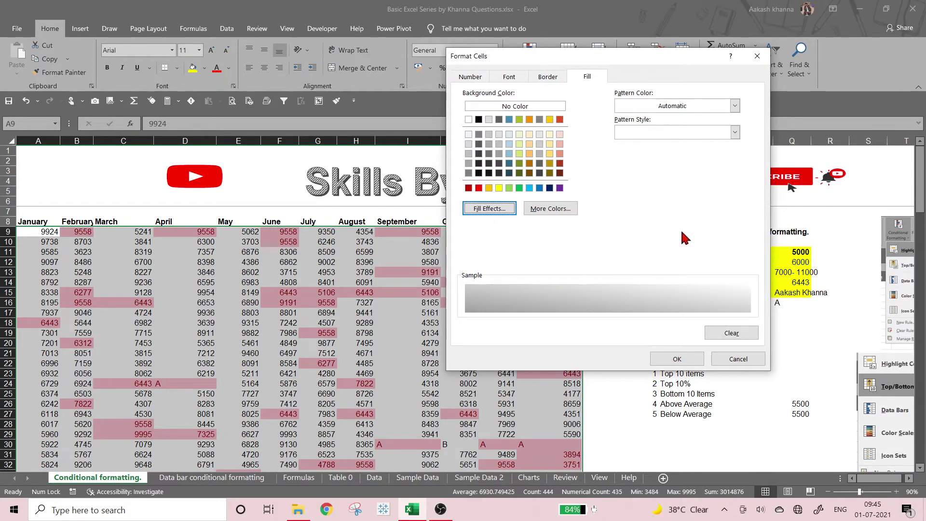
Set the custom format's font style to Bold and apply the duplicate values rule.
left_click(510, 80)
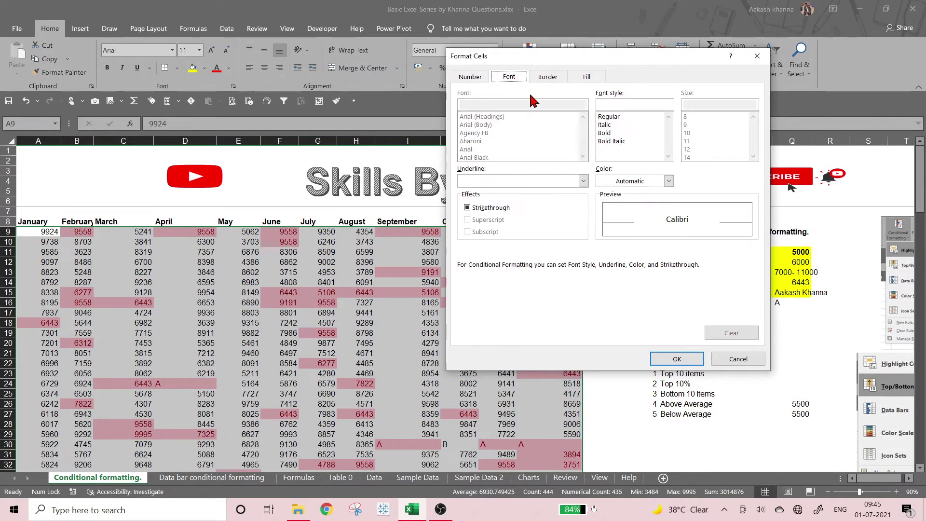
left_click(627, 134)
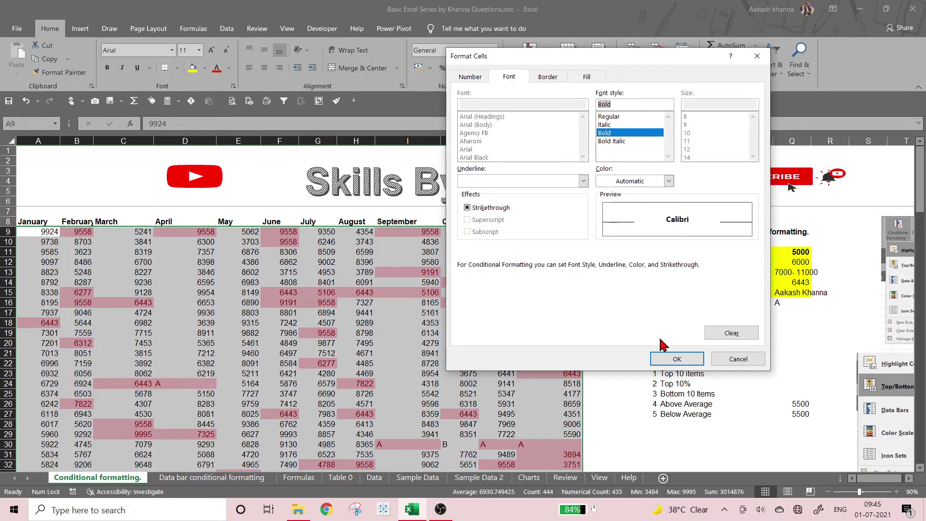
left_click(678, 359)
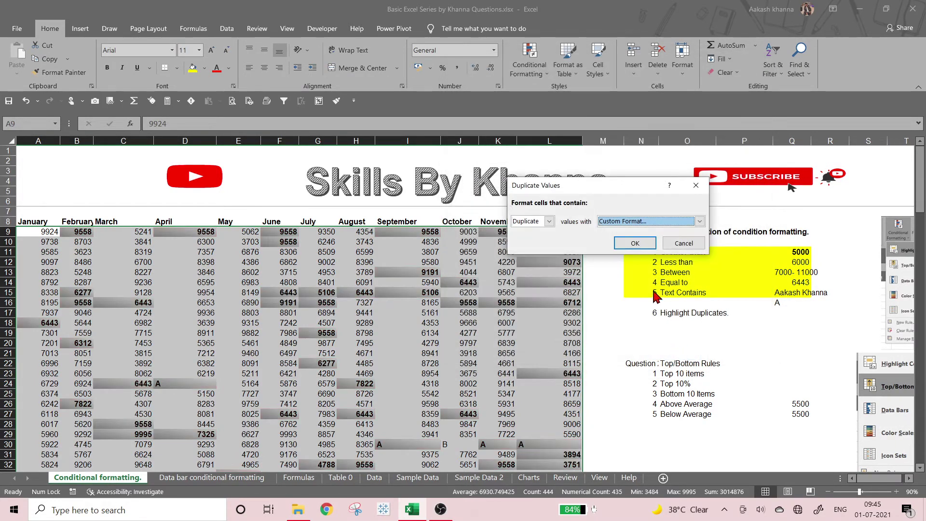
left_click(635, 243)
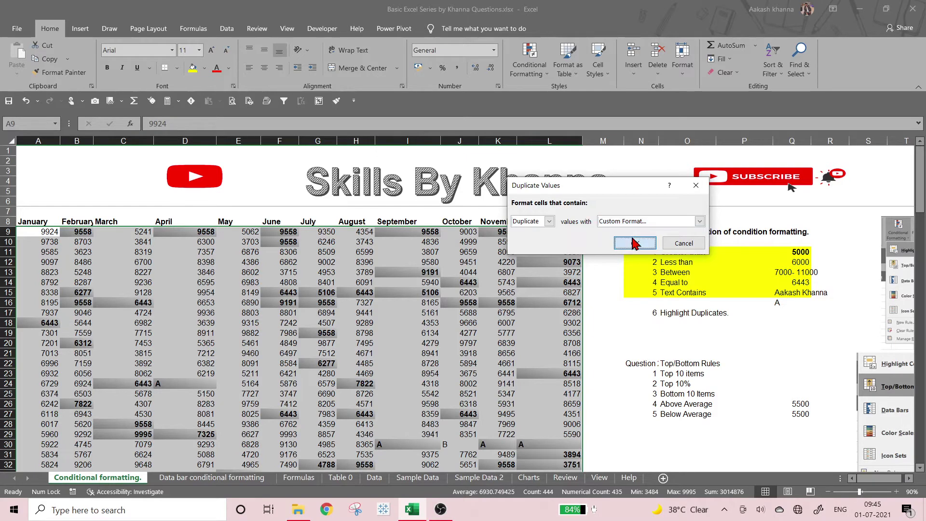
Examine the highlighted duplicate values throughout the January to December columns.
left_click(605, 302)
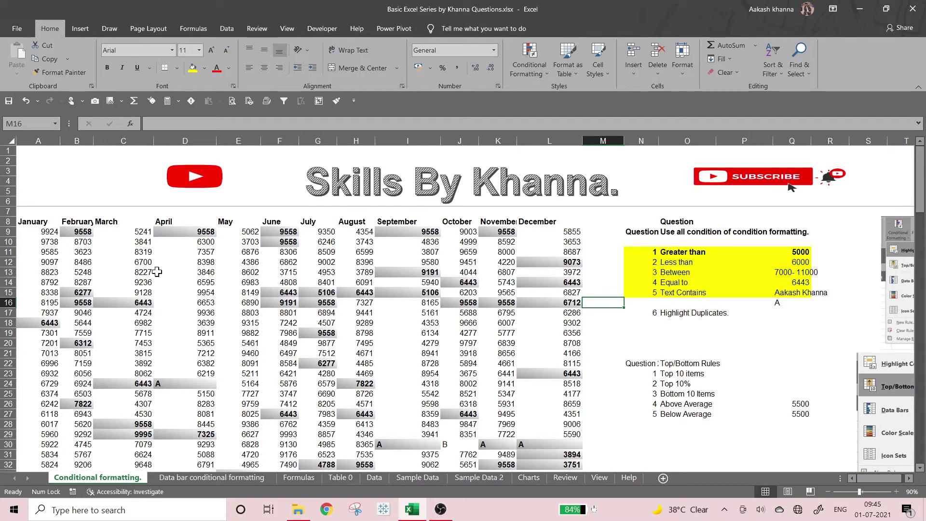
scroll(302, 301, "down", 6)
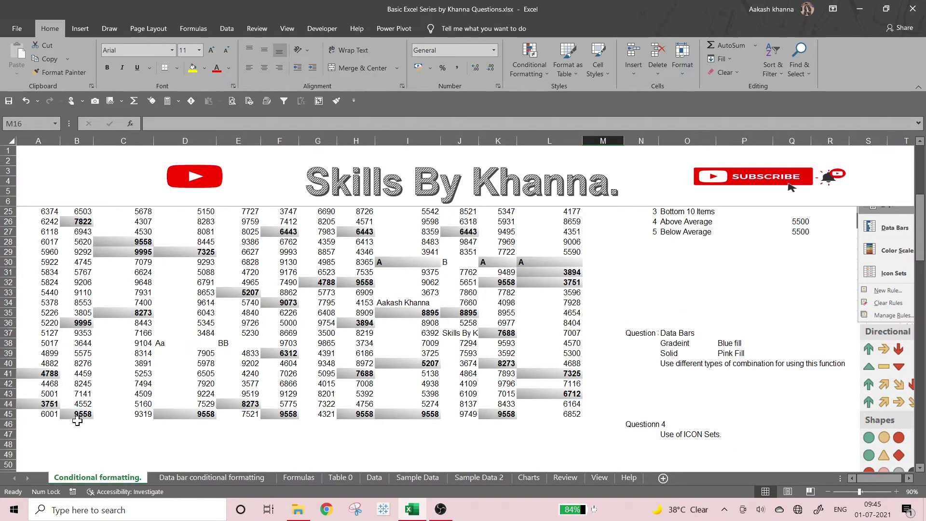
scroll(77, 419, "up", 6)
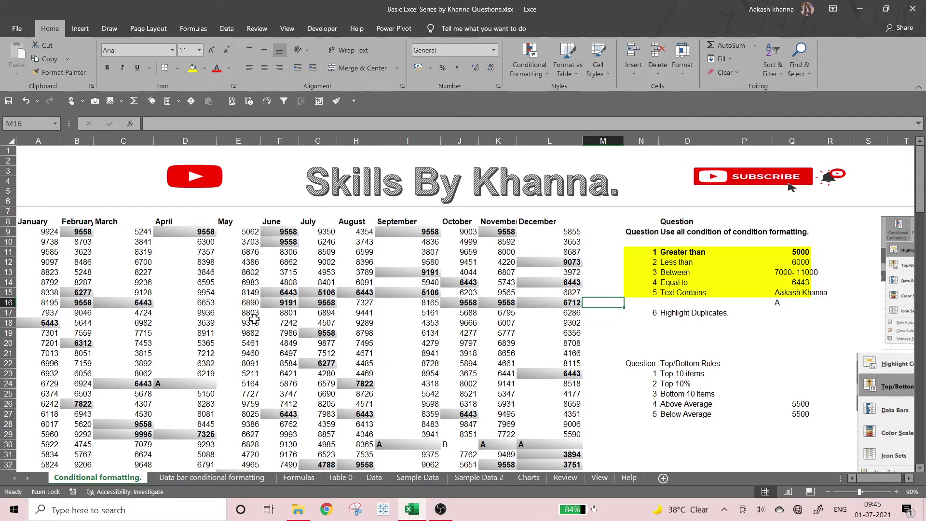
scroll(247, 320, "down", 1)
scroll(245, 357, "down", 4)
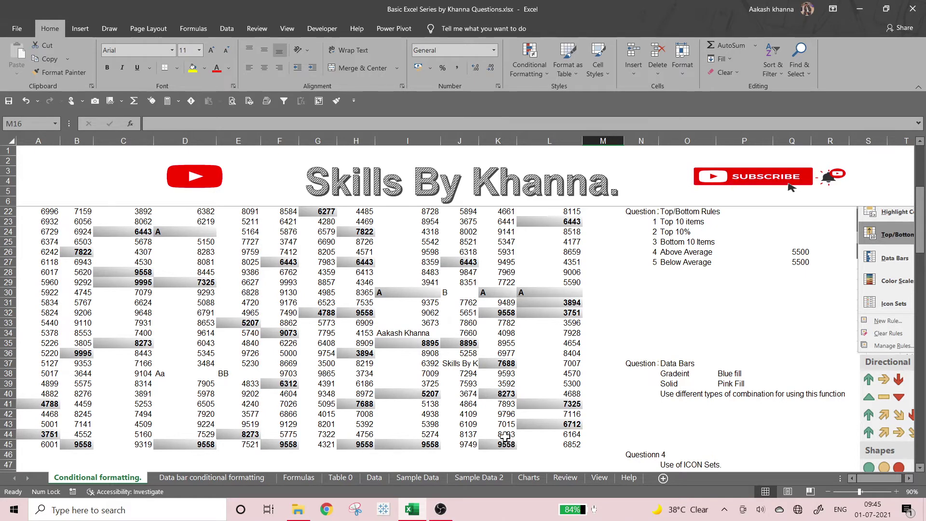
scroll(116, 370, "up", 5)
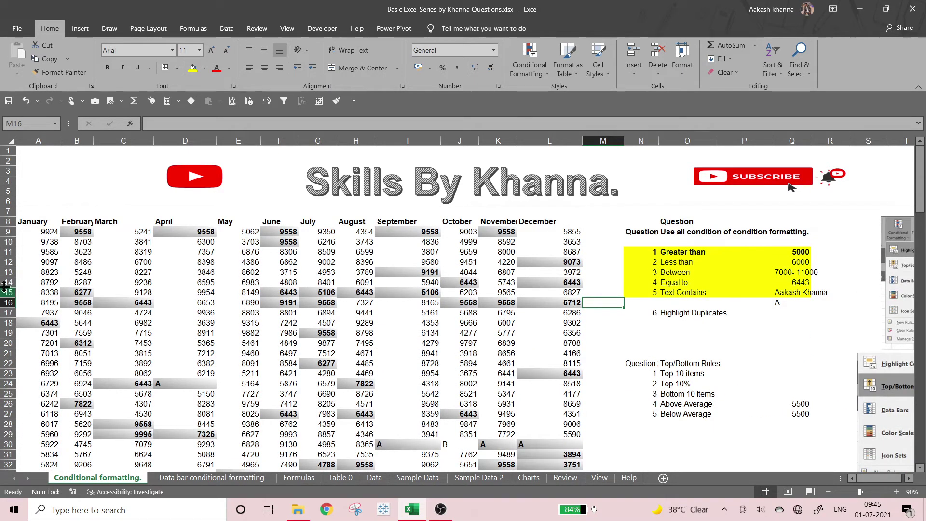
Delete the Duplicate Values rule covering A9:L45 in the Conditional Formatting Rules Manager and apply the change.
left_click(30, 221)
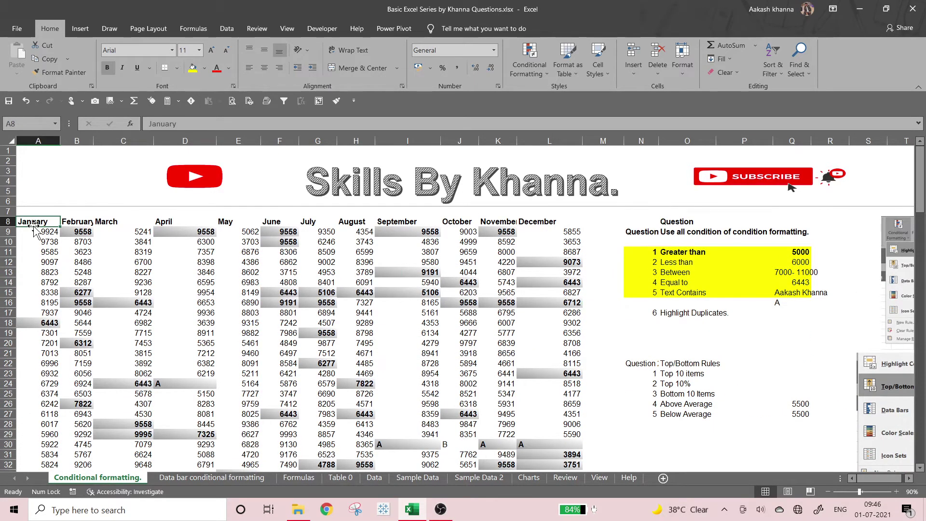
key("ctrl+a")
scroll(34, 226, "down", 4)
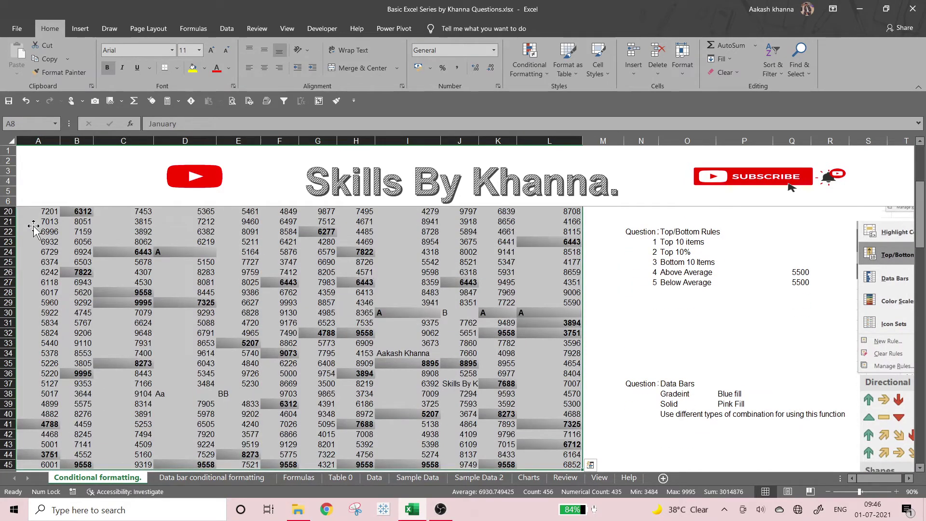
left_click(529, 68)
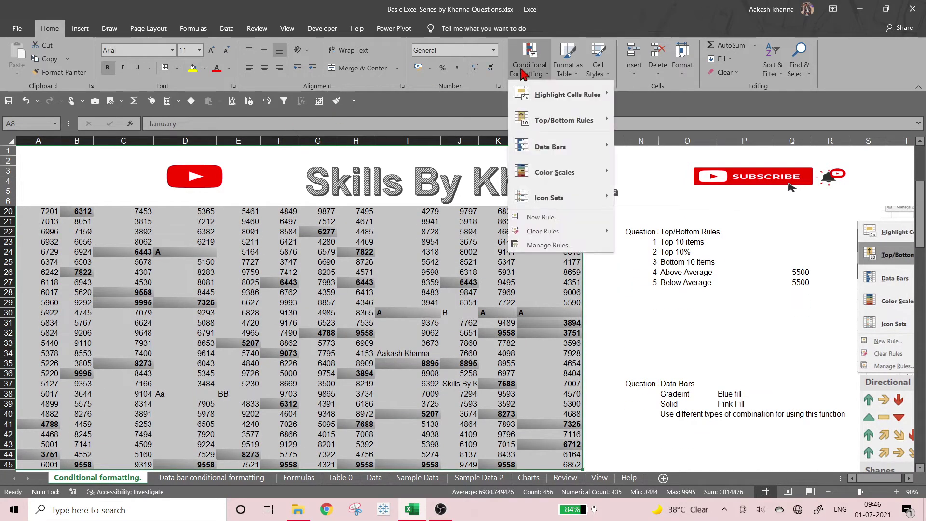
left_click(536, 245)
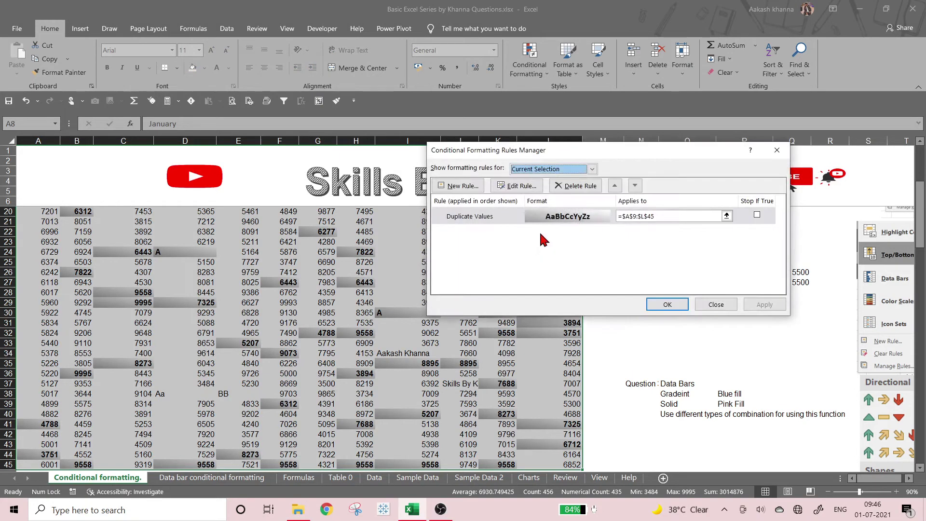
left_click(494, 222)
left_click(567, 186)
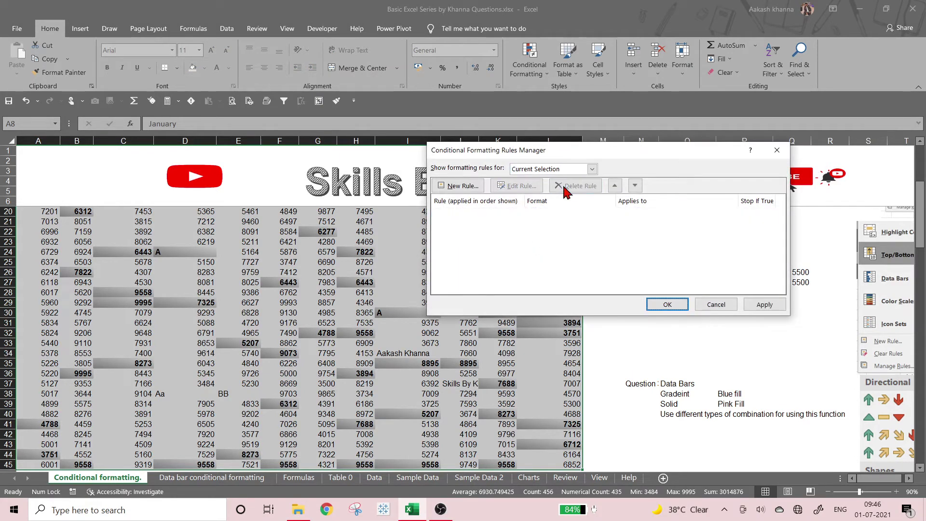
left_click(769, 311)
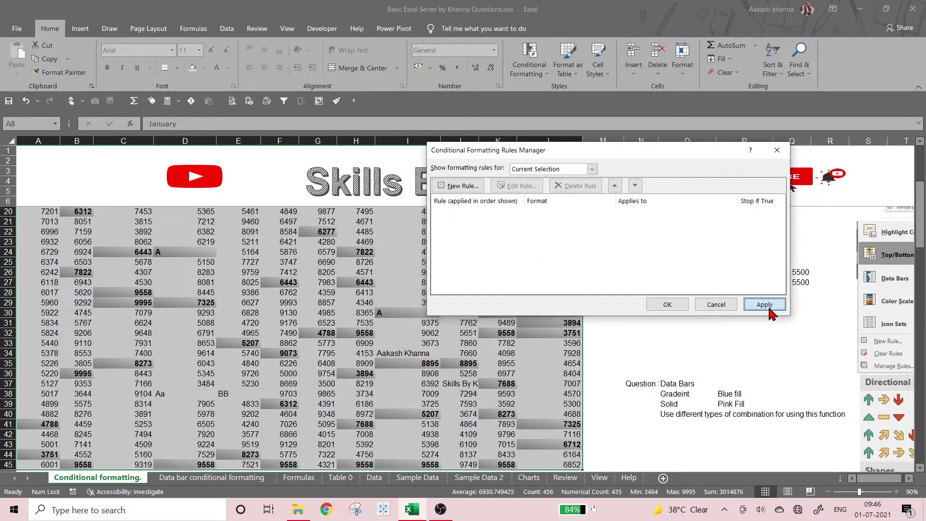
left_click(653, 307)
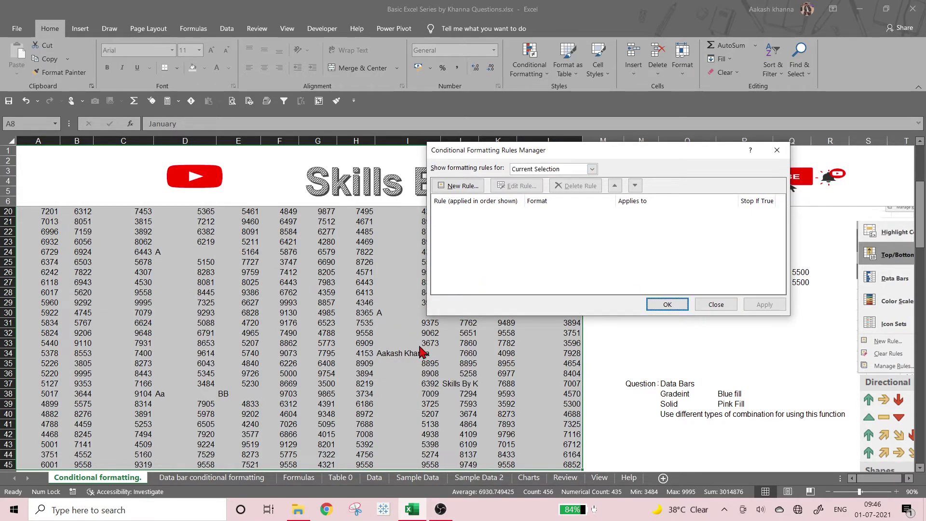
left_click(666, 307)
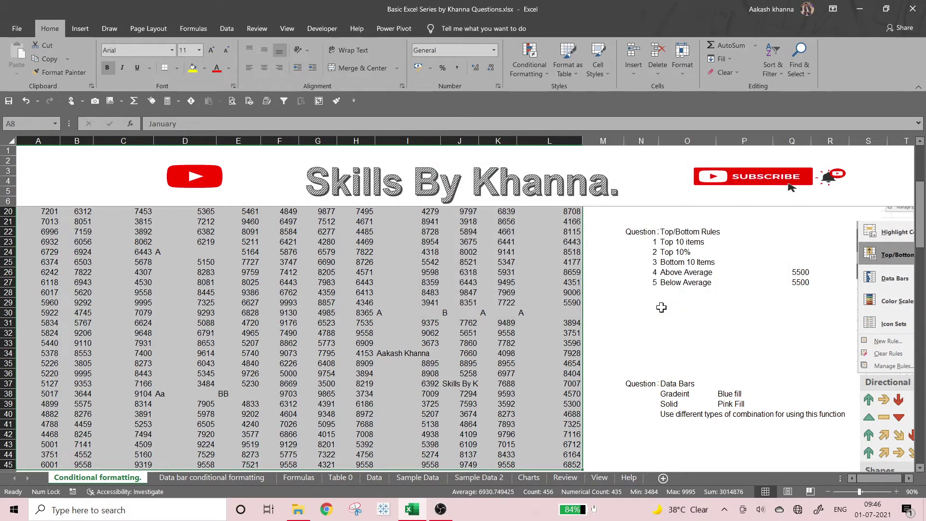
Fill the question 6 "Highlight Duplicates" row, N17:Q17, with yellow.
scroll(661, 307, "up", 4)
left_click_drag(651, 313, 798, 311)
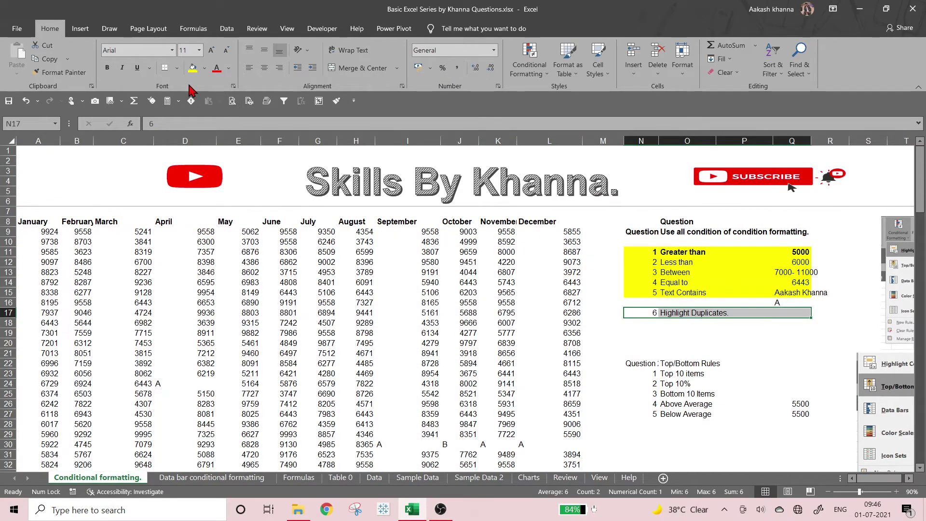
left_click(192, 67)
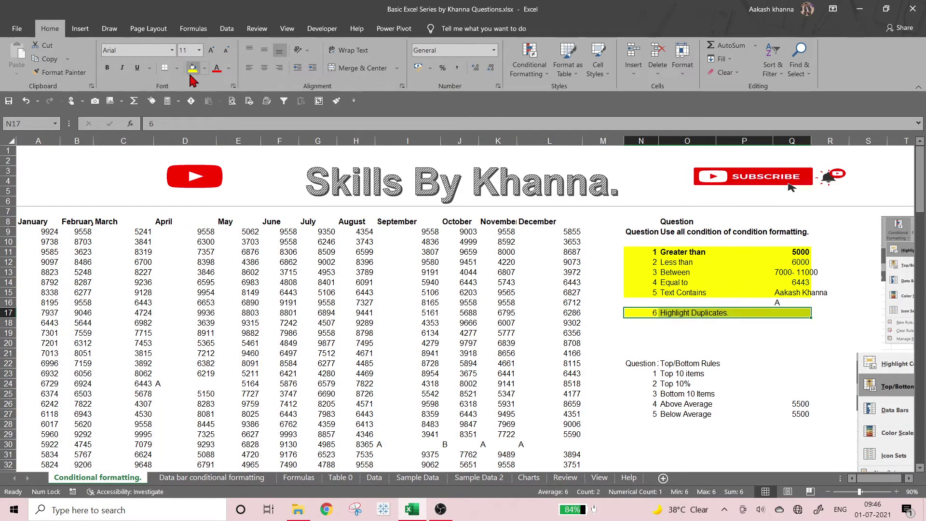
left_click(662, 344)
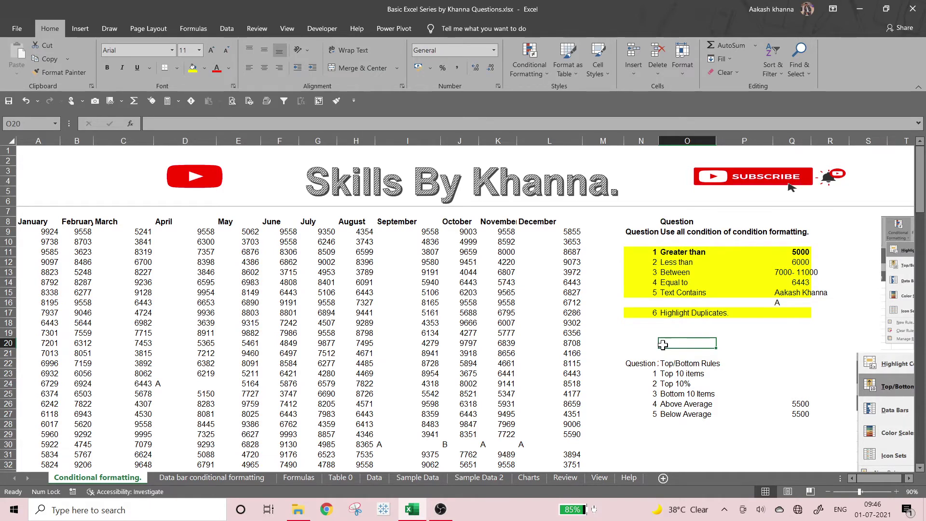
scroll(682, 322, "down", 2)
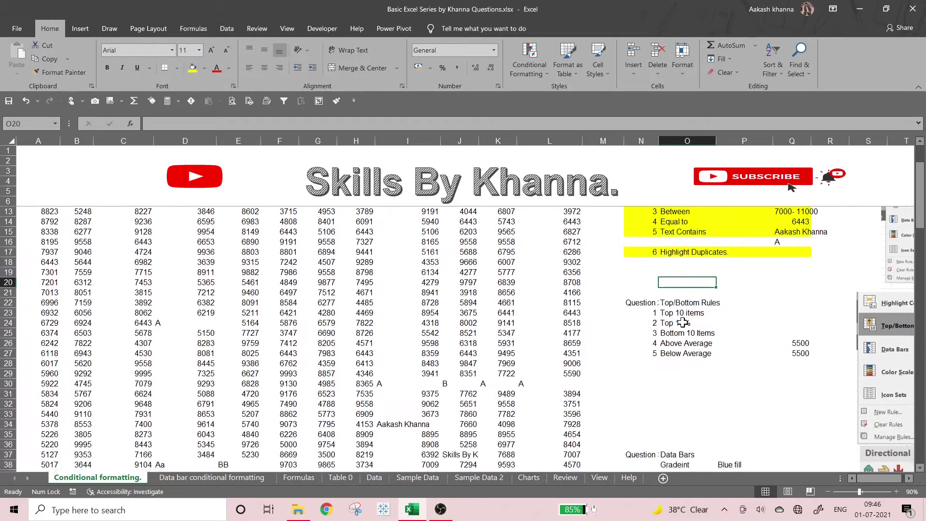
scroll(683, 322, "up", 2)
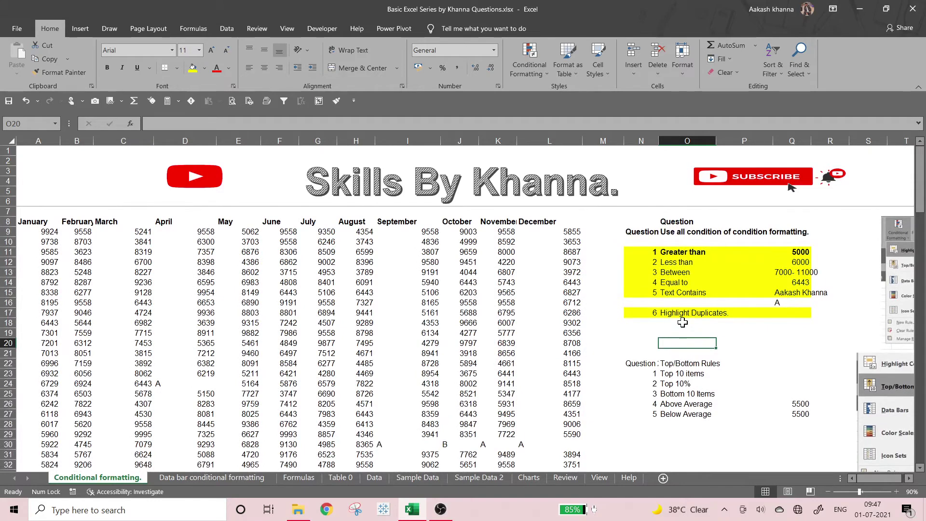
scroll(683, 322, "down", 2)
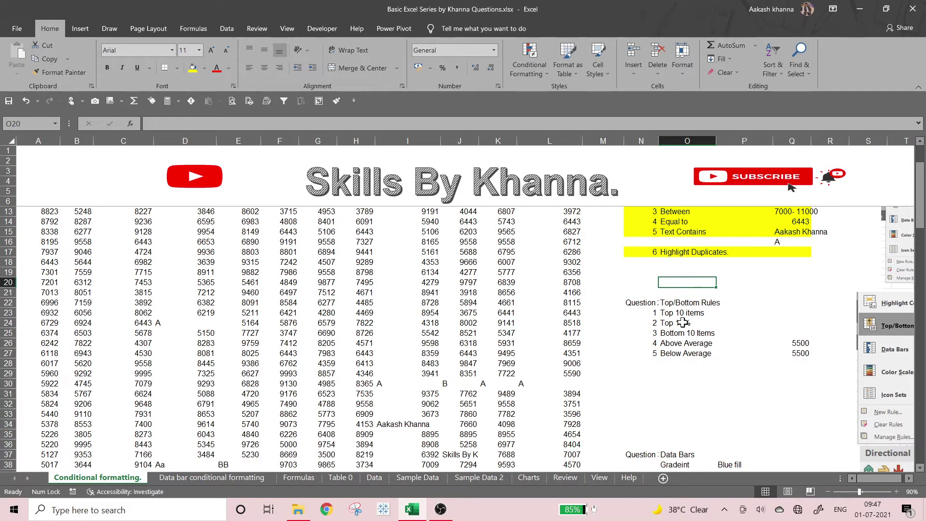
left_click(685, 302)
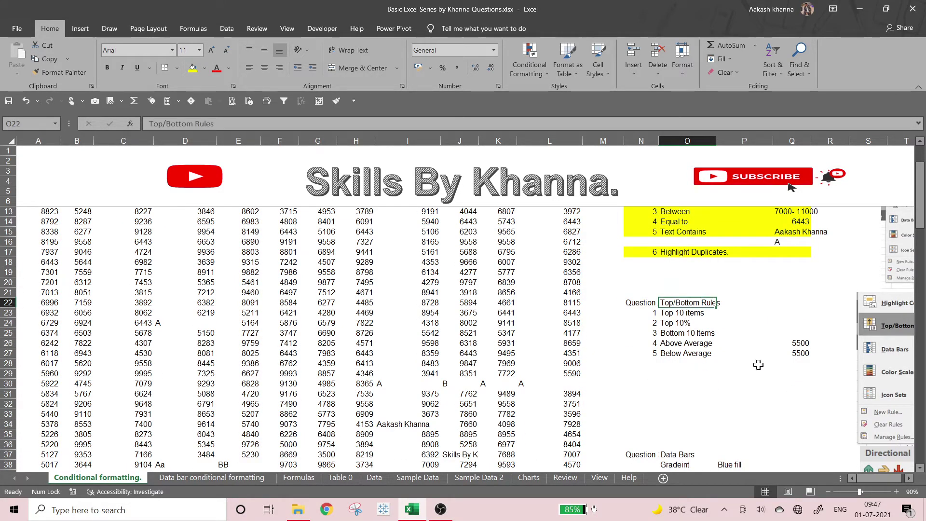
scroll(533, 99, "up", 2)
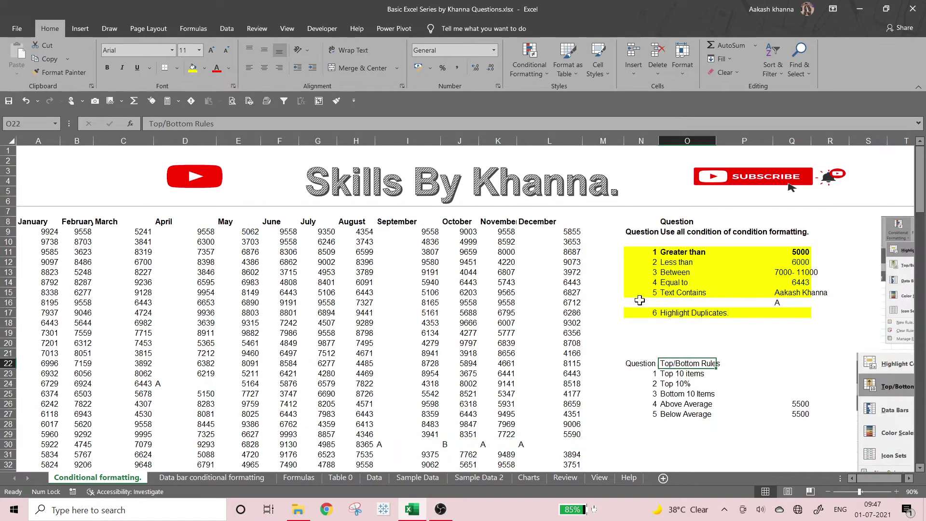
left_click(518, 76)
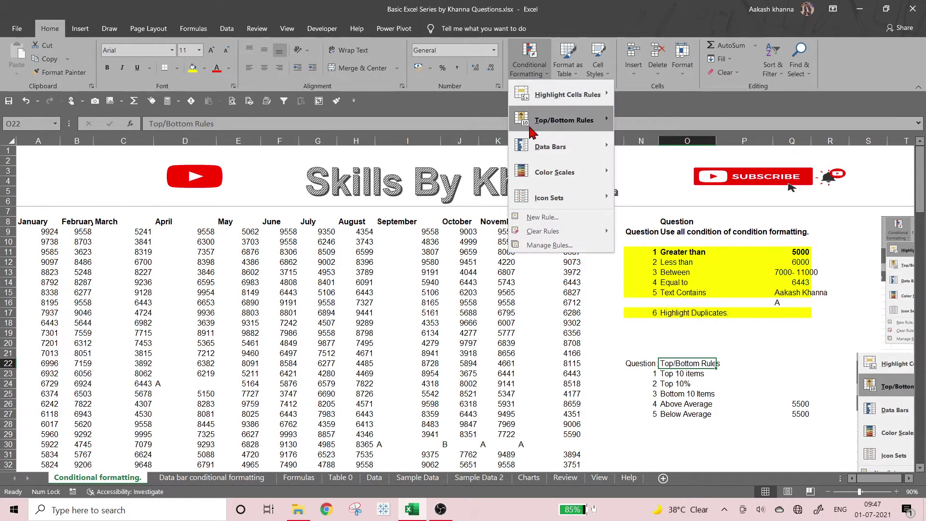
mouse_move(532, 131)
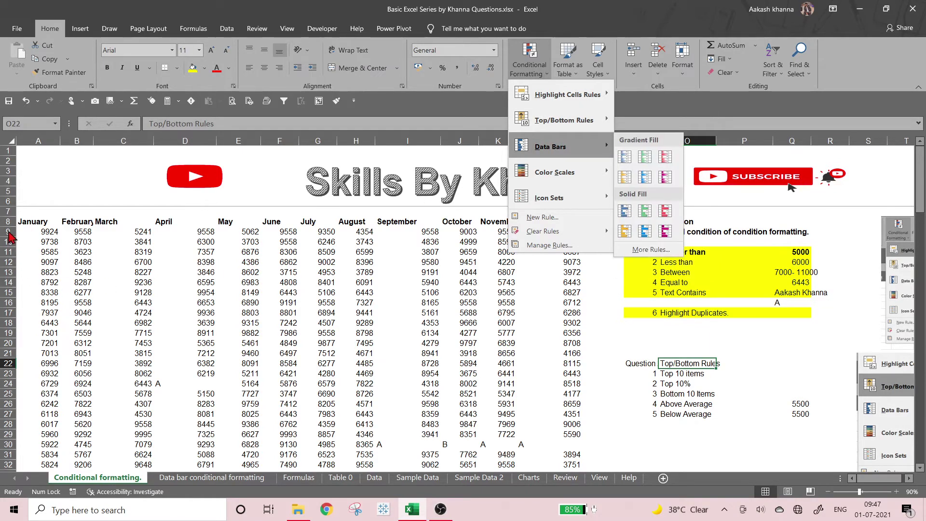
Start a Top 10 Items conditional formatting rule on the January values A9:A45 and set its rank count to 5.
left_click(26, 233)
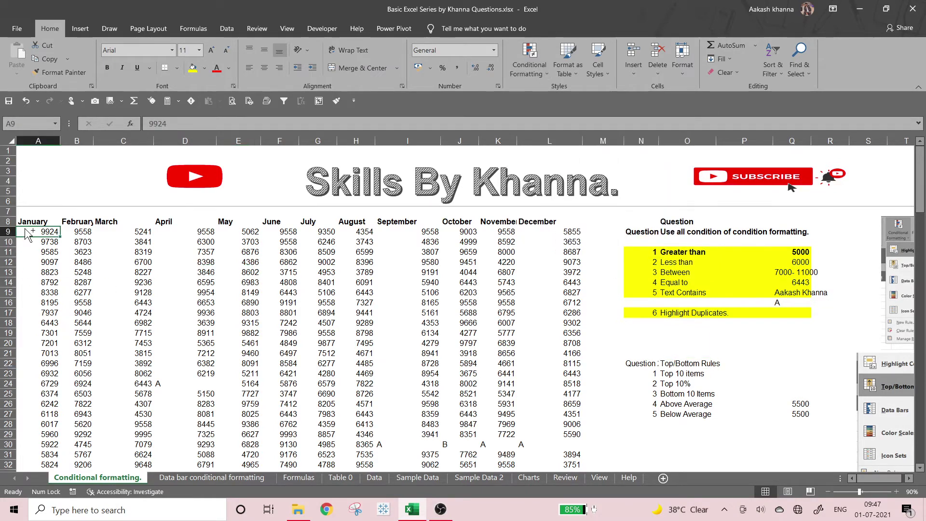
key("ctrl+shift+Down")
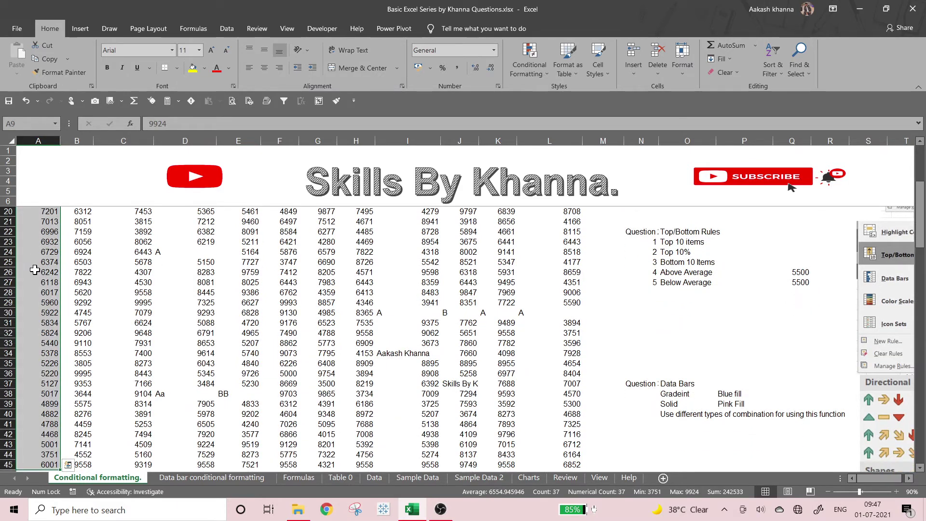
scroll(35, 269, "up", 5)
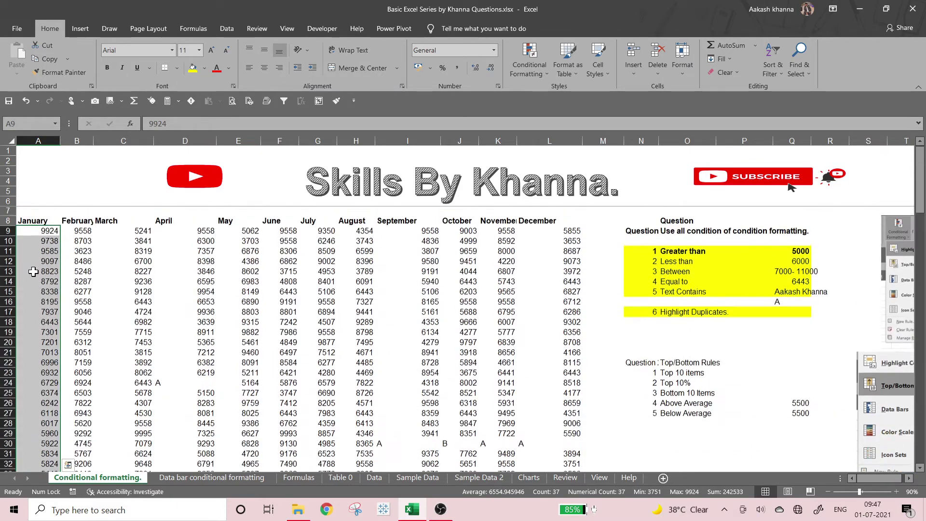
left_click(539, 70)
mouse_move(555, 120)
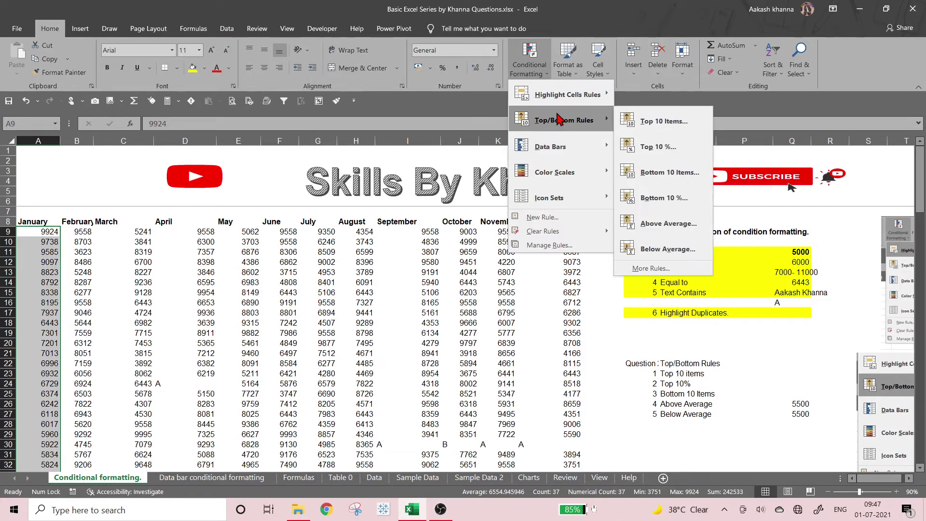
left_click(646, 121)
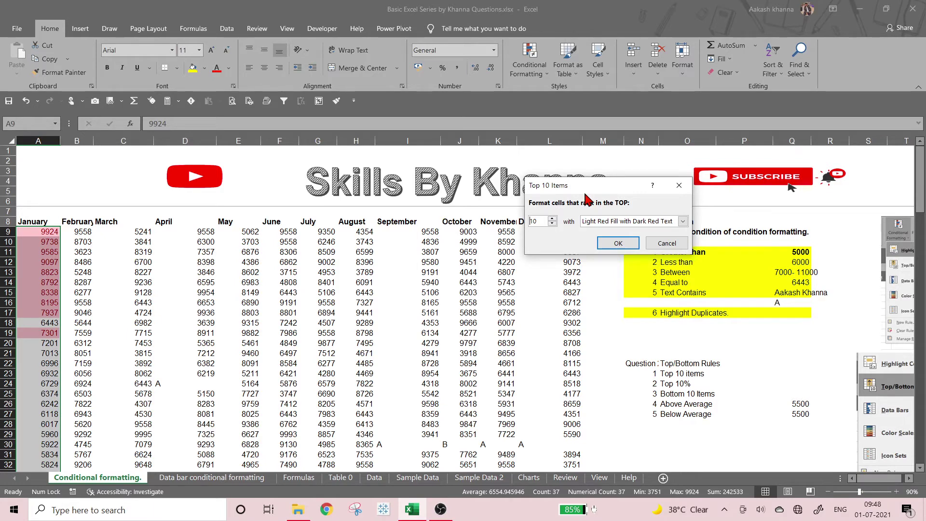
key("Delete")
key("Delete")
type("5")
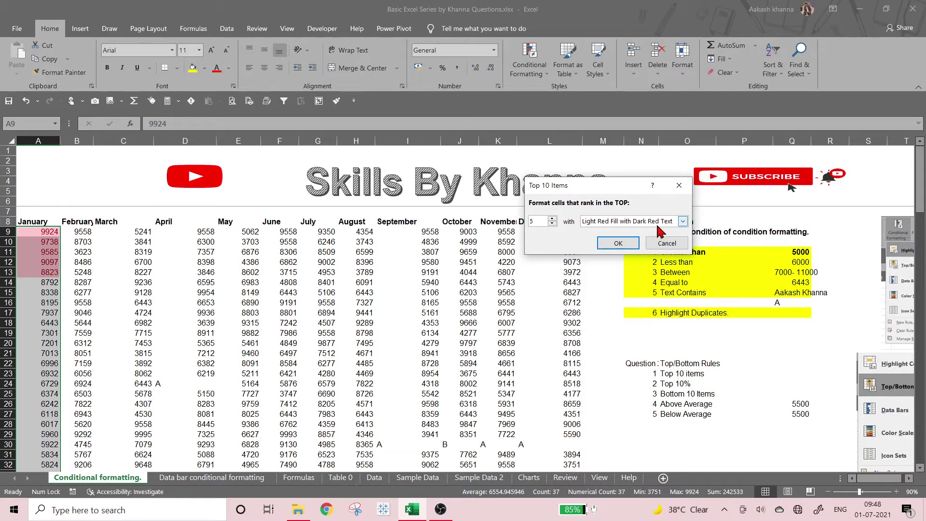
Give the rule a custom two-colour gradient fill using light blue as Color 2 with Diagonal down shading, and apply the rule.
left_click(658, 223)
left_click(604, 282)
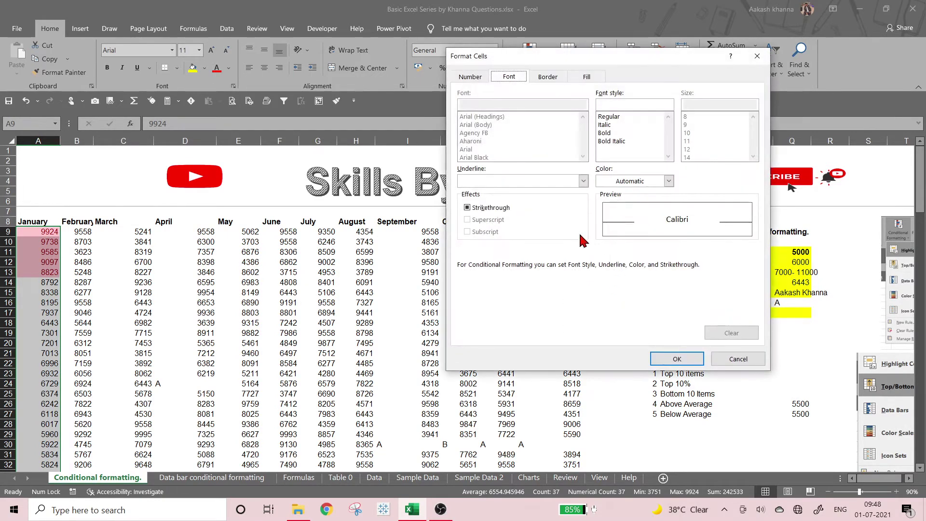
left_click(586, 77)
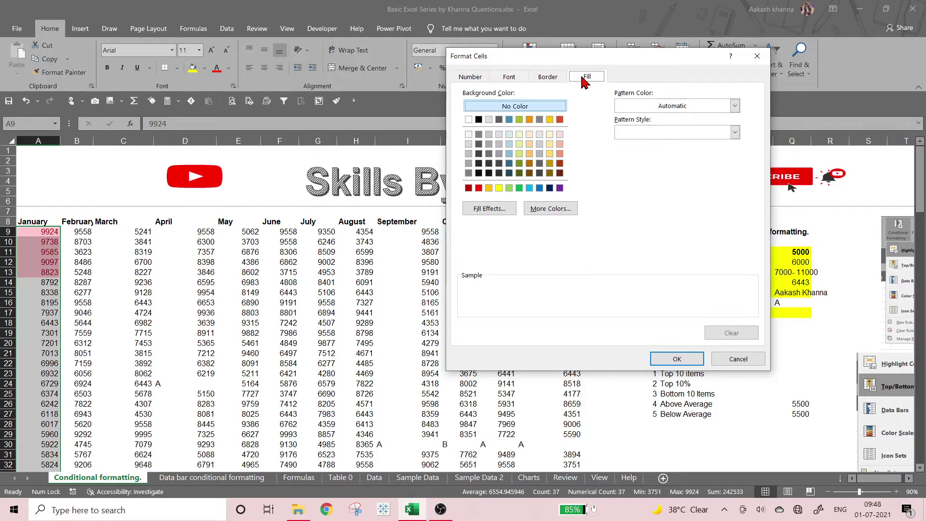
left_click(490, 209)
left_click(623, 158)
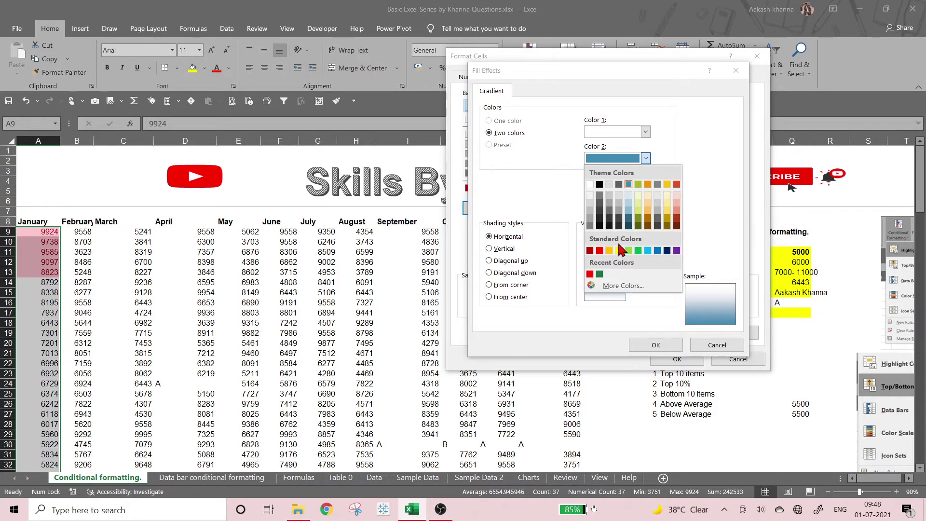
left_click(628, 211)
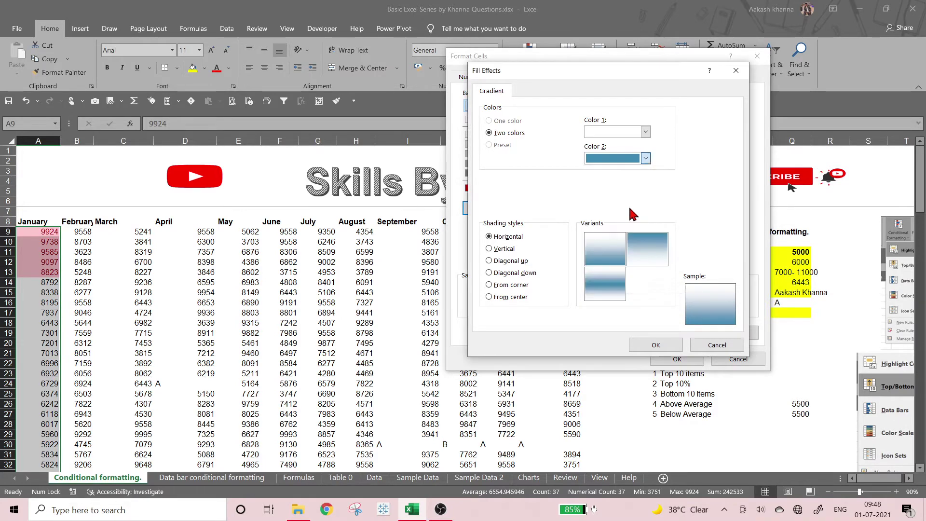
left_click(520, 273)
left_click(638, 345)
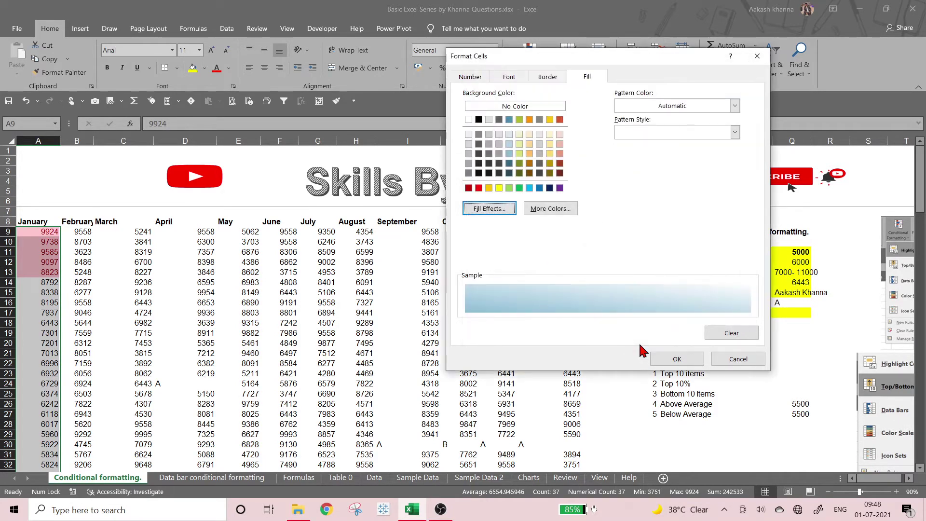
left_click(677, 359)
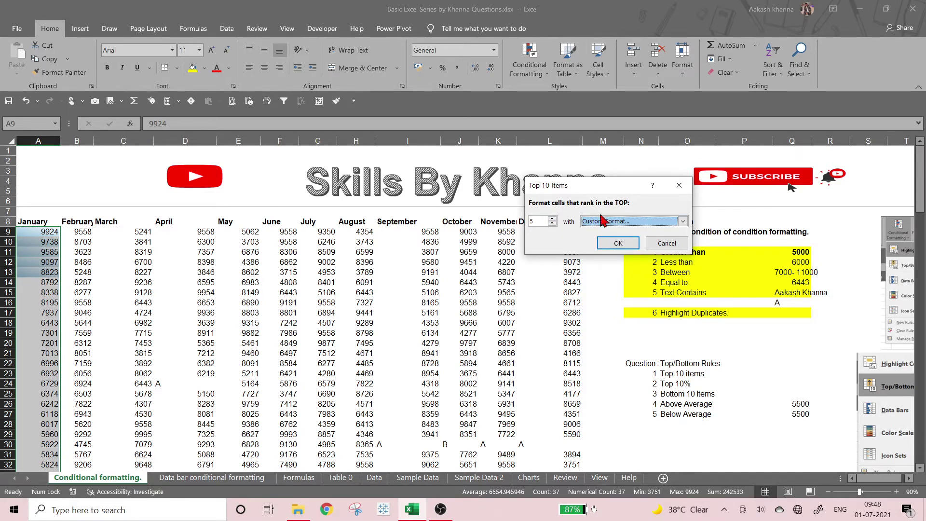
left_click(618, 243)
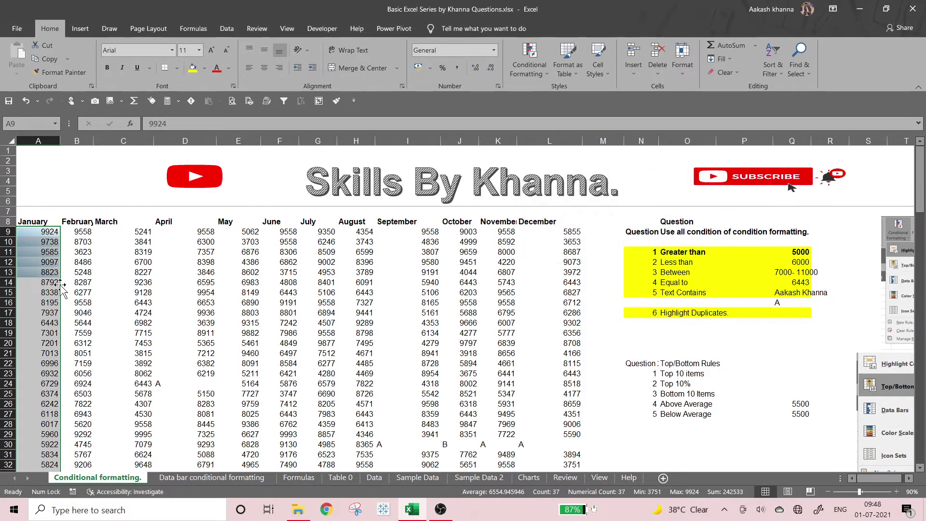
Replace the January value in A13 with 6000 to test the top-ranked rule.
left_click(73, 291)
scroll(72, 290, "down", 1)
scroll(72, 289, "down", 7)
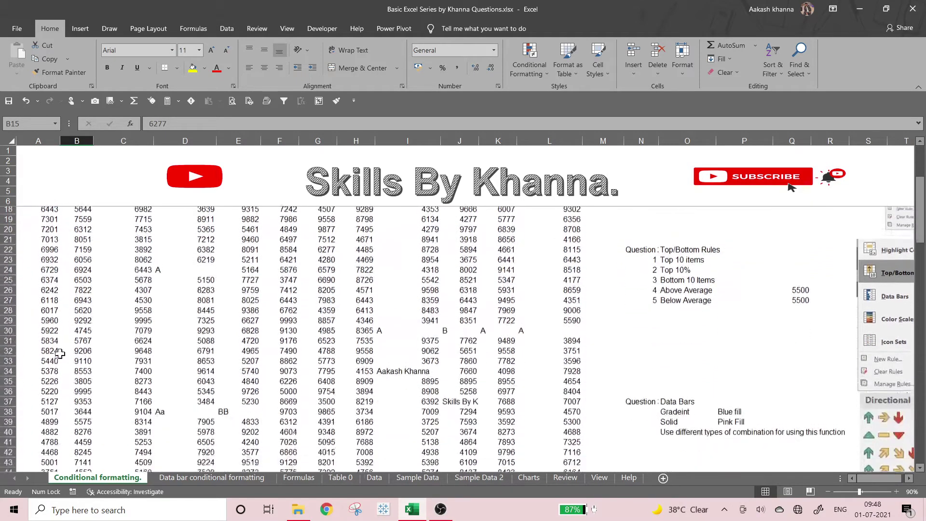
scroll(59, 363, "up", 1)
scroll(58, 362, "up", 7)
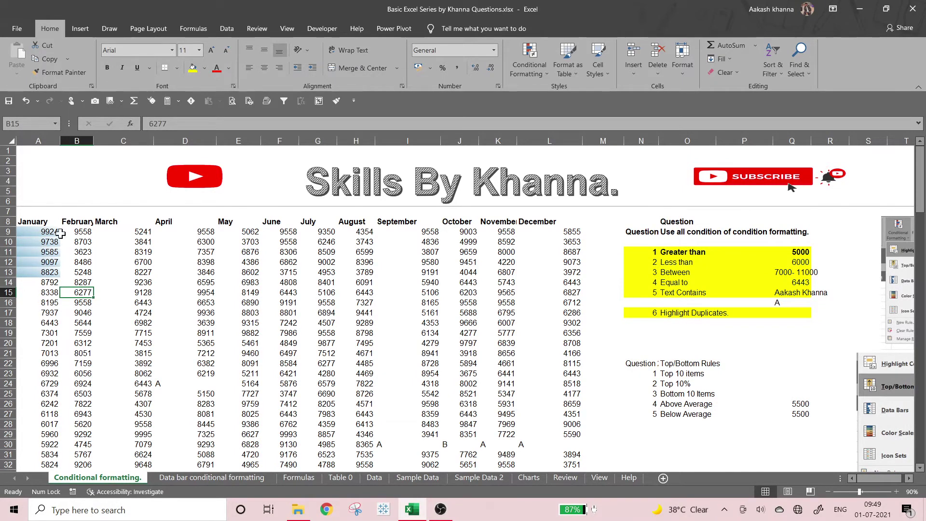
left_click(43, 301)
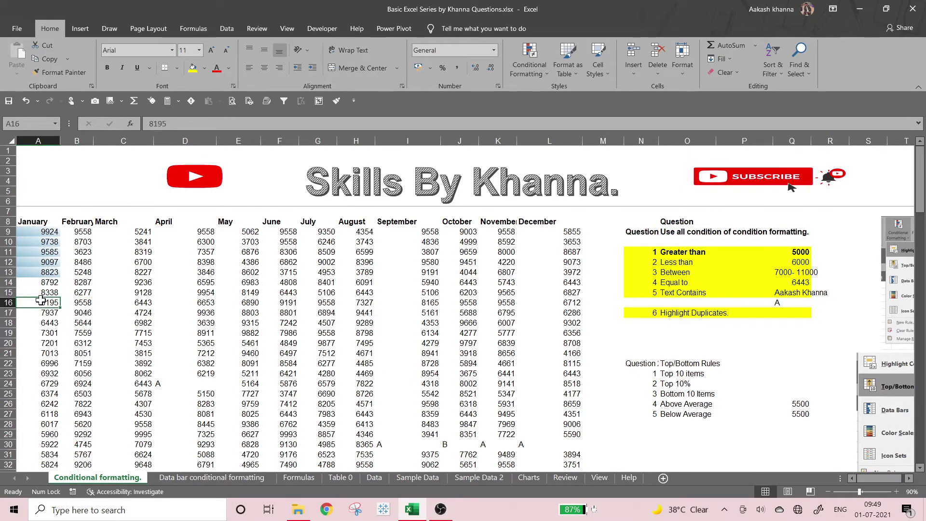
left_click(50, 273)
type("6")
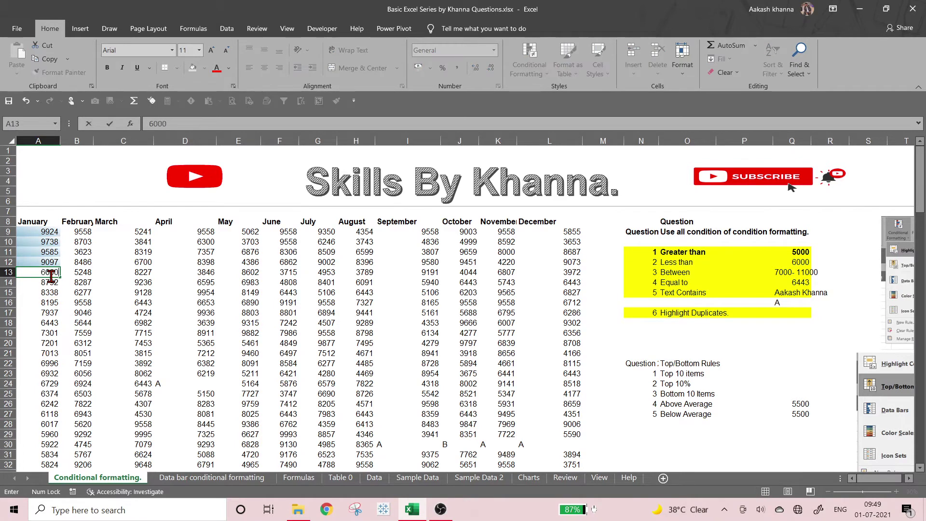
type("000")
key("Return")
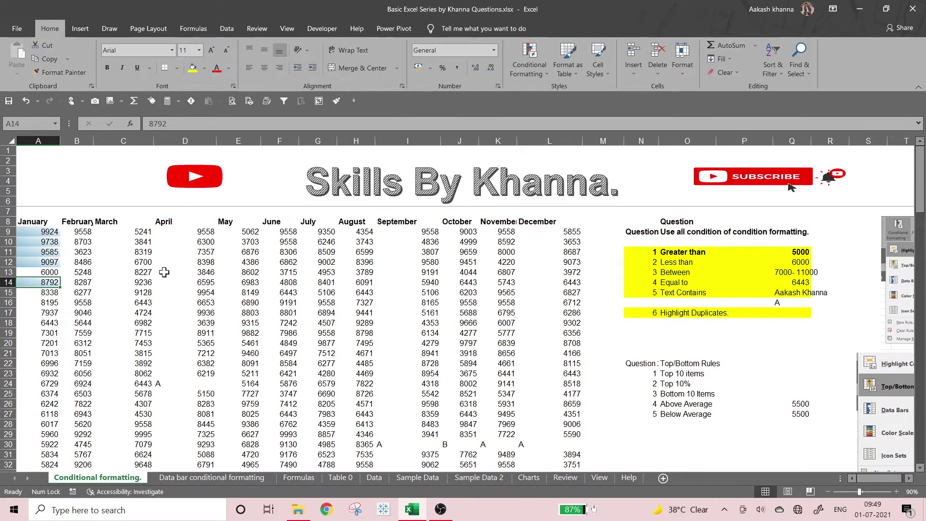
Edit the top-ranked values rule for A9:A45 in the Rules Manager and set its rank count to 10.
key("shift+Return")
key("shift+Return")
key("shift+Return")
key("shift+Return")
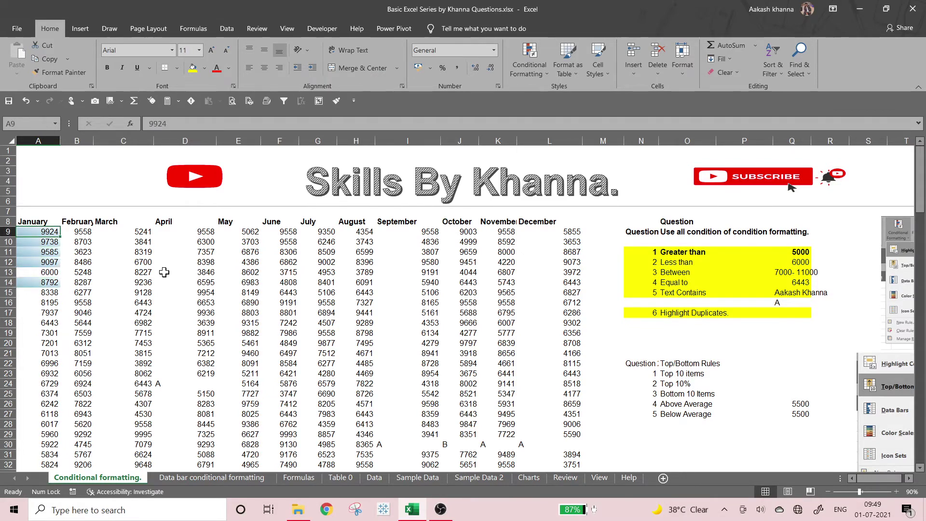
key("ctrl+shift+Down")
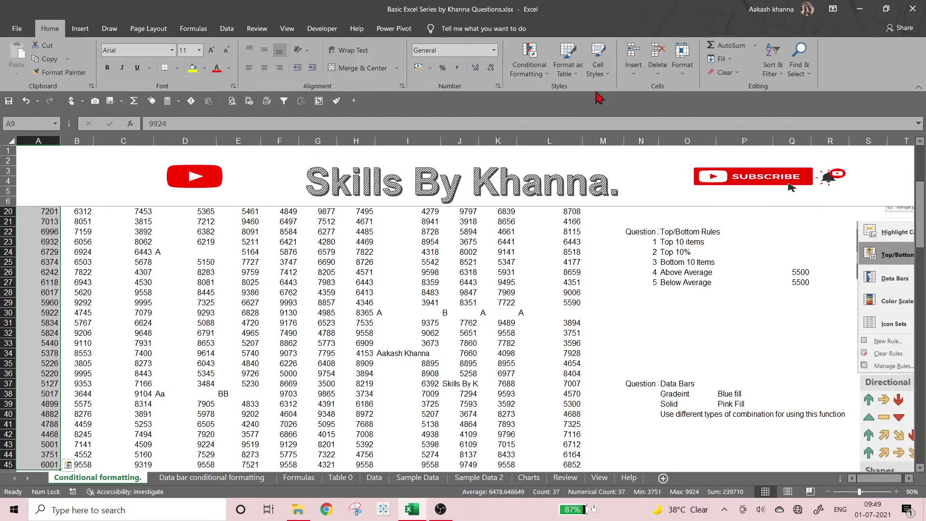
left_click(530, 63)
left_click(551, 244)
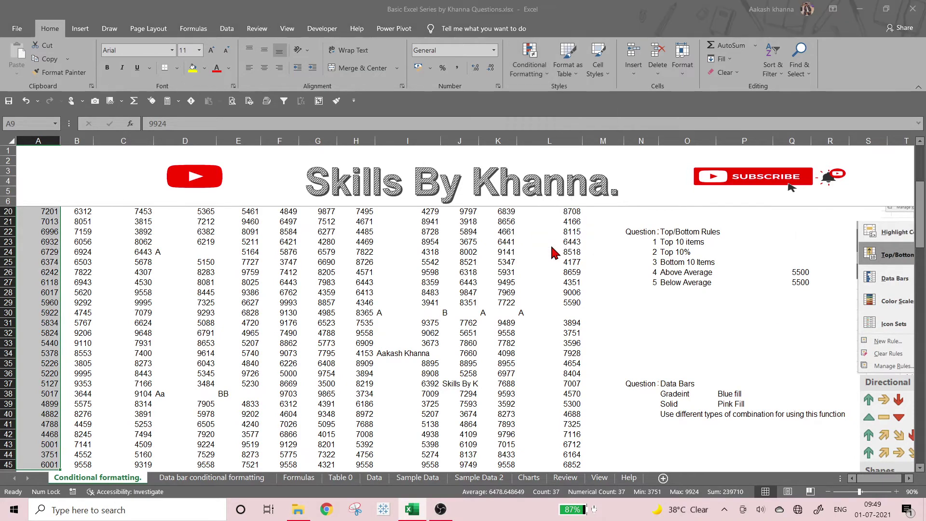
left_click(525, 188)
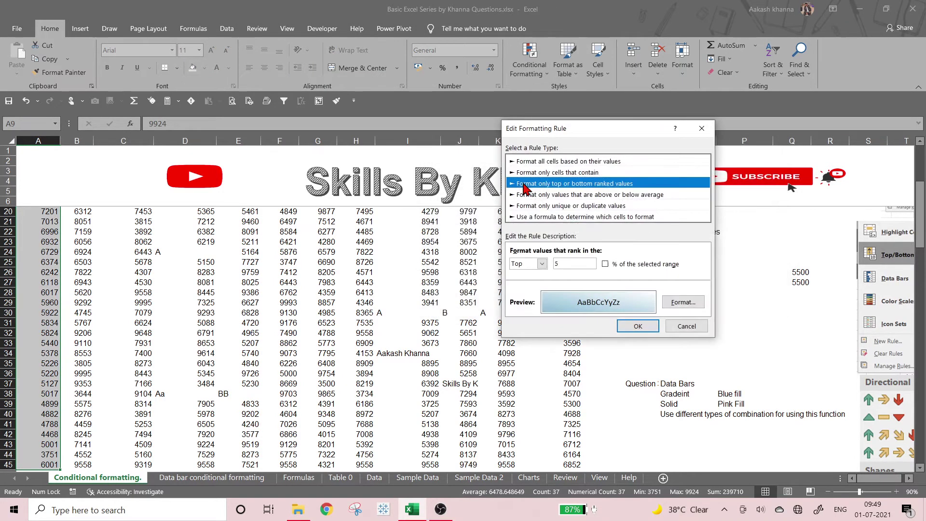
left_click(566, 261)
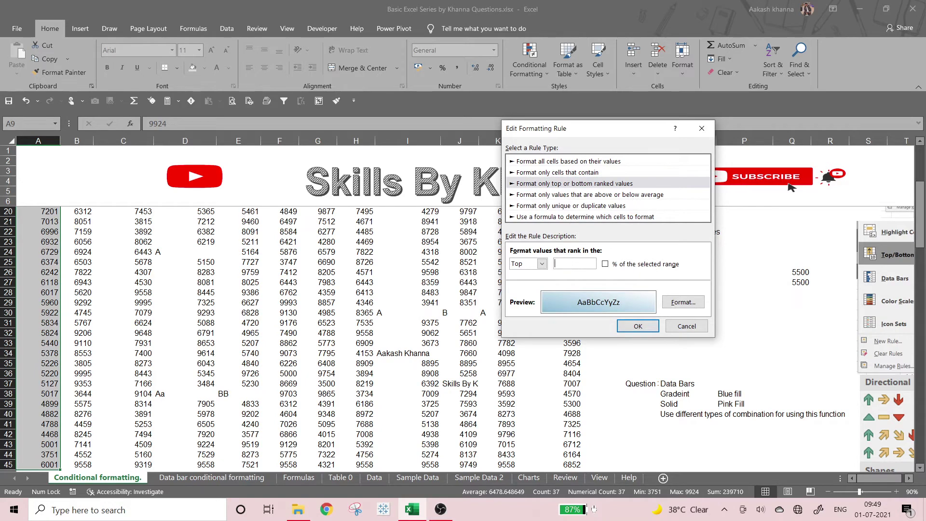
type("10")
Change Color 2 of the rule's gradient fill to standard red, keeping Diagonal down shading, and accept the edited rule.
left_click(683, 301)
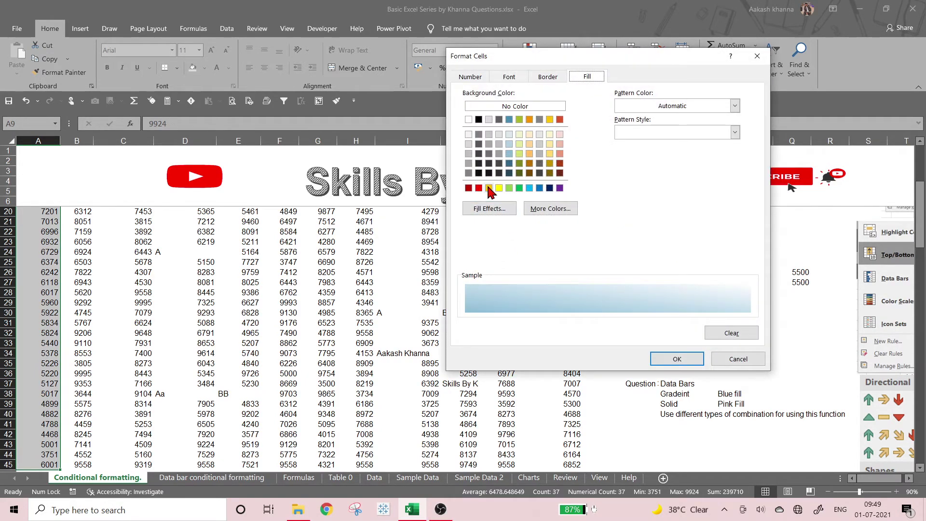
left_click(487, 208)
left_click(609, 158)
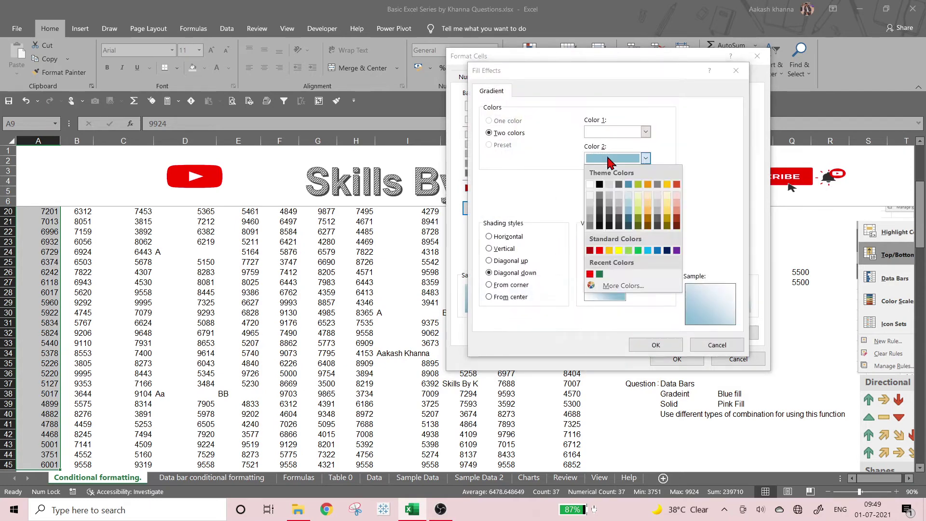
left_click(599, 250)
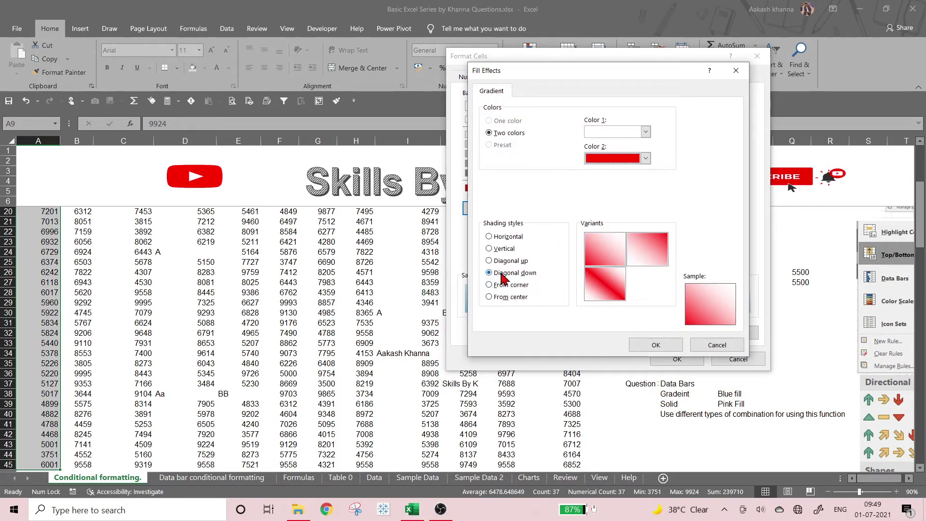
left_click(655, 344)
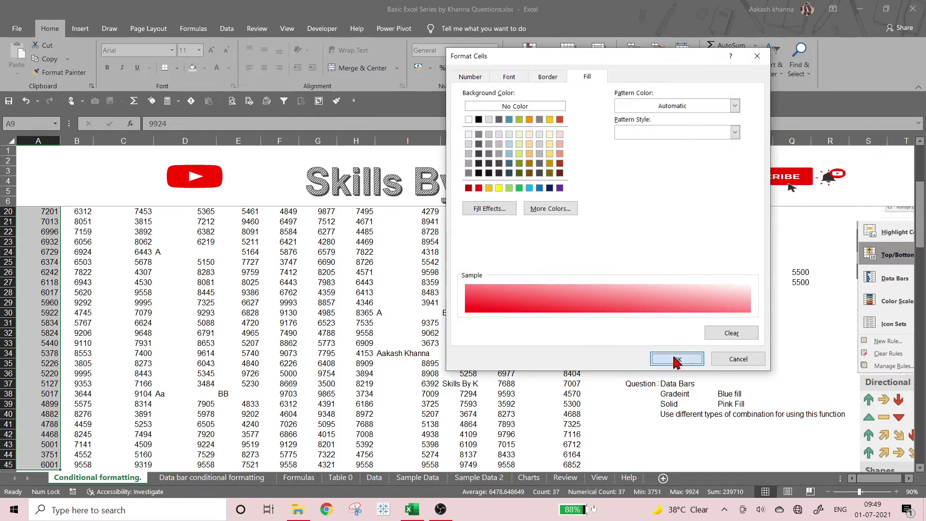
left_click(677, 359)
left_click(639, 329)
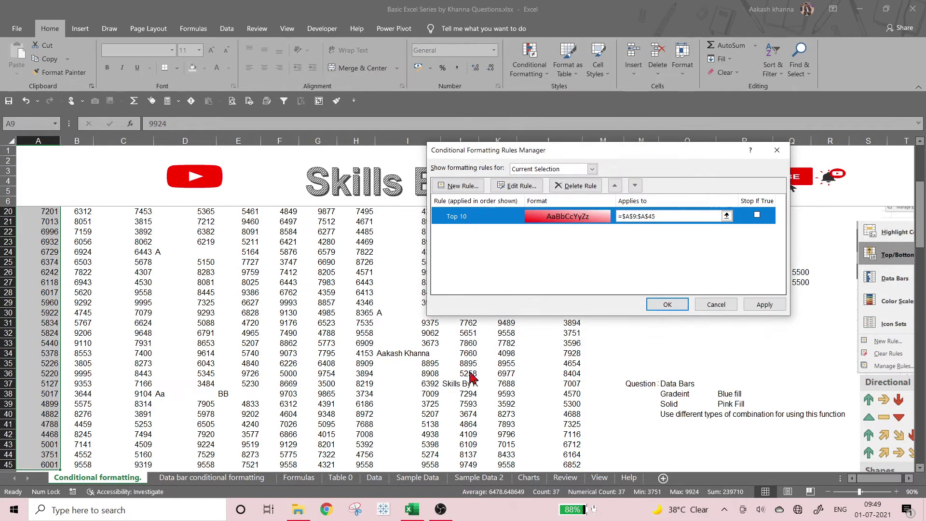
Apply the edited Top 10 rule to the January column and close the Conditional Formatting Rules Manager.
left_click(759, 305)
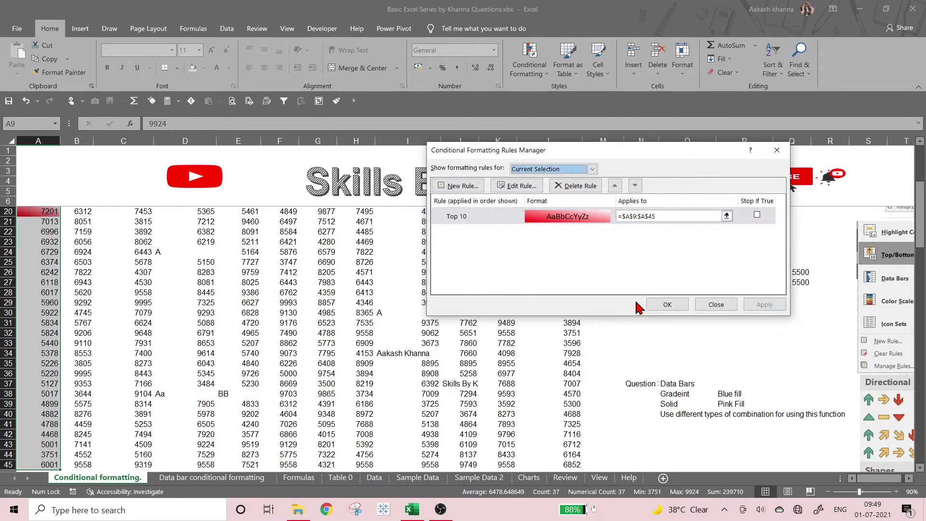
left_click(656, 304)
scroll(306, 357, "up", 5)
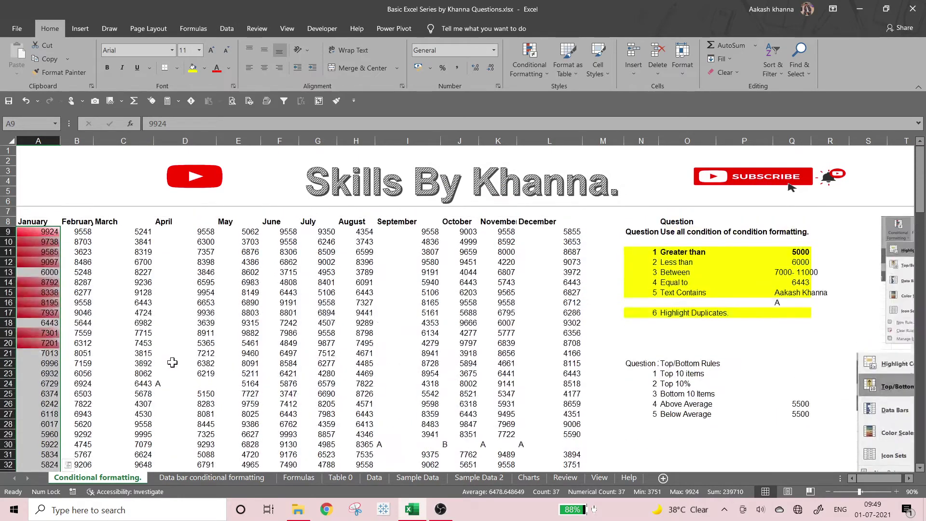
left_click(78, 356)
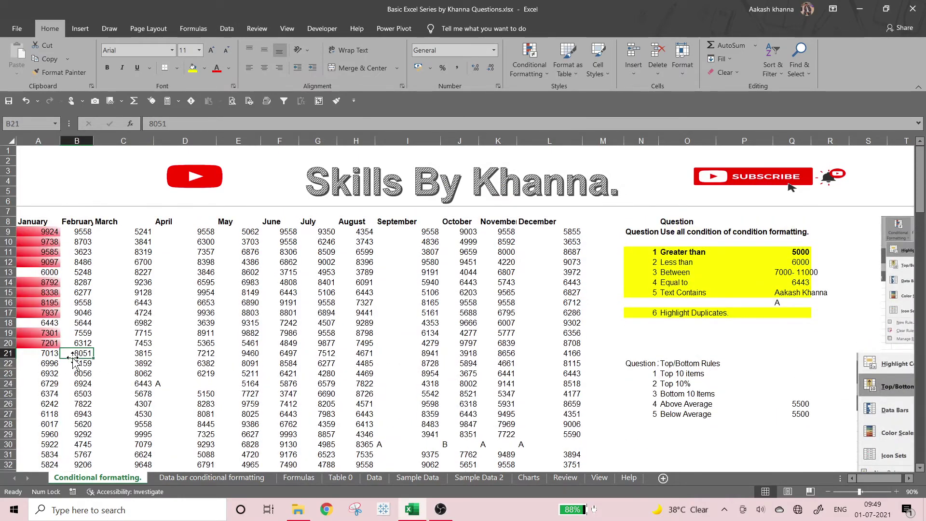
Examine the highlighted January cells from A9 to A20 against the top 10 rule.
left_click(46, 234)
left_click(46, 243)
left_click(46, 255)
left_click(46, 263)
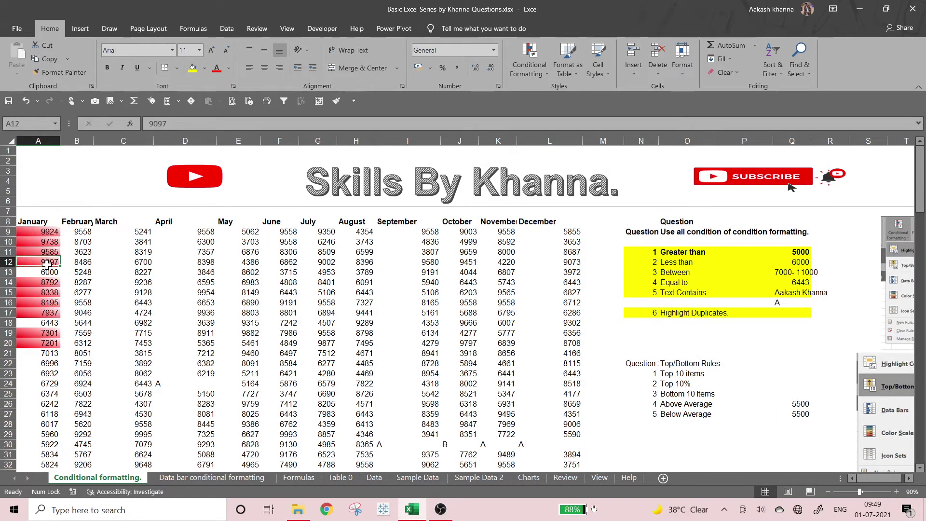
left_click(44, 273)
left_click(44, 283)
left_click(42, 293)
left_click(40, 303)
left_click(38, 314)
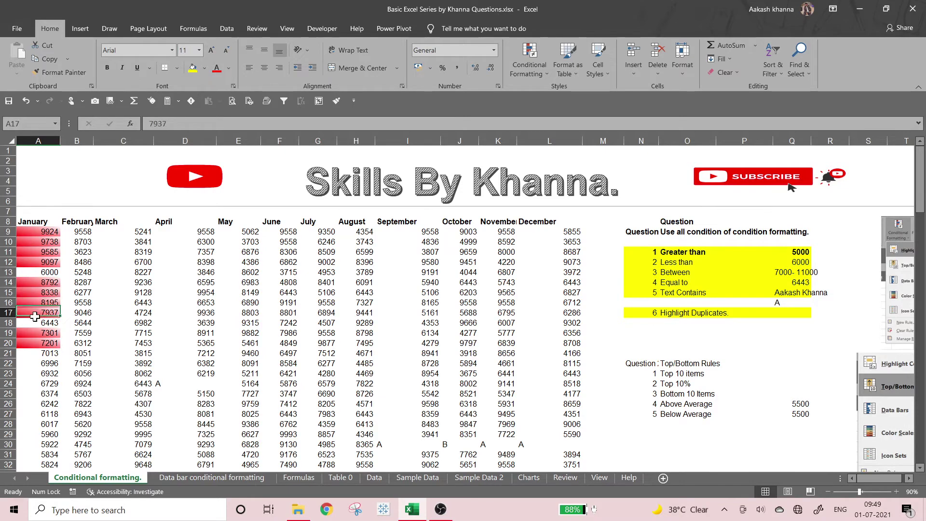
left_click(36, 324)
left_click(35, 333)
left_click(33, 342)
scroll(33, 342, "down", 5)
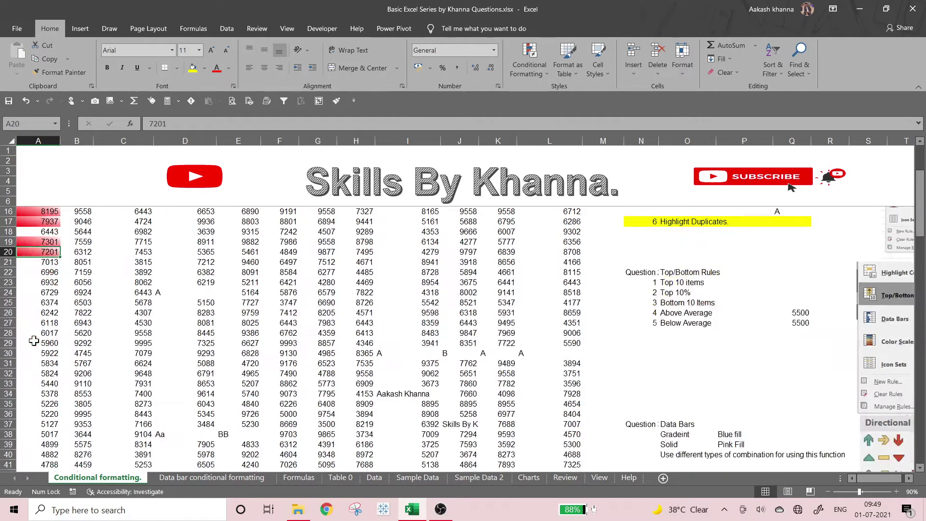
scroll(34, 342, "up", 5)
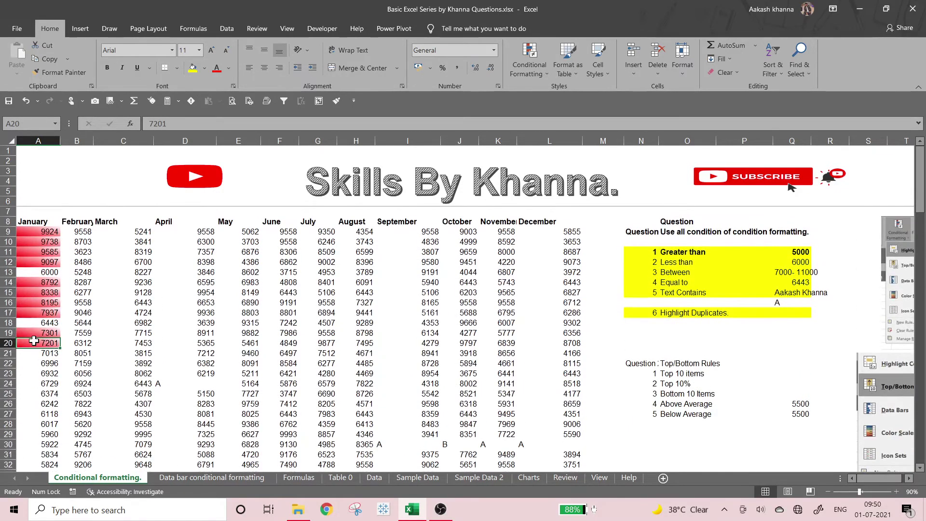
Test the January top 10 rule by entering 10000 in A25, and undo the entry.
left_click(51, 393)
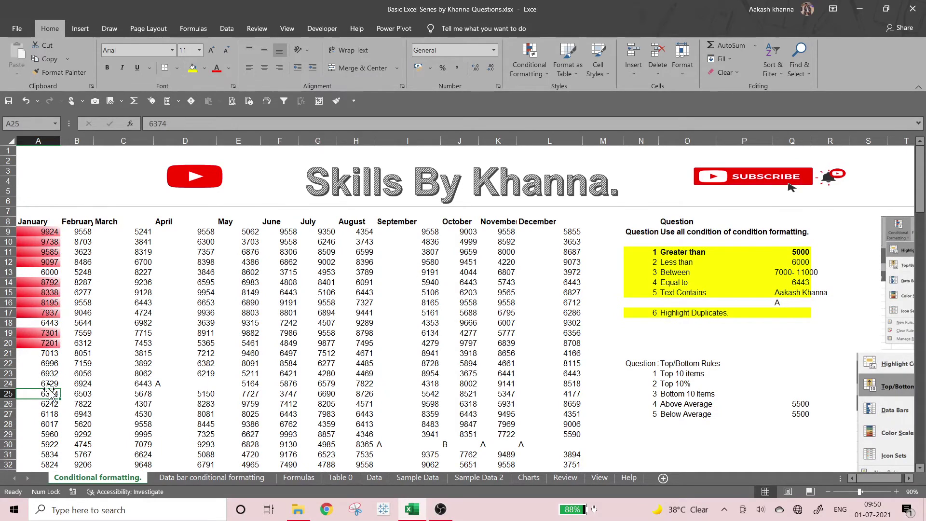
type("10000")
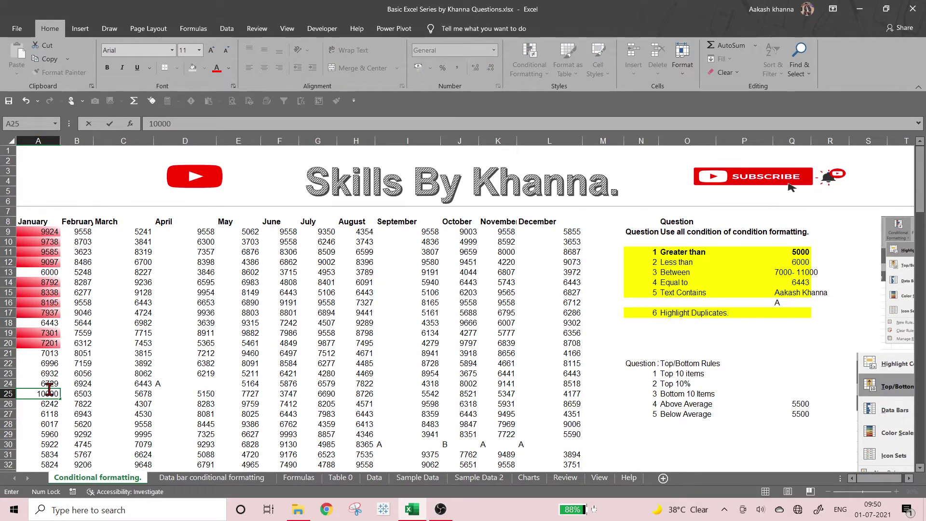
key("Return")
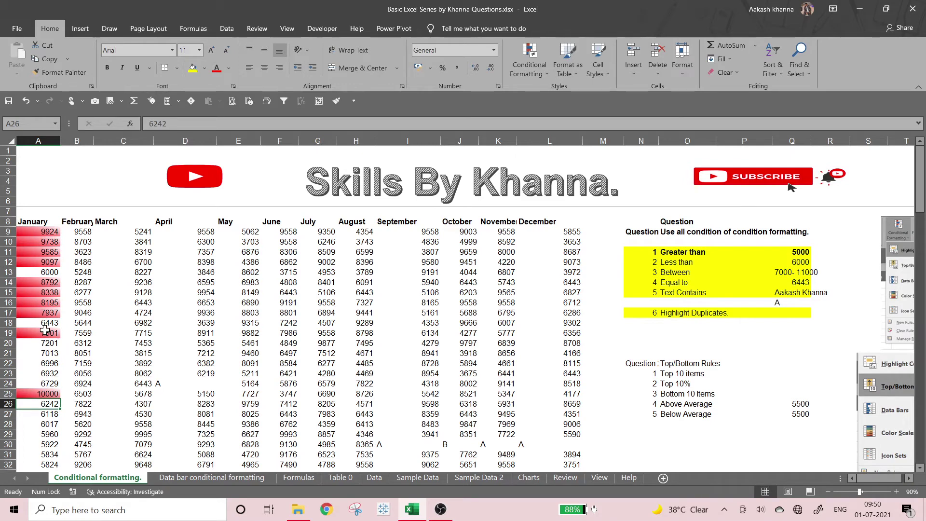
key("ctrl+z")
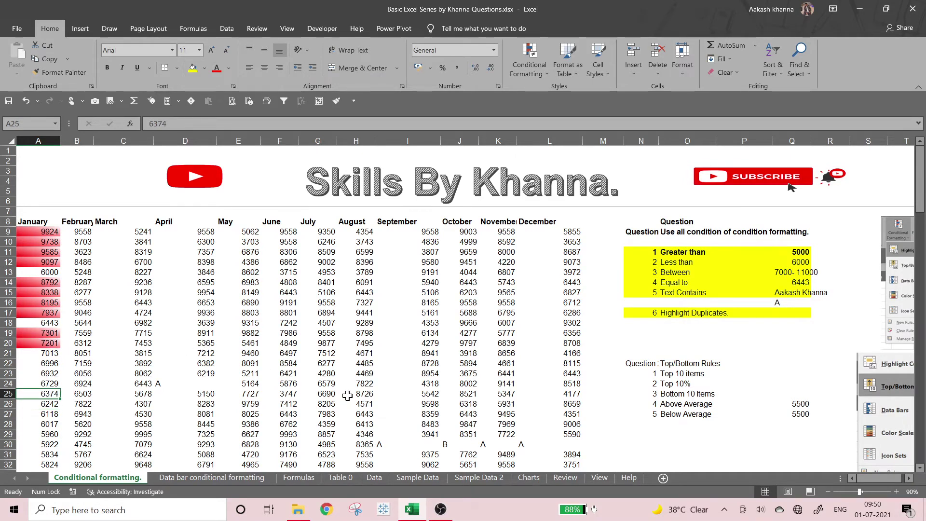
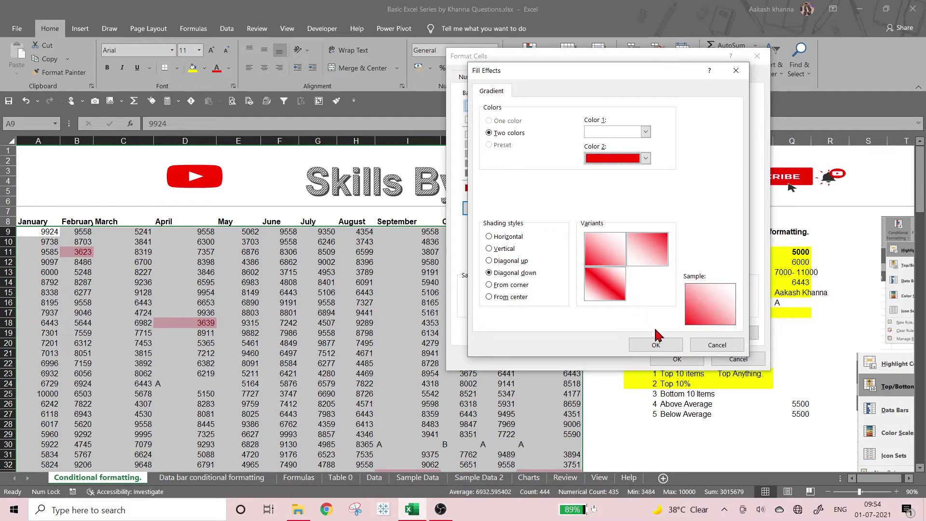
Accept the red Diagonal down gradient as custom format and apply the Bottom 10 Items rule to A9:L45.
left_click(655, 344)
left_click(688, 360)
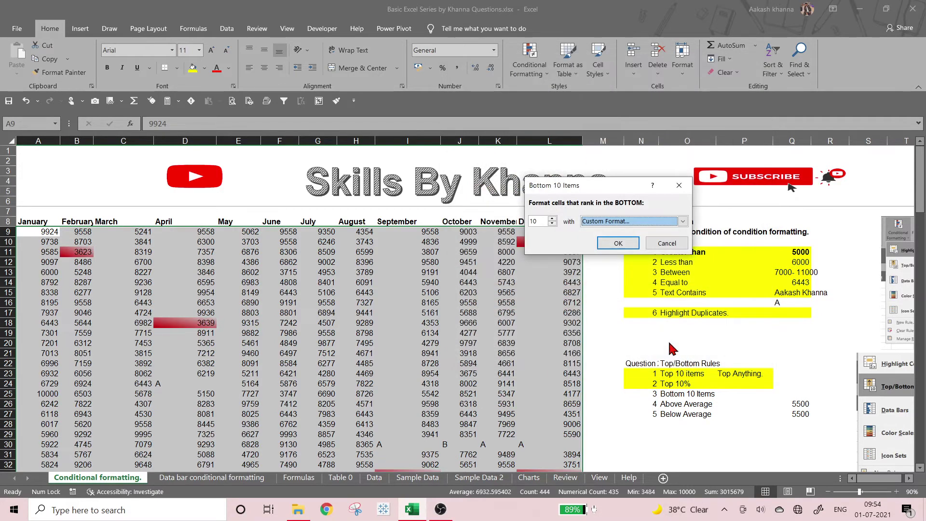
left_click(622, 245)
Examine which cells the Bottom 10 Items rule highlights across the January to December columns.
scroll(261, 260, "down", 2)
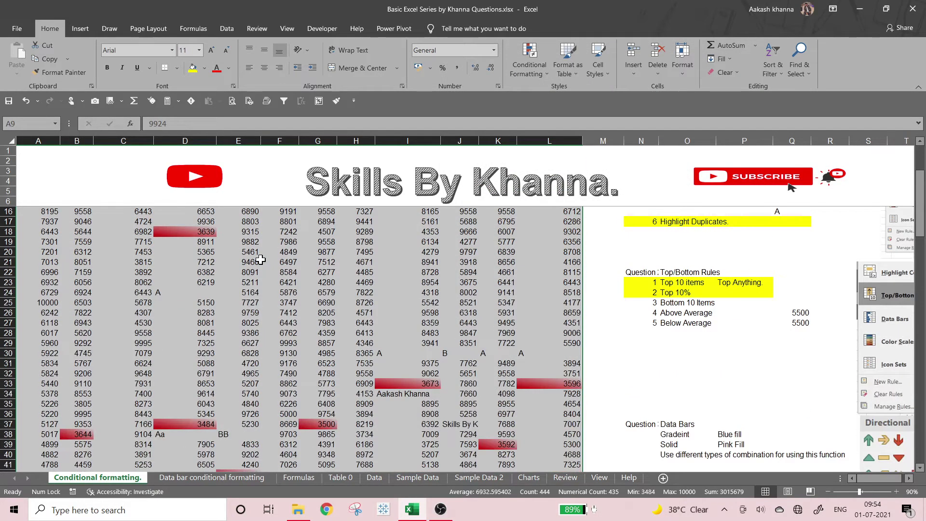
scroll(261, 260, "down", 4)
scroll(251, 260, "up", 1)
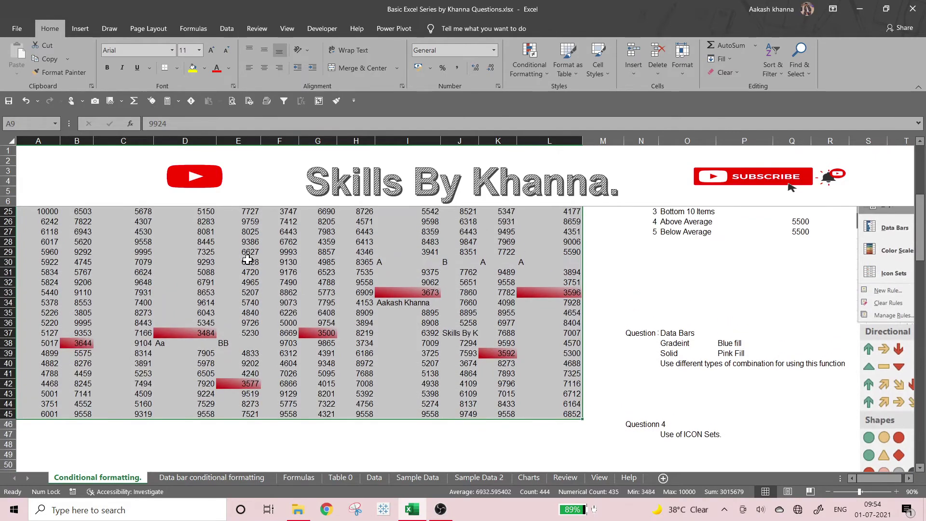
scroll(247, 260, "up", 6)
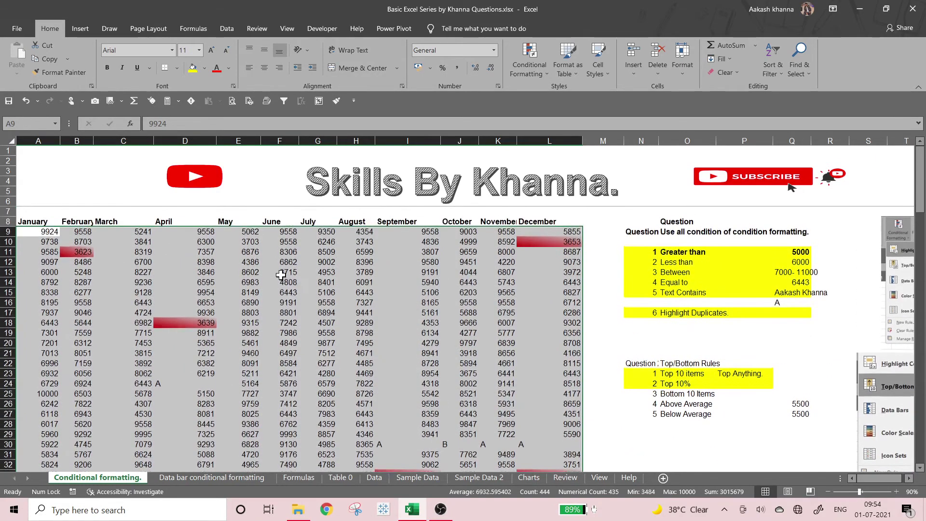
left_click(281, 273)
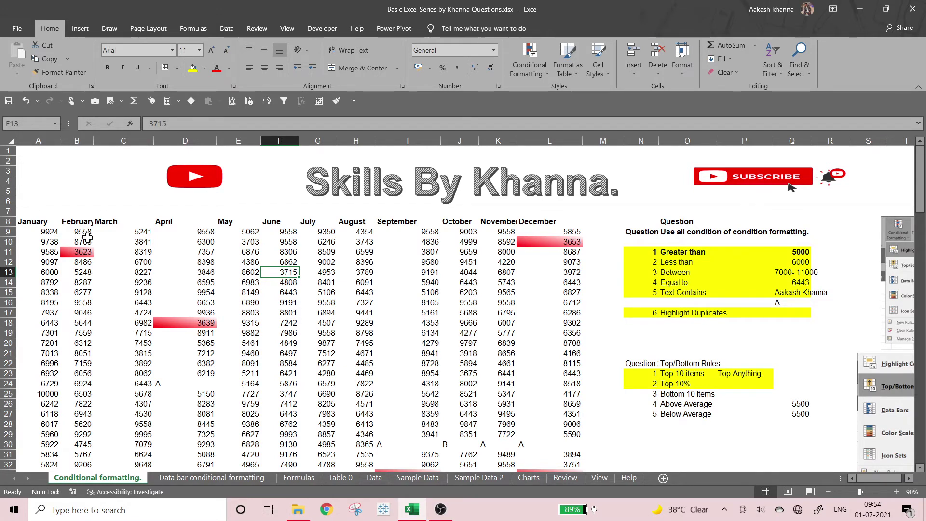
scroll(286, 294, "down", 4)
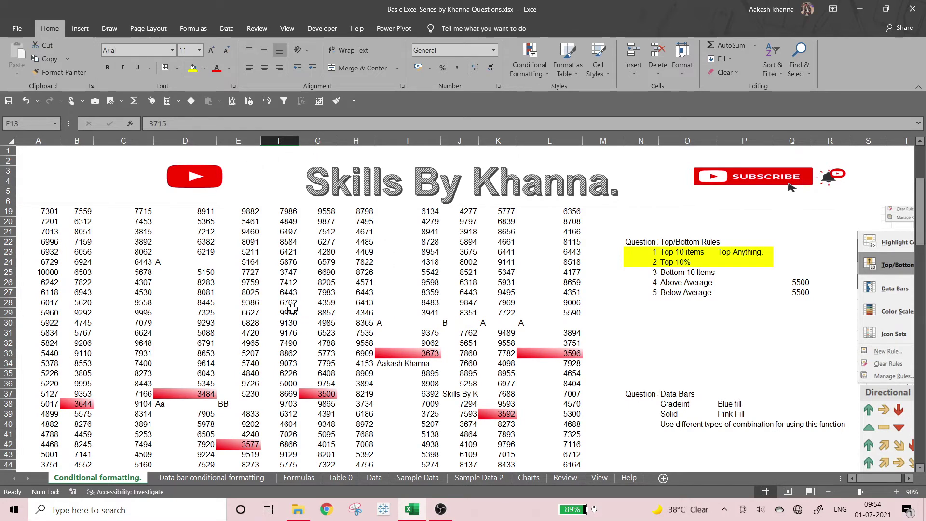
scroll(388, 365, "down", 3)
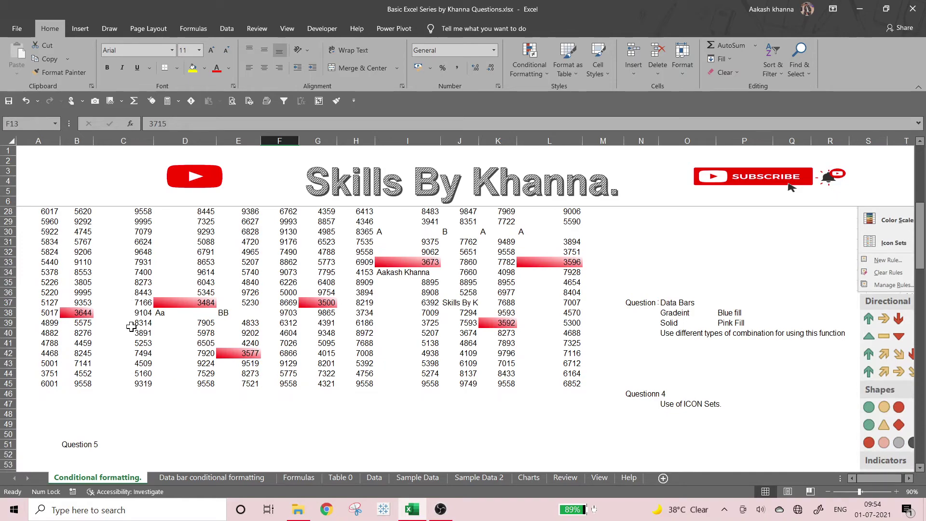
scroll(132, 327, "up", 7)
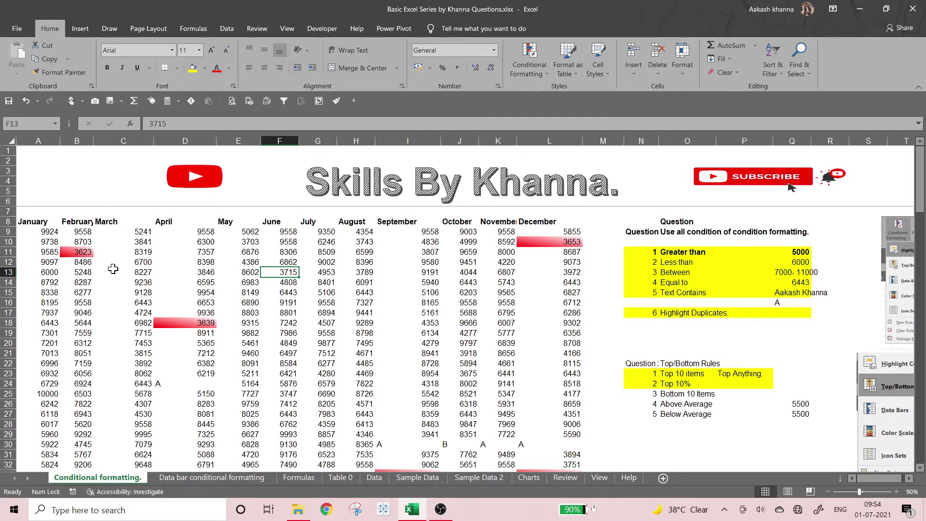
scroll(114, 274, "down", 8)
scroll(116, 289, "up", 5)
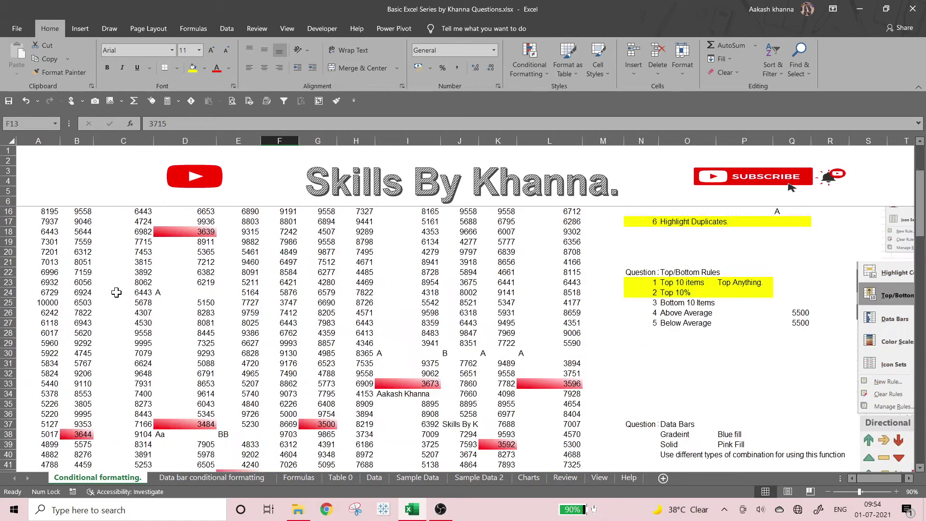
scroll(116, 292, "up", 3)
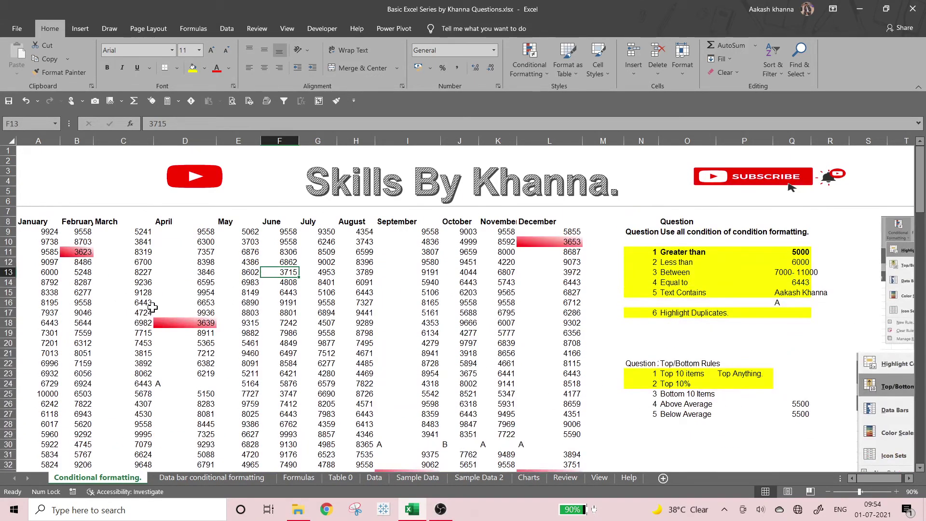
scroll(574, 267, "down", 3)
scroll(574, 267, "down", 3)
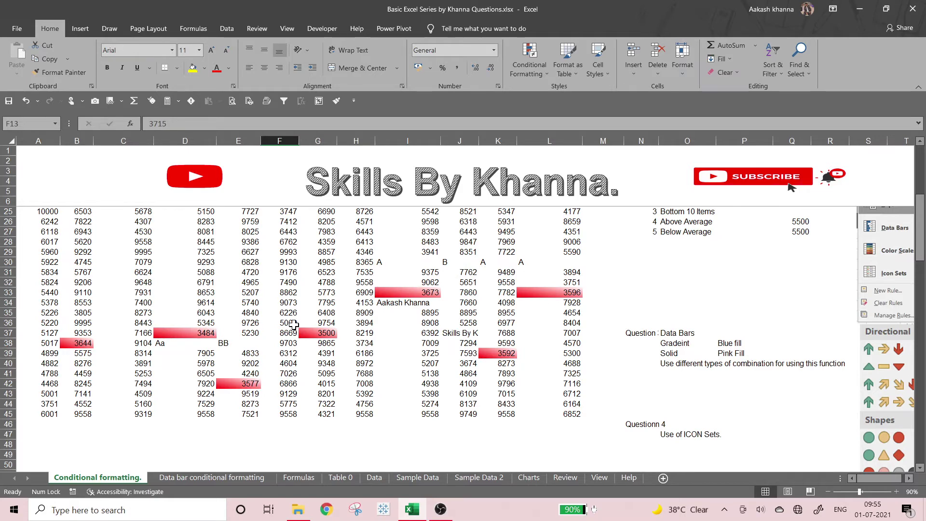
scroll(293, 324, "up", 6)
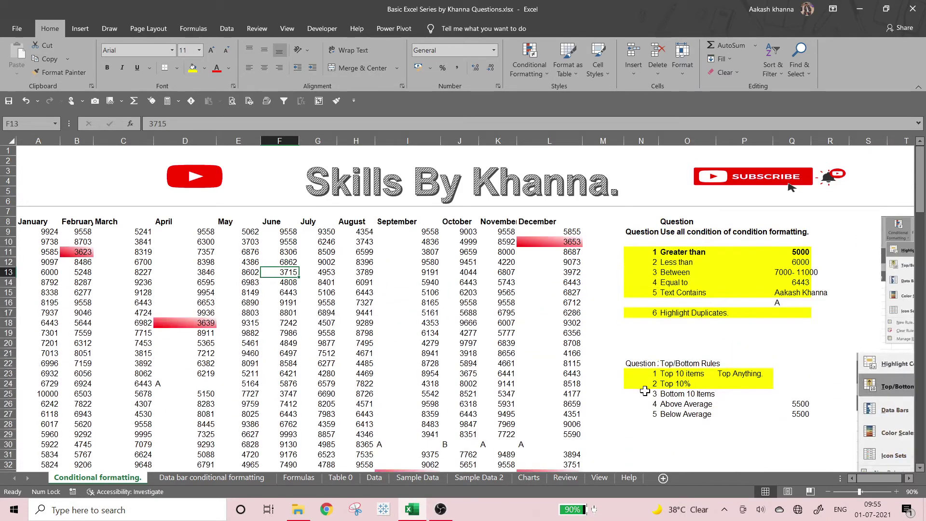
Fill the Bottom 10 Items question row, N25:P25, with yellow.
left_click_drag(645, 391, 742, 395)
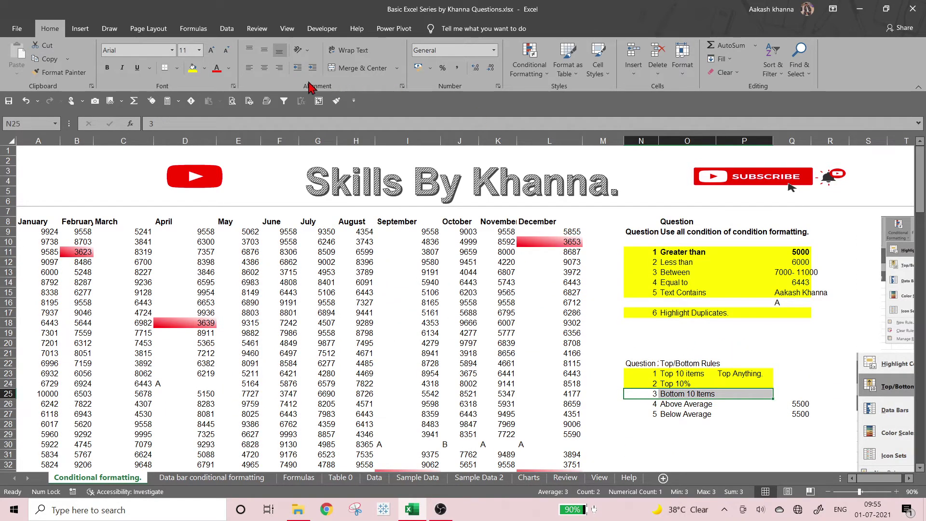
scroll(671, 359, "down", 2)
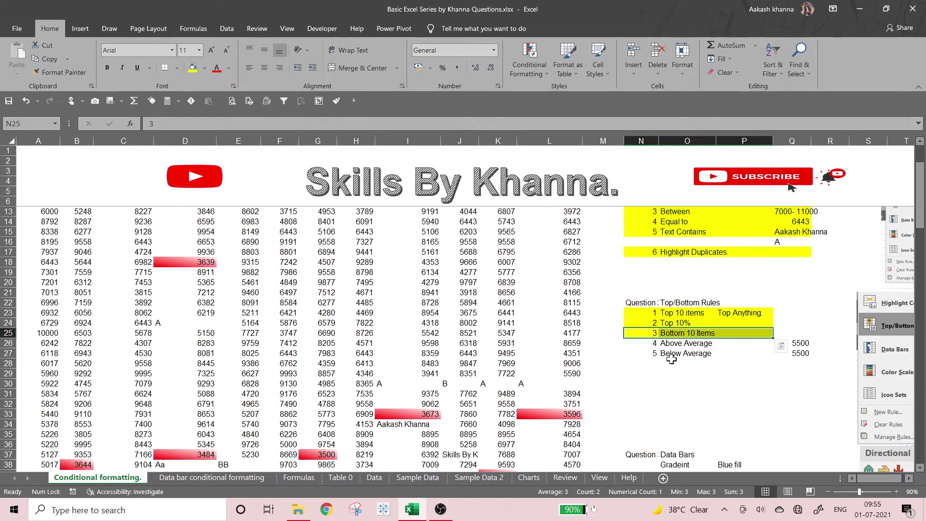
left_click(671, 356)
scroll(263, 305, "up", 2)
Select the monthly data from A9 to L46 and delete its Bottom 10 rule in the Conditional Formatting Rules Manager.
left_click_drag(49, 233, 549, 440)
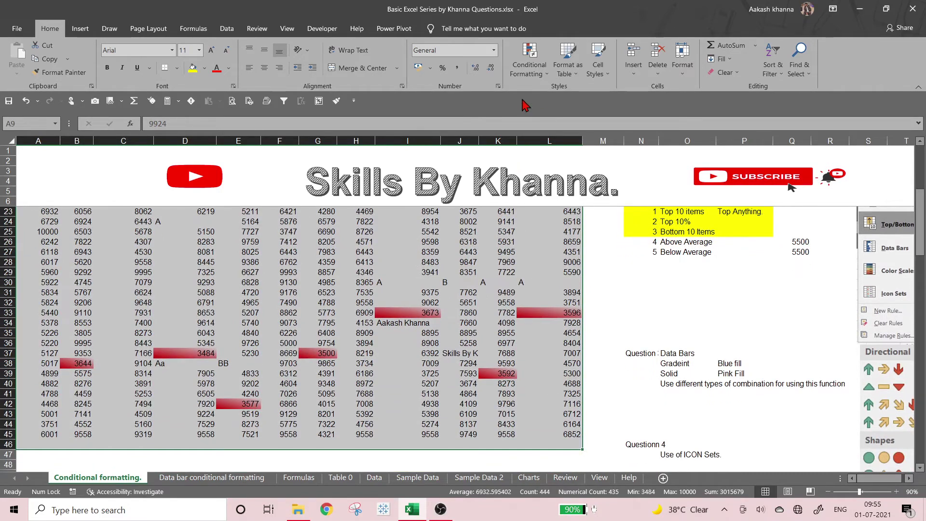
left_click(529, 68)
left_click(542, 242)
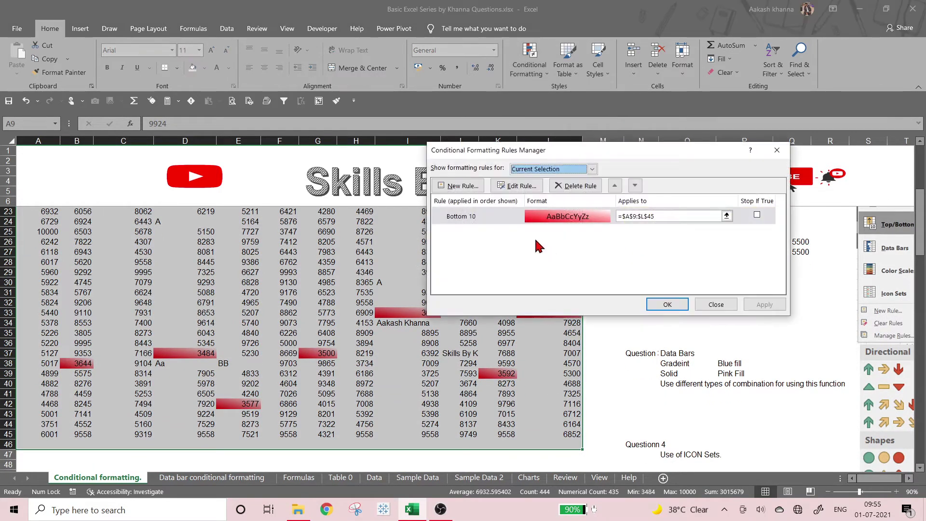
left_click(549, 221)
left_click(557, 186)
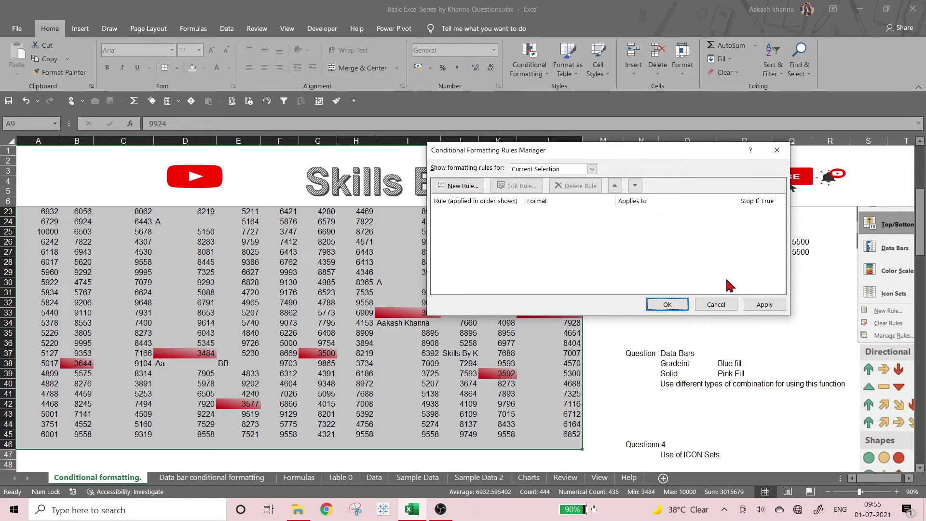
left_click(765, 306)
left_click(668, 305)
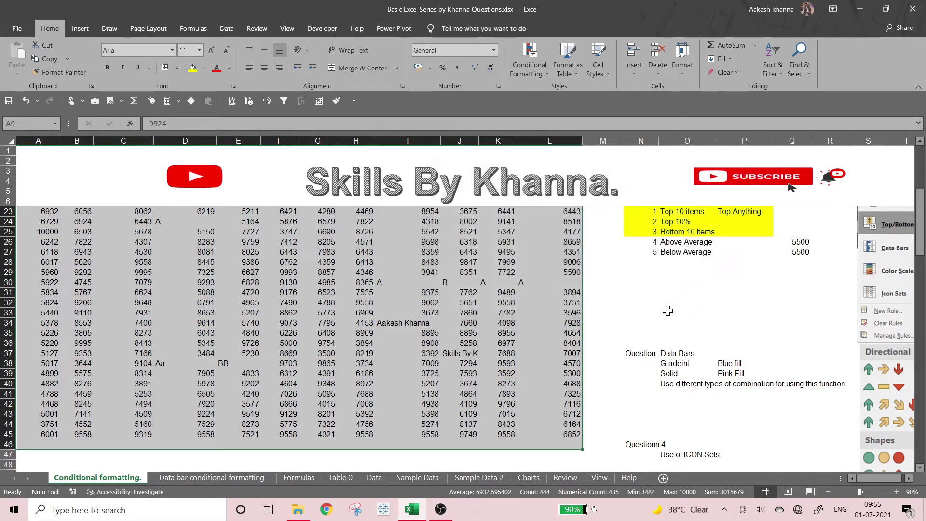
Start a Bottom 10% rule for the selected monthly data and set its percentage to 2.
left_click(544, 71)
mouse_move(563, 130)
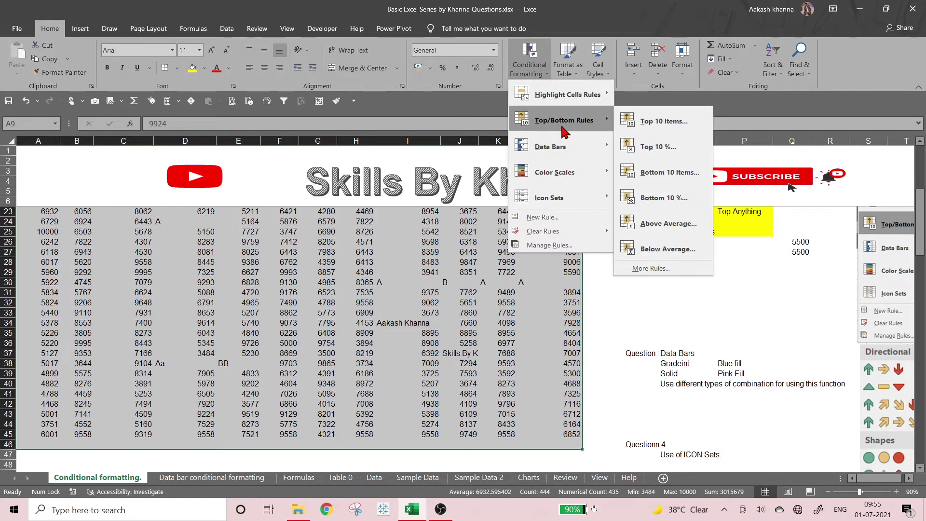
left_click(659, 201)
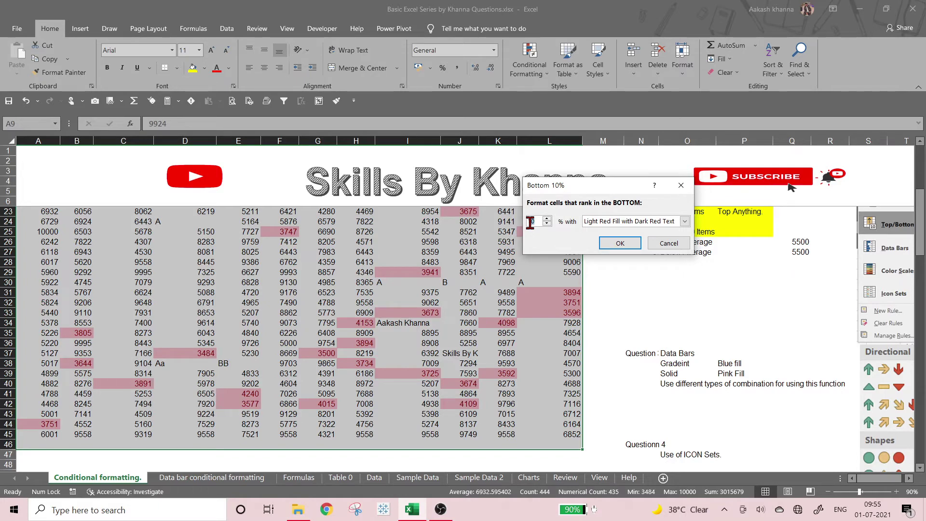
key("BackSpace")
type("2")
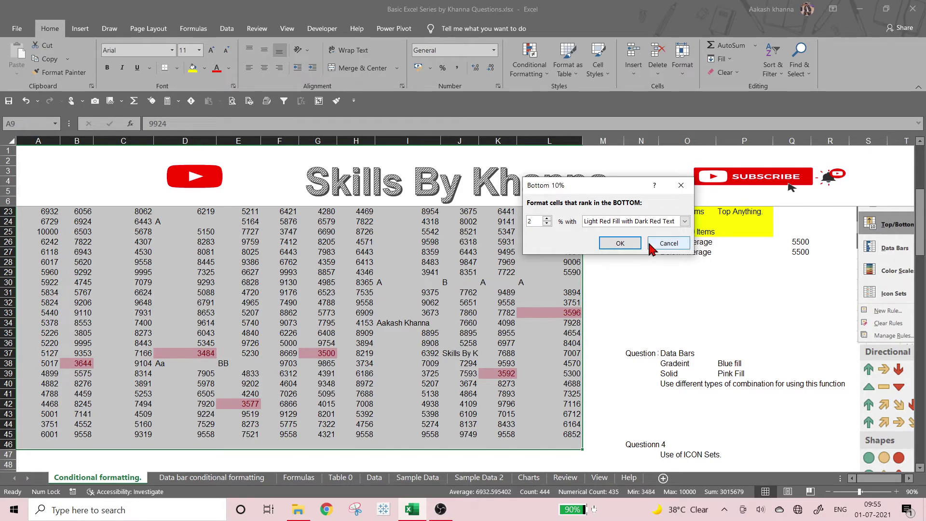
Give the Bottom 2% rule a custom diagonal-down gradient fill from white to yellow and apply it to the monthly data.
left_click(653, 221)
left_click(627, 281)
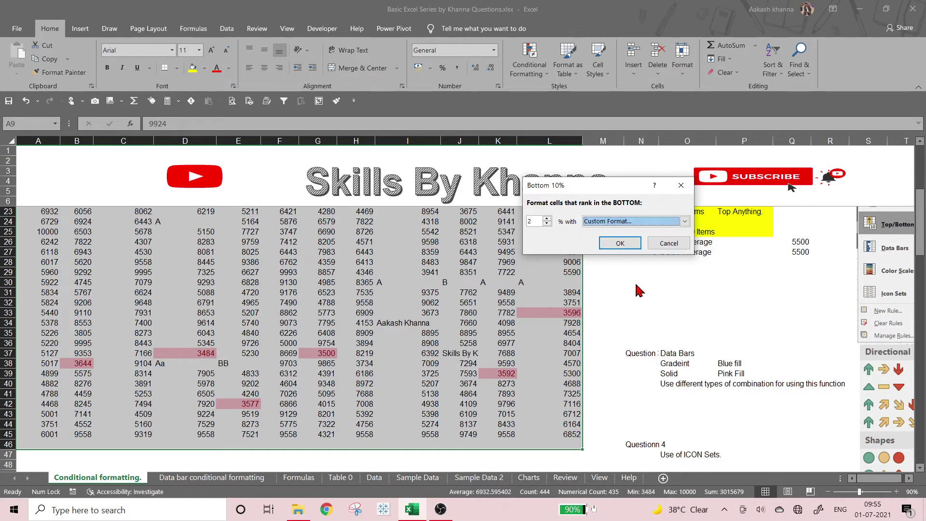
left_click(498, 188)
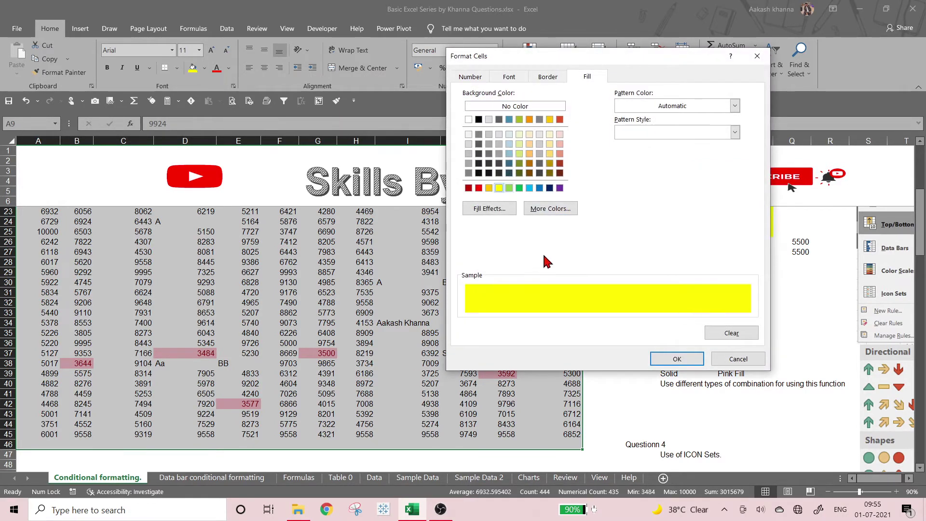
left_click(486, 208)
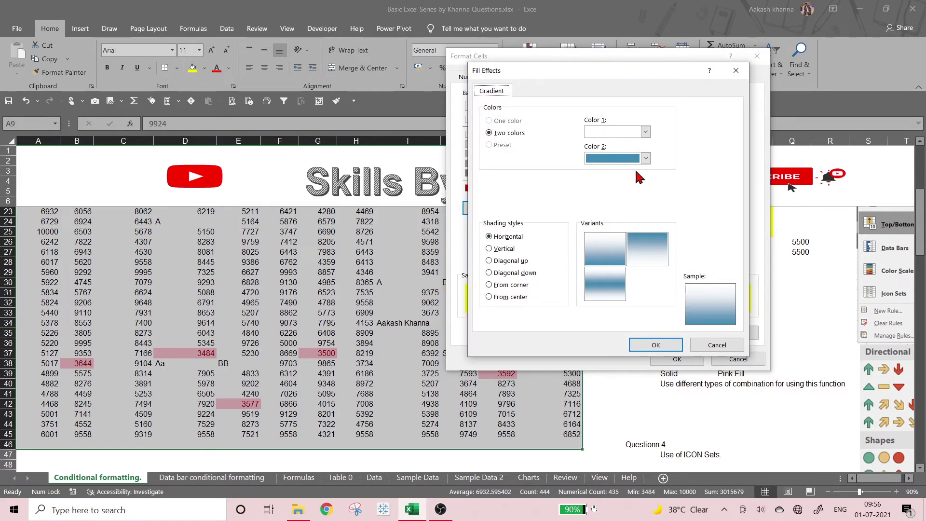
left_click(644, 158)
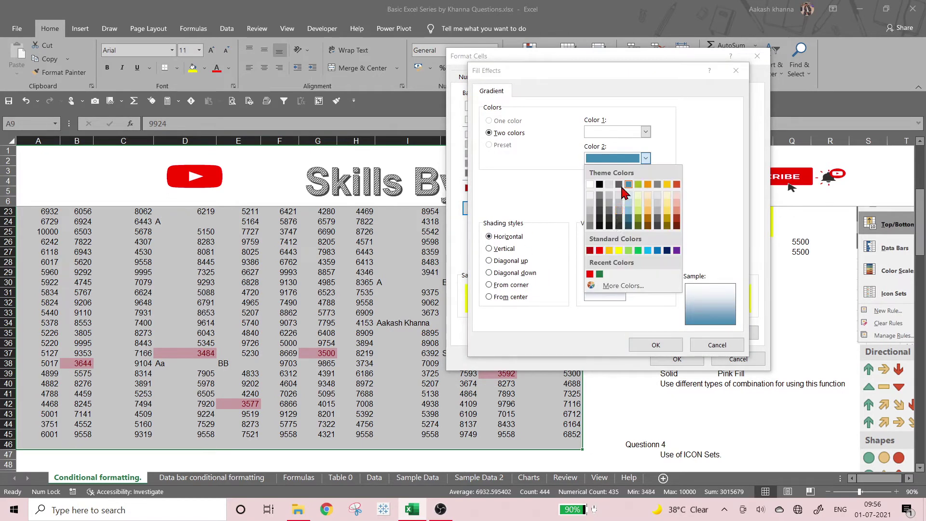
left_click(619, 250)
left_click(530, 273)
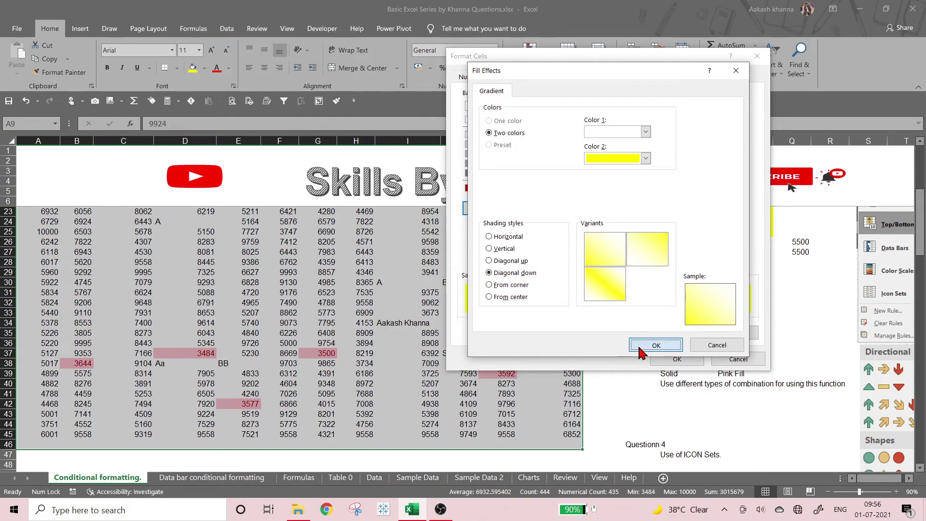
left_click(655, 345)
left_click(678, 359)
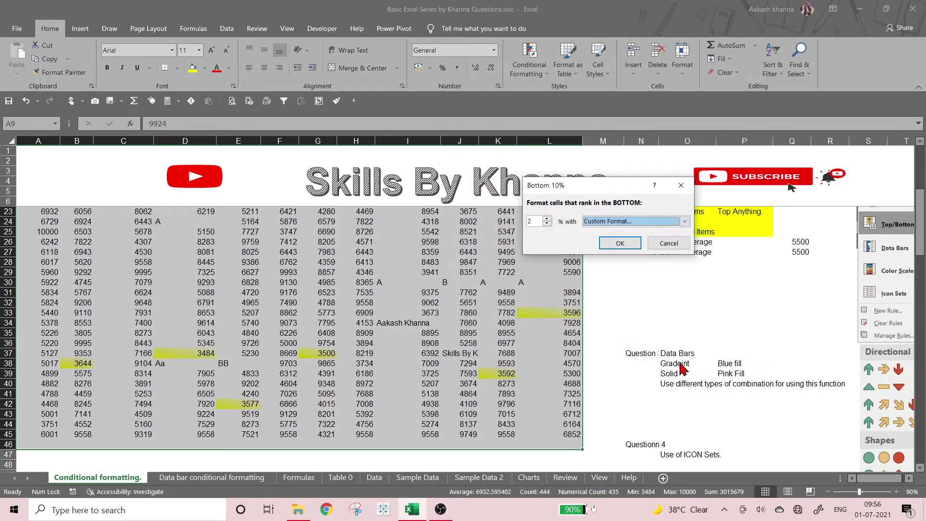
left_click(619, 243)
Examine which cells the Bottom 2% rule highlights across the January to December columns.
scroll(644, 293, "up", 5)
scroll(627, 297, "down", 10)
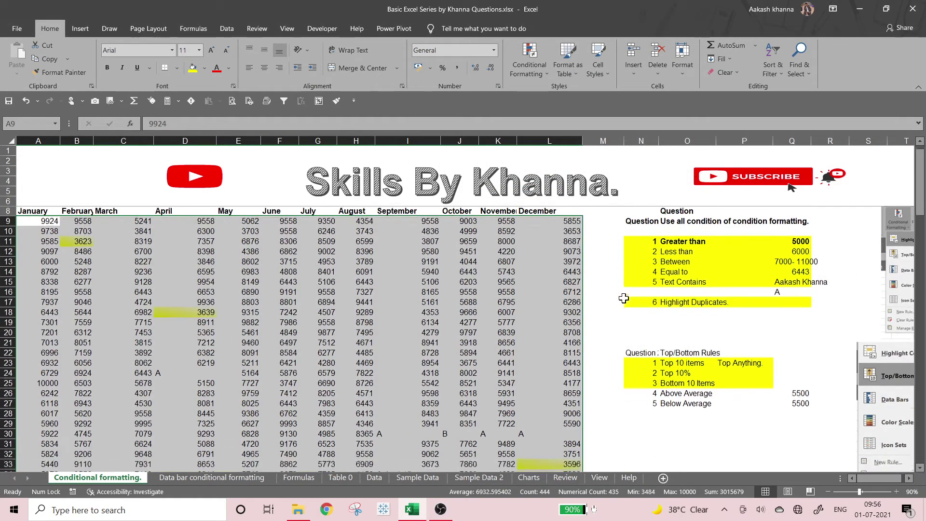
scroll(622, 299, "up", 8)
scroll(622, 300, "up", 2)
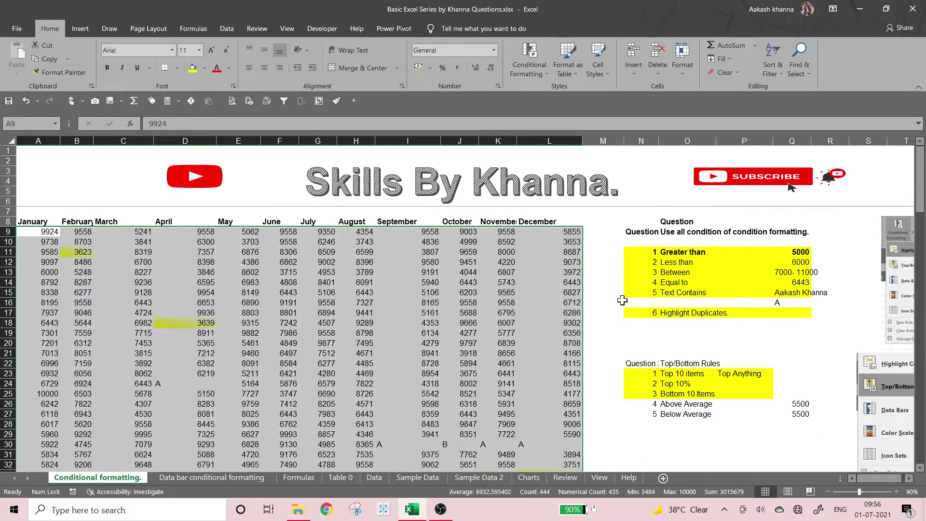
scroll(621, 302, "down", 10)
scroll(619, 305, "up", 5)
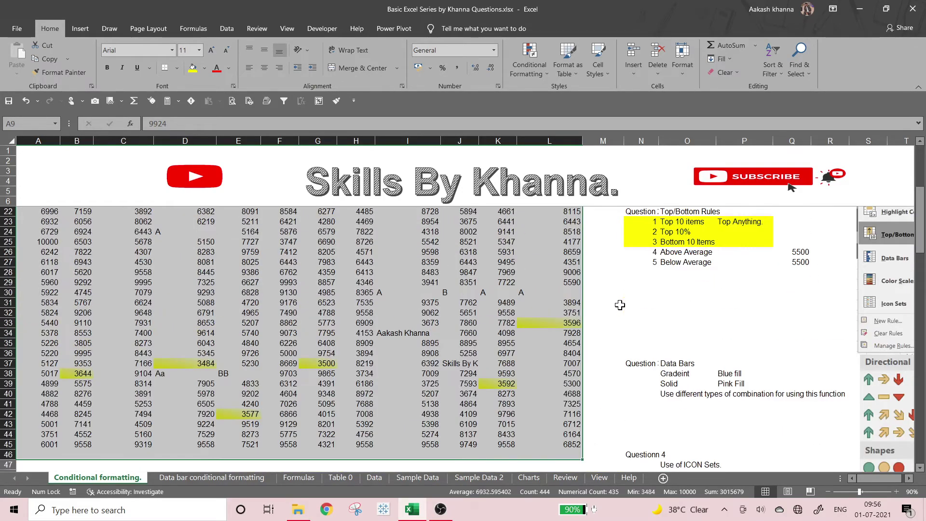
scroll(620, 304, "up", 2)
scroll(620, 305, "up", 3)
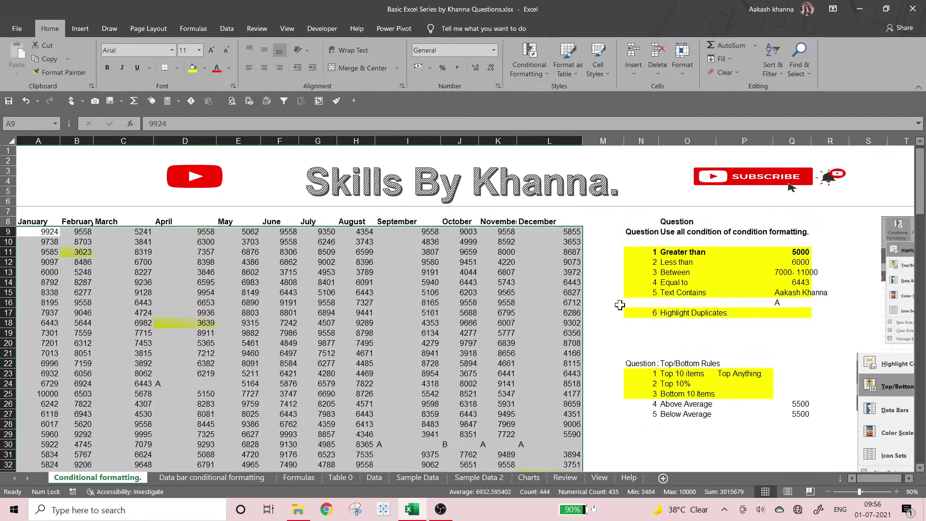
Delete the Bottom 2% rule from the monthly data in the Conditional Formatting Rules Manager.
left_click(642, 403)
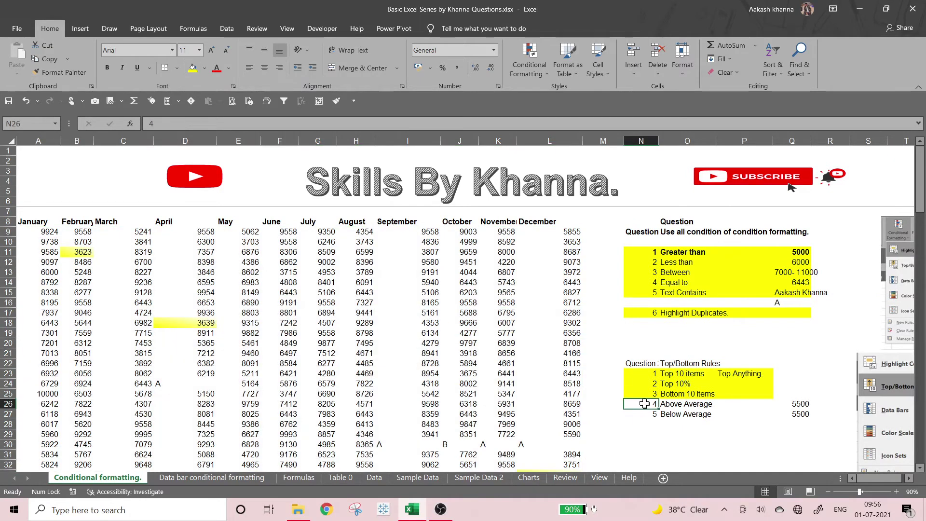
left_click(531, 78)
left_click(441, 293)
left_click(266, 271)
left_click(530, 70)
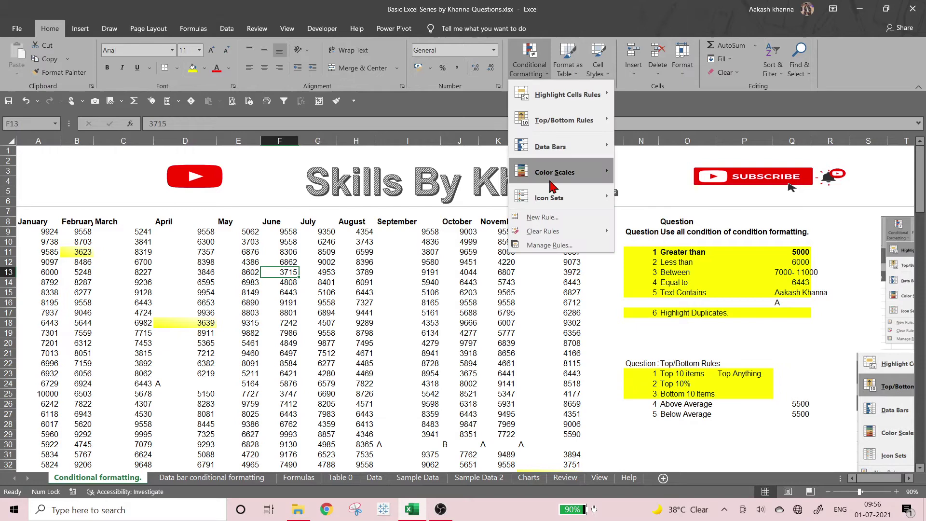
left_click(548, 245)
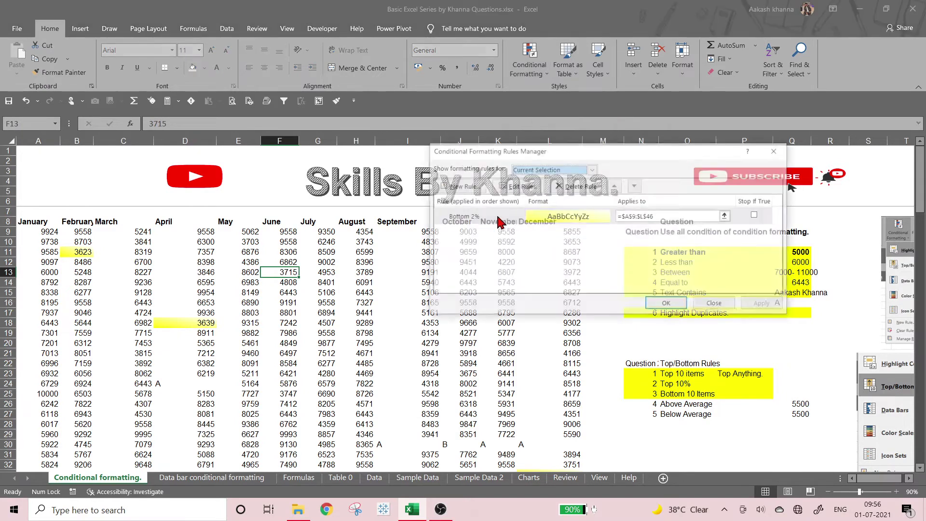
left_click(562, 187)
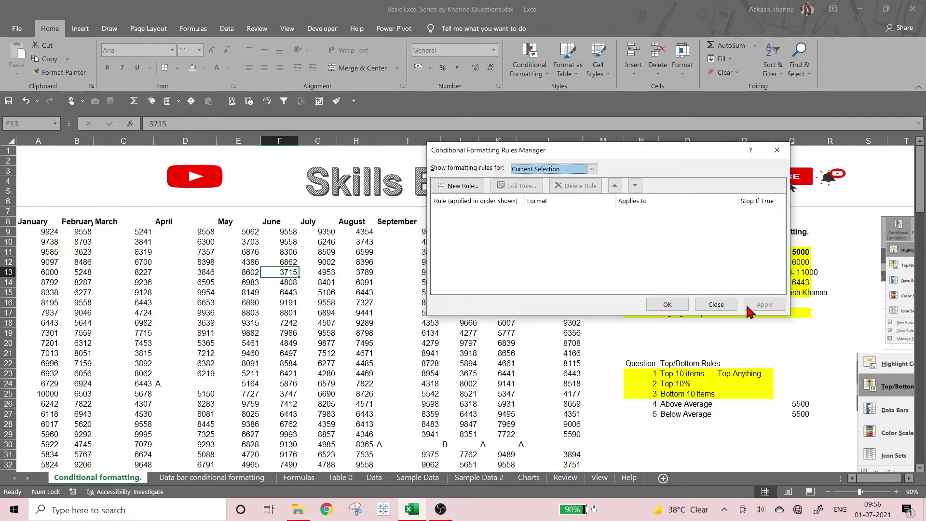
left_click(667, 305)
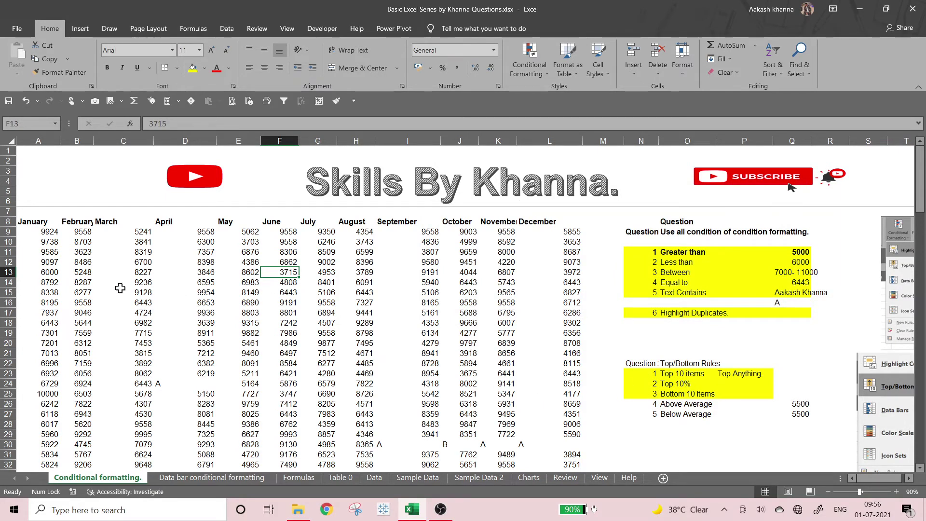
Start an Above Average rule with a custom format for the January values, A9:A45.
left_click(30, 233)
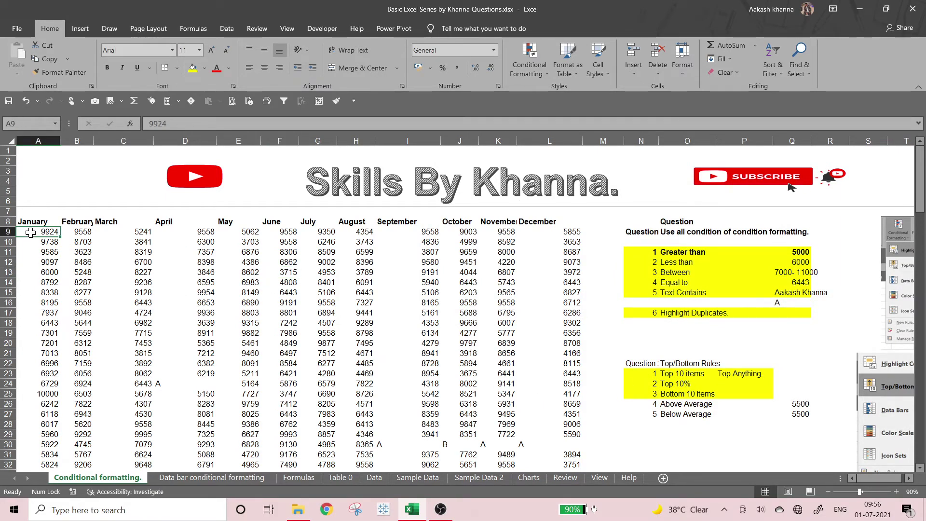
key("ctrl+shift+Down")
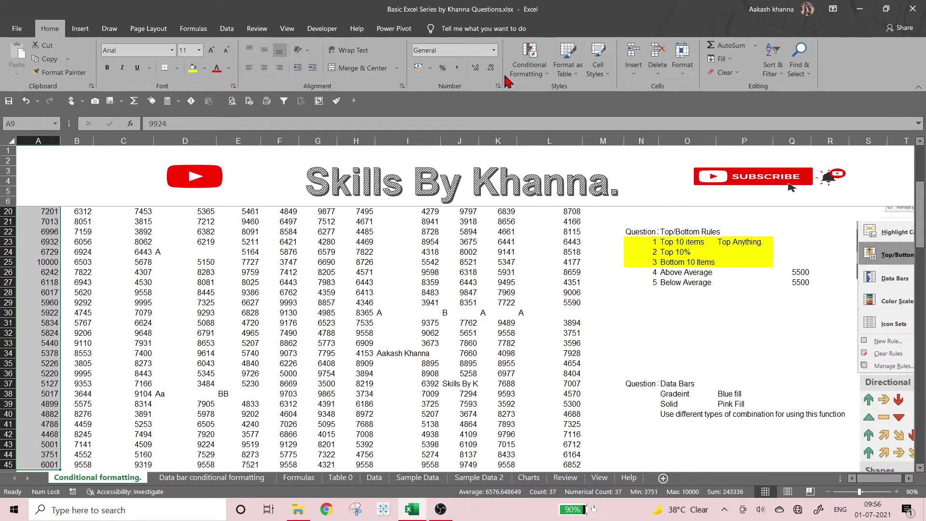
left_click(529, 79)
mouse_move(550, 124)
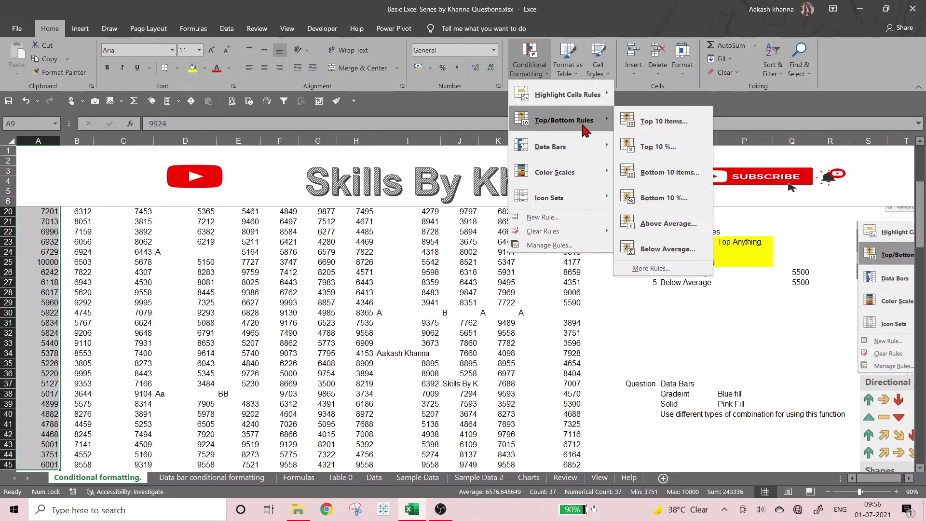
left_click(667, 223)
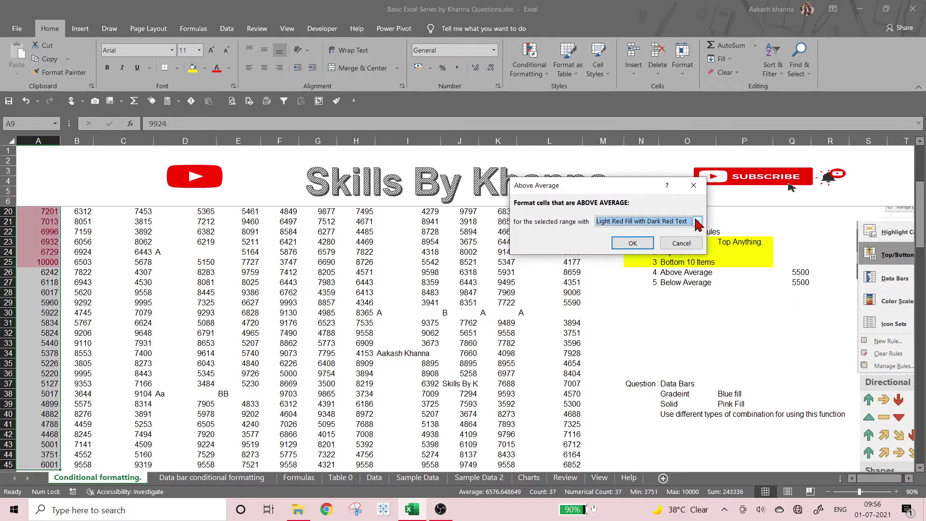
left_click(697, 221)
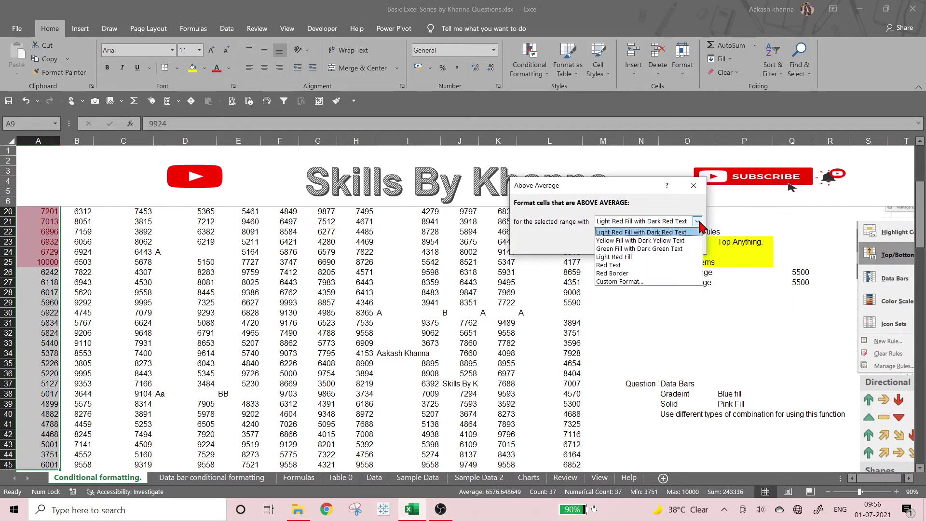
left_click(657, 282)
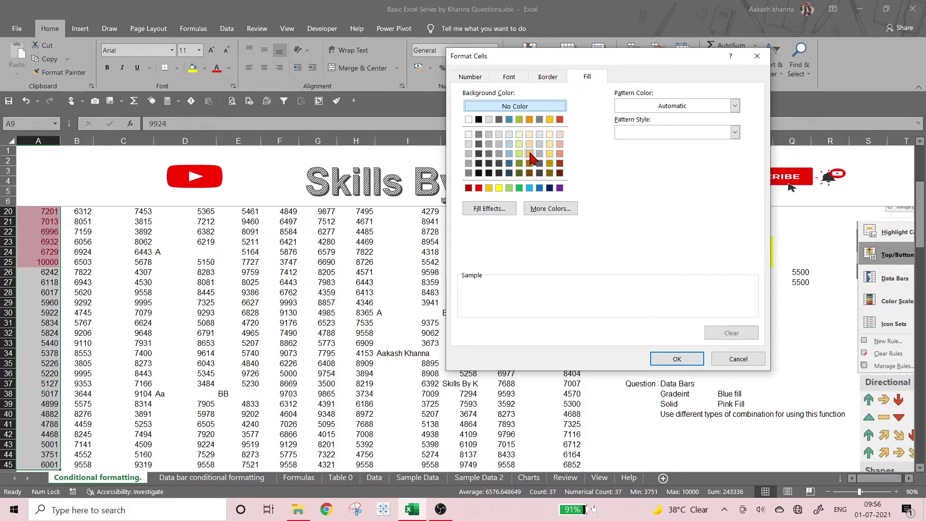
Give the Above Average rule a horizontal white-to-orange gradient fill and apply it to the January values.
left_click(529, 153)
left_click(489, 208)
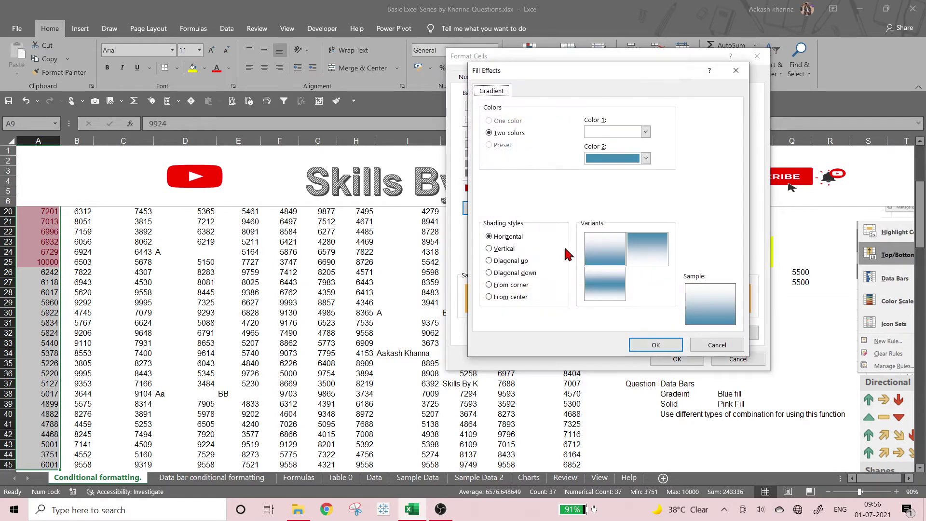
left_click(624, 159)
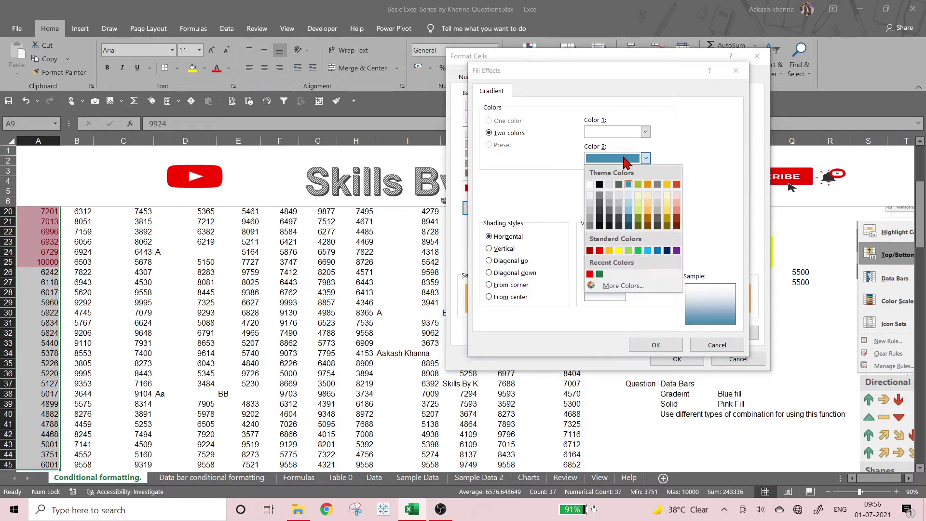
left_click(651, 216)
left_click(655, 344)
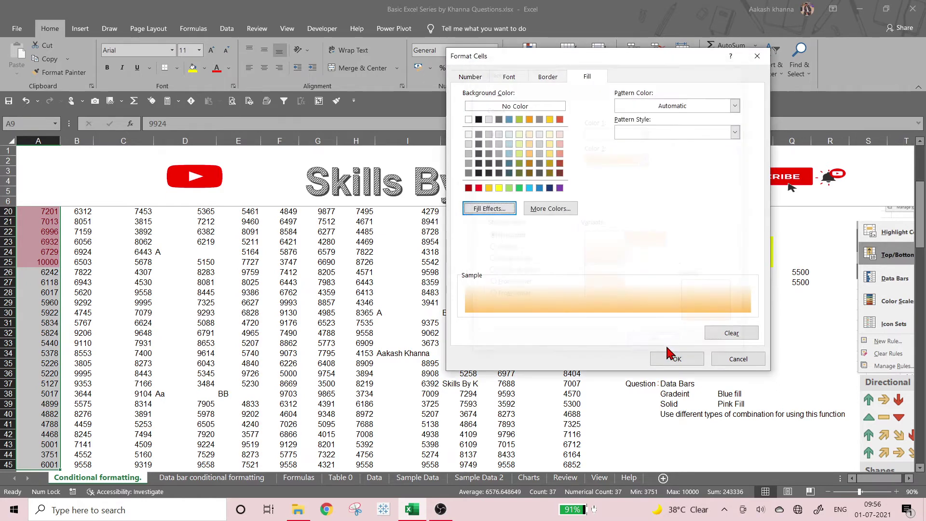
left_click(677, 359)
left_click(644, 243)
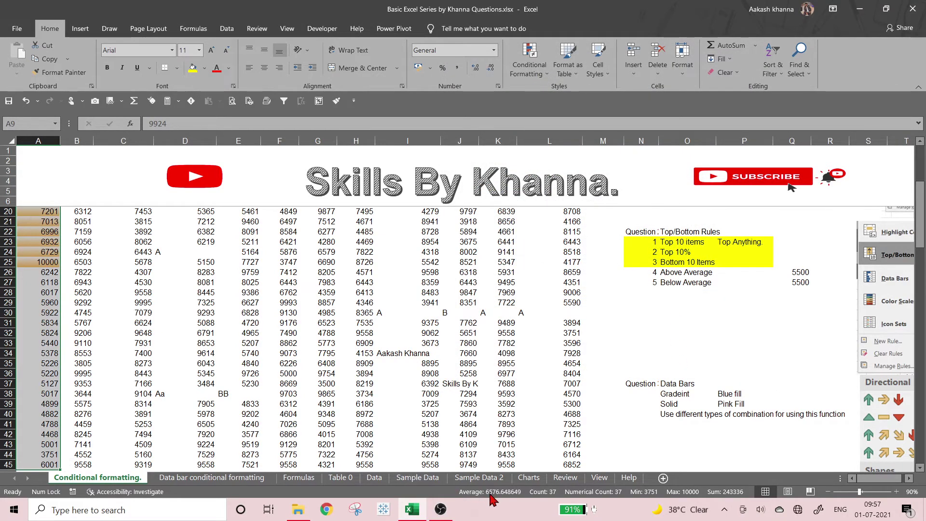
Examine which January values the Above Average rule highlights, selecting A9:A25 to check them.
scroll(293, 429, "up", 4)
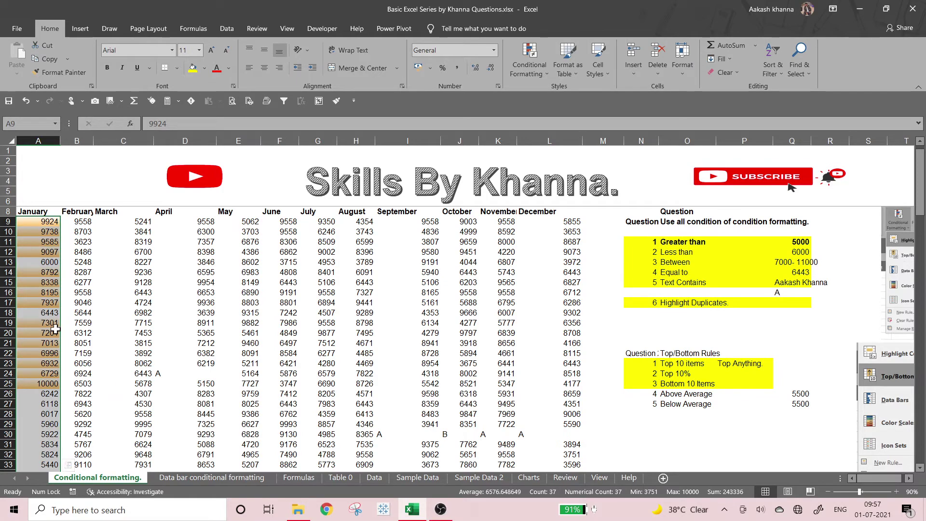
left_click(83, 250)
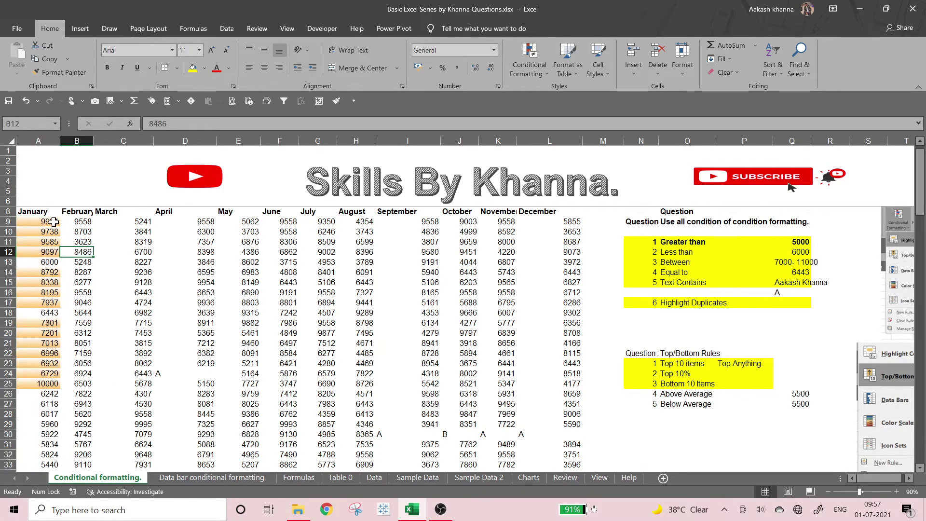
left_click_drag(53, 223, 58, 383)
scroll(68, 275, "down", 7)
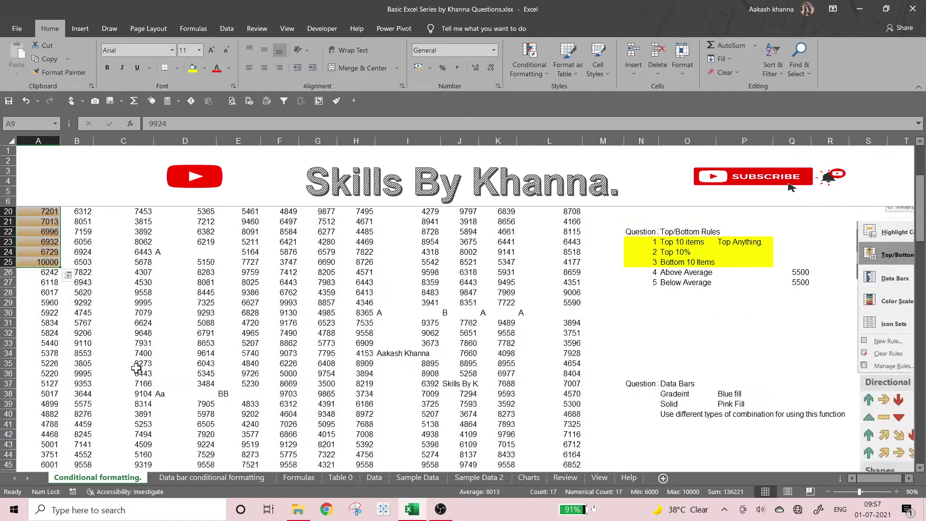
scroll(68, 314, "up", 7)
Test the Above Average rule on January cell A18 with the value 6577 and finally 7000.
left_click(58, 326)
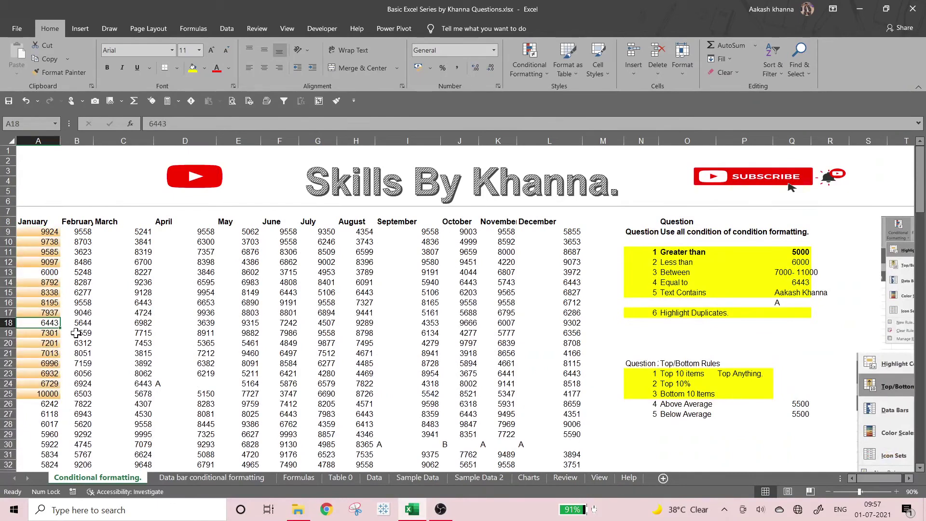
type("6577")
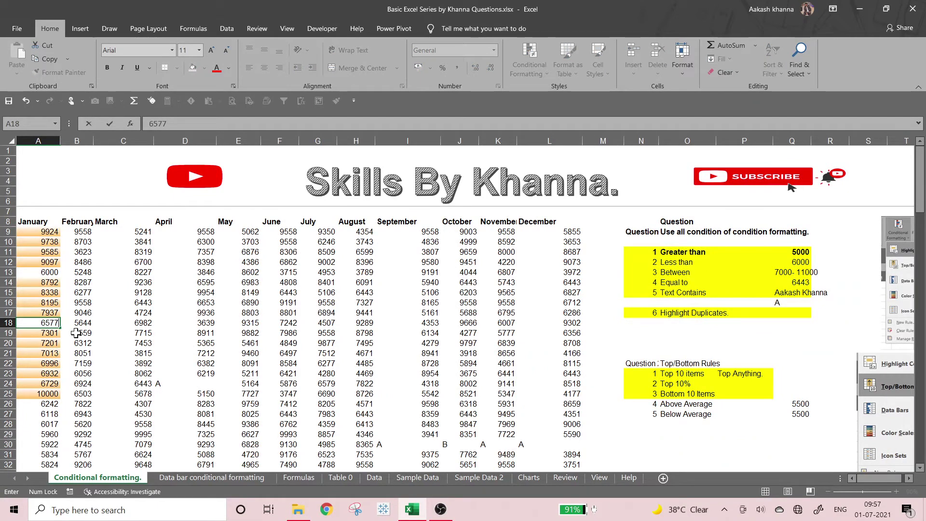
key("Return")
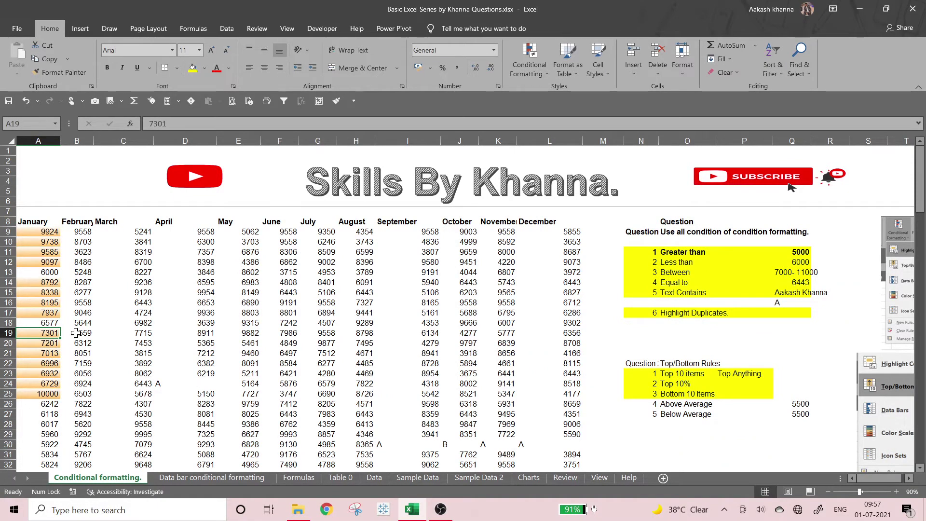
key("Up")
type("6")
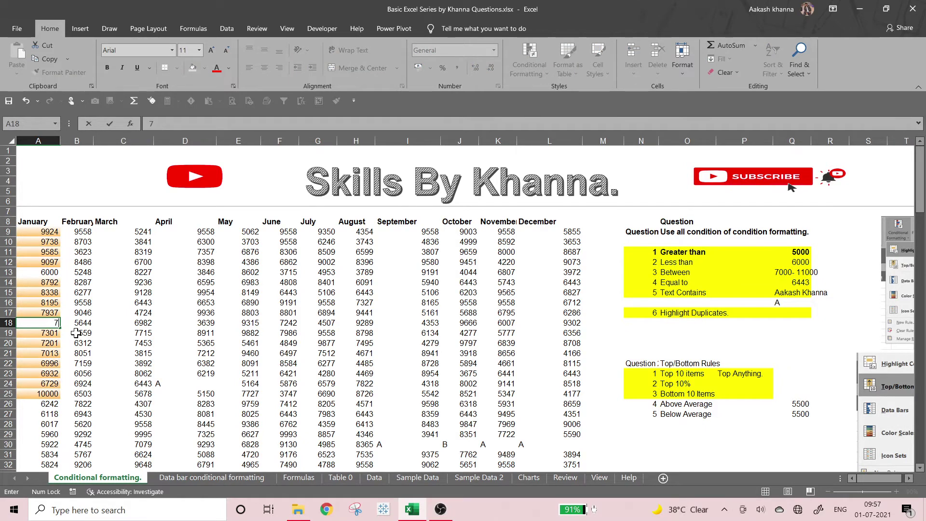
type("000")
key("Return")
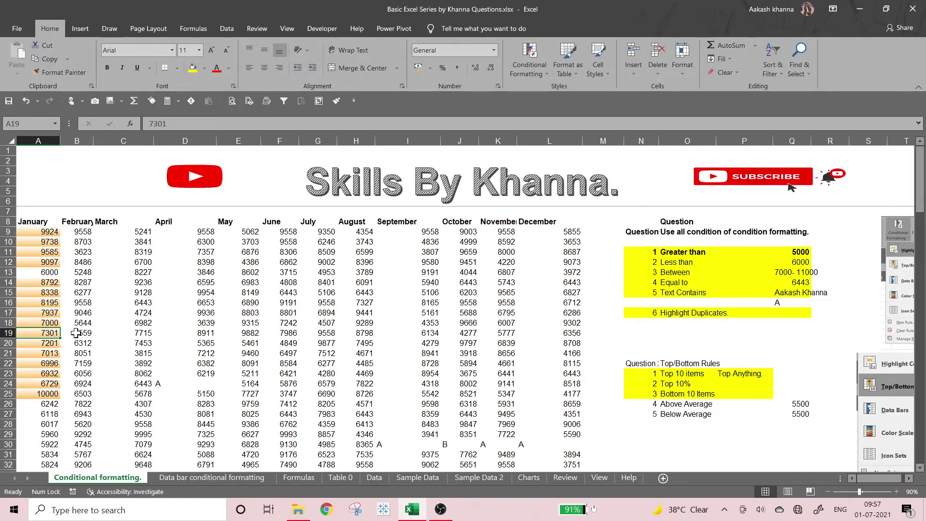
Set January cell A17 to 6579 to test the Above Average rule.
key("Up")
key("Up")
type("65")
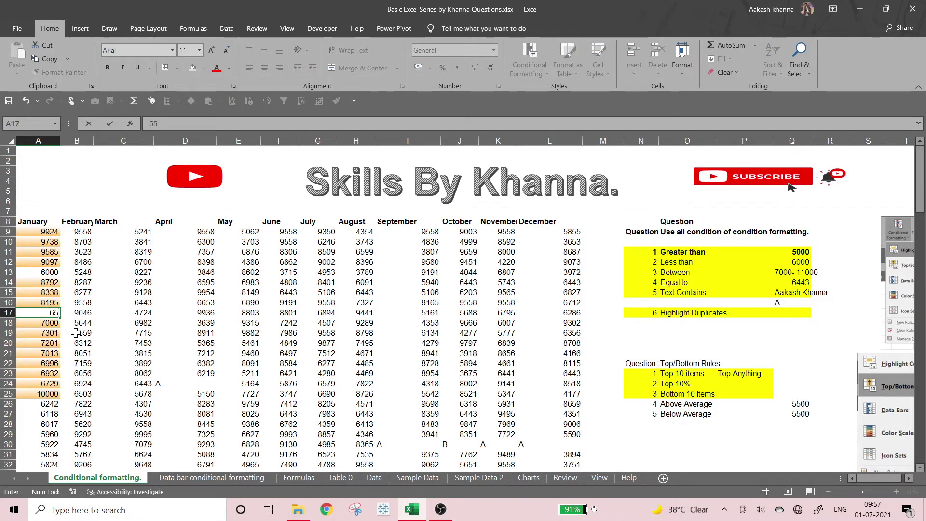
type("79")
key("Return")
key("Up")
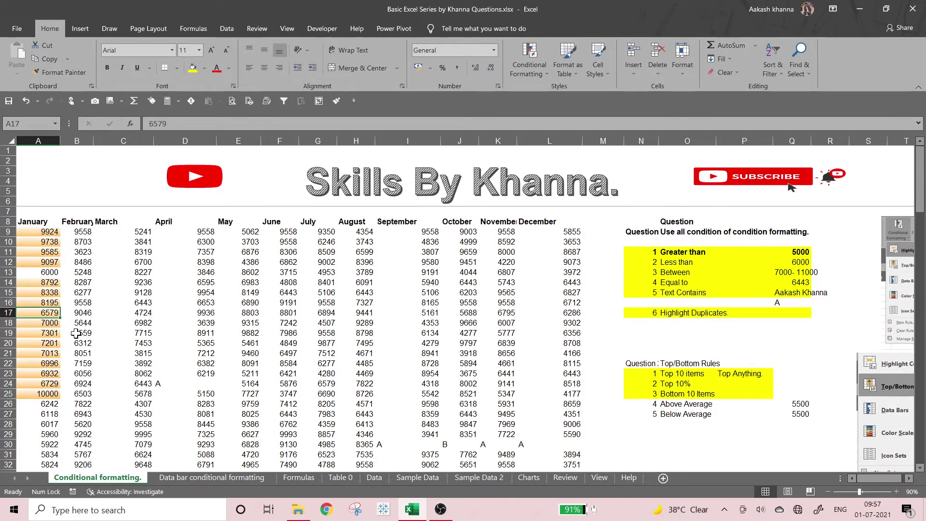
Examine the January values highlighted by the Above Average rule, selecting A9:A45 to check their average.
key("Up")
key("Up")
key("Up")
key("Up")
key("Up")
key("Up")
key("Up")
key("Up")
key("Up")
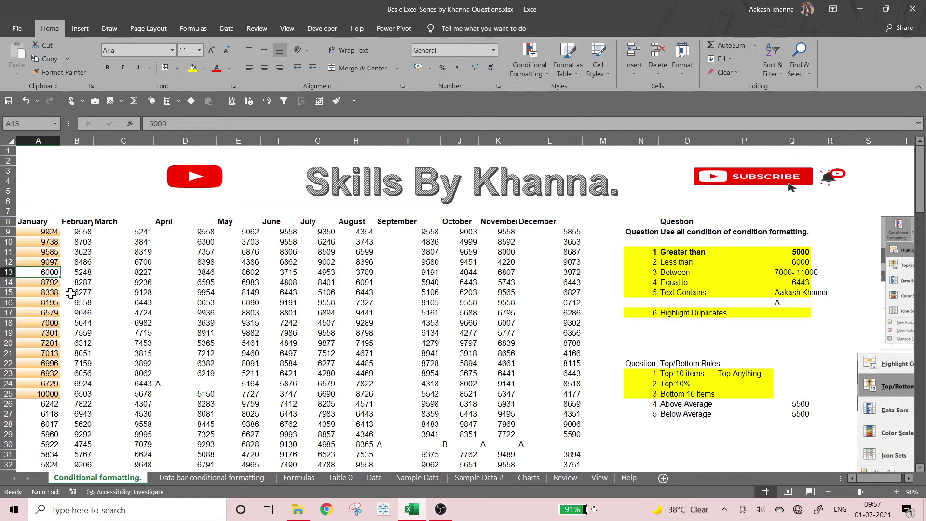
key("Down")
key("ctrl+shift+Down")
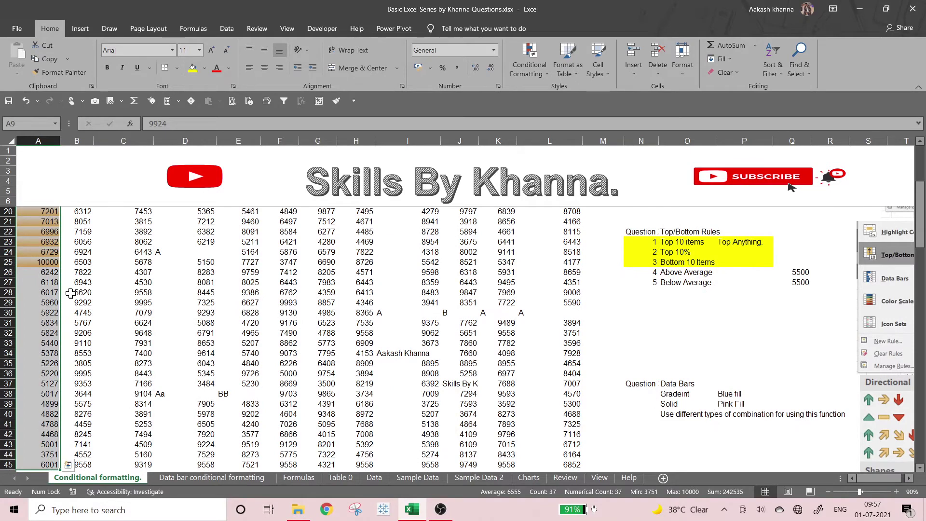
key("Up")
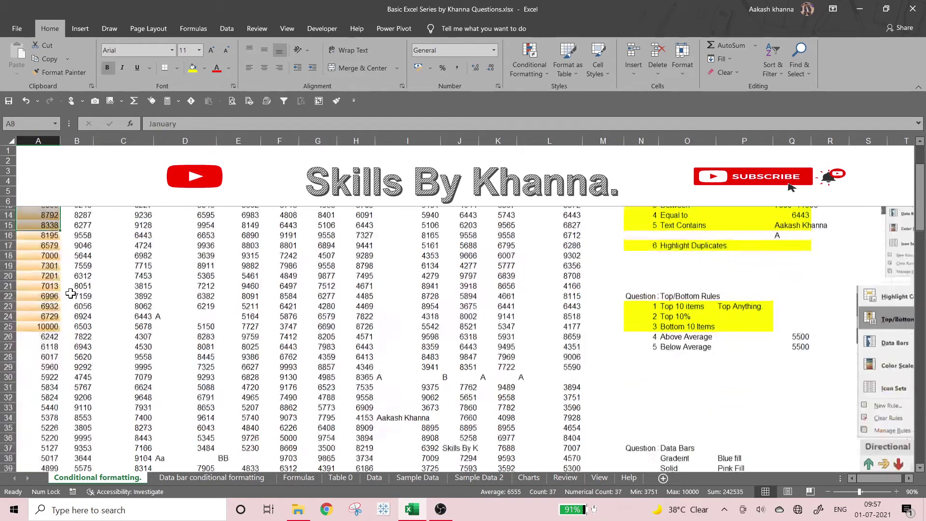
key("Down")
key("Down")
key("Down")
key("Down")
key("Down")
key("Down")
key("Down")
key("Down")
key("Down")
key("Down")
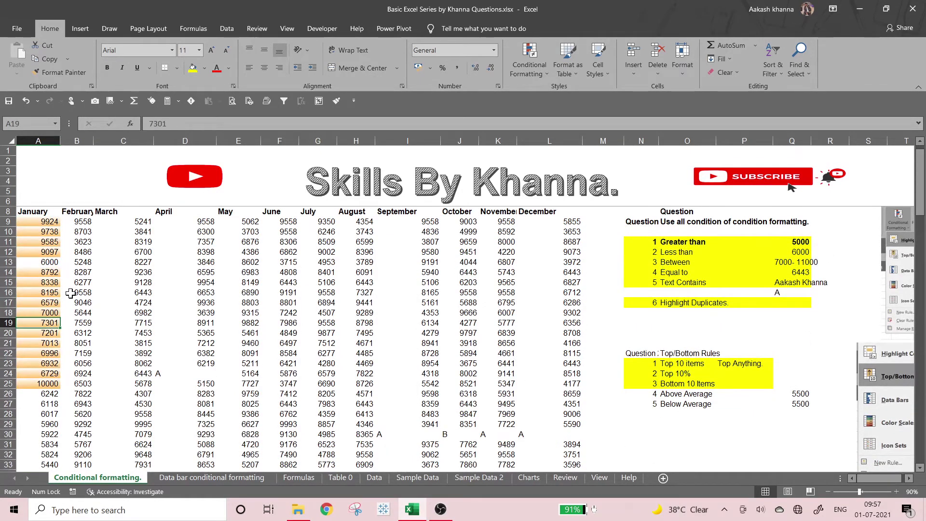
Save the workbook and select A9:B29 to review the January results.
key("ctrl+s")
scroll(38, 352, "down", 4)
scroll(39, 352, "up", 4)
left_click_drag(52, 224, 63, 425)
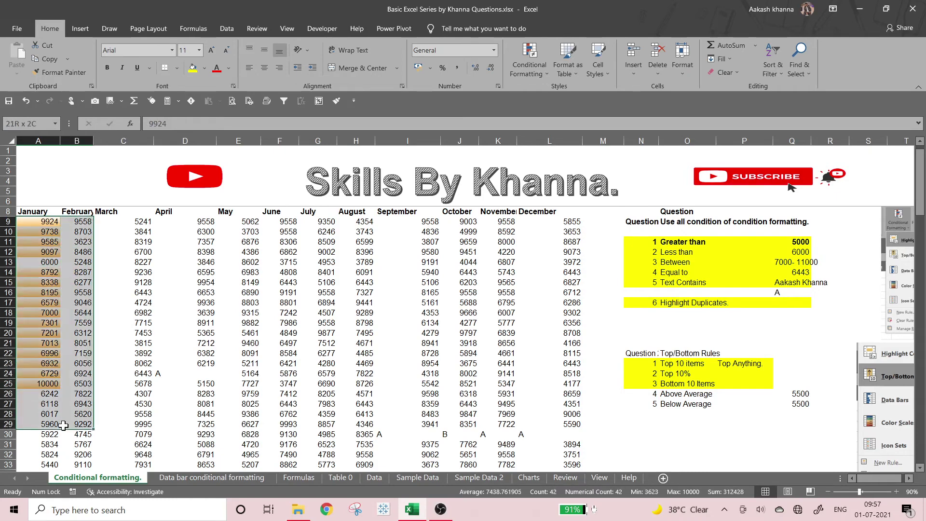
Start a Below Average conditional formatting rule on the April values in D9:D45.
left_click(212, 222)
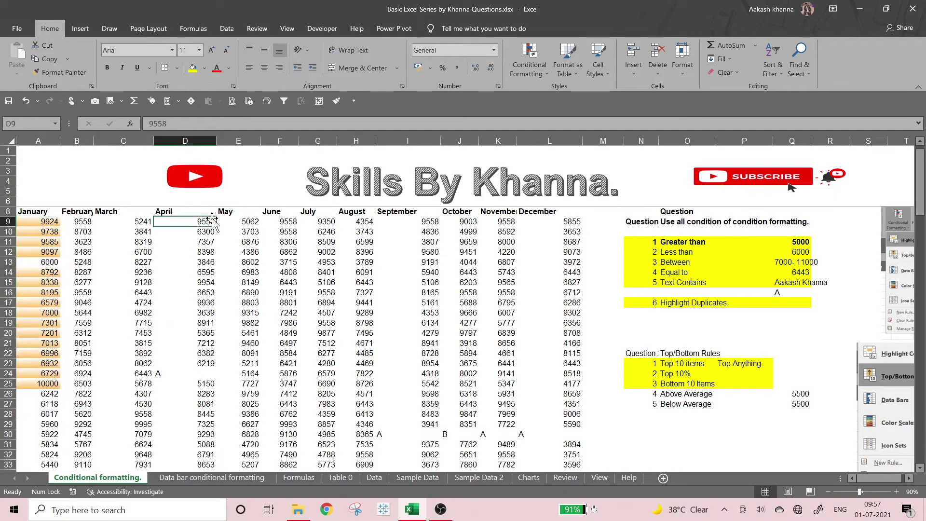
key("Up")
key("Down")
key("ctrl+shift+Down")
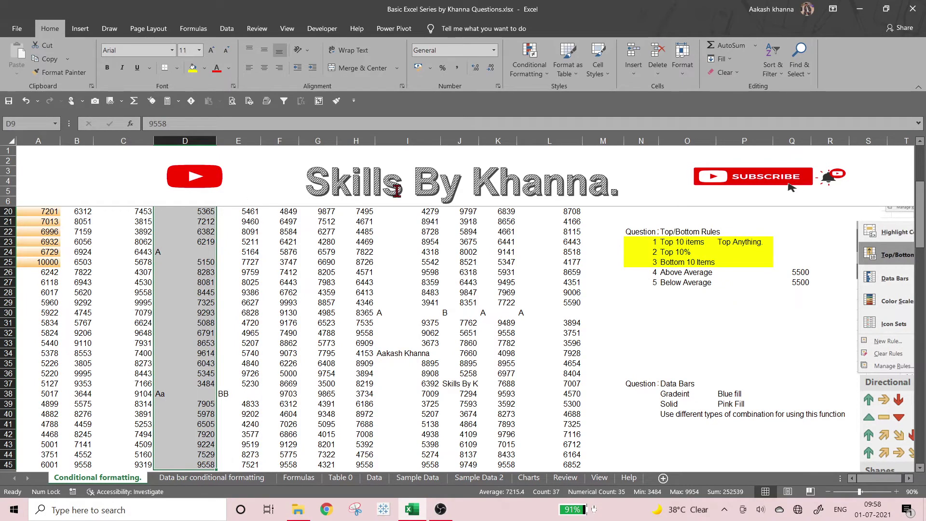
left_click(530, 81)
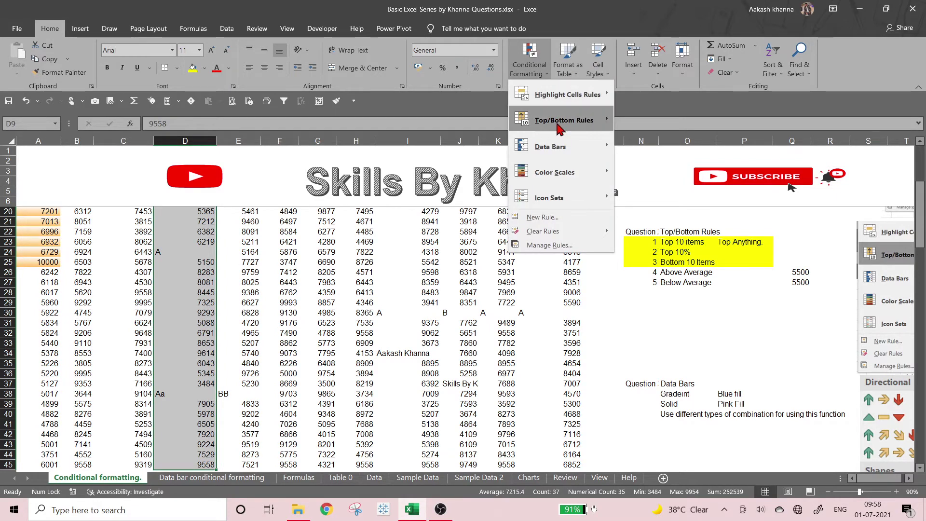
mouse_move(593, 121)
left_click(668, 248)
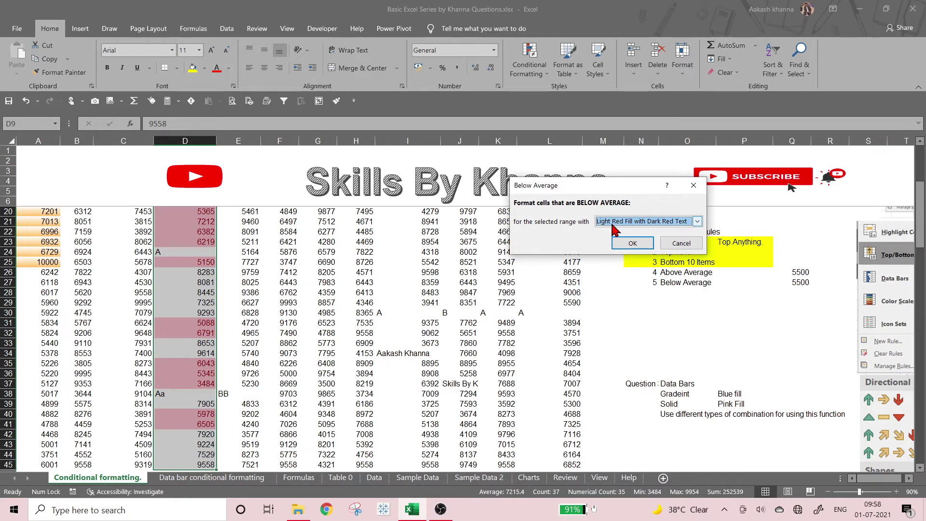
Give the Below Average rule a custom diagonal down white-to-red gradient fill and apply it to the April values.
left_click(613, 225)
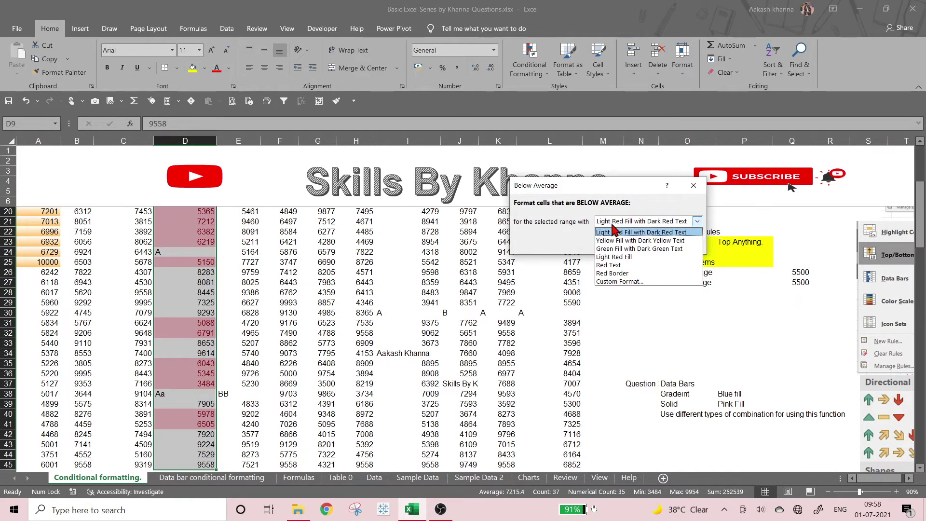
left_click(606, 282)
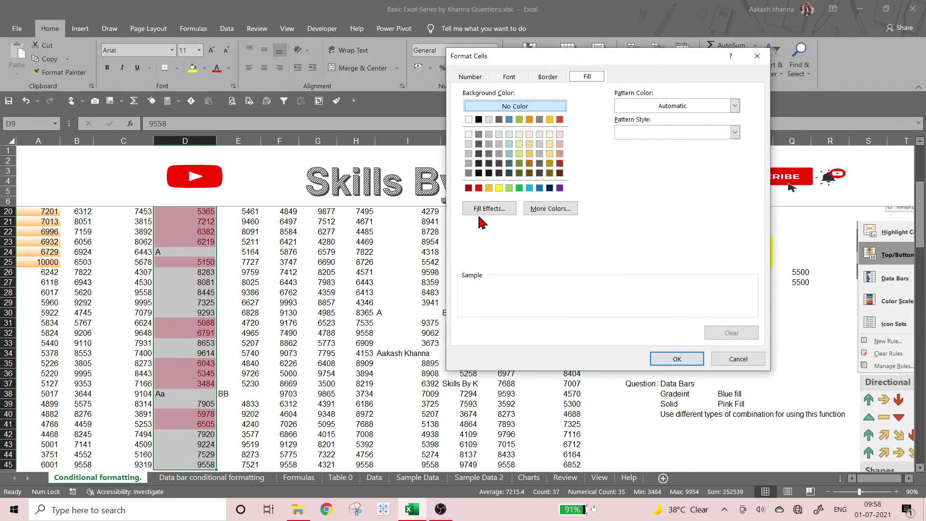
left_click(486, 209)
left_click(506, 273)
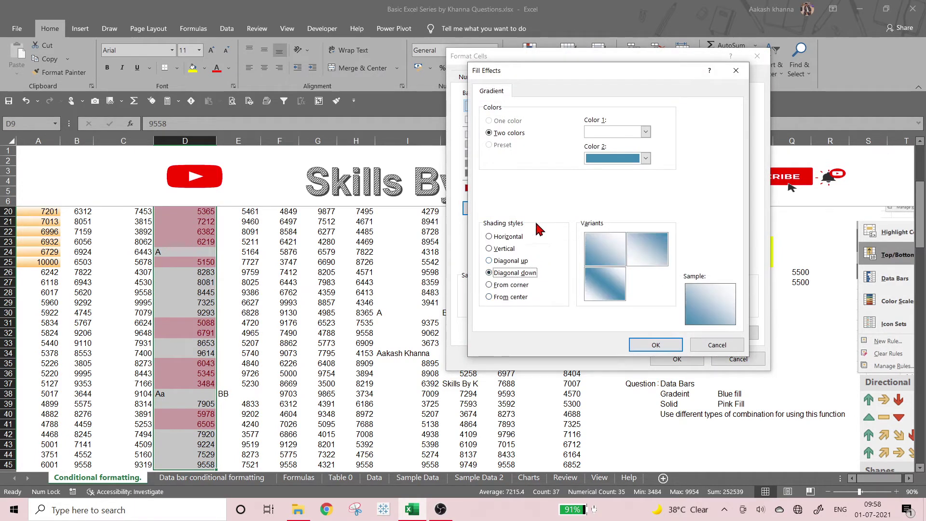
left_click(645, 158)
left_click(600, 253)
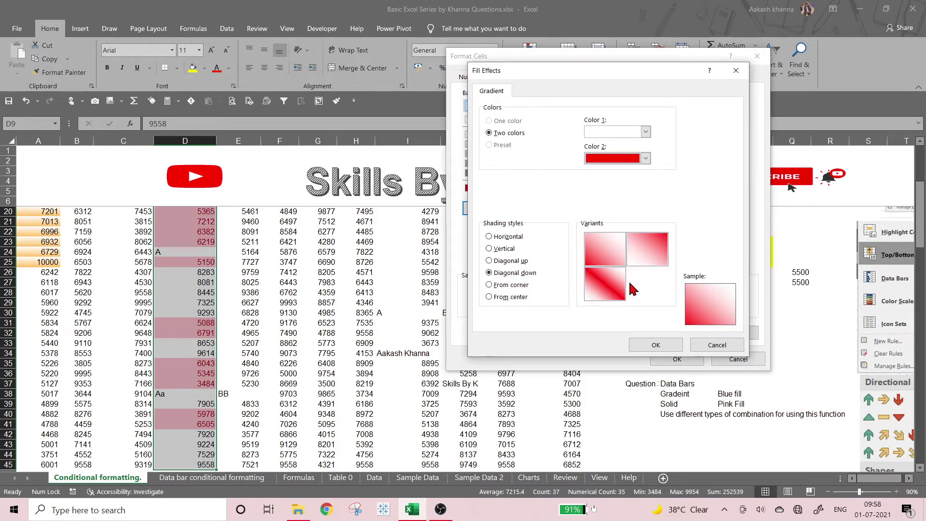
left_click(648, 344)
left_click(692, 362)
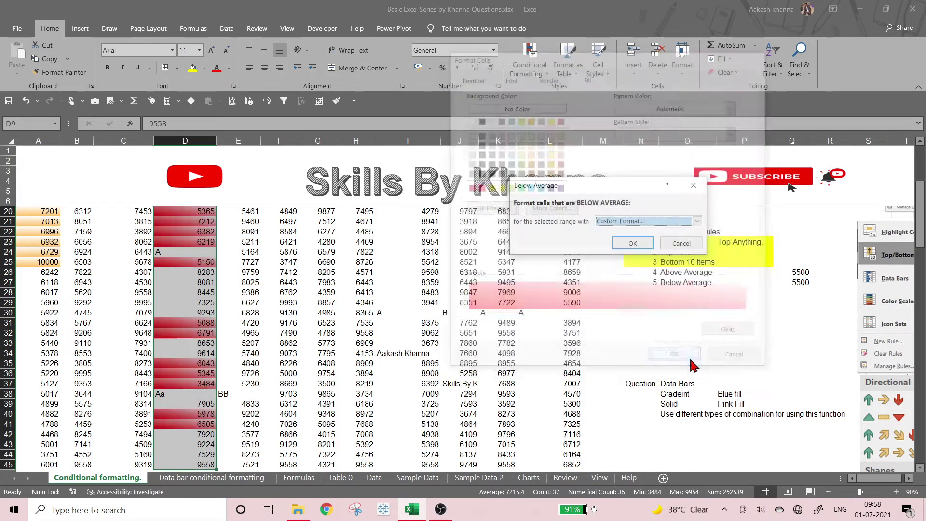
left_click(632, 244)
scroll(345, 367, "up", 5)
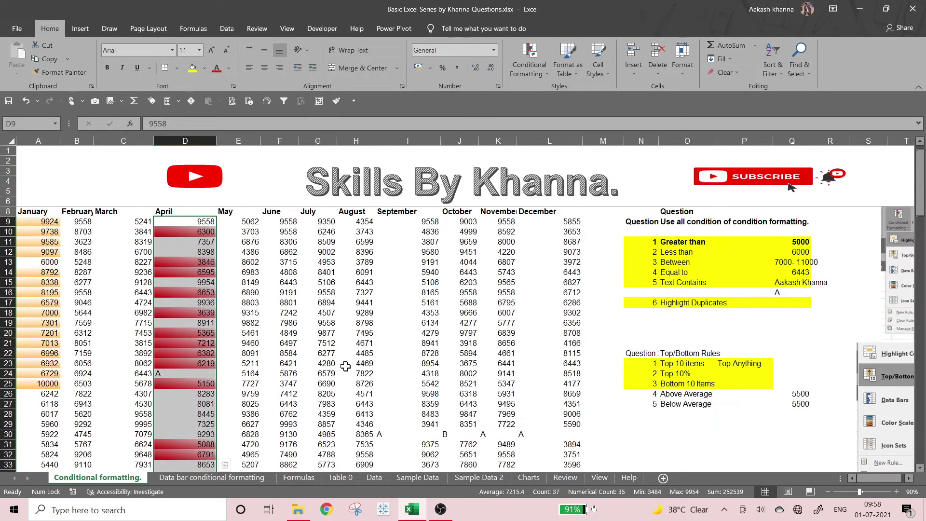
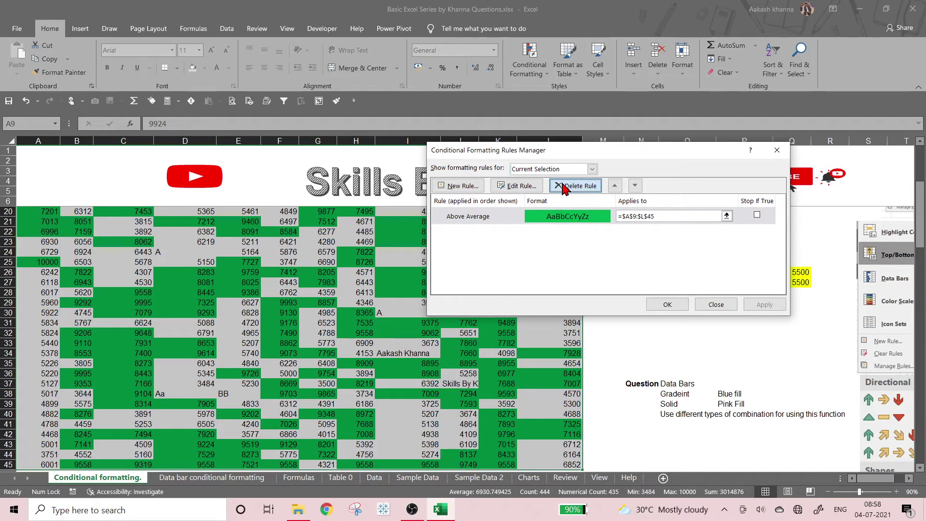
Delete the Above Average rule from A9:L45 and apply the change.
left_click(564, 187)
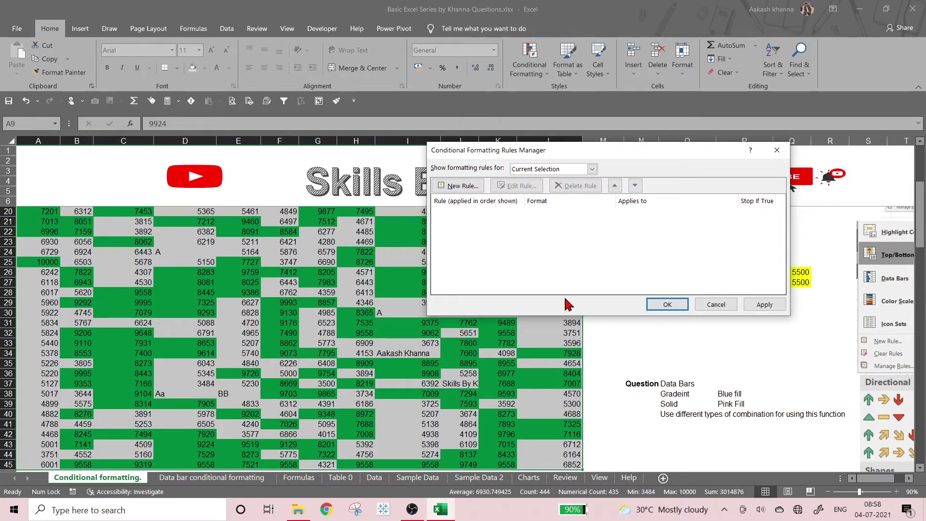
left_click(764, 306)
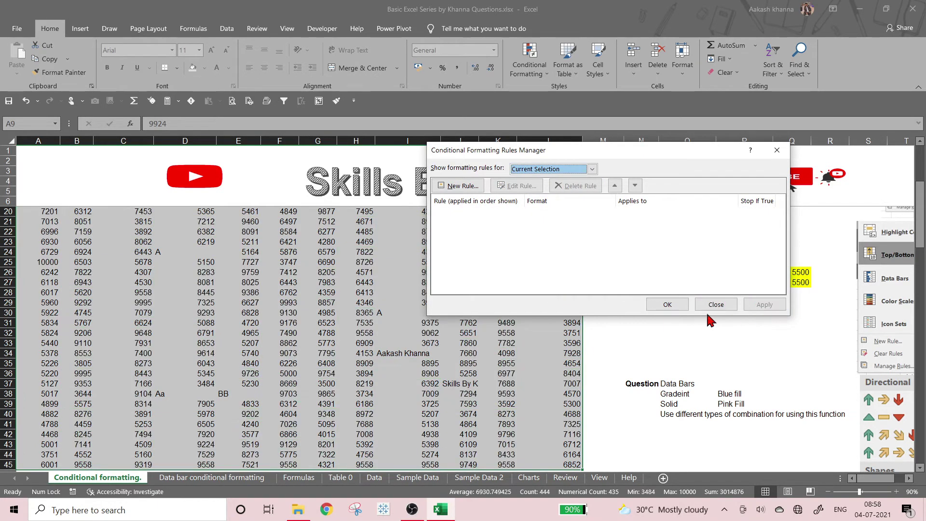
left_click(662, 307)
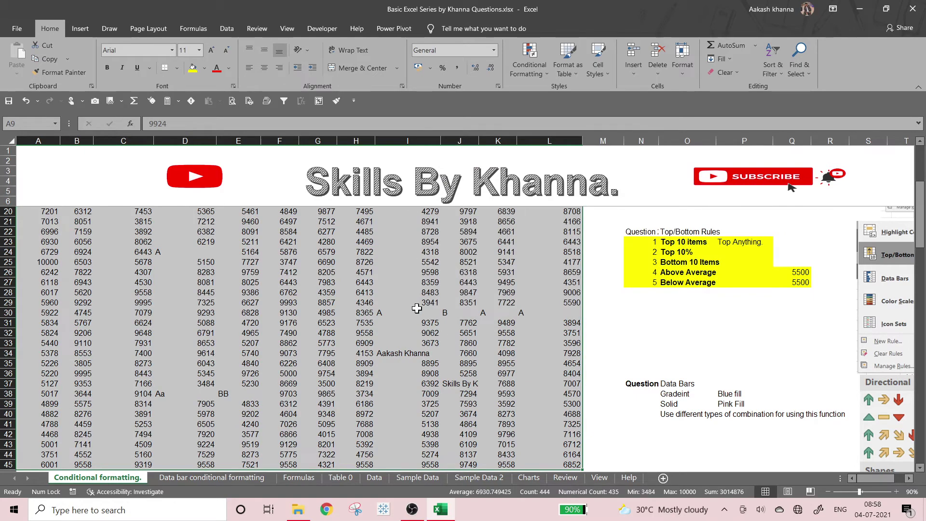
scroll(632, 369, "up", 4)
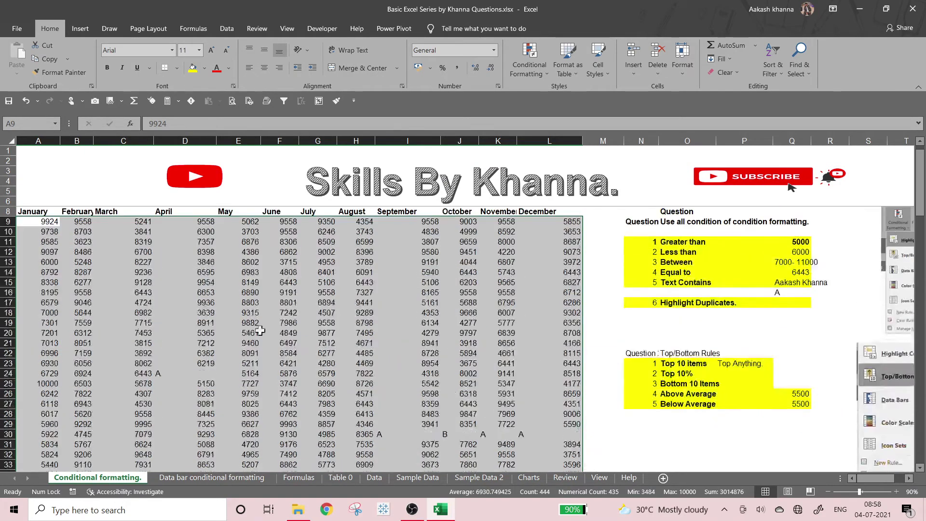
Insert a blank column between January and February and enter the formula =A9 in B9.
left_click(51, 223)
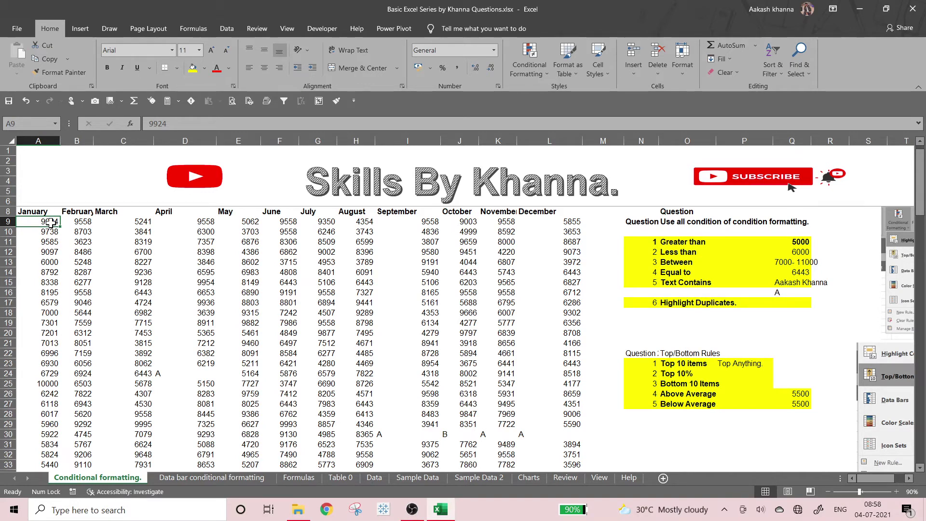
key("Right")
key("ctrl+space")
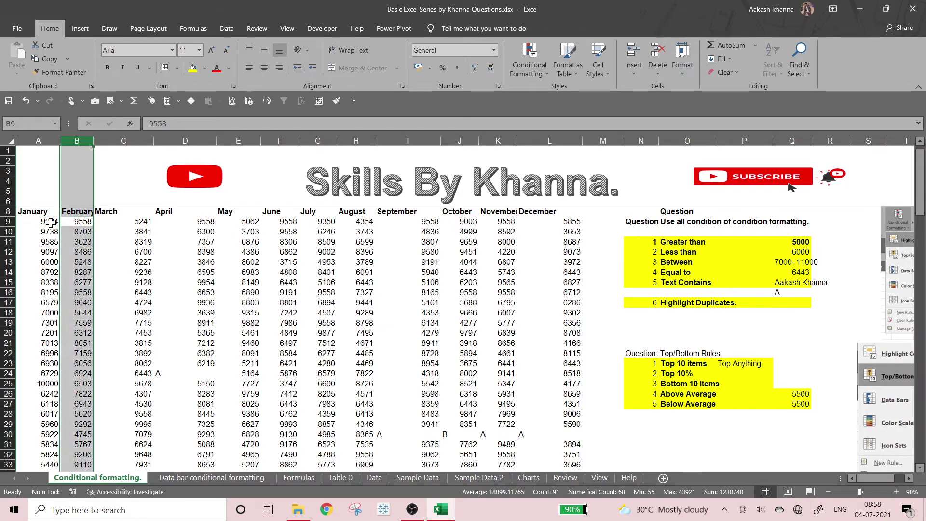
key("ctrl+plus")
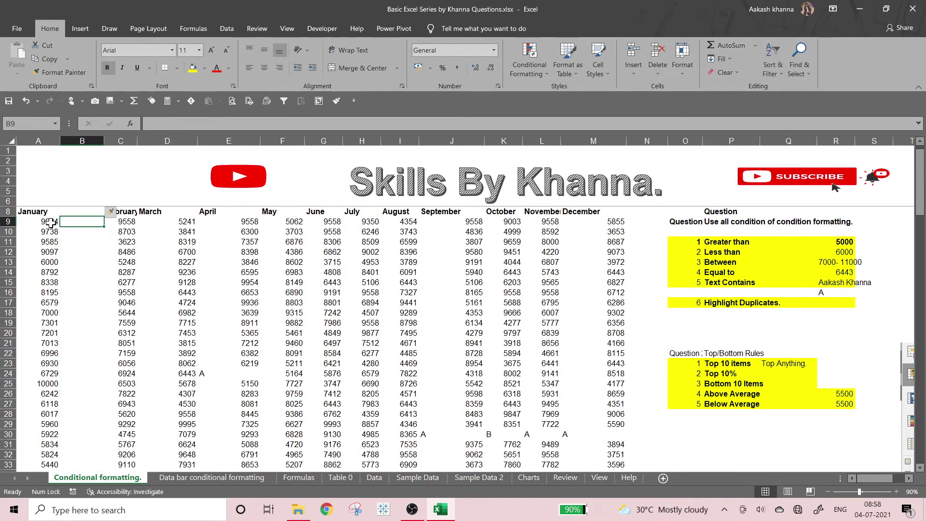
type("=A9")
key("Return")
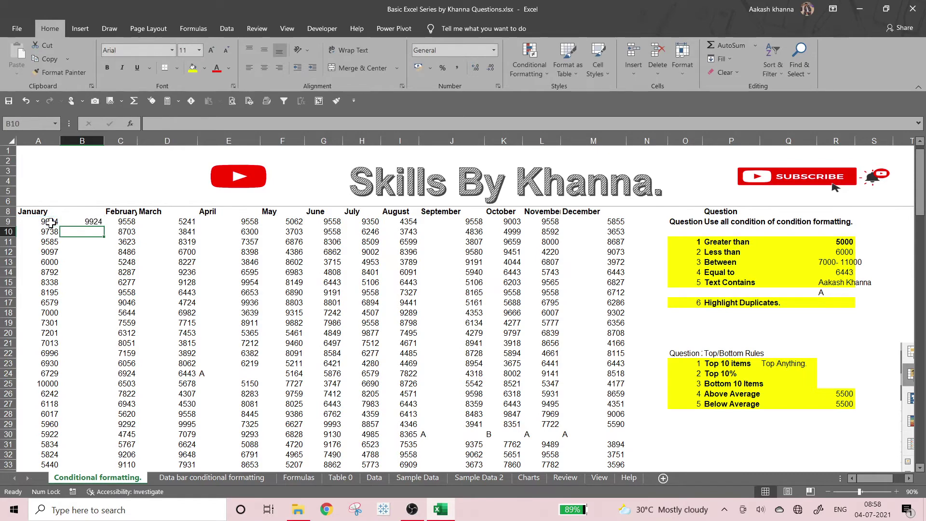
Copy the B9 formula down to B45 so the new column mirrors all January values.
key("Up")
key("ctrl+c")
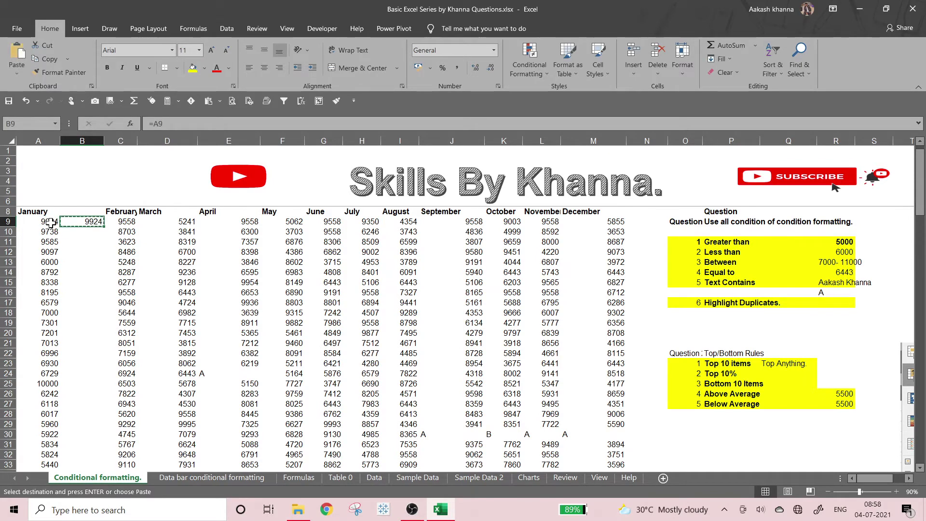
key("Left")
key("ctrl+Down")
key("Right")
key("ctrl+shift+Up")
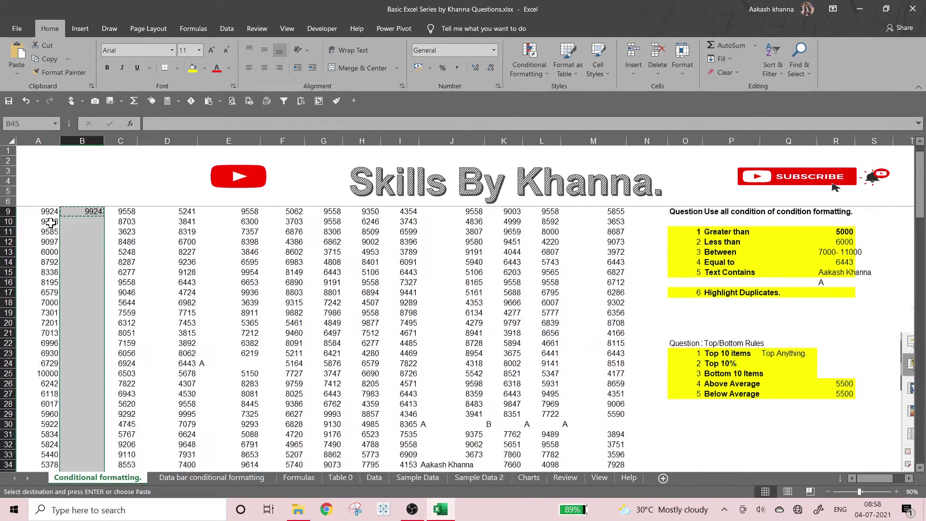
key("ctrl+v")
key("ctrl+Up")
key("Up")
key("Up")
key("Down")
key("Down")
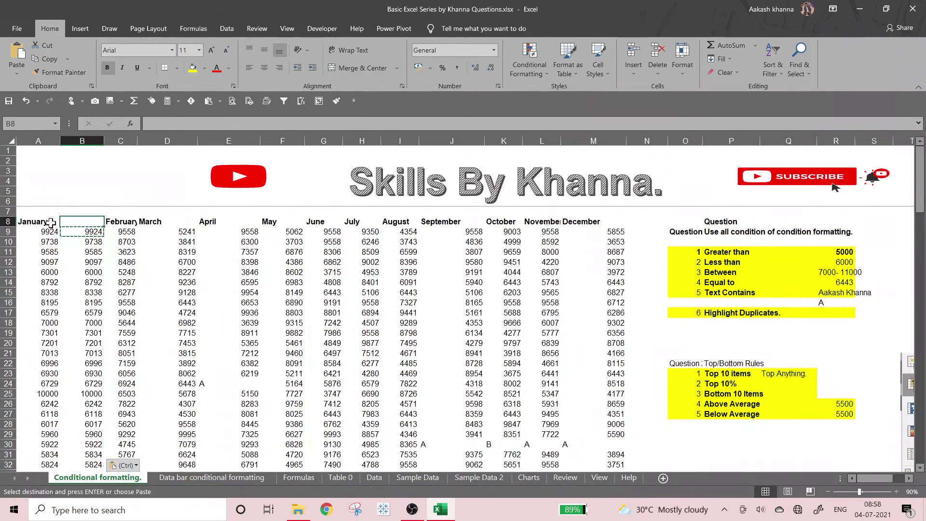
key("Escape")
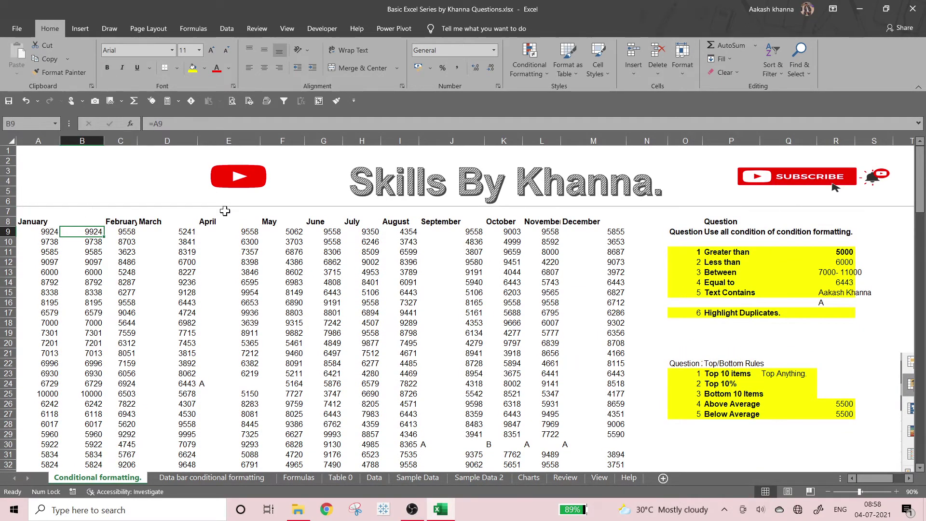
Start a new formatting rule for B9:B45 based on cell values, using the Data Bar format style.
left_click(515, 79)
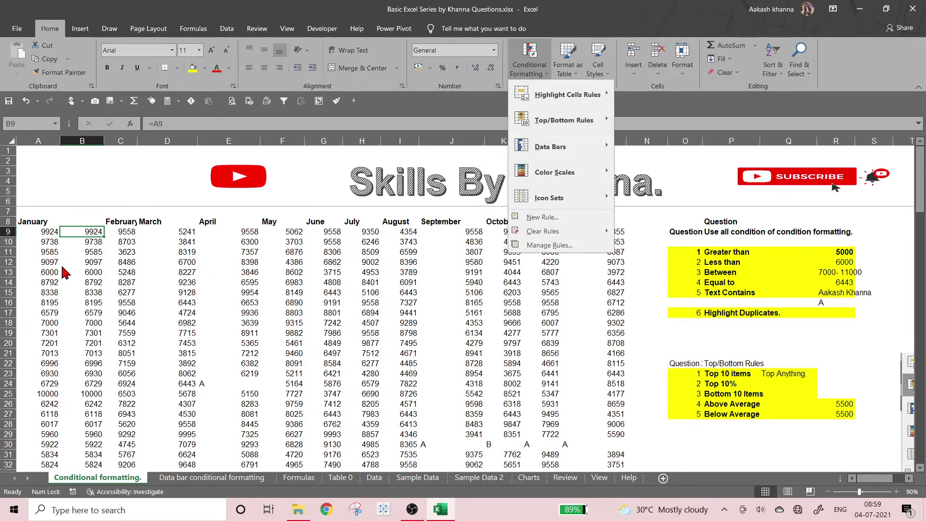
left_click(99, 234)
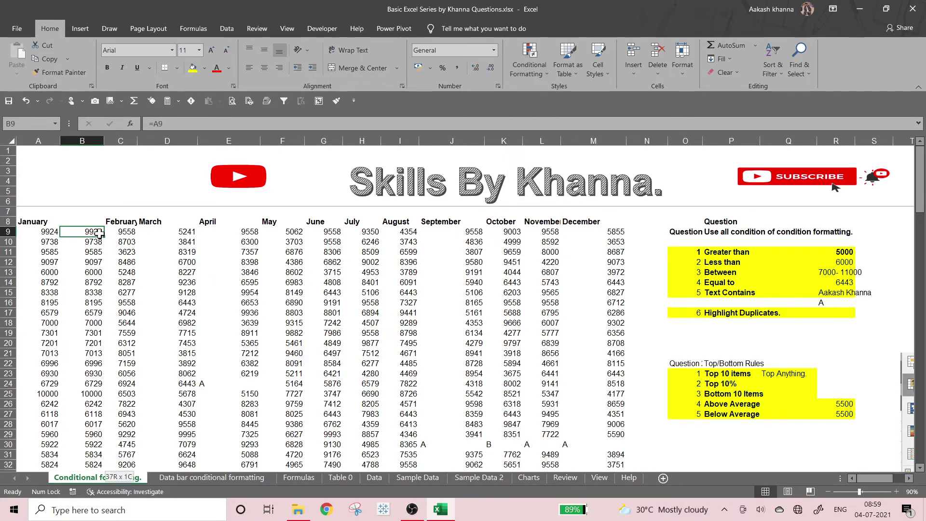
key("ctrl+shift+Down")
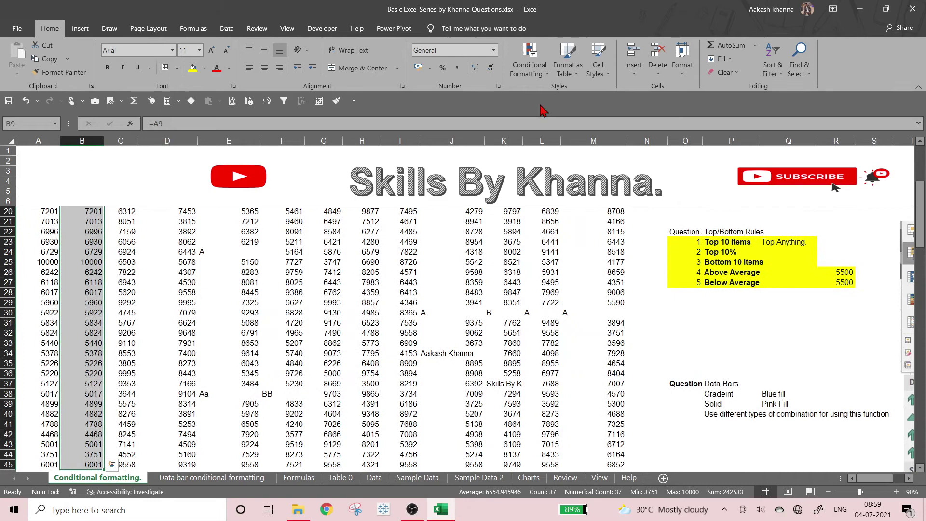
left_click(529, 58)
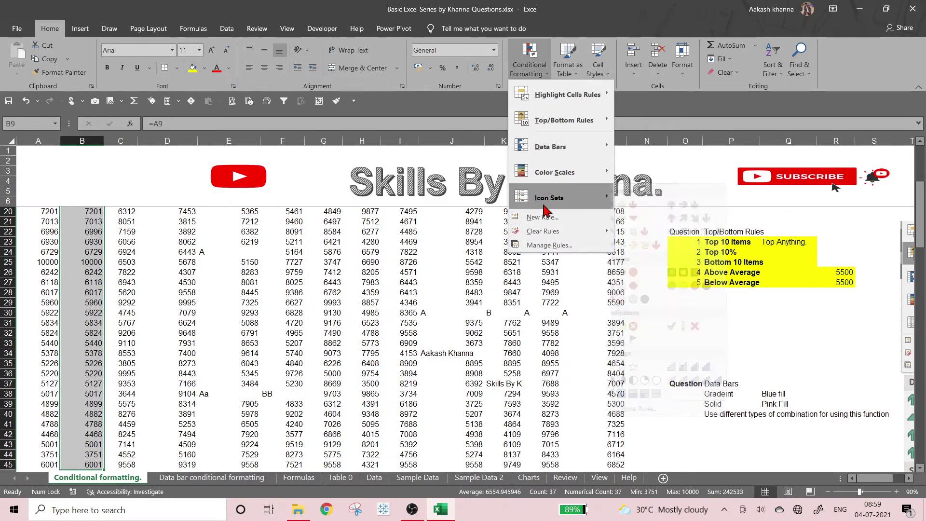
mouse_move(539, 146)
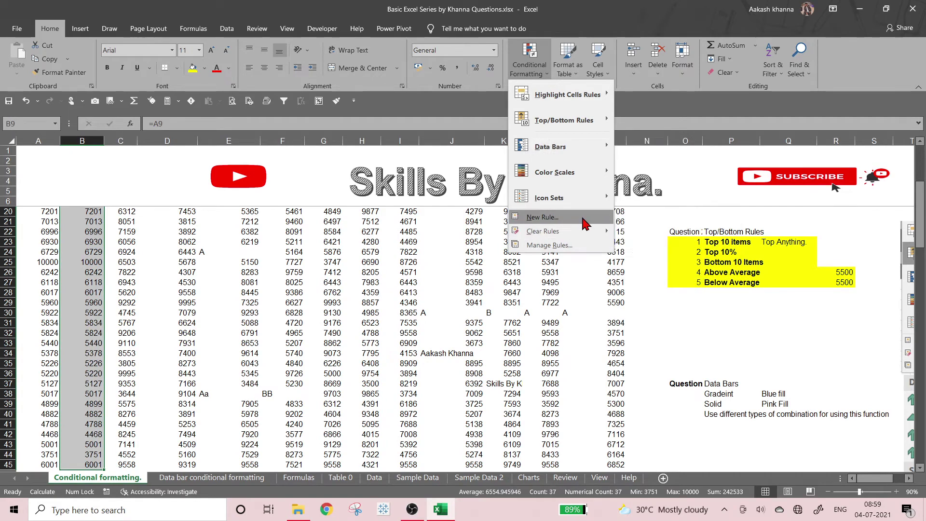
left_click(584, 221)
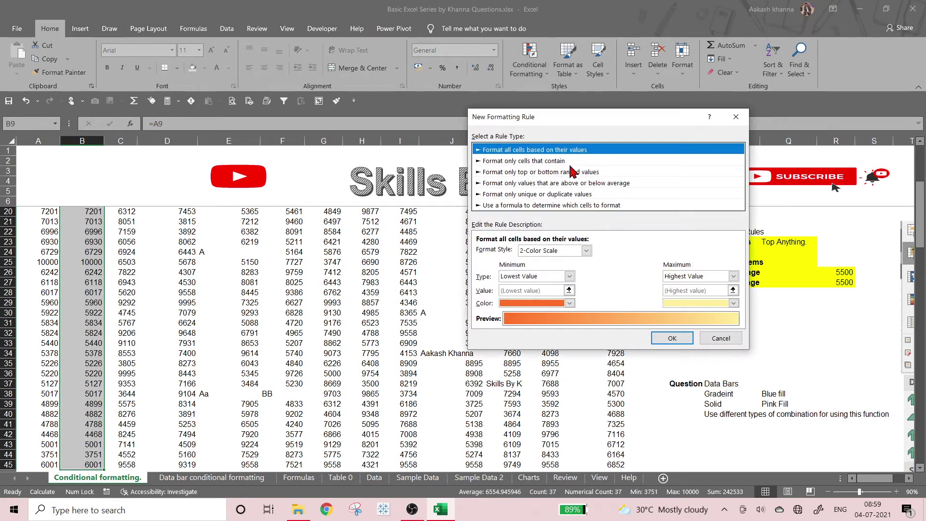
left_click(585, 252)
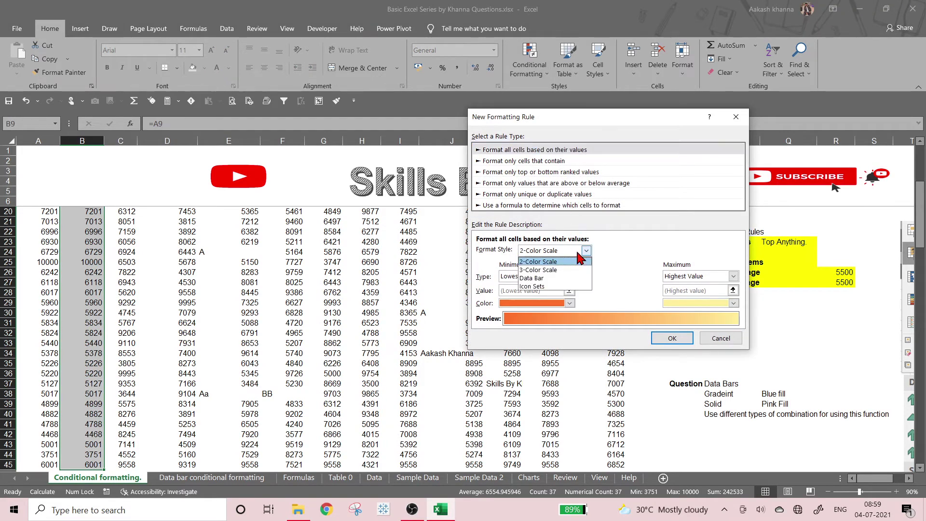
left_click(559, 279)
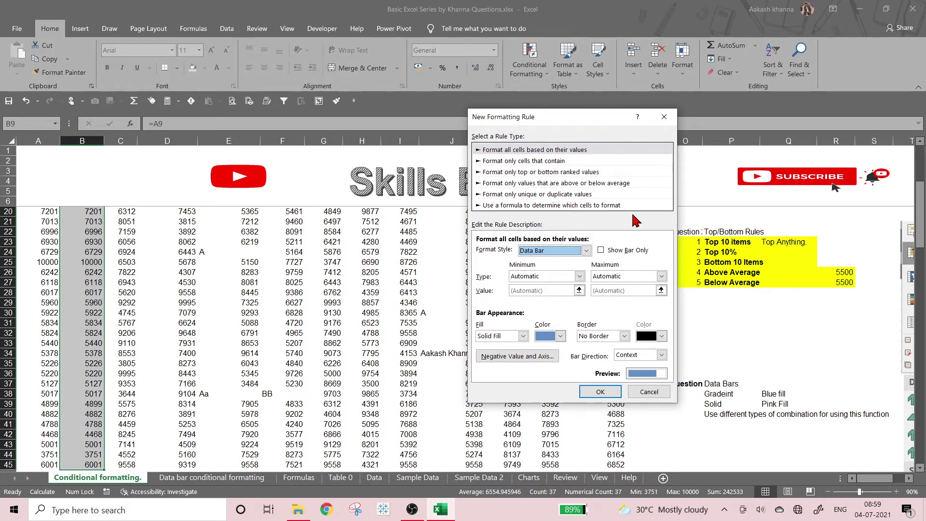
Set the data bar's minimum type to Lowest Value and its maximum type to Highest Value.
left_click(578, 276)
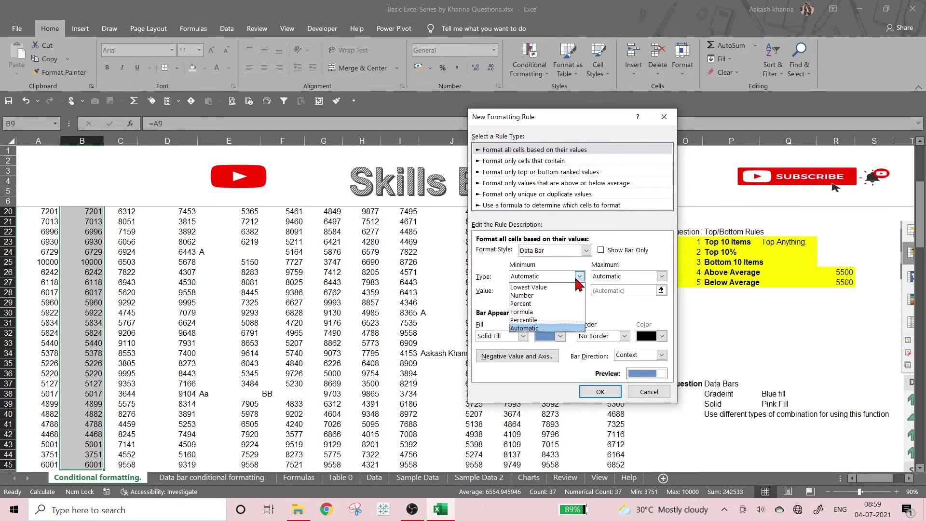
left_click(553, 288)
left_click(661, 276)
left_click(627, 288)
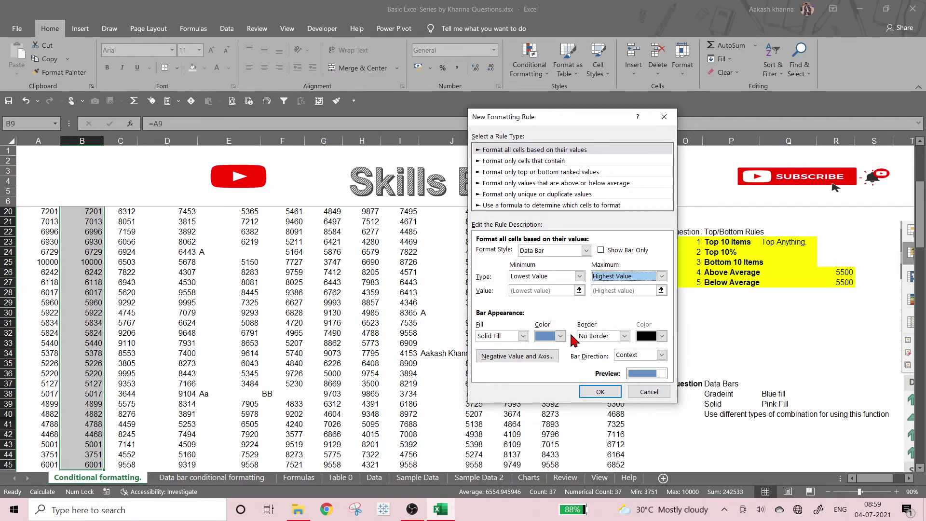
Compare solid and gradient fills for the data bars and choose Gradient Fill.
left_click(522, 336)
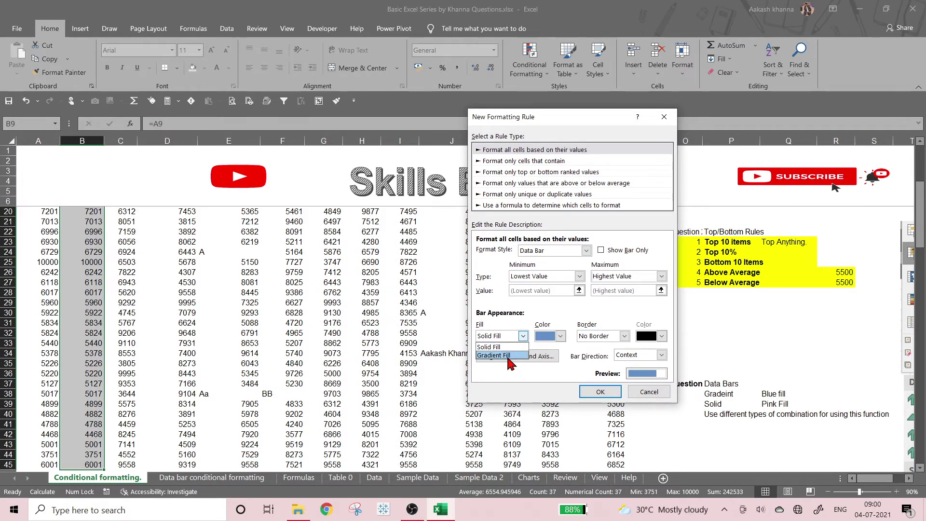
left_click(508, 356)
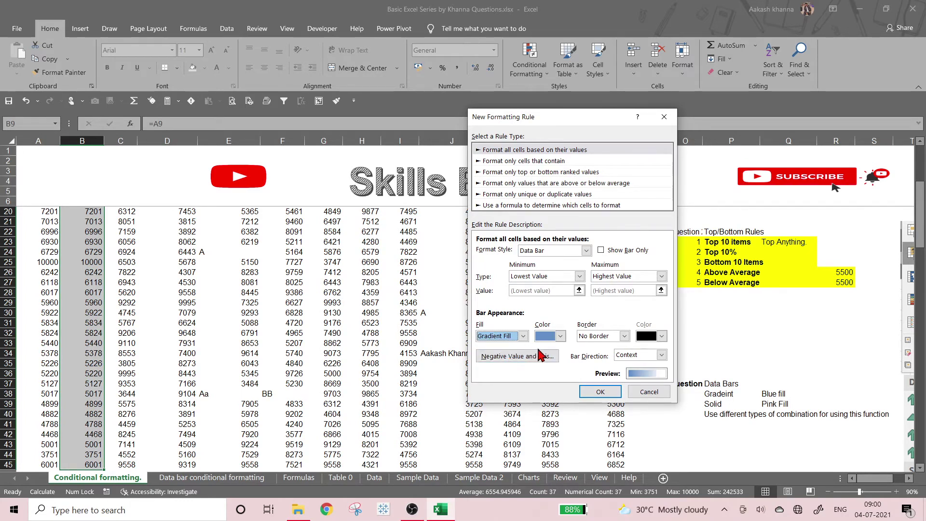
left_click(523, 336)
left_click(506, 348)
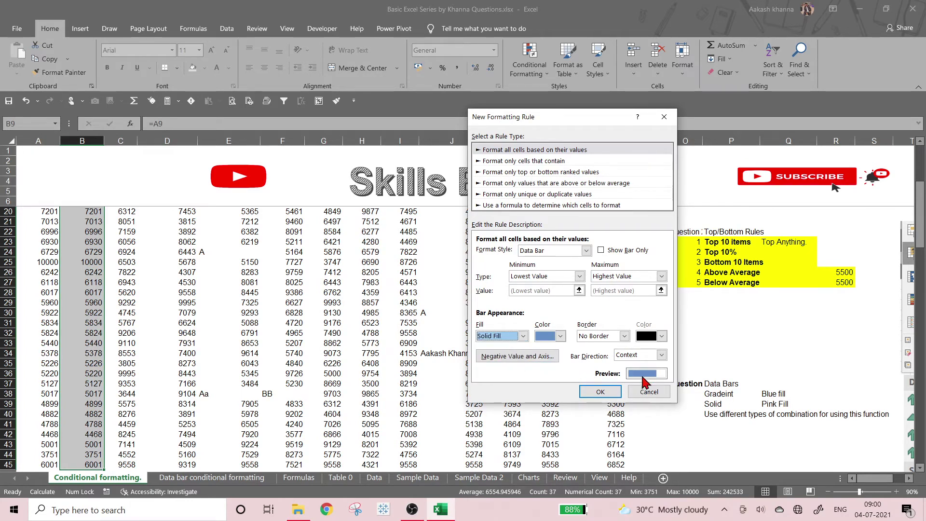
left_click(508, 337)
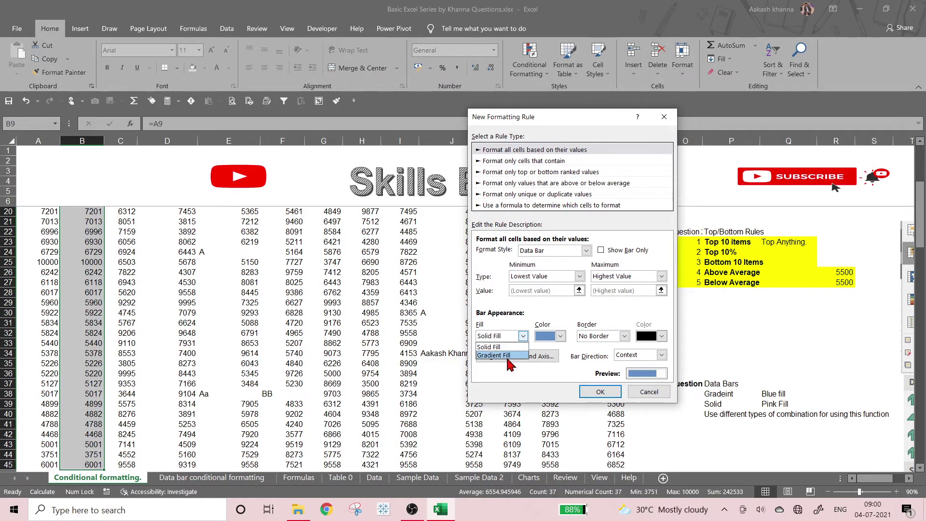
left_click(508, 356)
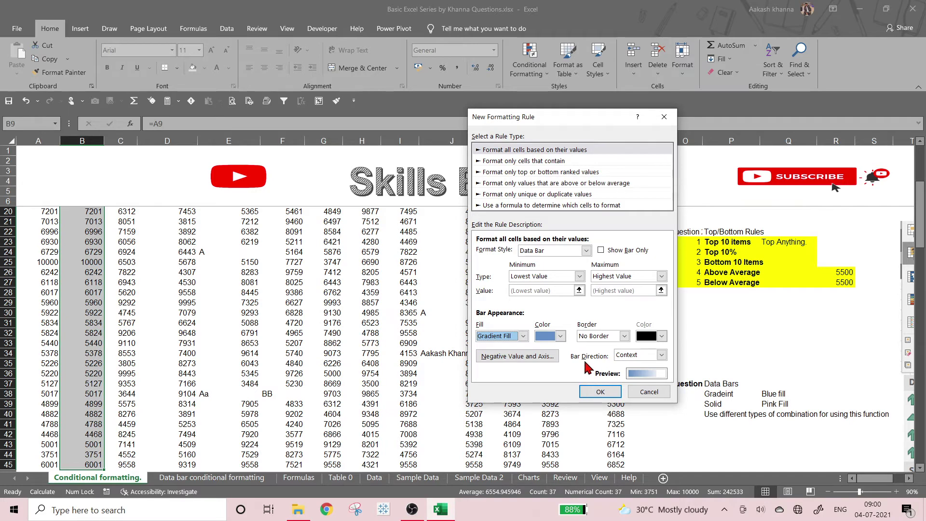
Try dark red and grey as bar colours and settle on a very dark grey theme colour.
left_click(559, 336)
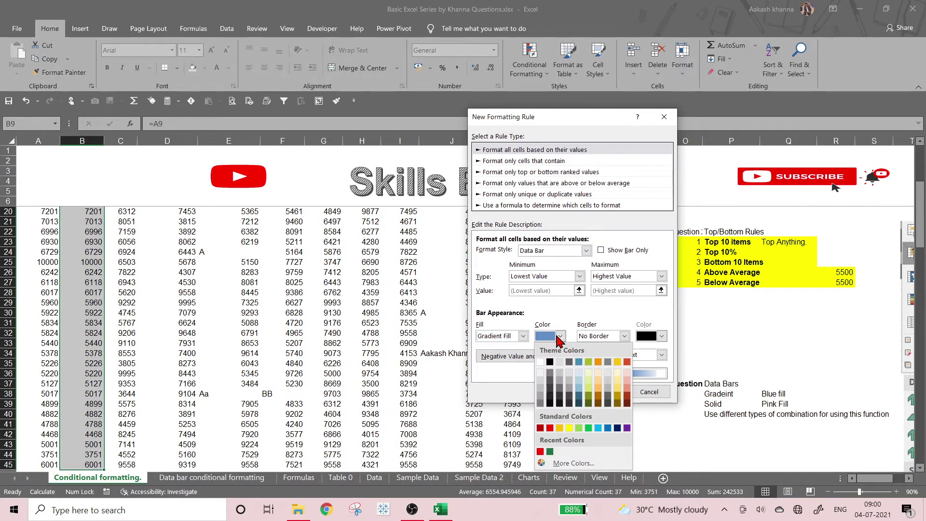
left_click(560, 337)
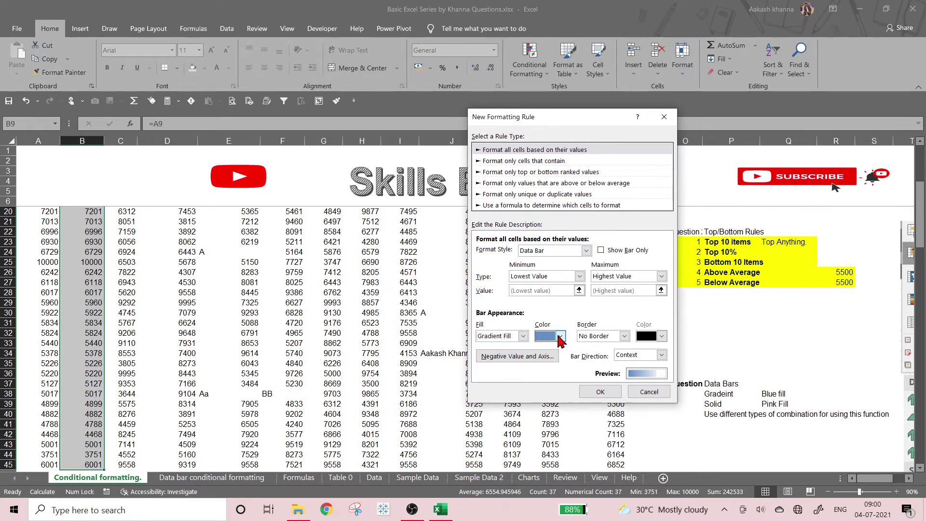
left_click(560, 338)
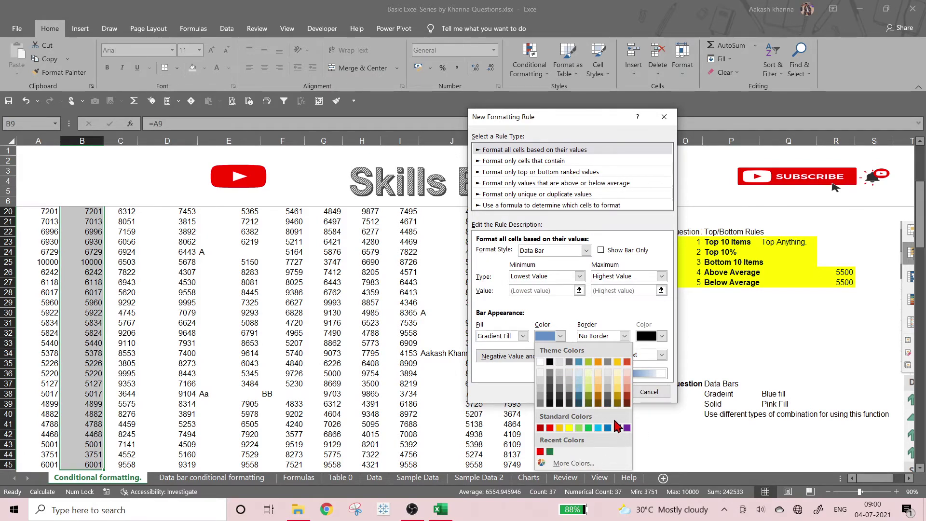
left_click(626, 395)
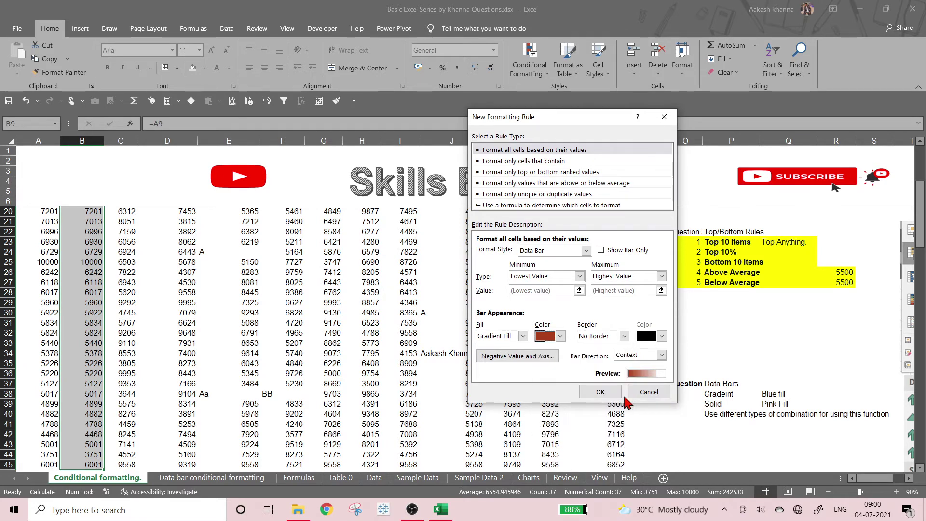
left_click(560, 336)
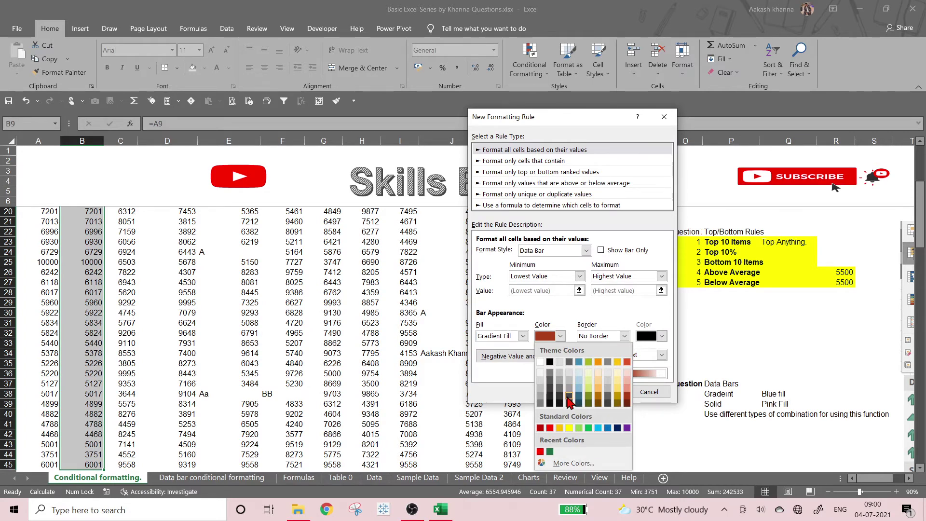
left_click(569, 389)
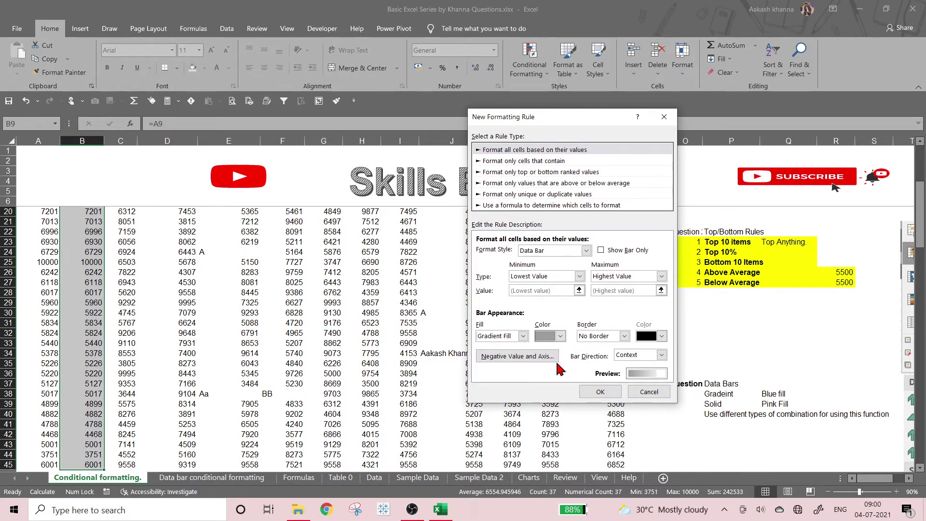
left_click(559, 337)
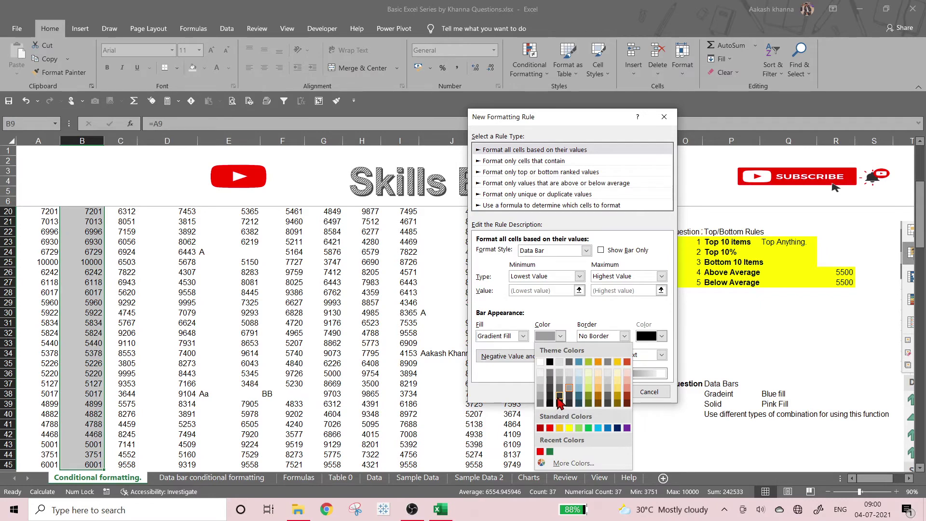
left_click(550, 403)
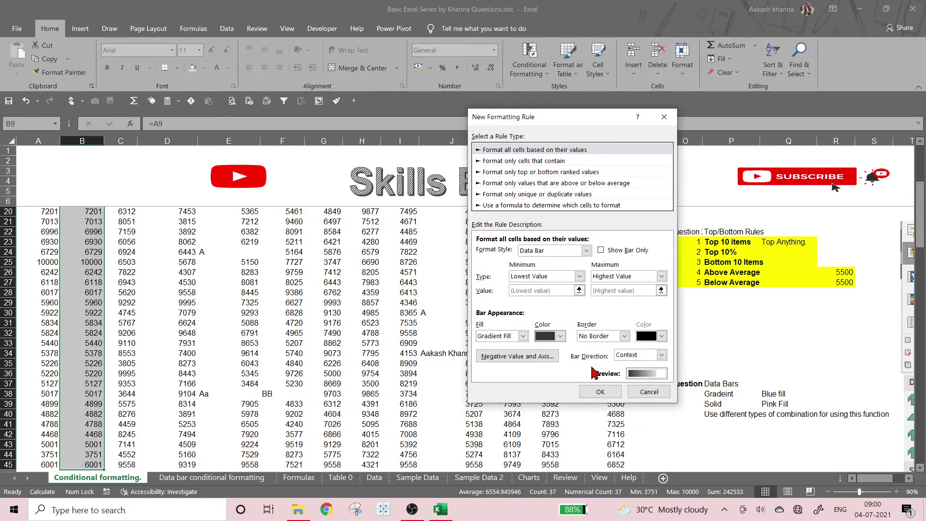
Try a solid border and the Show Bar Only option on the data bars.
left_click(603, 337)
left_click(603, 338)
left_click(603, 337)
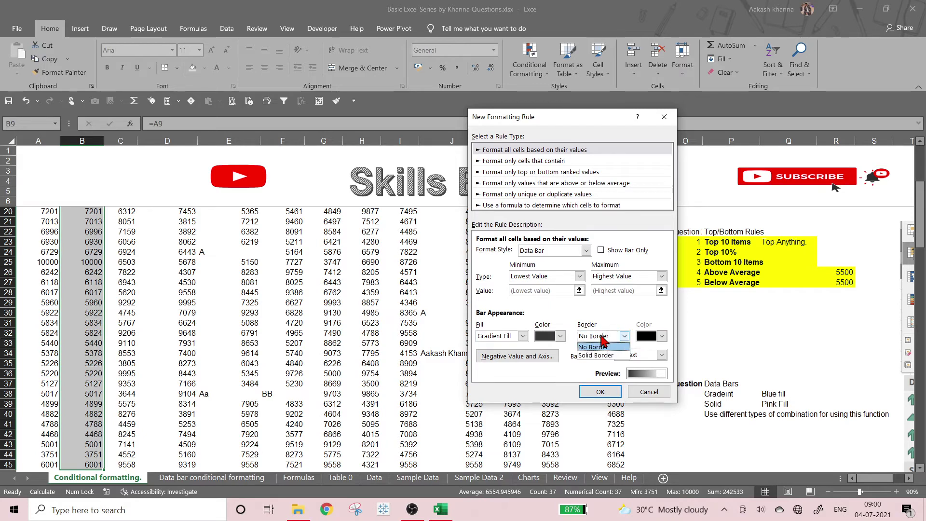
left_click(605, 356)
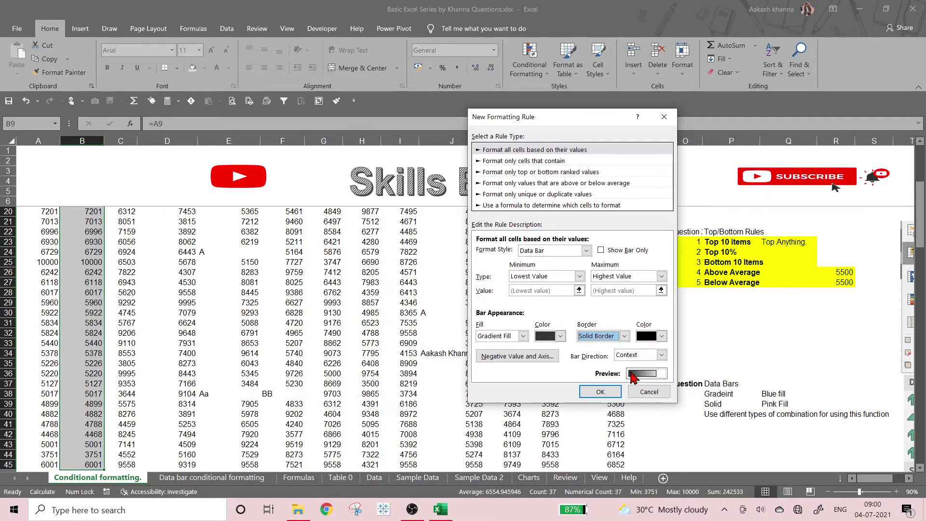
left_click(620, 339)
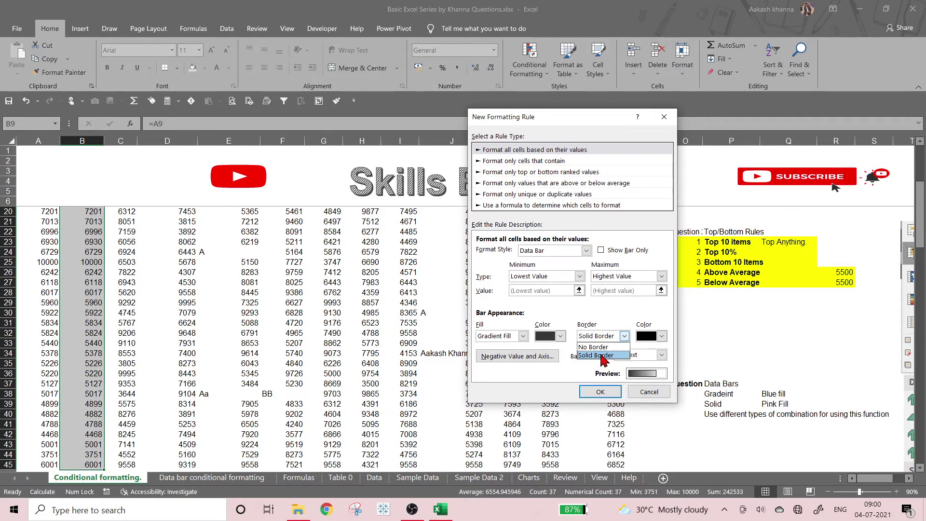
left_click(605, 348)
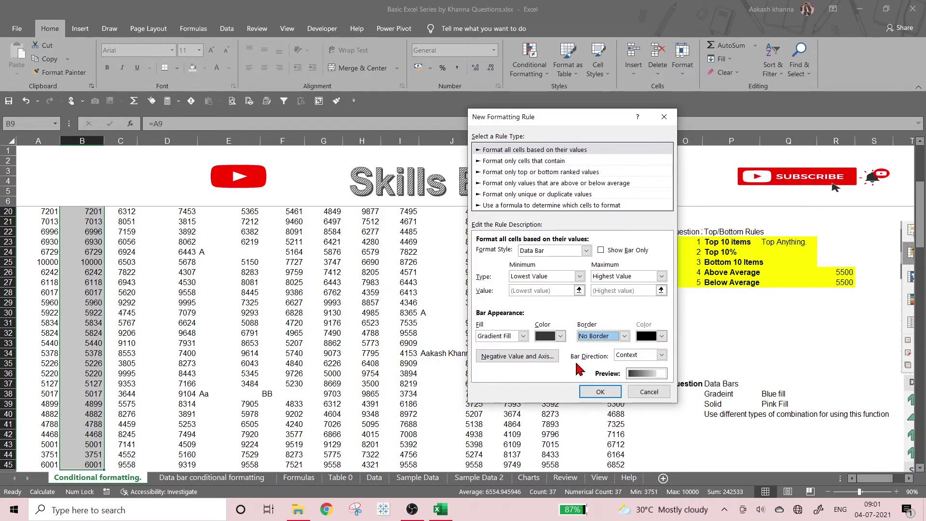
left_click(607, 339)
left_click(608, 339)
left_click(602, 250)
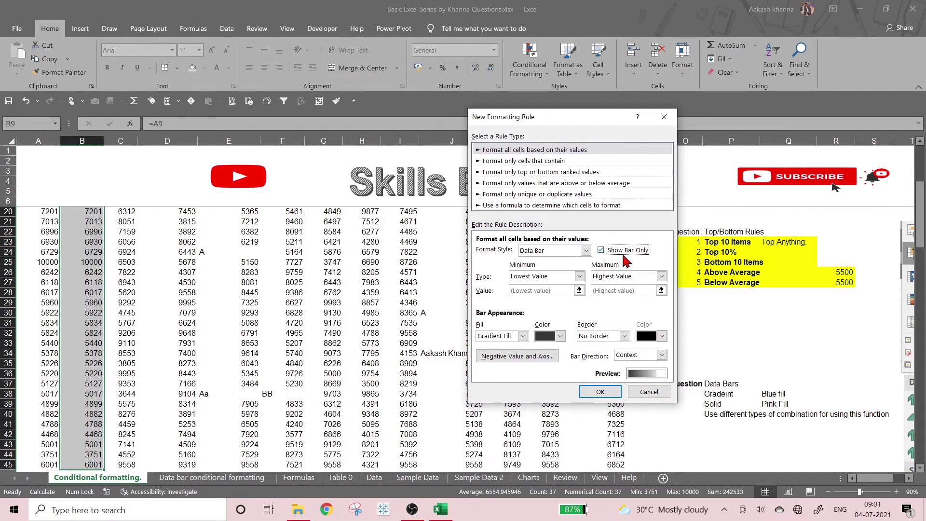
left_click(601, 251)
Keep Data Bar as the format style and apply the rule to the January copy in B9:B45.
left_click(585, 250)
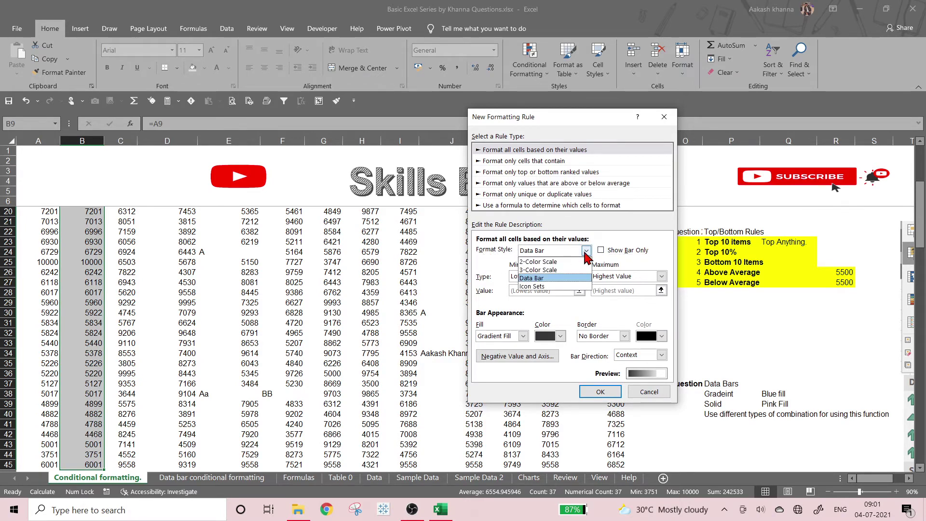
left_click(571, 278)
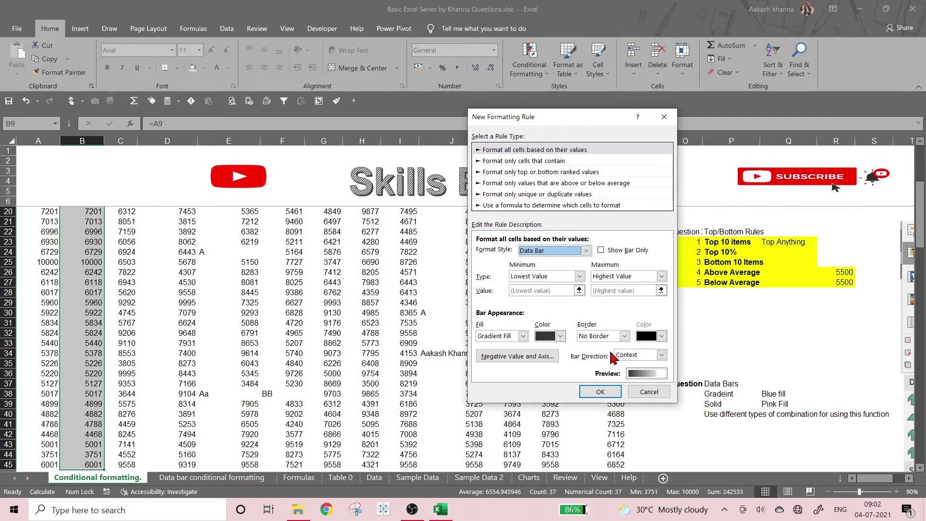
left_click(593, 394)
Examine how the gradient bar lengths in column B compare with the cell values down to row 45.
scroll(71, 429, "up", 4)
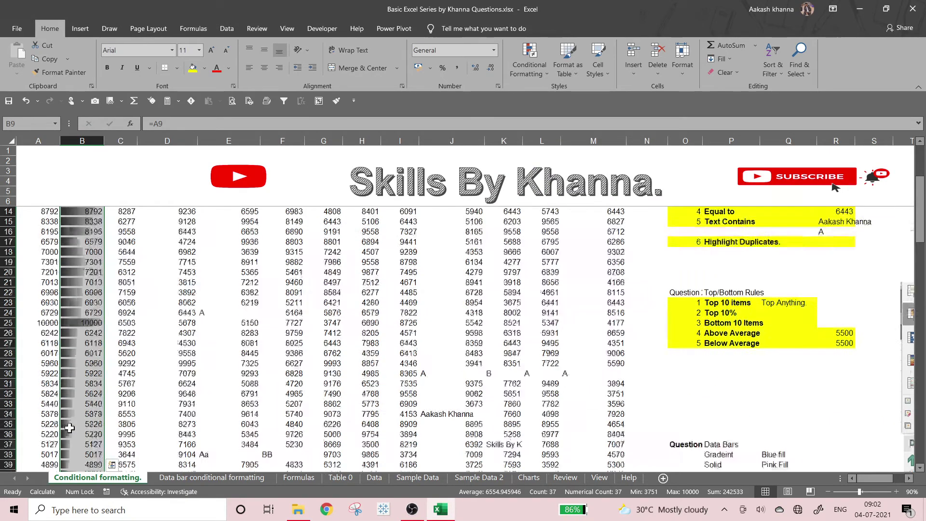
left_click(82, 221)
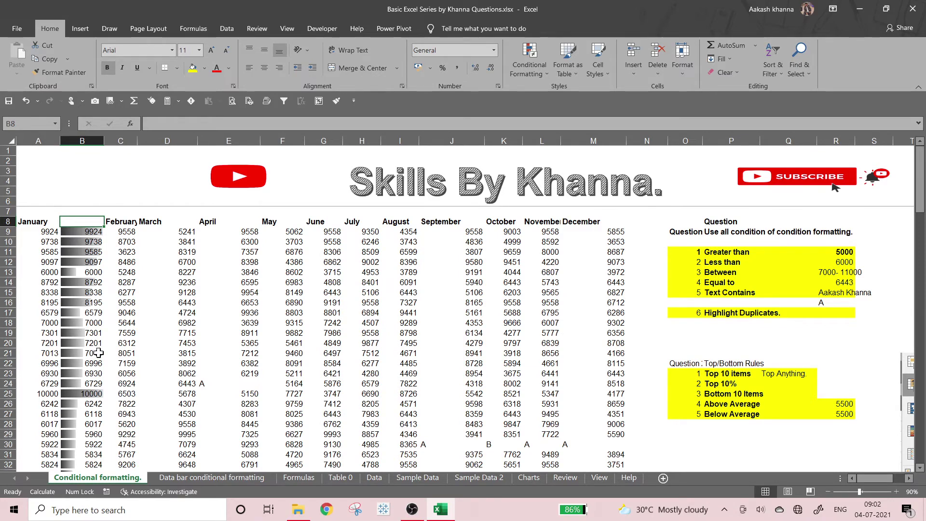
left_click(67, 236)
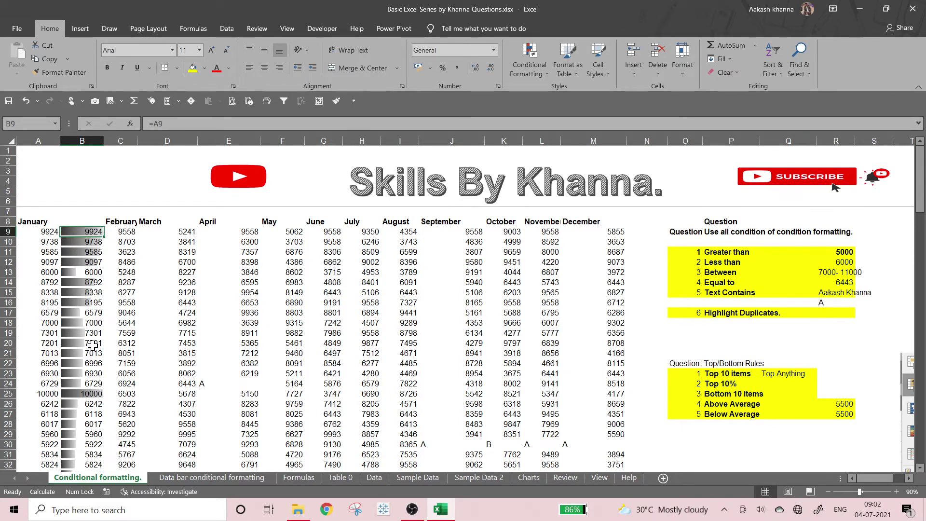
left_click(99, 394)
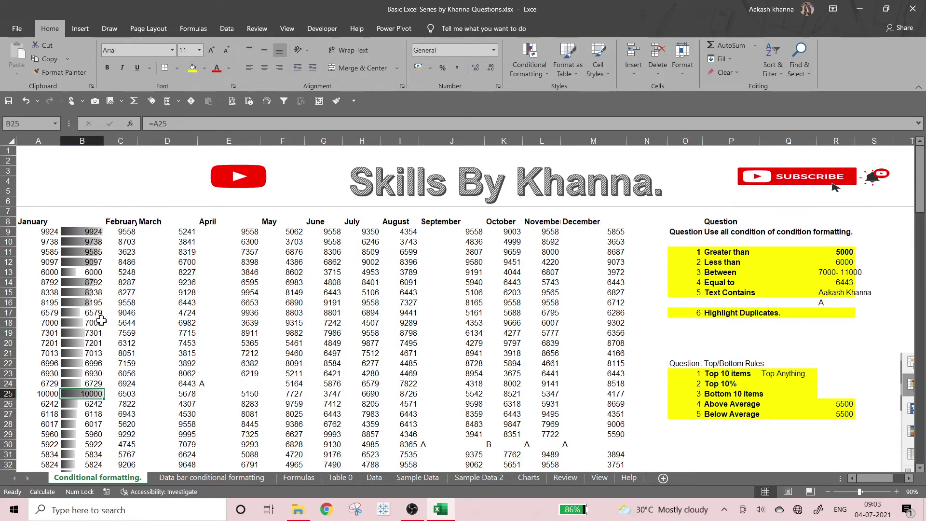
scroll(98, 338, "down", 3)
scroll(102, 349, "down", 3)
scroll(93, 370, "up", 2)
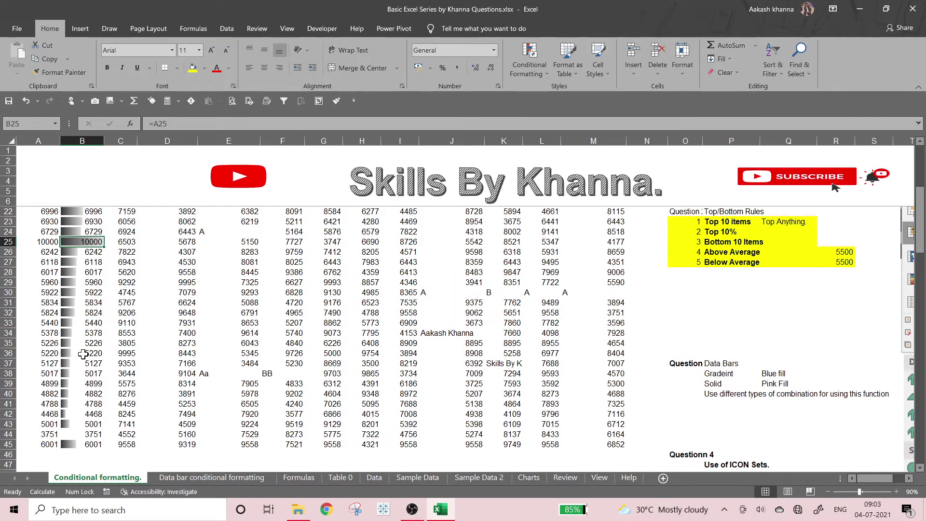
Enter the header Result in B8 above the copied January values.
scroll(82, 446, "up", 5)
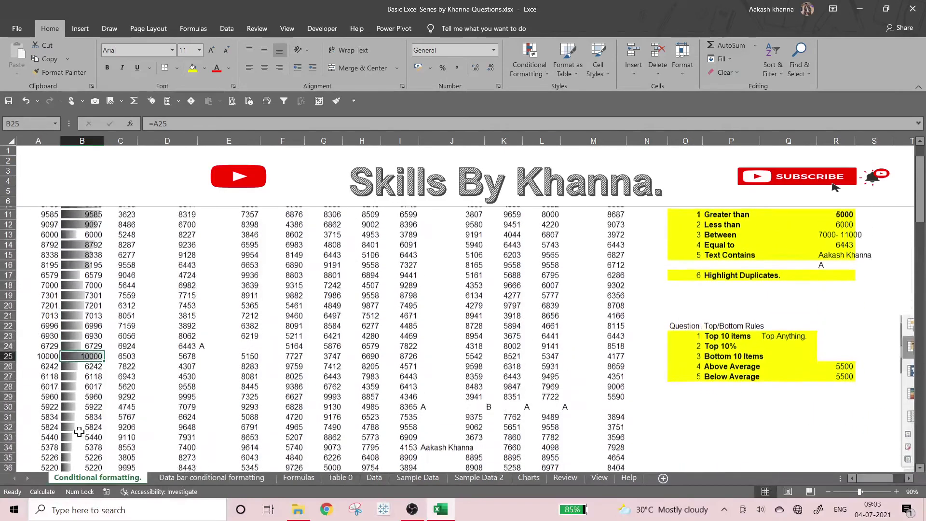
left_click(77, 228)
left_click(77, 223)
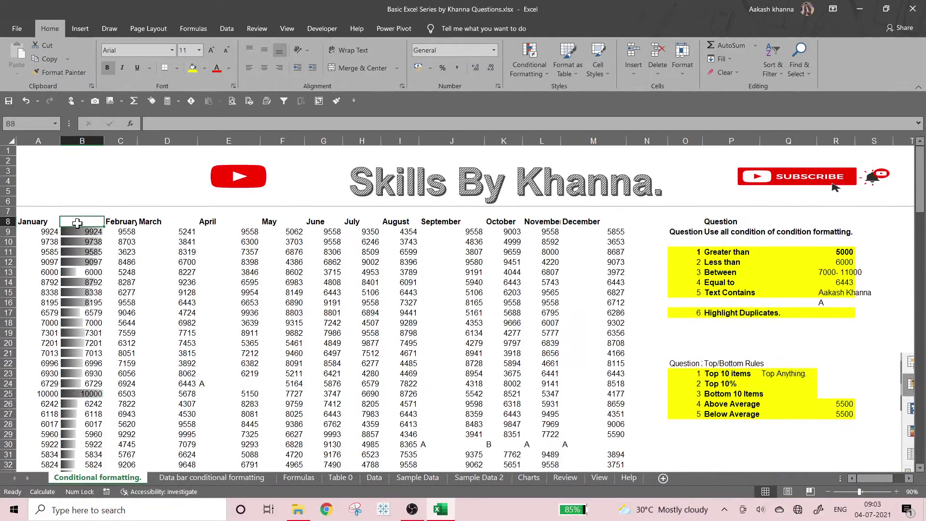
type("Res")
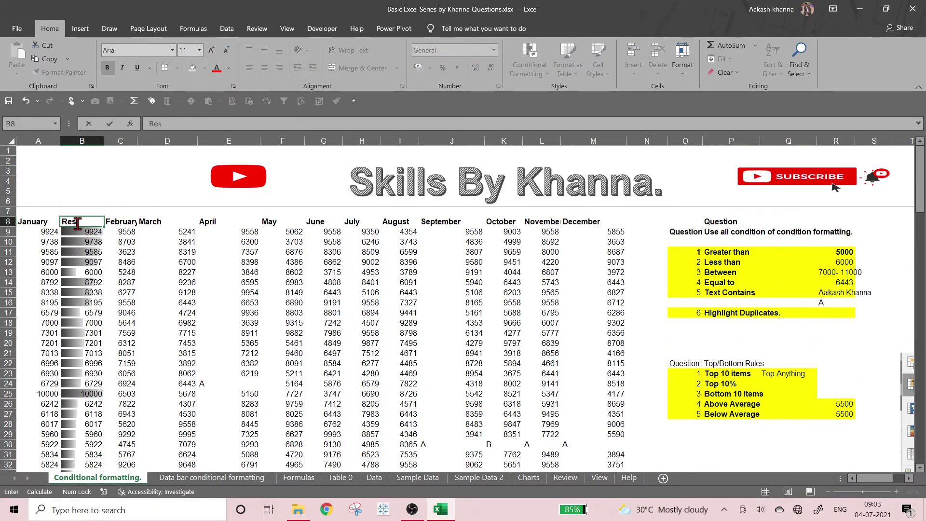
type("ult")
key("Left")
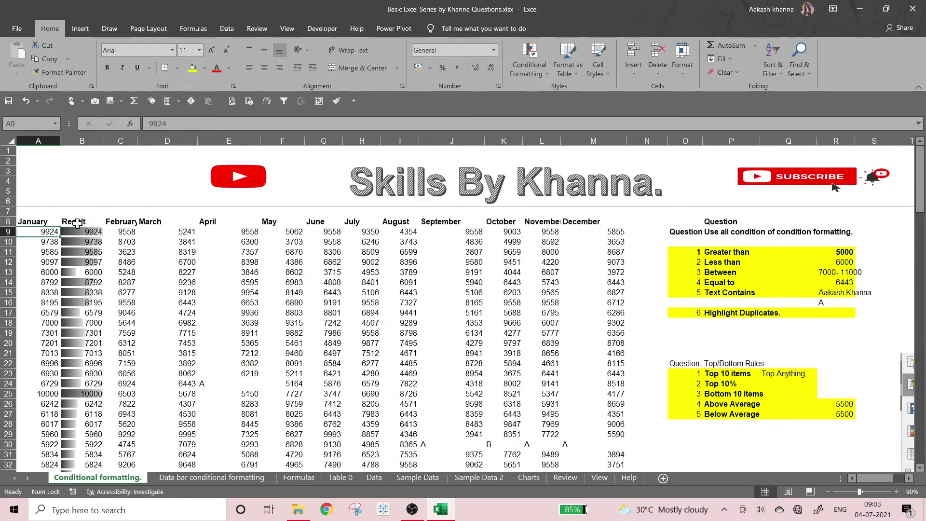
Add filters to the header row of the monthly data, from January through December.
key("ctrl+shift+Right")
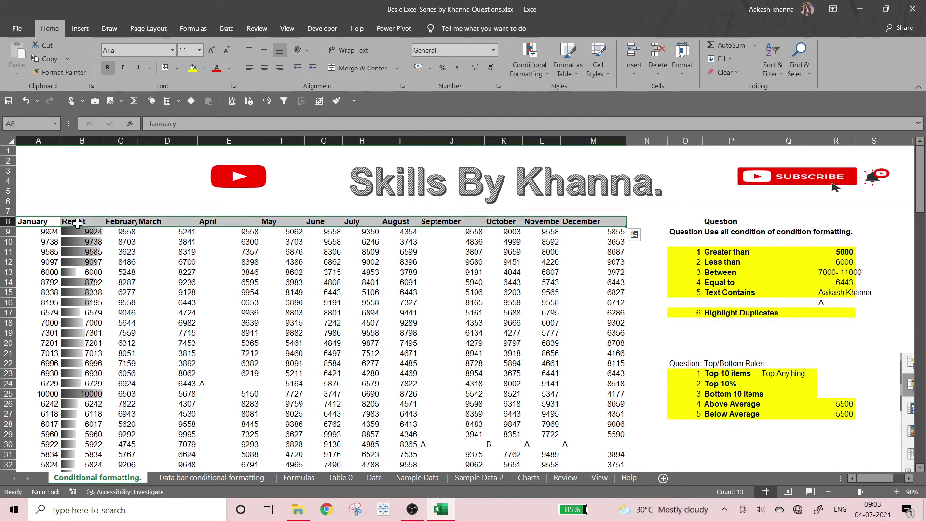
key("ctrl+shift+l")
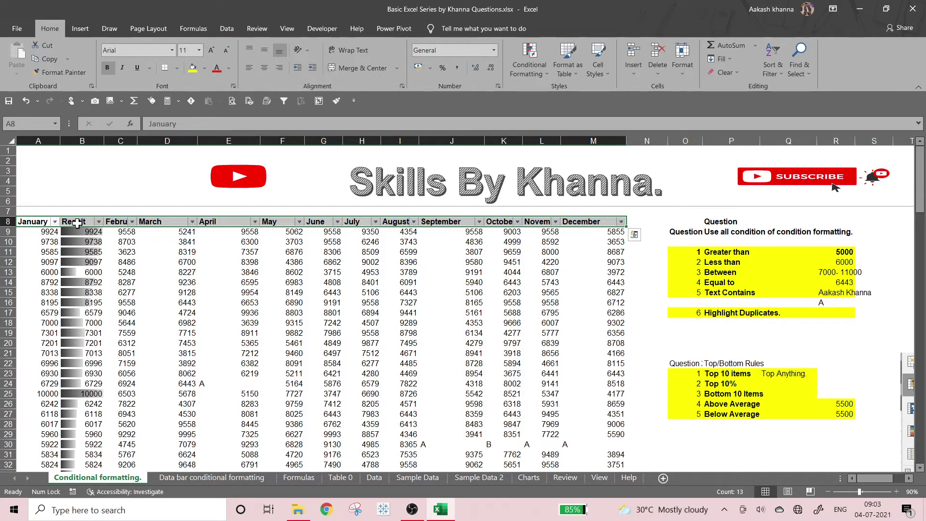
key("Down")
key("Up")
key("Down")
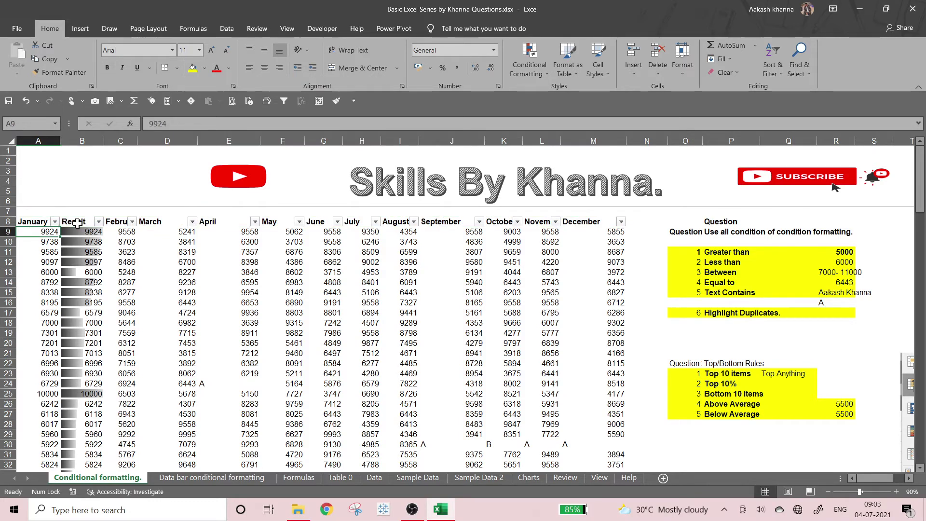
left_click(77, 222)
key("alt+Down")
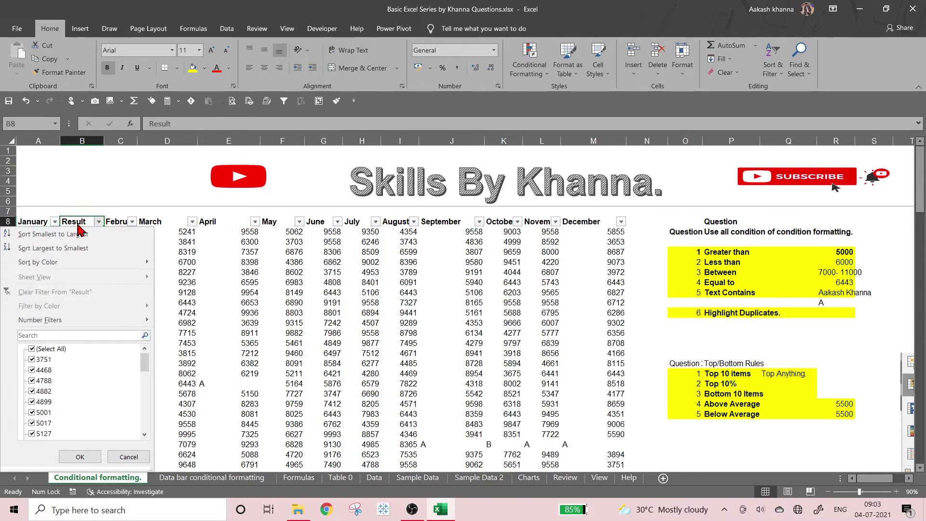
key("Down")
key("Down")
key("Down")
key("Down")
key("space")
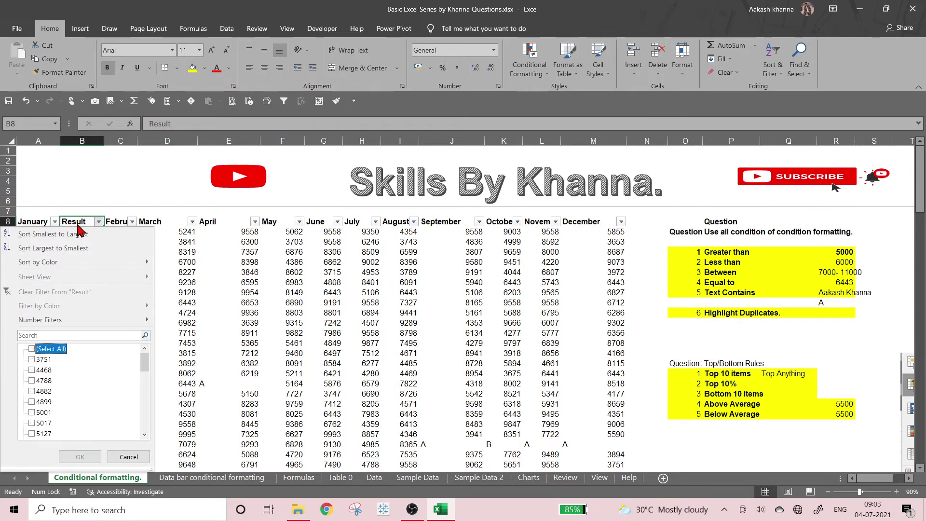
left_click_drag(144, 366, 141, 446)
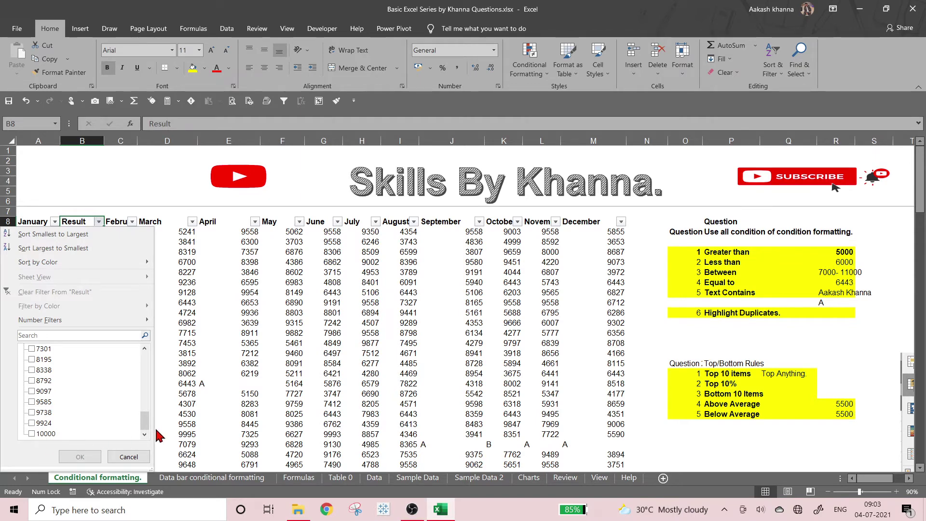
left_click_drag(145, 426, 152, 404)
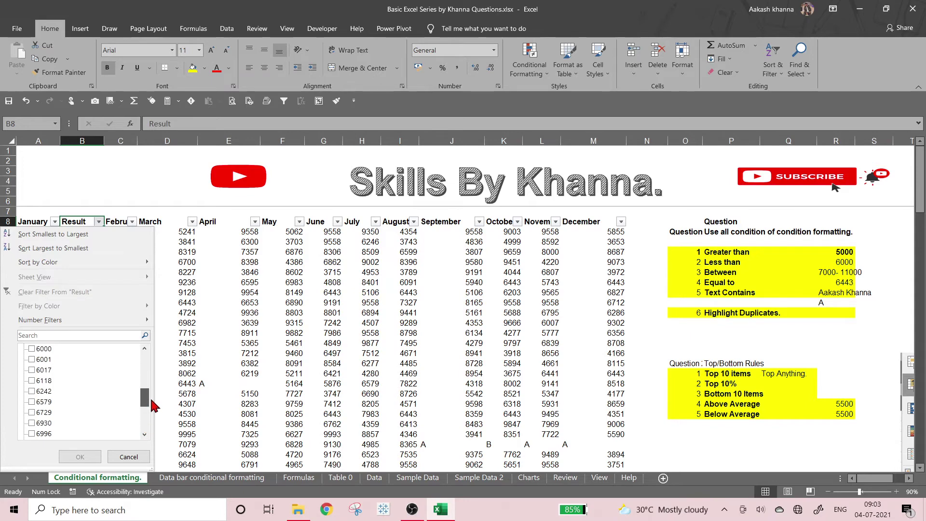
left_click(129, 456)
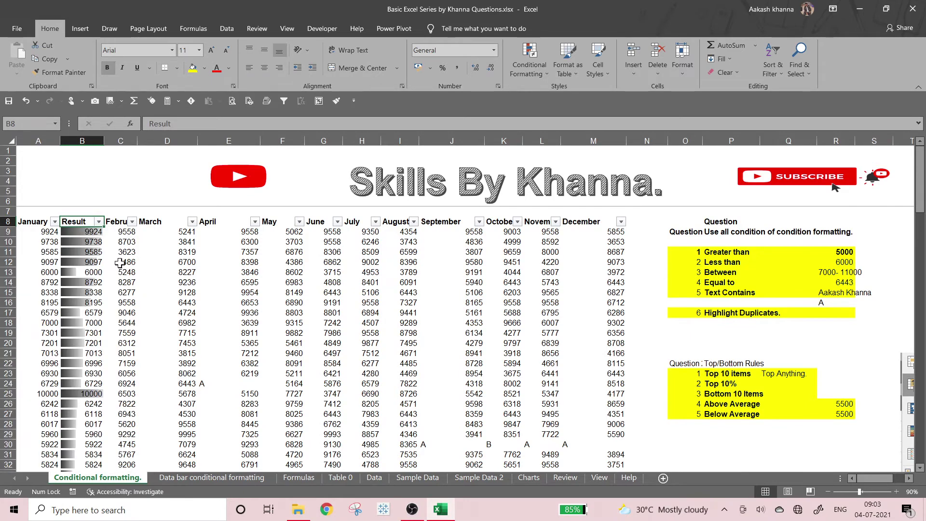
Filter the Result column with an "is less than" number condition and check the data bars of the smallest values.
left_click(98, 221)
mouse_move(94, 320)
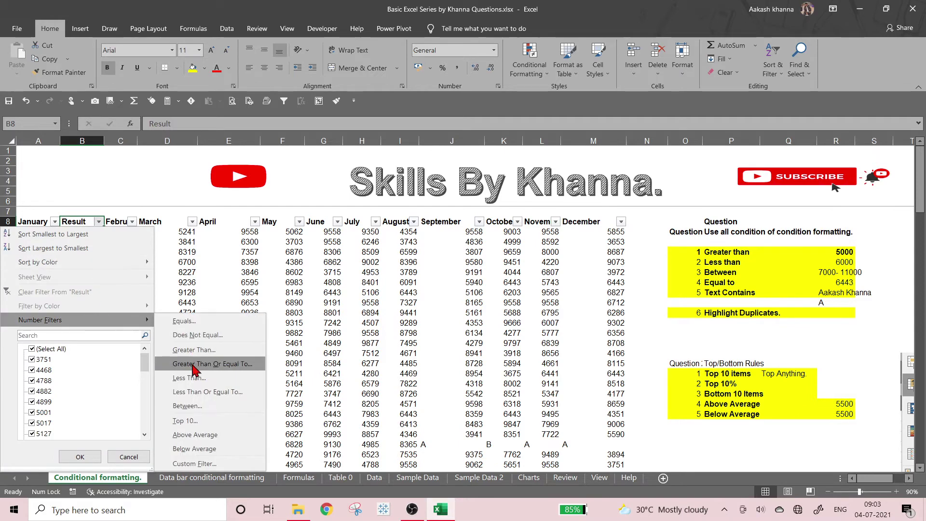
left_click(197, 382)
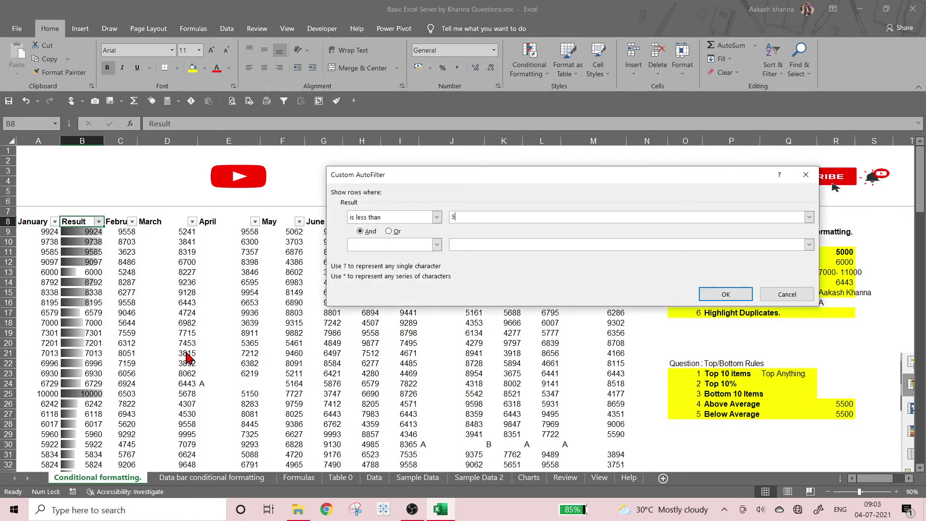
key("Return")
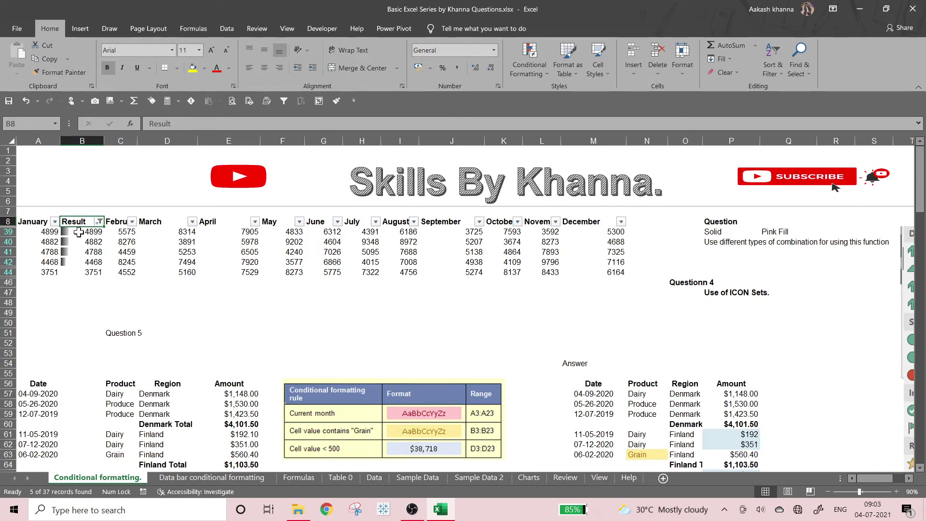
left_click_drag(73, 234, 72, 265)
left_click(73, 273)
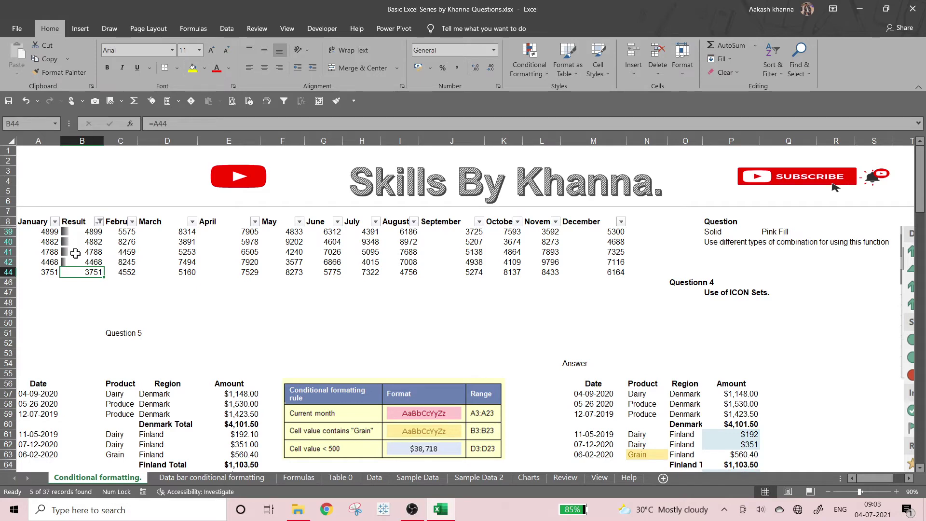
Clear the filter from the Result column and look over the data bars of the full list.
left_click(99, 222)
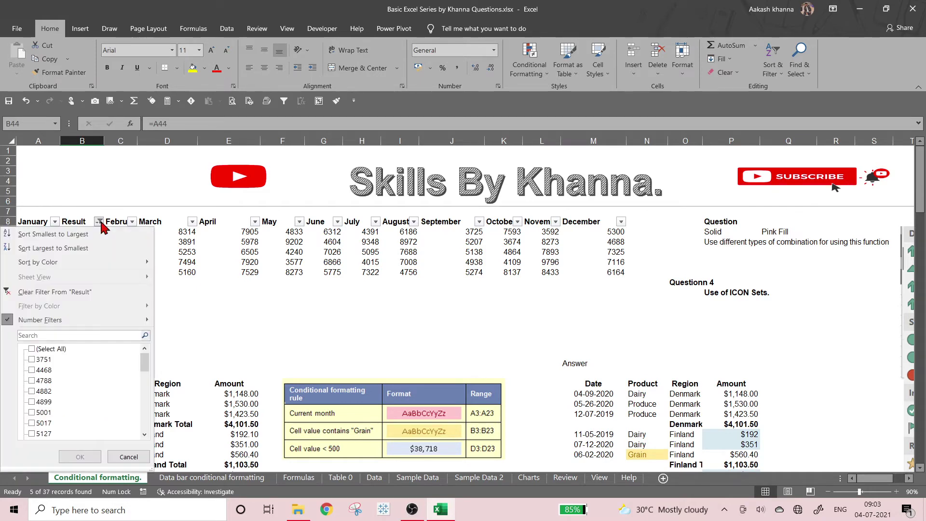
left_click(128, 447)
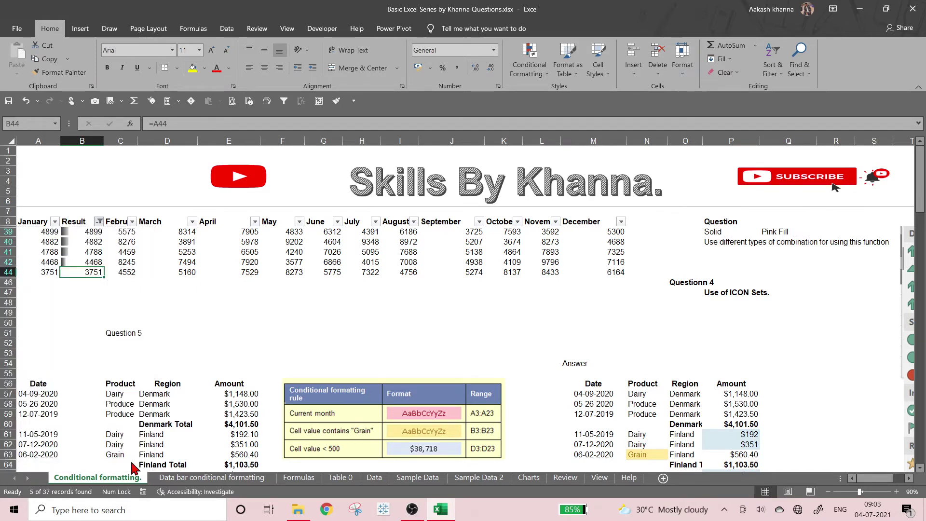
left_click(101, 223)
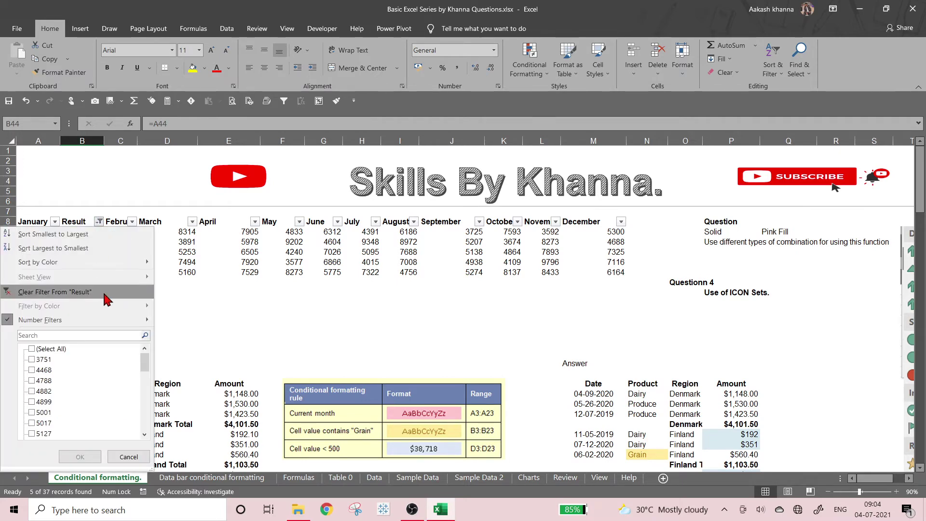
left_click(104, 292)
left_click_drag(97, 242, 90, 404)
scroll(85, 376, "down", 4)
scroll(83, 373, "up", 4)
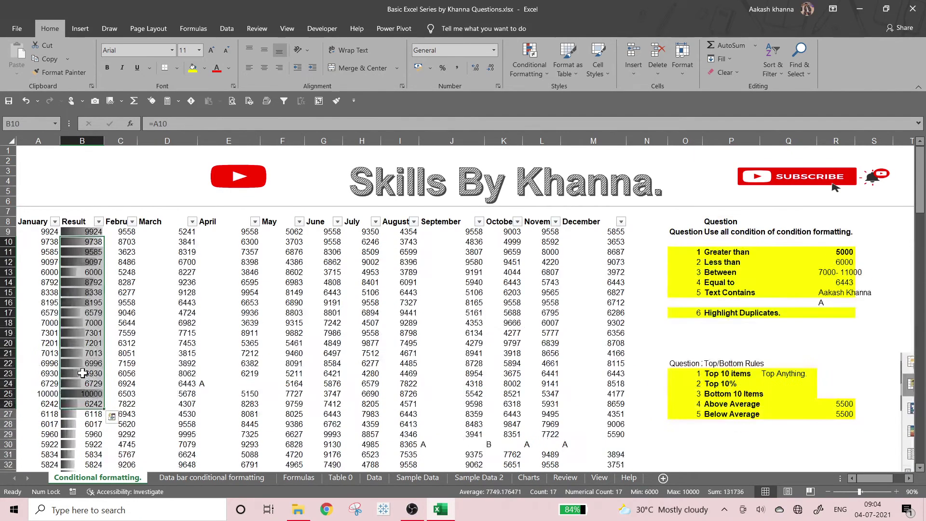
Edit the Data Bar rule on B9:B45 to use Show Bar Only and apply it to the Result column.
left_click(99, 232)
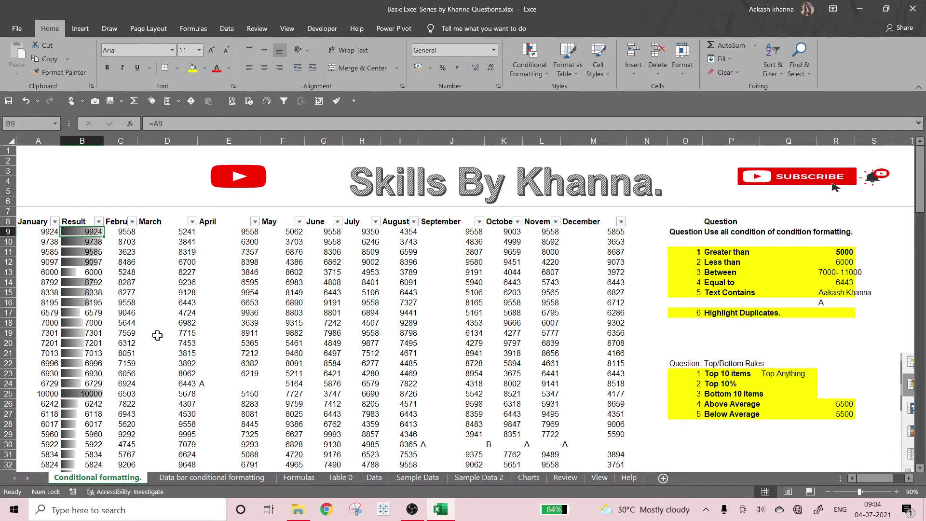
key("ctrl+shift+Down")
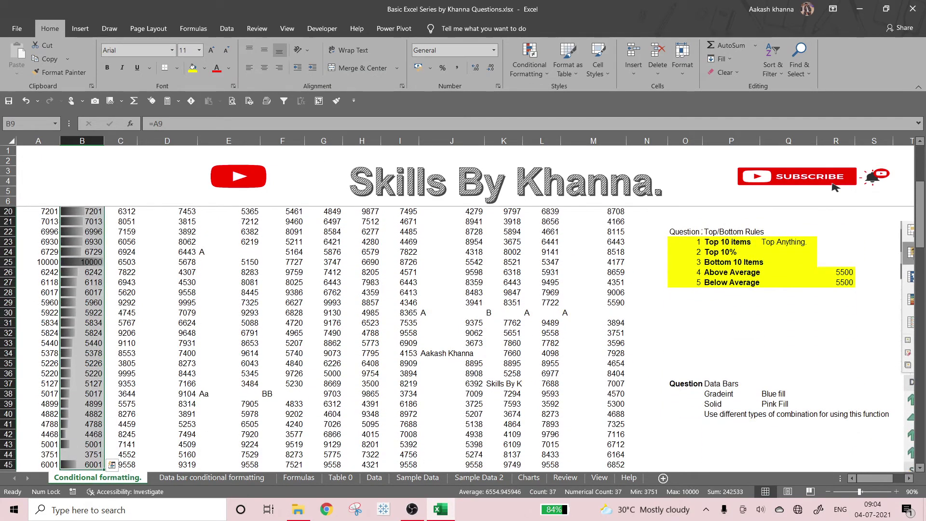
left_click(511, 78)
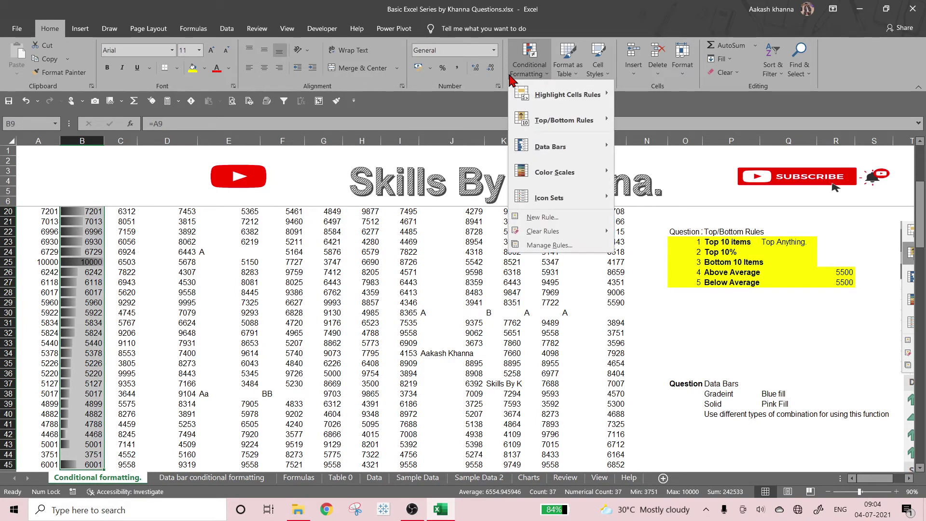
left_click(553, 252)
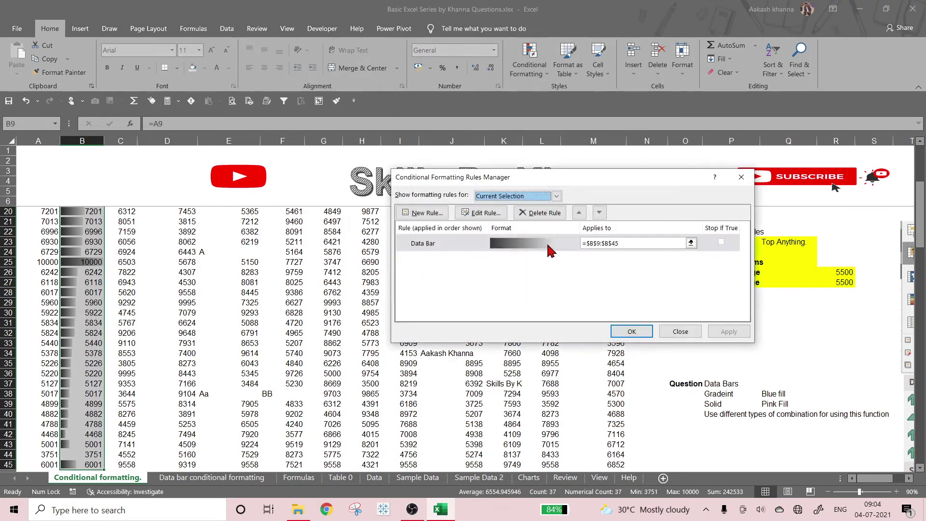
left_click(488, 245)
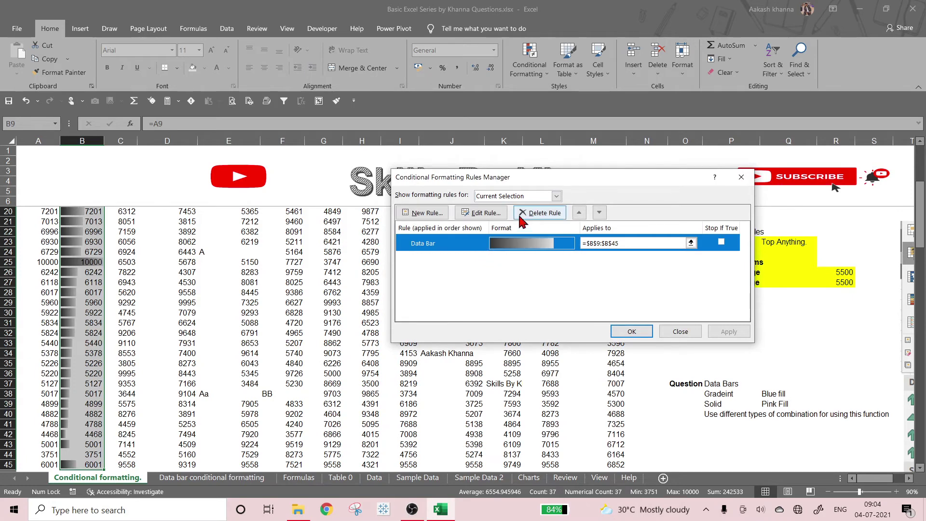
left_click(477, 213)
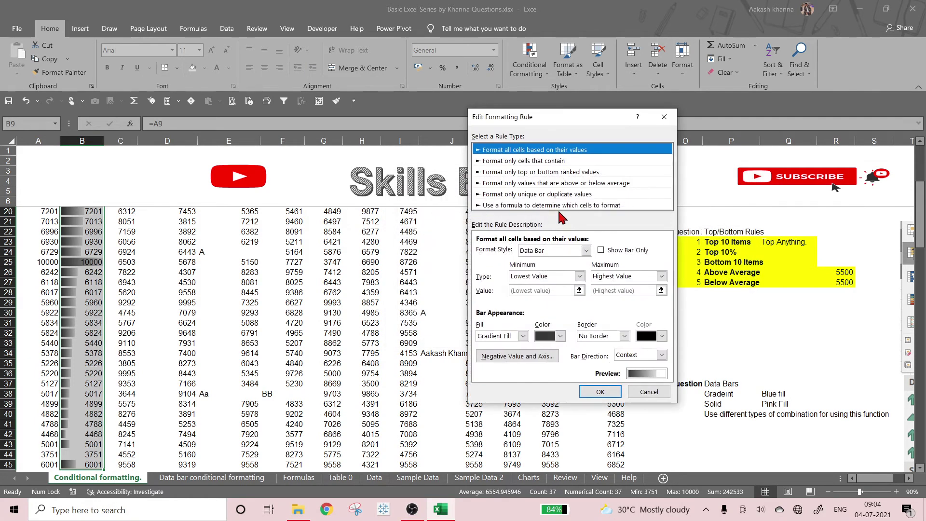
left_click(603, 250)
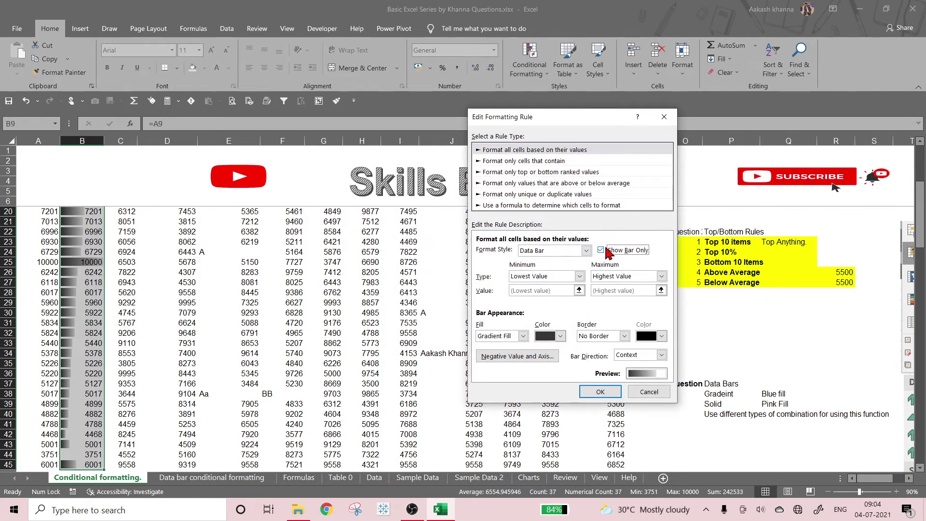
left_click(600, 391)
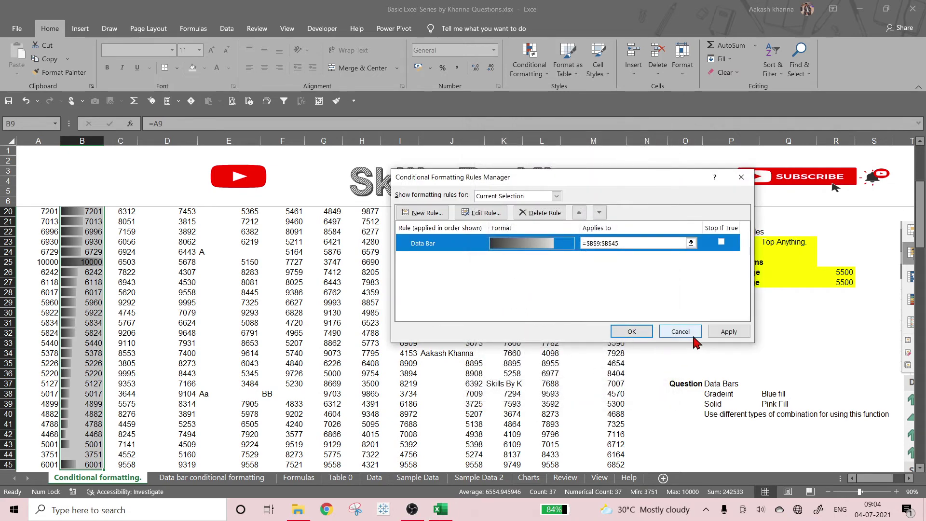
left_click(715, 334)
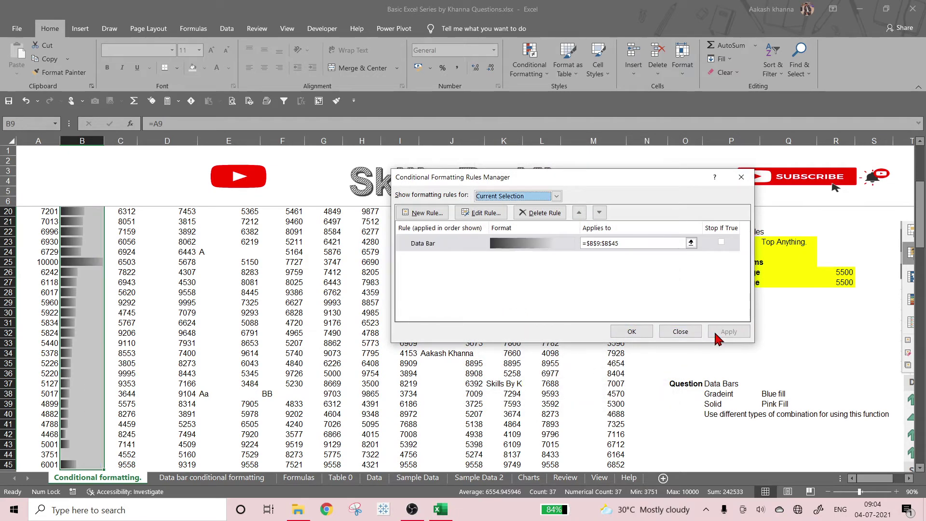
left_click(637, 333)
scroll(172, 346, "up", 4)
left_click(123, 353)
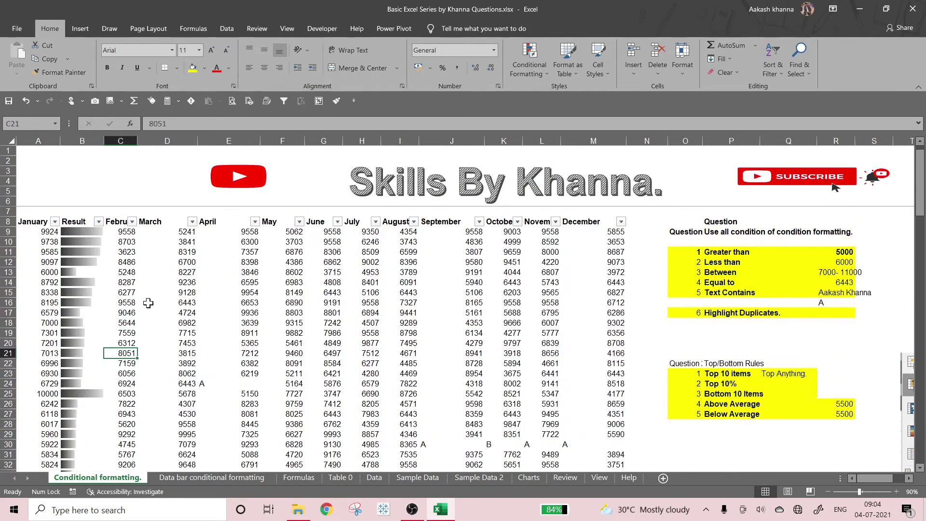
Open the Data Bar rule on B9:B45 of the Result column for editing and change its fill to Solid Fill.
scroll(88, 337, "down", 3)
left_click(96, 301)
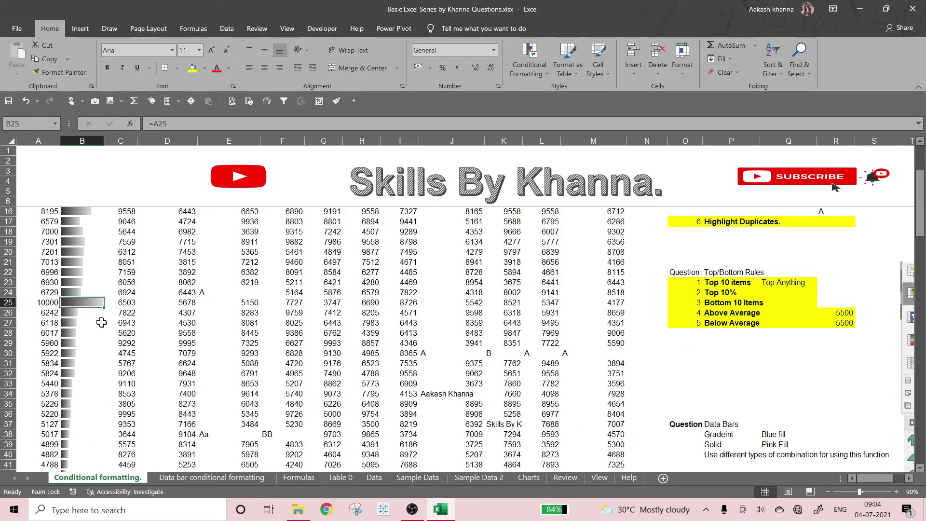
scroll(94, 273, "up", 3)
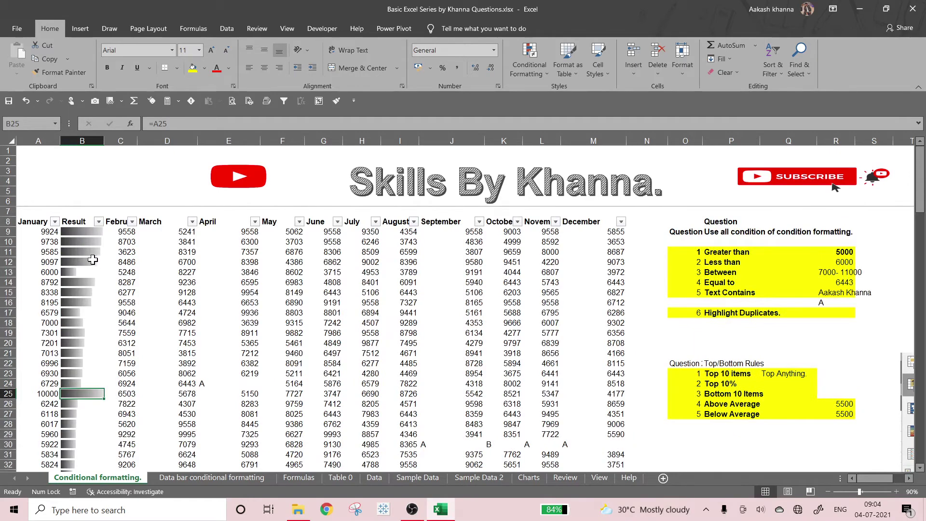
left_click(79, 231)
key("ctrl+shift+Down")
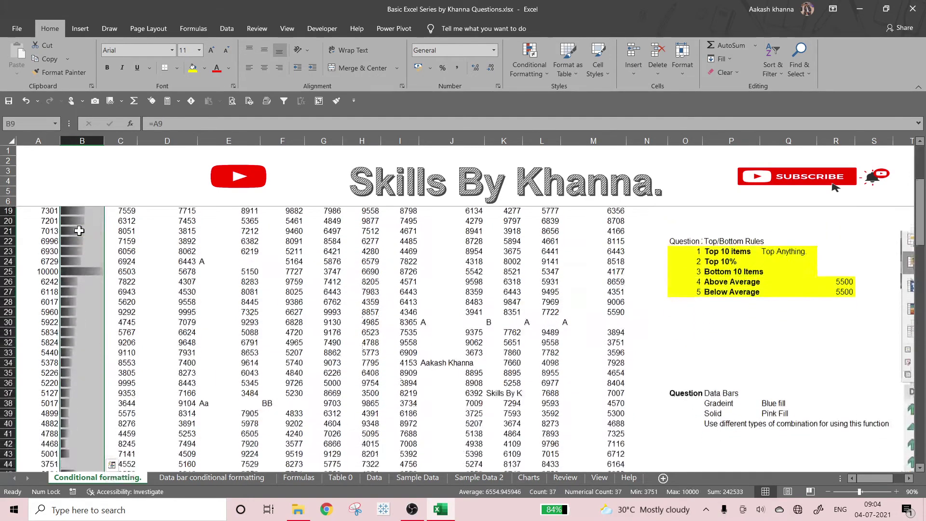
left_click(526, 73)
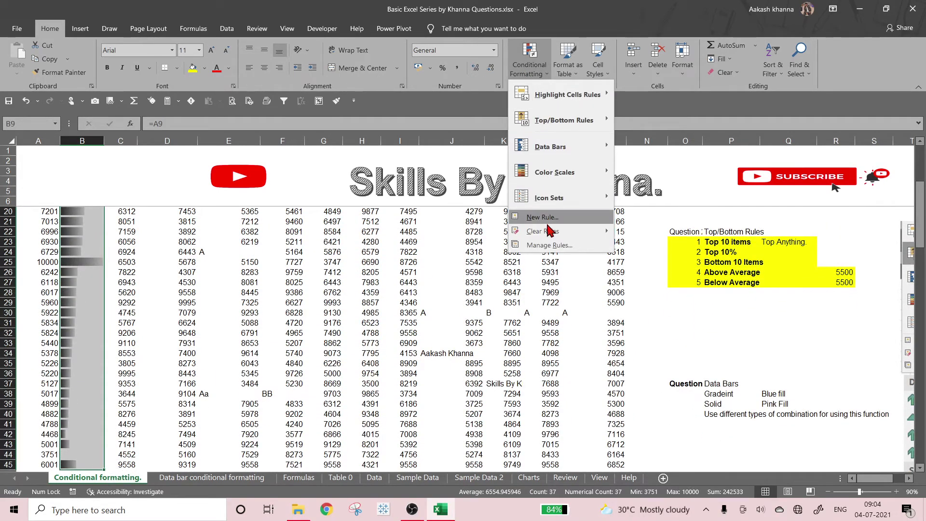
left_click(549, 245)
left_click(494, 244)
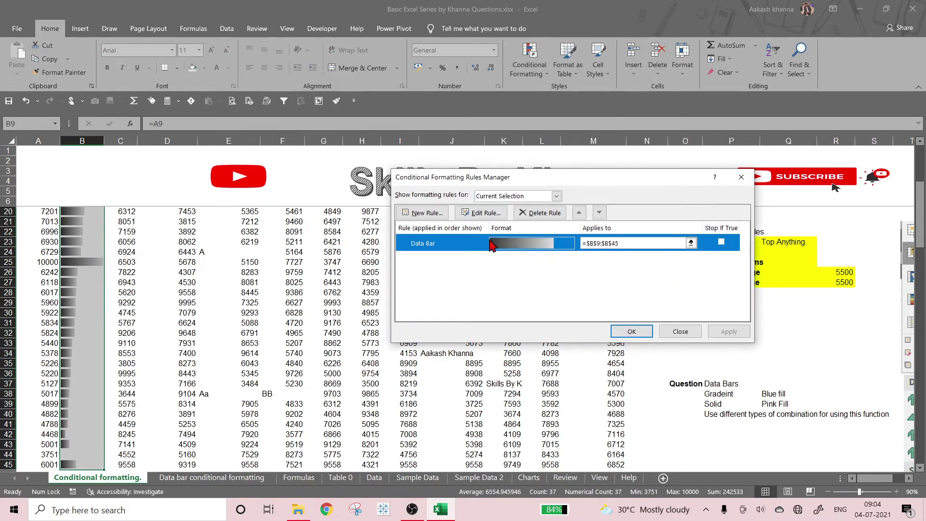
left_click(481, 213)
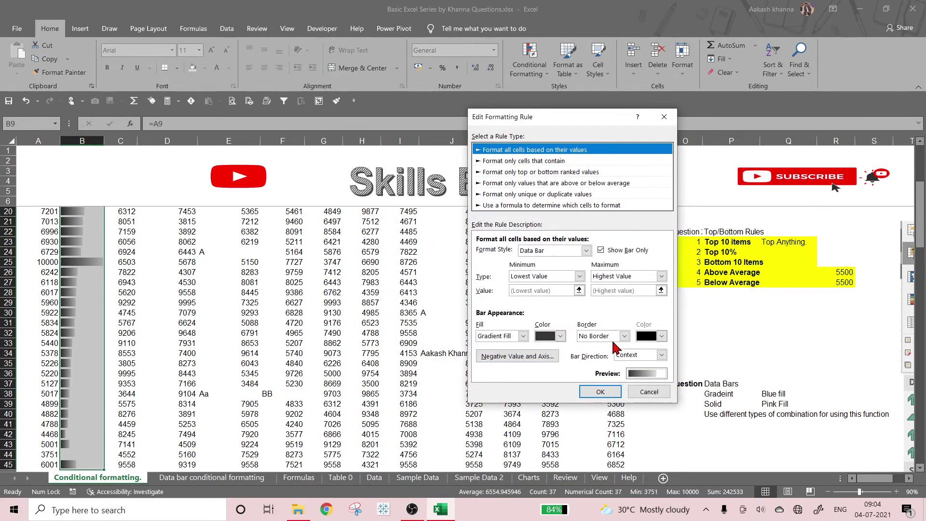
left_click(523, 336)
left_click(501, 348)
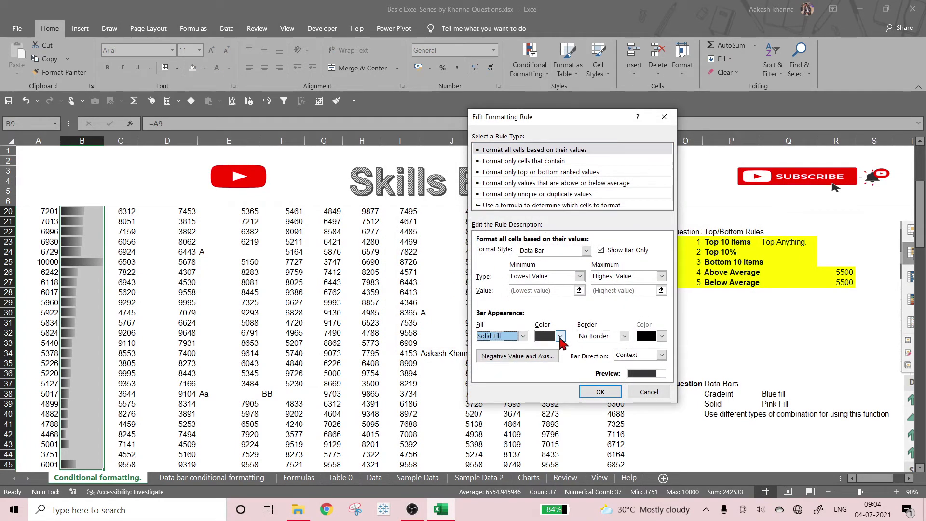
Set the Data Bar color to red and apply the edited rule to the Result column.
left_click(560, 336)
left_click(552, 429)
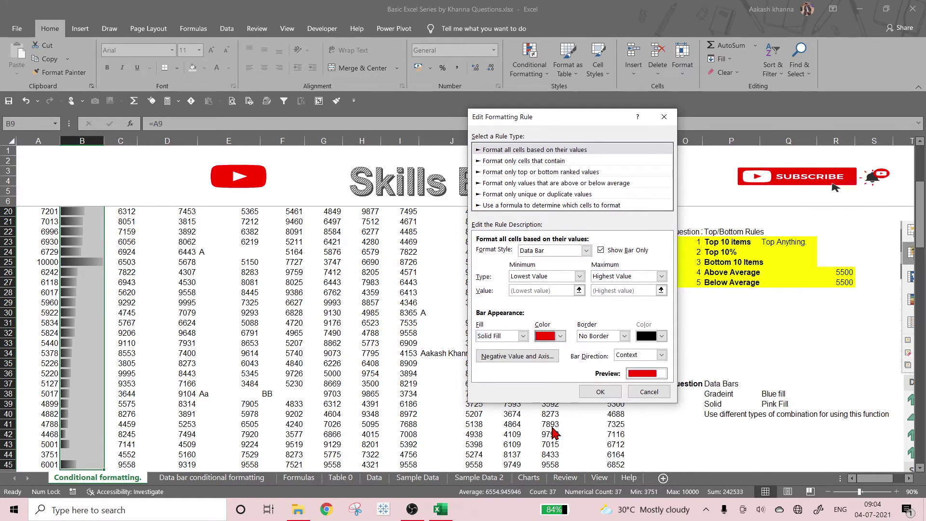
left_click(600, 391)
left_click(720, 336)
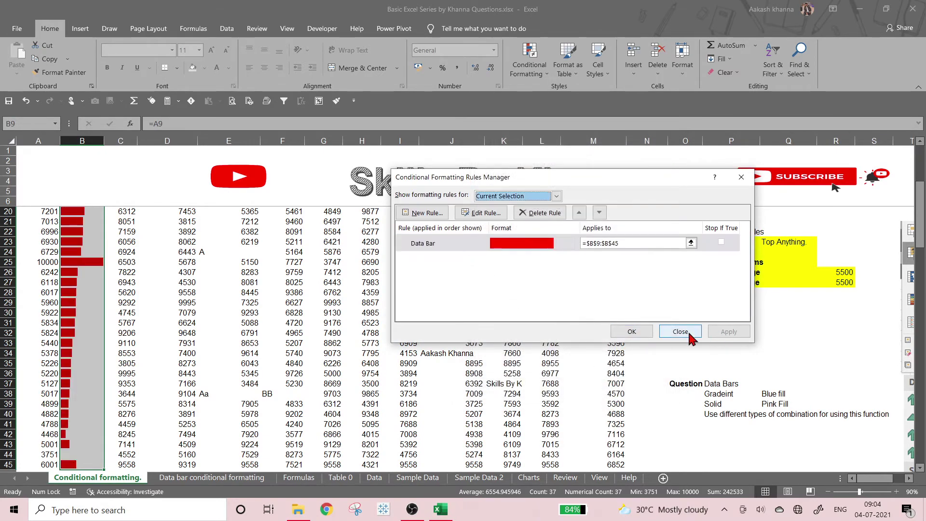
left_click(637, 332)
left_click(157, 243)
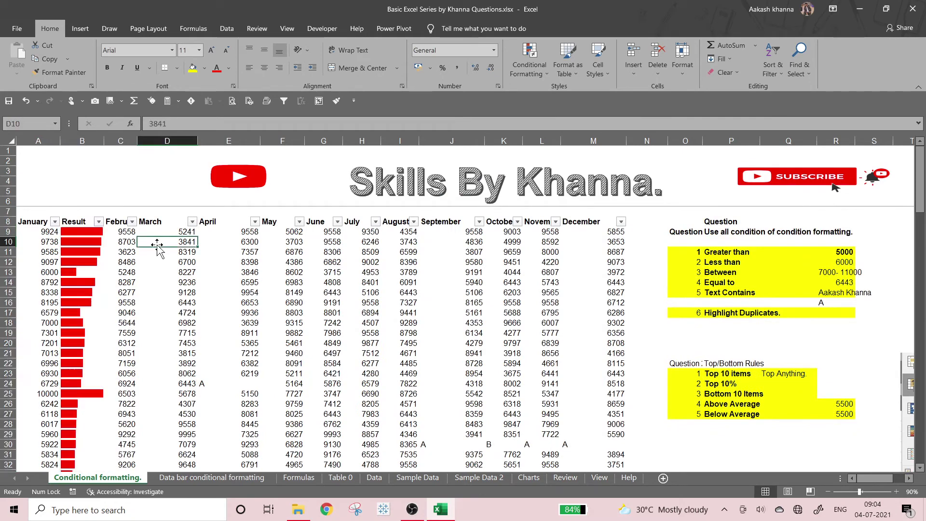
Examine the red bars down the Result column, comparing cells B25 and B45 with the shorter bars around them.
scroll(106, 311, "down", 2)
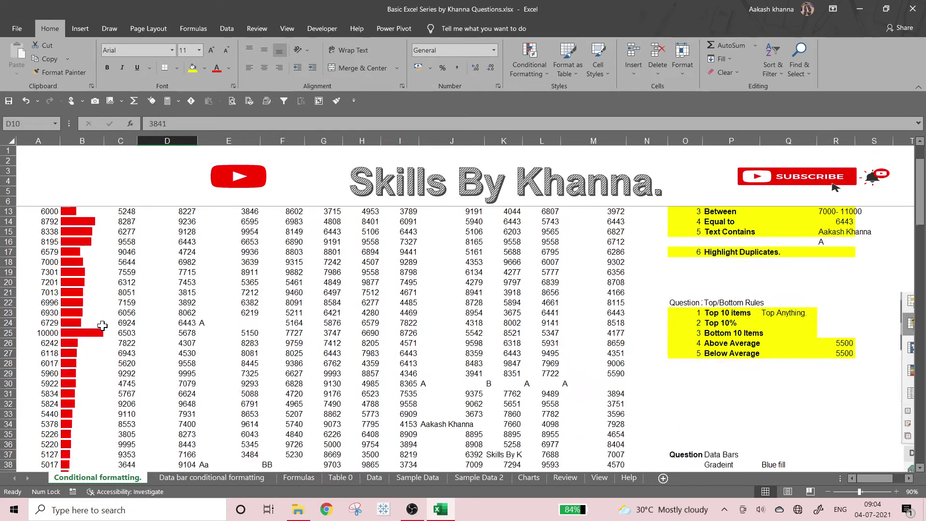
scroll(95, 346, "down", 3)
left_click_drag(80, 252, 77, 421)
scroll(77, 356, "up", 1)
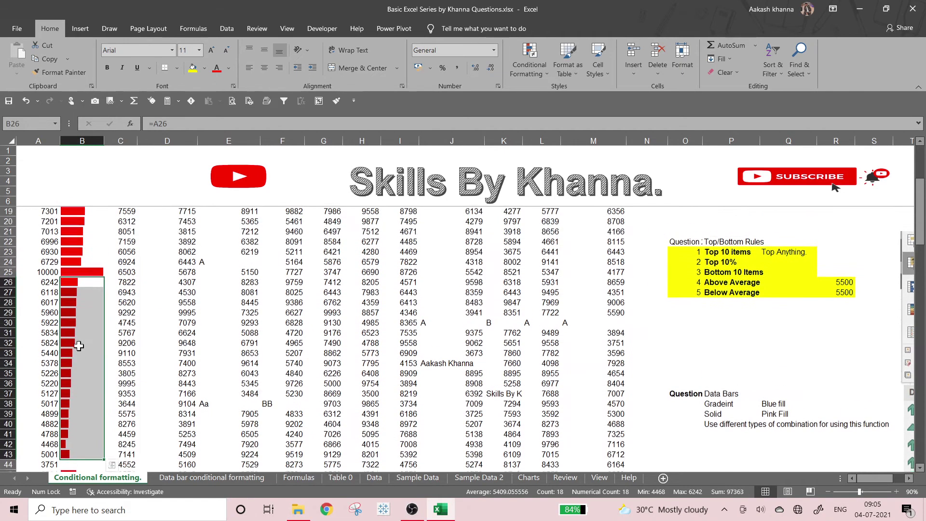
left_click(81, 272)
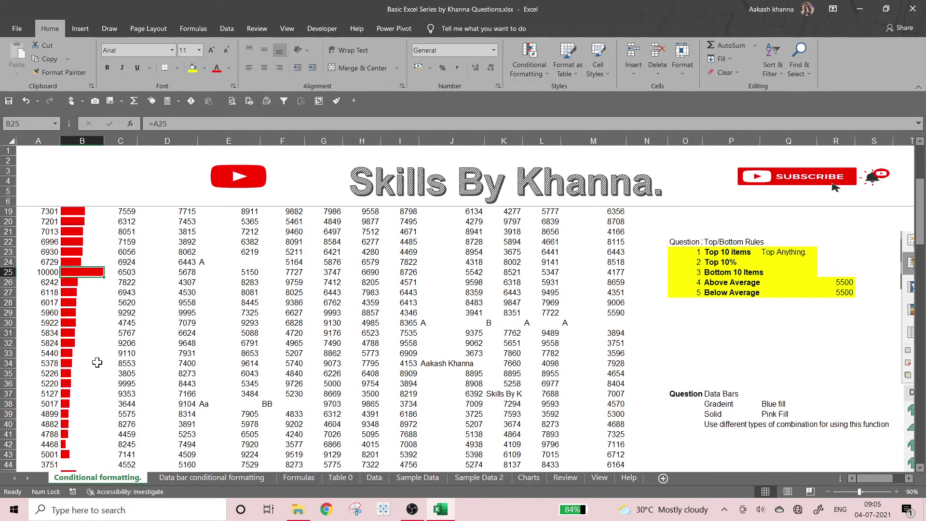
scroll(97, 371, "down", 2)
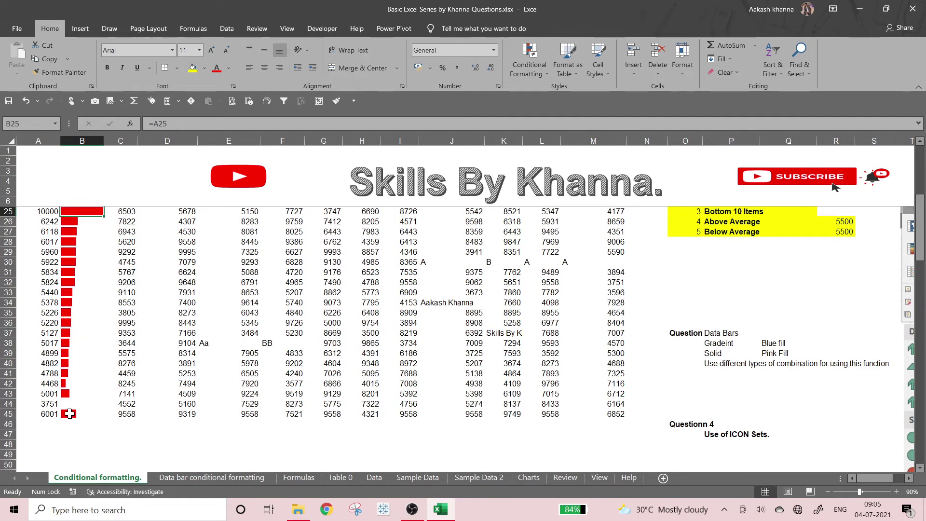
scroll(73, 410, "up", 2)
scroll(72, 410, "down", 2)
left_click(87, 412)
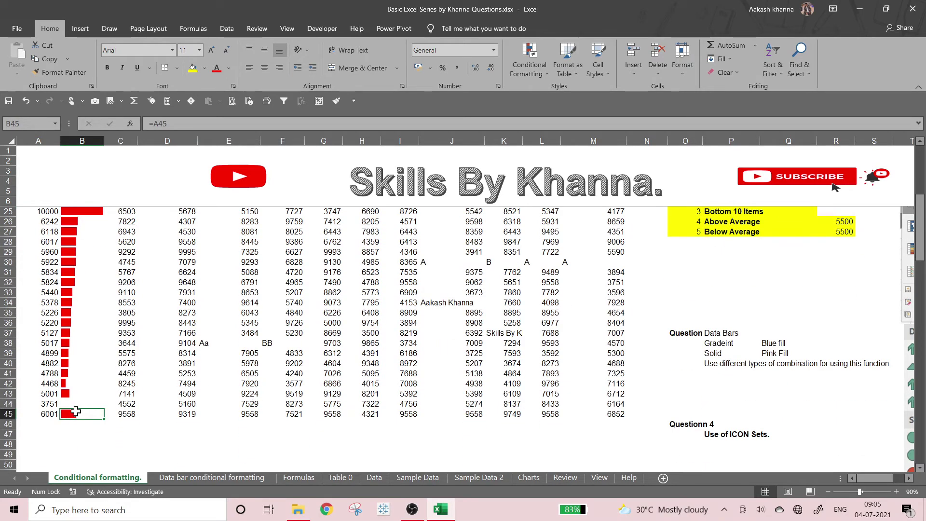
scroll(78, 393, "up", 1)
left_click_drag(77, 393, 99, 253)
scroll(99, 252, "up", 5)
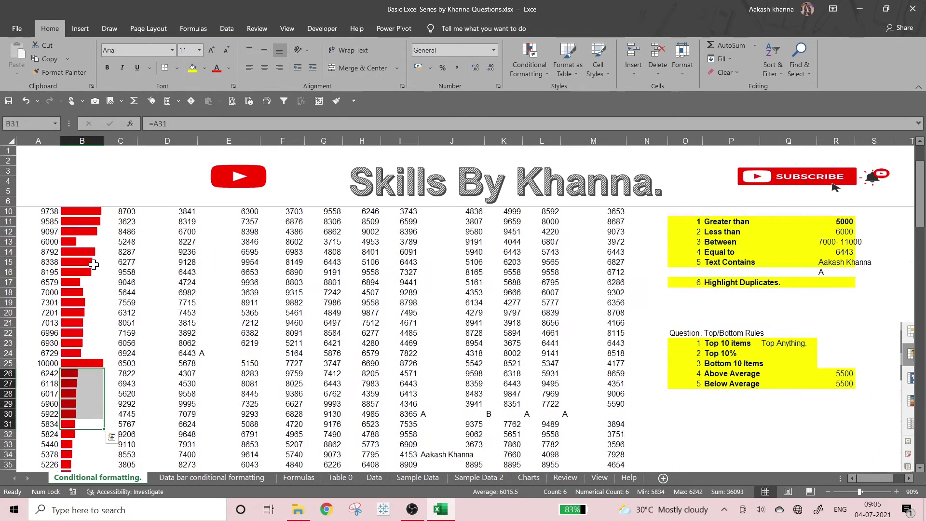
left_click(96, 230)
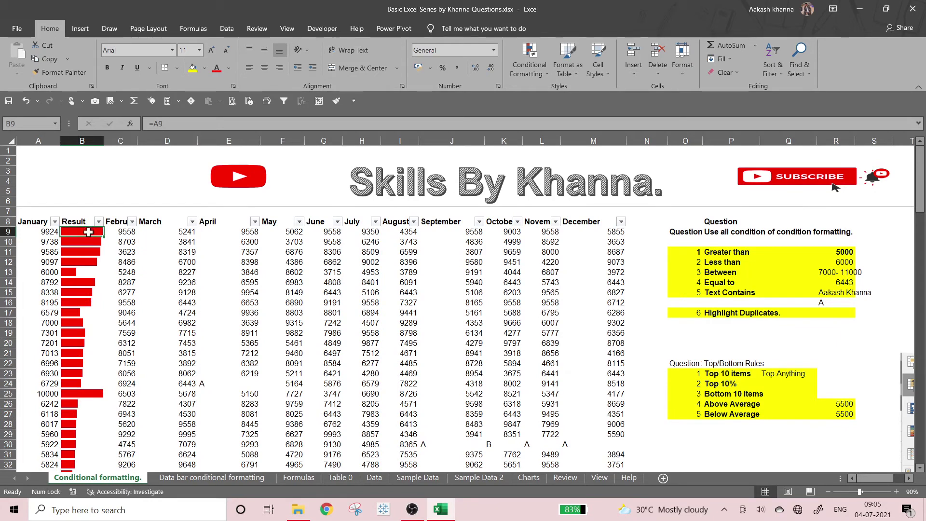
Look at the Result column's sort and filter options without applying any, and review the bars of the whole list.
left_click(99, 221)
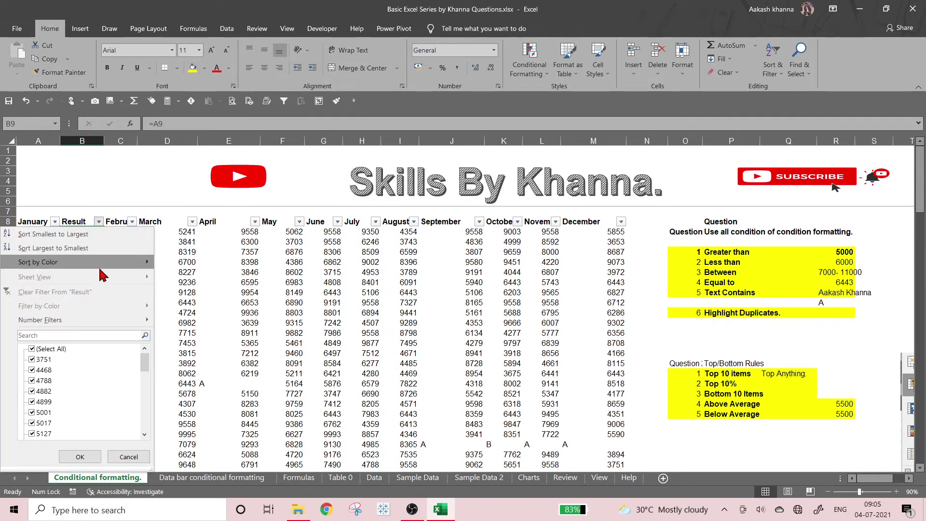
left_click(128, 457)
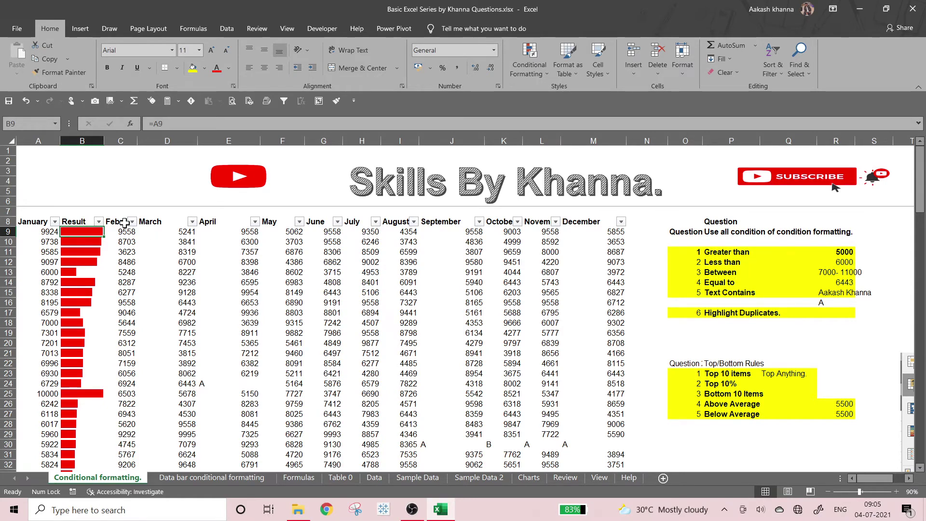
scroll(66, 255, "down", 4)
scroll(66, 256, "up", 4)
scroll(66, 256, "down", 4)
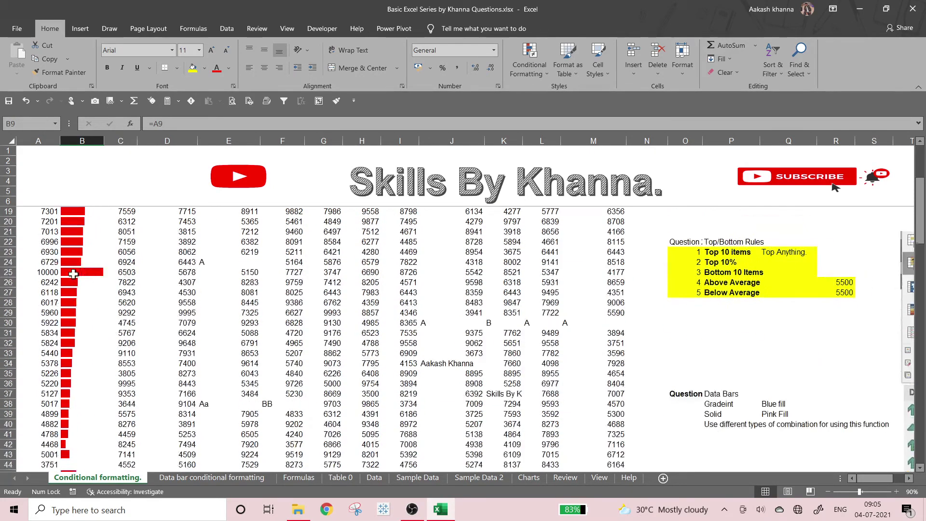
scroll(72, 255, "up", 4)
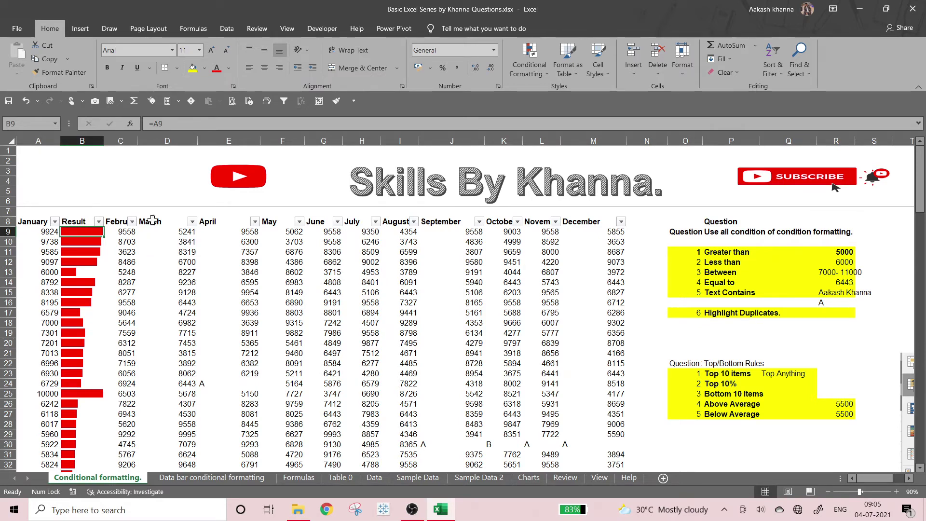
Start a new Data Bar rule for January values A9:A45, with minimum type Lowest Value and maximum type Highest Value.
mouse_move(48, 232)
left_mouse_down()
mouse_move(49, 483)
mouse_move(53, 456)
left_mouse_up()
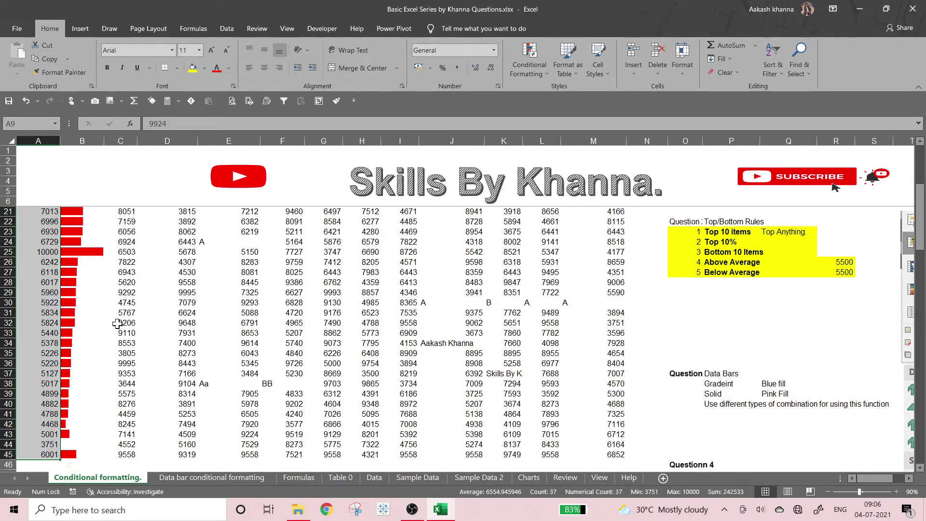
left_click(526, 72)
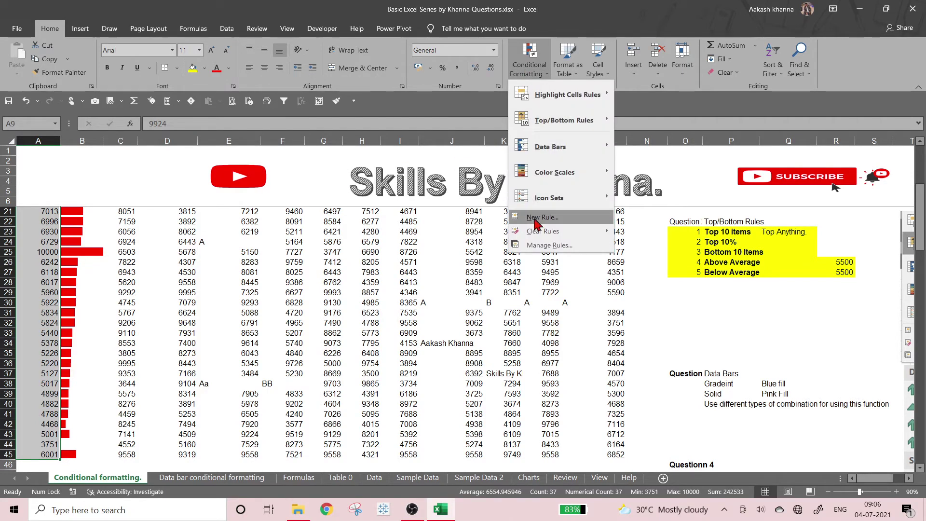
left_click(537, 218)
left_click(508, 274)
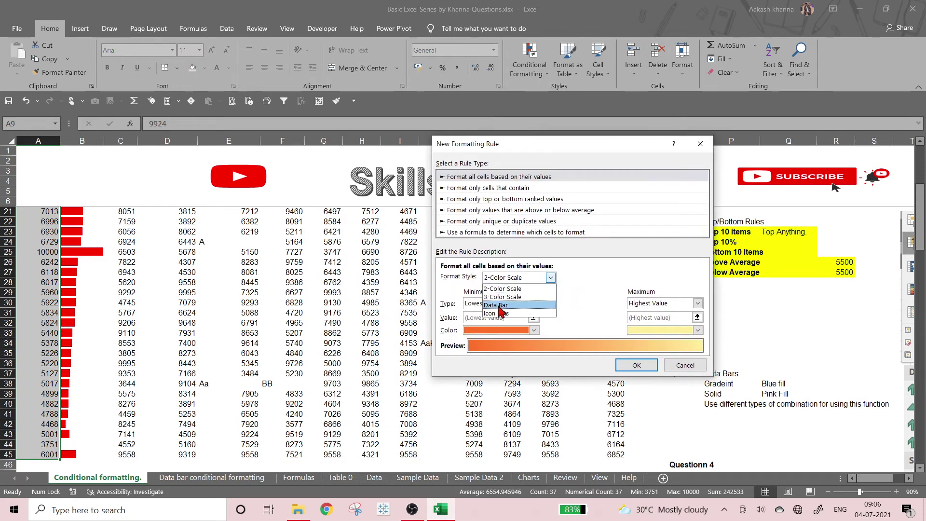
left_click(499, 303)
left_click(499, 304)
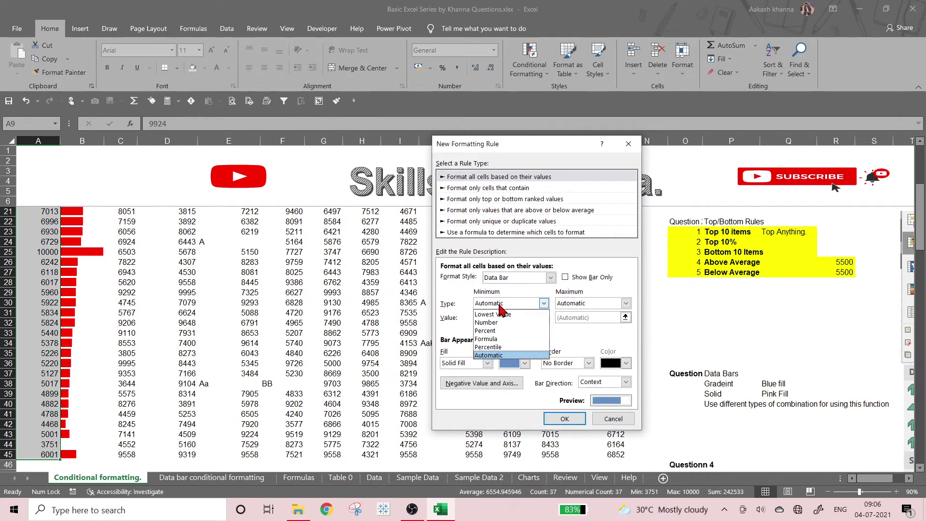
left_click(493, 314)
left_click(574, 303)
left_click(570, 315)
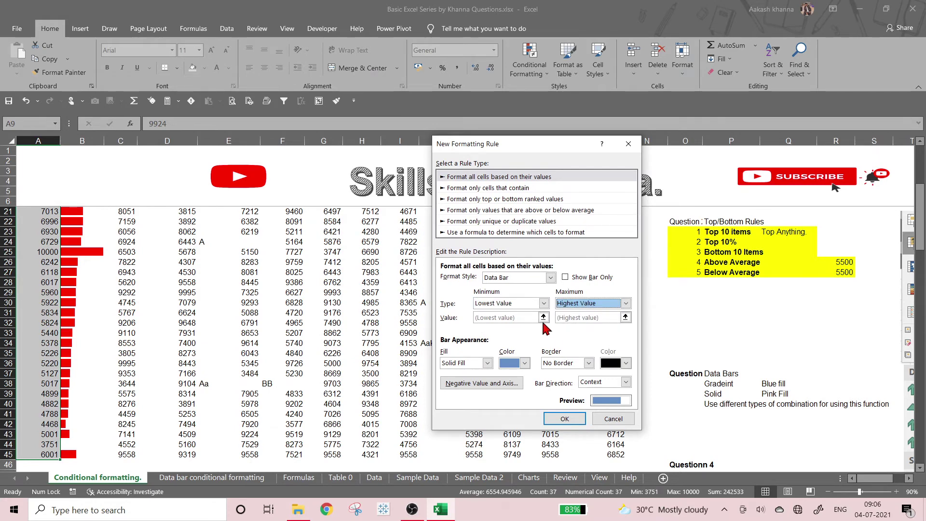
Give the new January Data Bar rule a Gradient Fill in light orange.
left_click(486, 362)
left_click(467, 383)
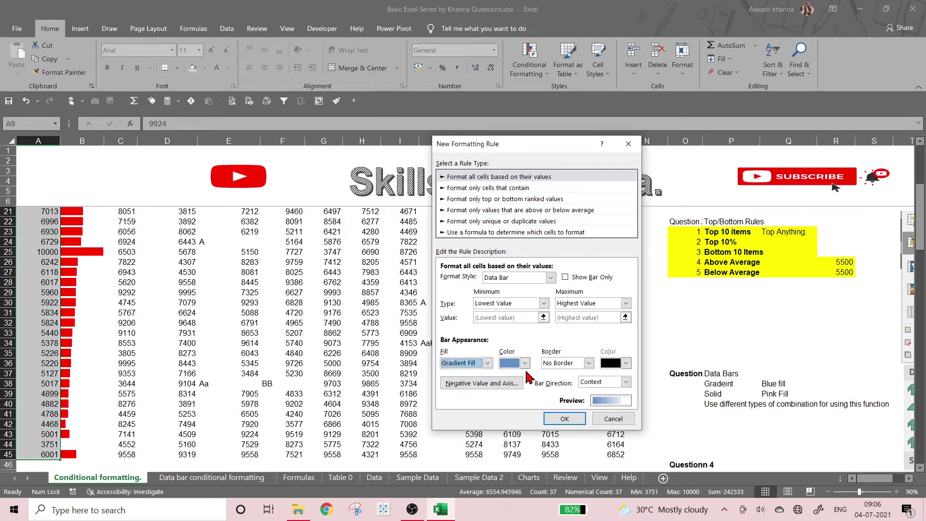
left_click(525, 363)
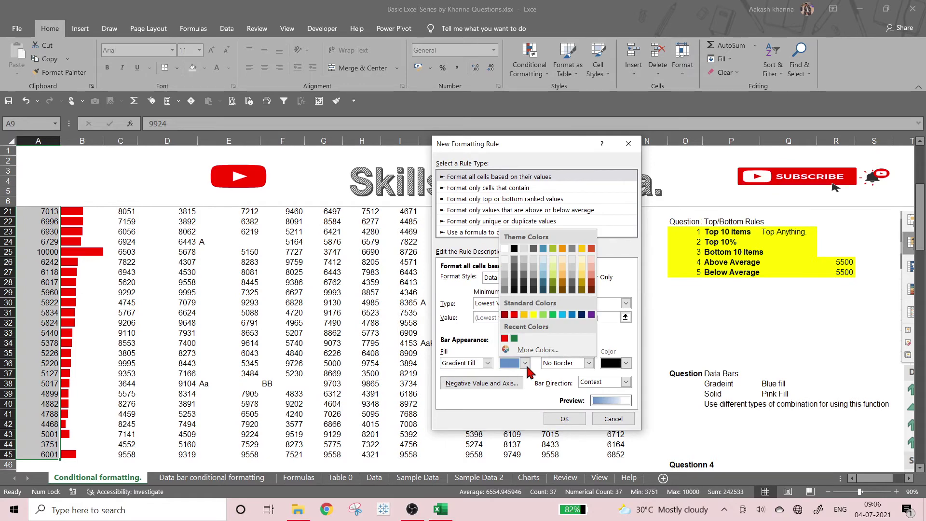
left_click(562, 278)
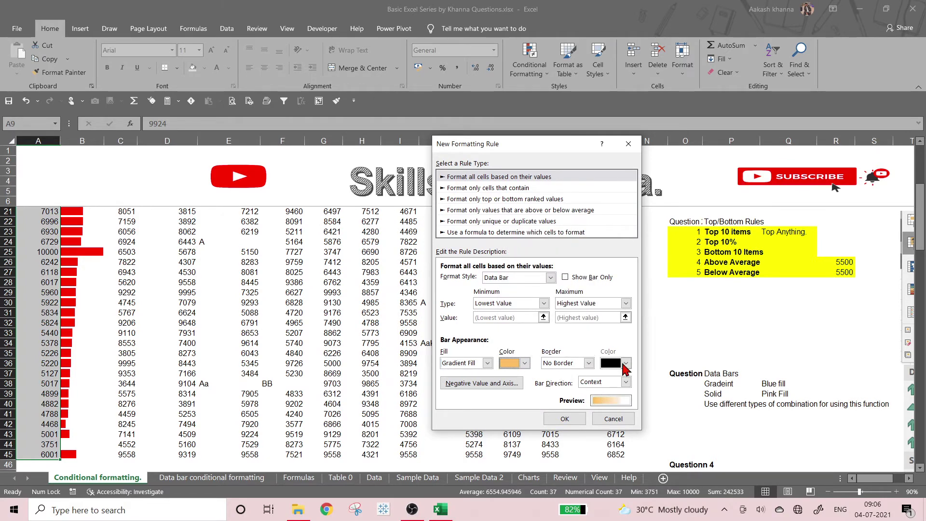
Review the negative bar fill color and axis position options of the Data Bar rule without changing them.
left_click(481, 385)
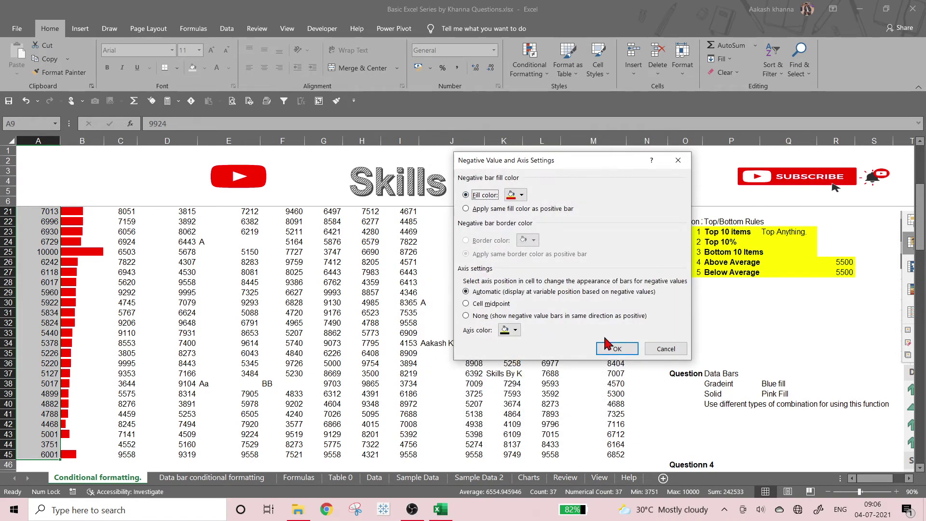
left_click(666, 348)
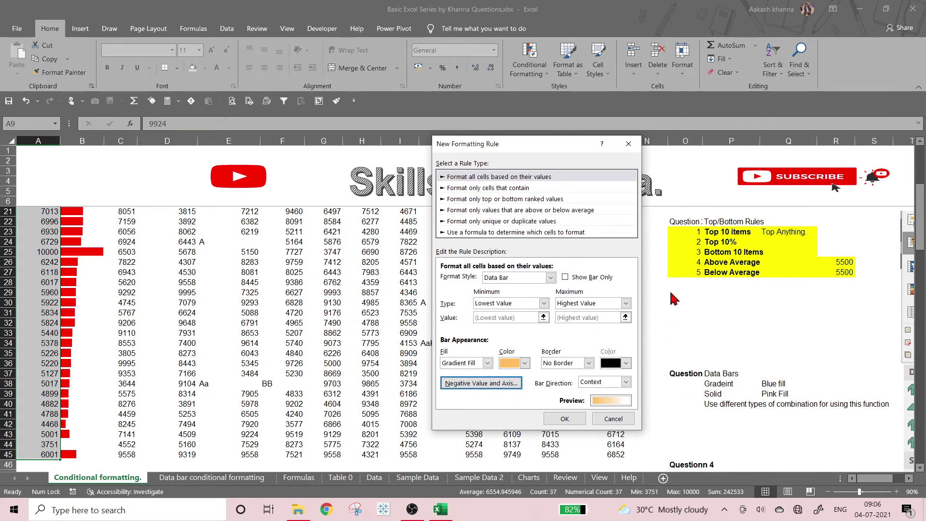
left_click(482, 383)
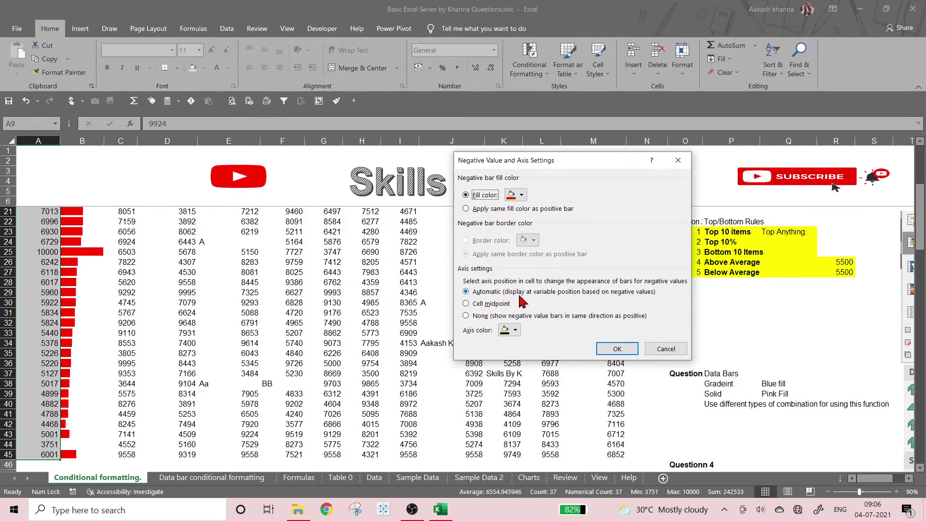
left_click(654, 348)
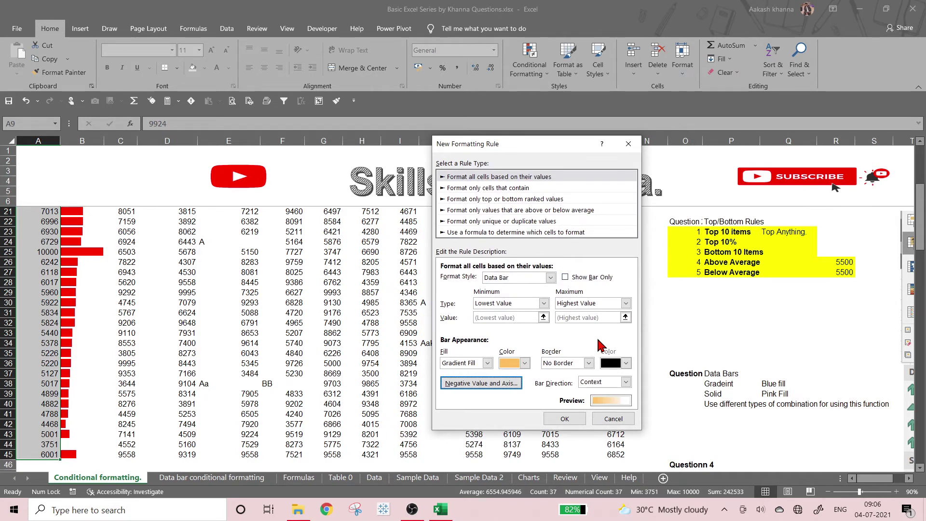
Apply the new Data Bar rule to the January column and deselect the range.
left_click(564, 418)
scroll(158, 386, "up", 5)
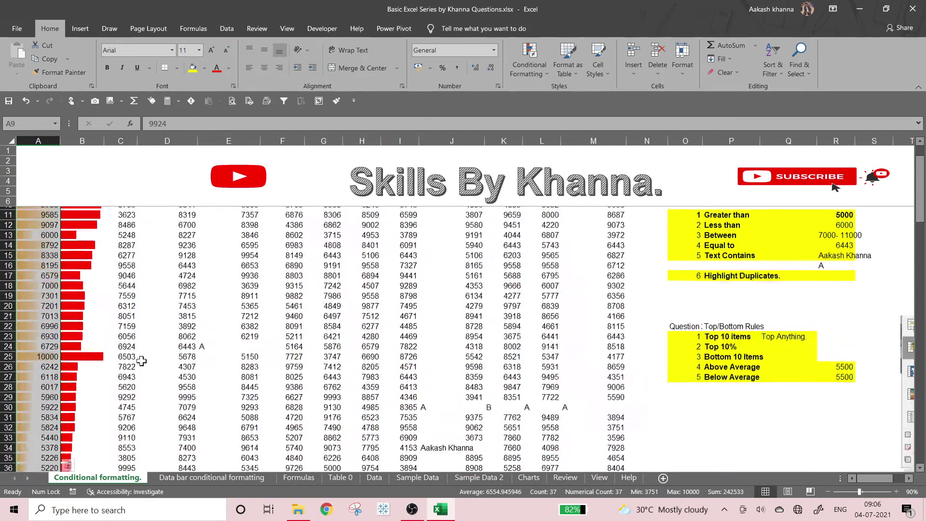
left_click(116, 323)
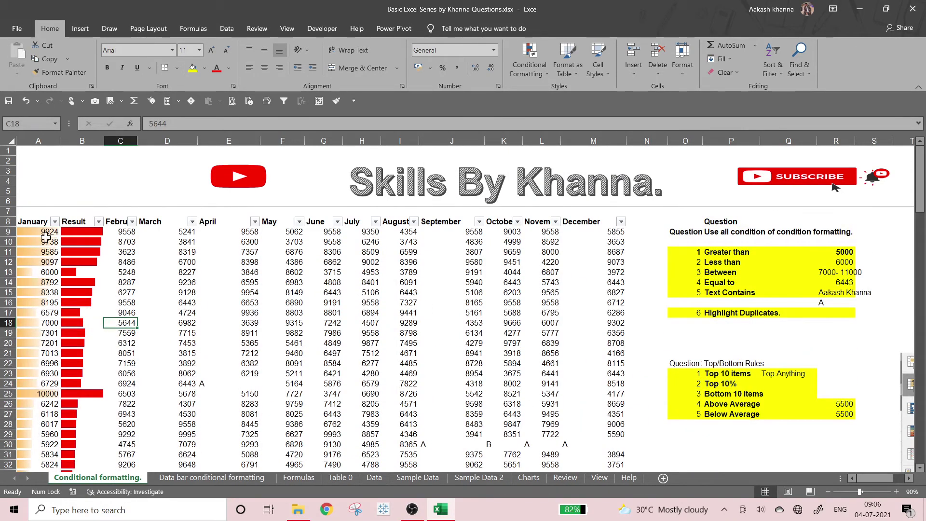
Clear the conditional formatting rules from the Result values in B9:B45.
left_click_drag(47, 237, 30, 488)
scroll(91, 429, "up", 4)
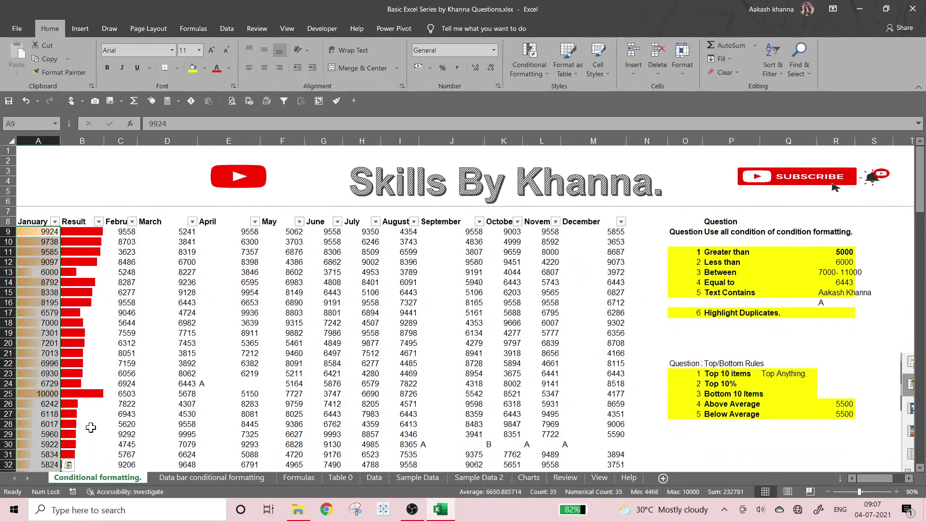
left_click(80, 233)
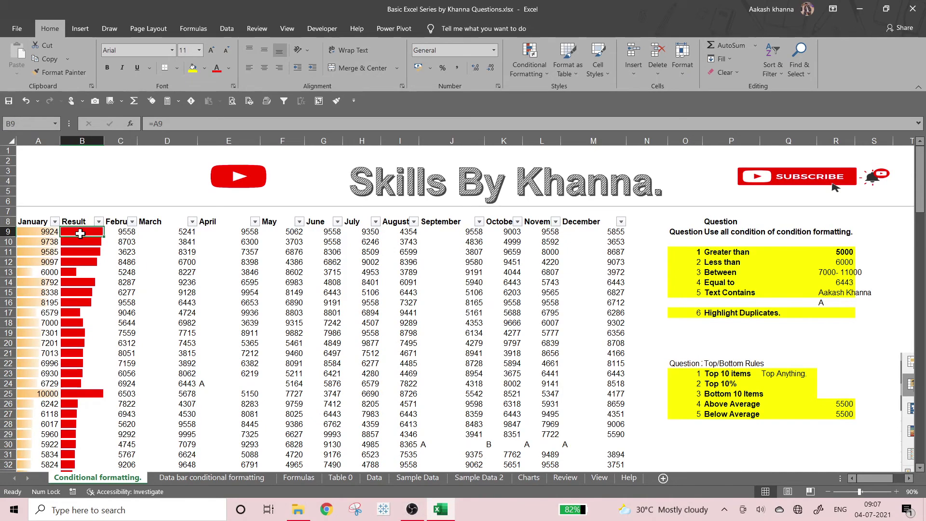
key("ctrl+shift+Down")
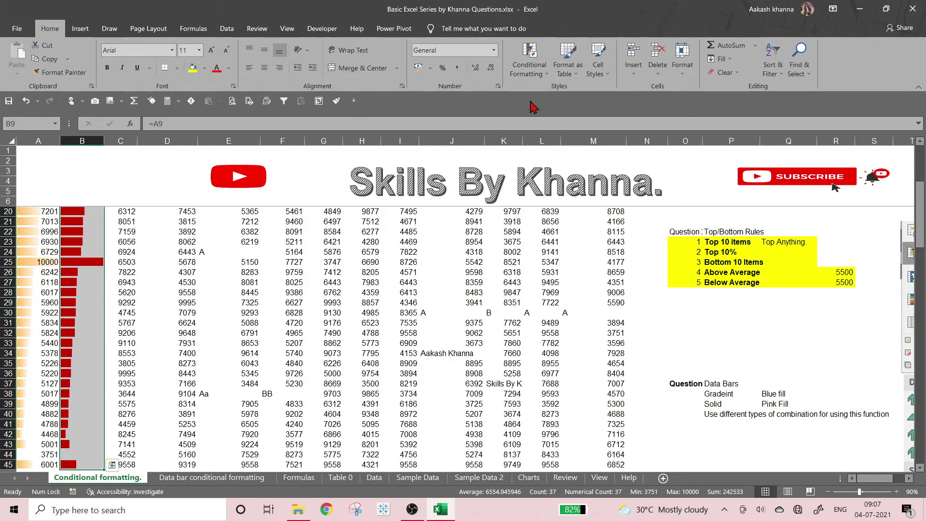
left_click(530, 68)
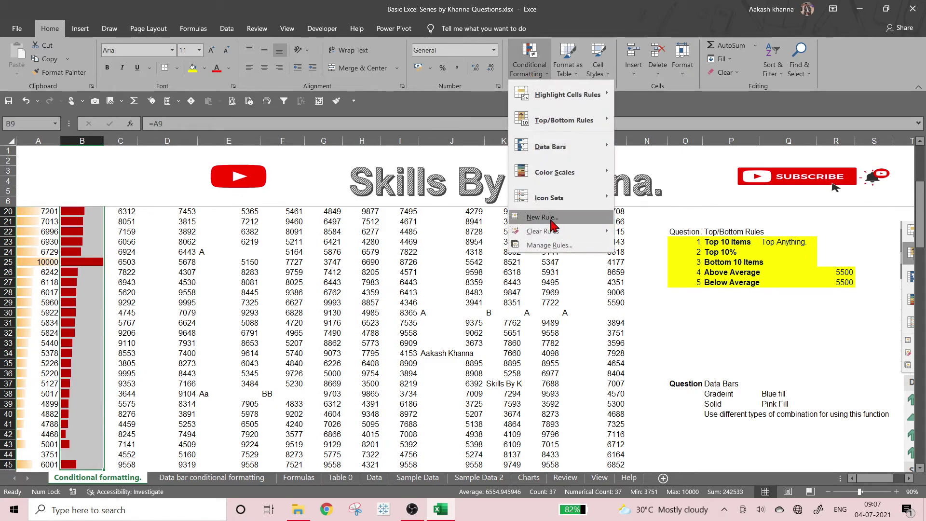
mouse_move(554, 231)
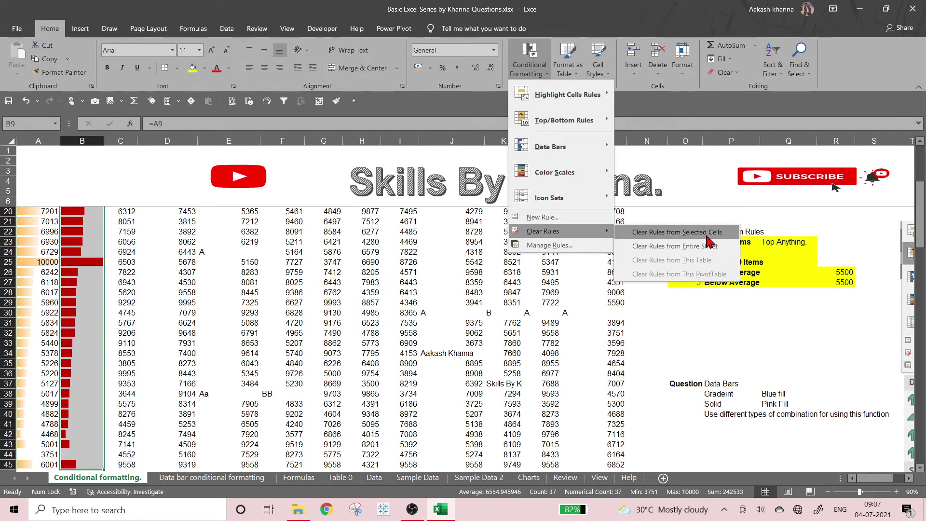
left_click(709, 233)
scroll(138, 265, "up", 3)
scroll(138, 265, "up", 2)
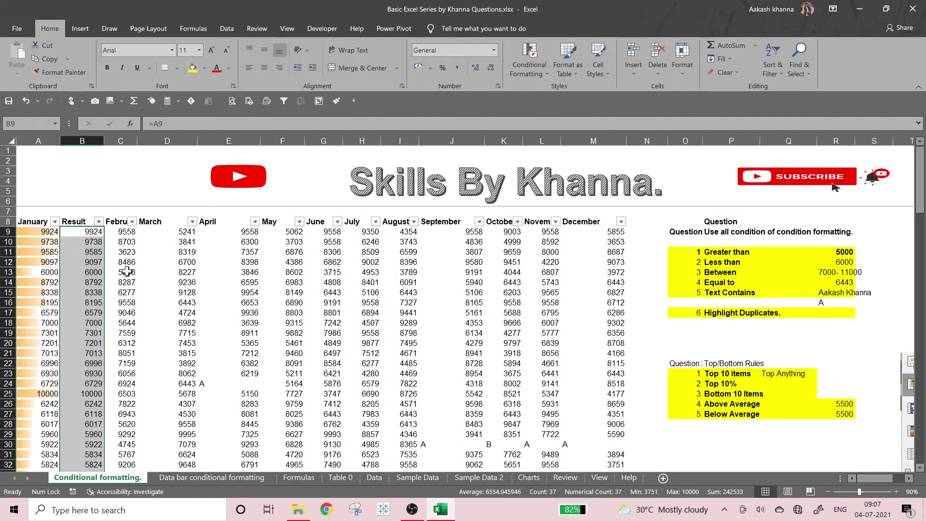
Clear the conditional formatting rules from the January values in A9:A45.
left_click(95, 232)
left_click(49, 231)
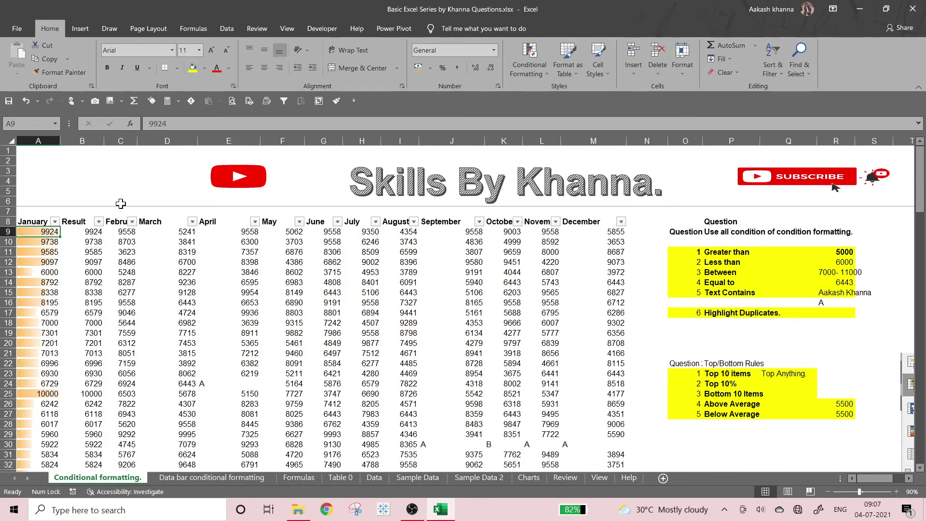
key("ctrl+shift+Down")
left_click(530, 63)
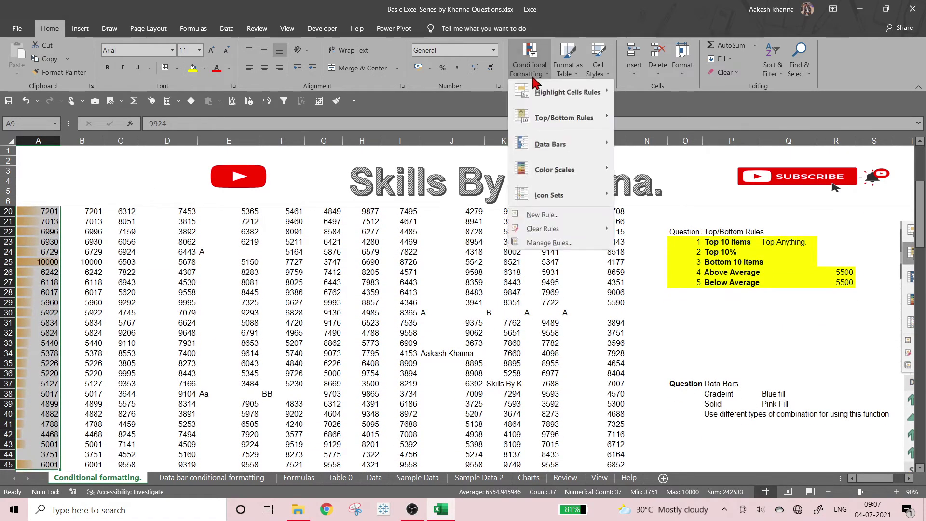
mouse_move(578, 232)
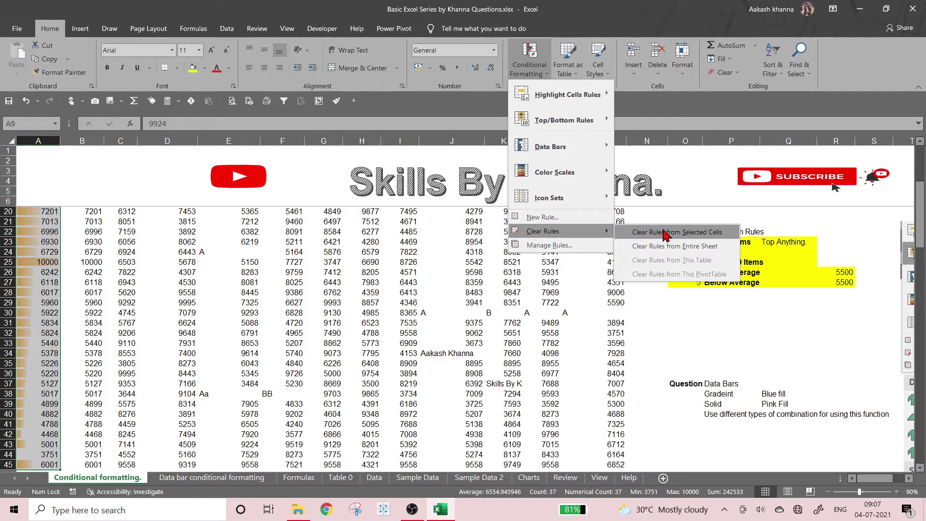
left_click(665, 232)
scroll(60, 249, "up", 5)
Start a new formatting rule for the whole monthly data range A9:M45 with the Data Bar format style.
left_click(76, 239)
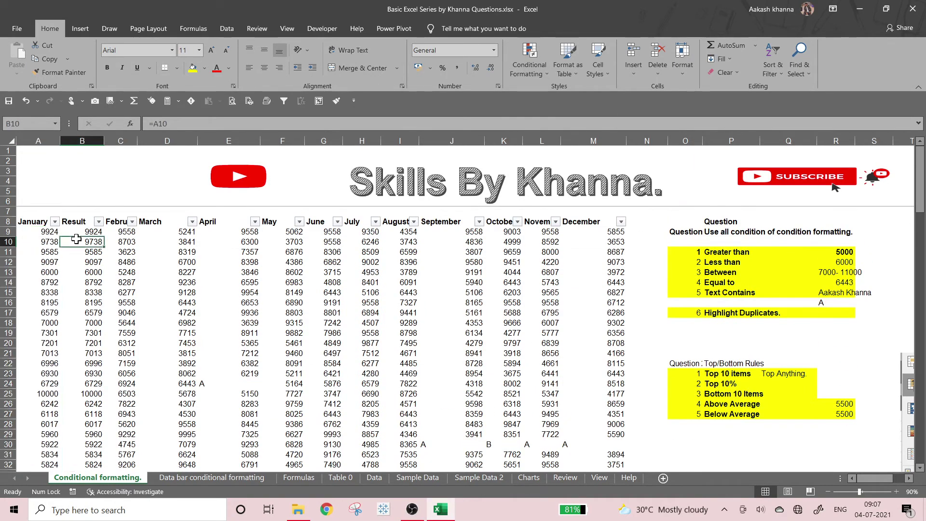
key("Up")
key("Left")
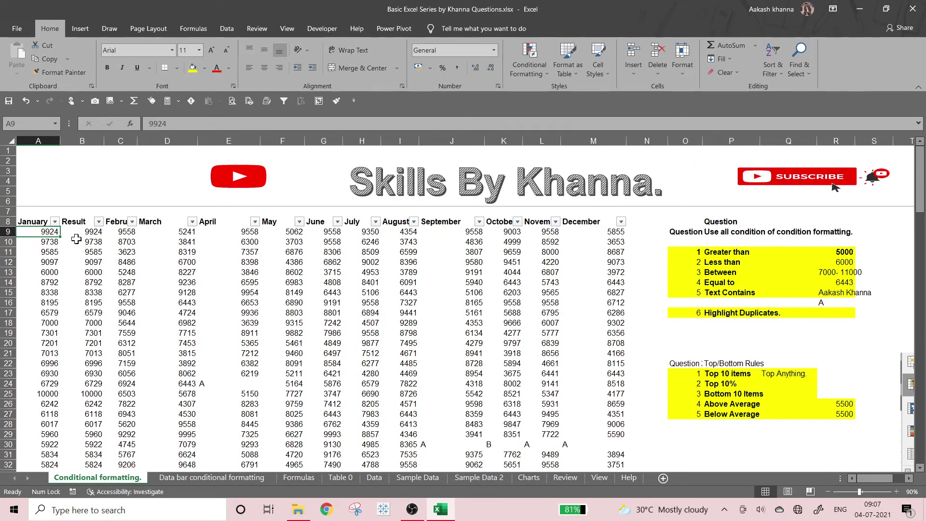
key("ctrl+shift+Right")
key("ctrl+shift+Down")
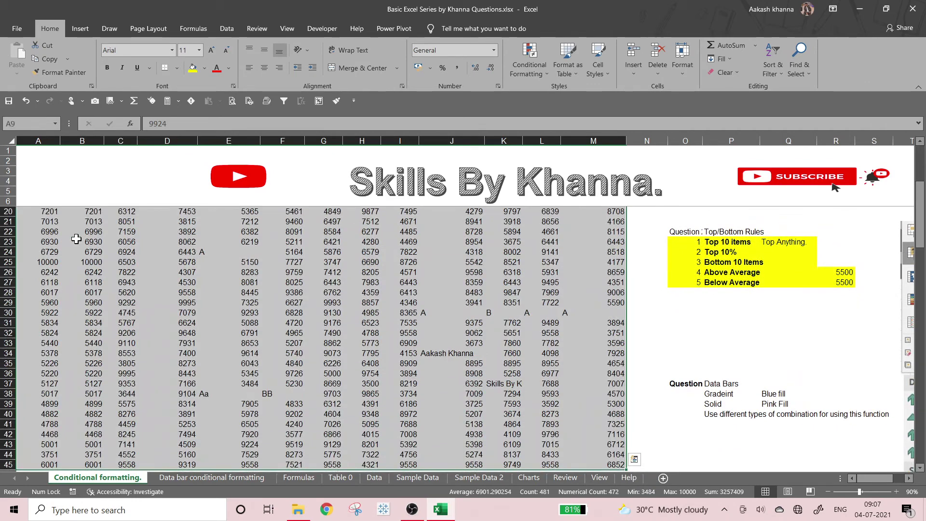
left_click(530, 62)
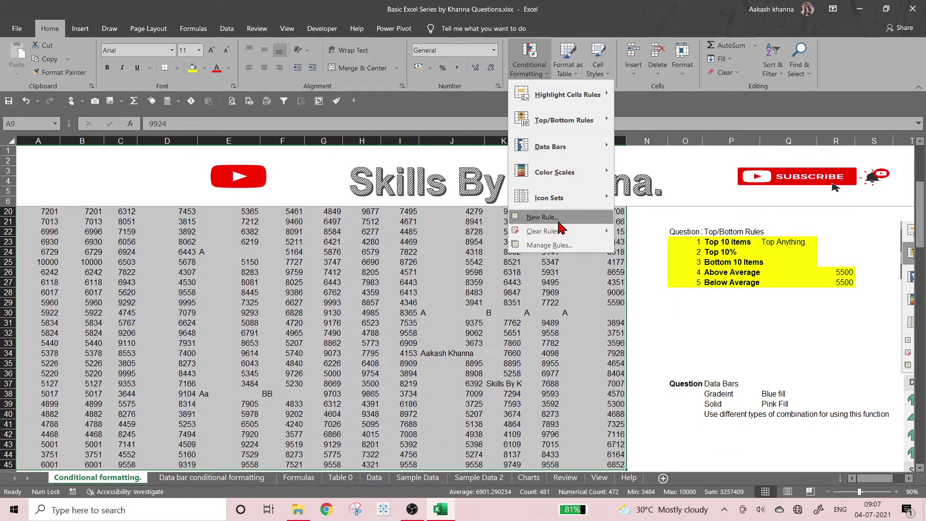
left_click(542, 217)
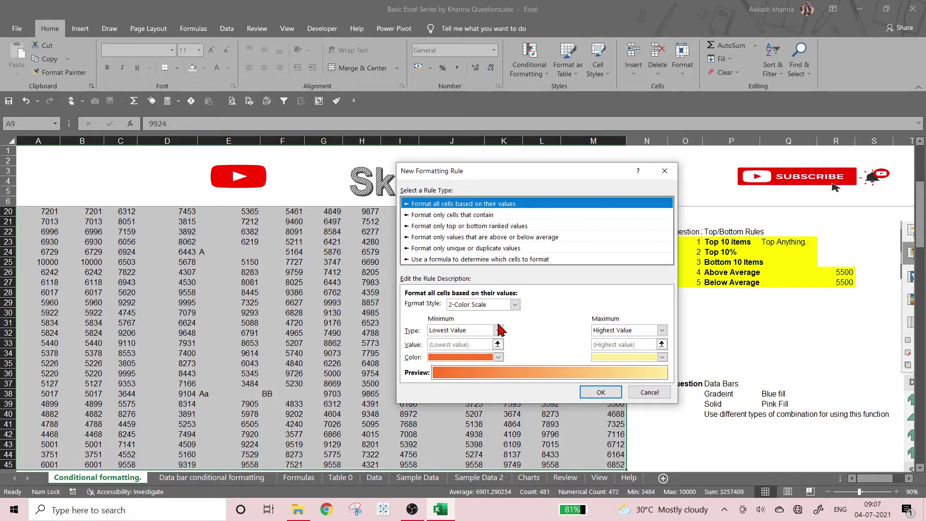
left_click(514, 304)
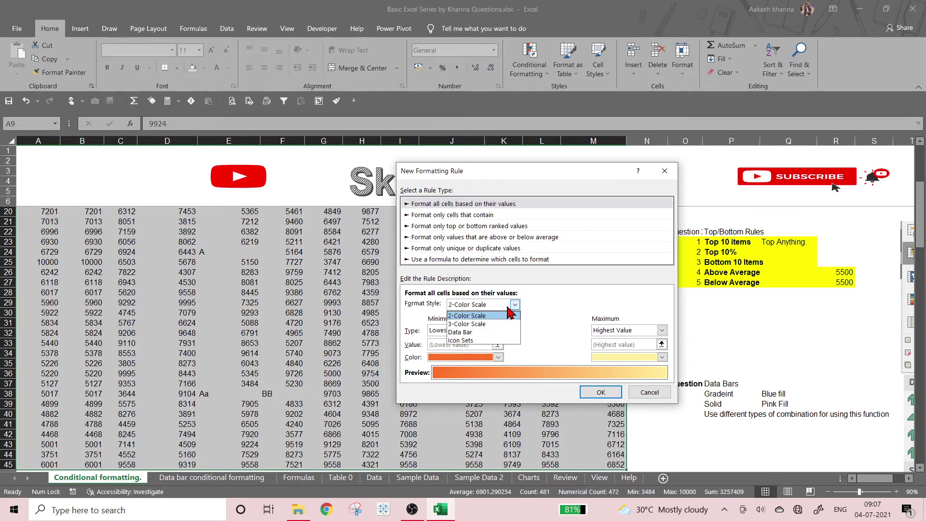
left_click(503, 333)
Set the Data Bar rule's minimum and maximum types to Percent and its bar fill to Gradient Fill.
left_click(508, 331)
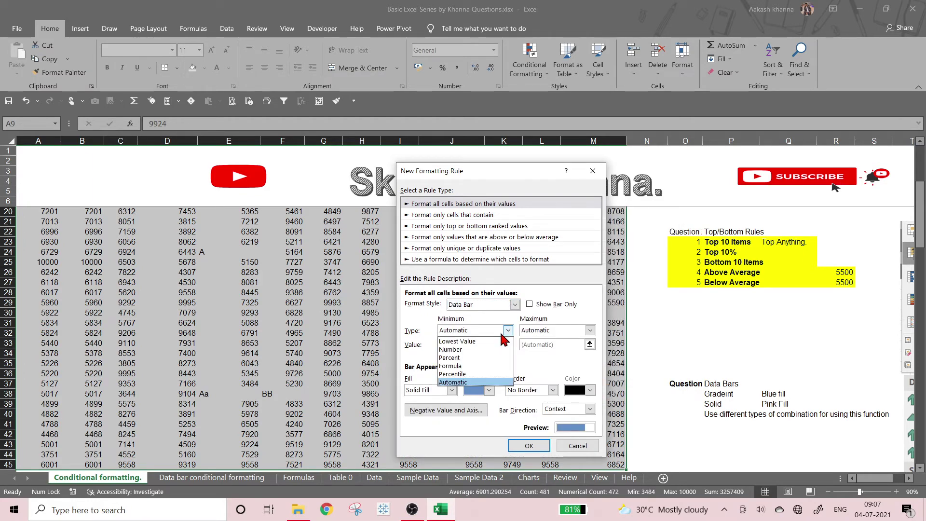
left_click(486, 358)
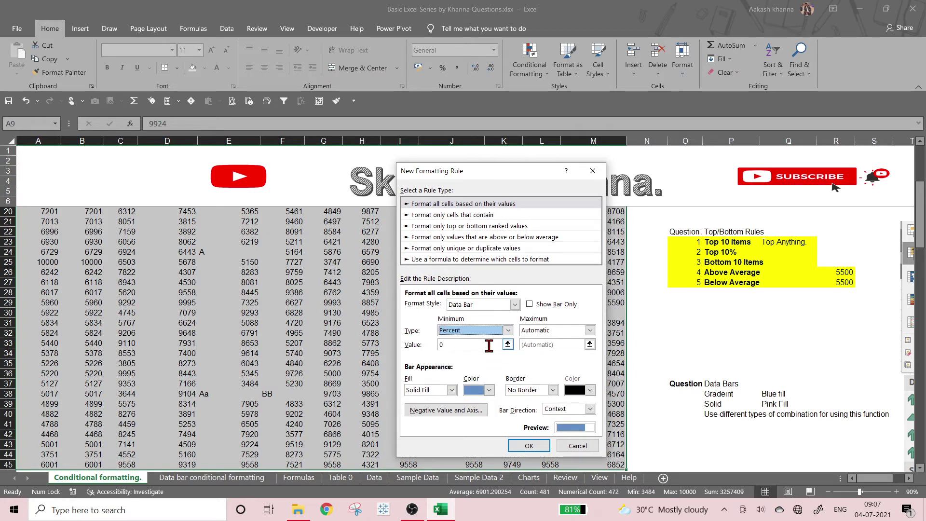
left_click(555, 330)
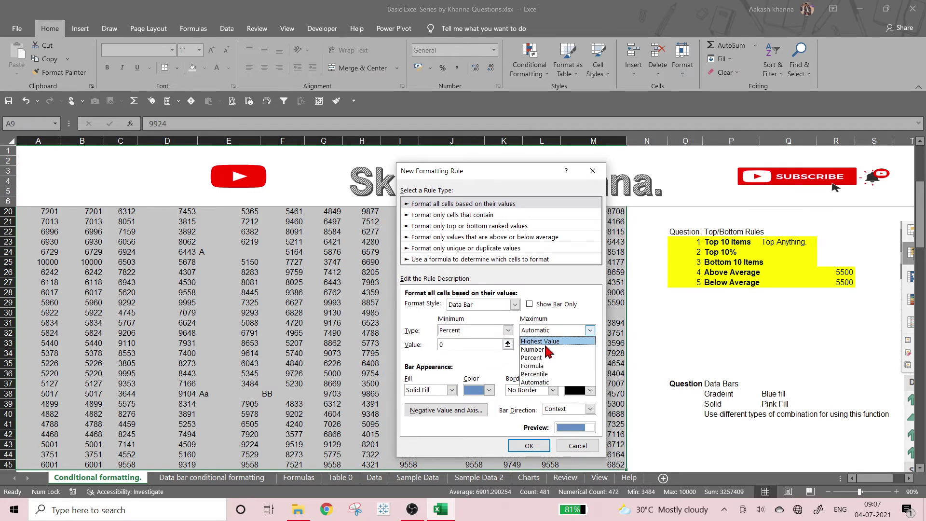
left_click(546, 358)
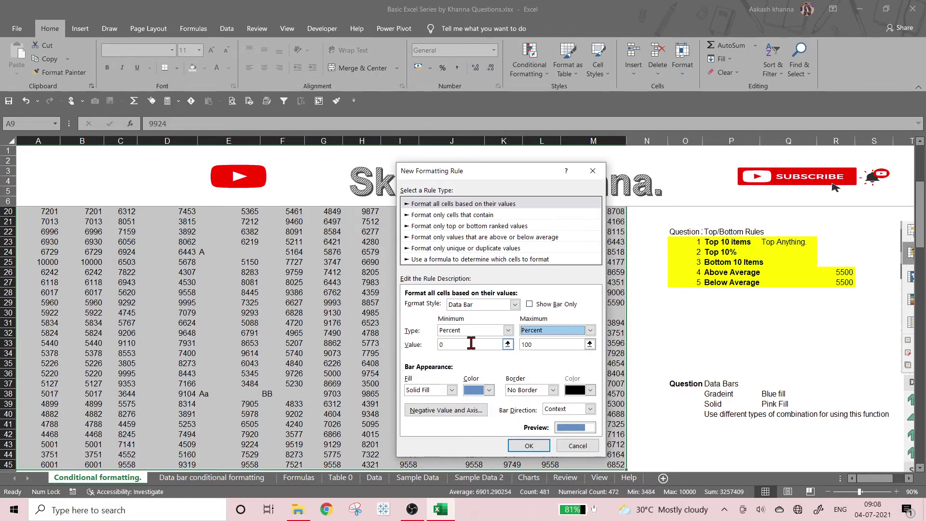
left_click(437, 391)
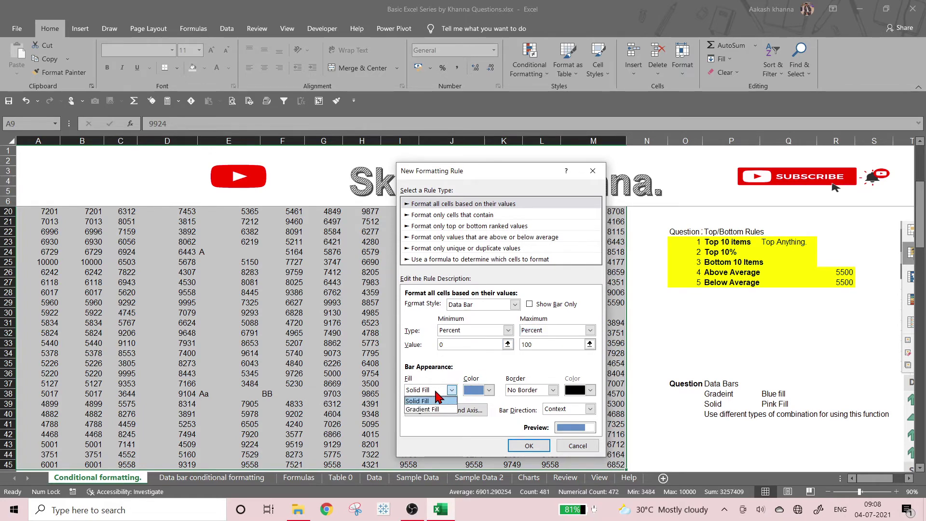
left_click(424, 410)
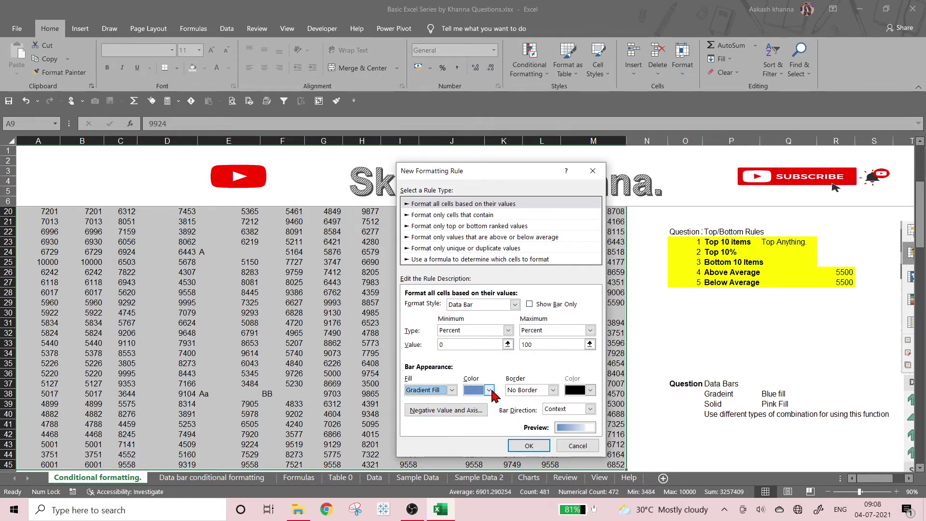
Set the fill color of the gradient data bars to the standard dark blue.
left_click(490, 390)
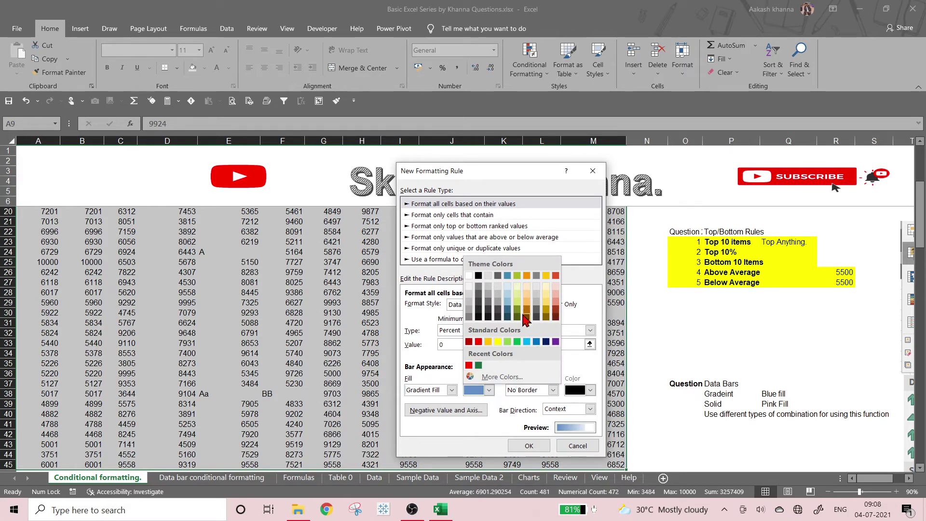
left_click(507, 317)
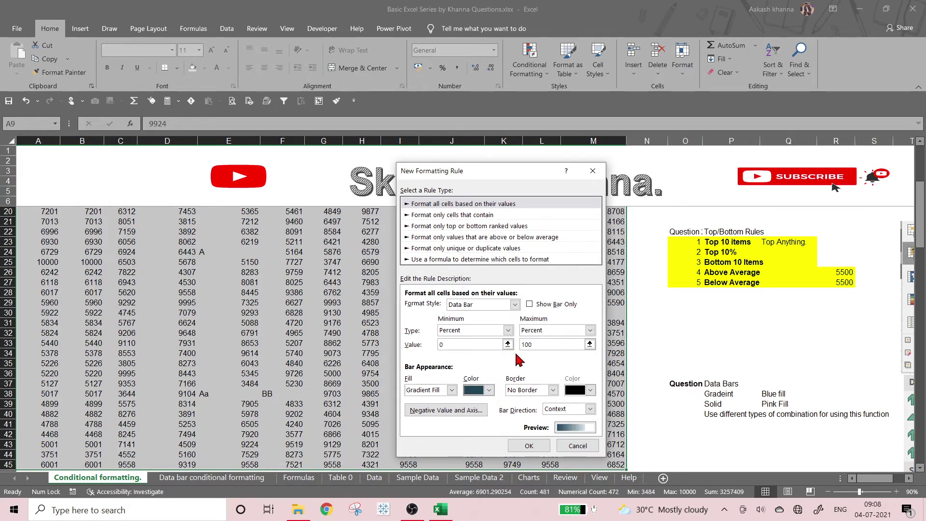
left_click(489, 390)
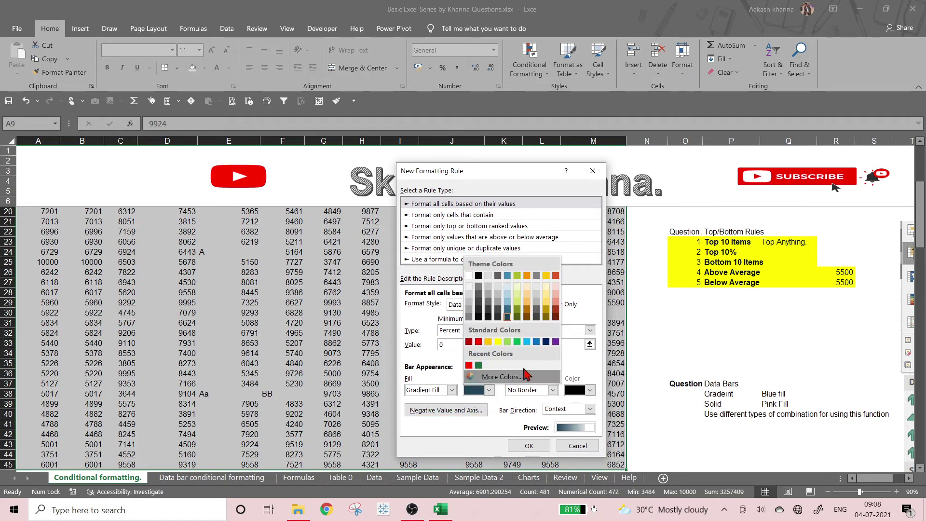
left_click(545, 341)
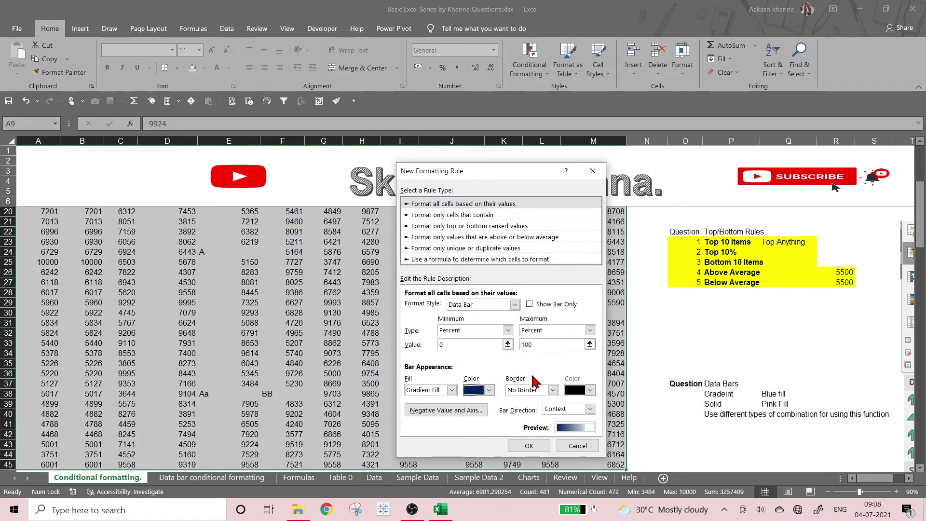
Give the data bars a solid border in standard yellow.
left_click(535, 389)
left_click(546, 411)
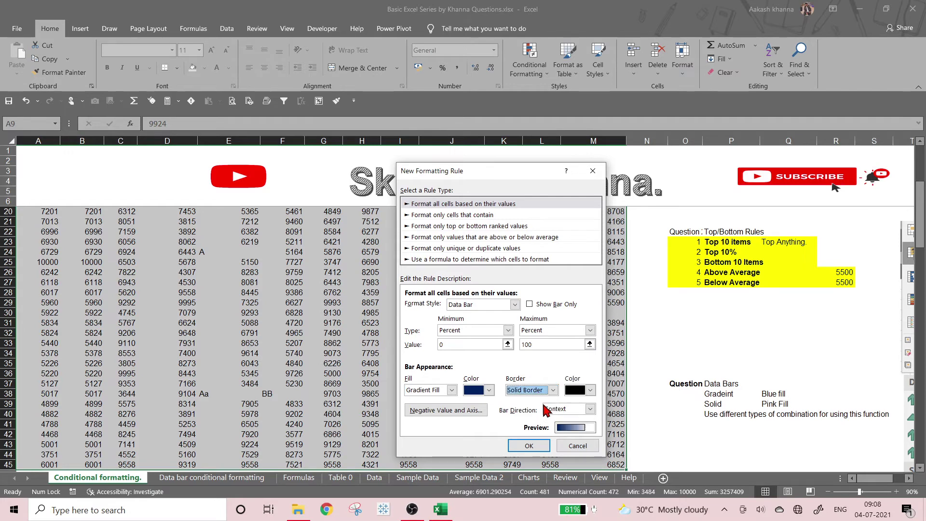
left_click(590, 390)
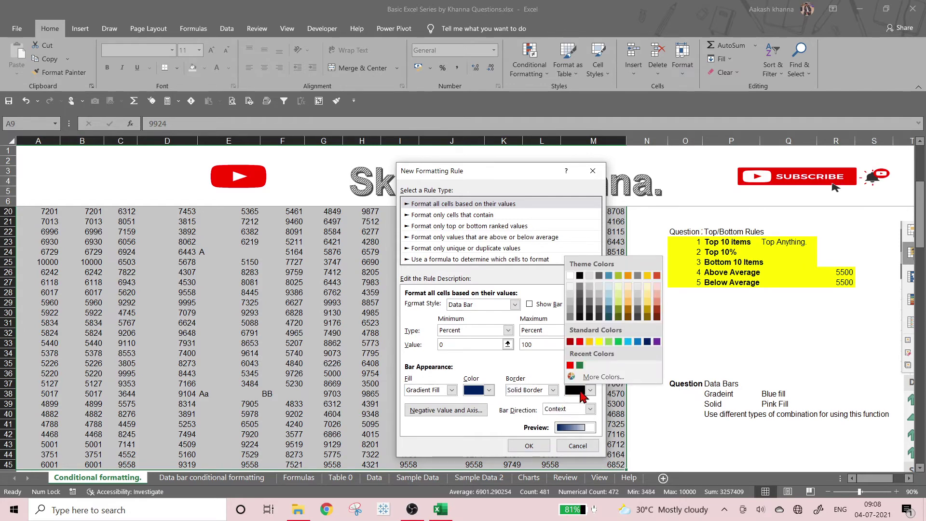
left_click(598, 341)
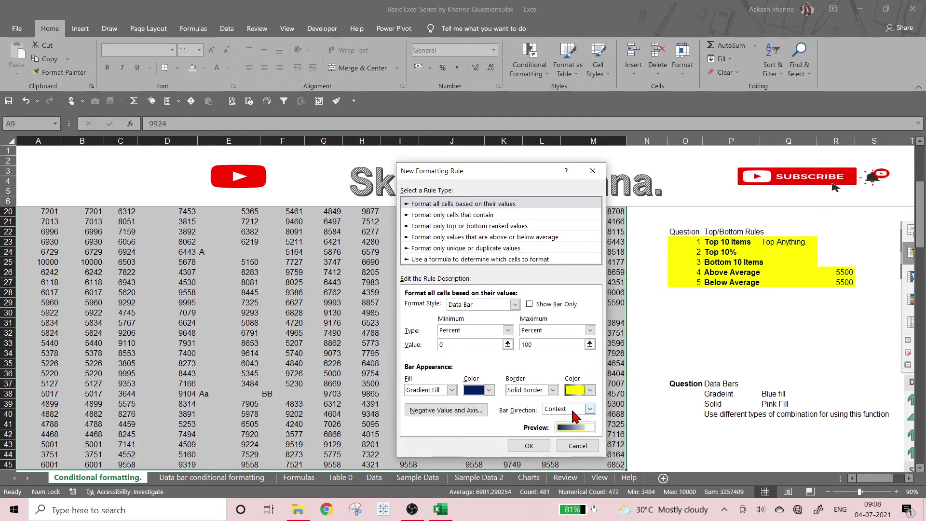
Set the bar direction to Left-to-Right and apply the new data bar rule to the selected cells.
left_click(562, 410)
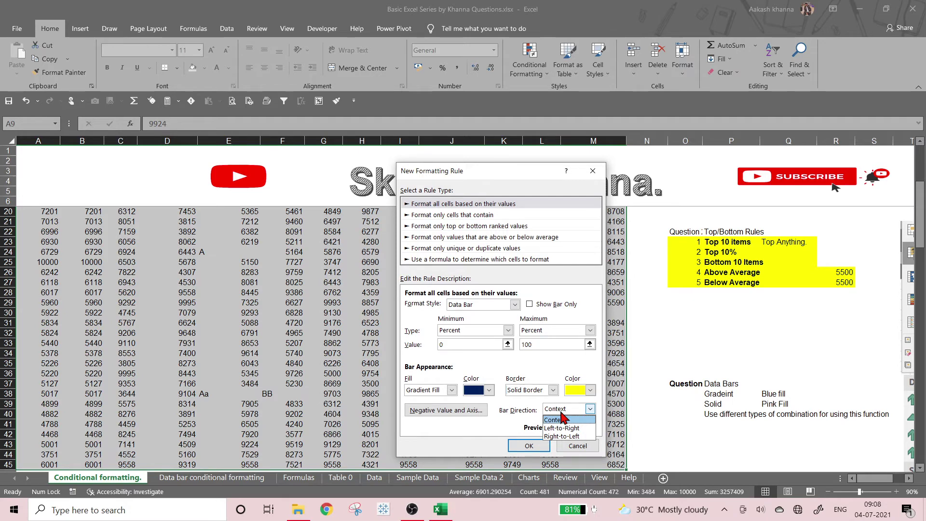
left_click(564, 427)
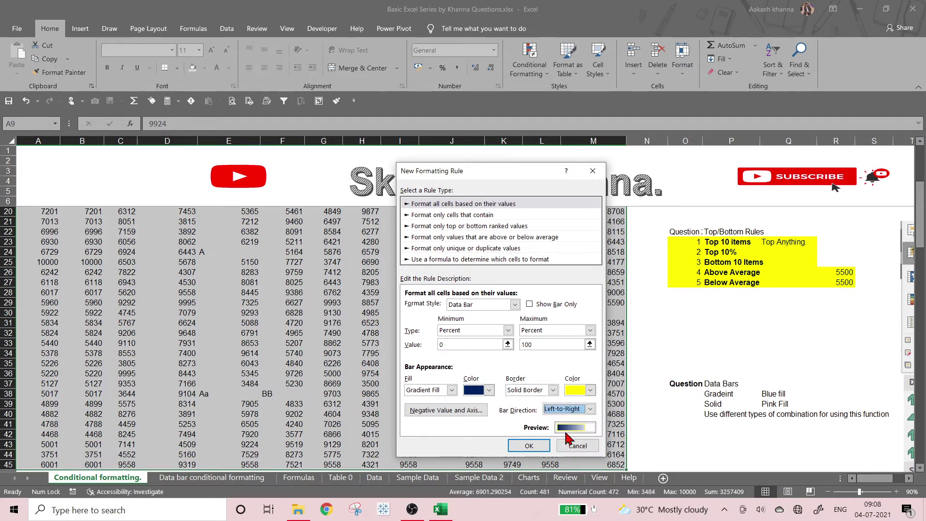
left_click(530, 445)
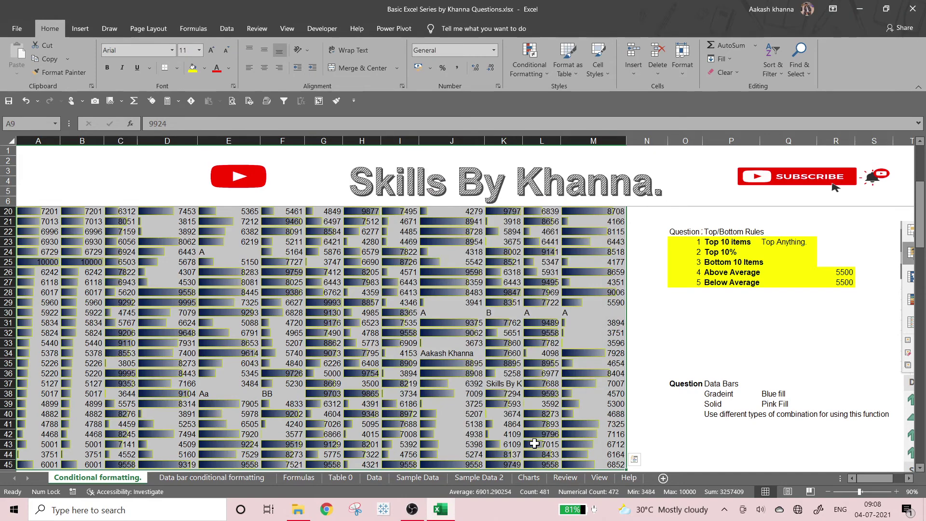
Examine how the data bars fill the cells from January to December throughout the table.
scroll(534, 443, "up", 4)
left_click(376, 341)
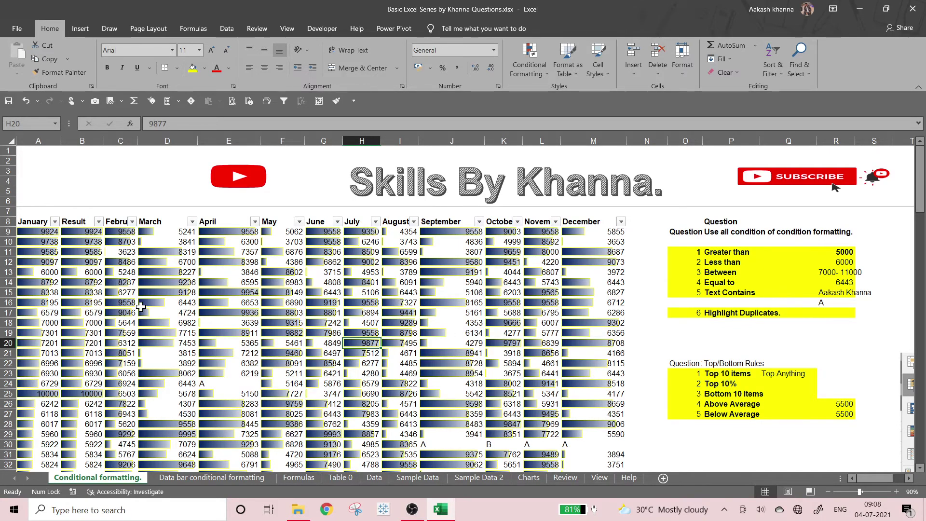
scroll(140, 307, "down", 4)
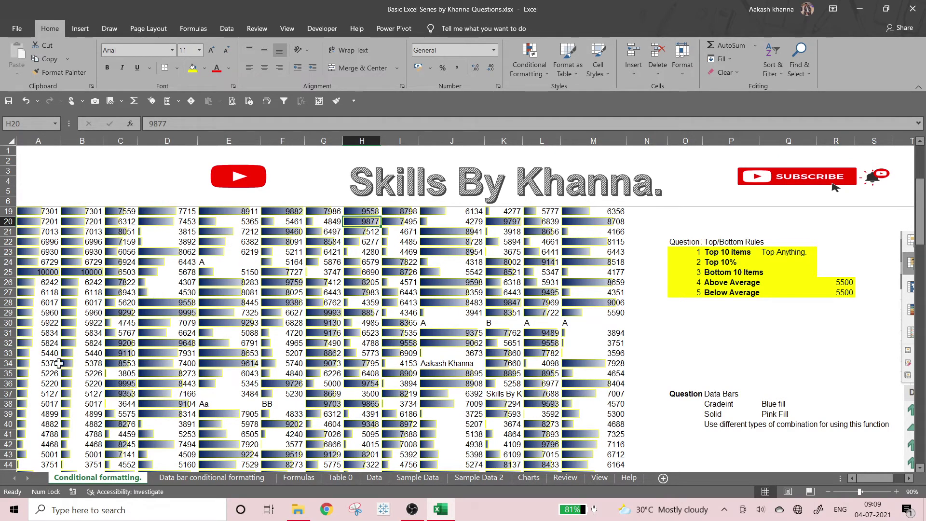
scroll(59, 361, "up", 2)
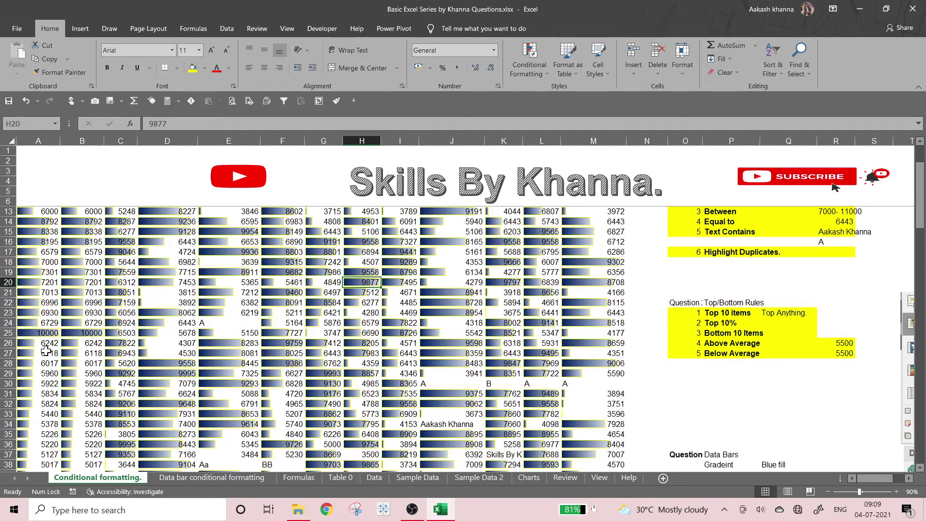
scroll(97, 330, "up", 2)
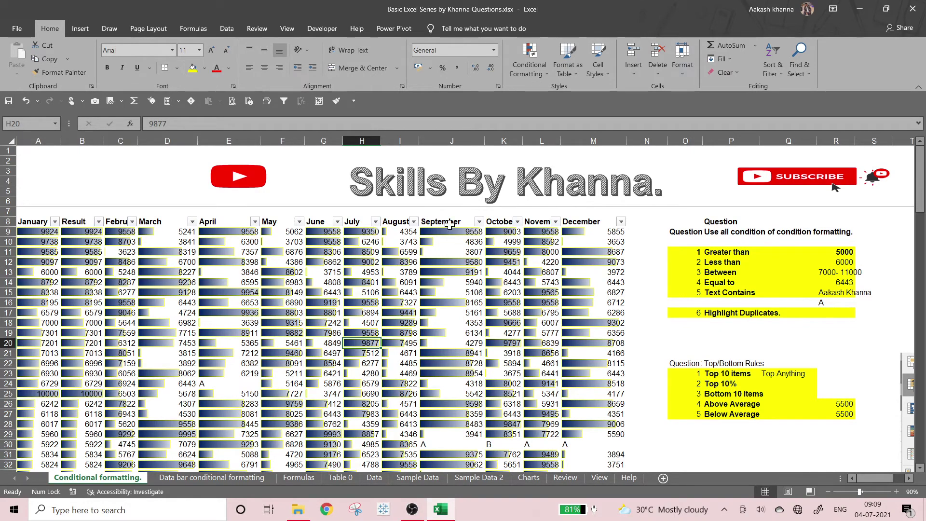
scroll(416, 301, "down", 5)
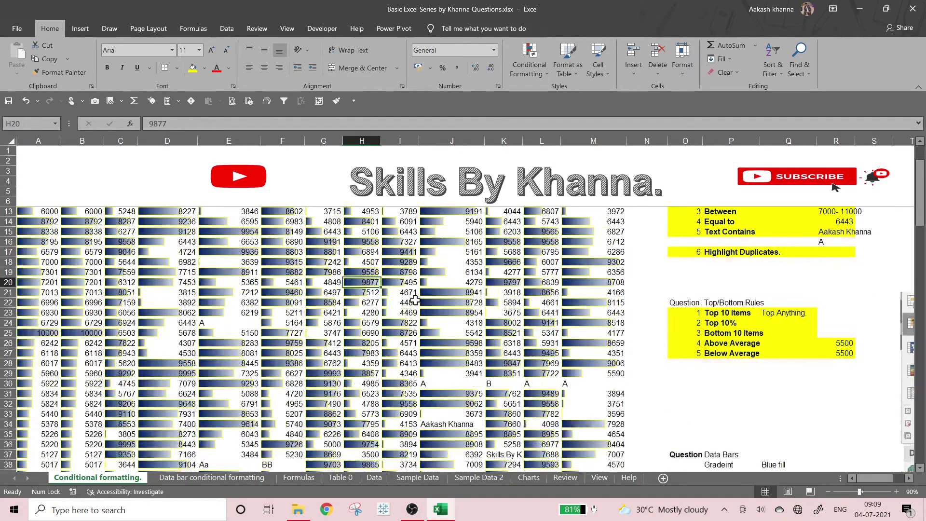
scroll(277, 364, "down", 2)
scroll(277, 364, "up", 7)
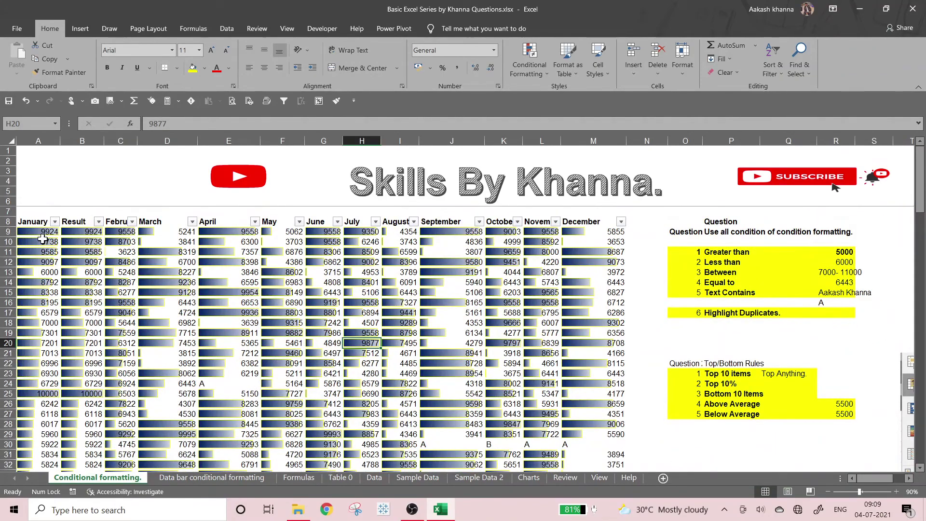
Magnify the sheet to 170% to inspect the bars' length and borders up close, and reduce the zoom to 98%.
left_click(896, 492)
left_click(896, 491)
left_click(896, 492)
left_click(896, 491)
left_click(896, 491)
left_click(896, 492)
left_click(896, 491)
left_click(896, 491)
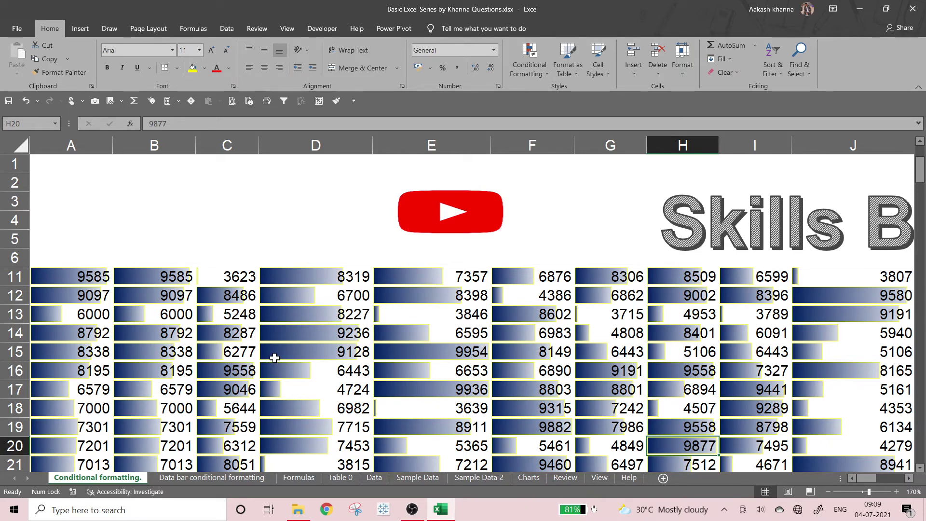
scroll(273, 357, "down", 1)
scroll(274, 357, "up", 1)
left_click(827, 491)
left_click(827, 491)
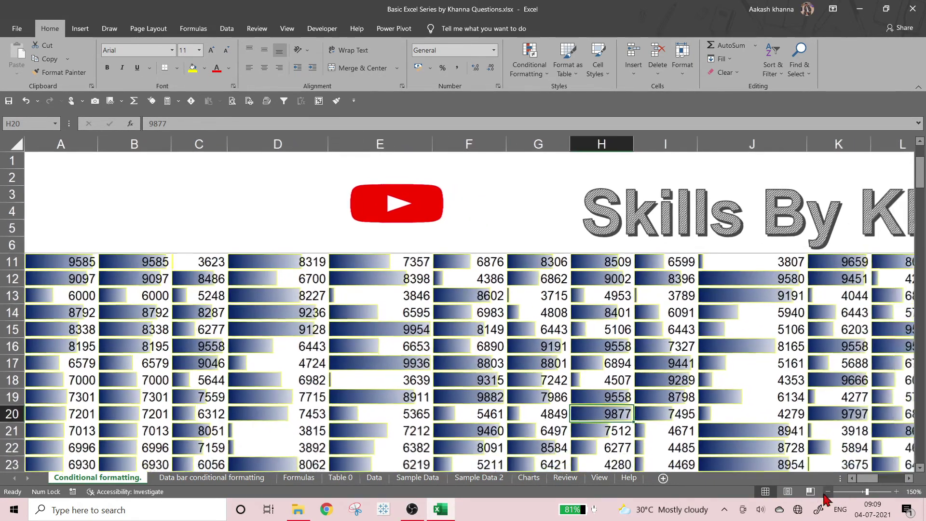
left_click_drag(866, 491, 861, 492)
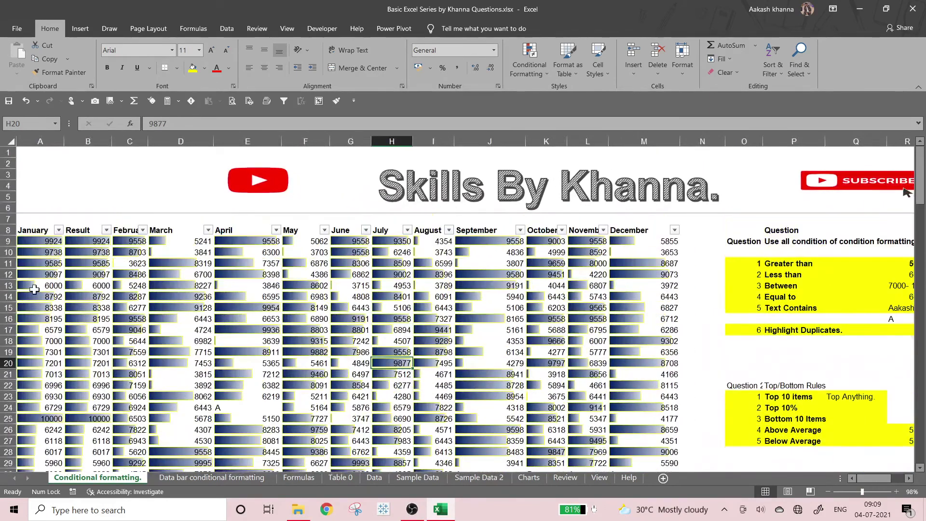
Open the Conditional Formatting Rules Manager and show the formatting rules for This Worksheet.
left_click(39, 234)
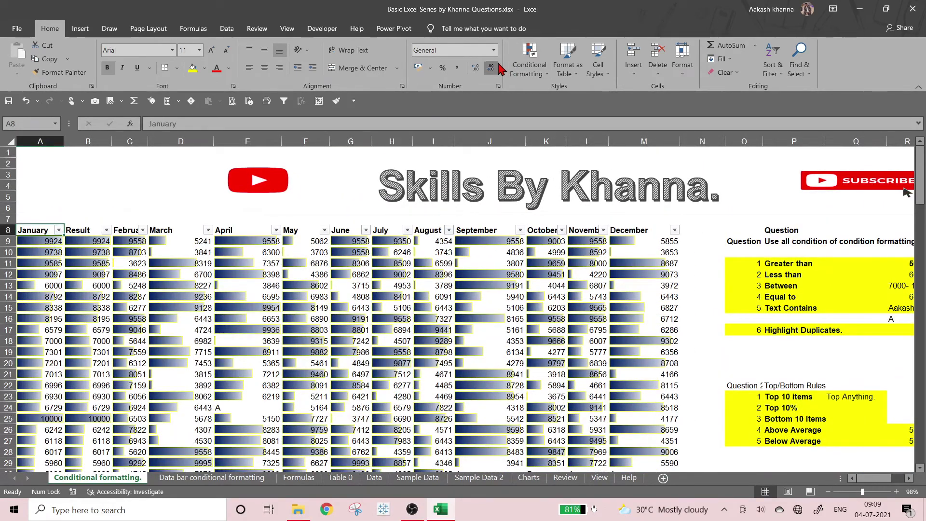
left_click(520, 74)
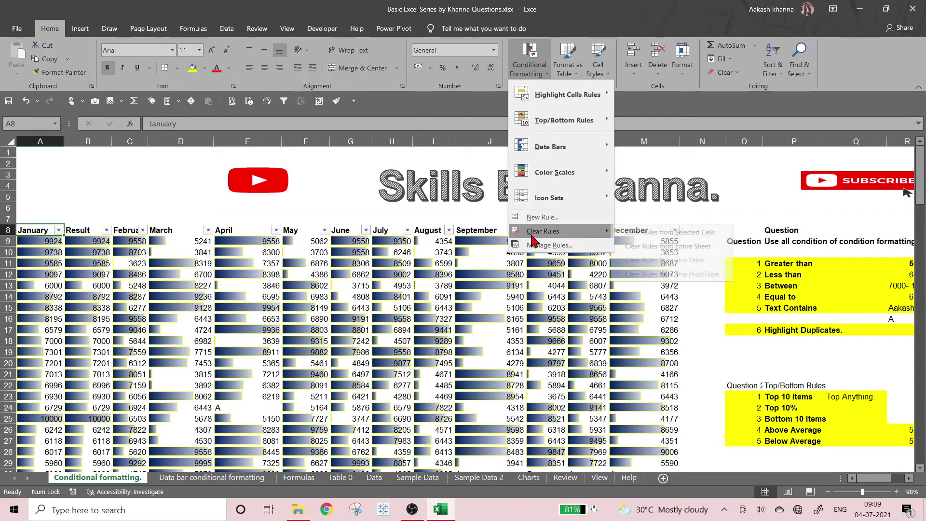
left_click(530, 245)
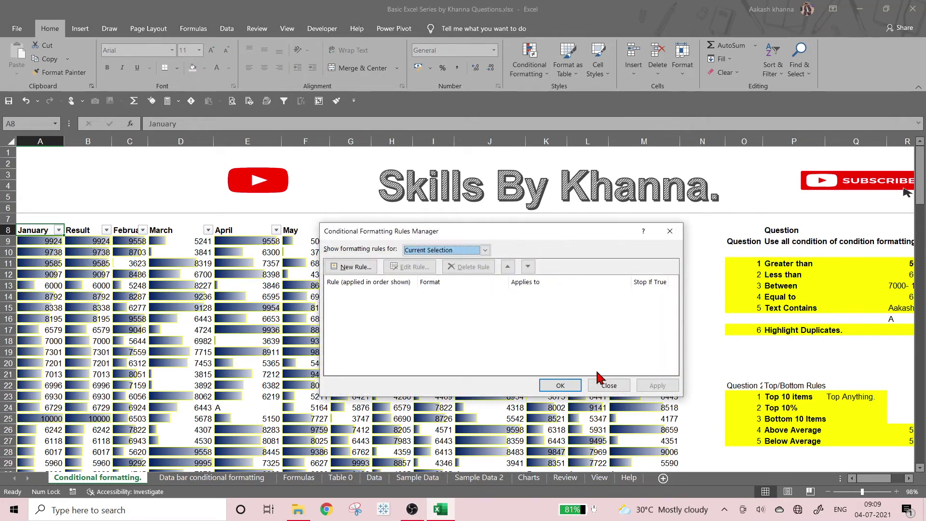
left_click(471, 251)
left_click(460, 261)
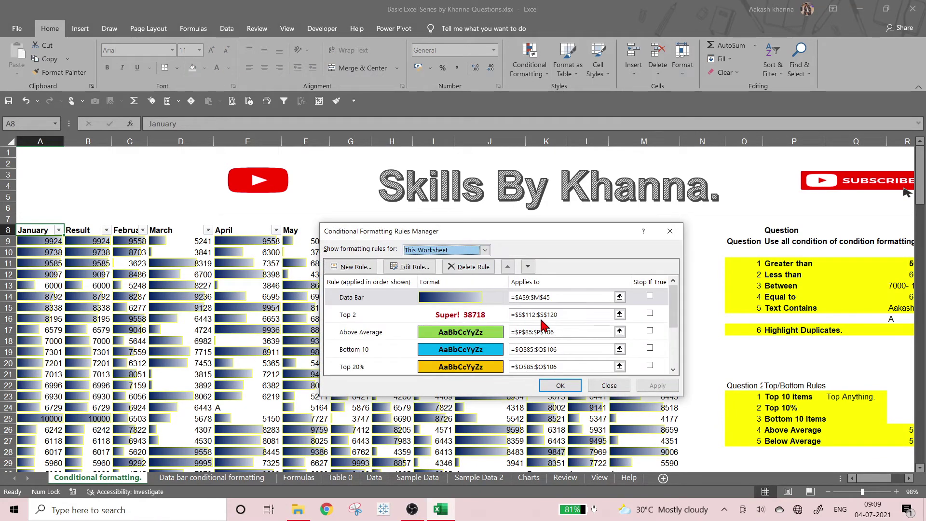
Edit the Data Bar rule to use the Right-to-Left bar direction and apply it to the worksheet.
left_click(363, 298)
left_click(414, 267)
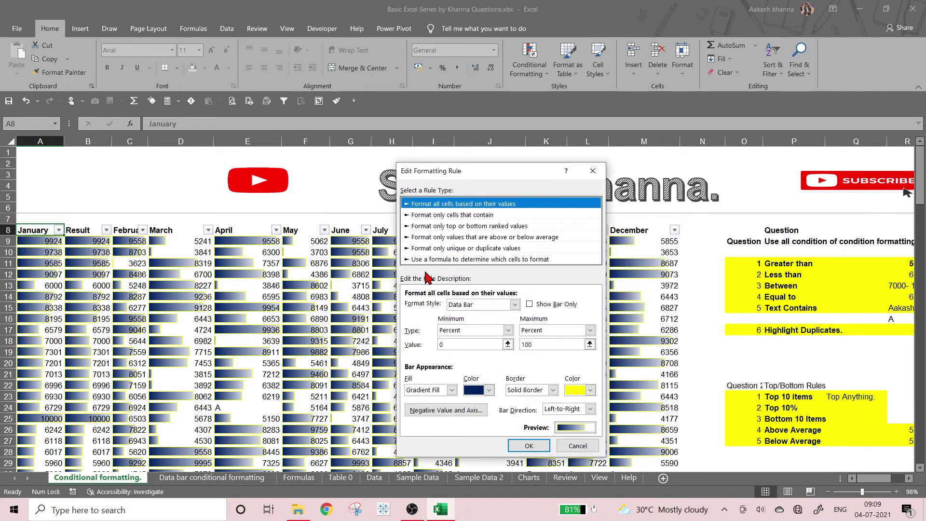
left_click(575, 409)
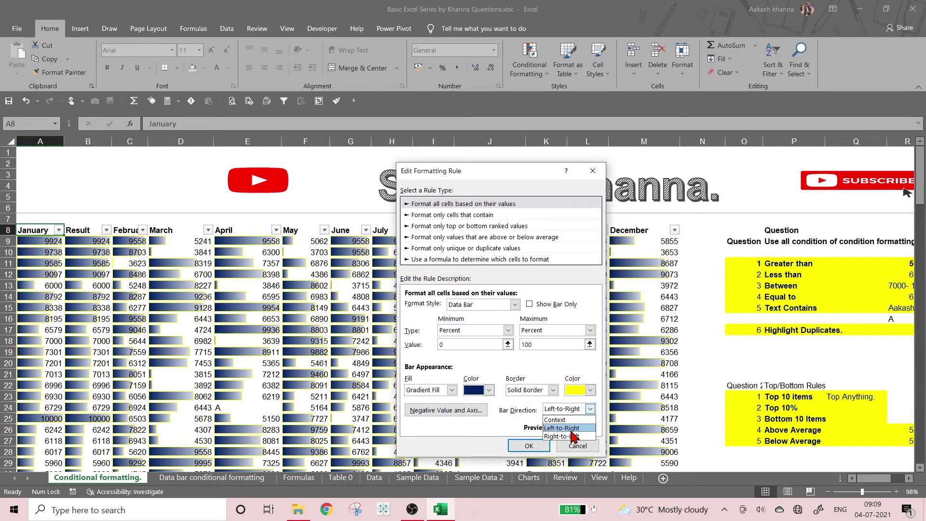
left_click(568, 440)
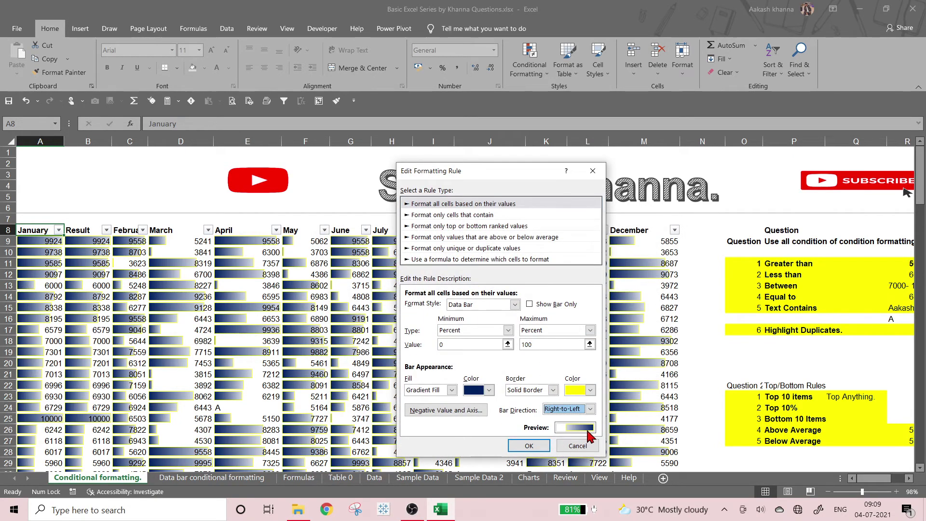
left_click(545, 445)
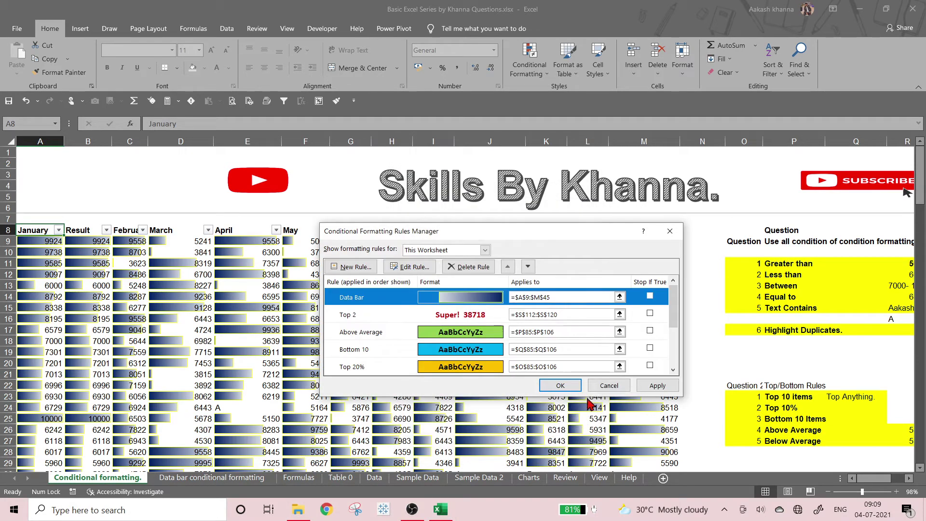
left_click(657, 385)
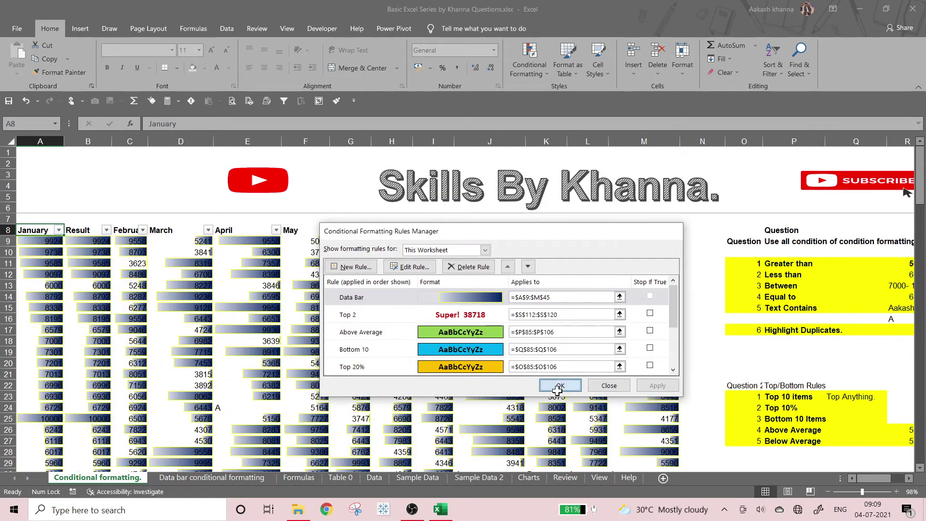
left_click(559, 386)
Edit the Data Bar rule of the monthly data in A9:M45 to use the Left-to-Right bar direction.
scroll(182, 304, "down", 5)
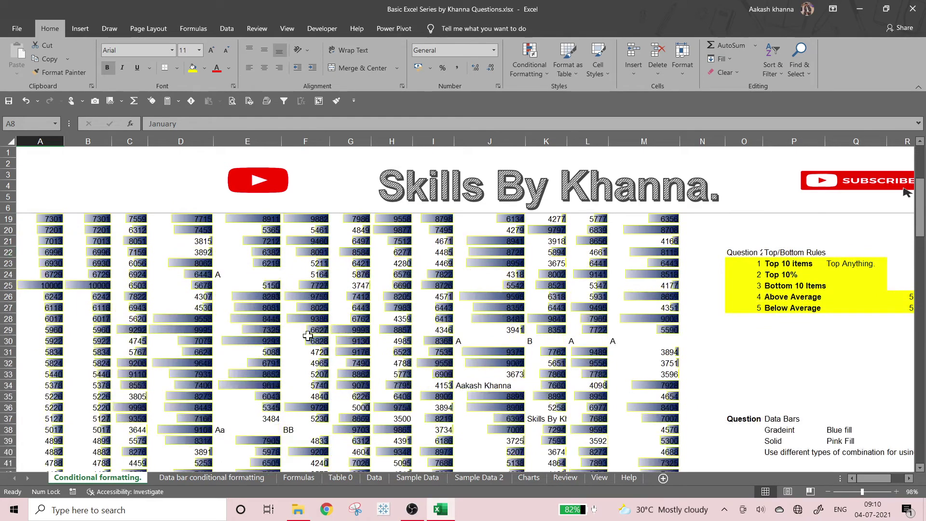
scroll(310, 331, "down", 2)
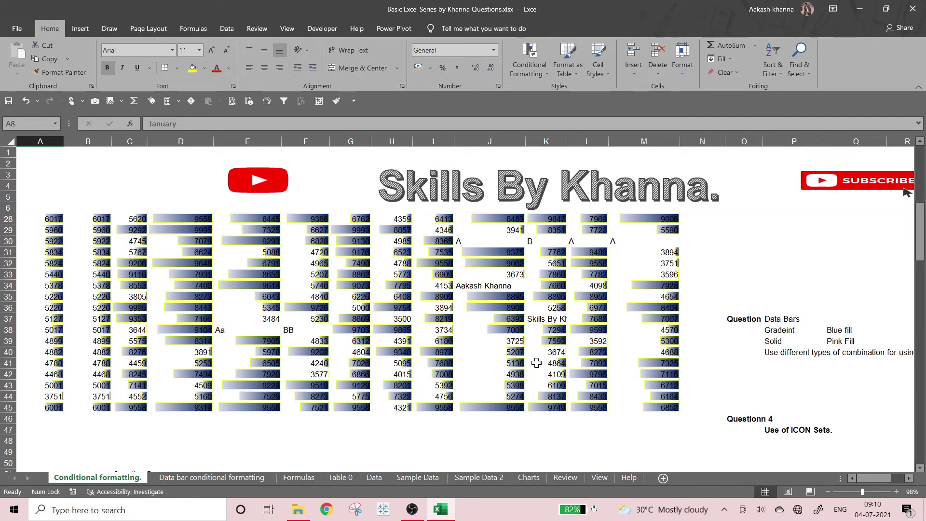
scroll(321, 341, "up", 5)
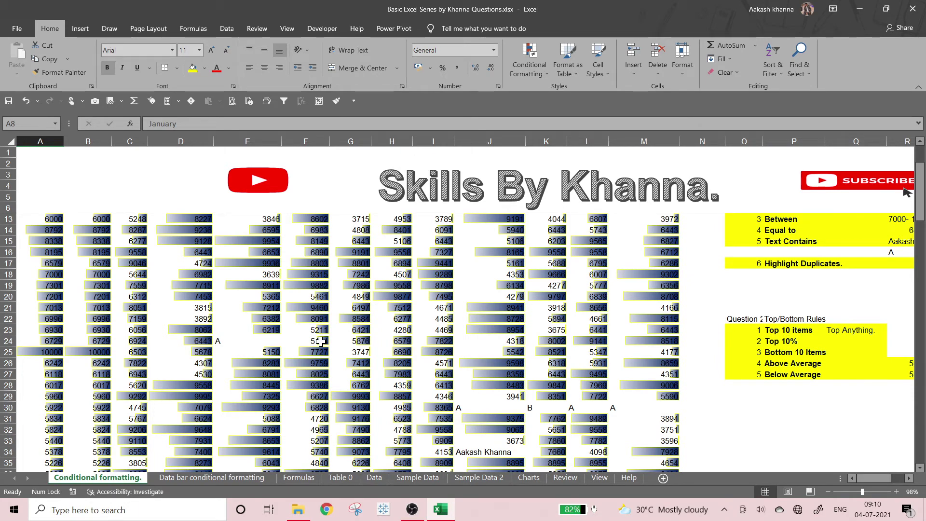
scroll(266, 358, "up", 2)
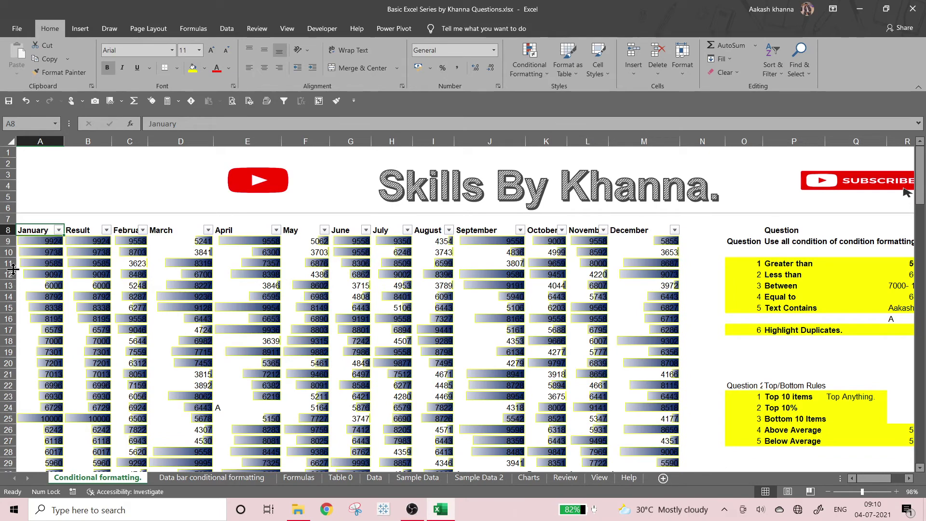
left_click(39, 244)
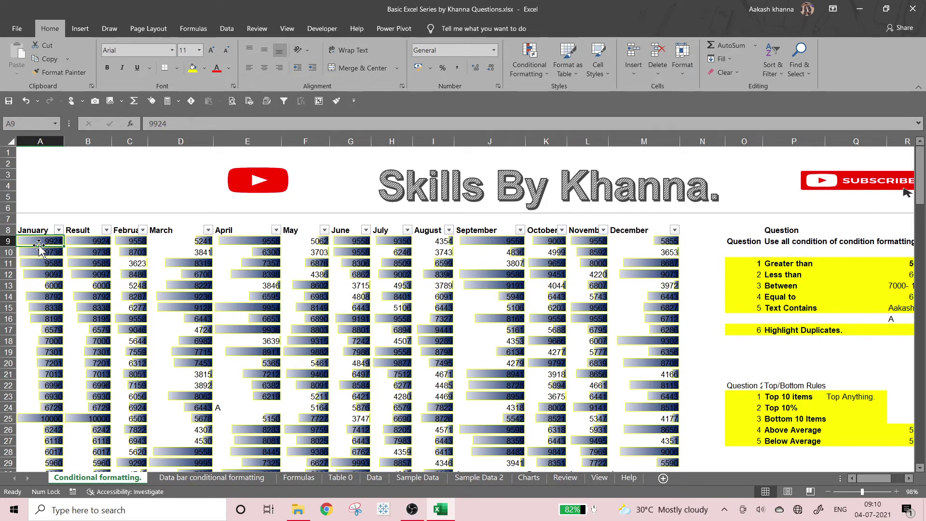
key("ctrl+shift+Right")
key("ctrl+shift+Down")
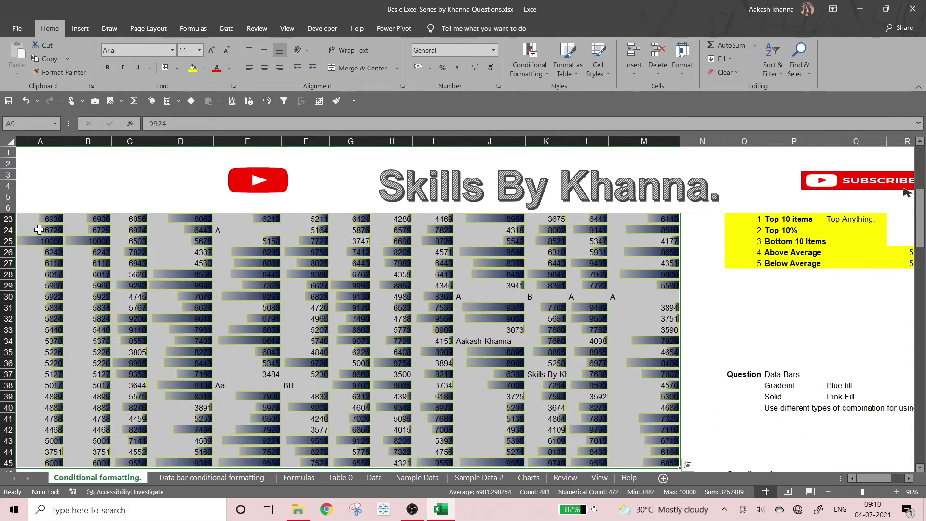
left_click(529, 67)
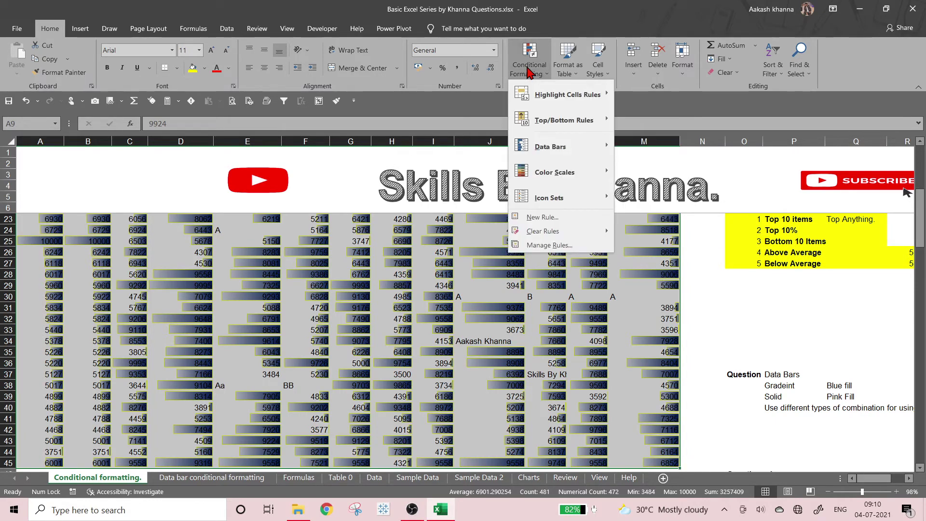
left_click(536, 246)
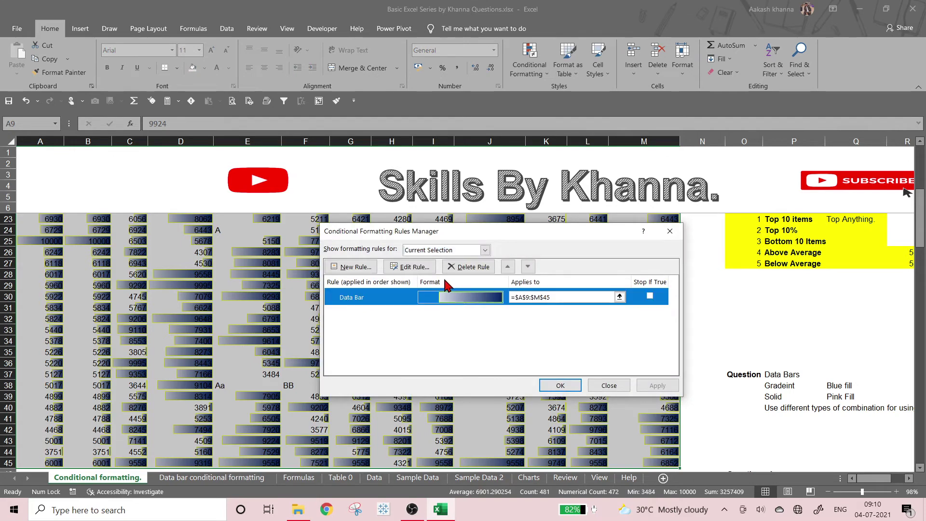
left_click(424, 268)
left_click(561, 409)
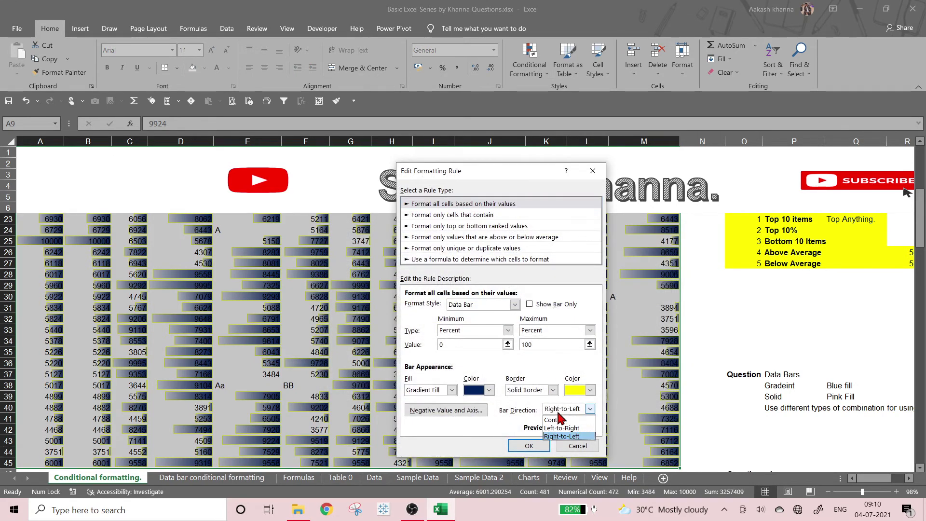
left_click(555, 420)
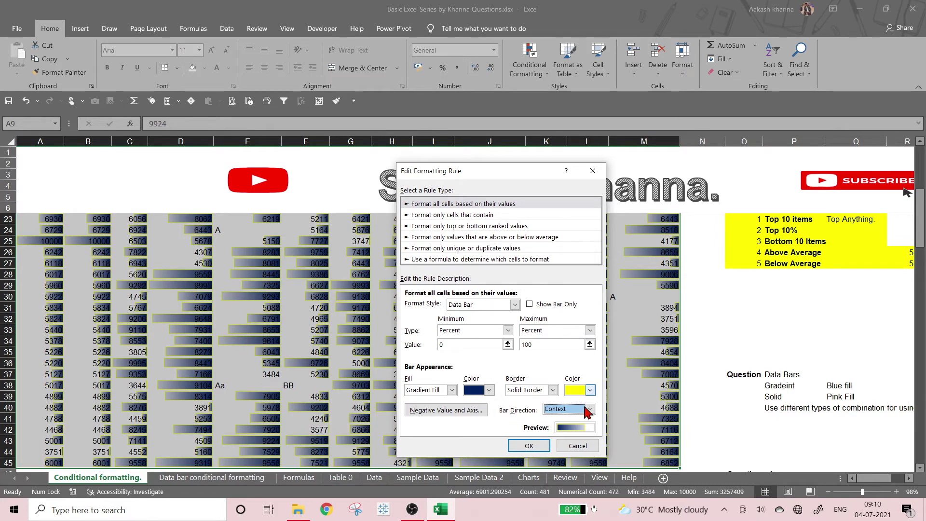
left_click(575, 410)
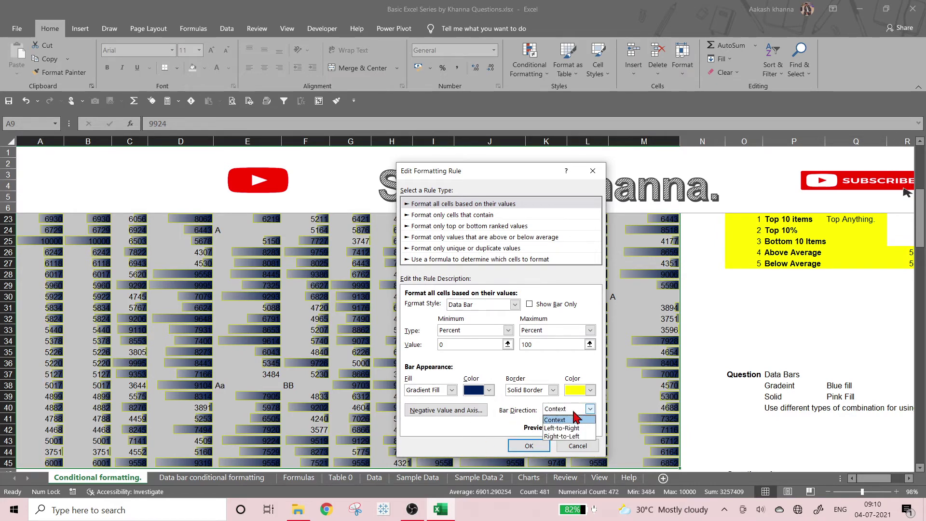
left_click(562, 428)
Set the data bars' solid border color to red and apply the edited rule to the monthly data.
left_click(575, 392)
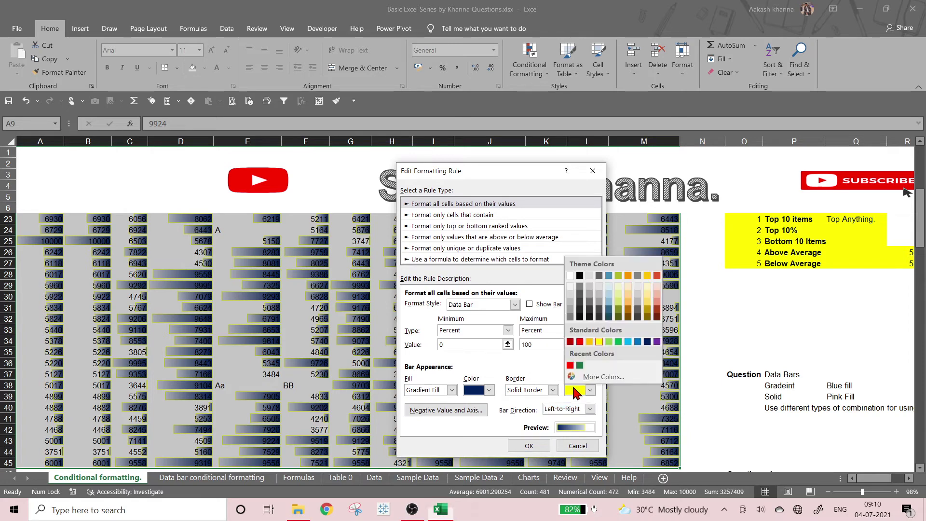
left_click(609, 342)
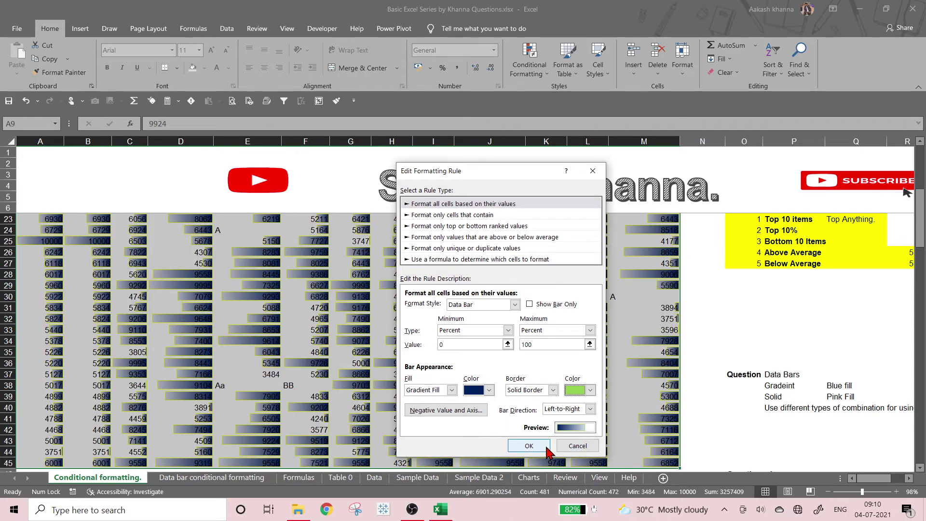
left_click(589, 390)
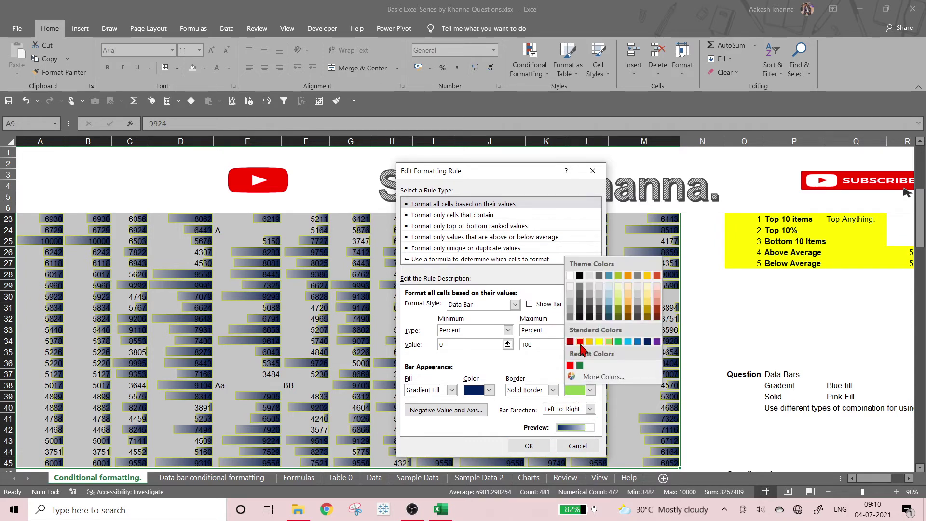
left_click(580, 342)
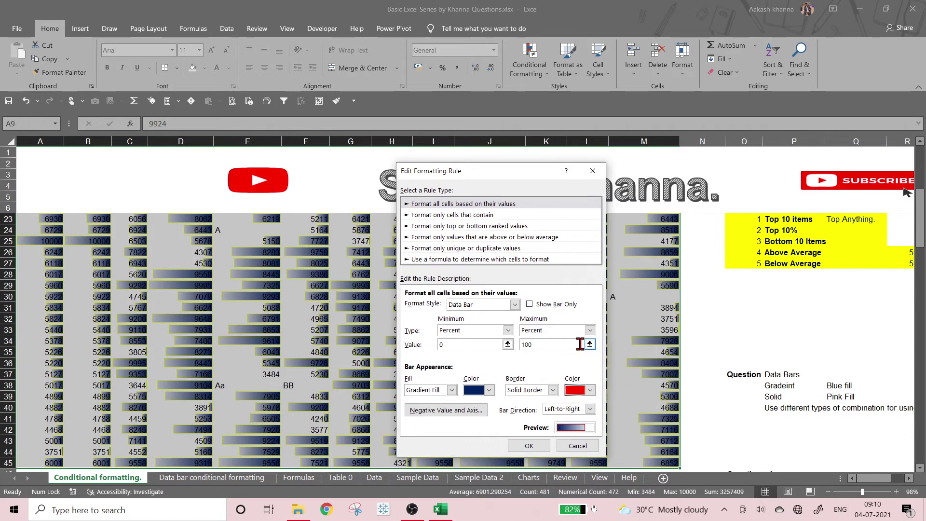
left_click(529, 445)
left_click(646, 386)
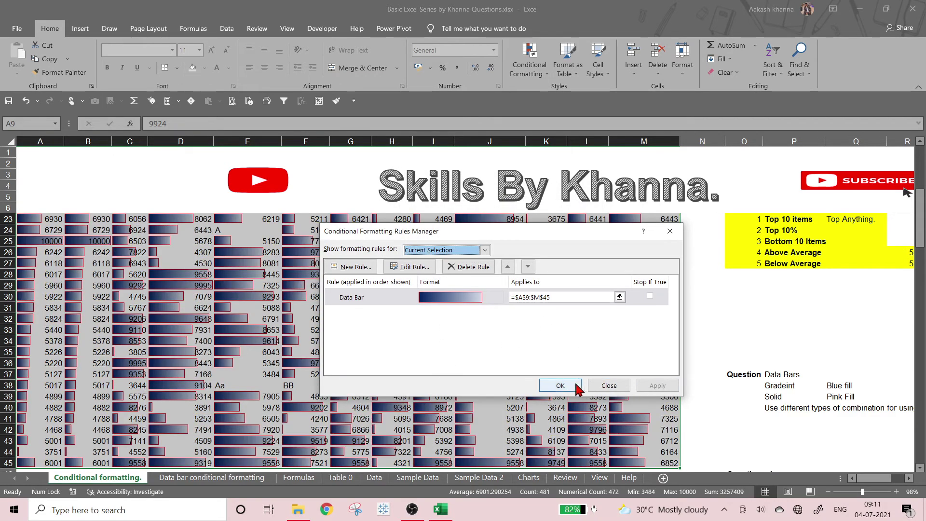
left_click(559, 386)
scroll(579, 384, "up", 5)
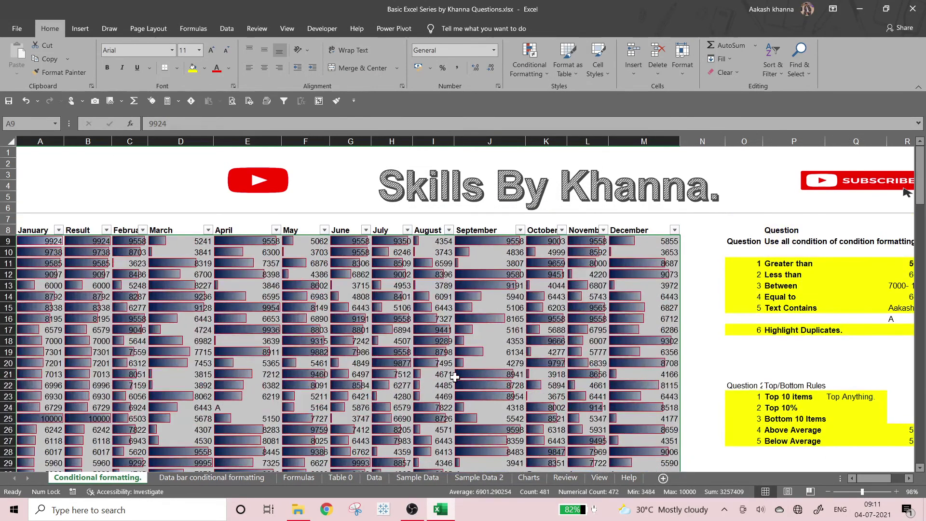
left_click(397, 309)
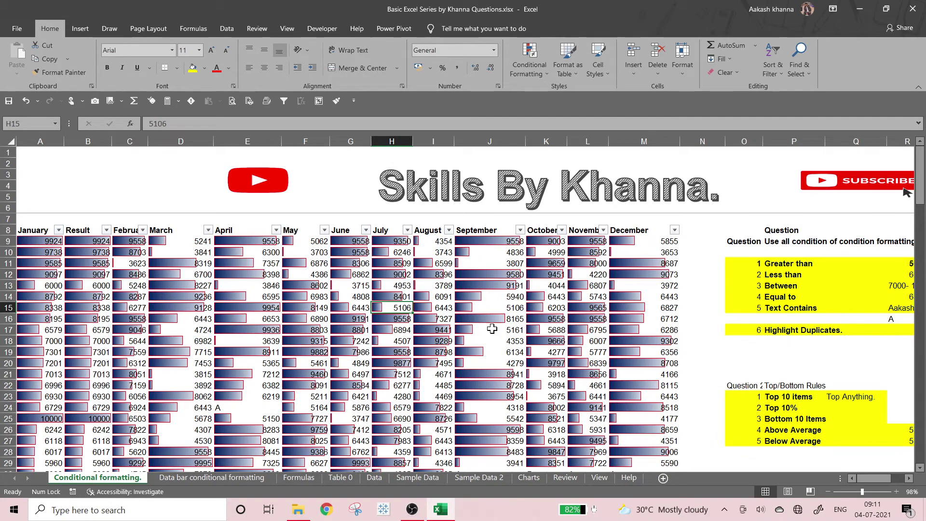
Clear the conditional formatting rules from the selected monthly data cells A10:M45.
scroll(299, 357, "down", 5)
scroll(432, 397, "up", 5)
scroll(432, 397, "down", 6)
scroll(422, 397, "up", 6)
left_click(28, 253)
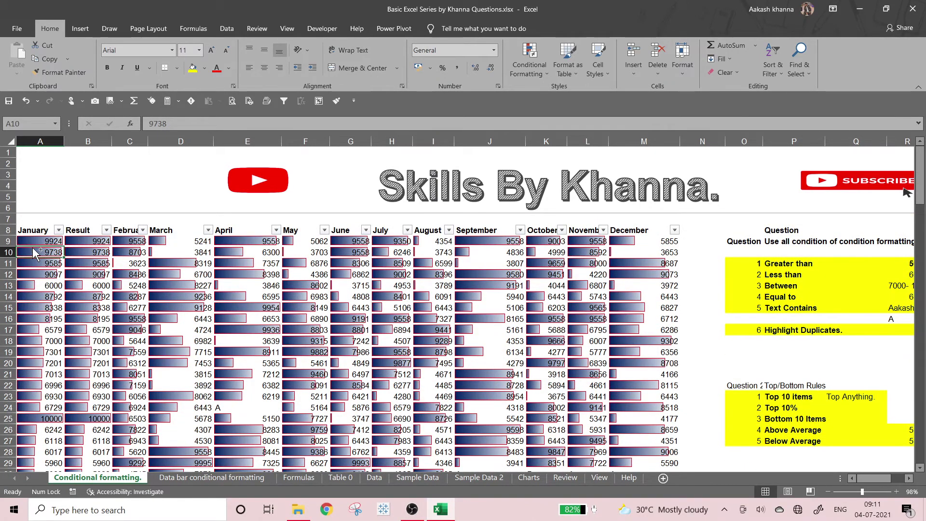
key("ctrl+shift+Right")
key("ctrl+shift+Down")
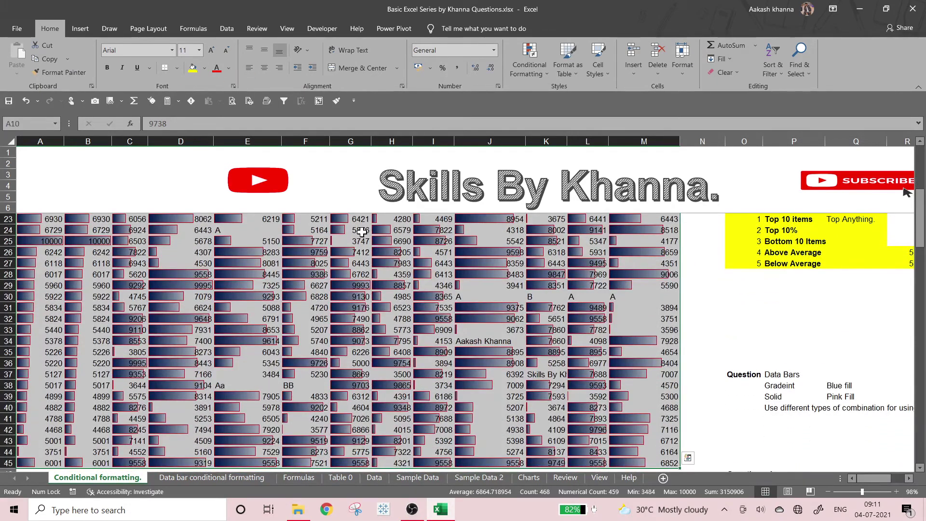
left_click(529, 63)
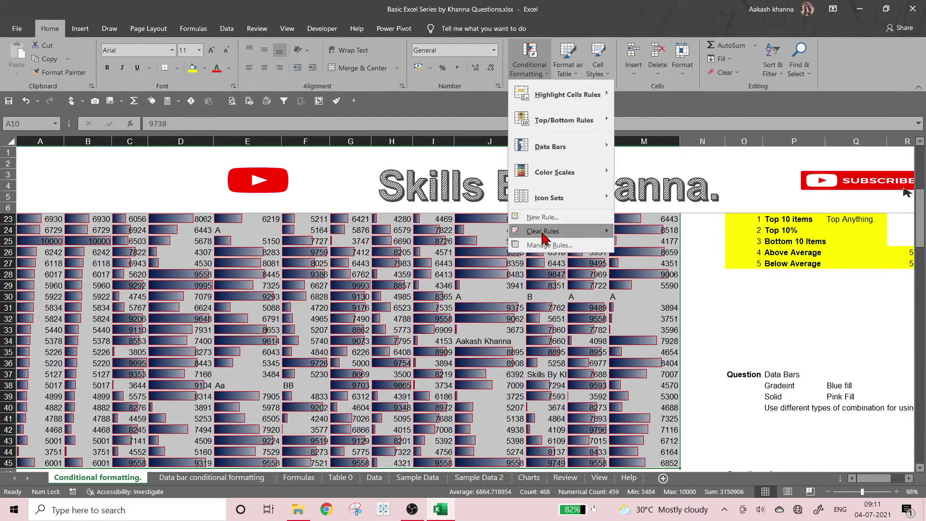
mouse_move(544, 236)
left_click(667, 234)
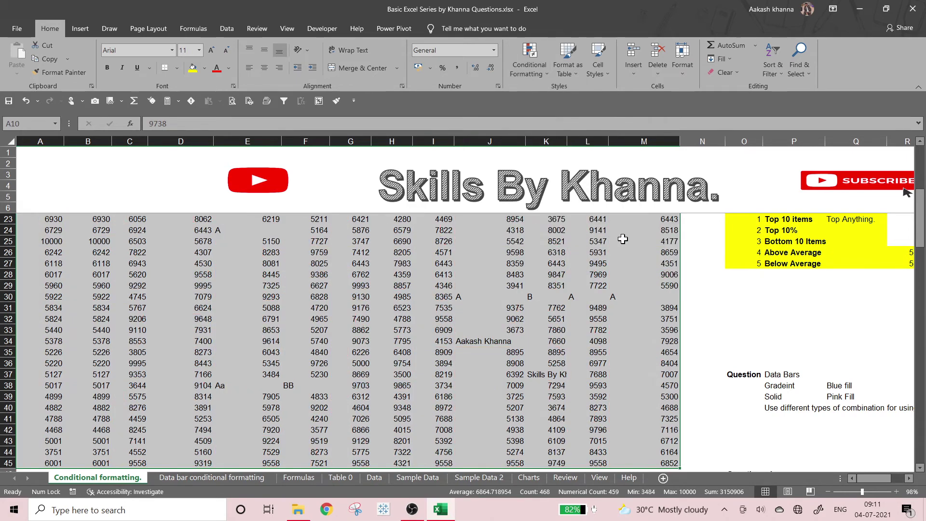
Clear the conditional formatting rules from the table's first data row, A9:M9.
scroll(400, 332, "up", 5)
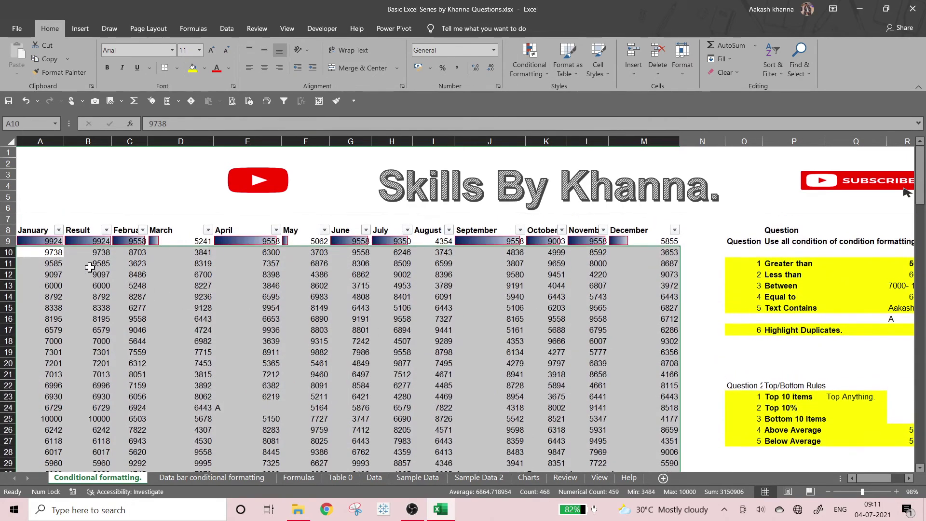
left_click(39, 256)
left_click_drag(48, 241, 646, 241)
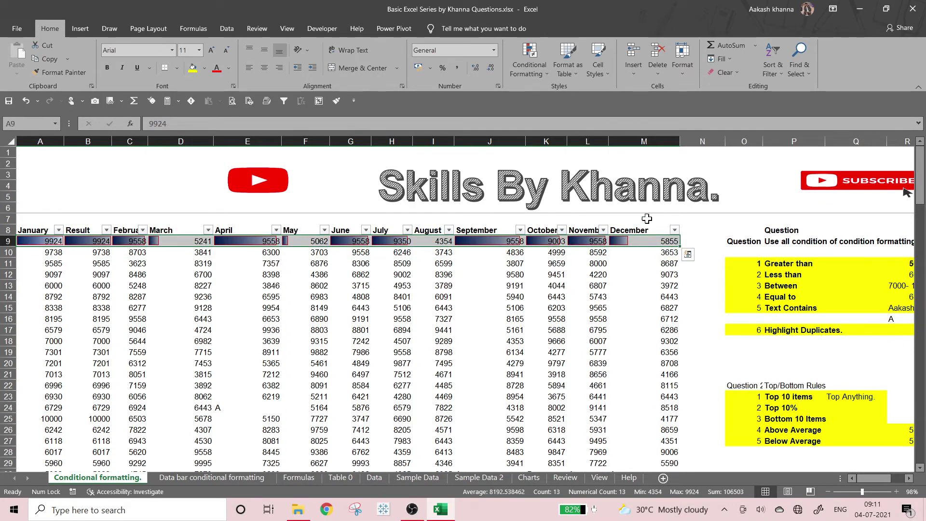
left_click(529, 62)
mouse_move(549, 237)
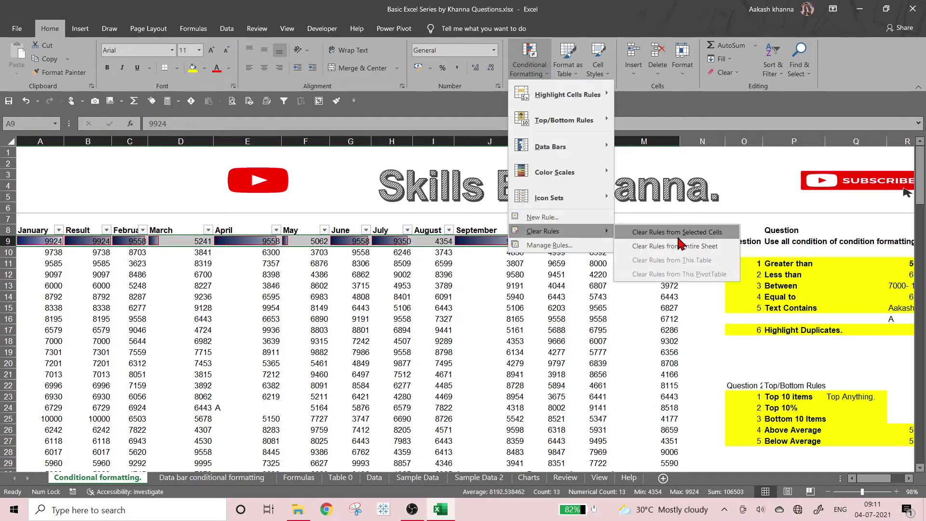
left_click(680, 241)
left_click(304, 285)
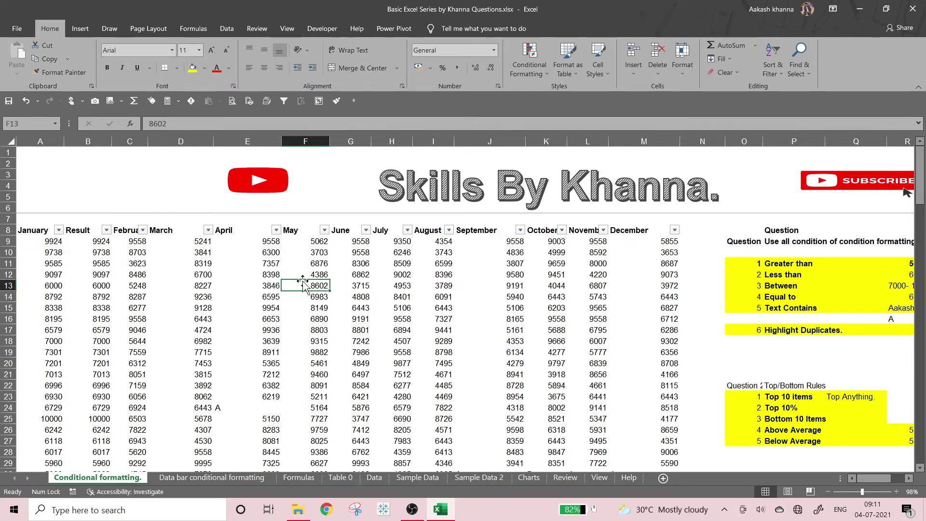
Highlight the Data Bars question's task lines in P38:Q40 with yellow fill.
scroll(421, 303, "down", 7)
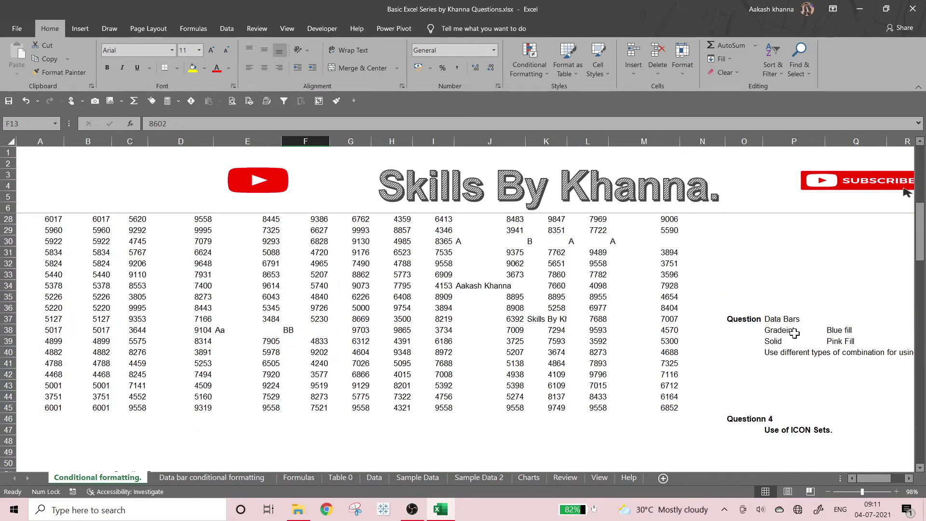
left_click(771, 332)
left_click_drag(770, 332, 837, 331)
left_click_drag(840, 347, 840, 348)
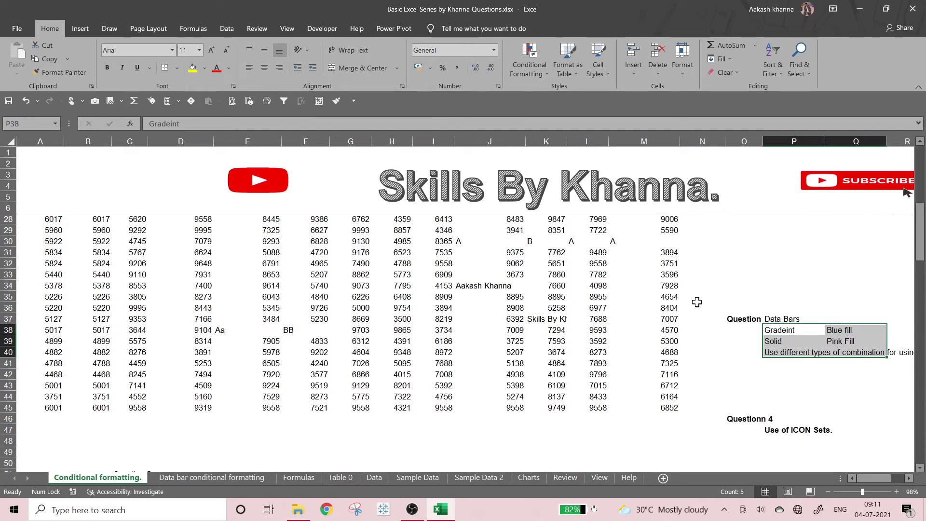
left_click(192, 68)
left_click(772, 359)
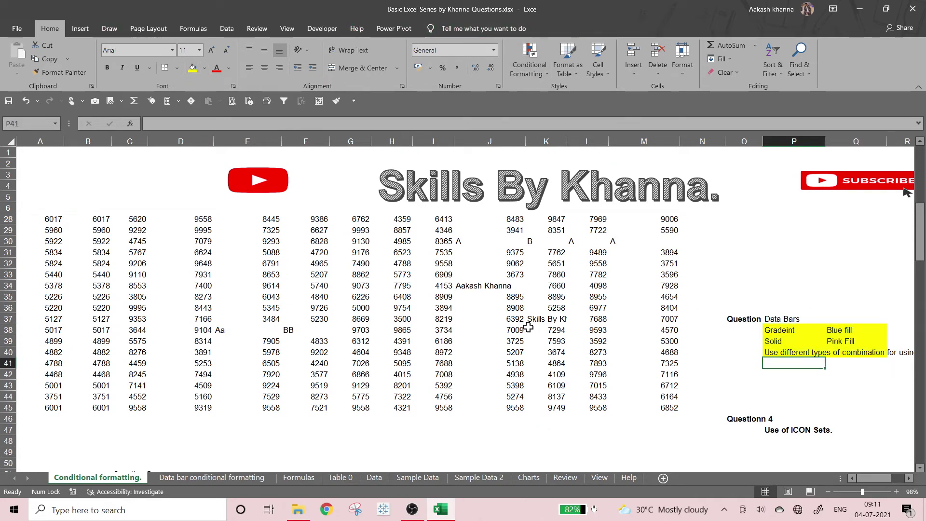
Examine Question 5's date, product, region and amount data, its table of required conditional formatting rules, and the formatted answer table.
scroll(292, 418, "up", 6)
scroll(306, 392, "down", 7)
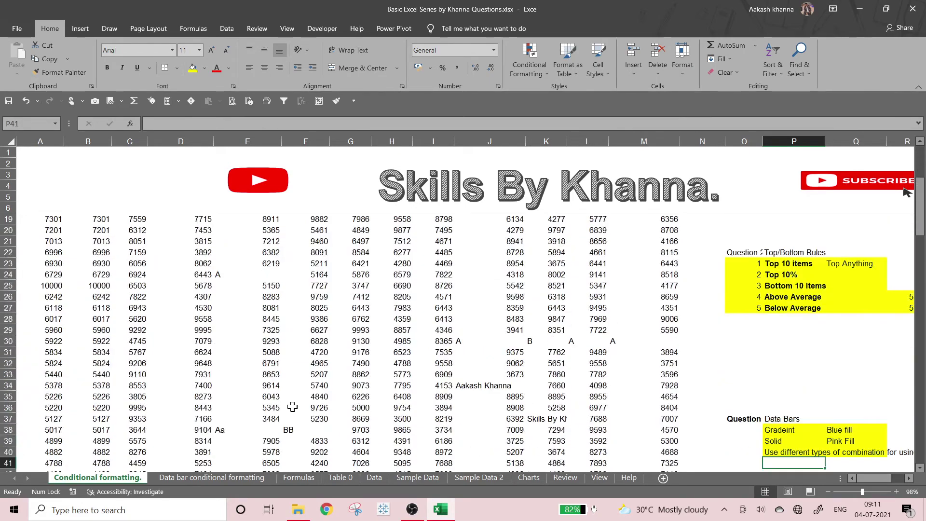
scroll(307, 391, "down", 3)
scroll(272, 313, "up", 11)
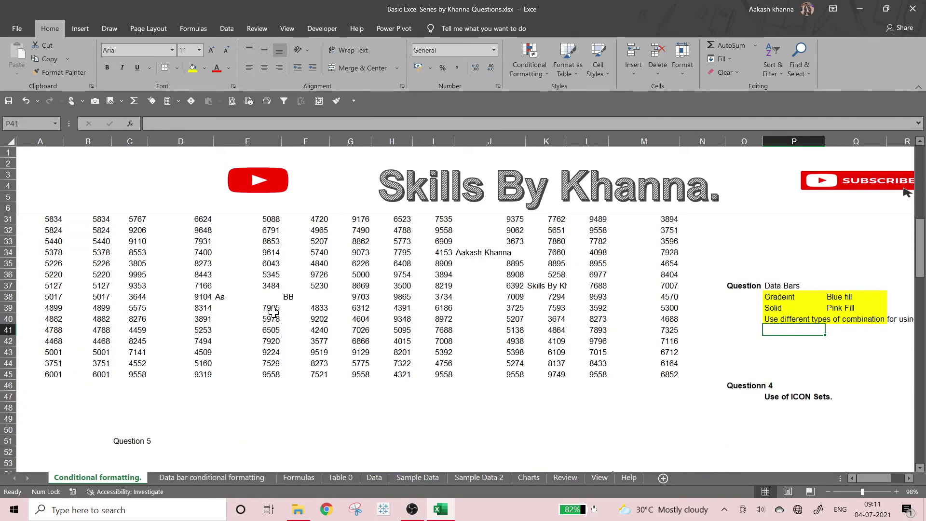
scroll(242, 320, "down", 11)
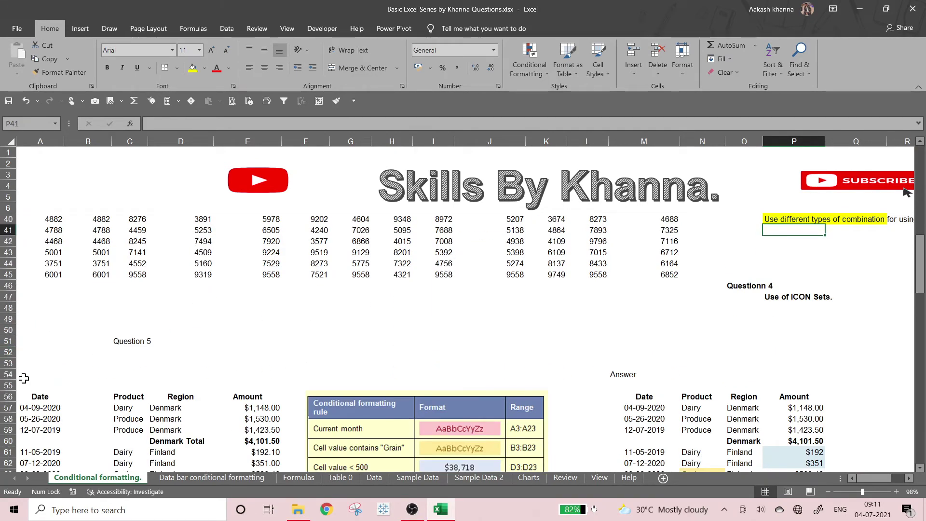
scroll(20, 372, "down", 4)
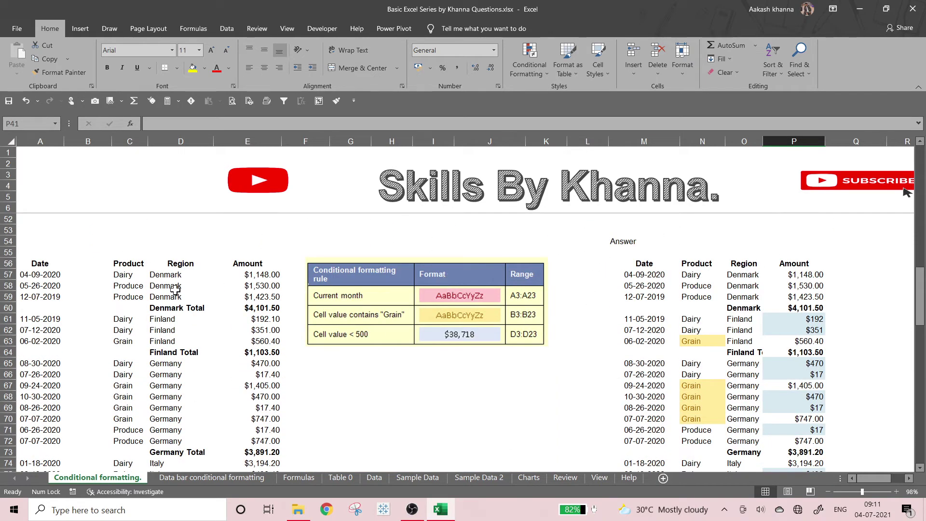
scroll(171, 282, "down", 2)
scroll(170, 283, "up", 1)
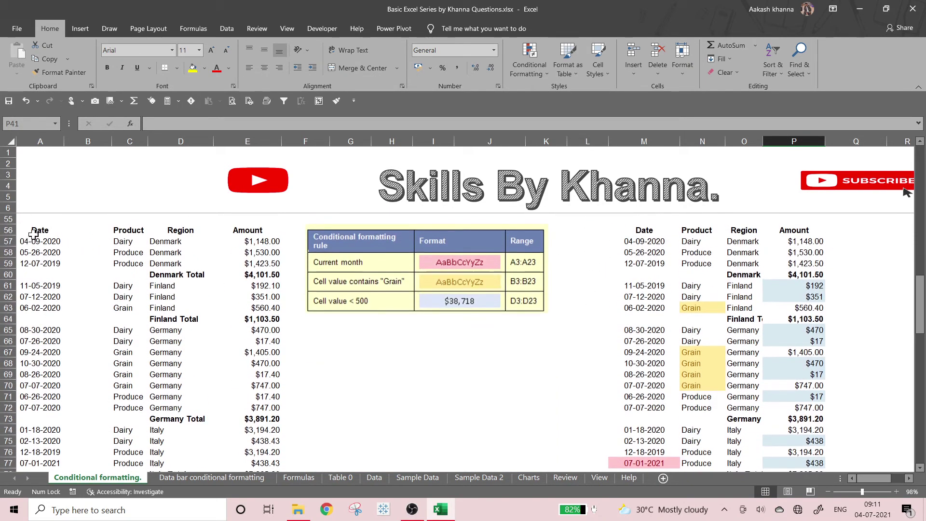
left_click_drag(33, 233, 223, 471)
left_click(742, 286)
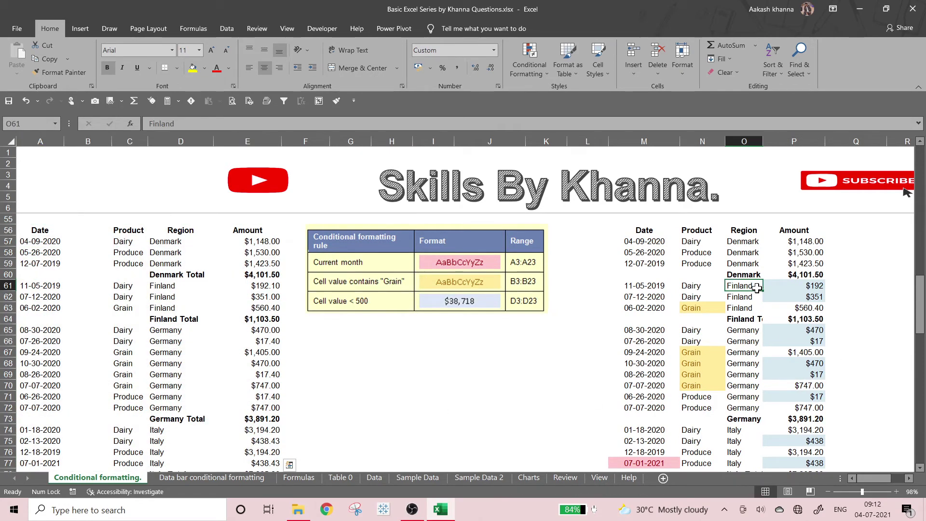
Highlight today's dates in the Question 5 data A56:E78 with a Date Occurring rule using Light Red Fill with Dark Red Text.
scroll(430, 326, "down", 2)
scroll(386, 324, "up", 2)
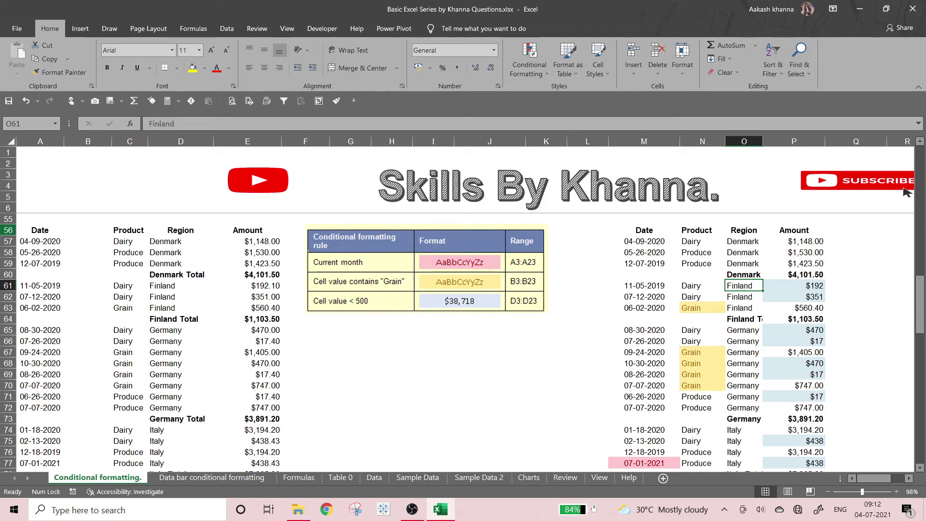
left_click(42, 228)
left_click_drag(42, 228, 269, 243)
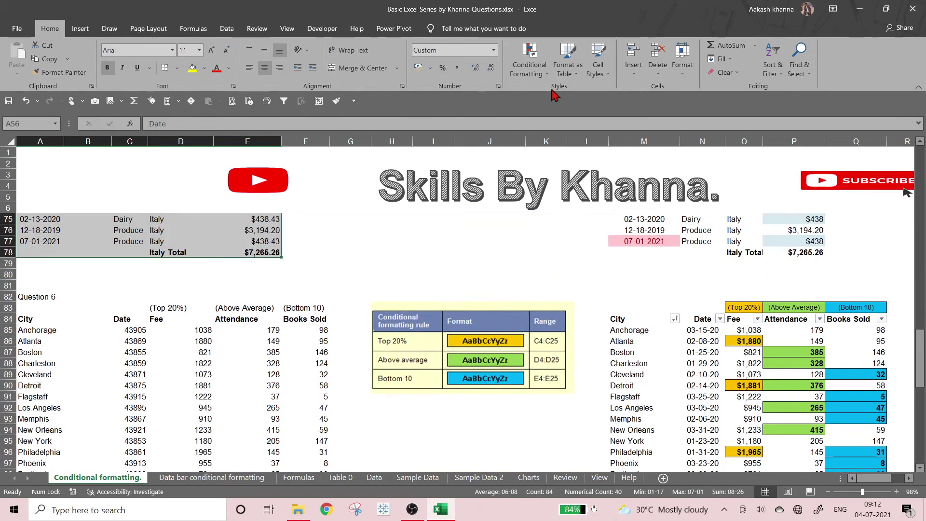
left_click(520, 70)
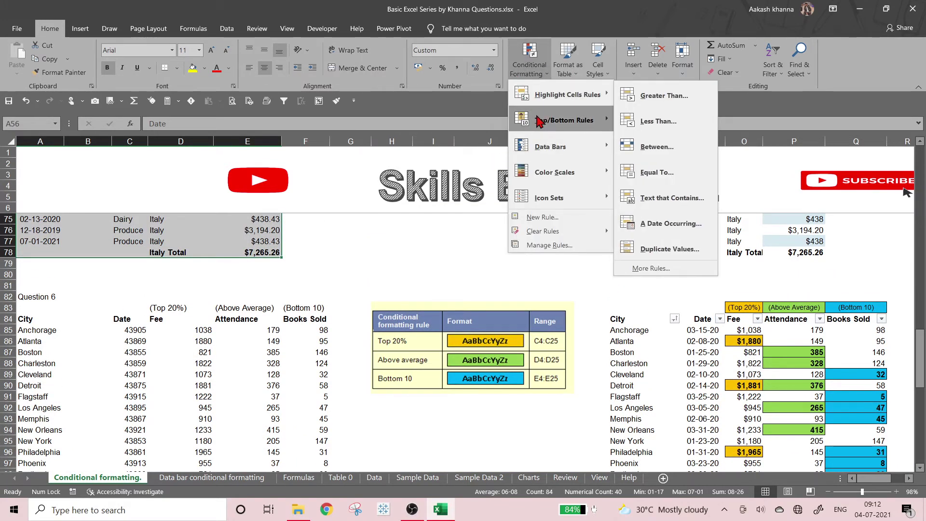
mouse_move(569, 95)
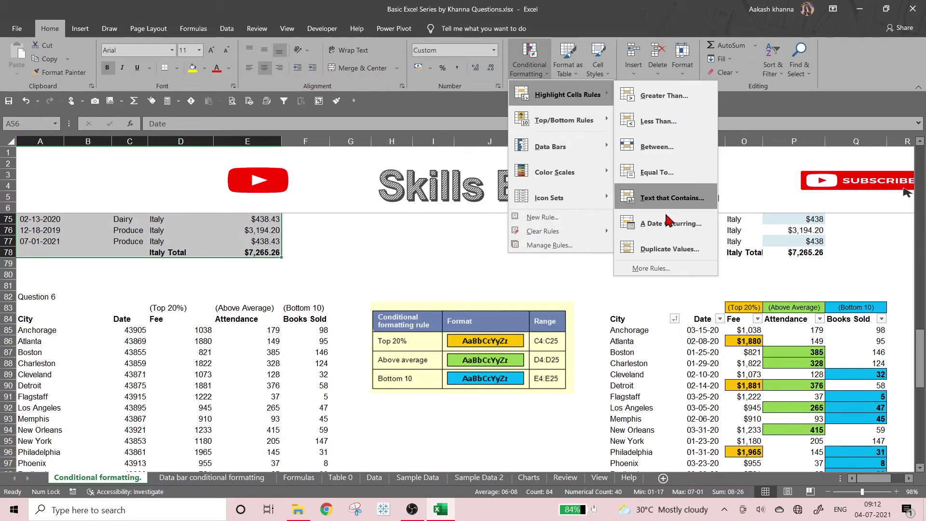
left_click(672, 231)
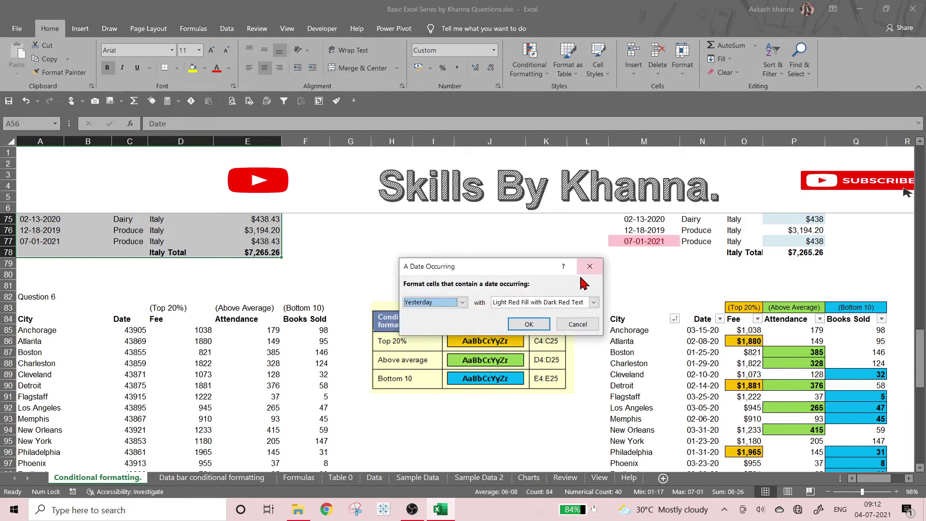
left_click(462, 302)
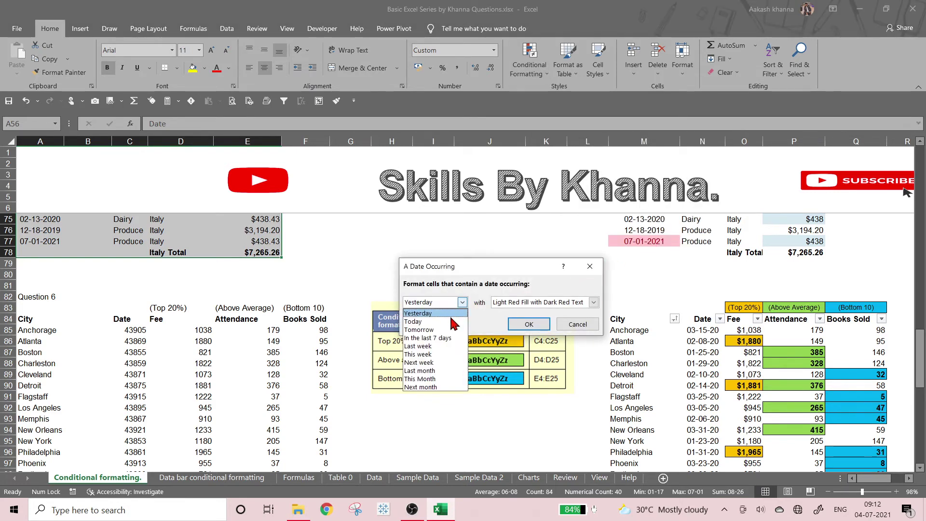
left_click(450, 321)
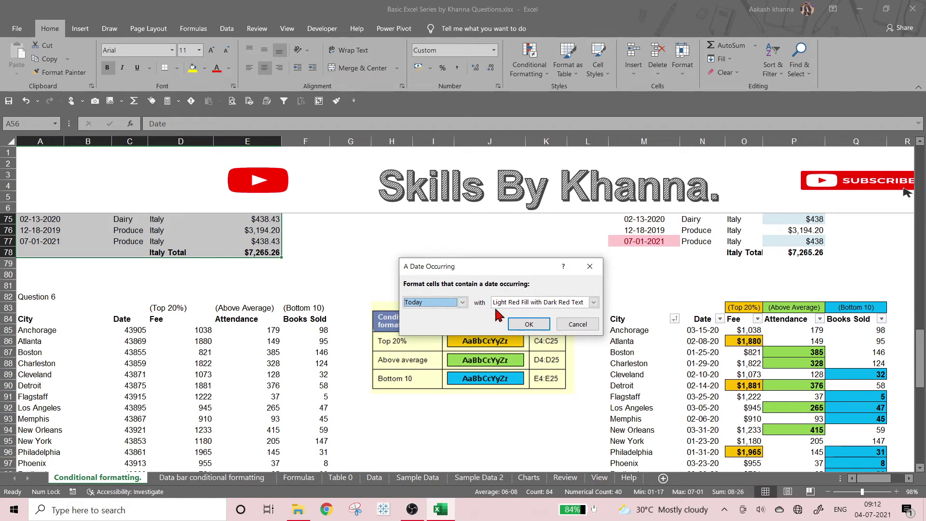
left_click(593, 302)
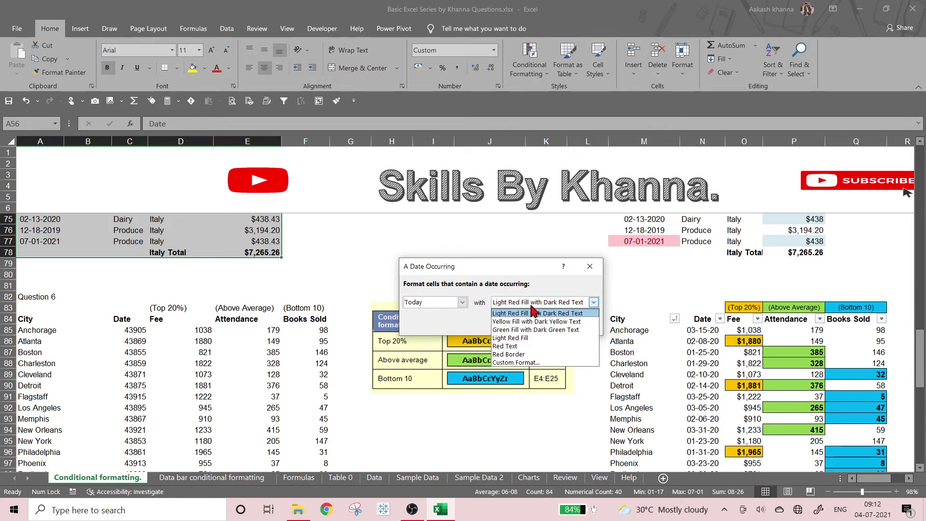
left_click(471, 328)
left_click(530, 323)
Replace the date in A77 with the current date, 07-04-2021.
scroll(405, 308, "up", 3)
scroll(405, 307, "up", 4)
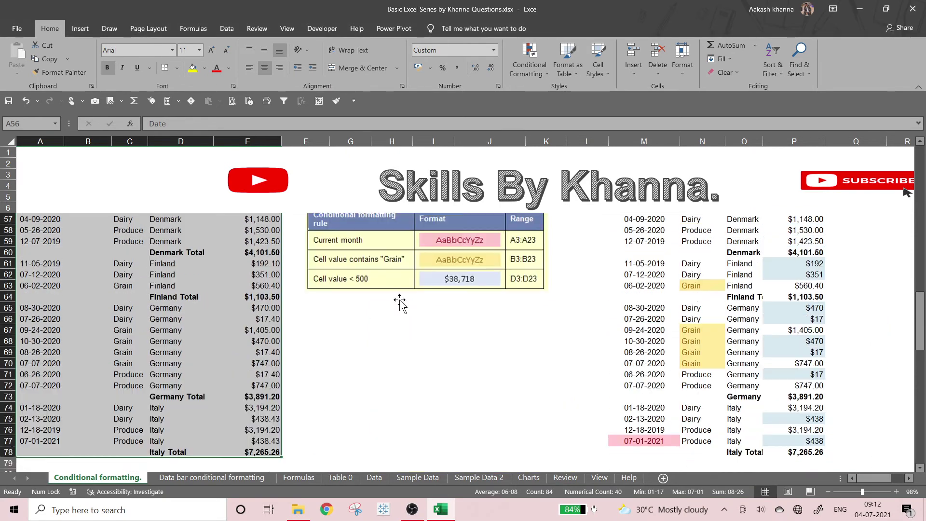
scroll(400, 301, "down", 2)
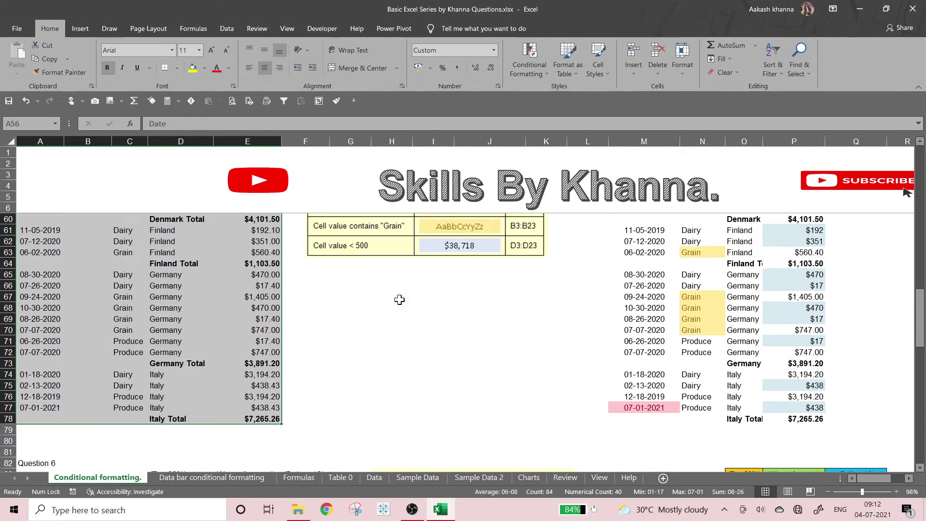
scroll(400, 300, "up", 2)
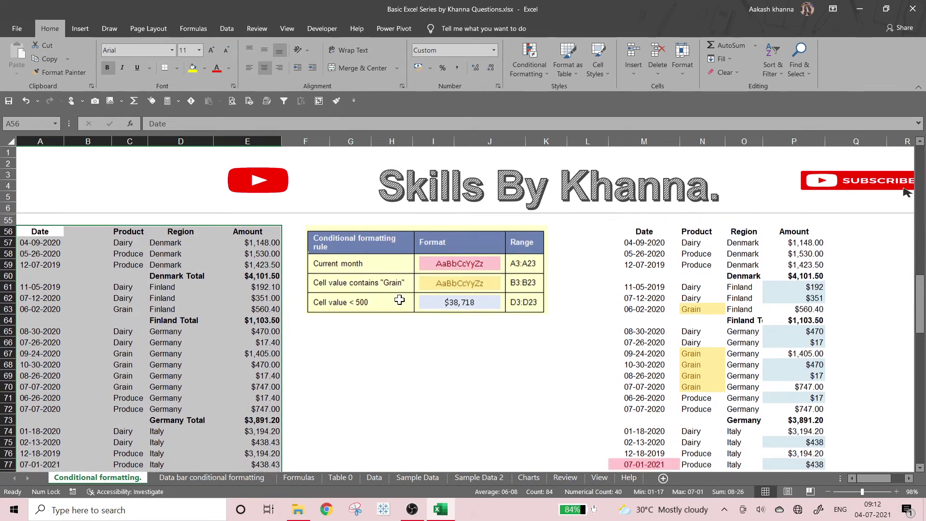
scroll(400, 299, "down", 1)
left_click(37, 441)
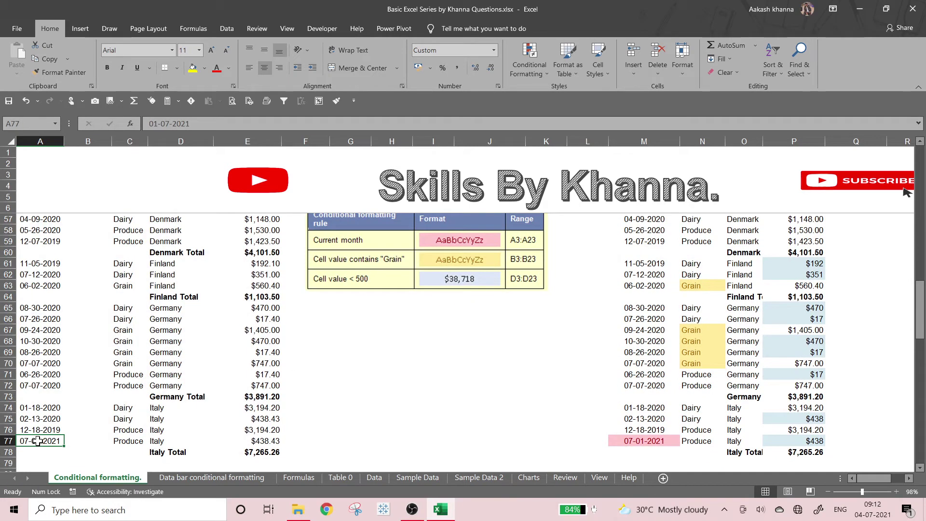
key("ctrl+semicolon")
key("Return")
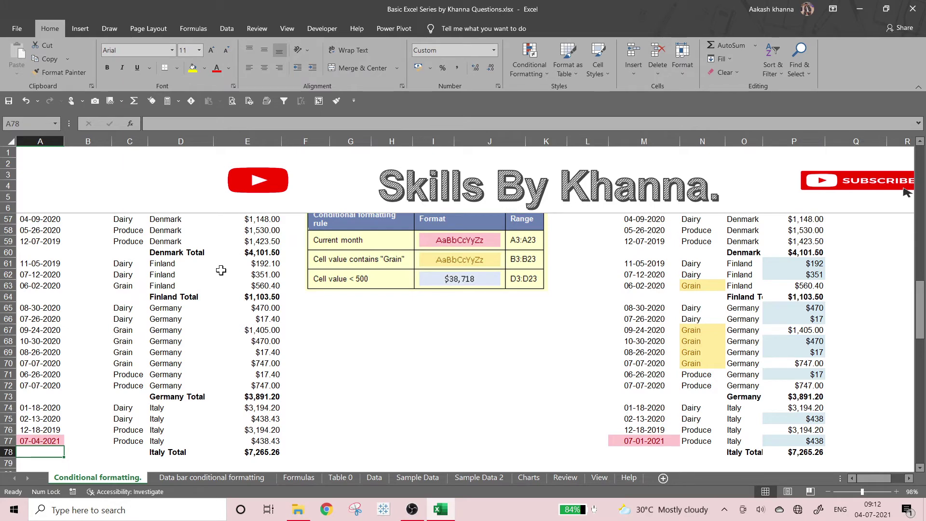
Review the date highlighting across the Question 5 table and select its data range A56:E78.
scroll(37, 362, "up", 2)
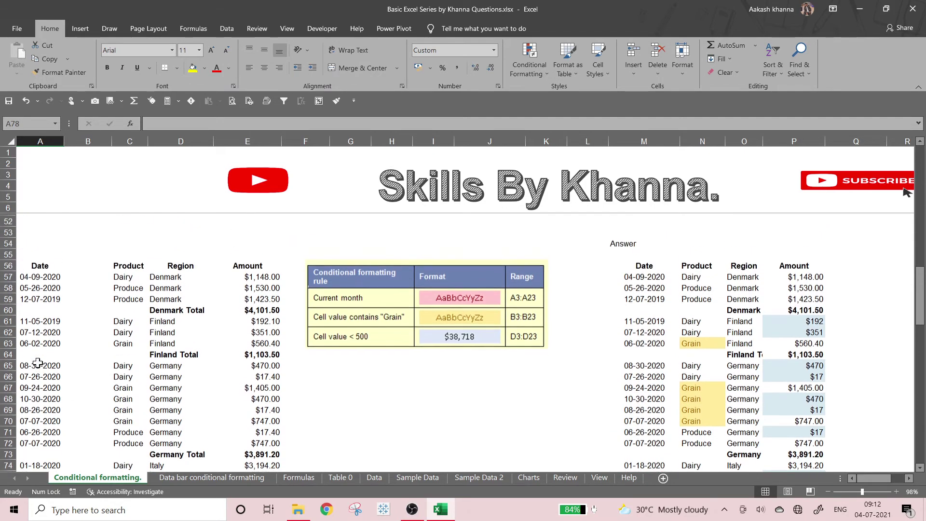
scroll(83, 330, "down", 2)
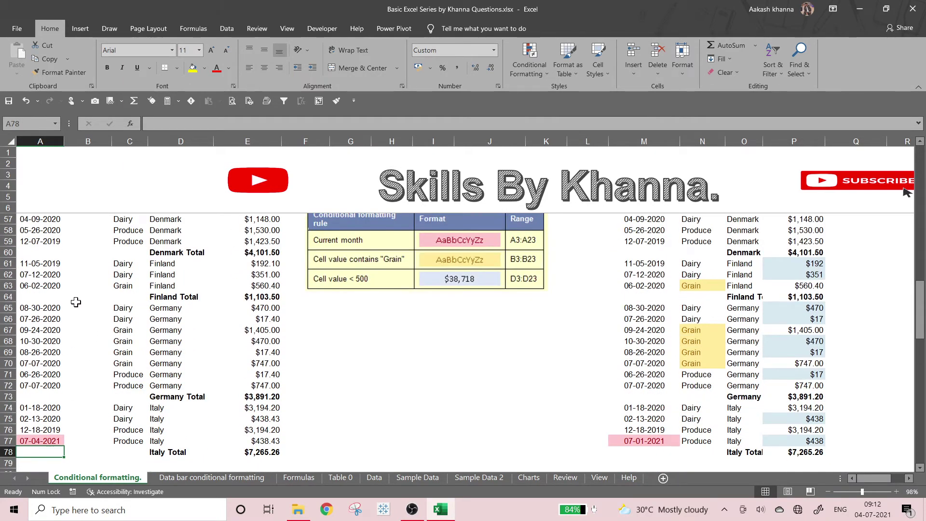
scroll(80, 339, "up", 1)
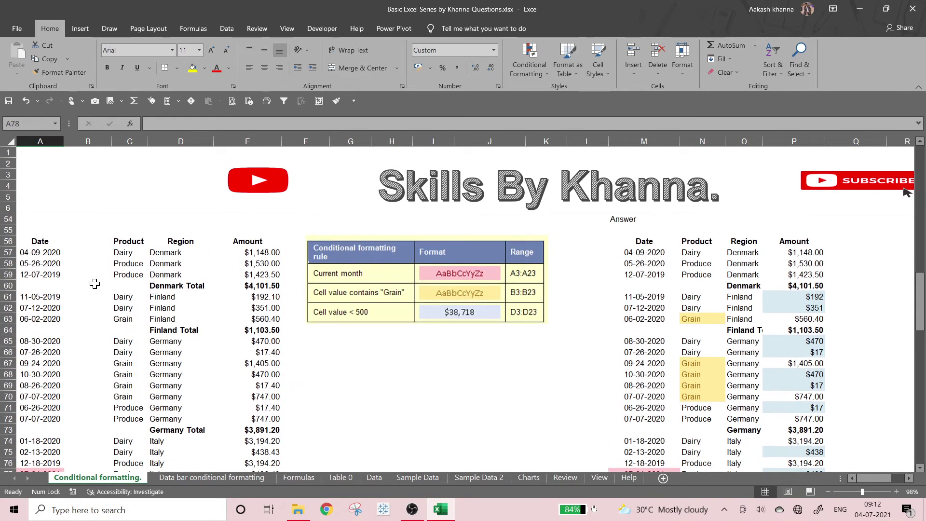
scroll(95, 284, "down", 2)
scroll(91, 289, "up", 2)
scroll(71, 270, "down", 1)
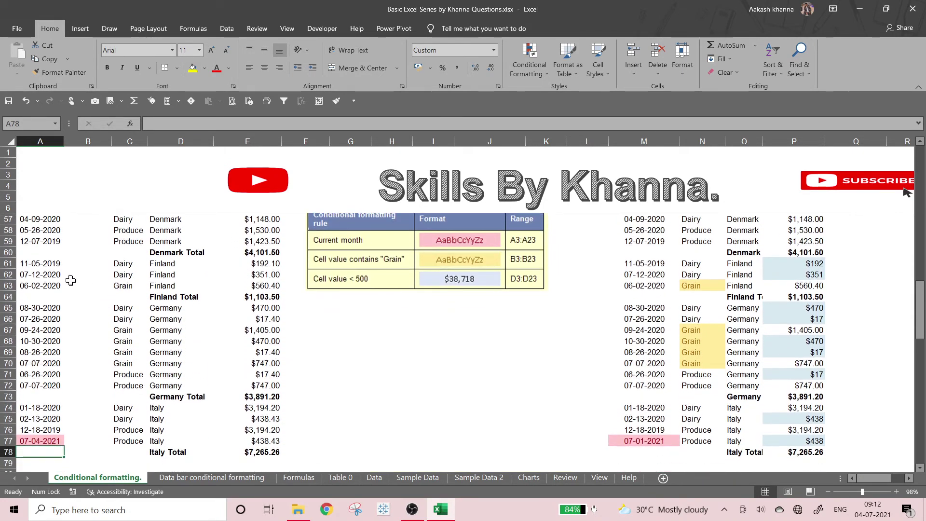
scroll(153, 261, "up", 1)
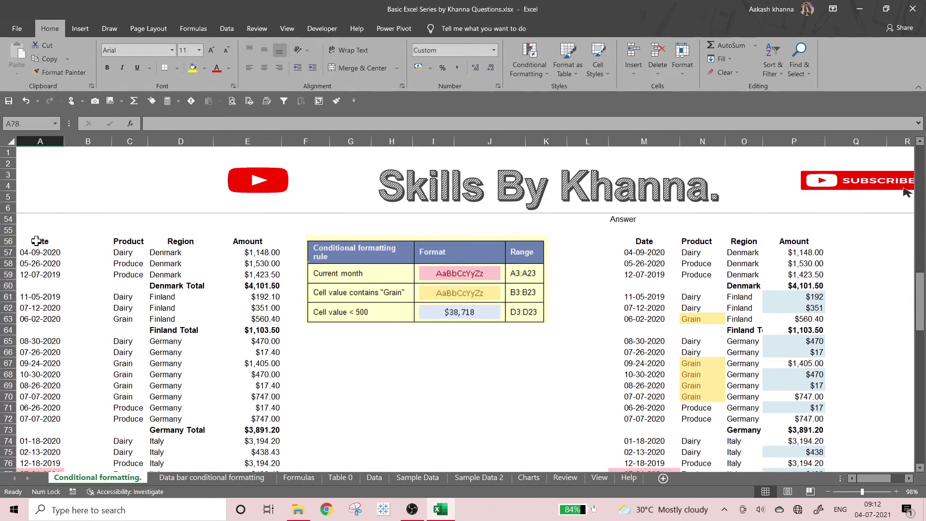
left_click_drag(36, 241, 247, 418)
left_click(530, 70)
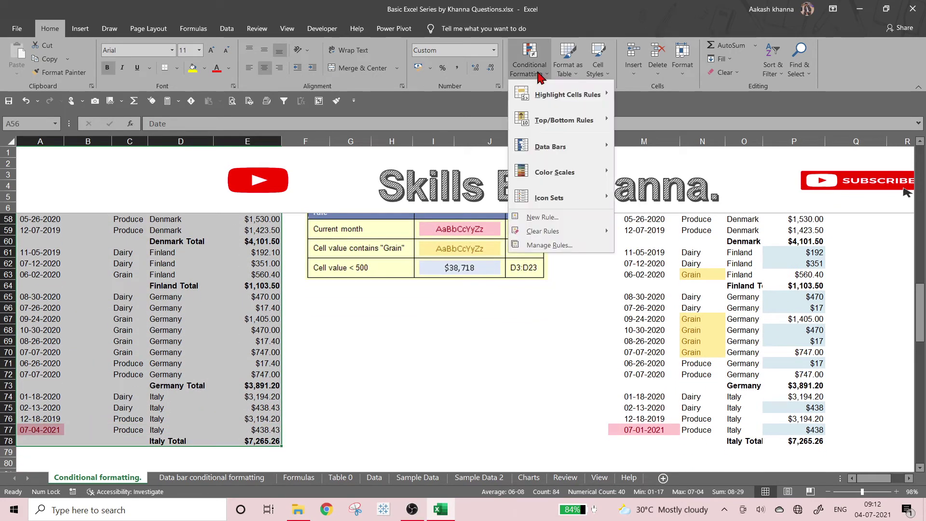
left_click(544, 75)
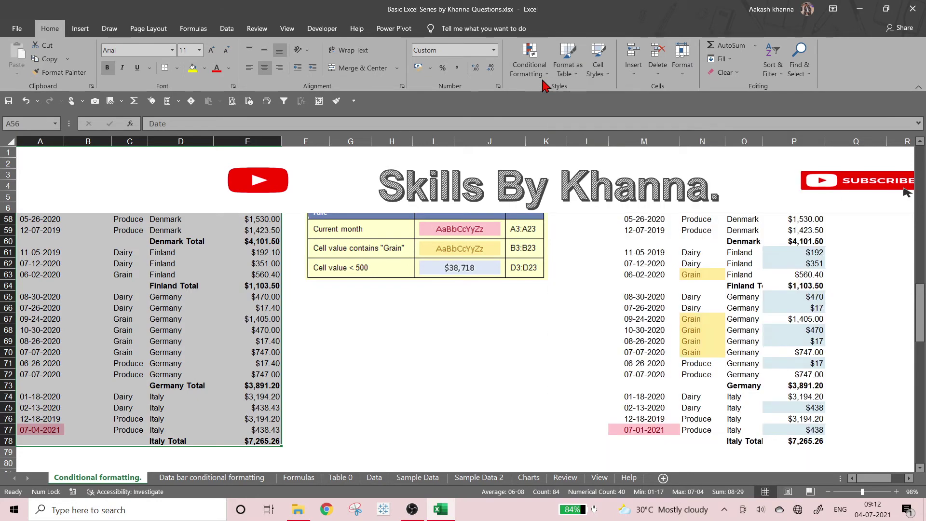
left_click(543, 72)
left_click(552, 218)
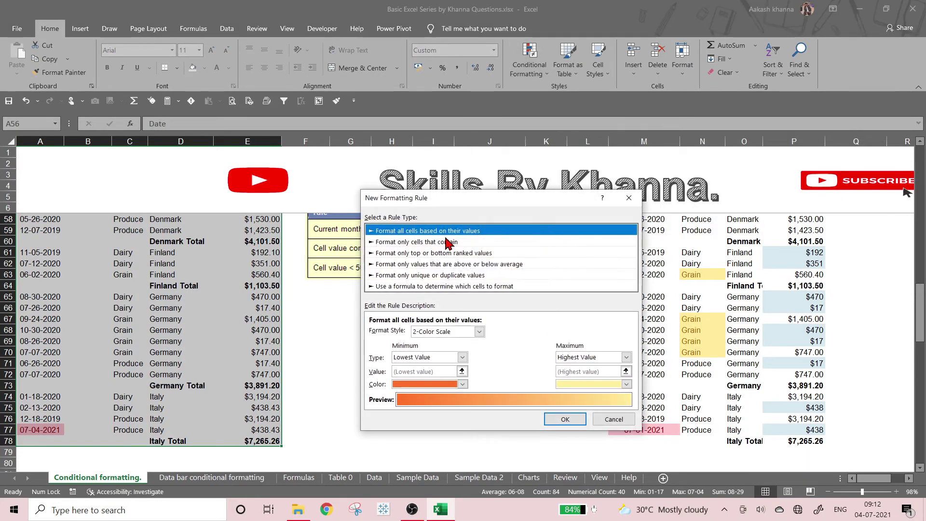
left_click(478, 331)
left_click(478, 334)
left_click(614, 419)
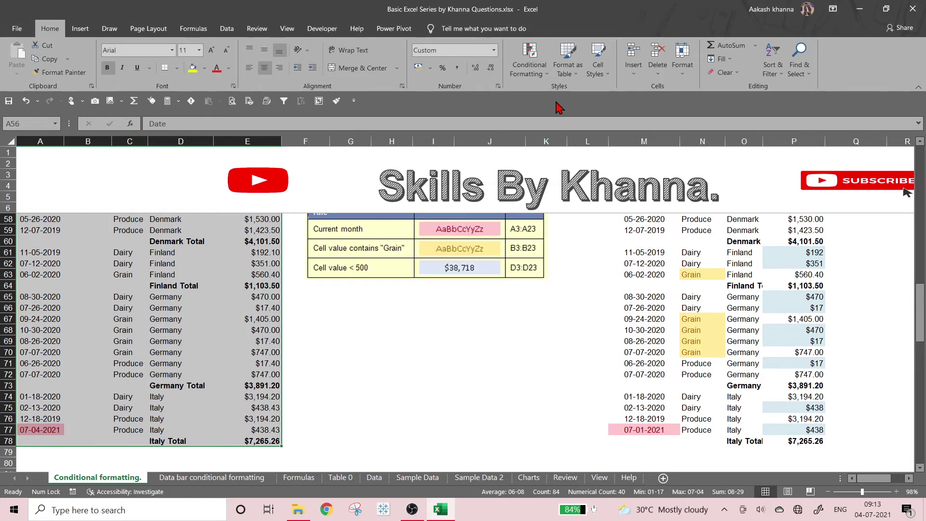
Set up a Text That Contains rule on A56:E78 for cells containing "Grain".
left_click(536, 73)
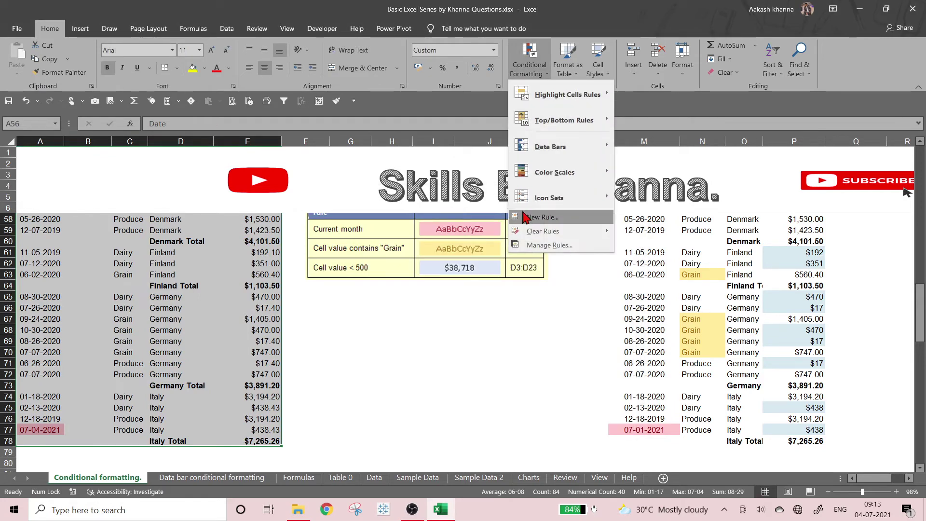
mouse_move(550, 94)
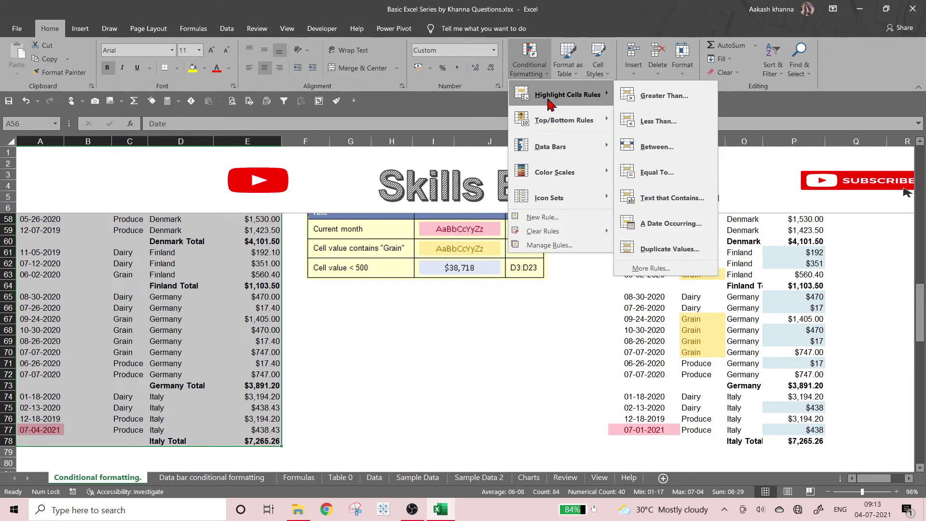
left_click(649, 198)
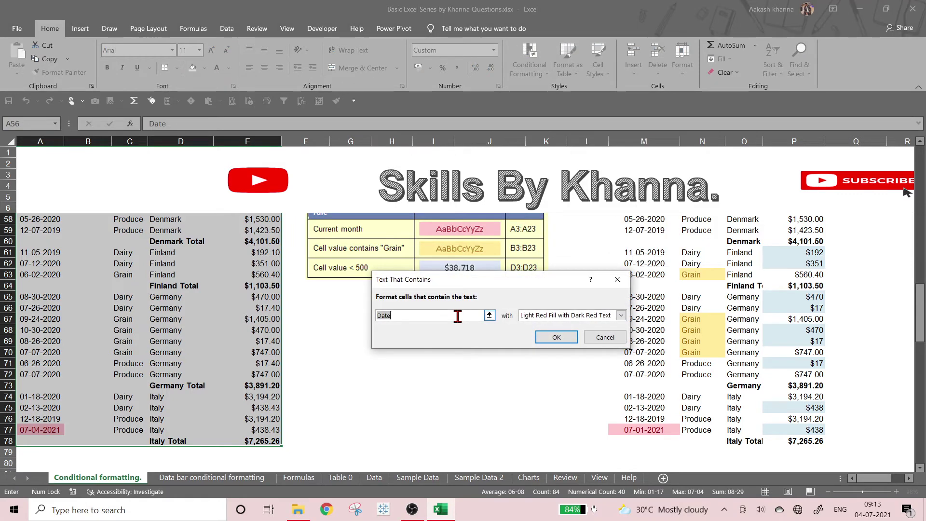
type("Grain")
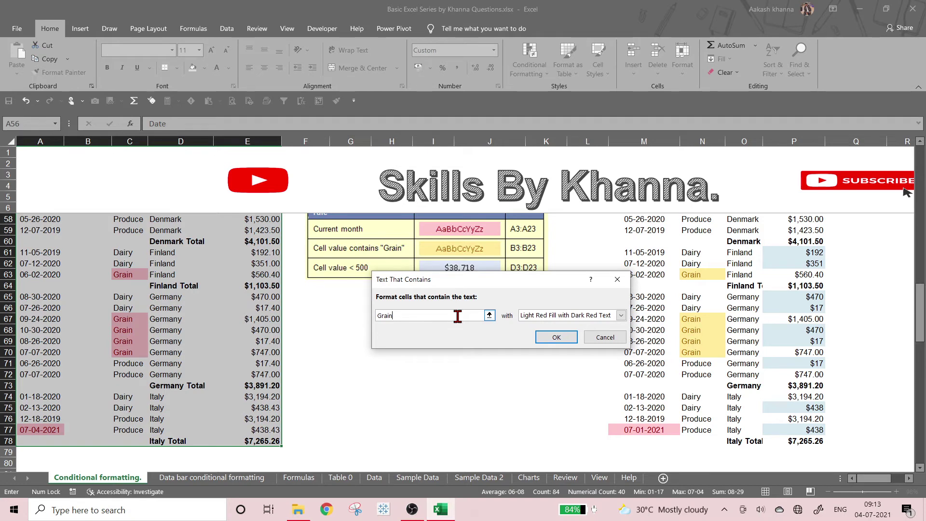
Give the "Grain" rule a custom format with a light gold fill and apply it to the Question 5 data.
left_click(619, 315)
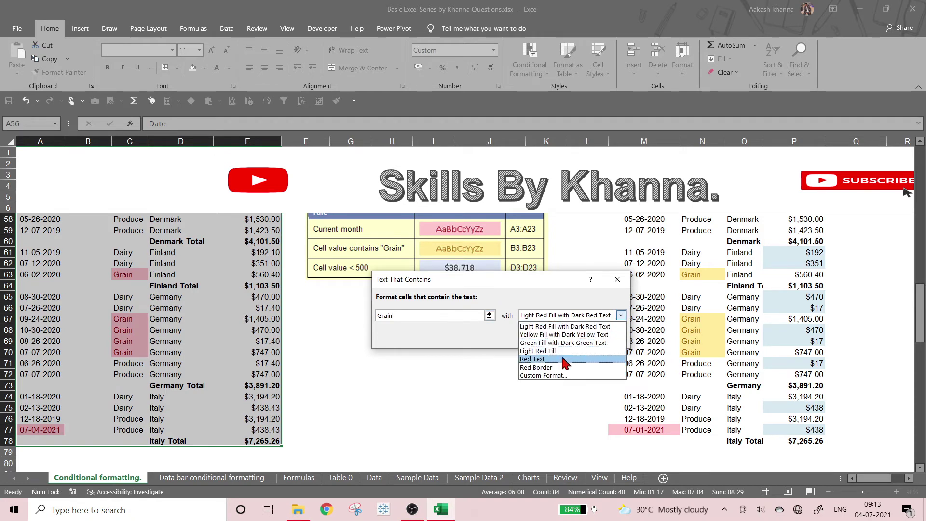
left_click(555, 377)
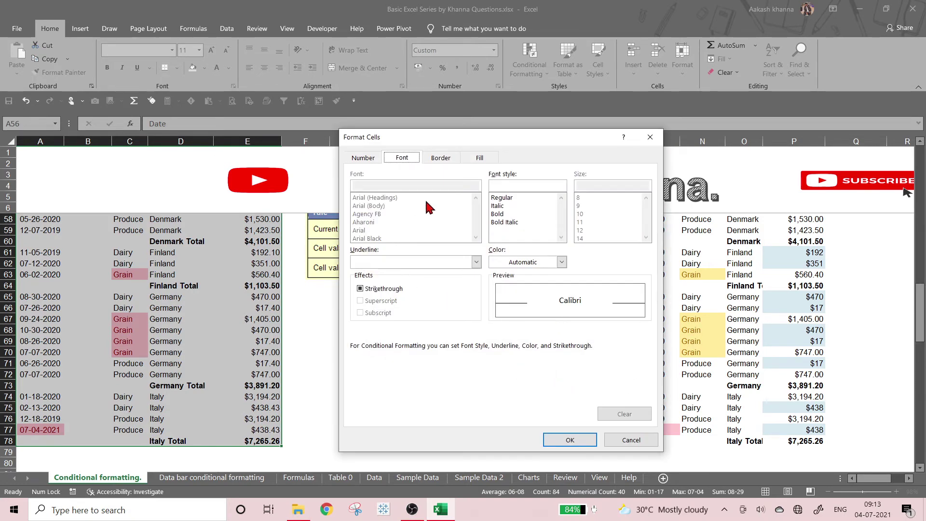
left_click(481, 155)
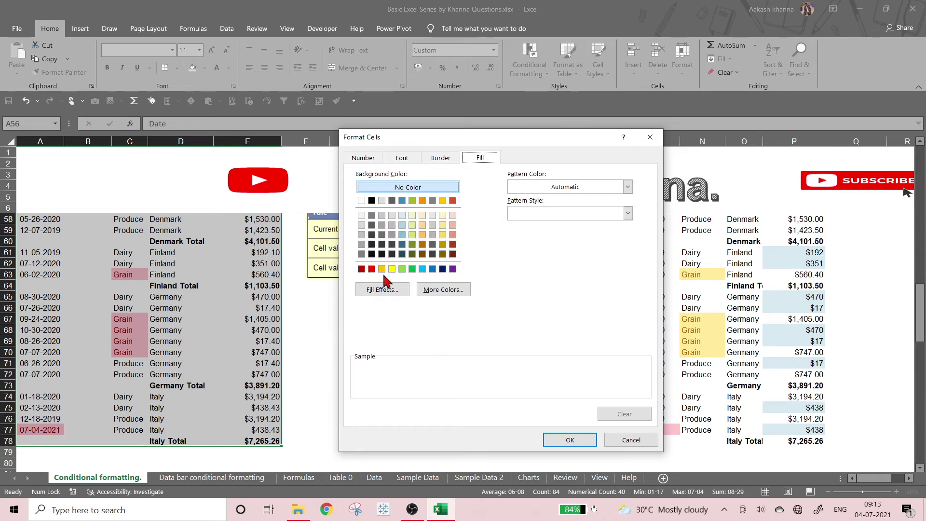
left_click(441, 235)
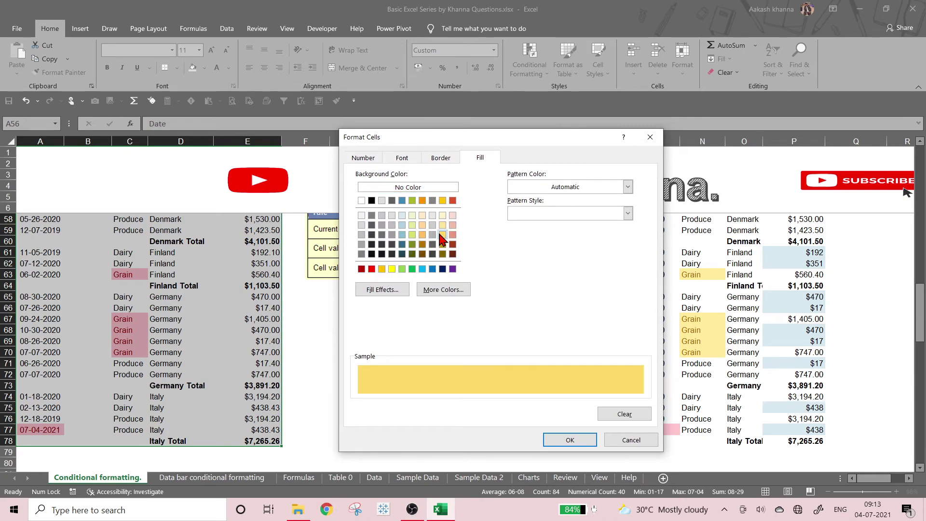
left_click(570, 440)
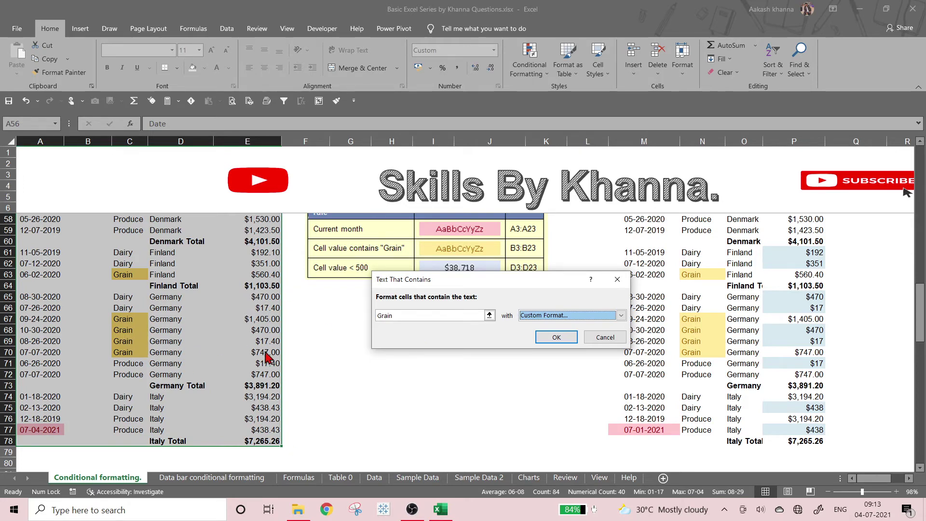
left_click(554, 337)
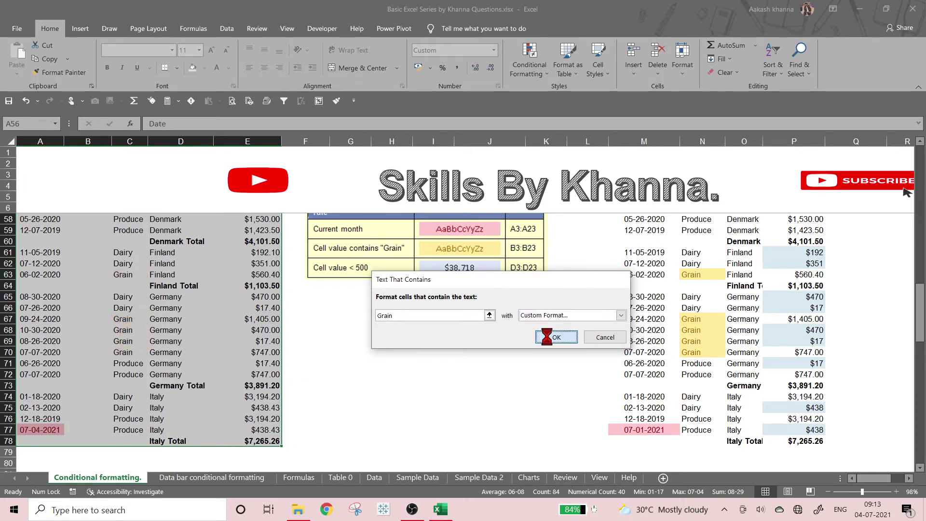
scroll(165, 333, "up", 1)
scroll(164, 332, "up", 1)
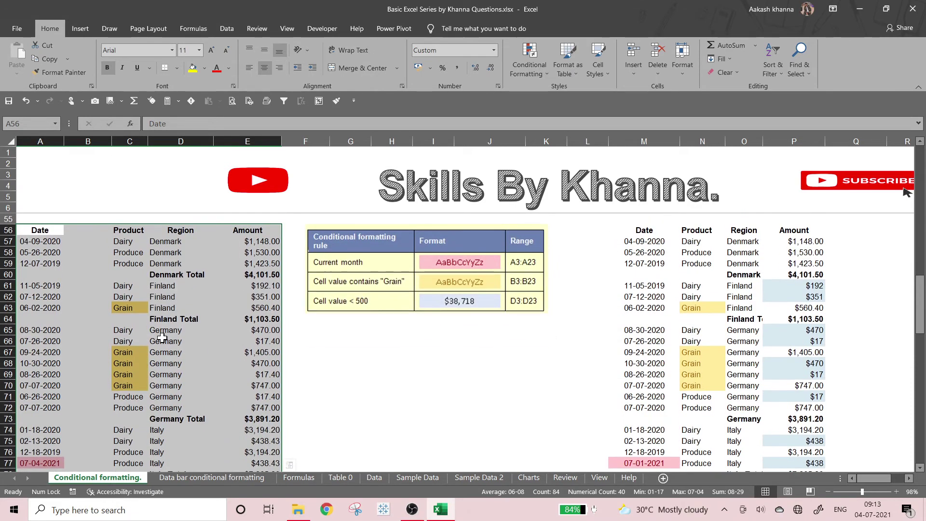
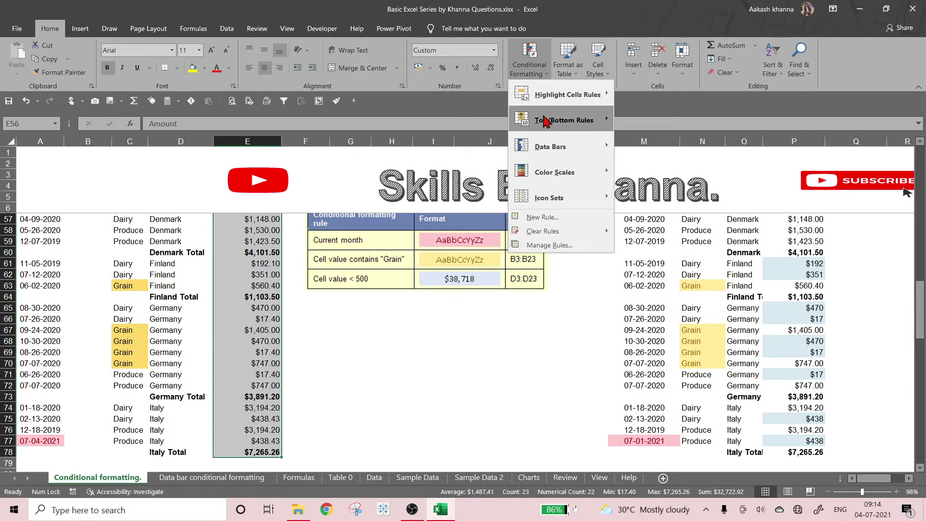
Set up a Less Than rule with the value 500 on the Amount column E56:E78, using a custom light blue fill.
mouse_move(549, 108)
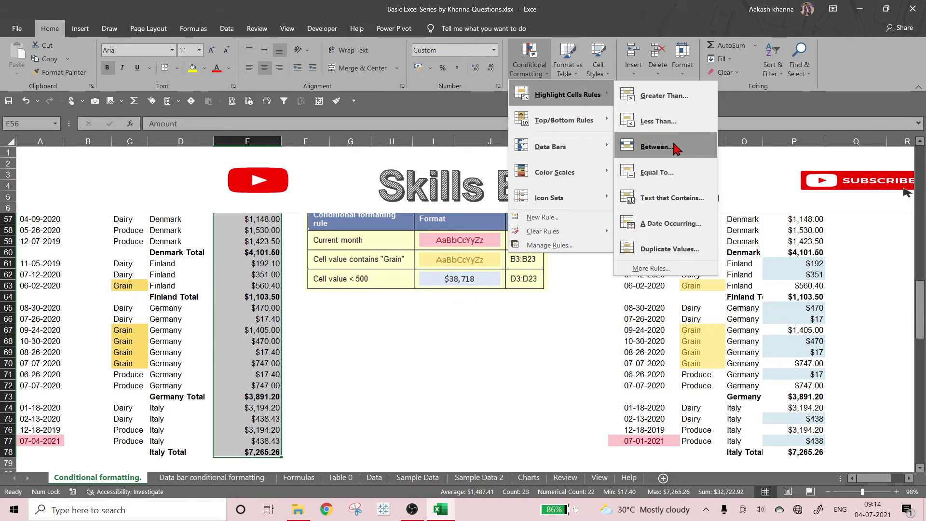
left_click(658, 122)
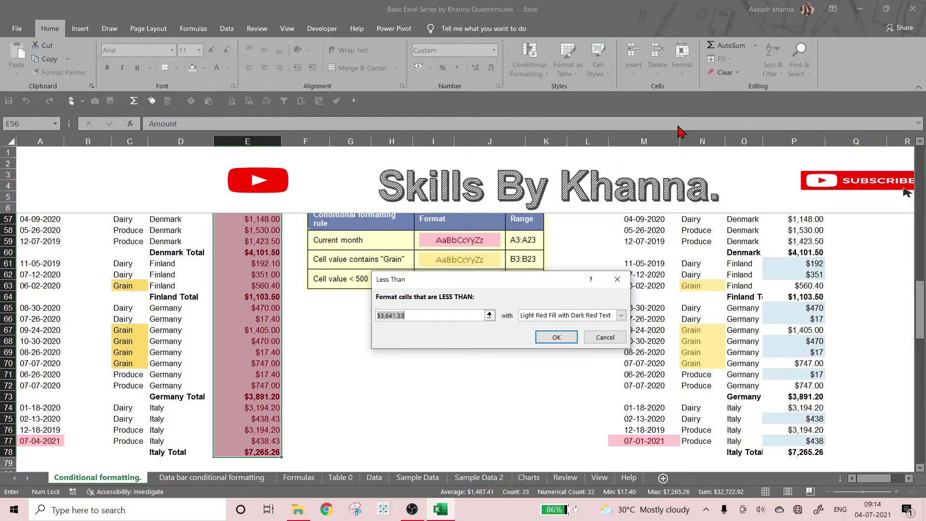
type("500")
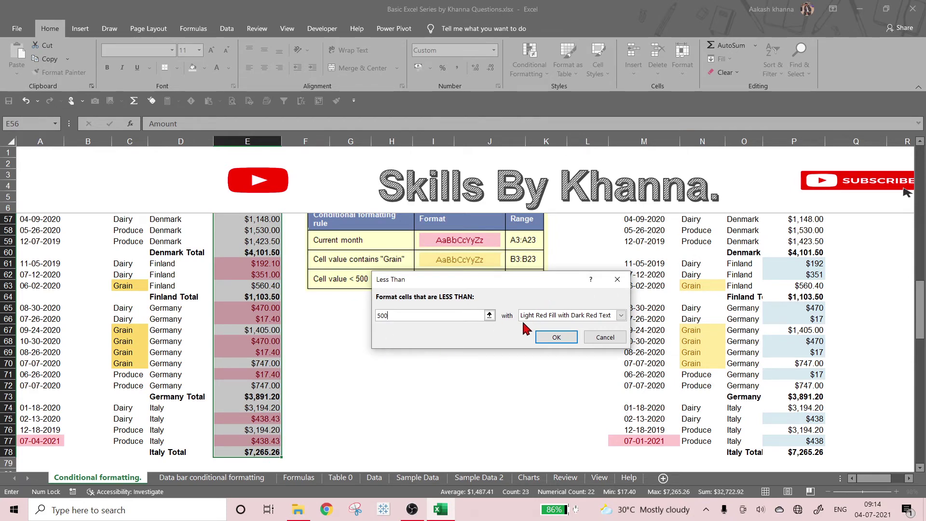
left_click_drag(497, 282, 484, 323)
left_click(578, 357)
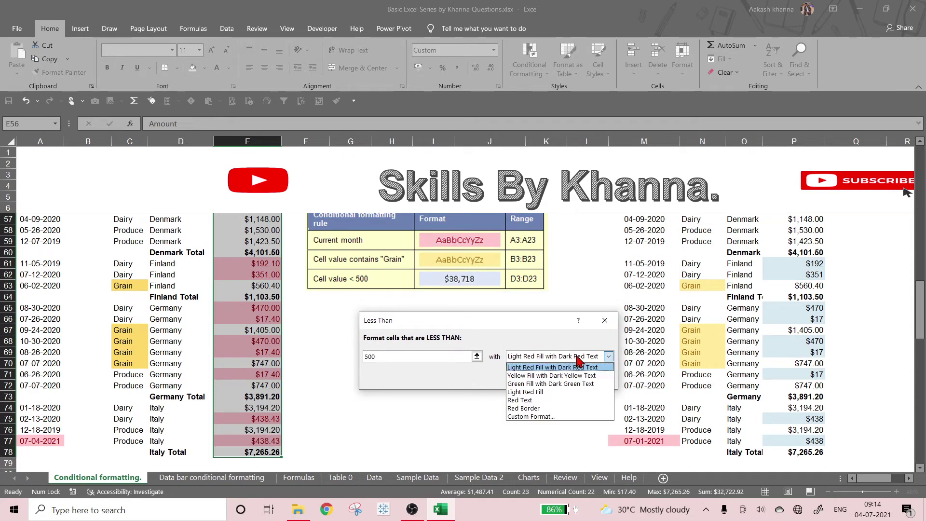
left_click(569, 416)
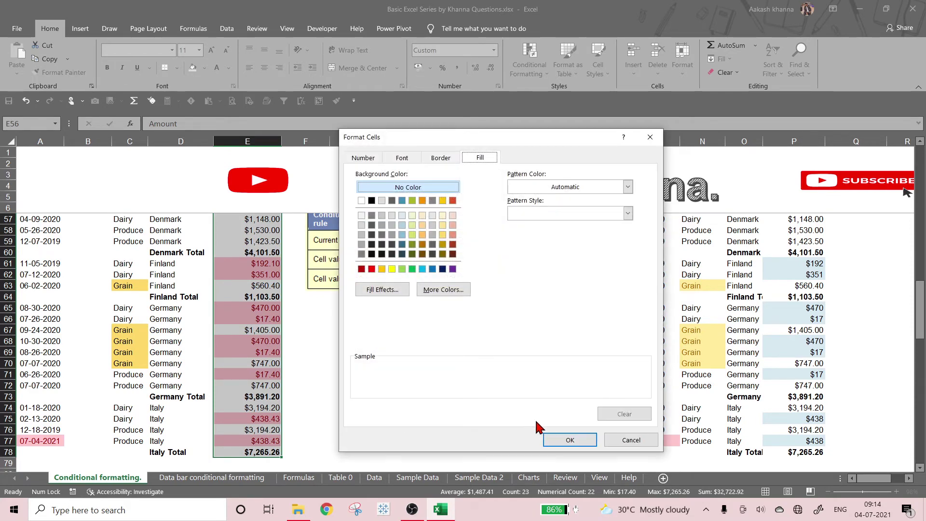
left_click(402, 224)
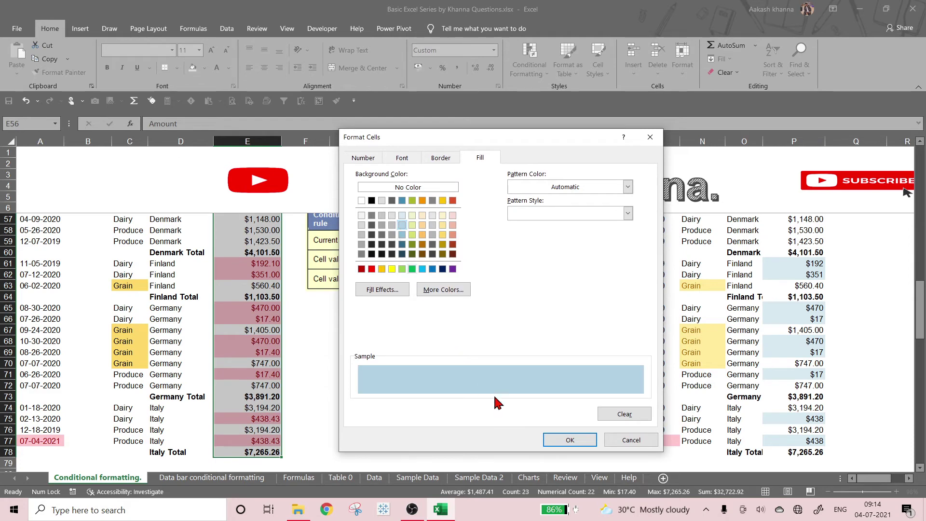
left_click(549, 441)
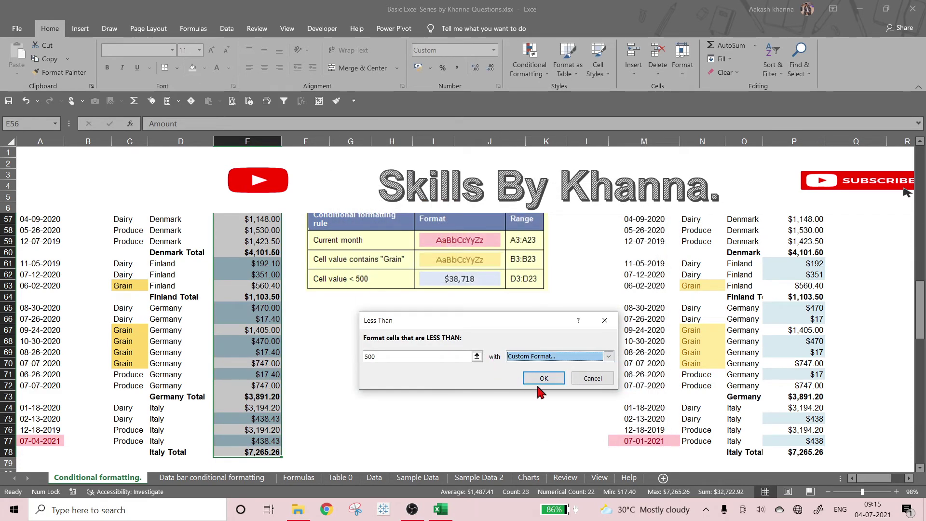
Give the Less Than 500 rule a two-color white-to-blue gradient fill with Diagonal down shading and apply it to the Amount column.
left_click(544, 358)
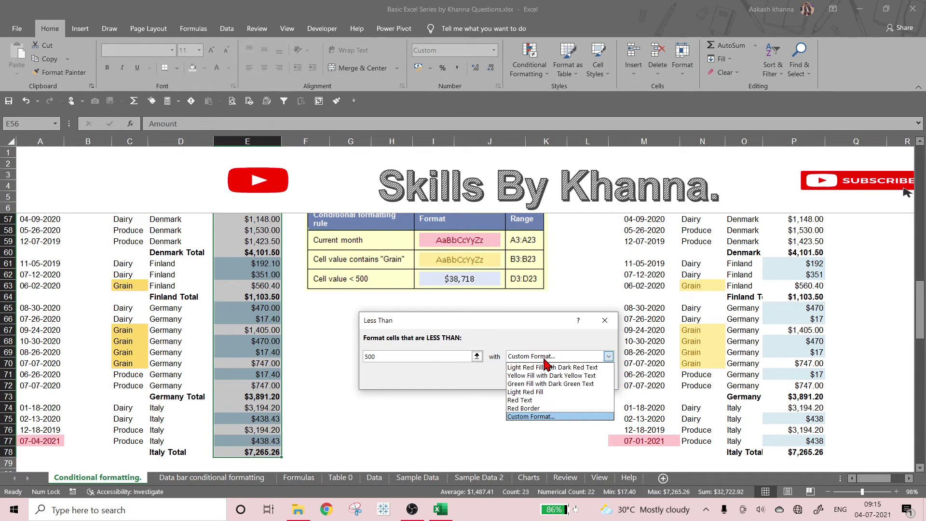
left_click(540, 416)
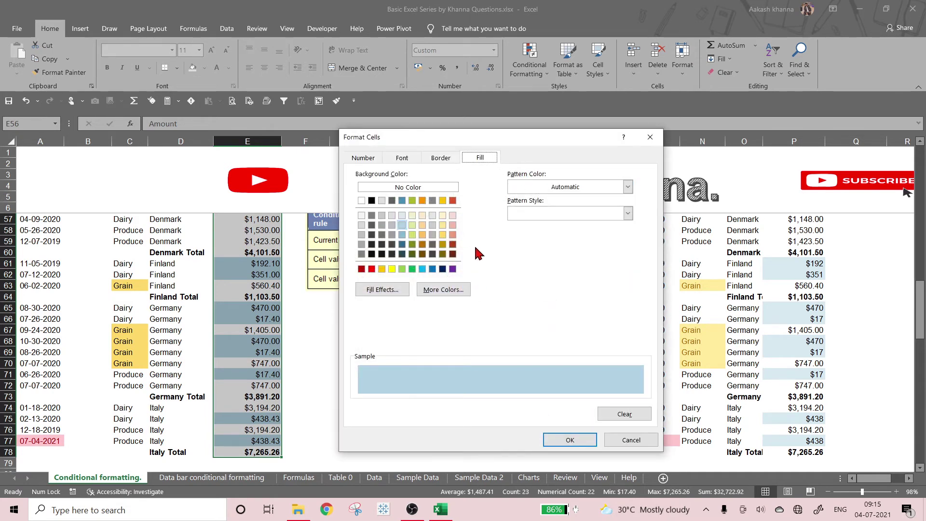
left_click(378, 289)
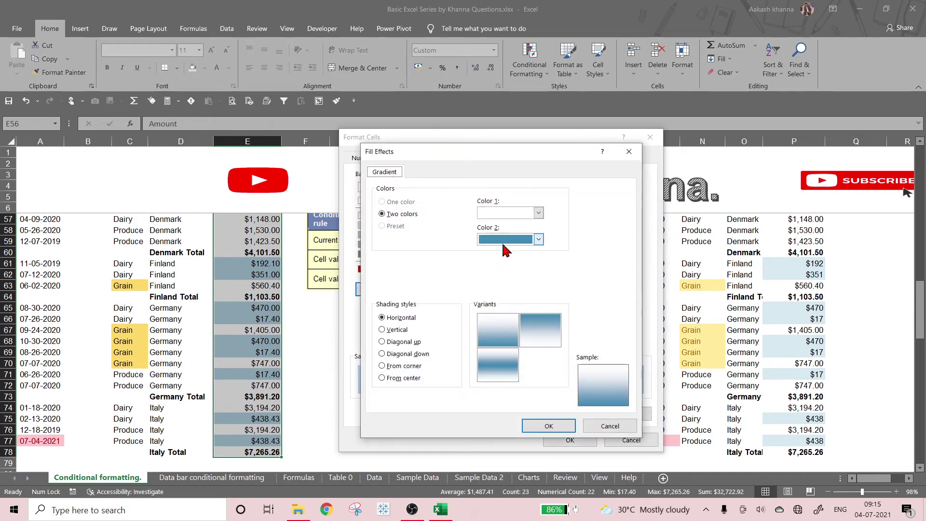
left_click(417, 354)
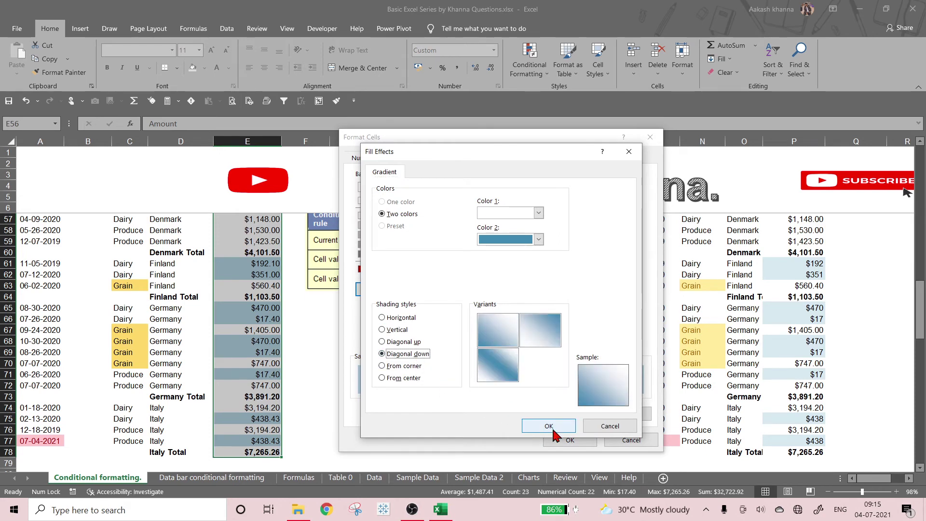
left_click(550, 427)
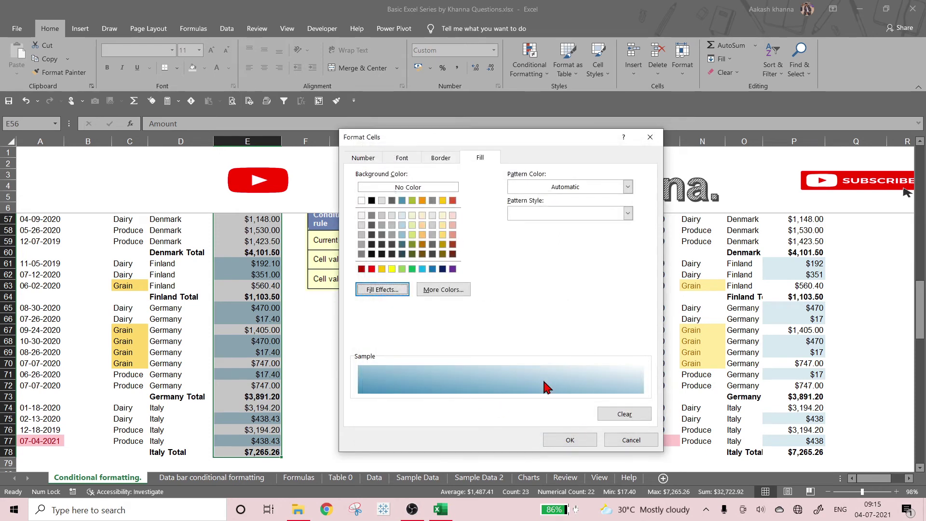
left_click(561, 440)
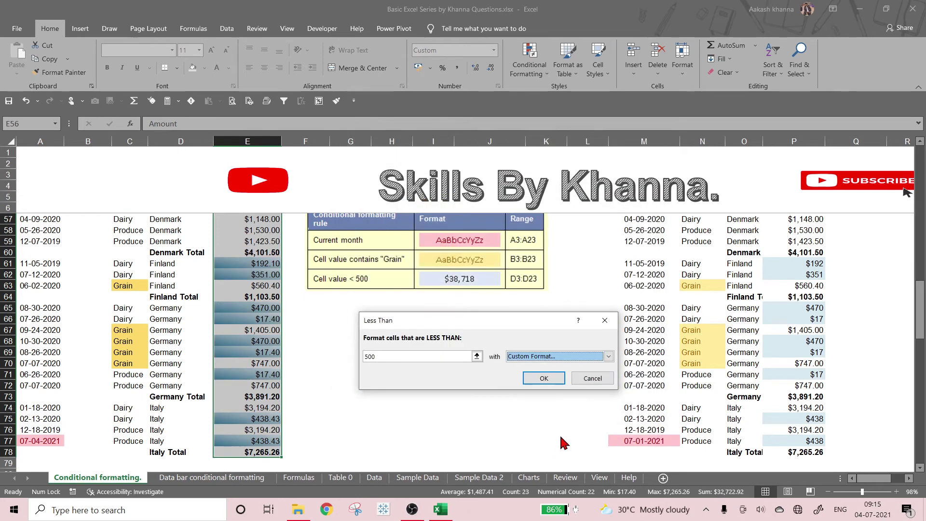
left_click(543, 379)
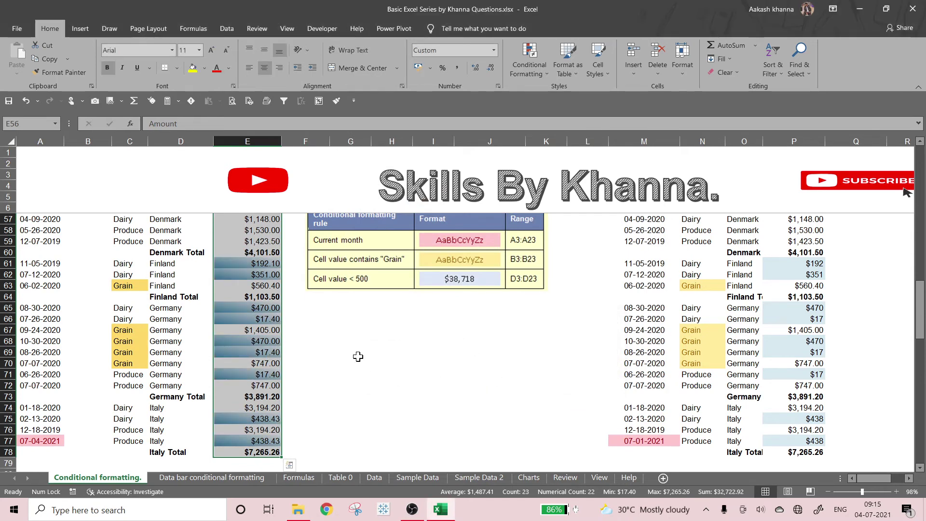
Review the finished Question 5 formatting against the answer table, and look over the Question 6 table and its required rules.
left_click(348, 352)
scroll(333, 364, "down", 2)
scroll(292, 304, "up", 2)
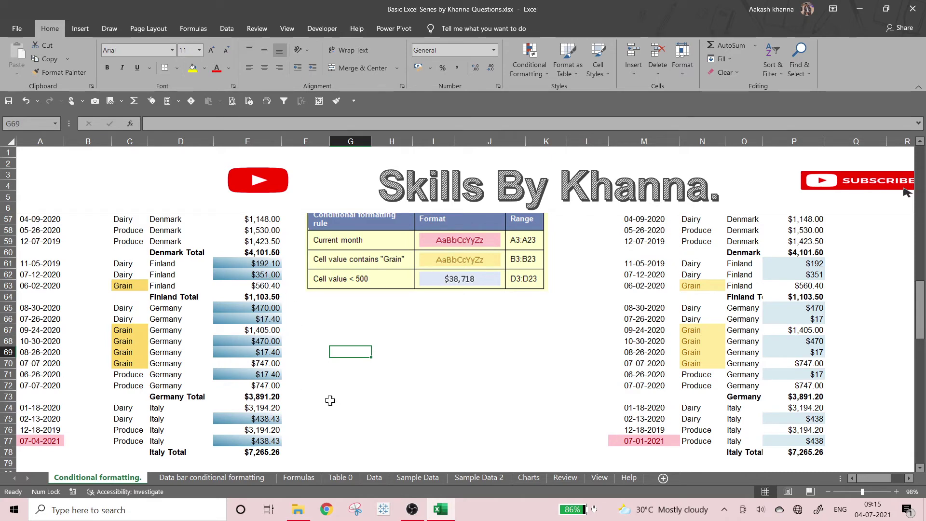
scroll(289, 319, "down", 2)
scroll(309, 321, "up", 4)
scroll(329, 322, "down", 2)
scroll(350, 321, "down", 2)
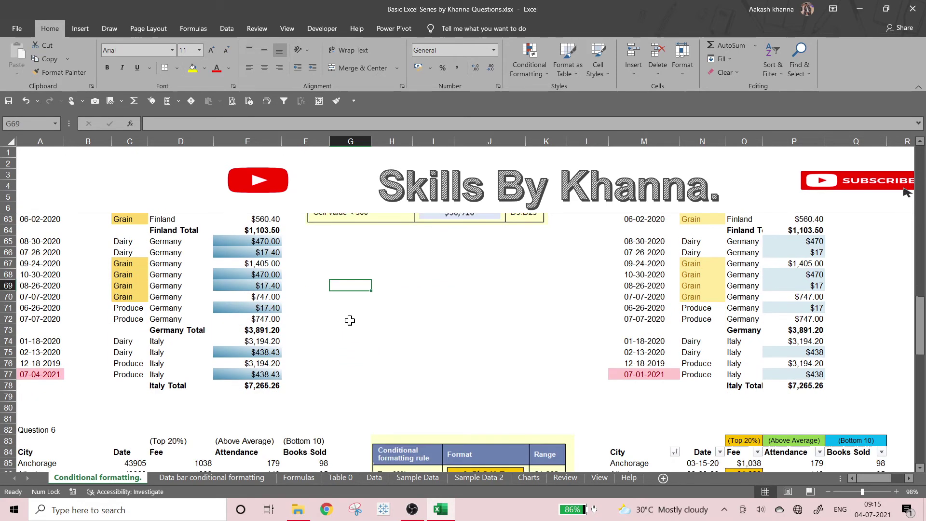
scroll(350, 321, "down", 3)
scroll(350, 321, "down", 2)
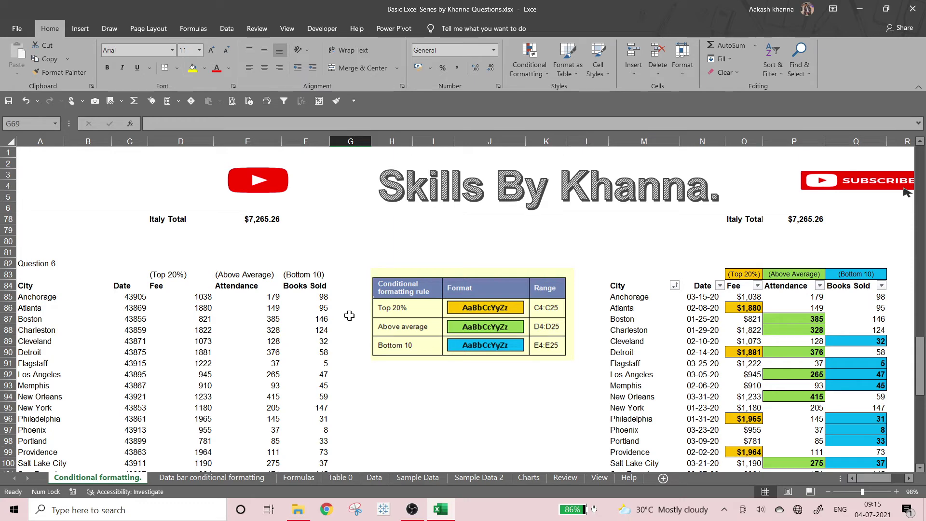
scroll(280, 306, "down", 3)
scroll(274, 300, "up", 3)
Make the "Question 6" label in A82 bold with a yellow fill.
left_click(42, 263)
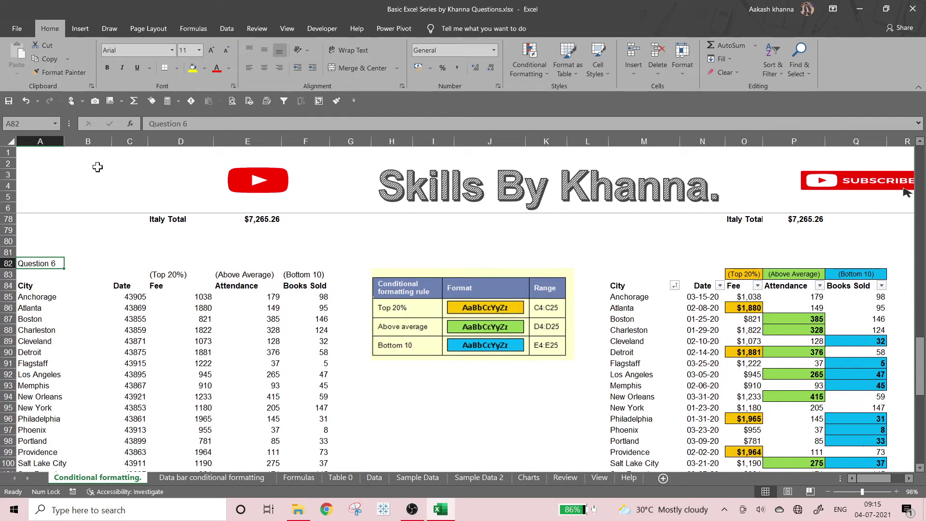
left_click(107, 68)
left_click(193, 68)
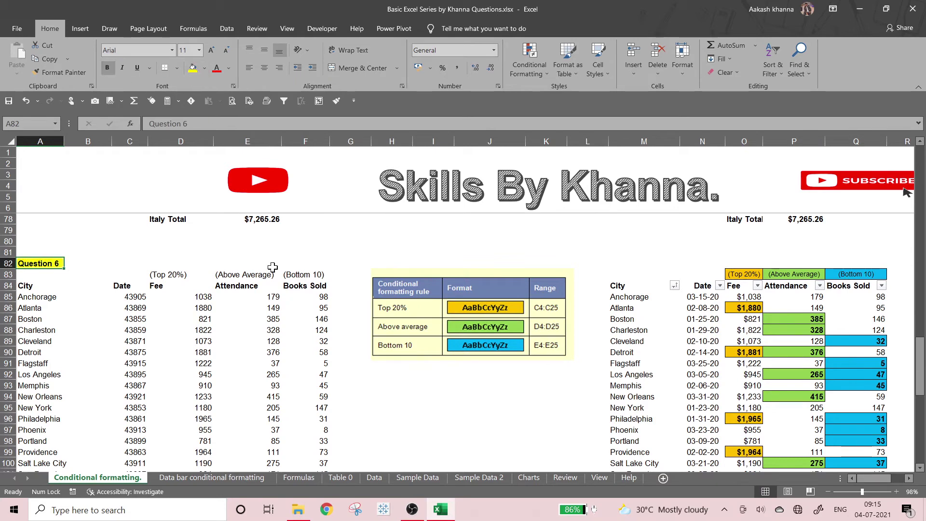
left_click(415, 407)
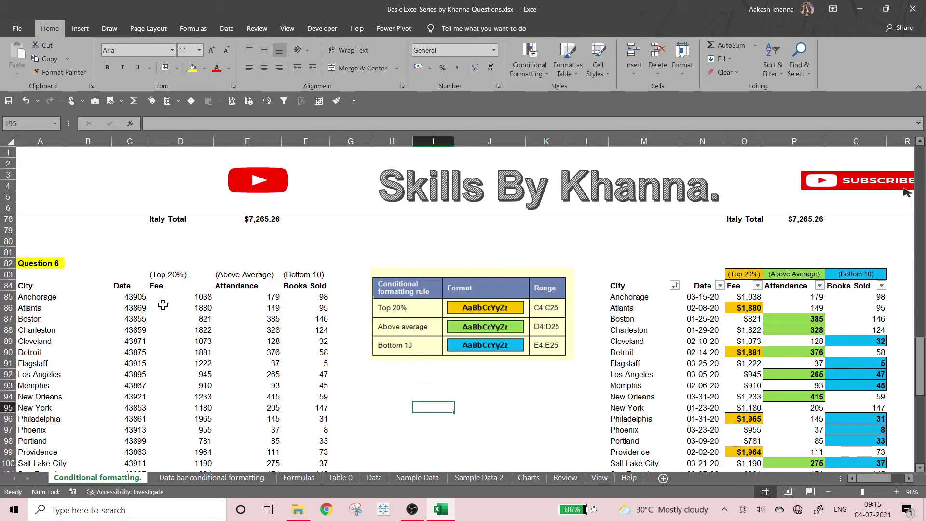
Format the serial numbers in the Question 6 Date column, C85:C106, as short dates.
scroll(103, 313, "down", 2)
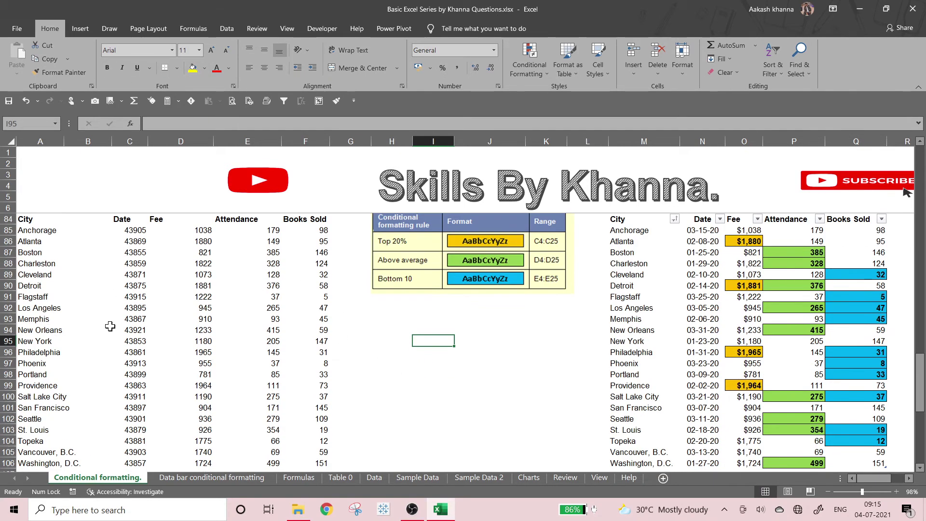
scroll(100, 255, "up", 1)
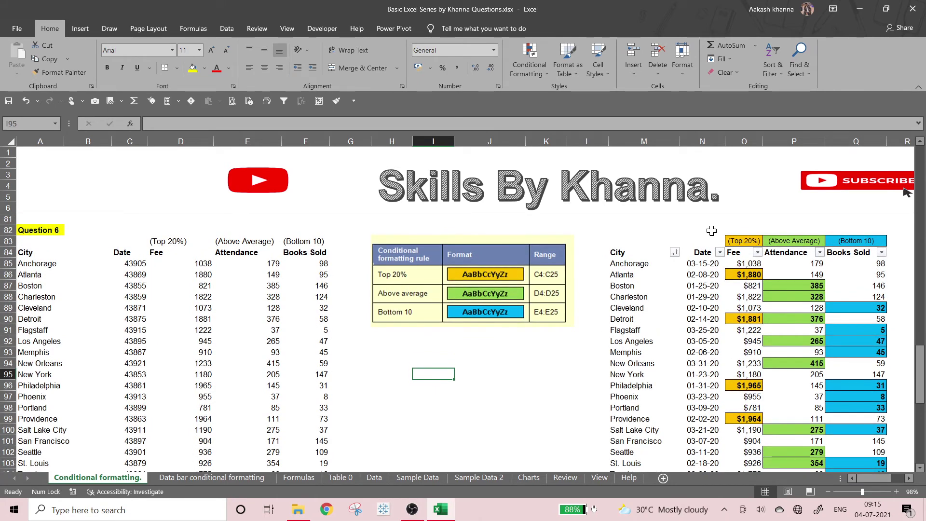
left_click(122, 265)
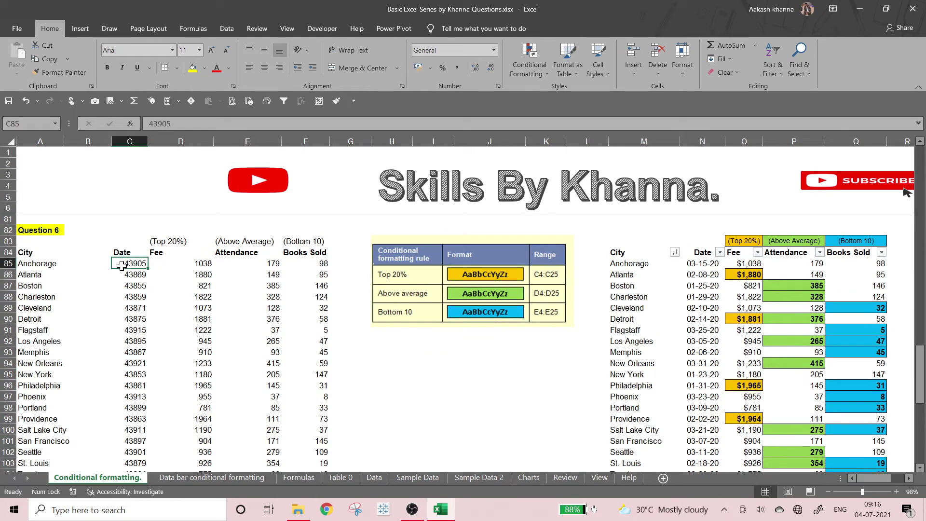
key("ctrl+shift+Down")
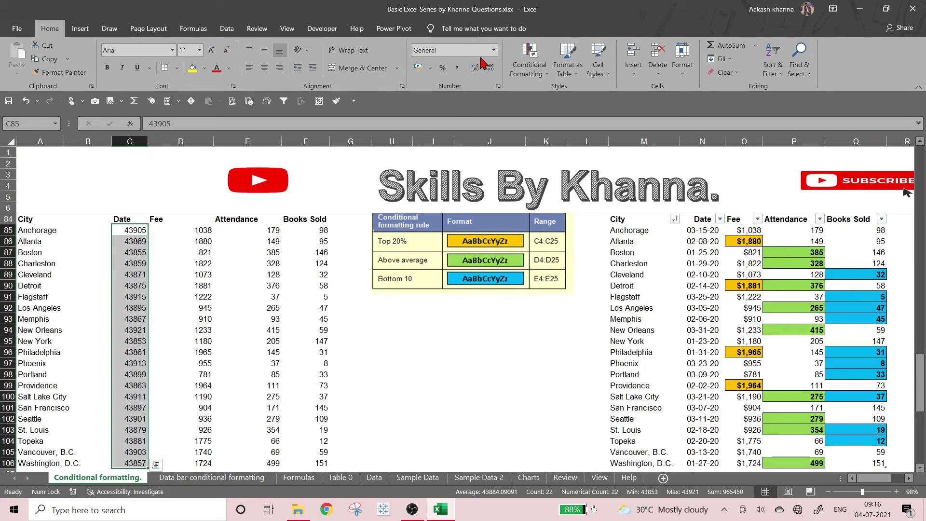
left_click(493, 50)
left_click(470, 166)
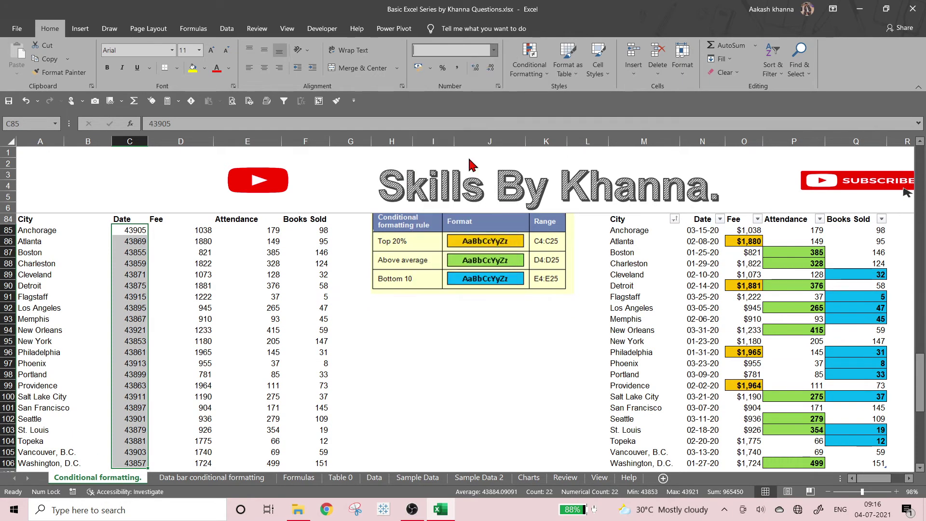
left_click(371, 306)
scroll(259, 290, "up", 1)
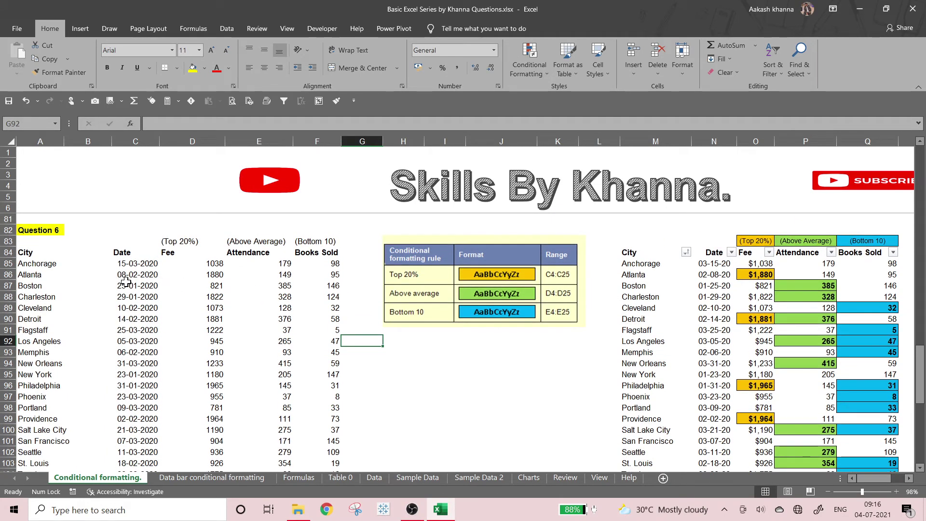
Examine the Question 6 column headers, the rule noted above each column, and the data beneath them.
left_click(197, 243)
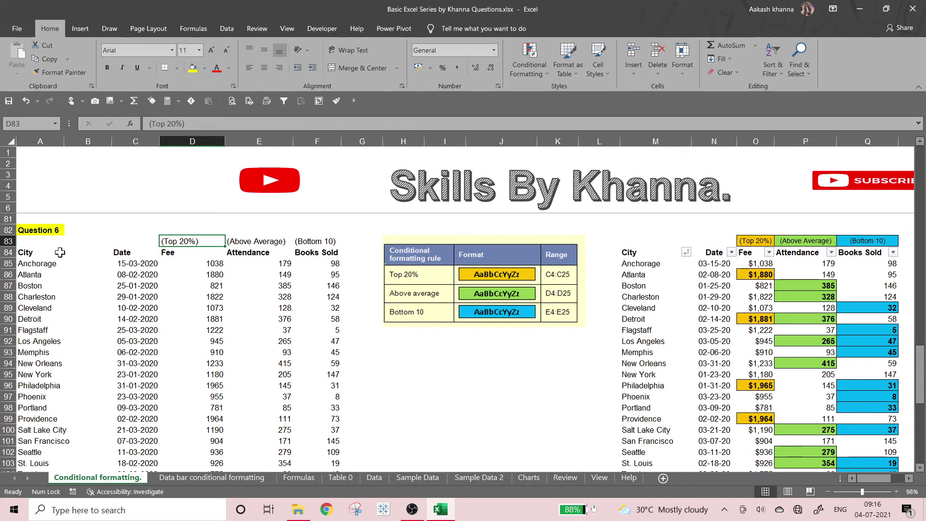
scroll(73, 289, "down", 3)
scroll(70, 292, "up", 3)
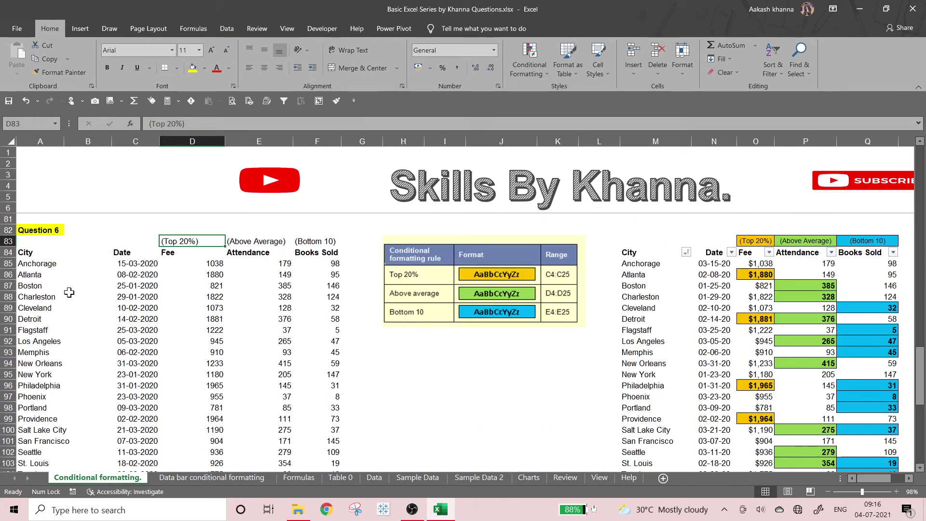
left_click(30, 253)
left_click(120, 253)
left_click(189, 254)
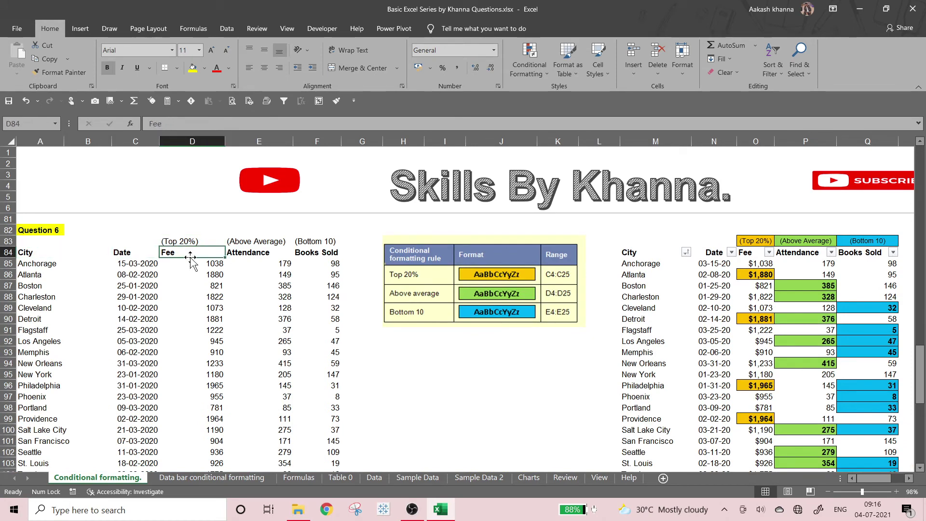
left_click(250, 255)
left_click(304, 254)
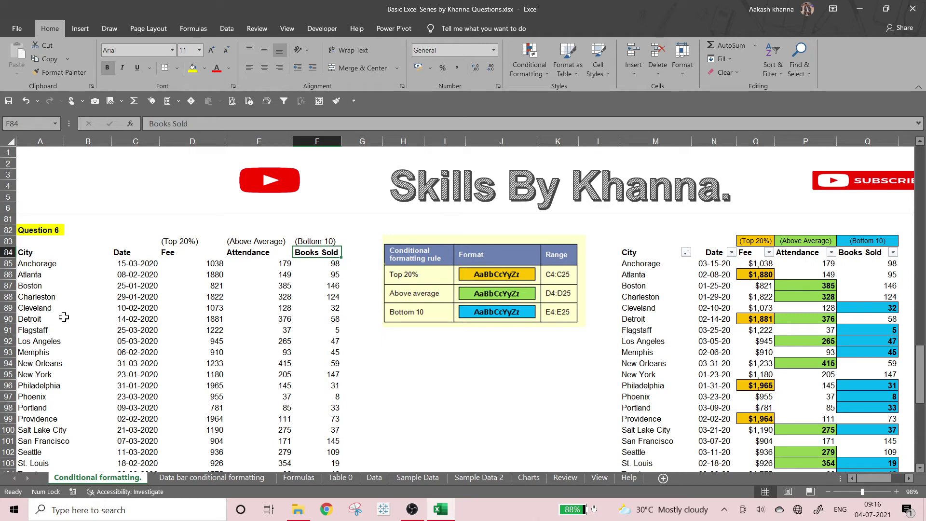
scroll(196, 333, "down", 2)
scroll(197, 333, "up", 1)
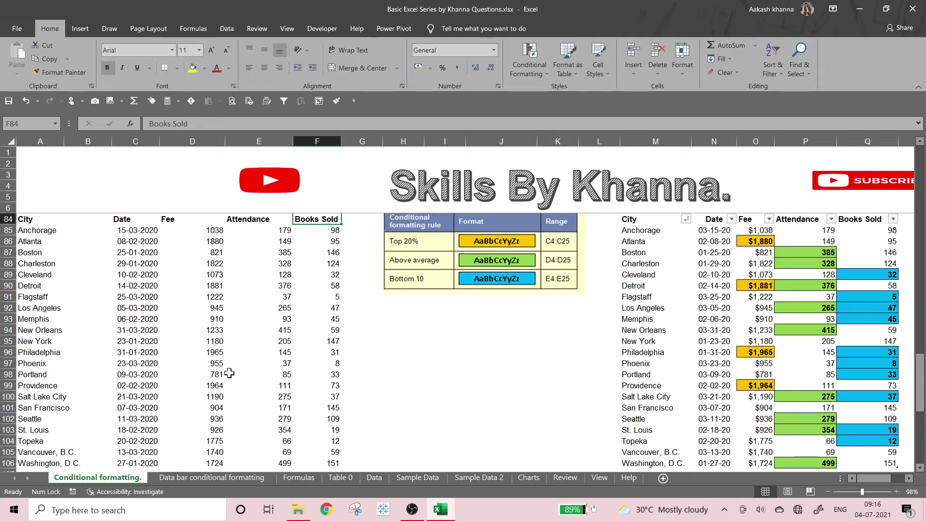
Select the Fee values of the Question 6 table, D85:D106.
left_click_drag(205, 233, 198, 434)
scroll(392, 382, "up", 2)
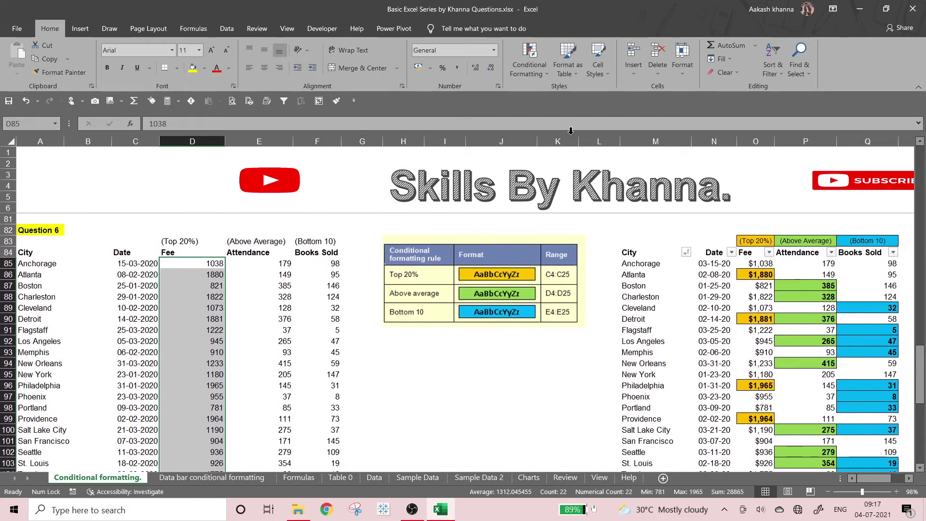
left_click(533, 68)
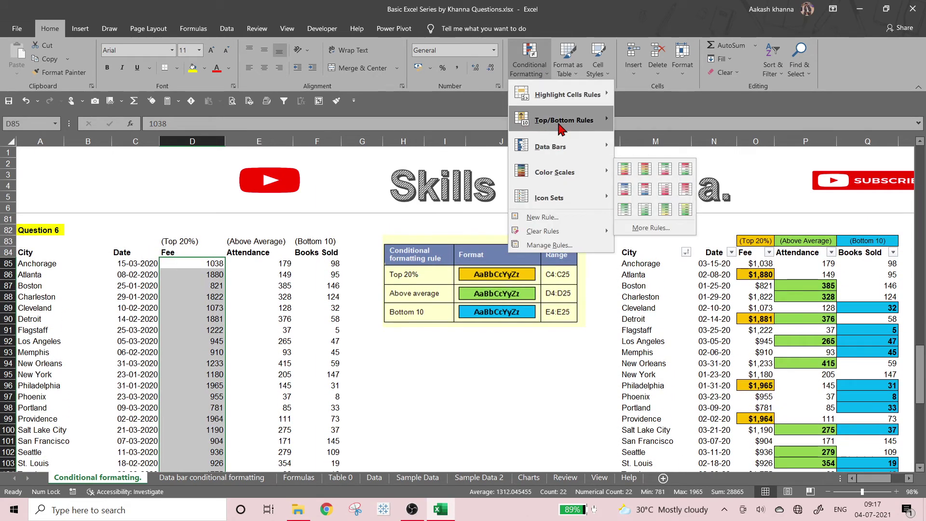
mouse_move(560, 124)
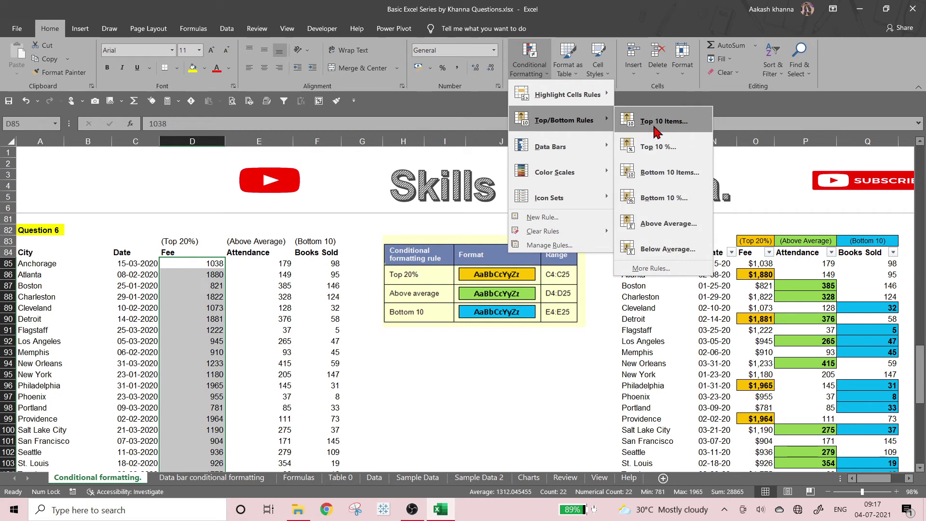
left_click(654, 127)
double_click(424, 343)
type("20")
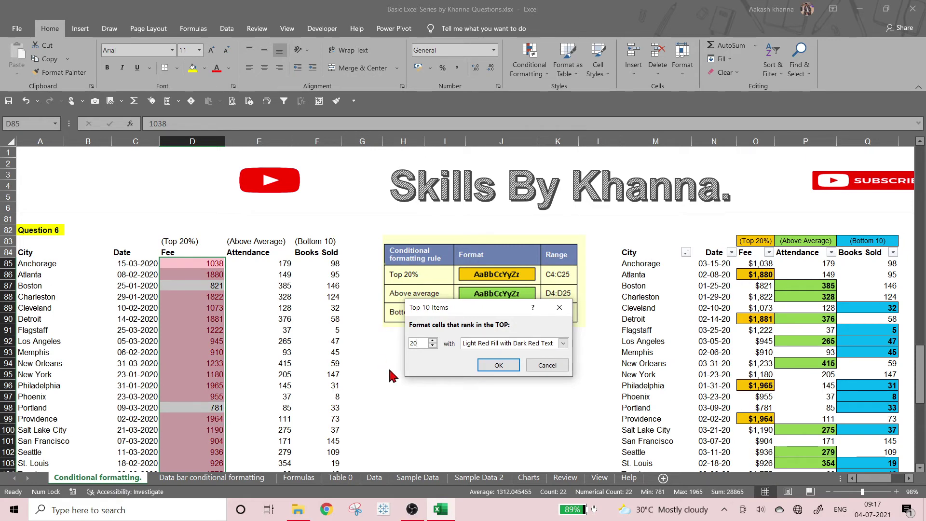
left_click(545, 365)
Start a Top 10% conditional formatting rule on the selected Fee values, set to 20% with a custom format.
left_click(535, 70)
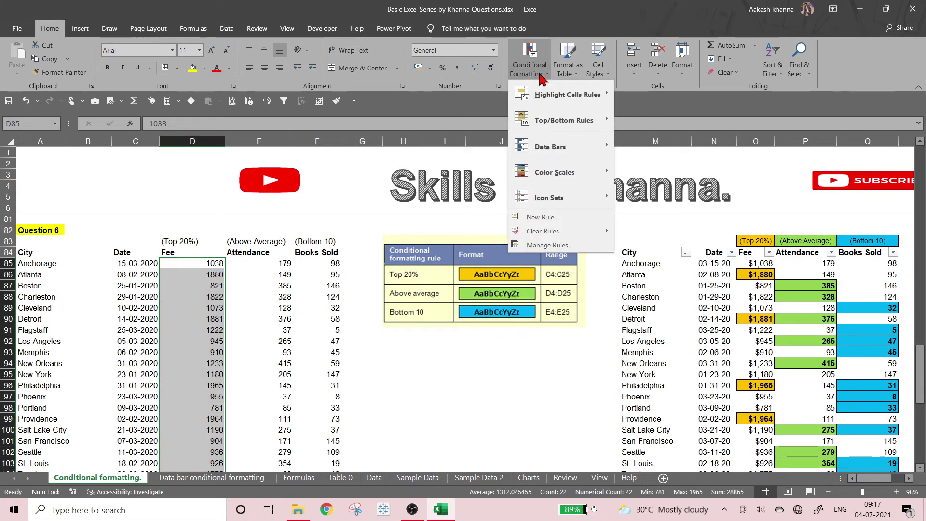
mouse_move(579, 120)
left_click(655, 148)
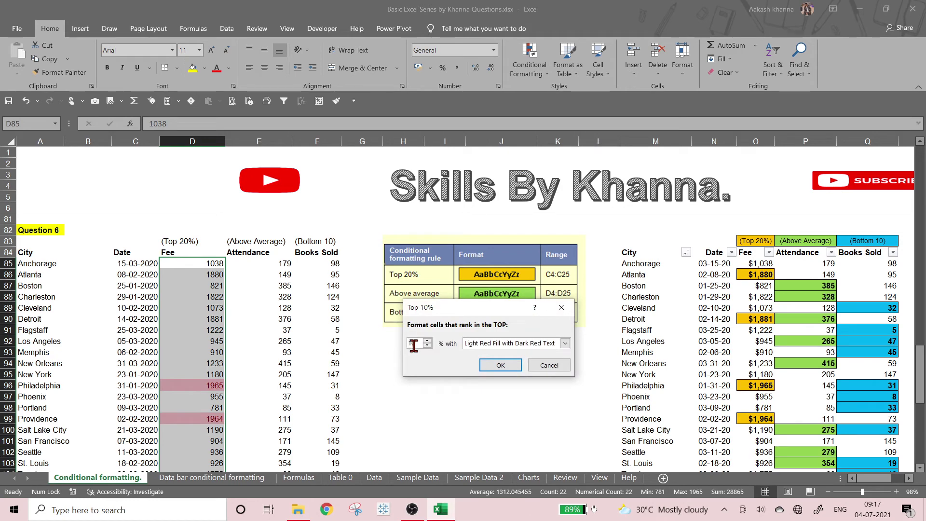
double_click(411, 343)
type("20")
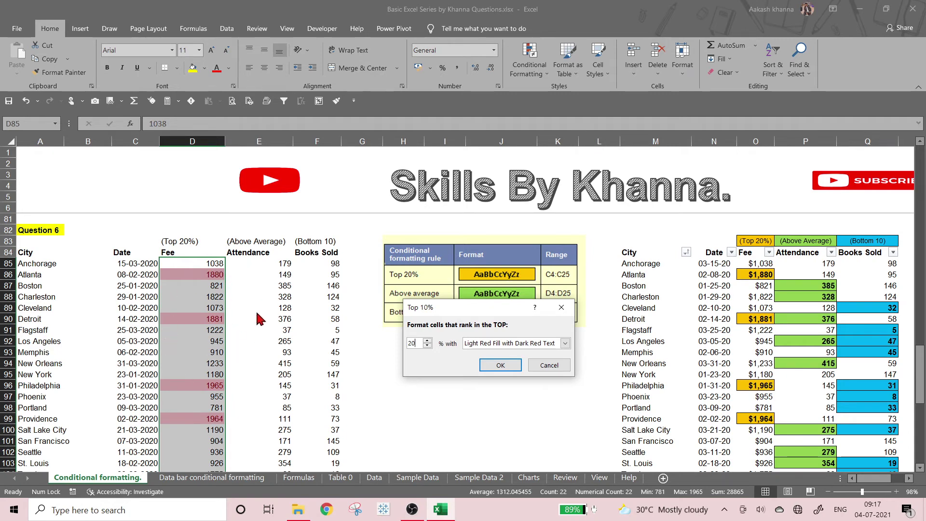
left_click(565, 343)
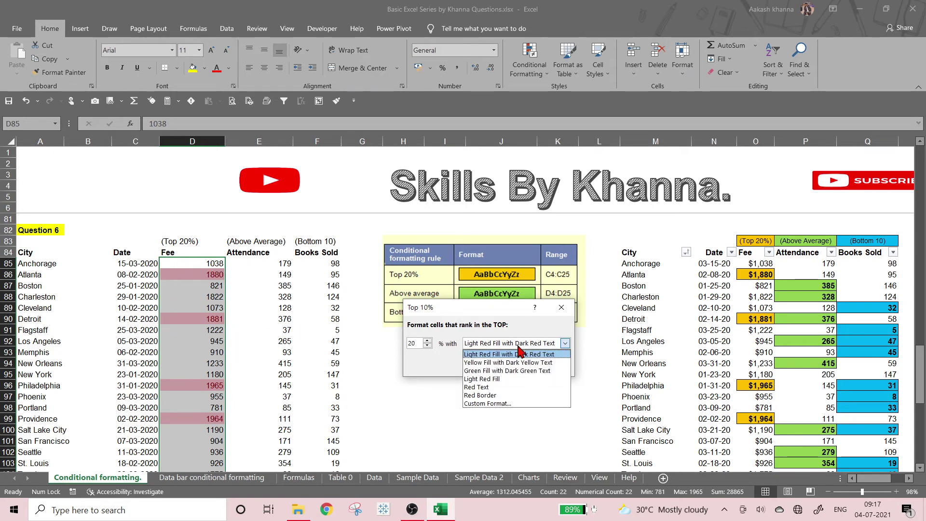
left_click(487, 404)
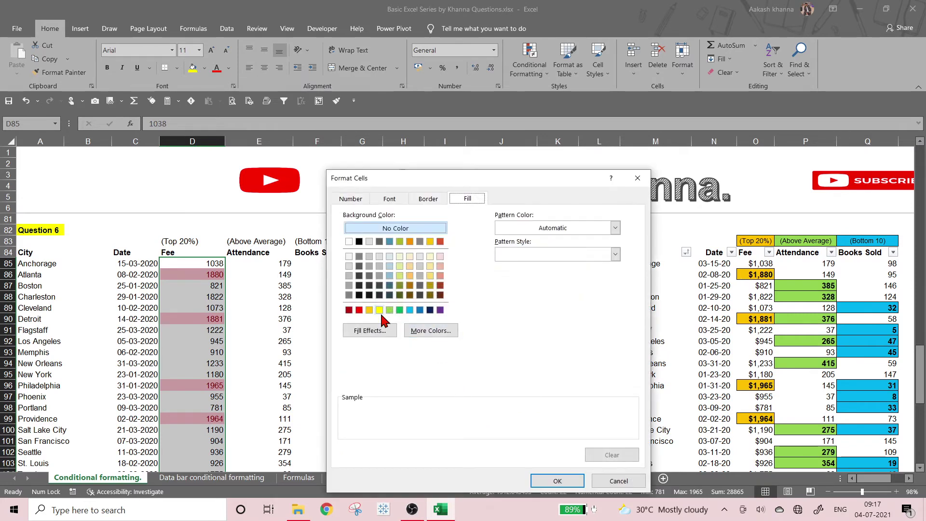
Give the top 20% rule's custom format a light orange fill and an outline border.
left_click(411, 276)
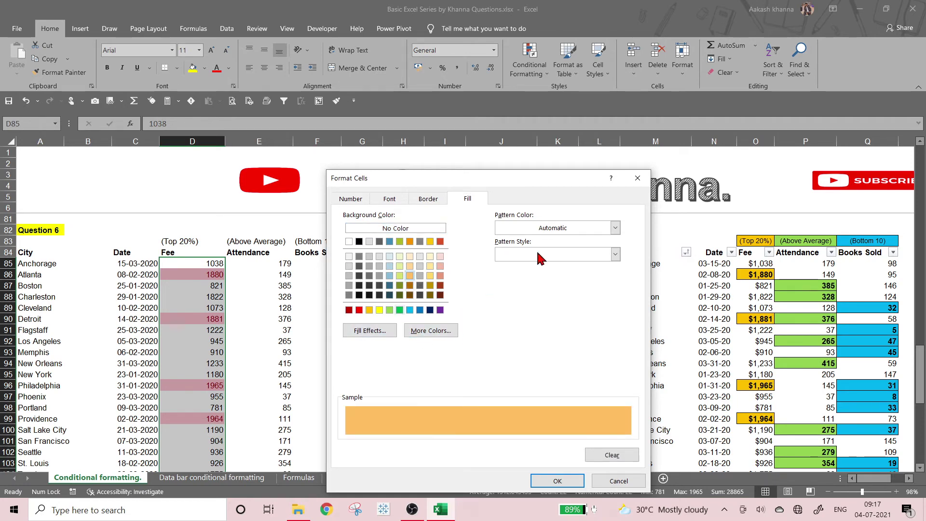
left_click(436, 199)
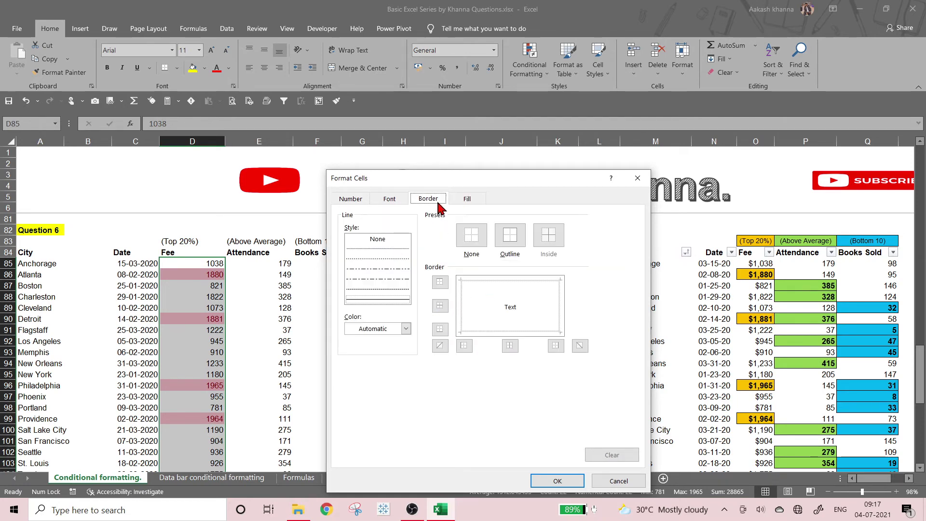
left_click(505, 241)
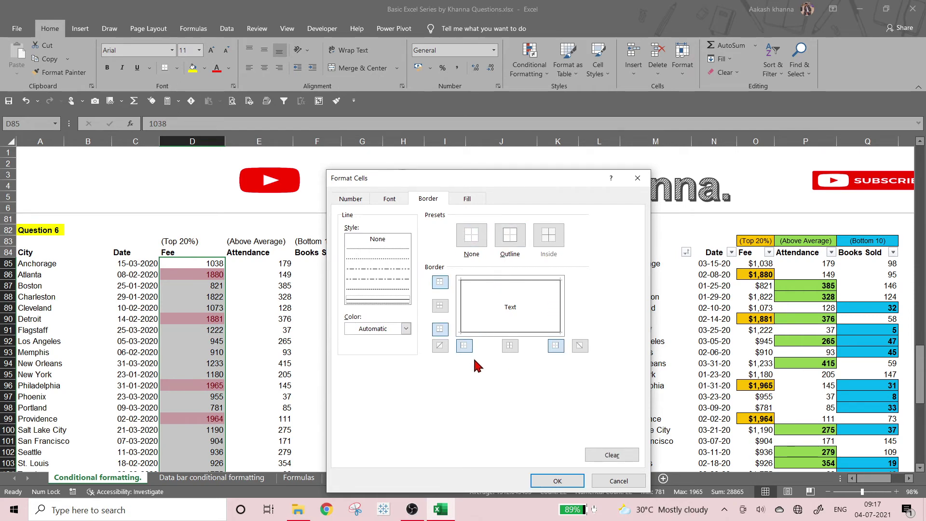
Set the font style of the Fee rule's custom format to bold.
left_click(397, 199)
left_click(359, 199)
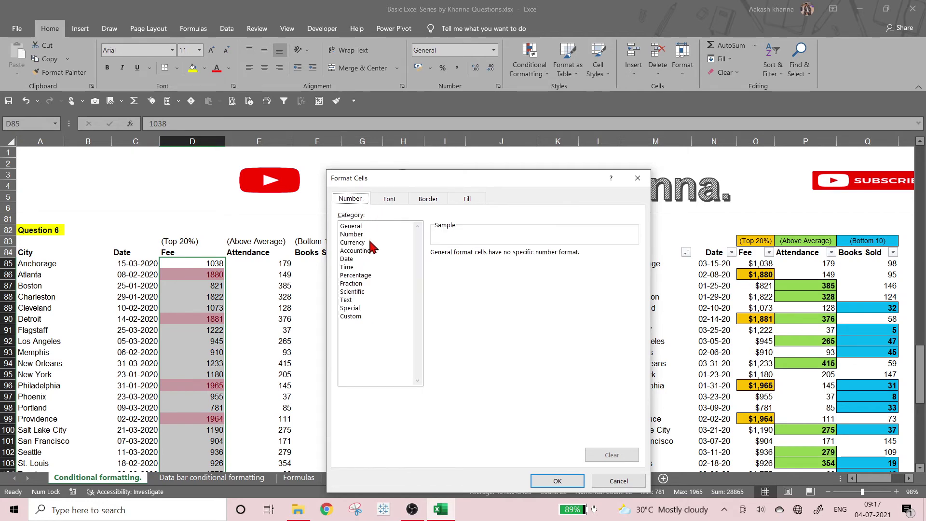
left_click(391, 202)
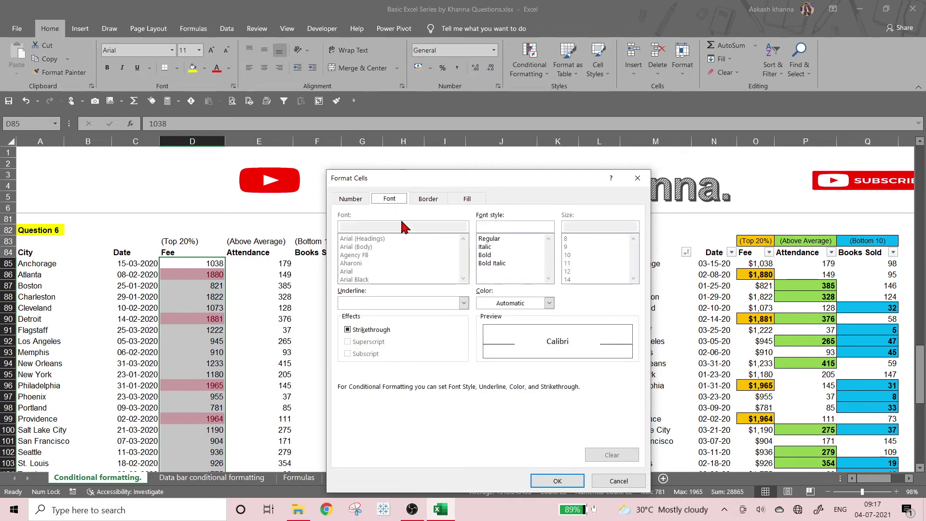
left_click(494, 255)
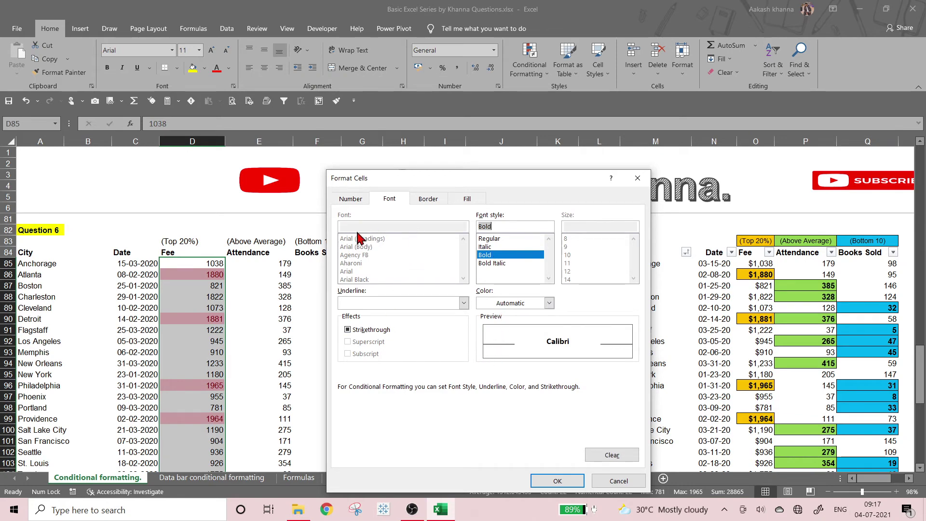
Set the custom number format to Currency with the $ English (United States) symbol and 0 decimal places, and apply the top 20% rule.
left_click(353, 201)
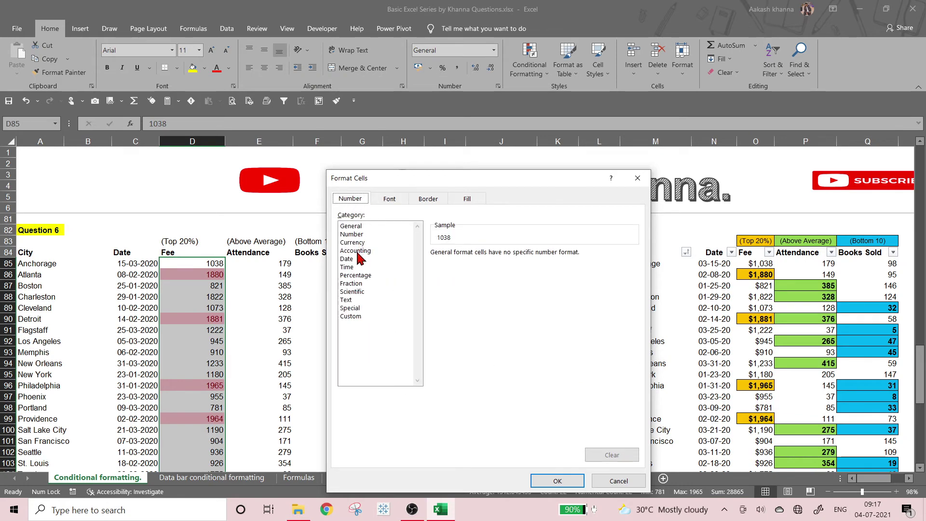
left_click(370, 243)
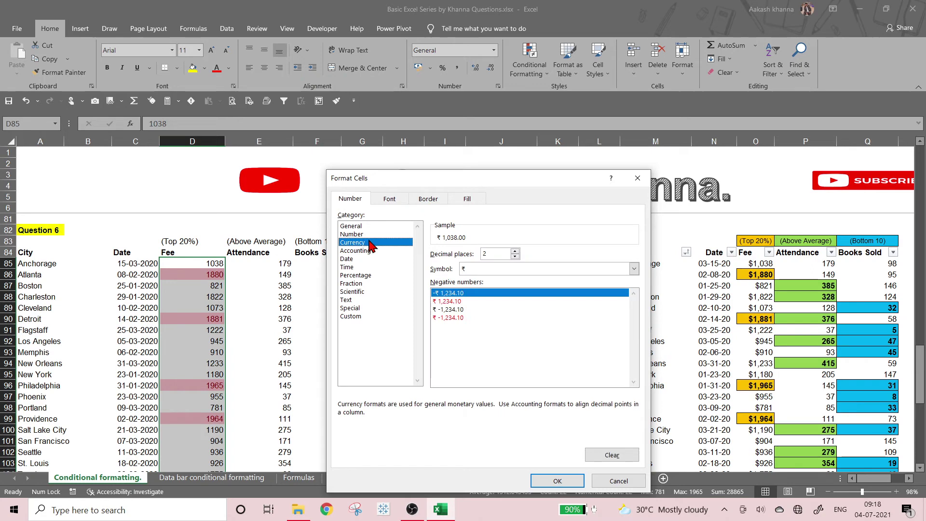
left_click(559, 270)
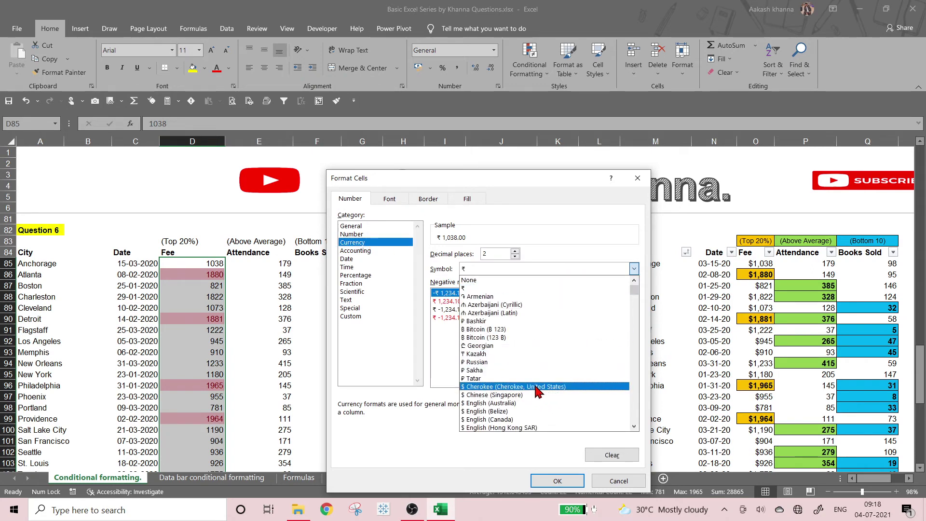
scroll(524, 421, "down", 3)
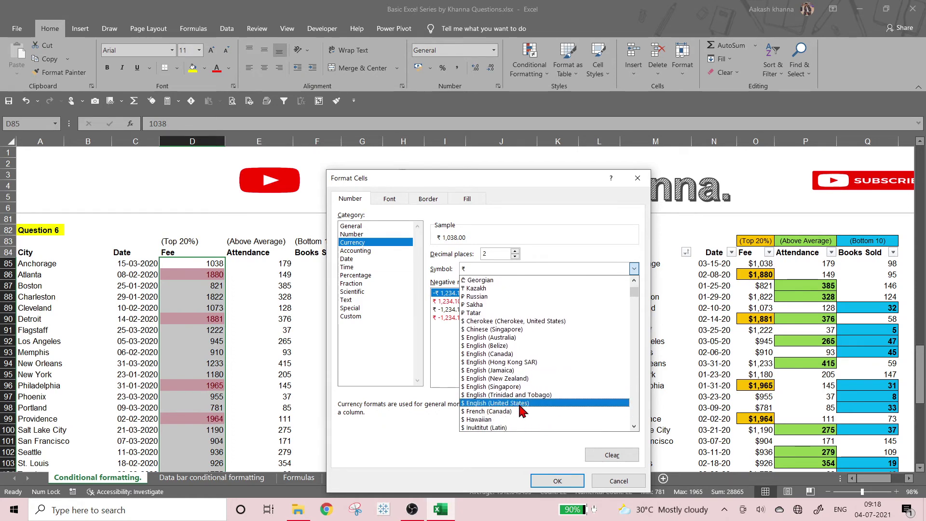
left_click(519, 404)
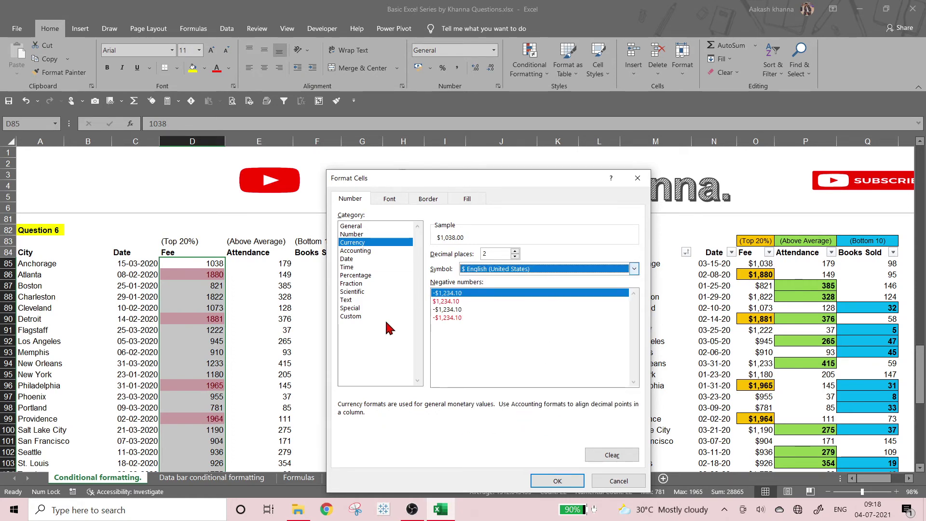
left_click(514, 257)
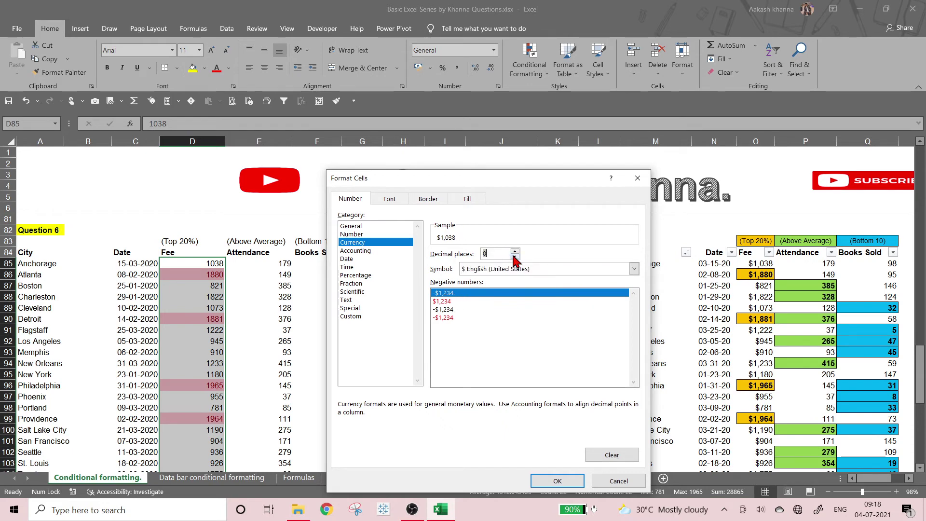
left_click(389, 198)
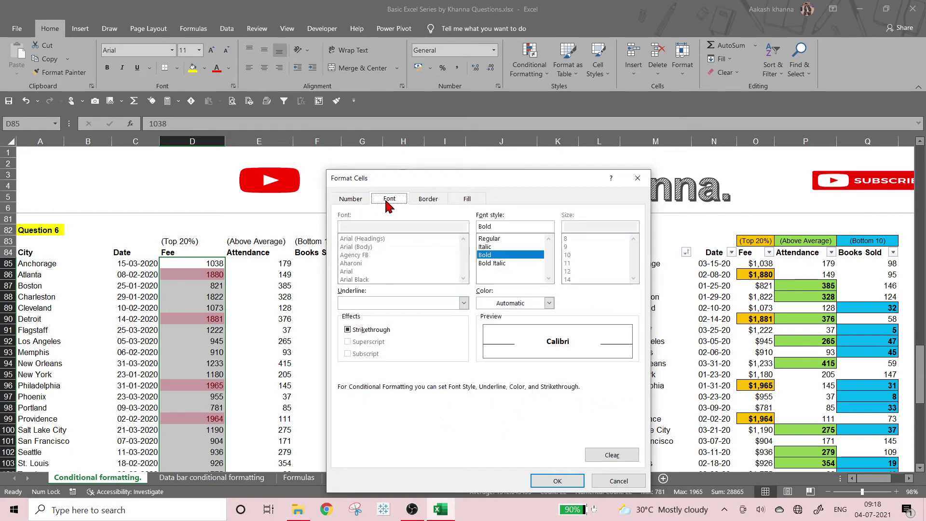
left_click(440, 201)
left_click(482, 199)
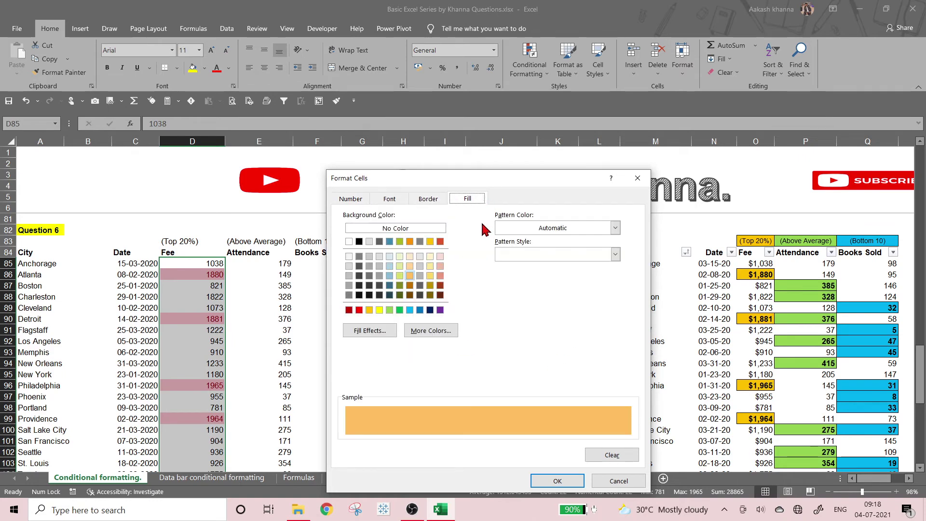
left_click(555, 481)
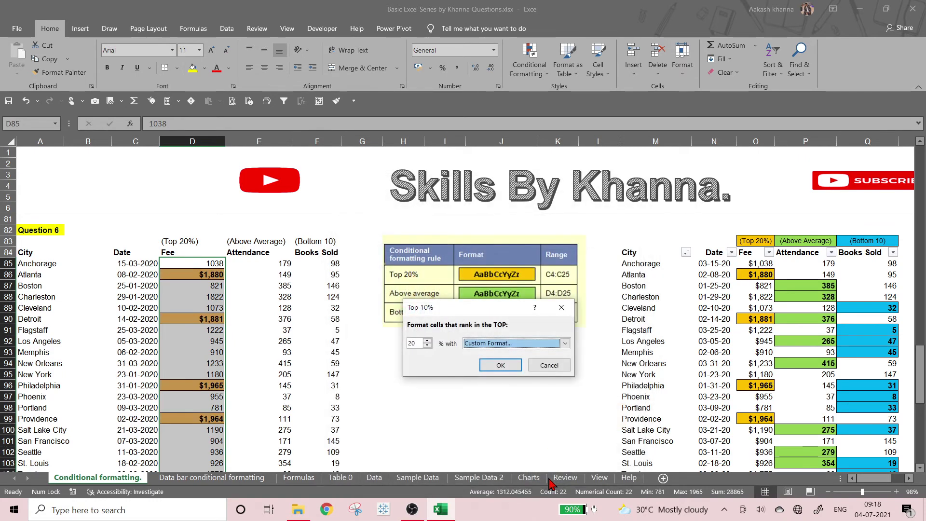
left_click(498, 365)
left_click(437, 394)
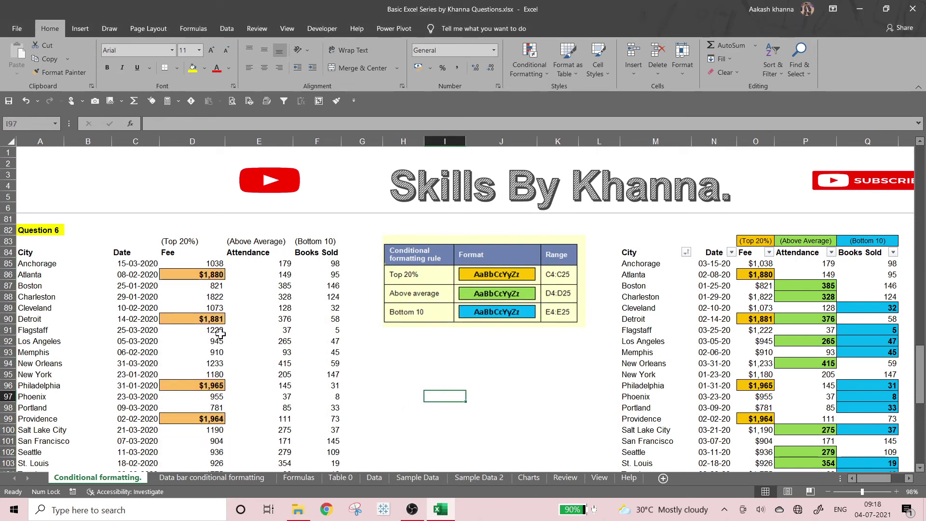
Start an Above Average conditional formatting rule with a custom format on the Question 6 Attendance values, E85:E106.
scroll(207, 331, "down", 3)
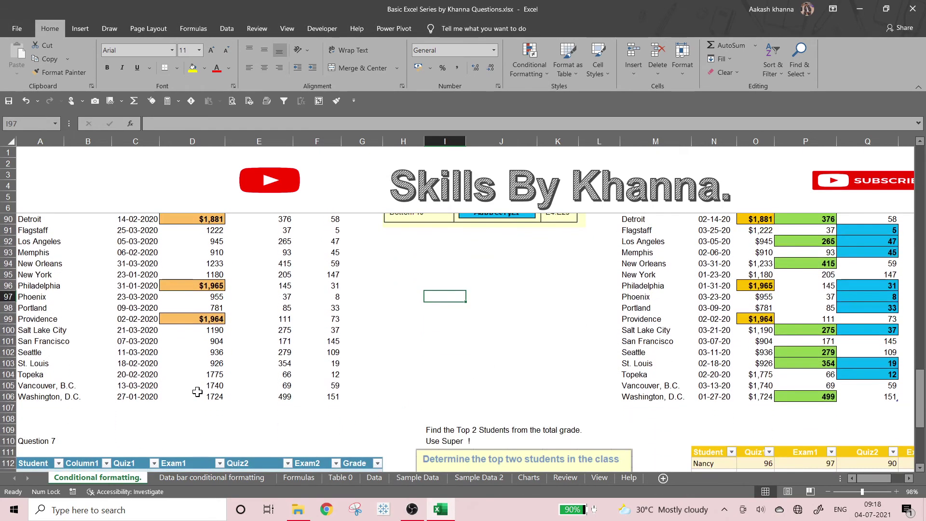
scroll(197, 392, "up", 3)
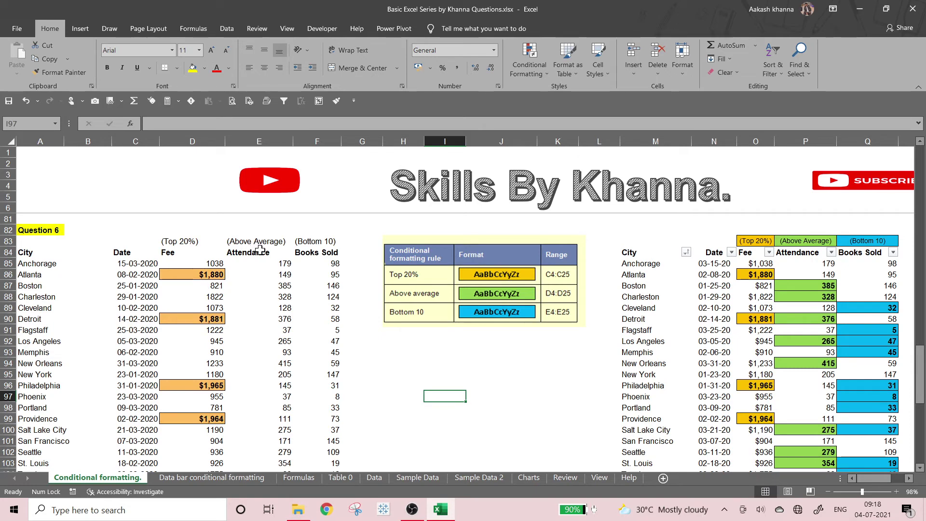
left_click_drag(262, 264, 273, 456)
scroll(397, 408, "up", 4)
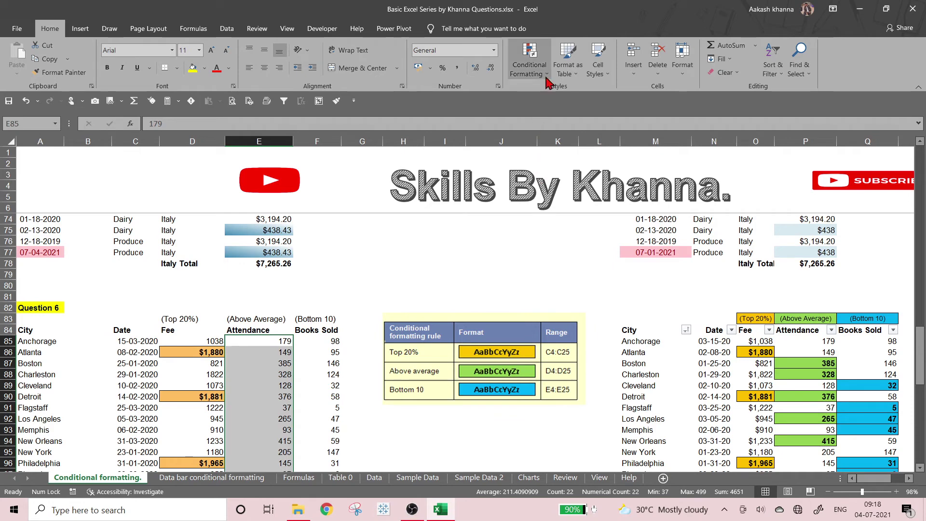
left_click(530, 60)
mouse_move(552, 126)
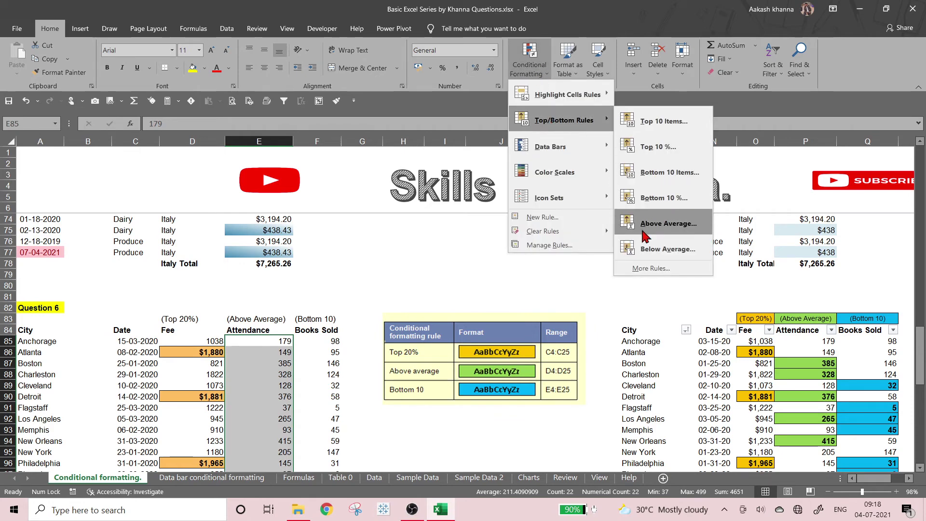
left_click(668, 223)
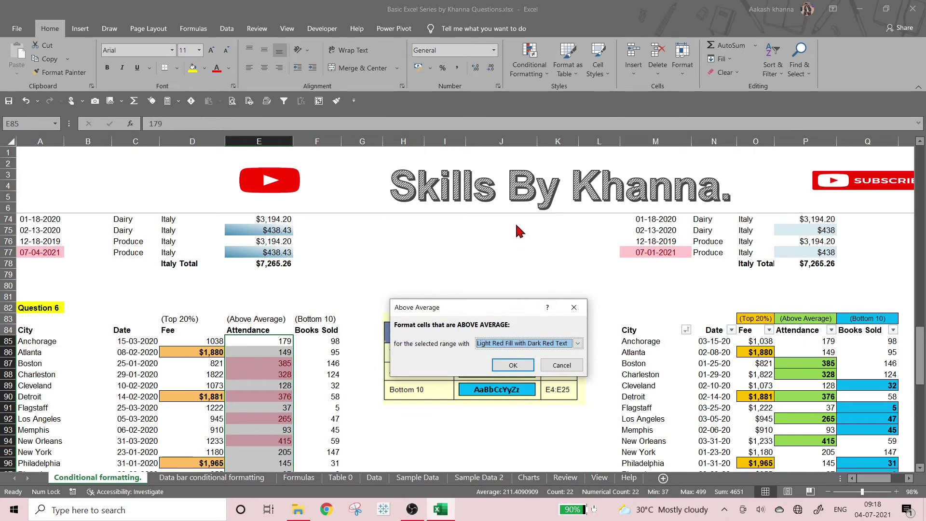
left_click_drag(488, 307, 485, 201)
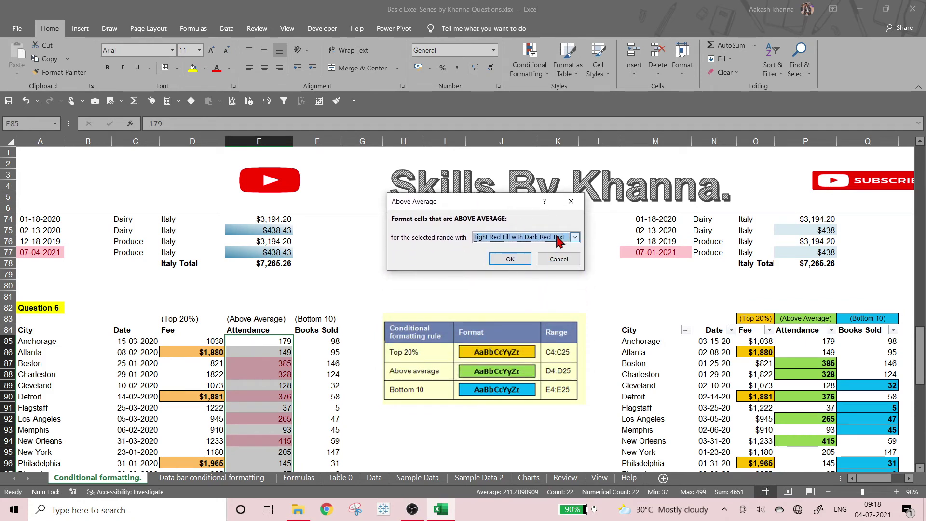
left_click(575, 237)
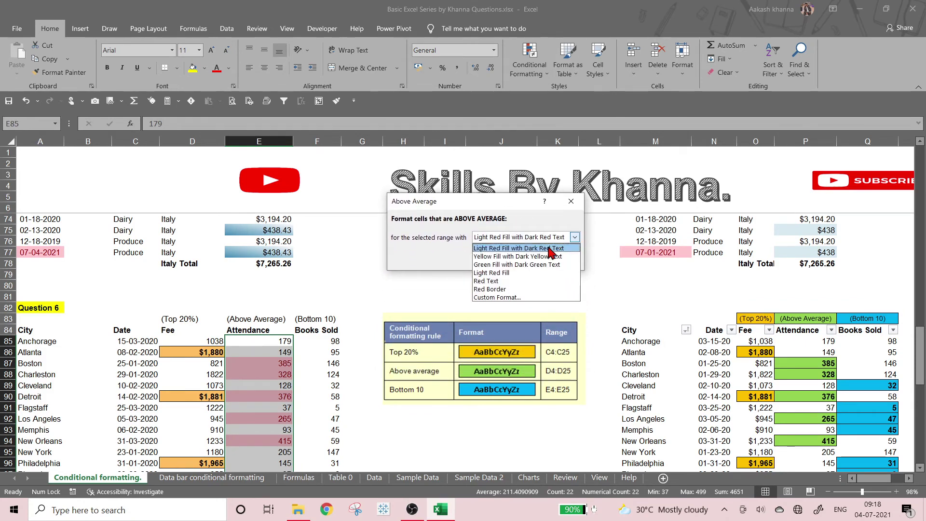
left_click(531, 299)
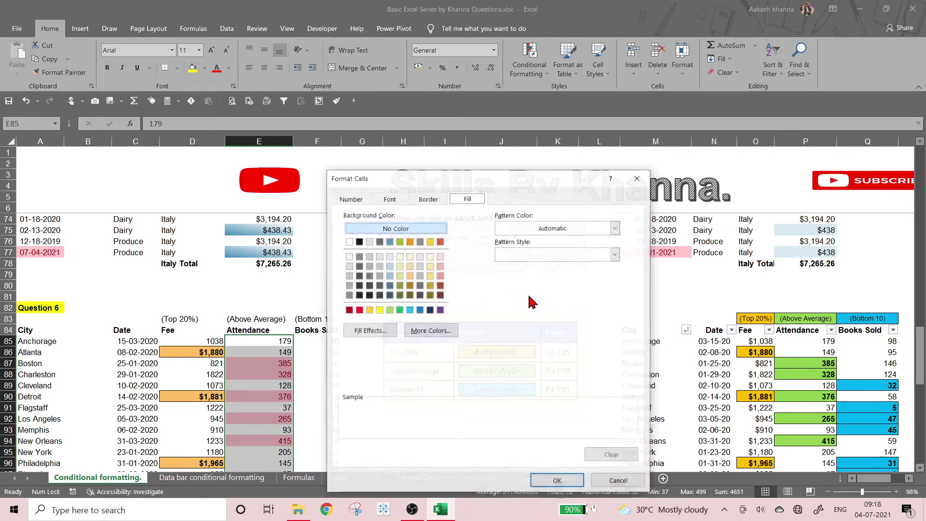
Give the Above Average rule's custom format a light green fill and an outline border.
left_click(390, 310)
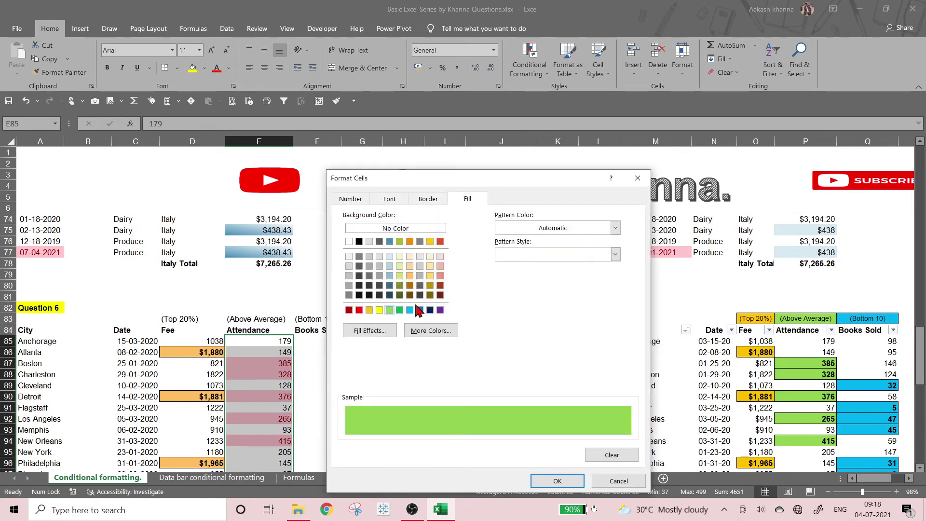
left_click(427, 199)
left_click(519, 249)
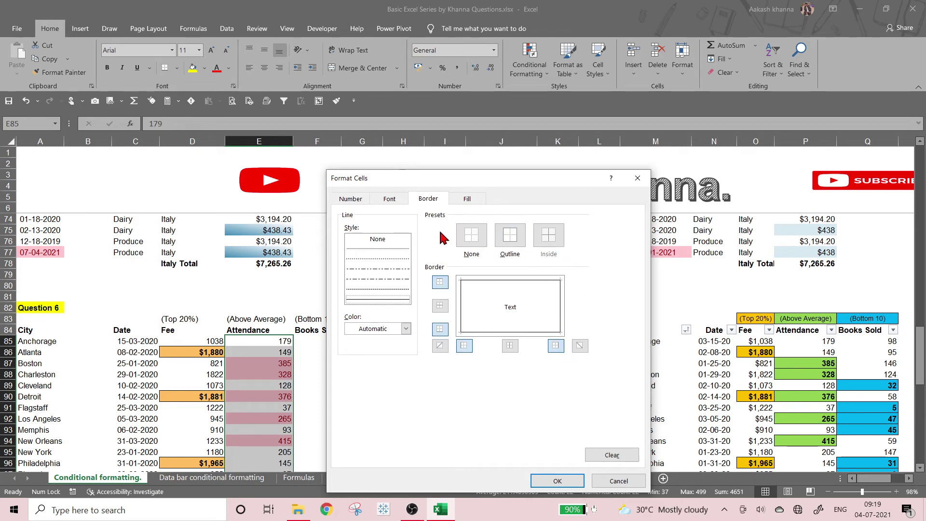
Set the custom format's font style to bold and apply the Above Average rule to the Attendance values.
left_click(389, 202)
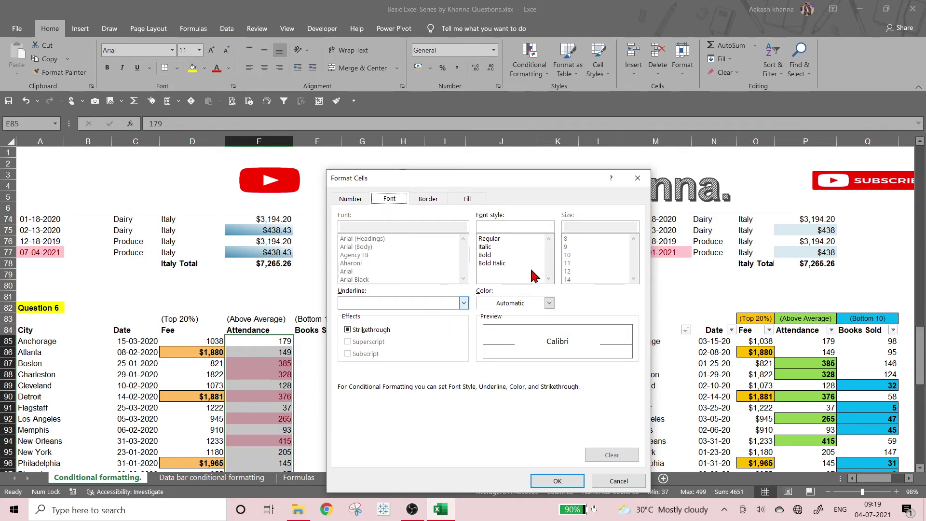
left_click(523, 255)
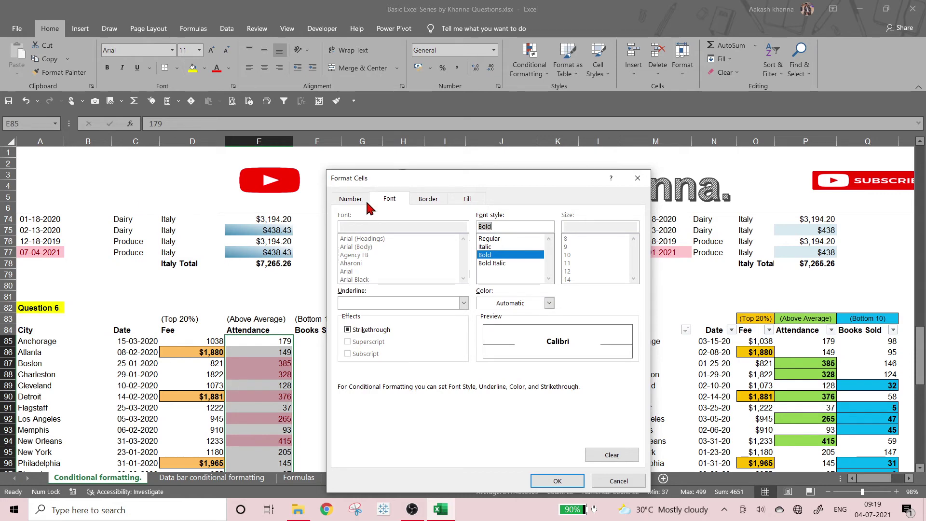
left_click(544, 486)
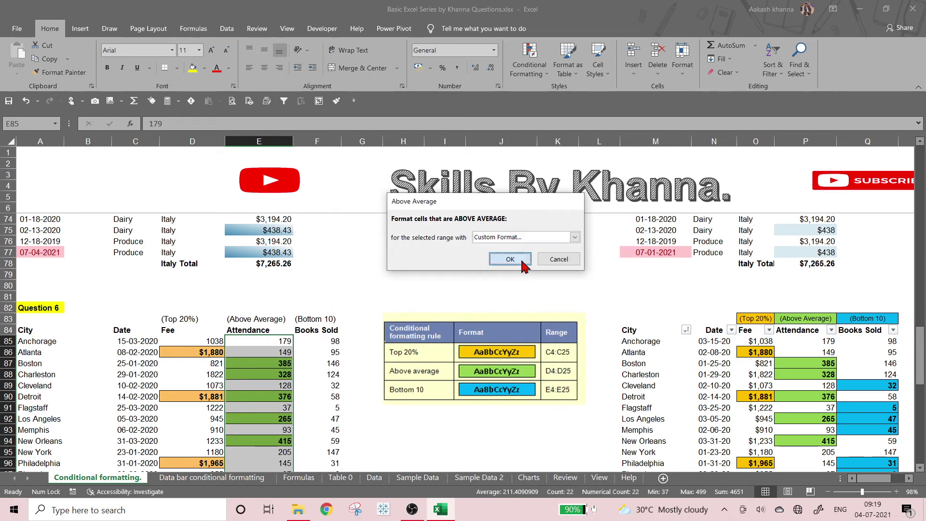
left_click(522, 263)
left_click(436, 438)
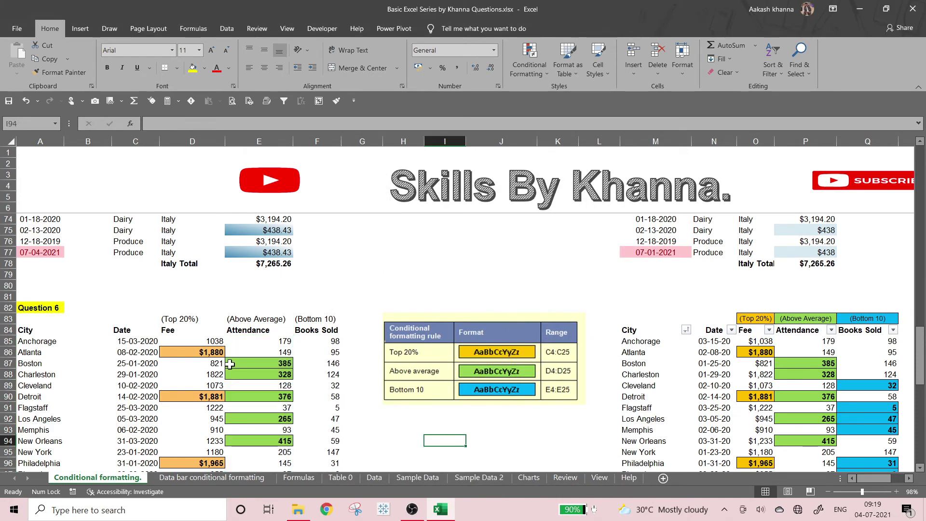
Start a Bottom 10 Items conditional formatting rule with a custom format on the Question 6 Books Sold values, F85:F106.
scroll(231, 363, "down", 6)
scroll(231, 363, "up", 4)
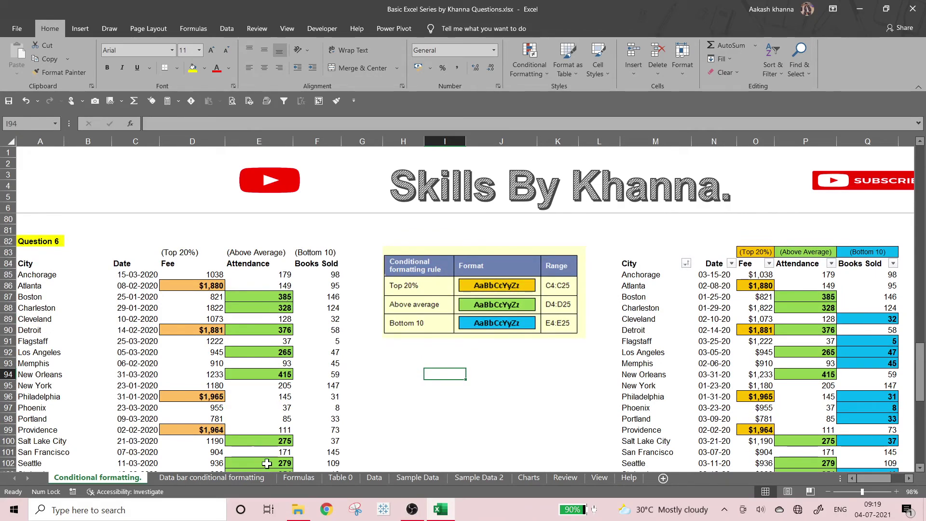
scroll(278, 357, "down", 3)
scroll(264, 372, "up", 2)
scroll(262, 415, "up", 1)
scroll(262, 434, "down", 1)
scroll(353, 328, "up", 1)
left_click_drag(333, 274, 318, 470)
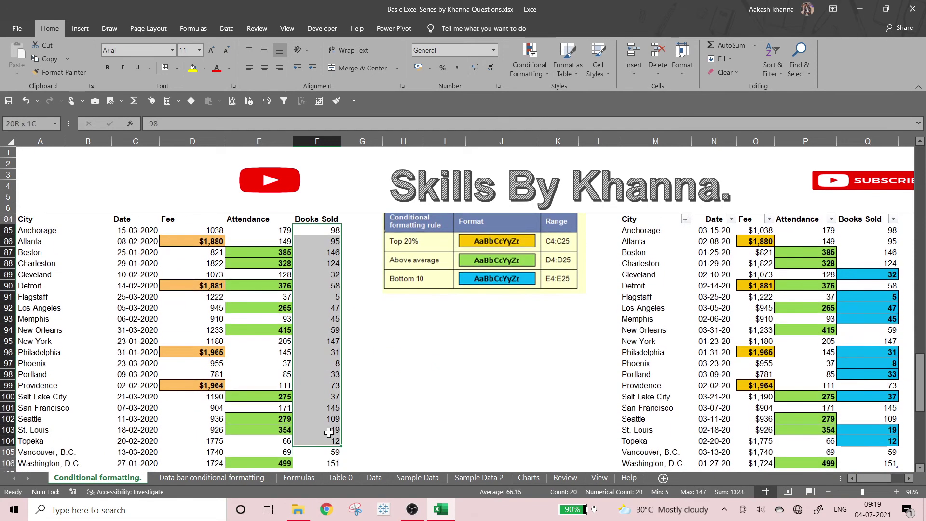
scroll(394, 369, "up", 2)
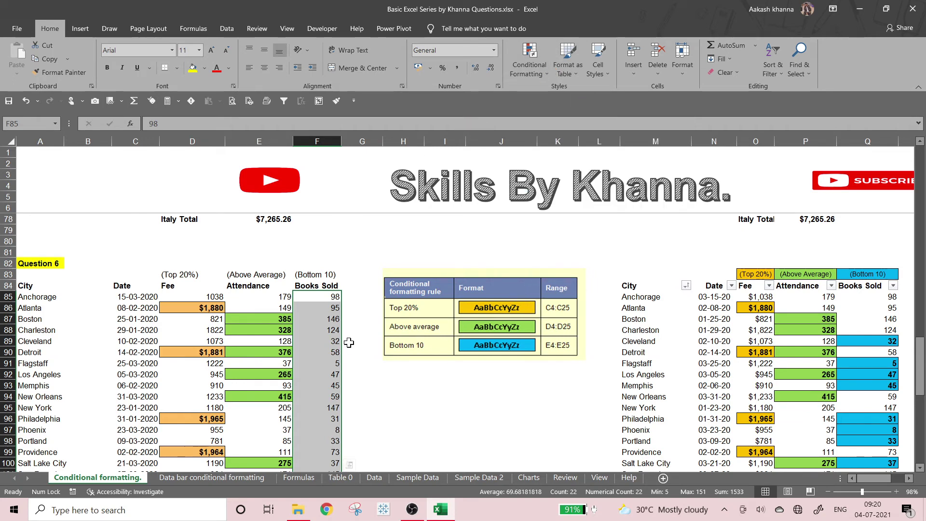
left_click(529, 76)
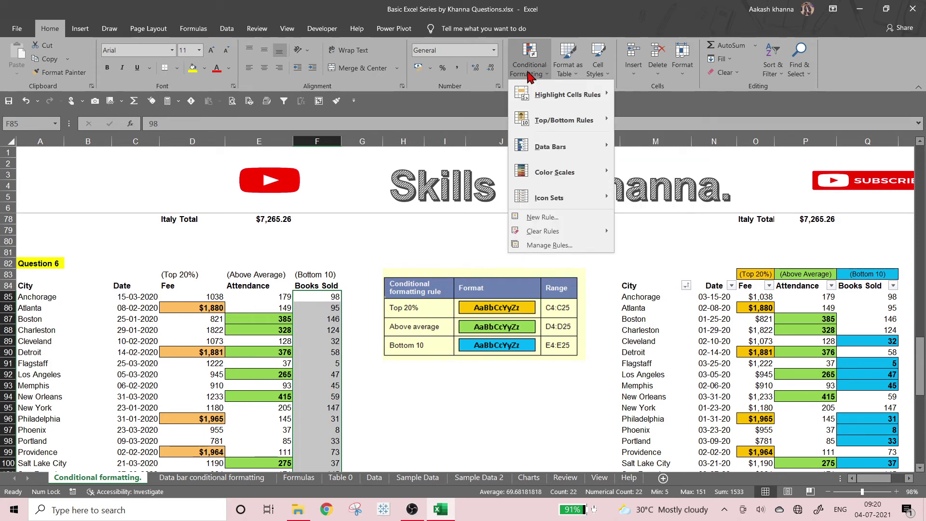
mouse_move(532, 126)
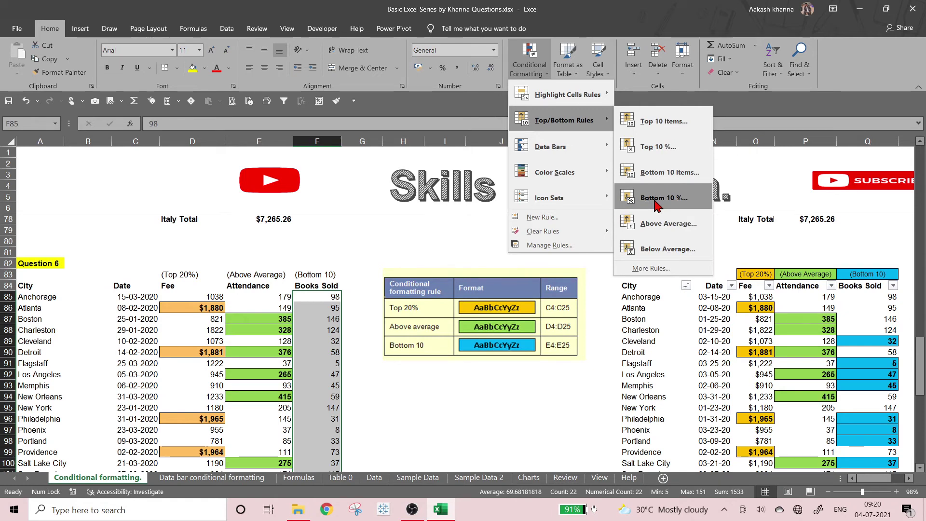
left_click(667, 174)
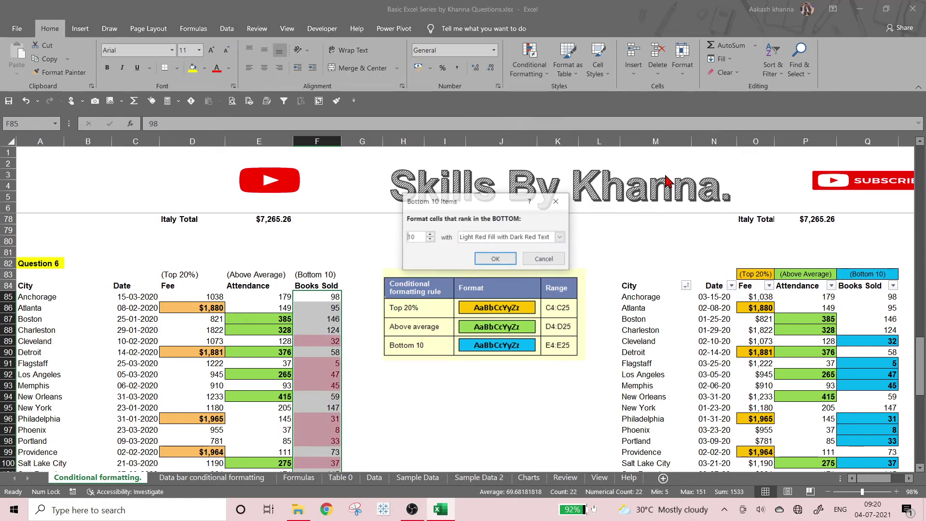
left_click(517, 239)
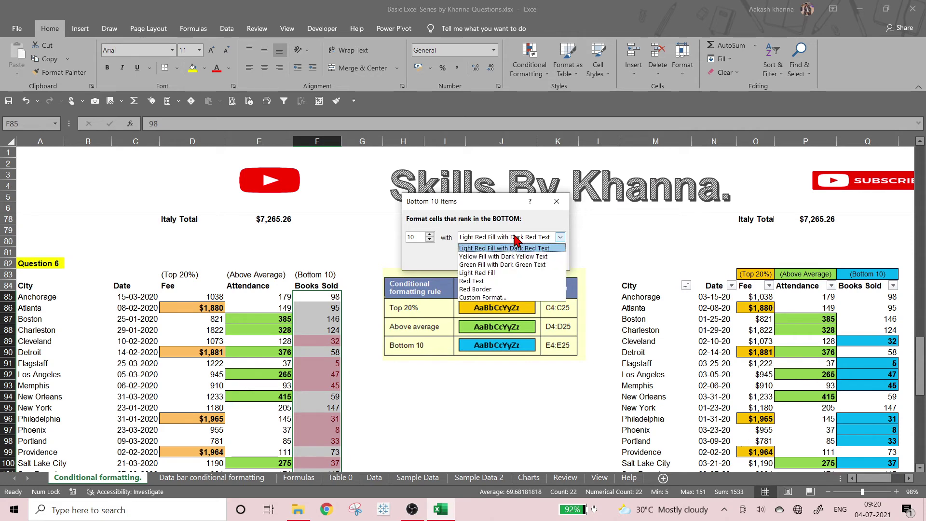
left_click(489, 297)
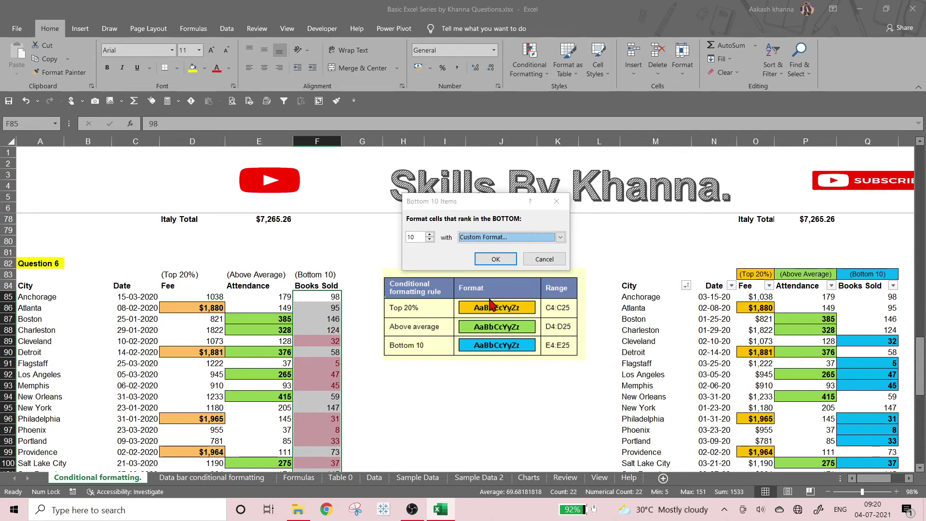
Give the Bottom 10 rule's custom format a light blue fill and an outline border.
left_click(463, 93)
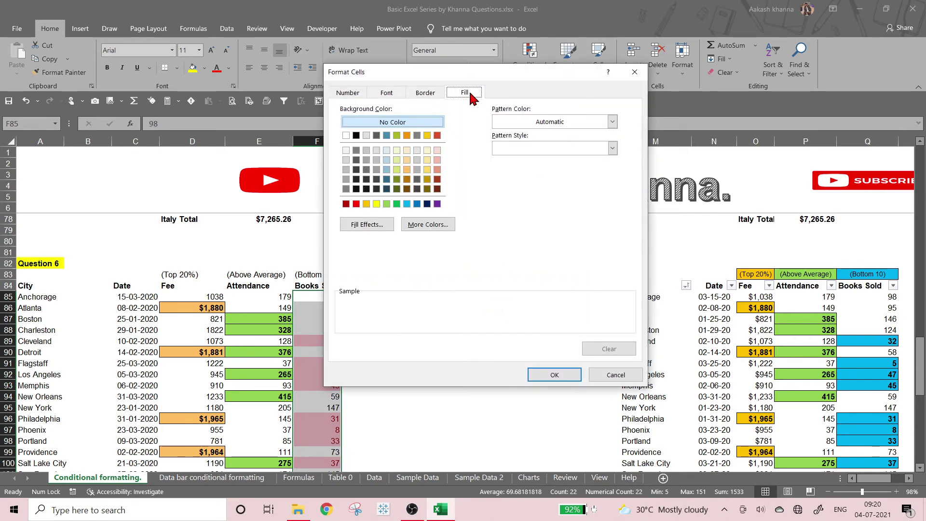
left_click(407, 204)
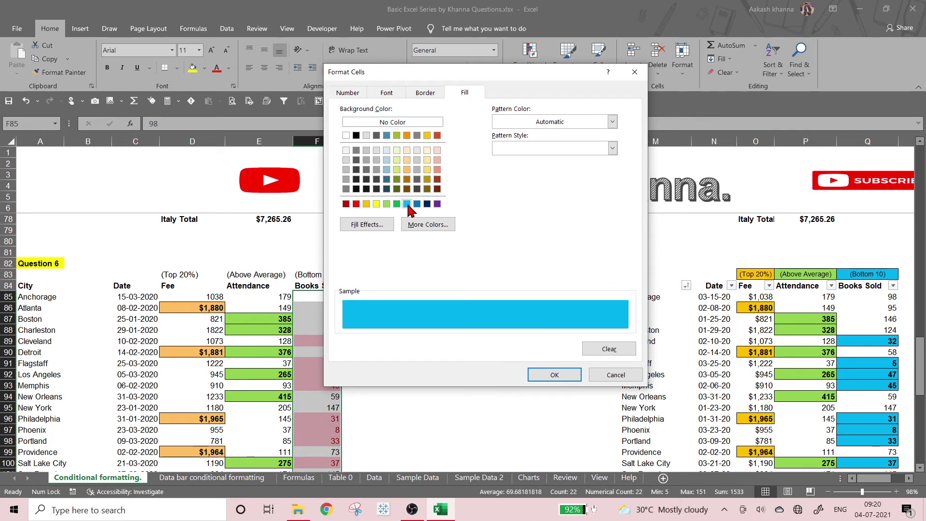
left_click(423, 99)
left_click(505, 140)
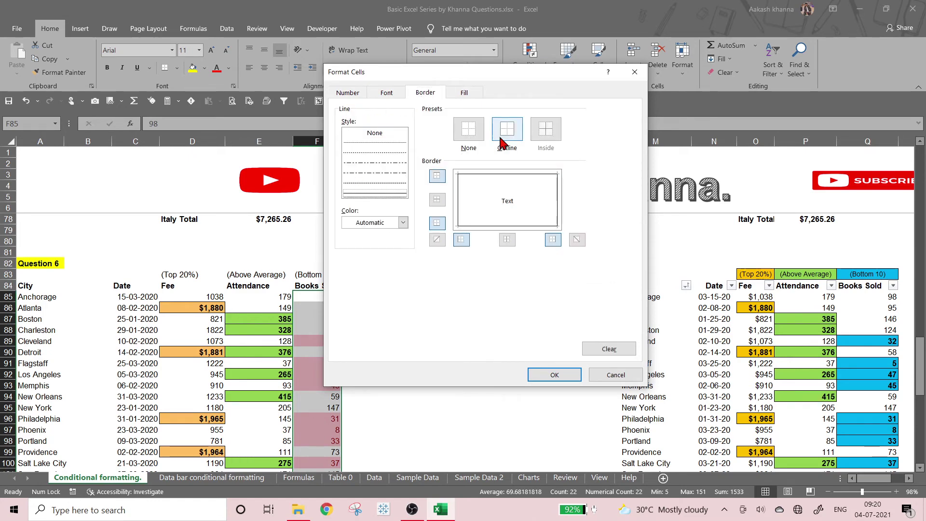
Set the custom format's font style to bold and apply the Bottom 10 rule to the Books Sold values.
left_click(387, 94)
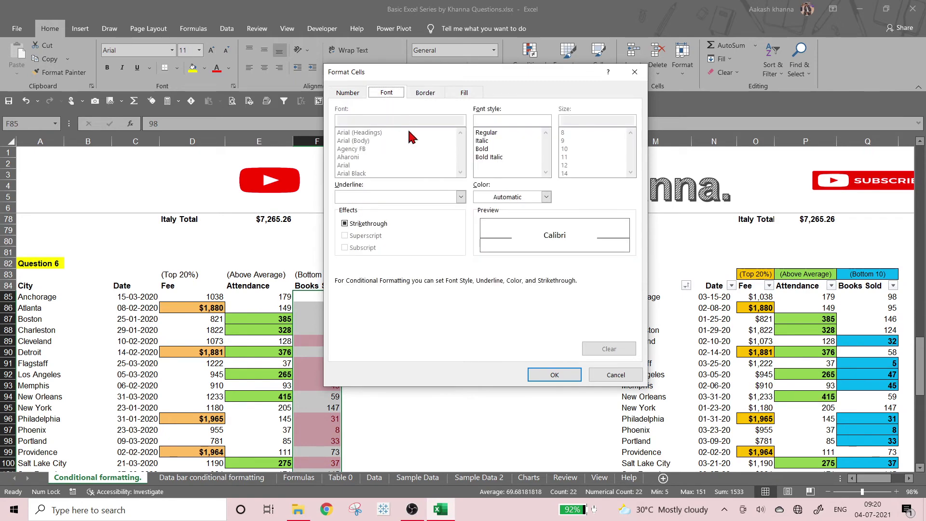
left_click(504, 148)
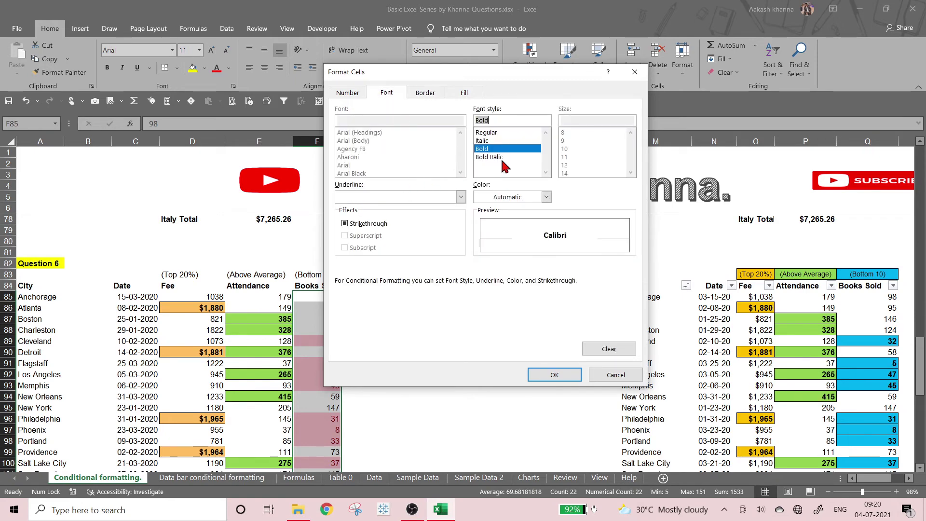
left_click(541, 380)
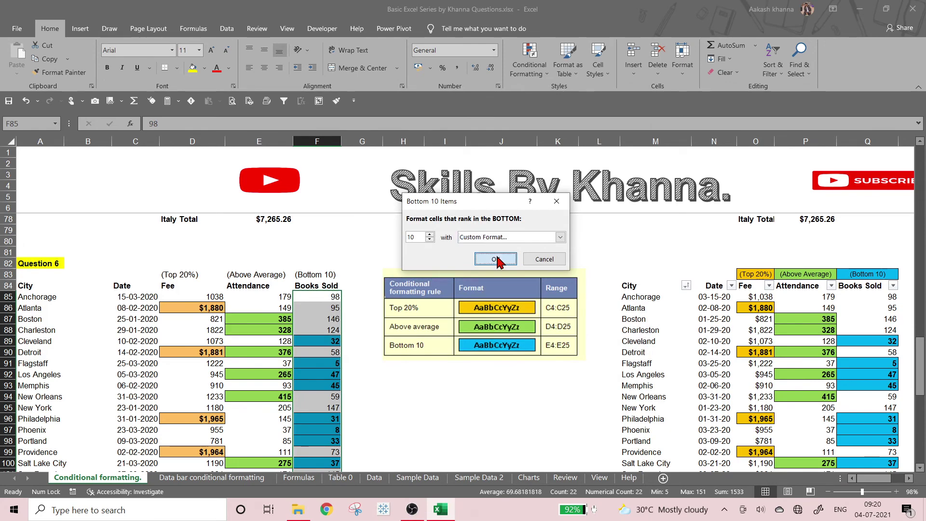
left_click(501, 256)
scroll(434, 371, "down", 3)
left_click(442, 337)
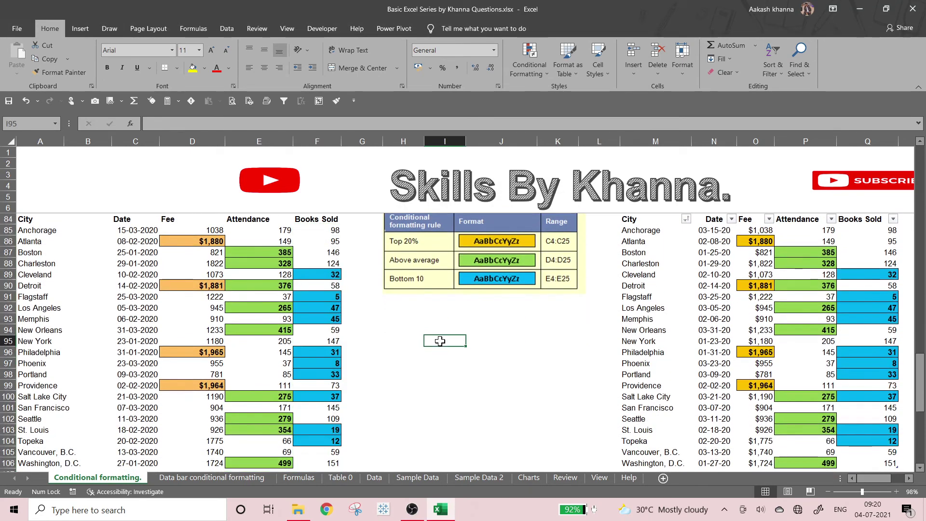
scroll(434, 352, "down", 1)
scroll(432, 354, "down", 1)
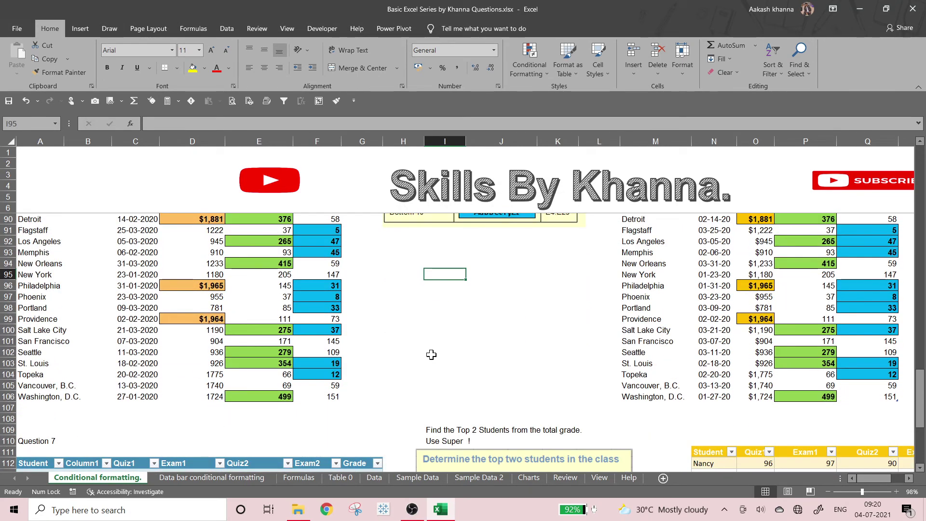
scroll(337, 377, "up", 2)
scroll(14, 273, "up", 2)
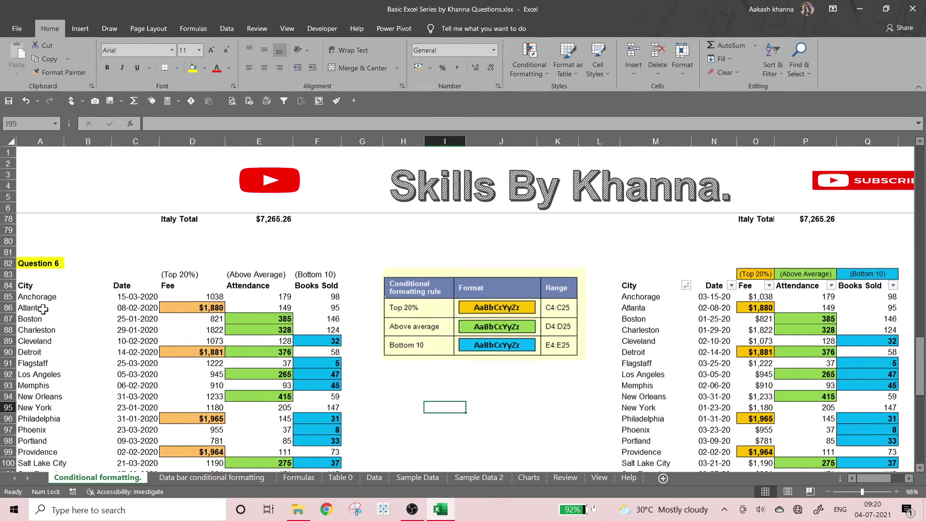
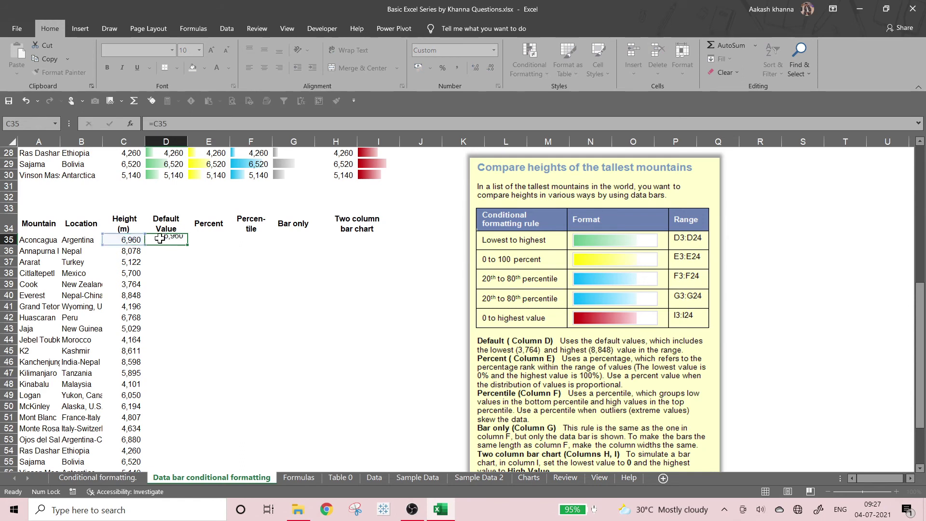
Copy the =C35 formula from D35 down the Default Value column to D56 on the Data bar conditional formatting sheet.
key("ctrl+c")
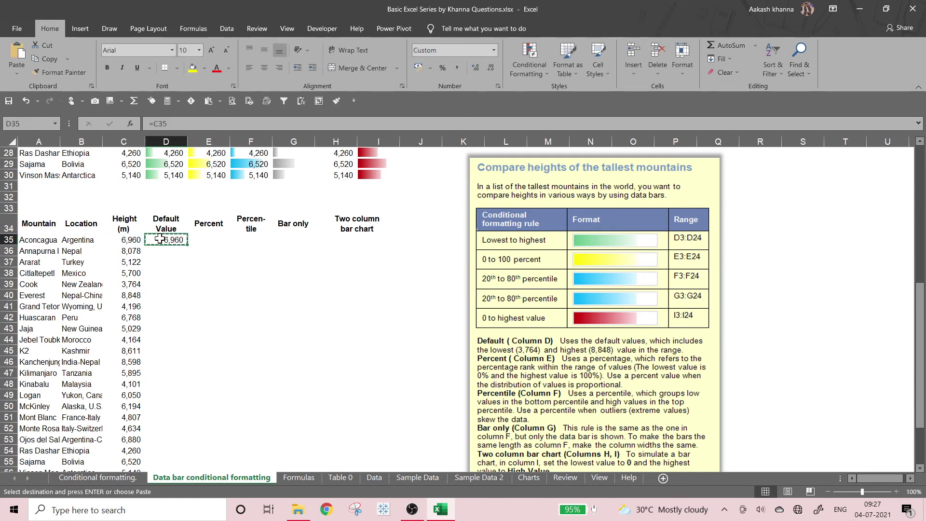
key("Left")
key("ctrl+Down")
key("Right")
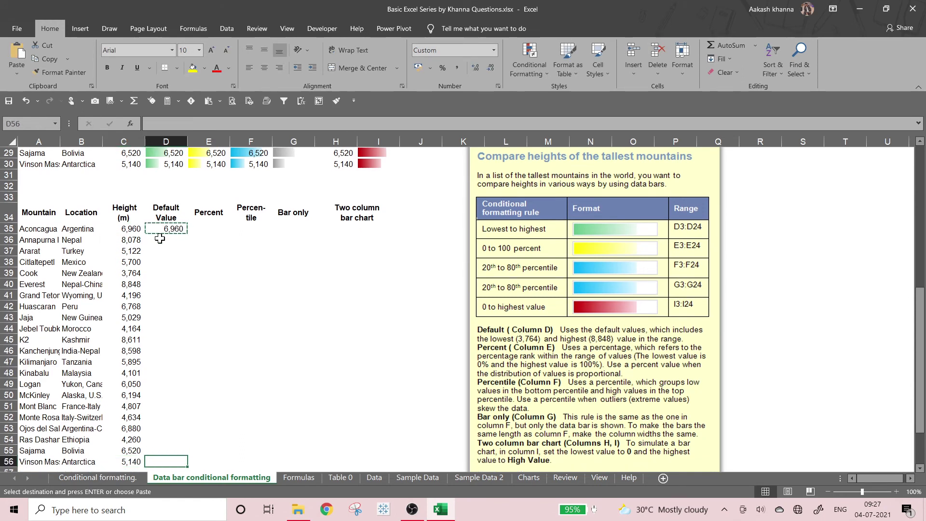
key("ctrl+shift+Up")
key("ctrl+v")
key("Right")
key("Left")
key("ctrl+Up")
key("Down")
key("ctrl+shift+Down")
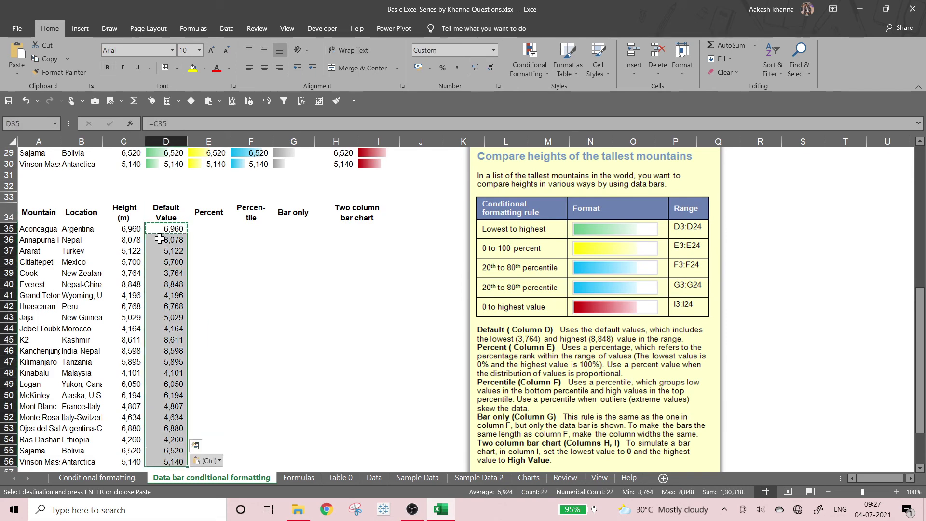
scroll(197, 294, "up", 1)
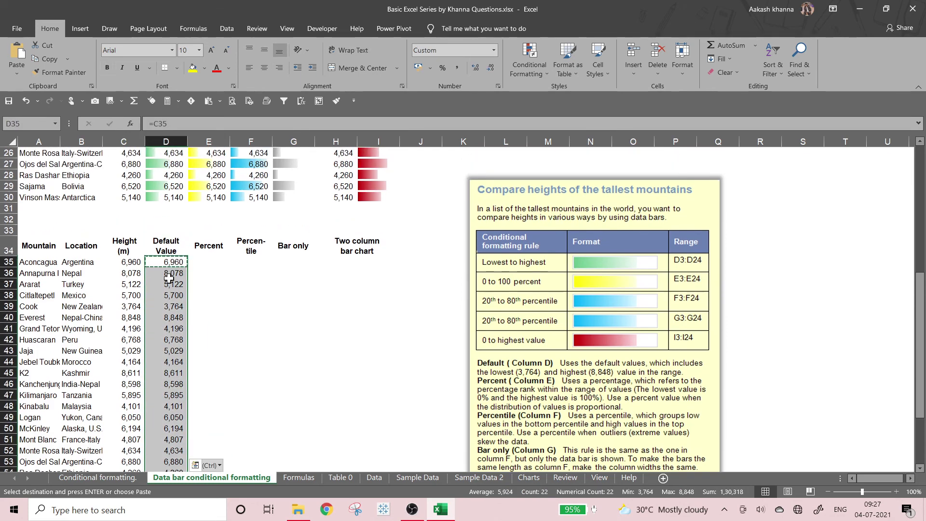
left_click_drag(165, 281, 170, 275)
left_click(173, 263)
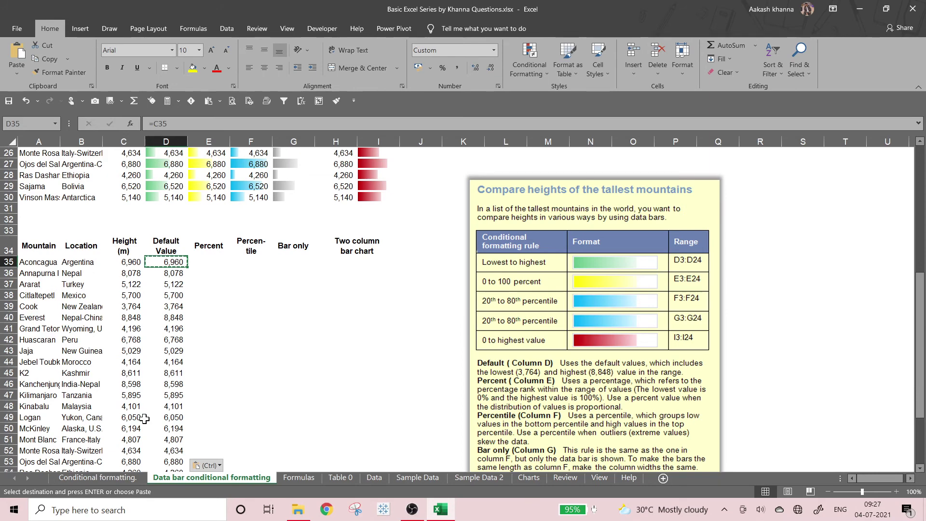
left_click(233, 350)
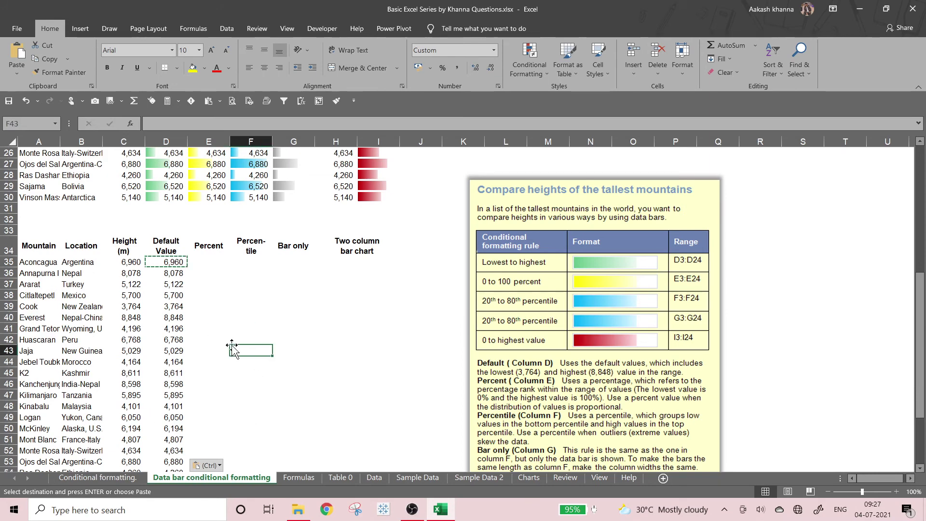
key("Escape")
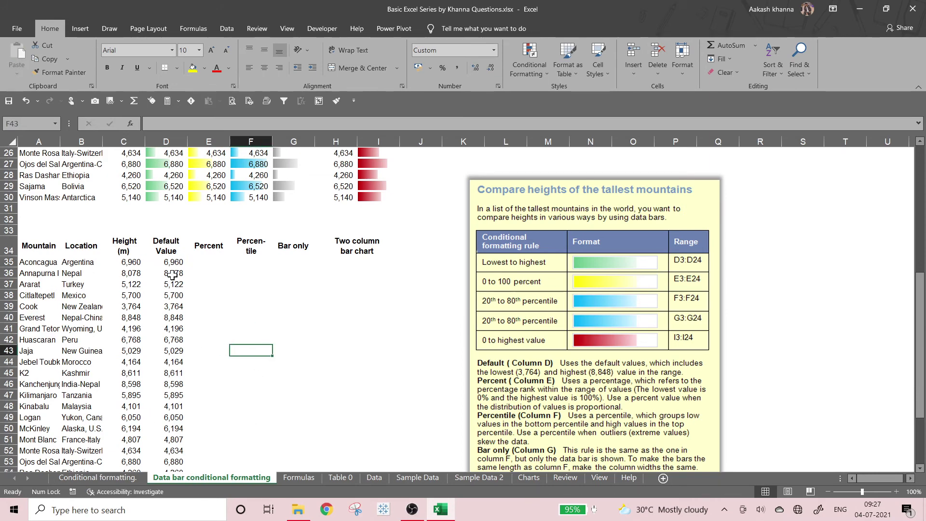
Start a new conditional formatting rule on the Default Value cells D35:D56, keeping the rule dialog clear of the instructions table.
left_click(177, 264)
scroll(207, 299, "up", 4)
scroll(209, 309, "down", 3)
scroll(211, 328, "down", 1)
key("ctrl+shift+Down")
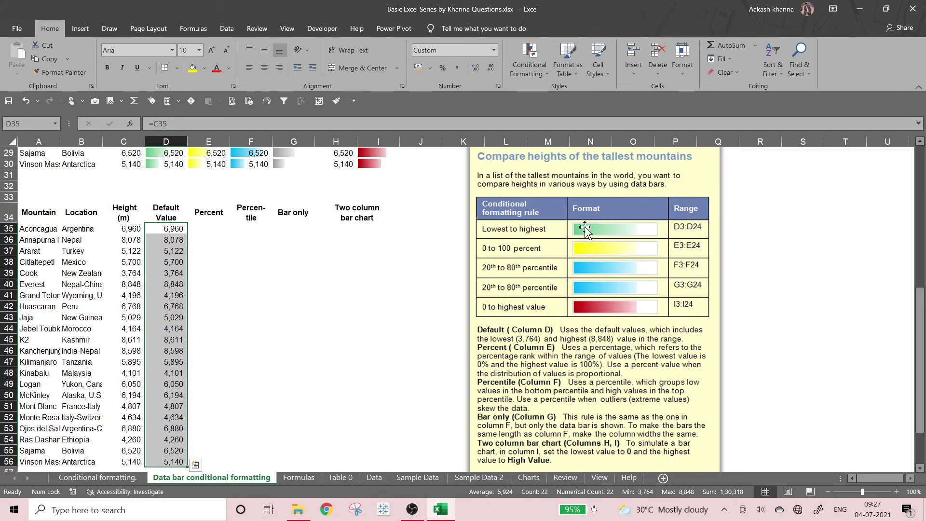
left_click(493, 50)
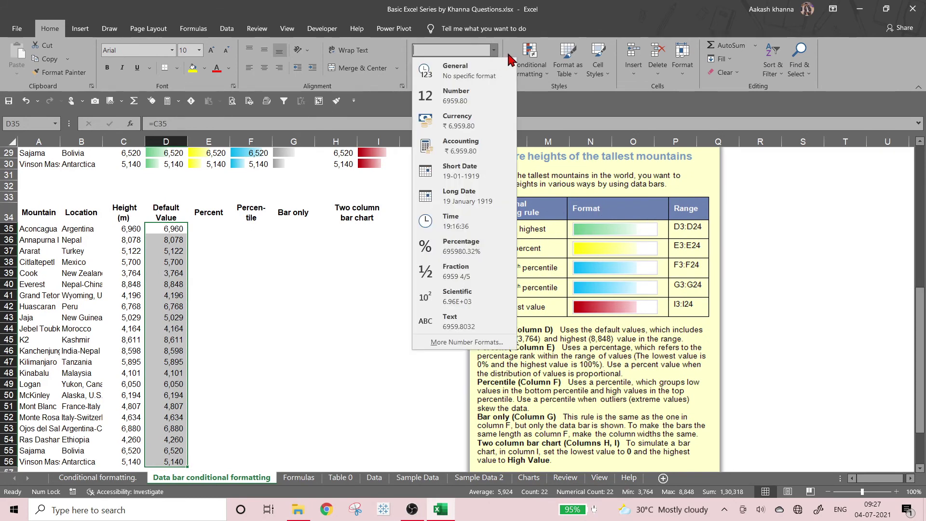
left_click(529, 68)
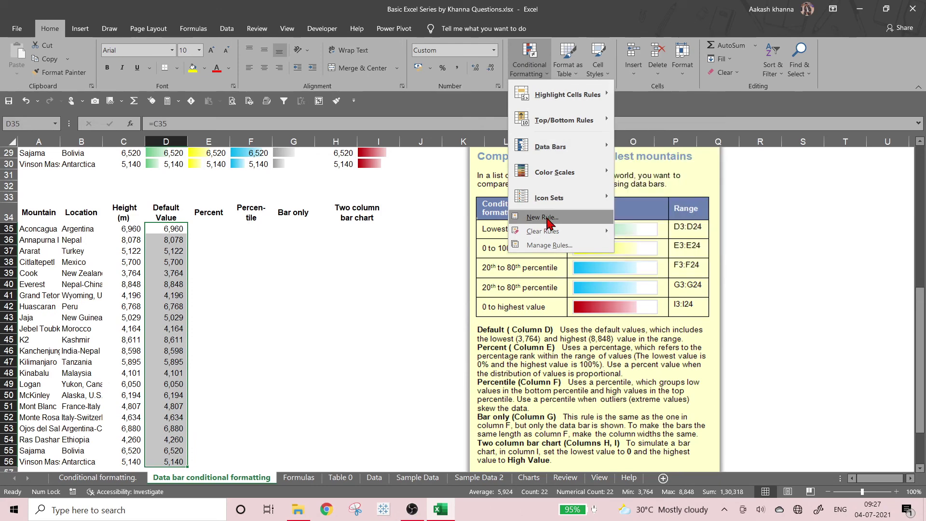
left_click(547, 218)
left_click_drag(456, 135, 185, 73)
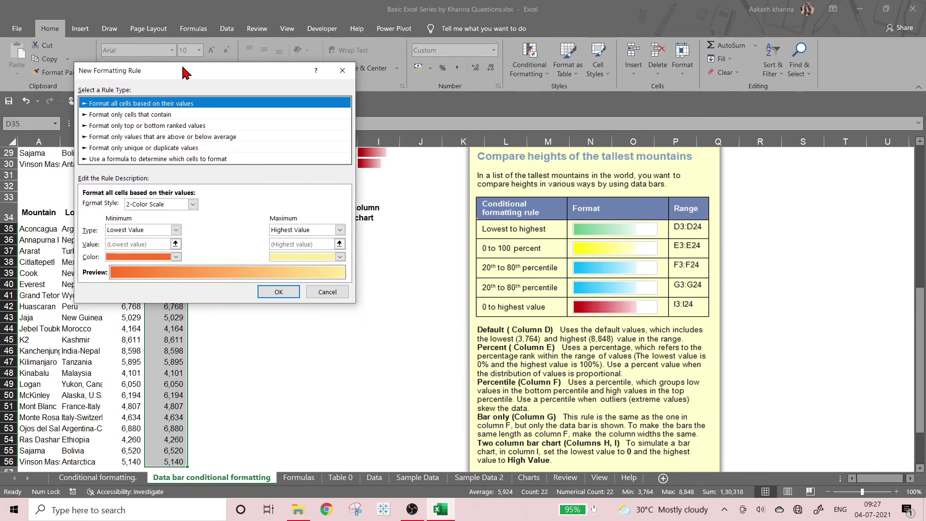
Set the rule's format style to Data Bar, with Lowest Value as the minimum type and Highest Value as the maximum type.
left_click(174, 206)
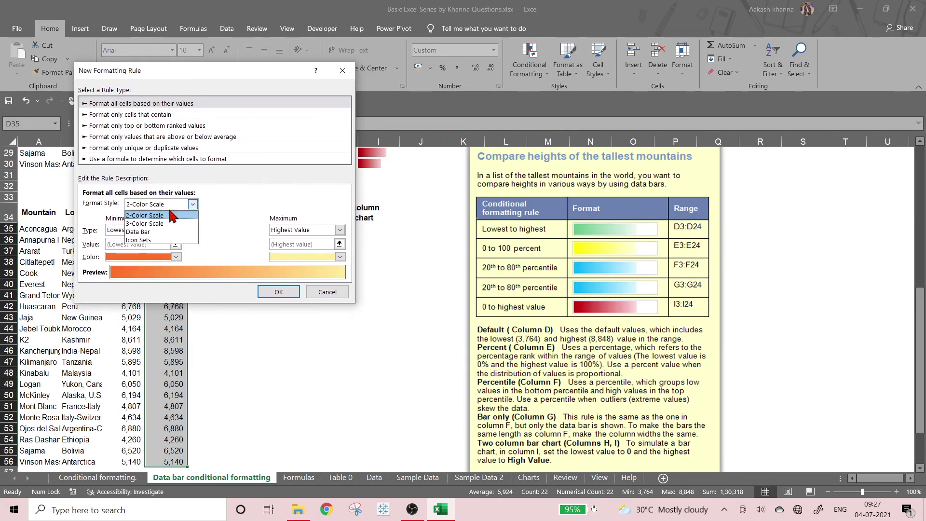
left_click(162, 233)
left_click(166, 235)
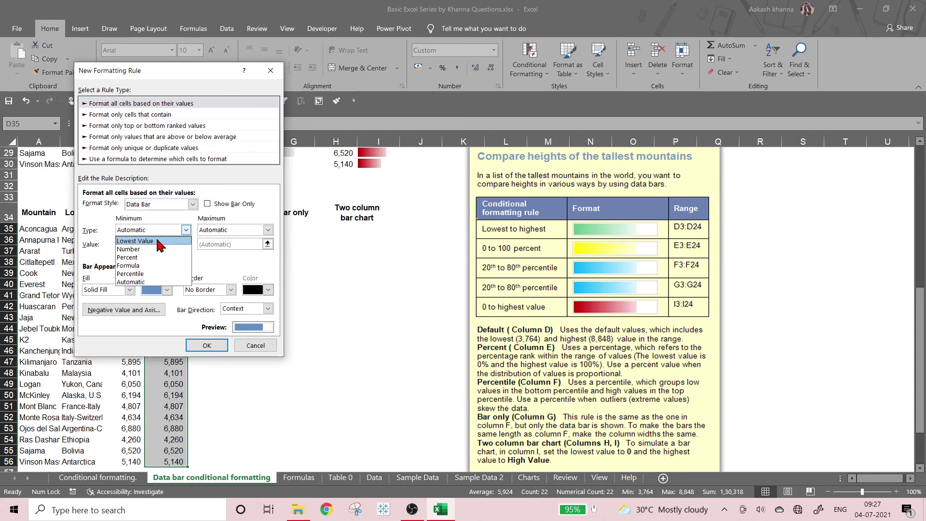
left_click(154, 241)
left_click(268, 230)
left_click(244, 241)
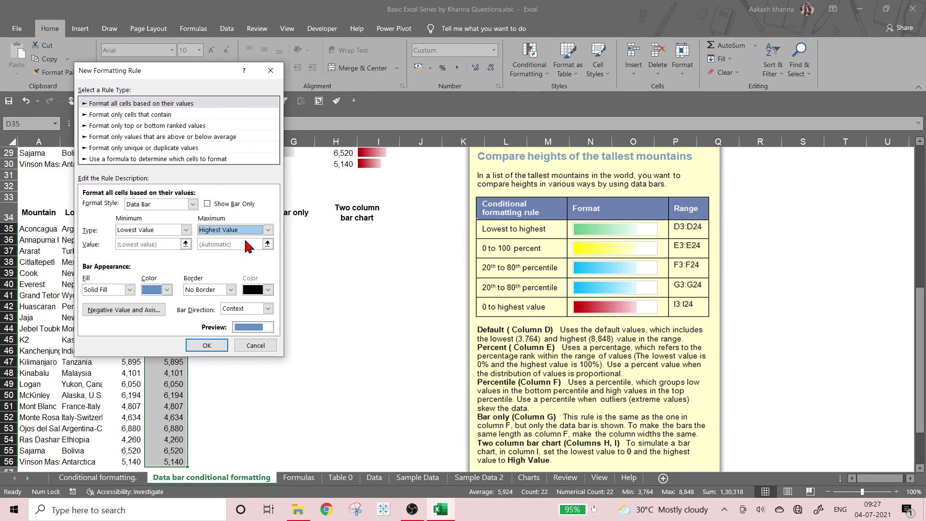
Give the data bars a gradient fill in dark olive green and apply the rule to the Default Value cells D35:D56.
left_click(167, 289)
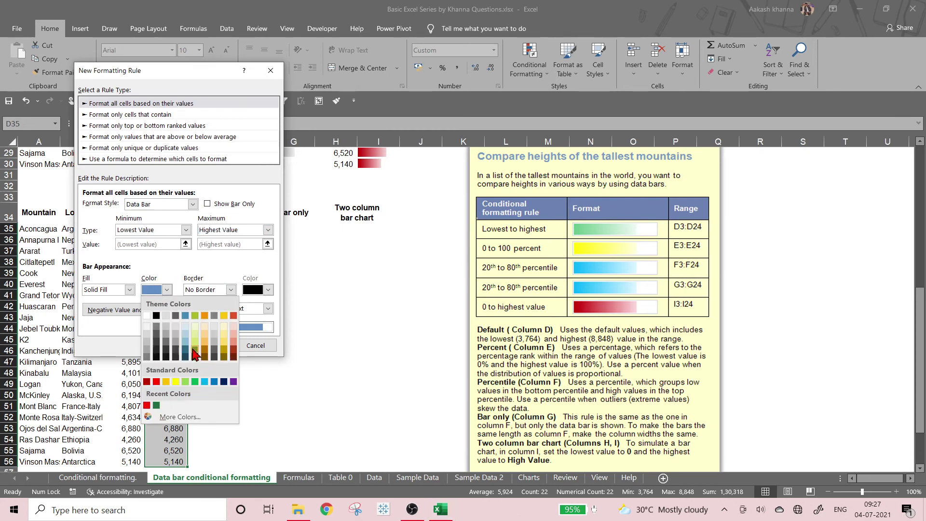
left_click(194, 382)
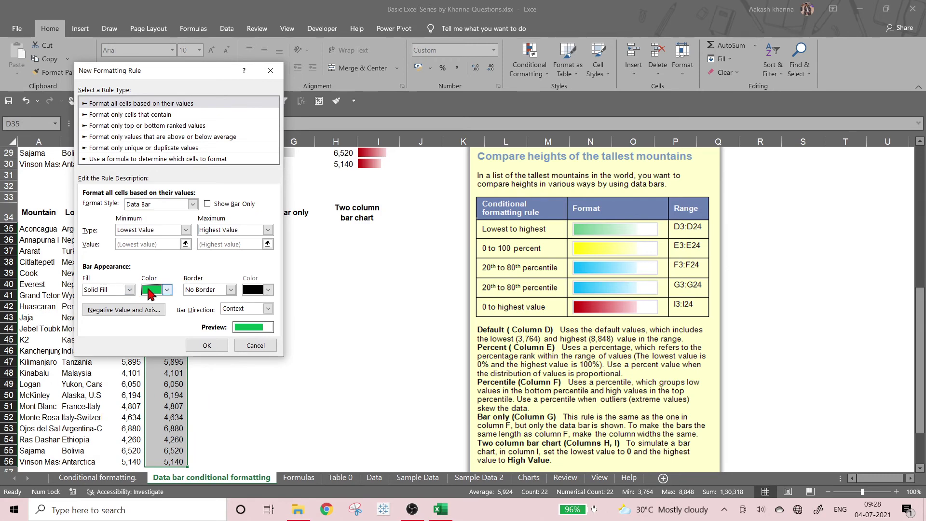
left_click(129, 289)
left_click(107, 309)
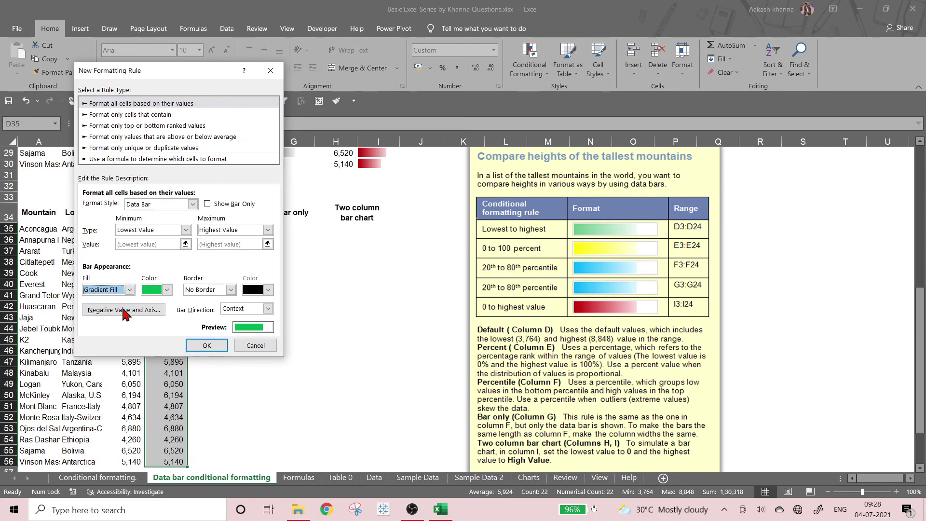
left_click(148, 291)
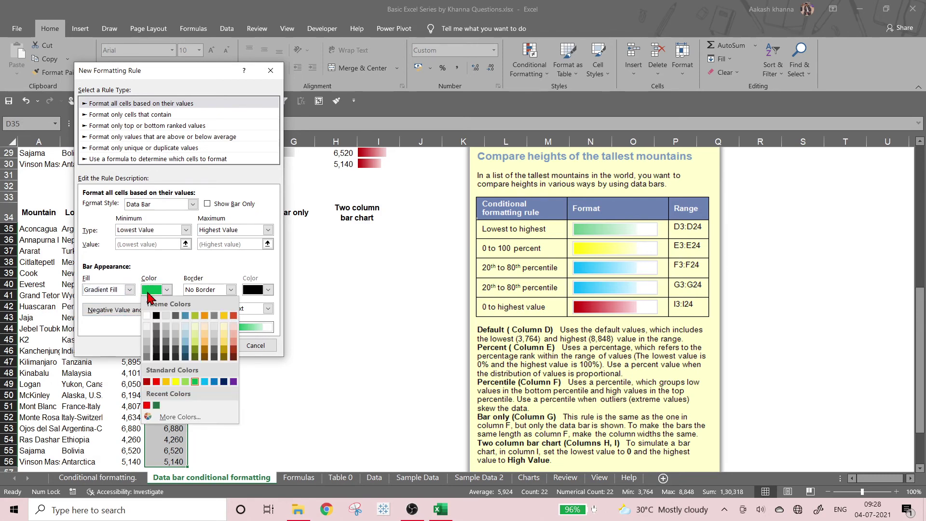
left_click(186, 383)
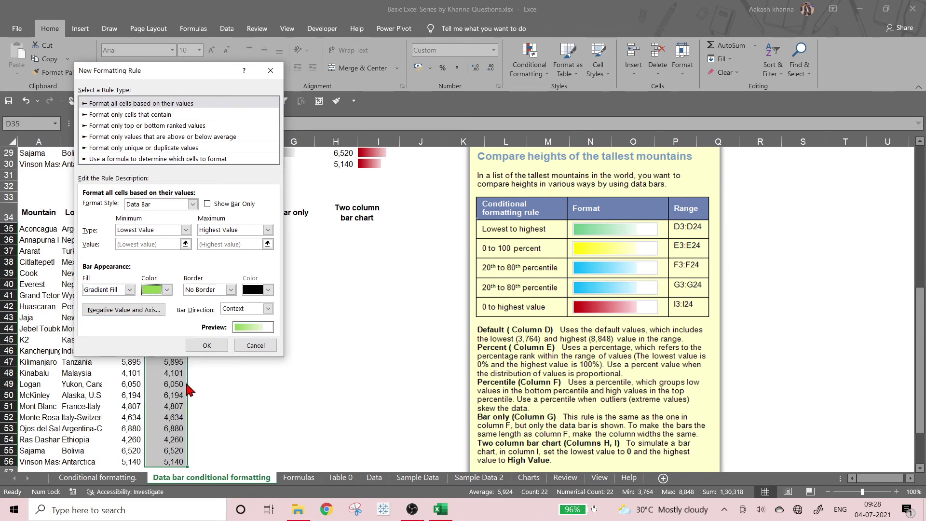
left_click(164, 289)
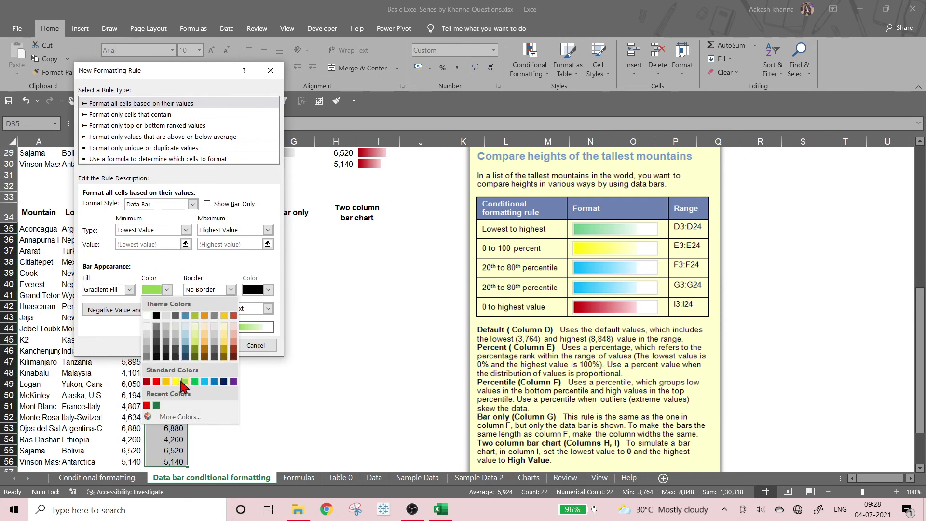
left_click(195, 353)
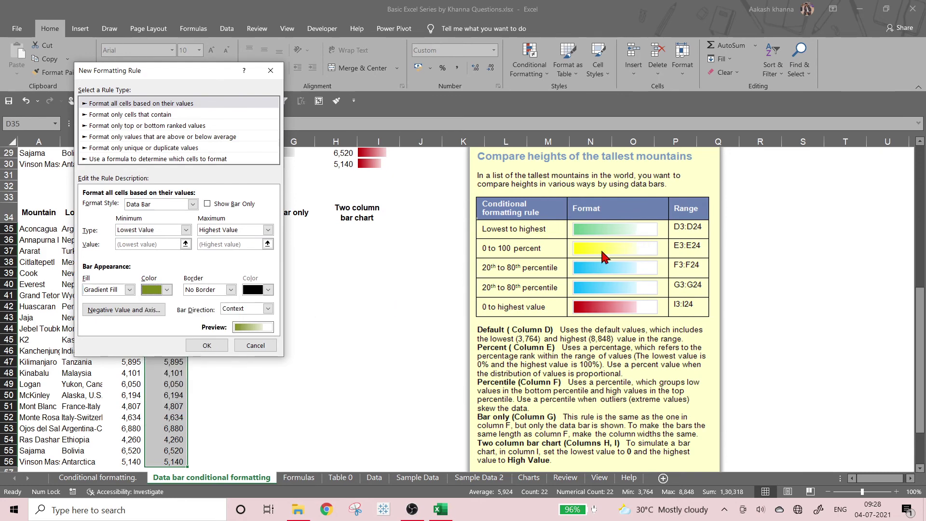
left_click(207, 345)
left_click(220, 339)
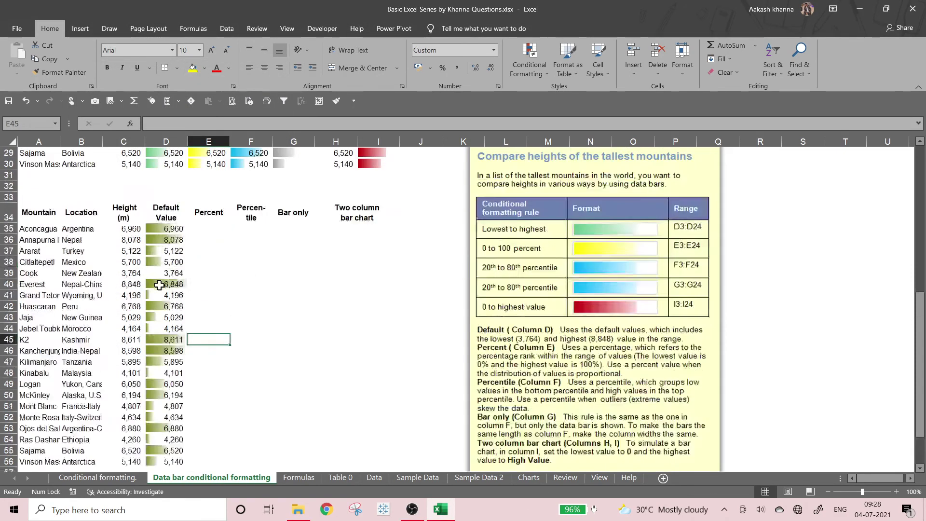
Review the data bar rule on D35:D56 in the Conditional Formatting Rules Manager and keep it as it is.
scroll(161, 287, "up", 9)
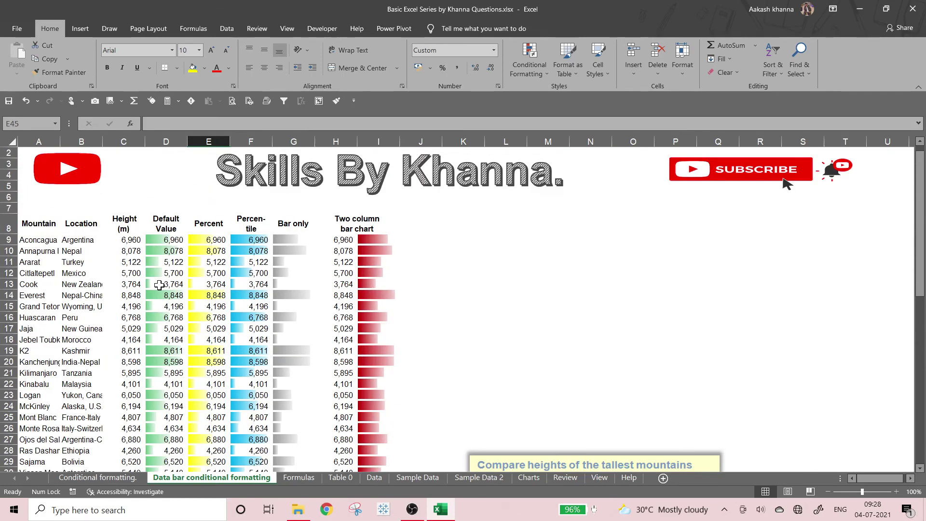
scroll(197, 354, "down", 11)
scroll(194, 374, "up", 2)
left_click(161, 233)
left_click_drag(161, 234, 162, 339)
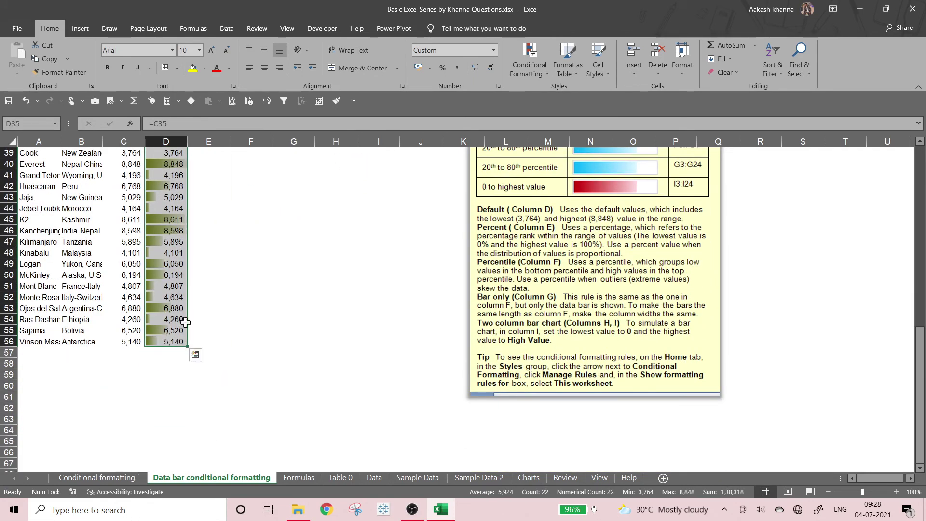
left_click(530, 68)
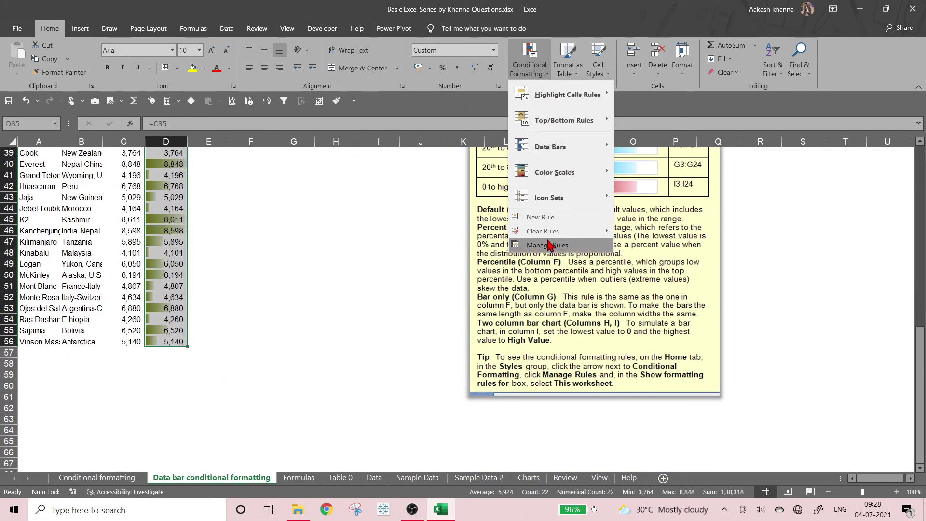
mouse_move(558, 233)
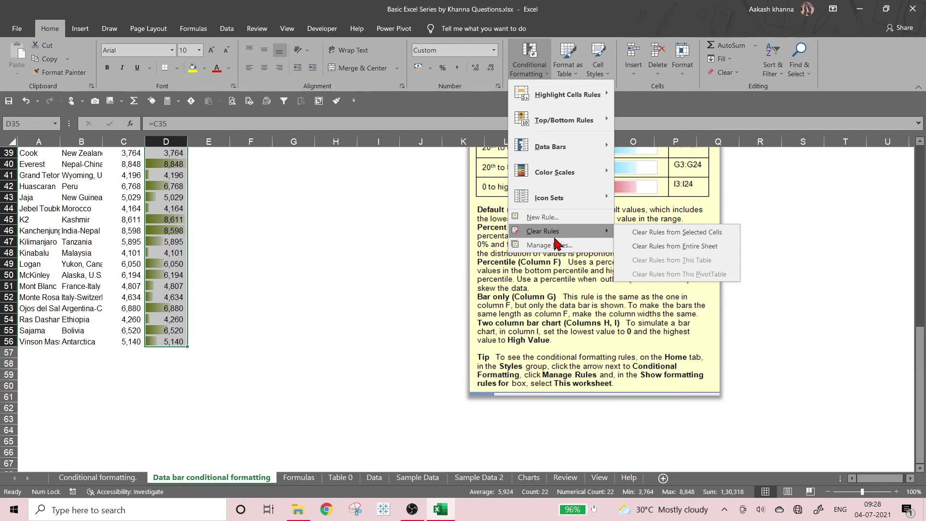
left_click(548, 245)
left_click(197, 197)
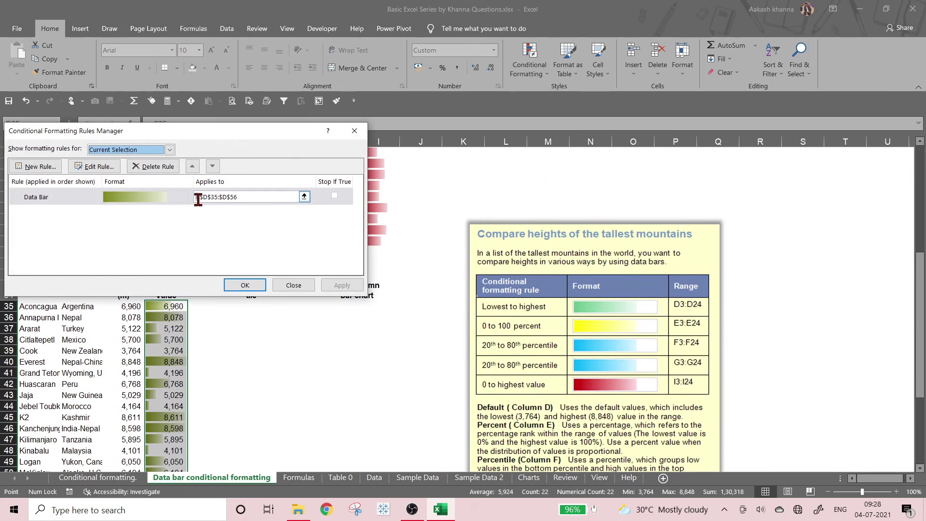
left_click(166, 196)
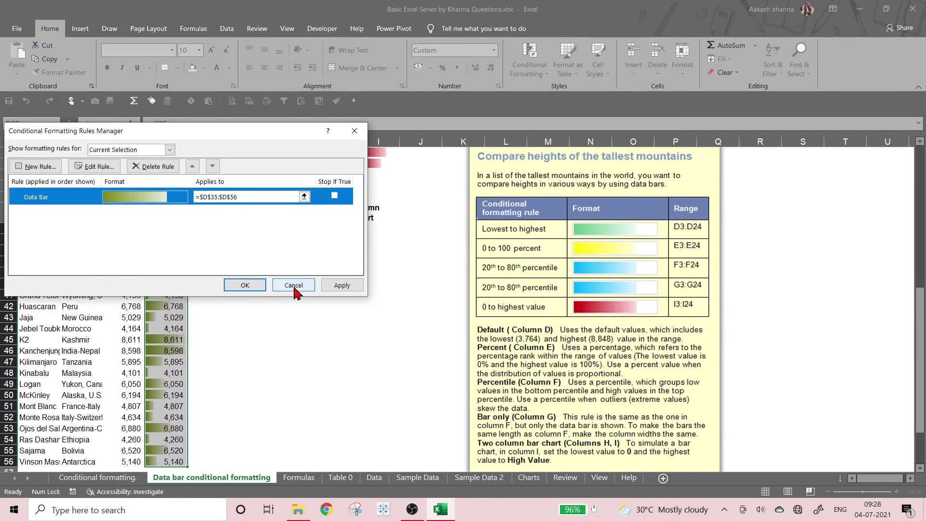
left_click(343, 286)
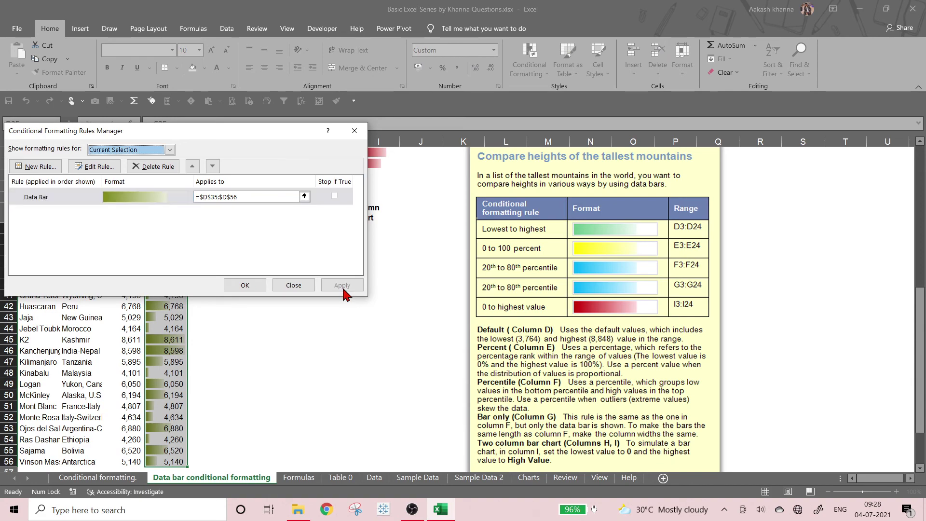
left_click(245, 285)
left_click(213, 323)
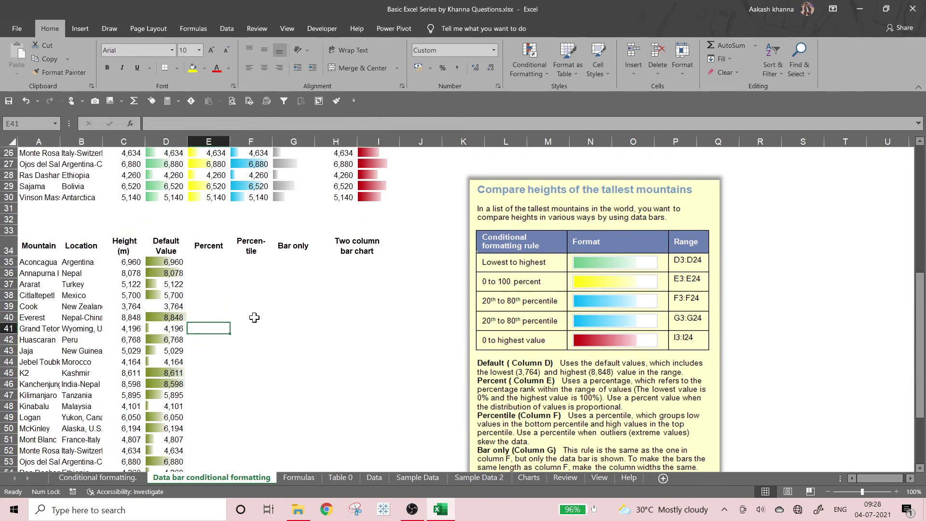
Compare the bars for the lowest and highest heights in the new Default Value column with those in the example table.
scroll(252, 320, "down", 3)
scroll(247, 326, "up", 2)
left_click(162, 272)
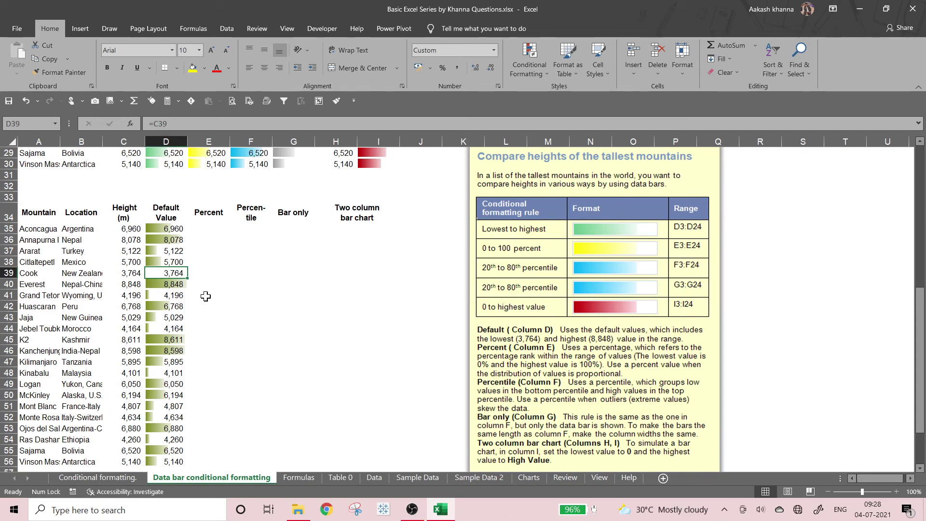
scroll(205, 296, "down", 2)
scroll(201, 301, "up", 9)
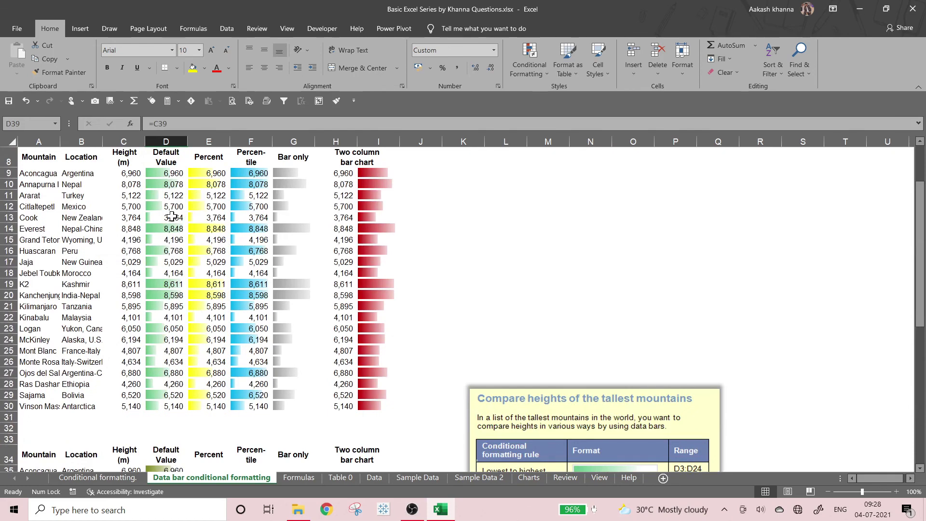
left_click(180, 220)
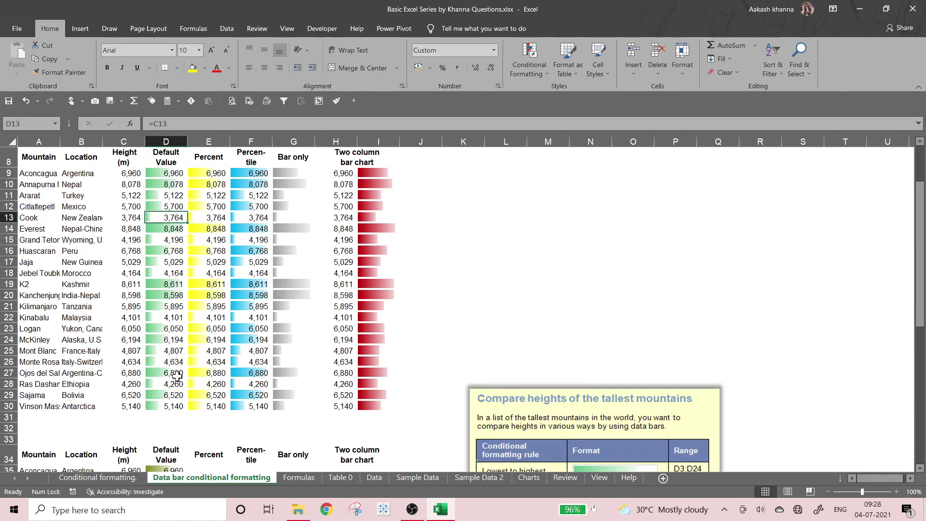
scroll(216, 362, "down", 3)
scroll(214, 363, "down", 3)
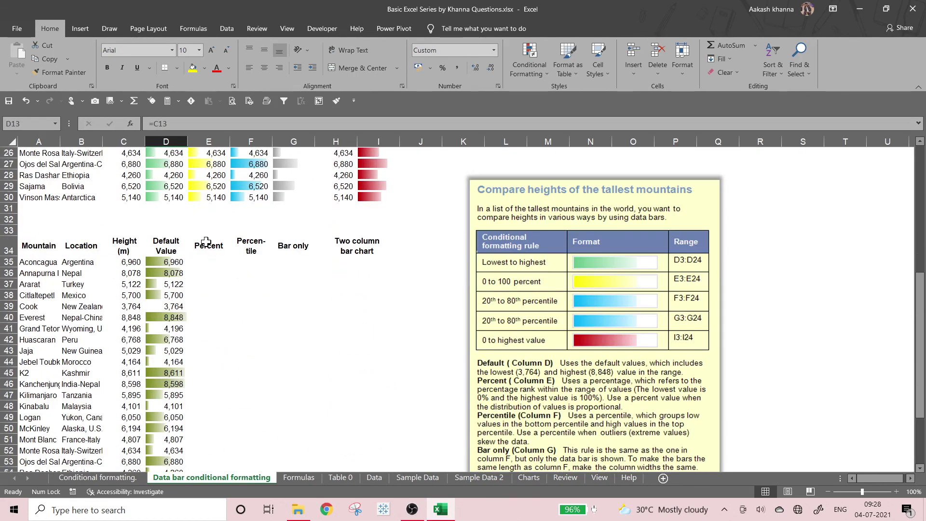
scroll(201, 259, "down", 1)
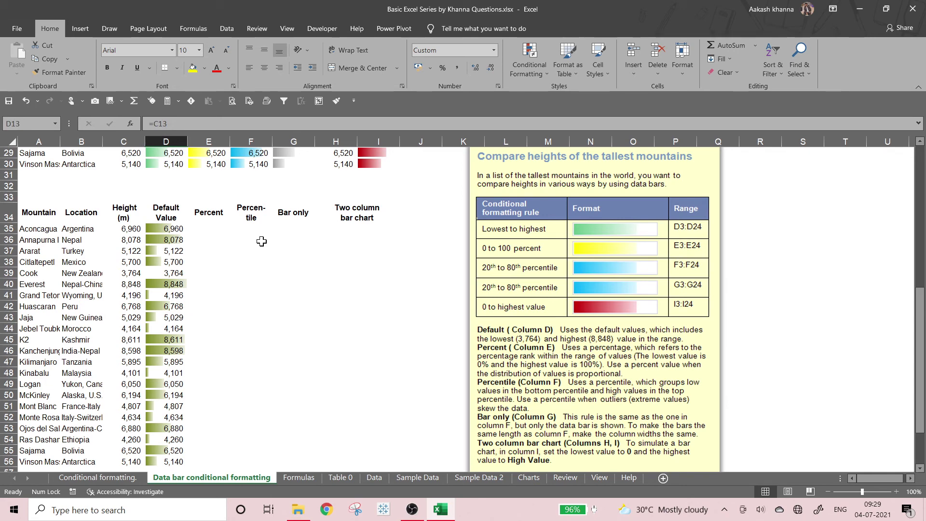
scroll(268, 232, "down", 3)
scroll(227, 311, "up", 2)
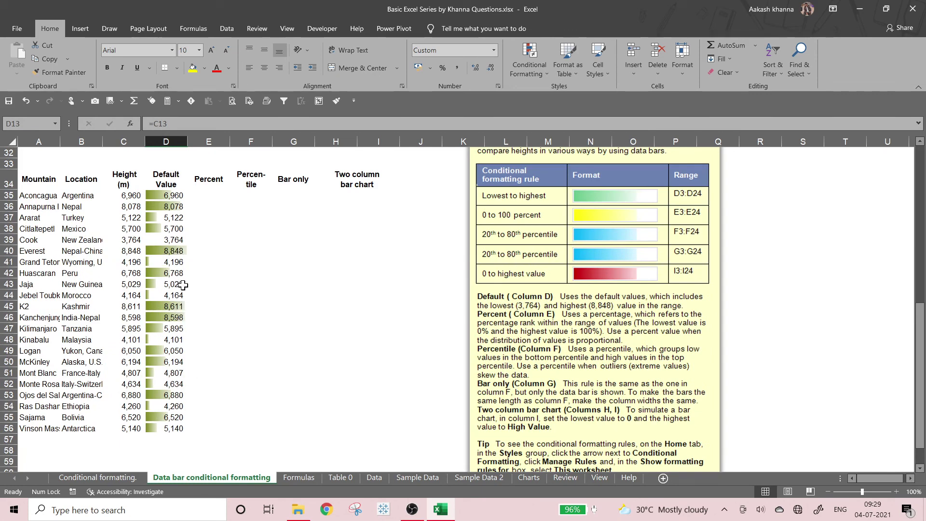
left_click(179, 253)
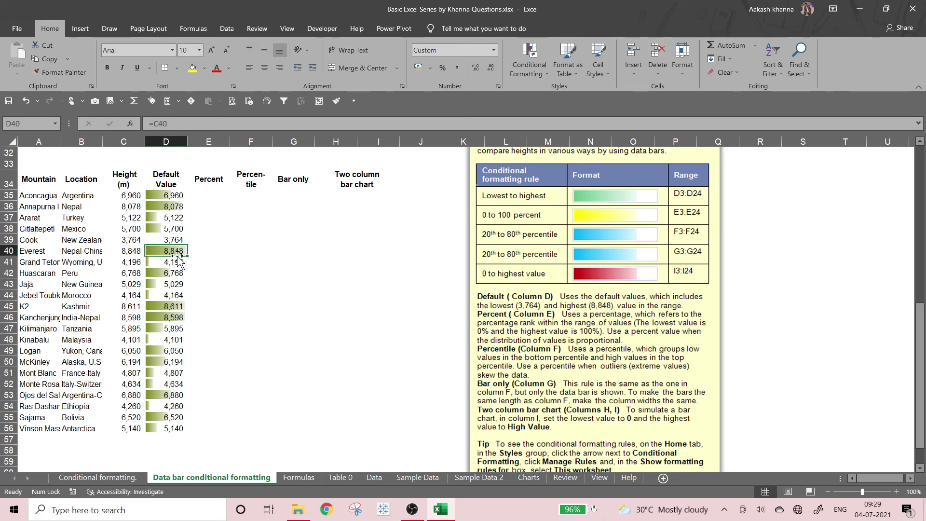
Enter =C35 in E35 and copy the formula down the Percent column to E56.
left_click(205, 196)
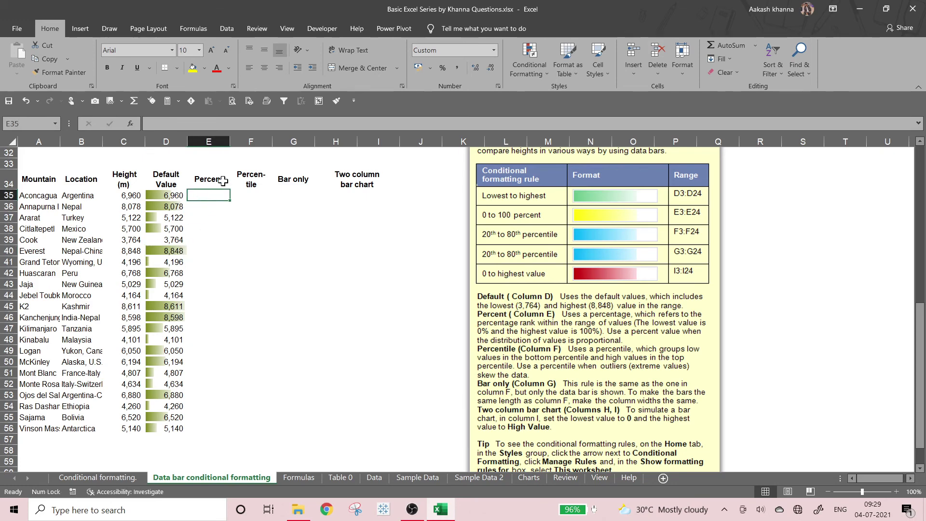
type("=")
key("Left")
key("Left")
key("ctrl+Return")
key("ctrl+c")
key("Left")
key("ctrl+Down")
key("Right")
key("ctrl+shift+Up")
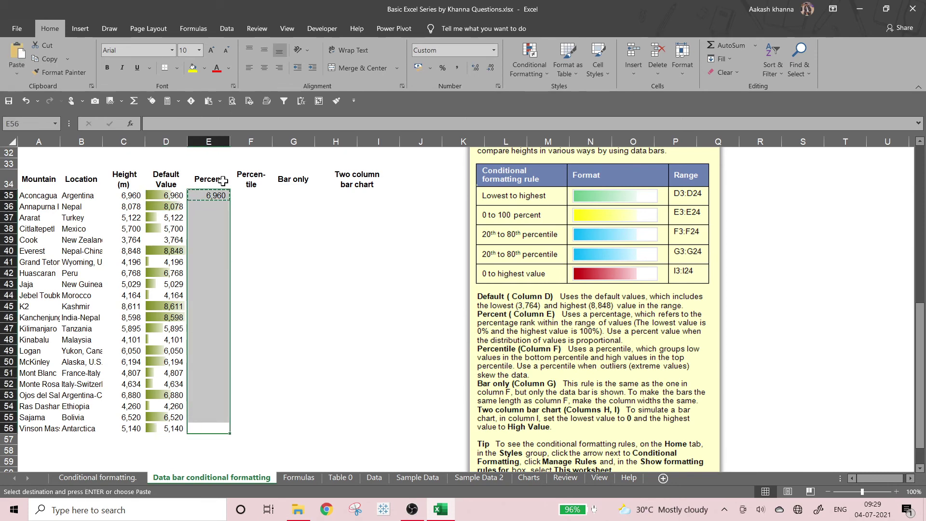
key("ctrl+v")
key("Up")
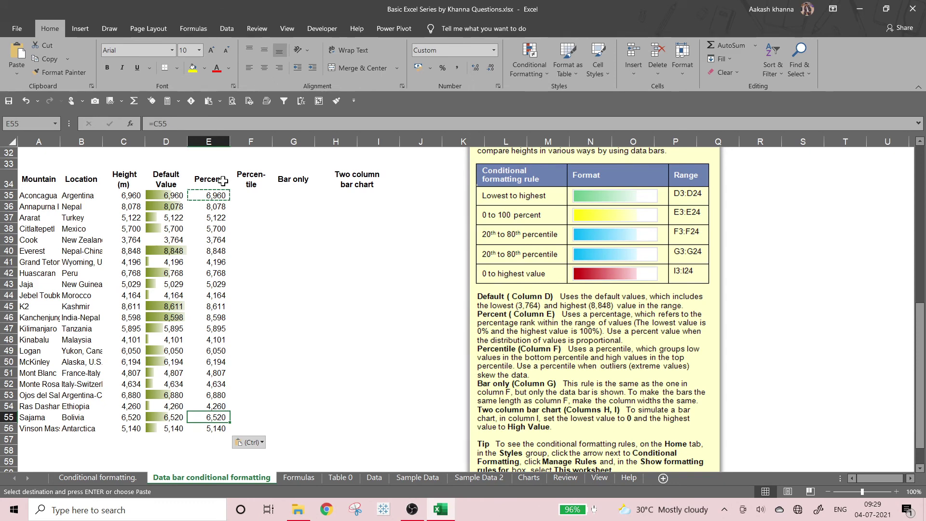
key("Escape")
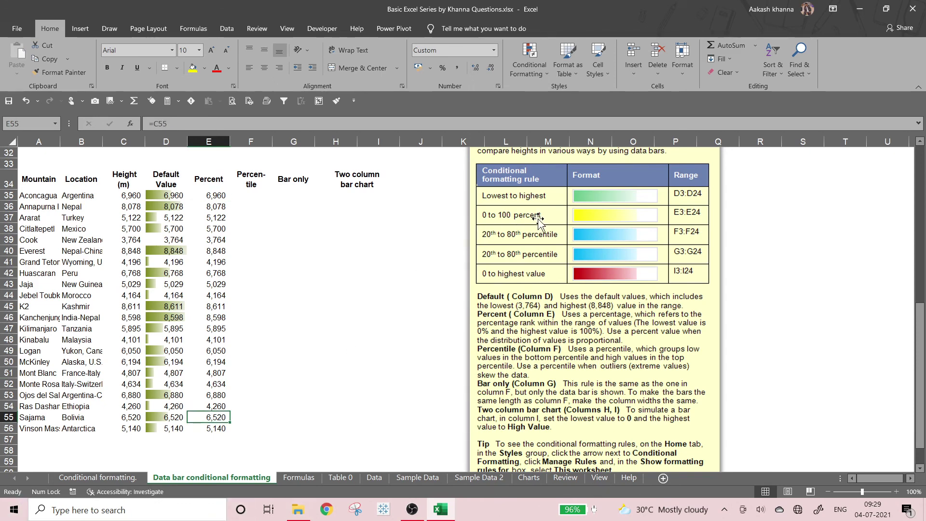
Start a new data bar rule for the Percent cells E35:E56, with the minimum and maximum types both set to Percent.
left_click_drag(220, 198, 213, 437)
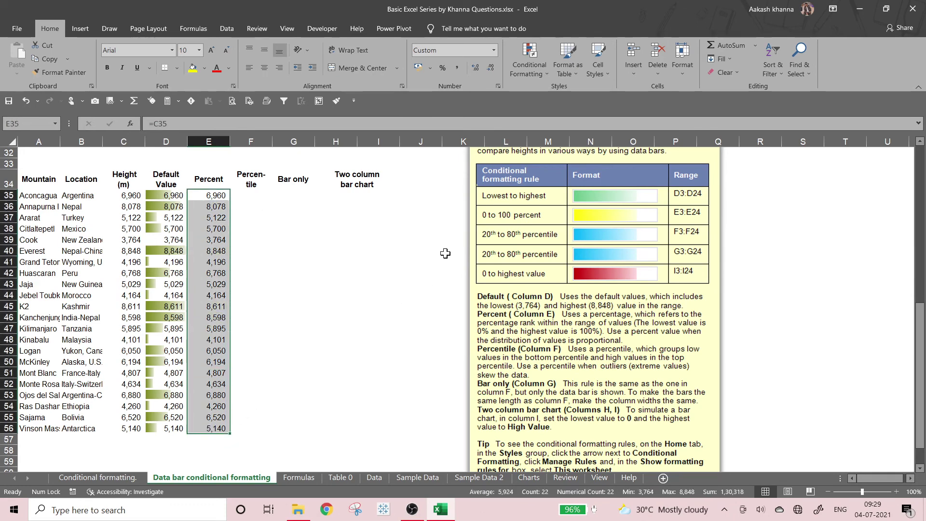
left_click(544, 74)
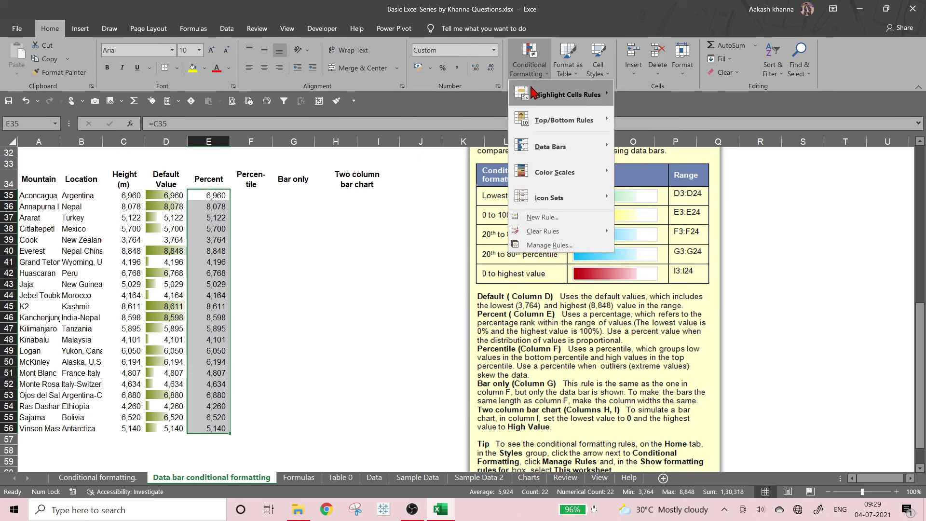
left_click(541, 217)
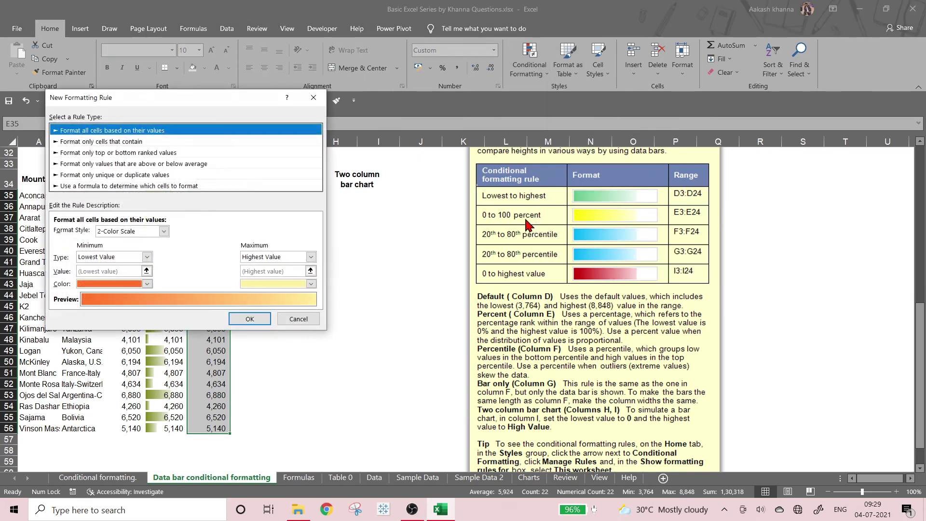
left_click(164, 231)
left_click(110, 259)
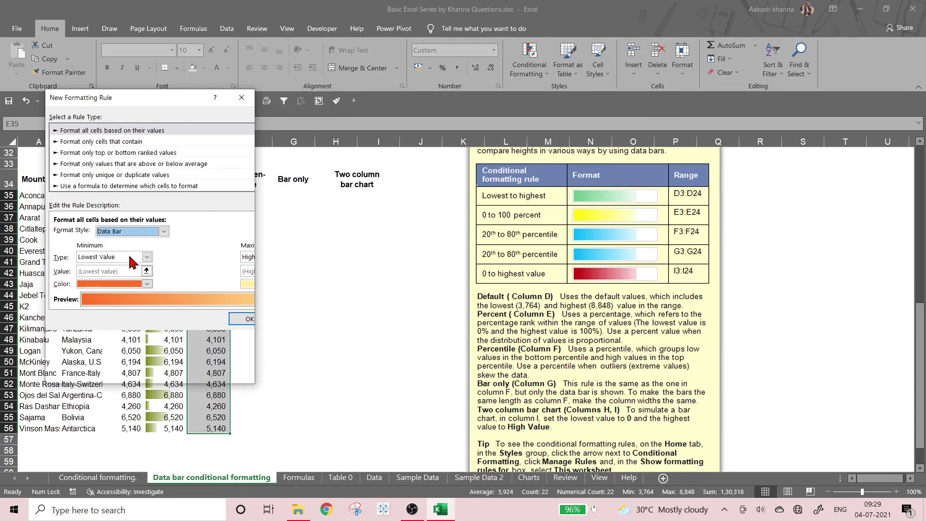
left_click(132, 258)
left_click(102, 284)
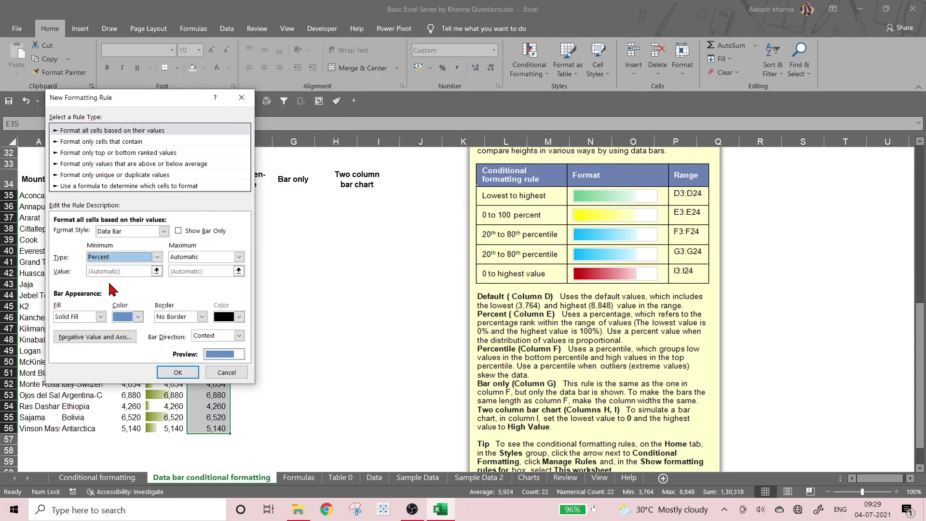
left_click(238, 257)
left_click(198, 284)
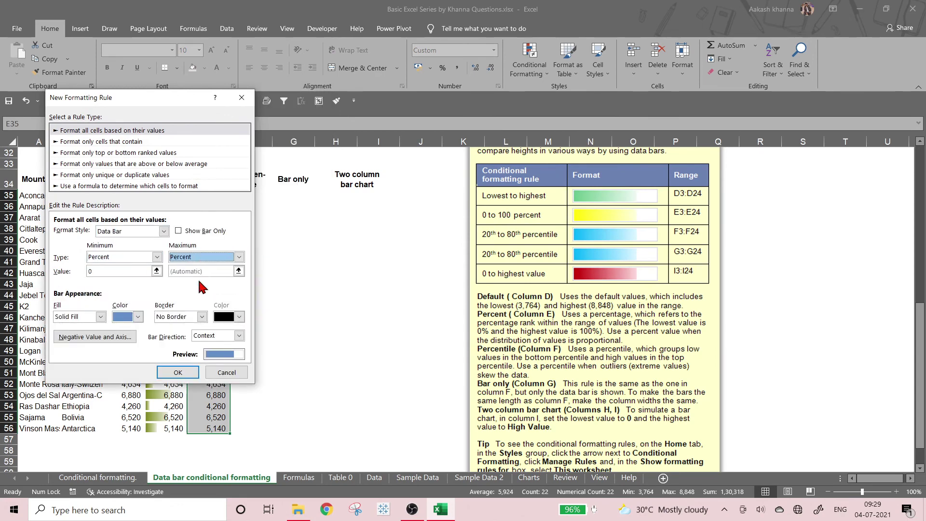
Give the data bars a yellow gradient fill and apply the rule to the Percent cells E35:E56.
left_click(127, 320)
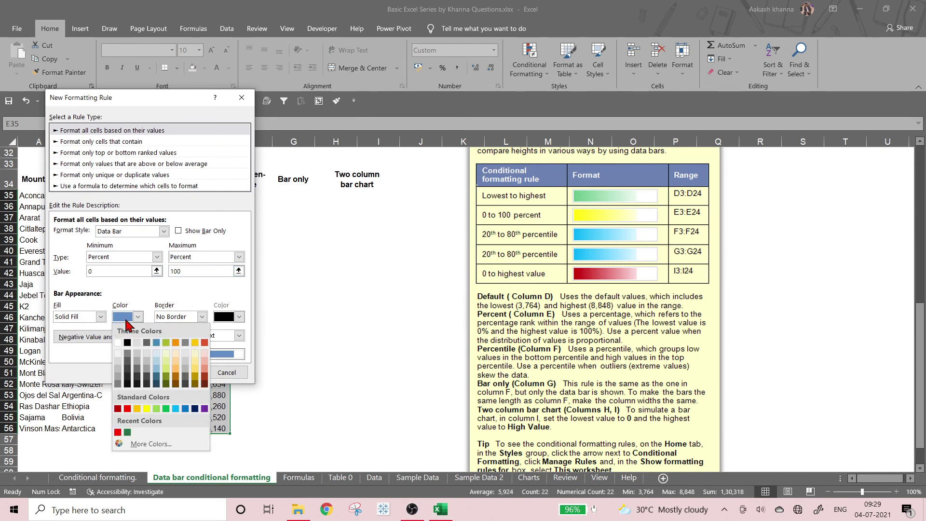
left_click(147, 409)
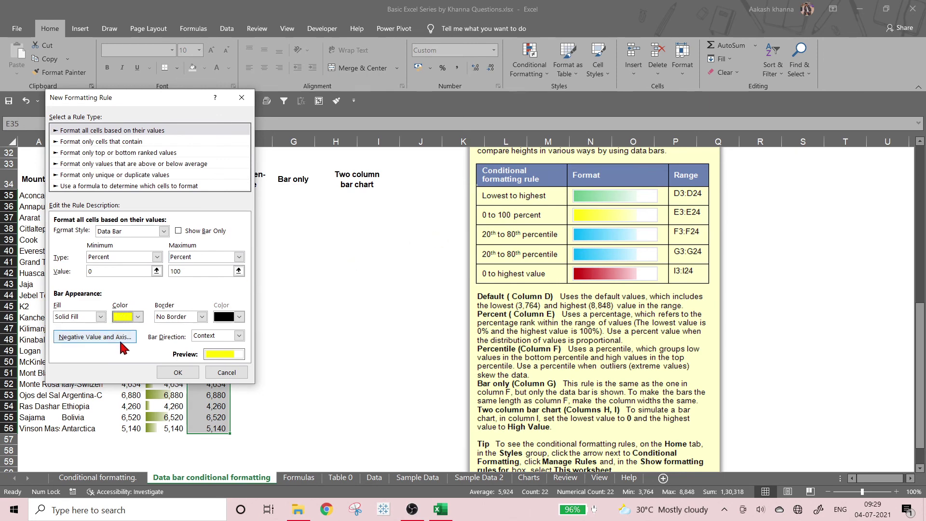
left_click(68, 317)
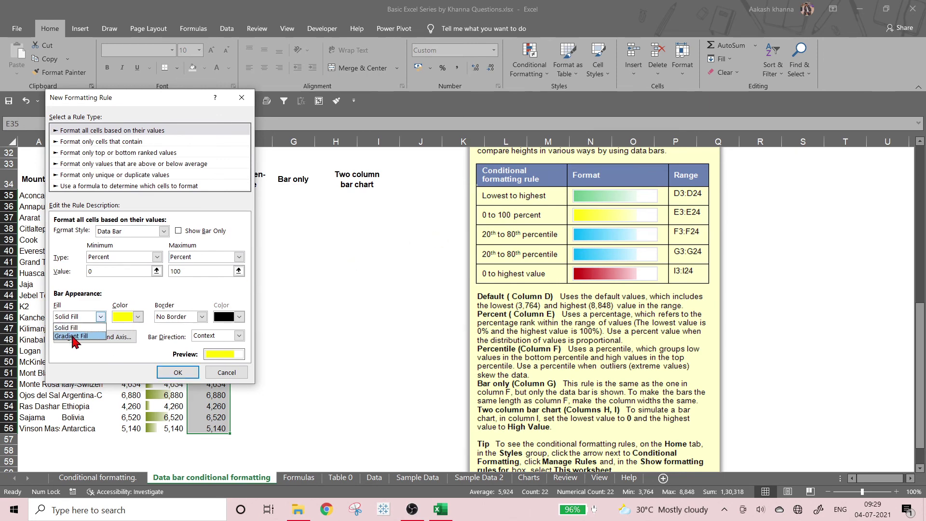
left_click(72, 336)
left_click(178, 372)
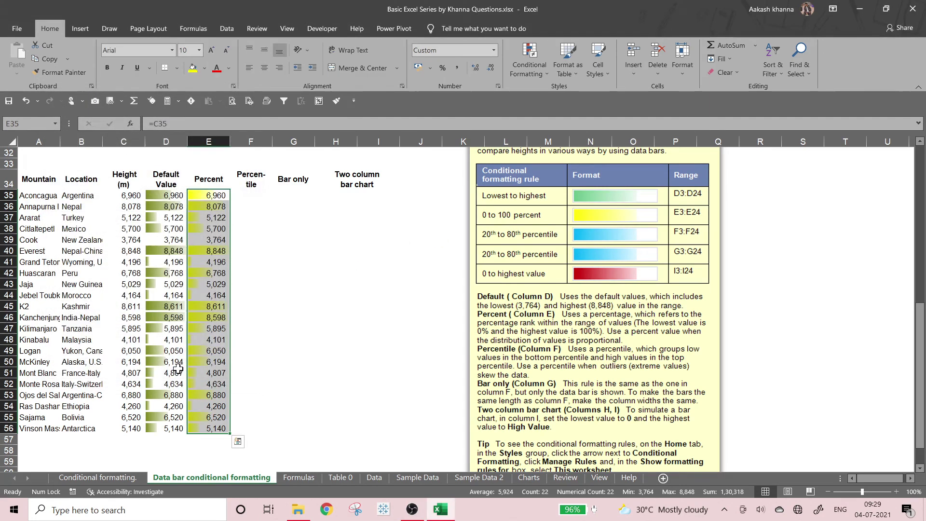
left_click(308, 289)
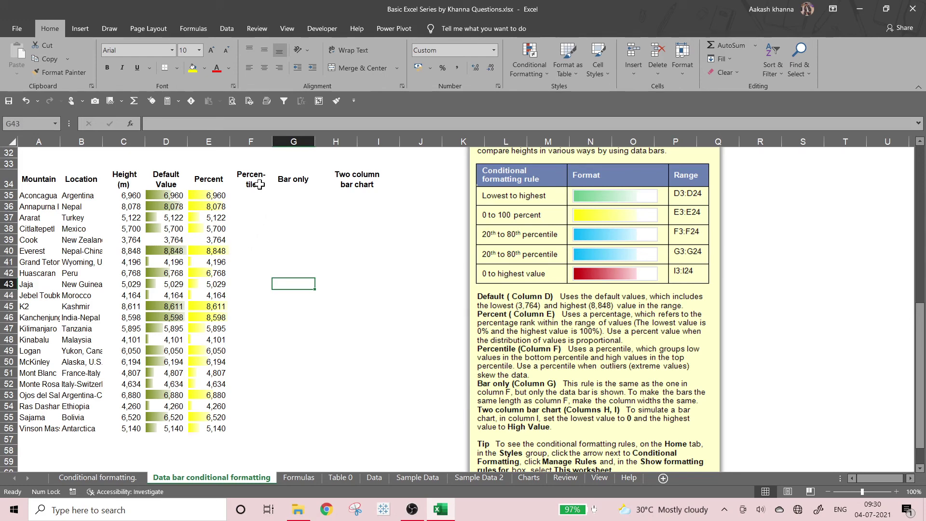
Enter =C35 in the first cell of the Percentile column, F35.
left_click(220, 197)
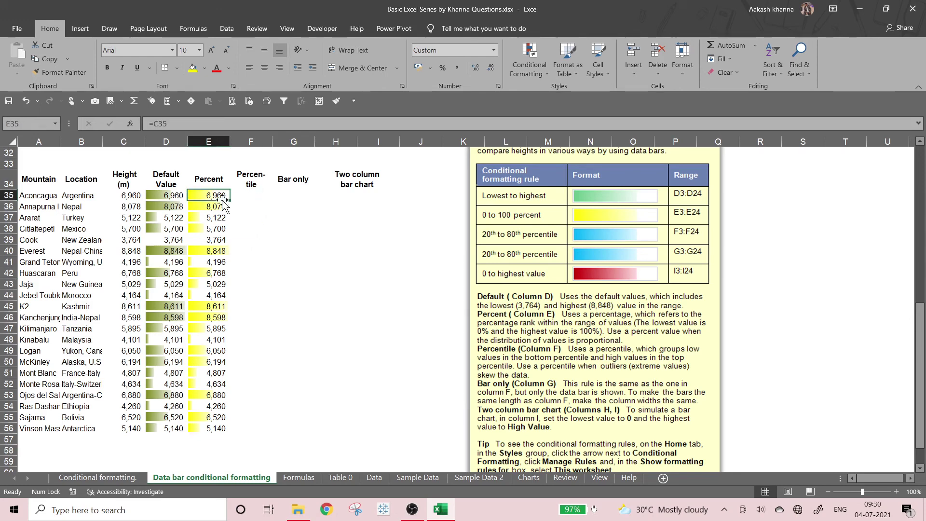
left_click(250, 197)
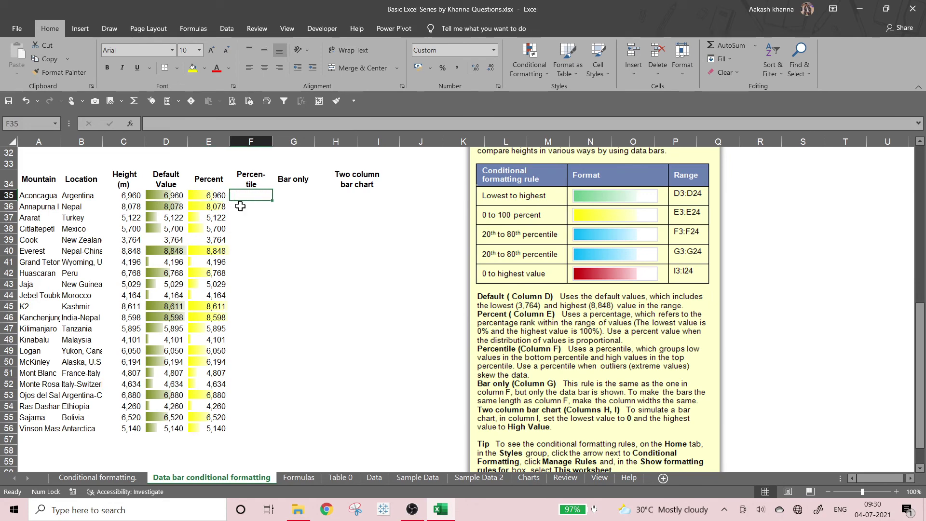
type("=")
key("Left")
key("Left")
key("Left")
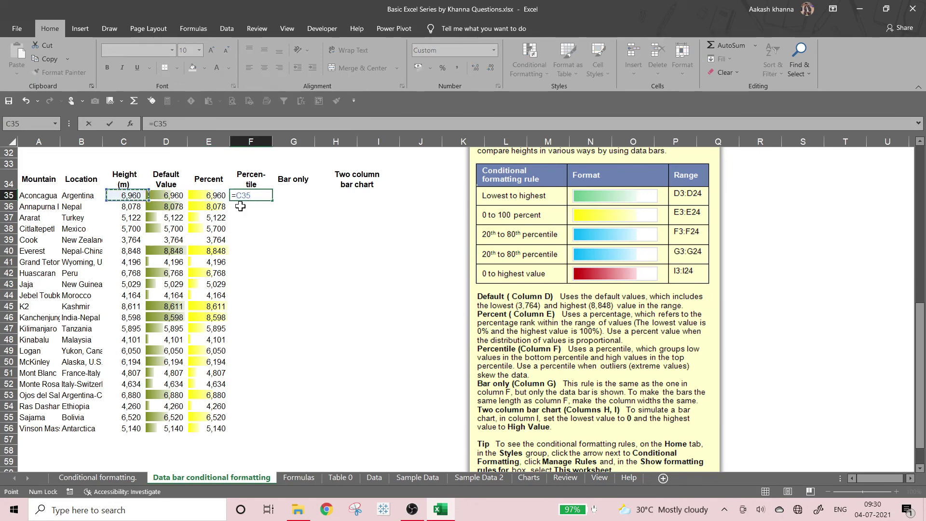
key("Tab")
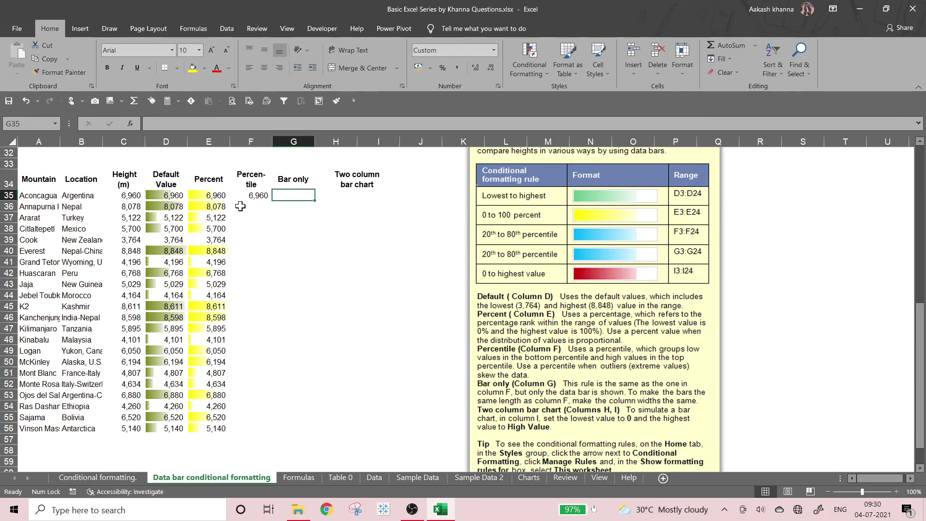
Enter =C35 in the first cell of the Bar only column, G35.
type("=")
key("Left")
key("Left")
key("Left")
key("Left")
key("Left")
key("Right")
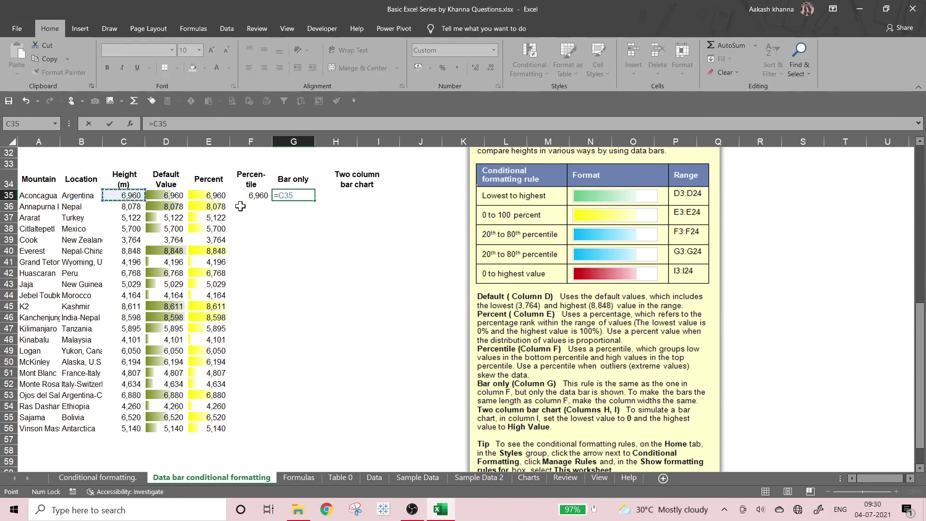
key("Tab")
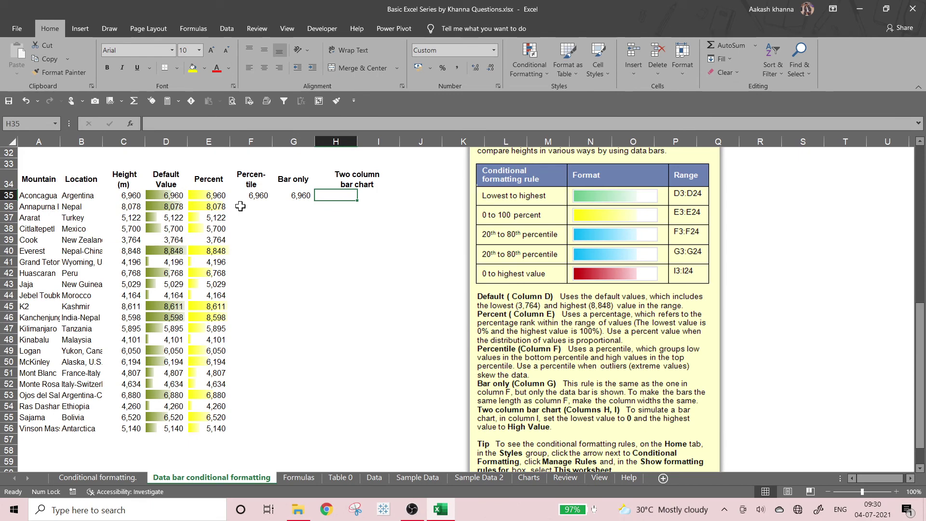
Enter =C35 in H35, the first column of the Two column bar chart.
type("=")
key("Left")
key("Left")
key("Left")
key("Left")
key("Left")
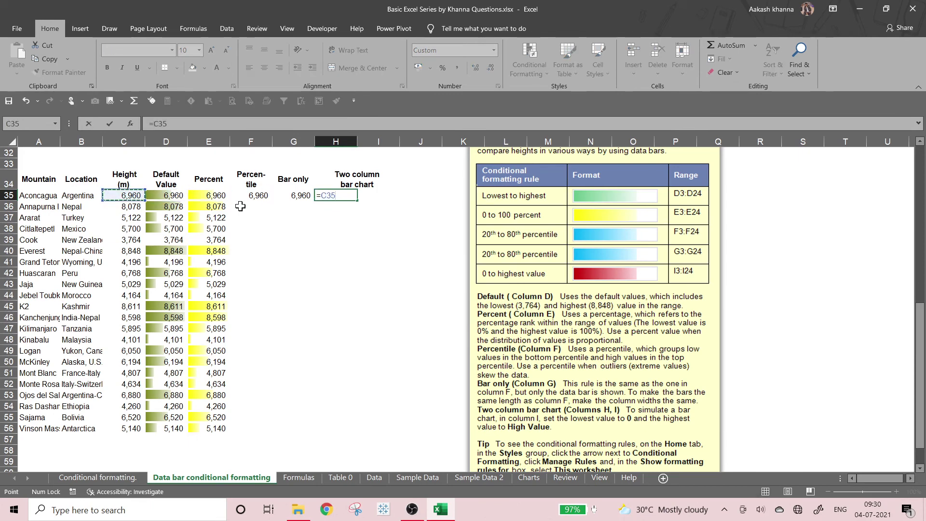
key("Return")
Enter =C35 in I35, the second column of the Two column bar chart.
key("Right")
key("Up")
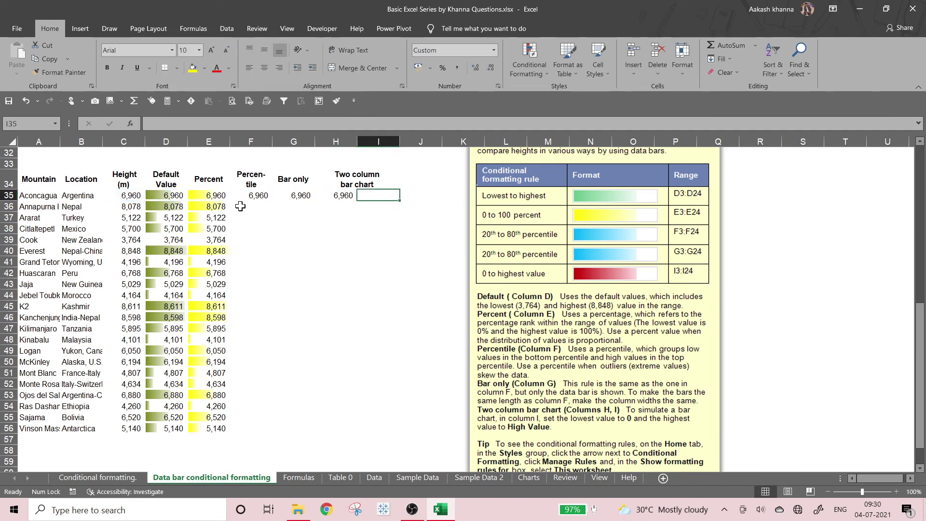
type("=")
key("Left")
key("Left")
key("Left")
key("Left")
key("Left")
key("Left")
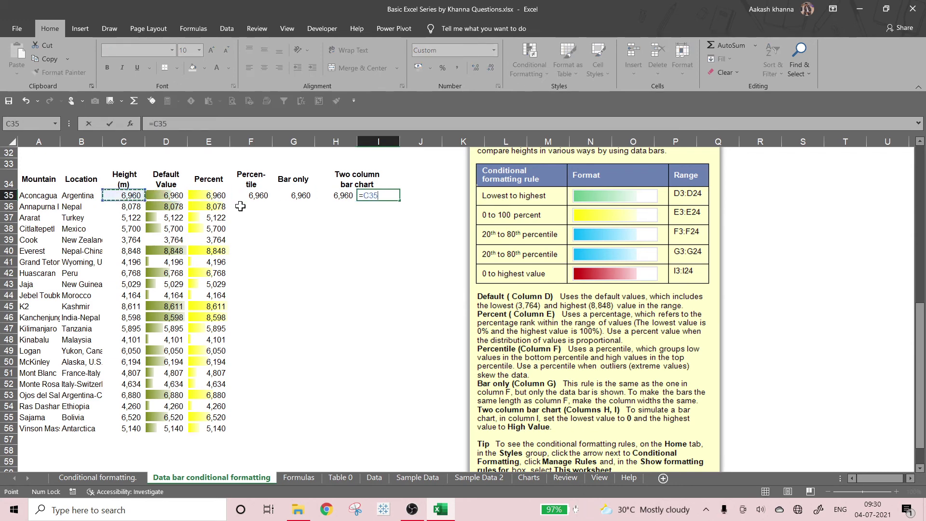
key("Return")
Copy the formulas in F35:I35 down through row 56 and save the workbook.
key("Up")
key("shift+Left")
key("shift+Left")
key("shift+Left")
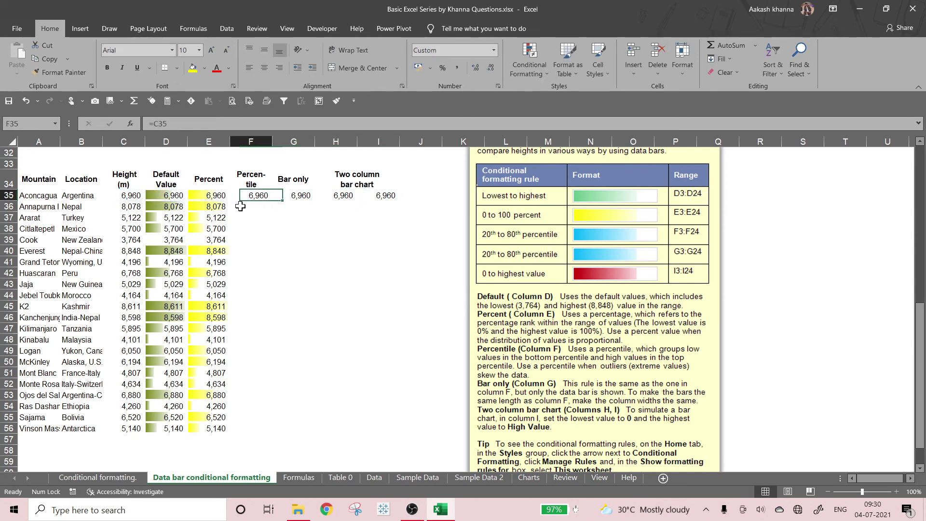
key("ctrl+c")
key("Left")
key("ctrl+Down")
key("Right")
key("ctrl+shift+Up")
key("ctrl+shift+Right")
key("Left")
key("Right")
key("Right")
key("Right")
key("Right")
key("ctrl+shift+Up")
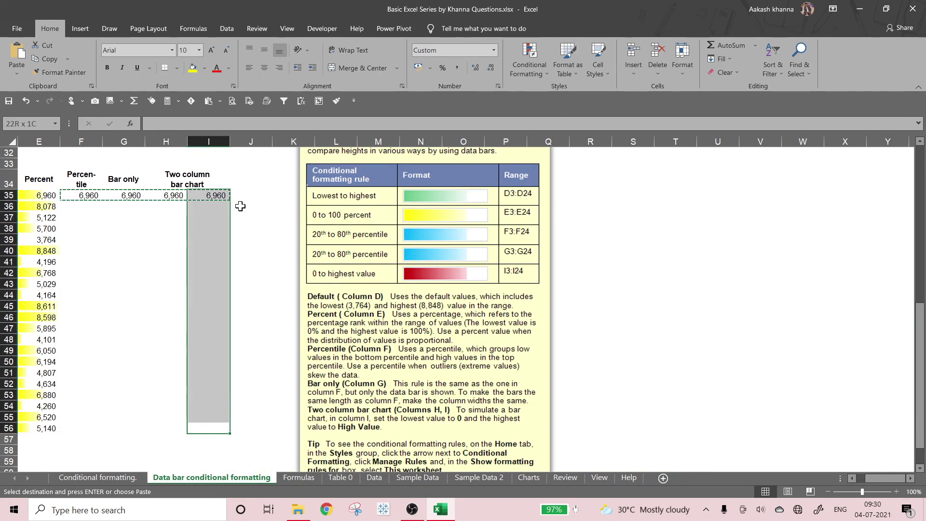
key("shift+Left")
key("shift+Left")
key("shift+Left")
key("shift+Left")
key("shift+Right")
key("shift+Right")
key("shift+Left")
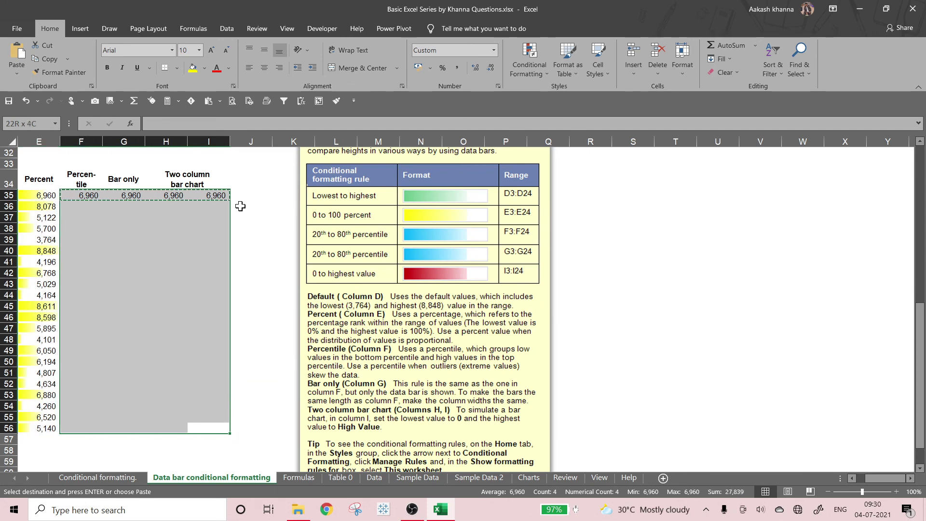
key("ctrl+v")
key("ctrl+s")
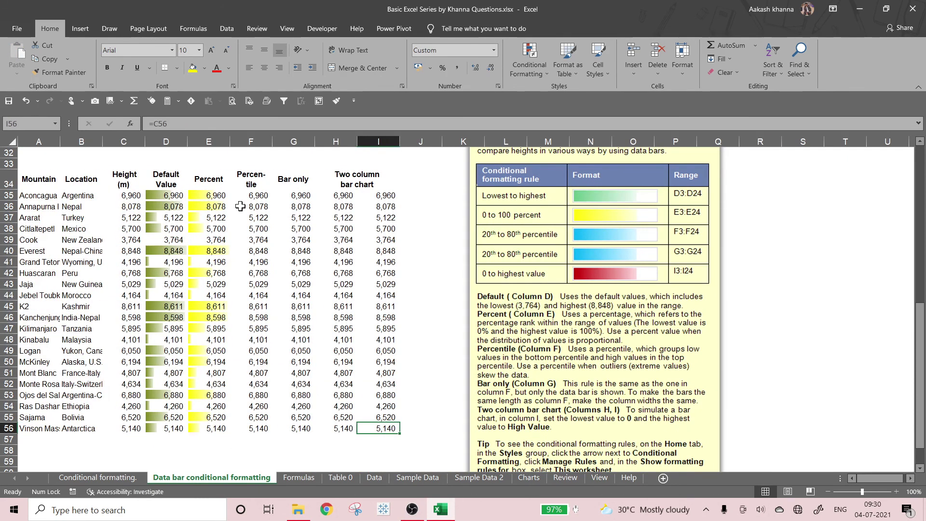
Start a new data bar rule for the Percentile cells F35:F56, with the minimum and maximum types both set to Percentile.
left_click_drag(251, 196, 251, 429)
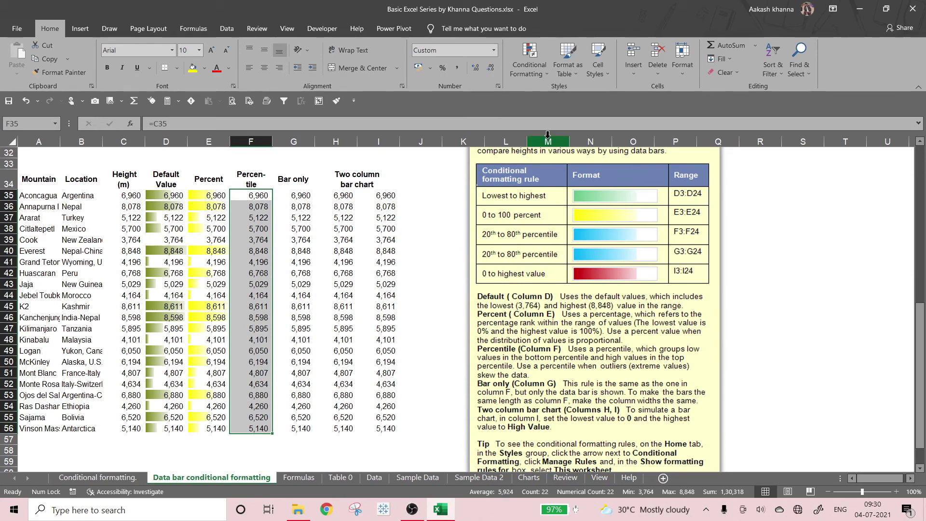
left_click(540, 75)
mouse_move(552, 145)
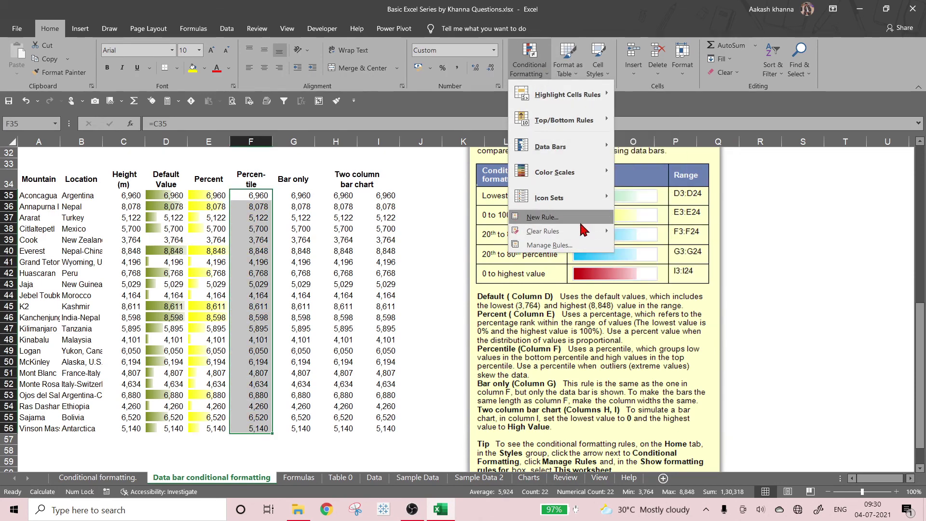
left_click(543, 217)
left_click(102, 260)
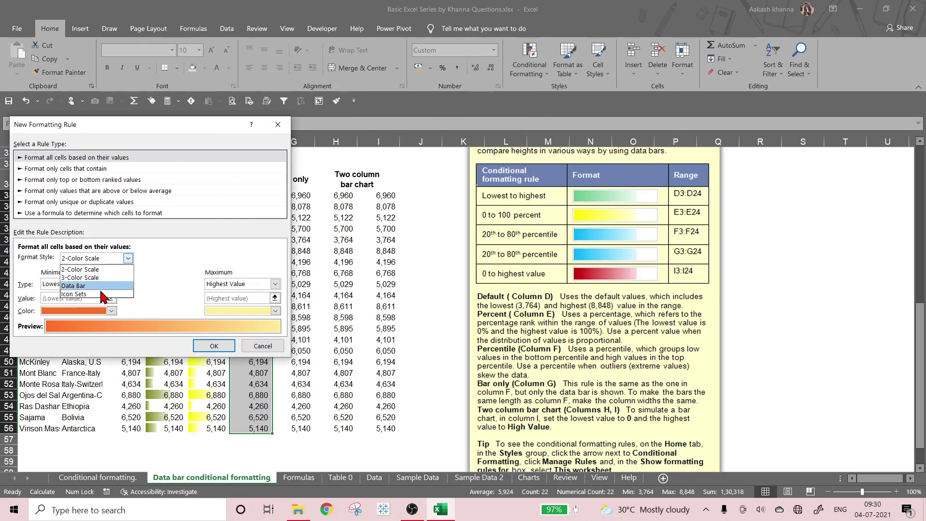
left_click(105, 286)
left_click(103, 283)
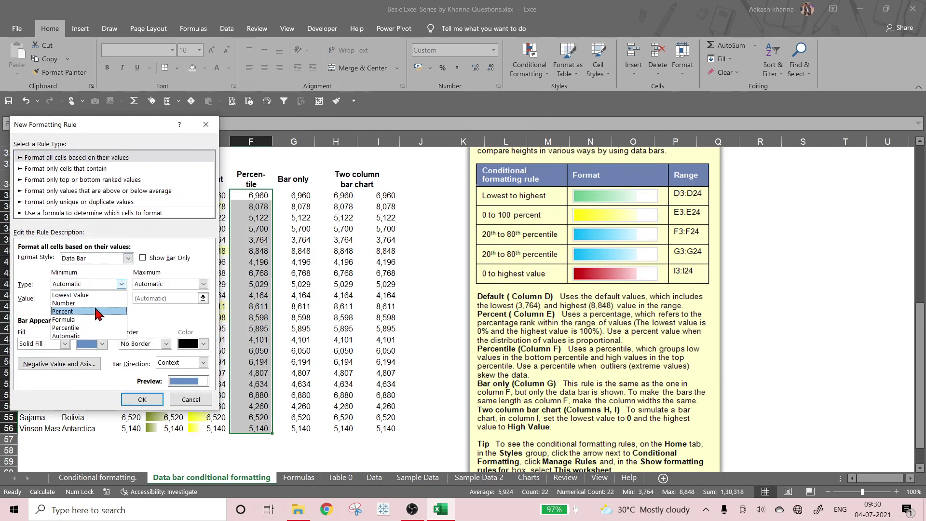
left_click(87, 330)
left_click(203, 283)
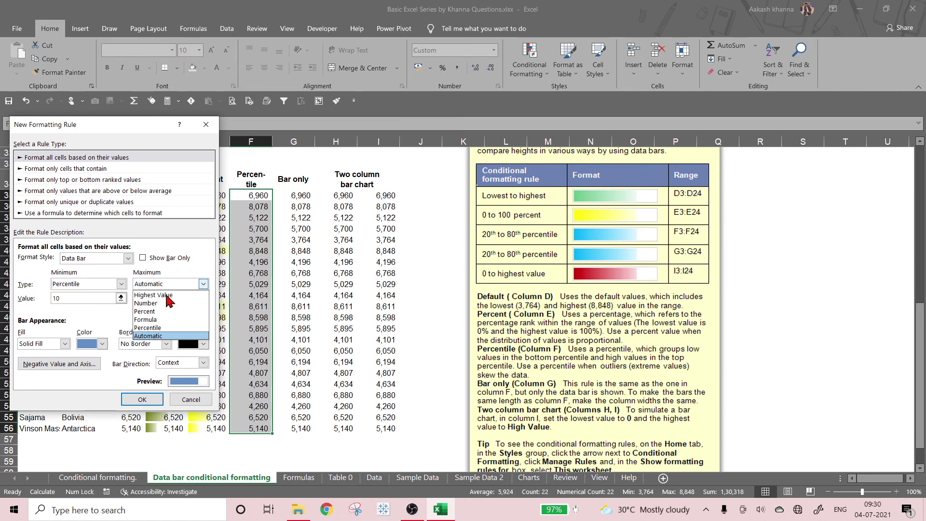
left_click(147, 327)
Set the rule's minimum percentile value to 20 and its maximum to 80.
left_click(71, 299)
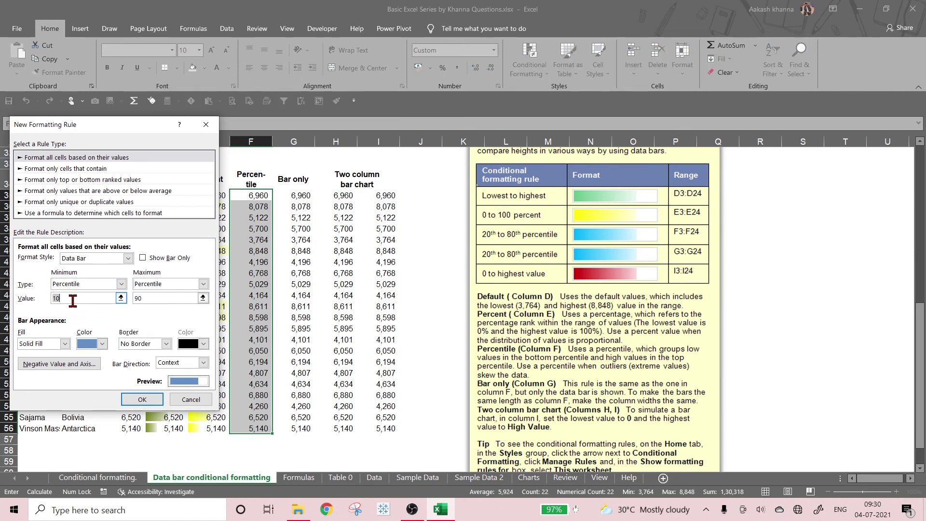
type("20")
left_click(153, 298)
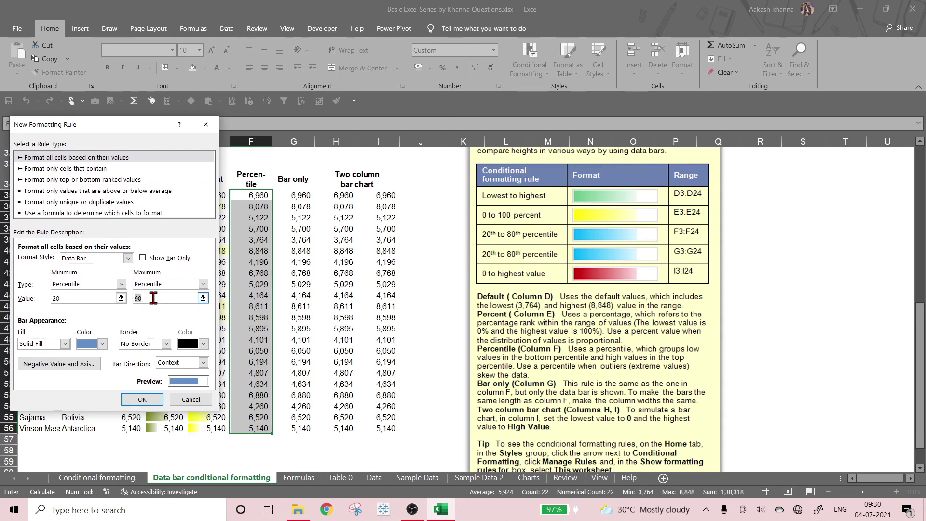
type("80")
Give the data bars a light blue gradient fill and apply the rule to F35:F56.
left_click(101, 344)
left_click(140, 436)
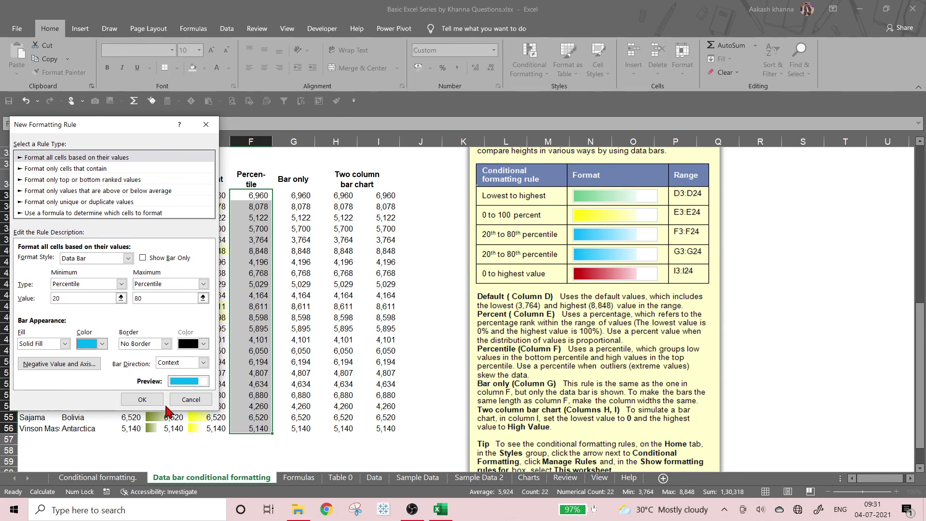
left_click(65, 343)
left_click(35, 363)
left_click(137, 401)
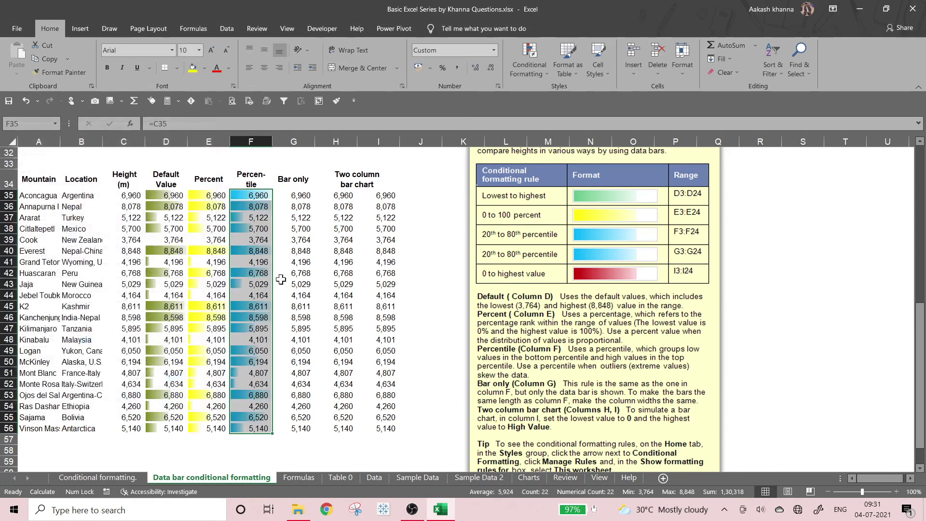
Start a new data bar rule for the Bar only cells G35:G56, with the minimum and maximum types both set to Percentile.
left_click(309, 243)
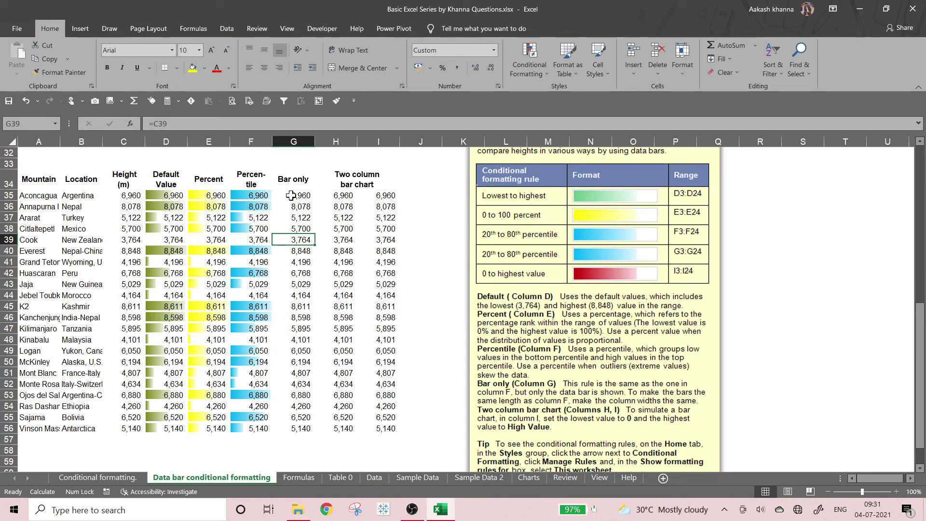
left_click_drag(291, 195, 291, 428)
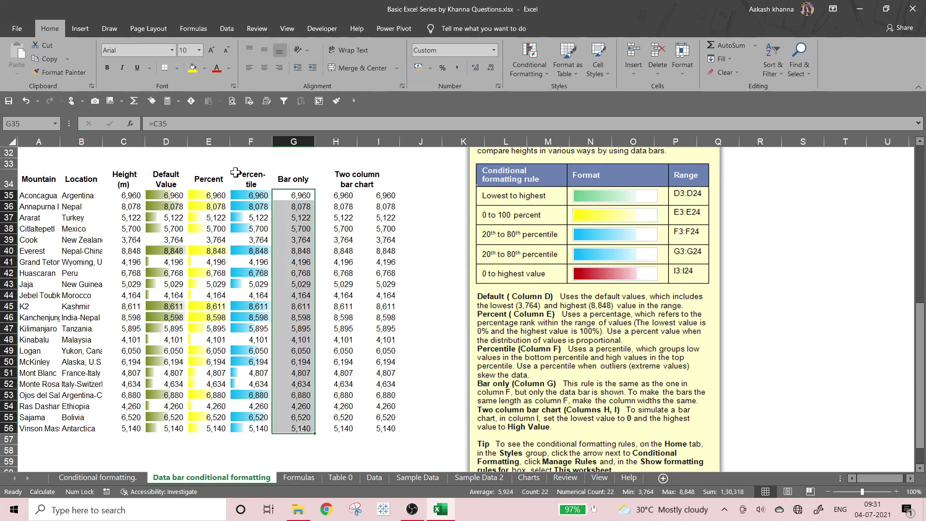
left_click(530, 68)
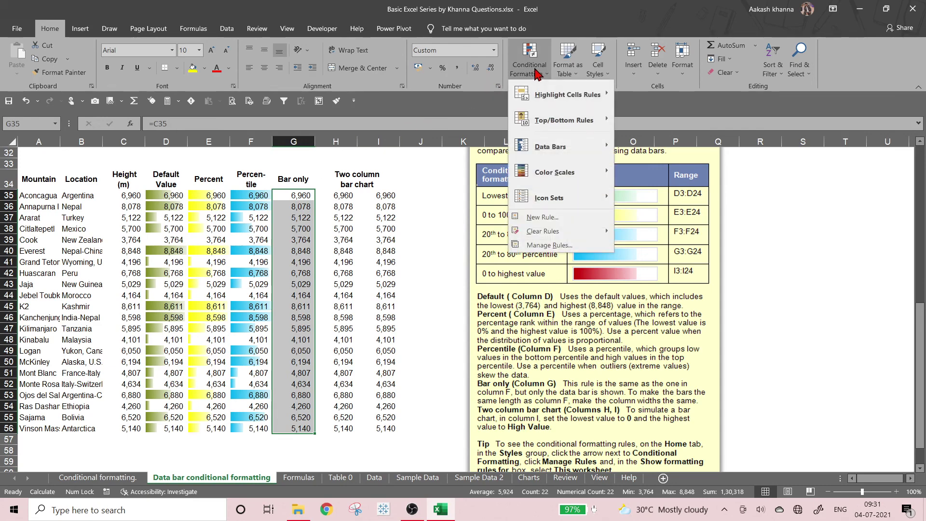
left_click(541, 217)
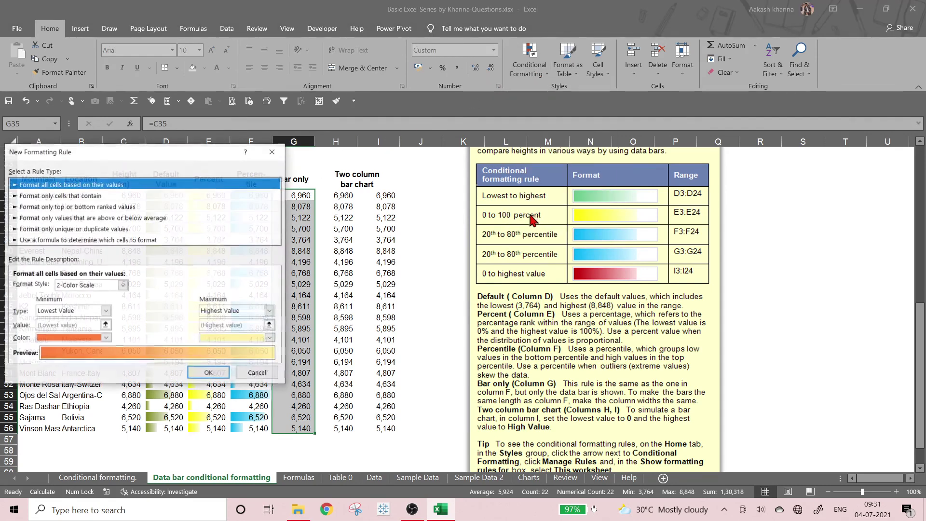
left_click(76, 288)
left_click(68, 313)
left_click(115, 310)
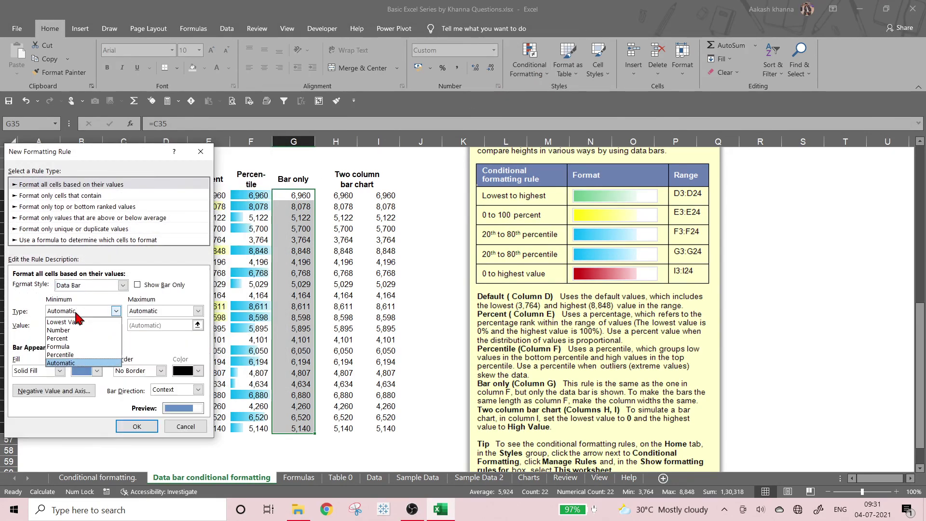
left_click(66, 322)
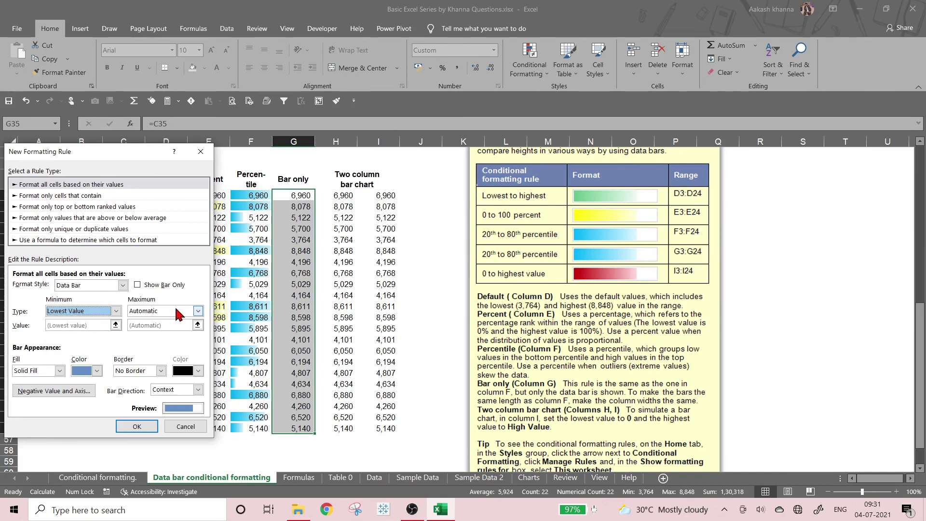
left_click(115, 311)
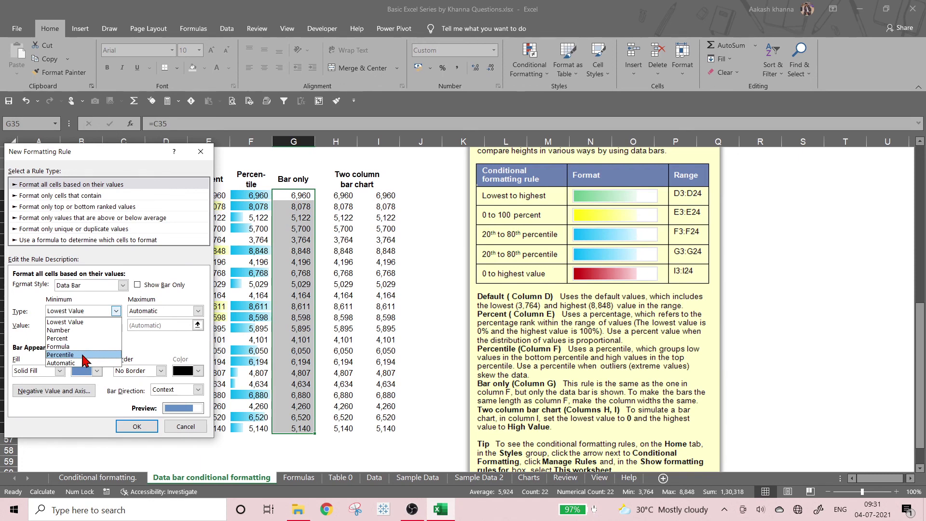
left_click(87, 355)
left_click(140, 314)
left_click(145, 363)
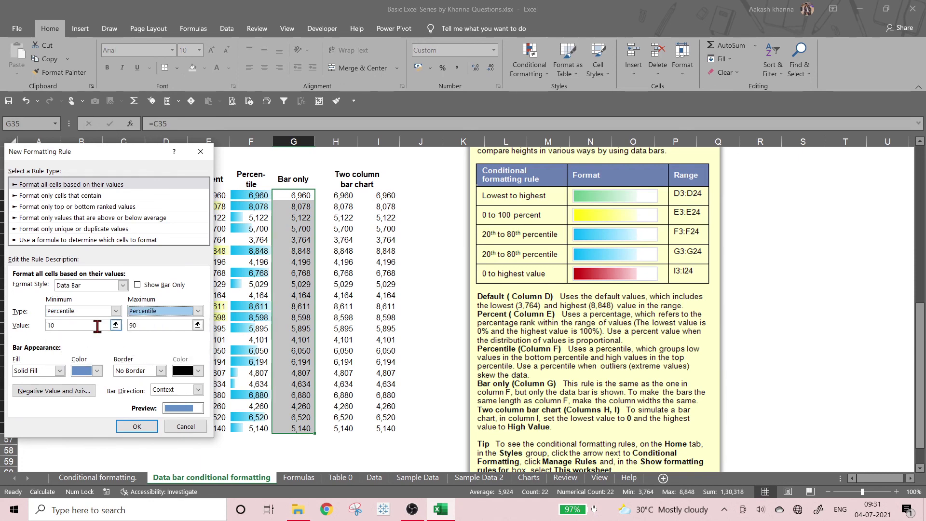
Set the rule's percentile values to 20 minimum and 80 maximum, and make it show only the bars.
type("20")
left_click(172, 327)
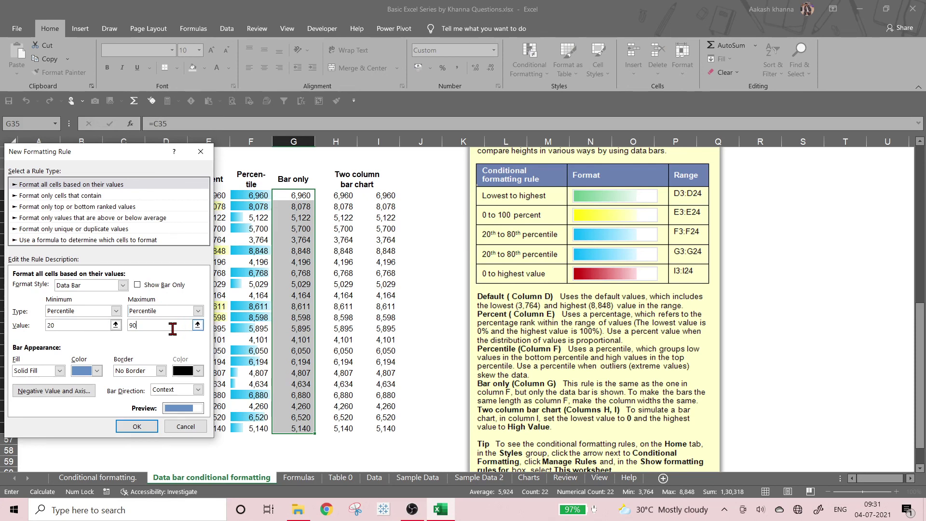
left_click(172, 289)
Give the data bars a dark blue gradient fill and apply the rule to G35:G56.
left_click(92, 369)
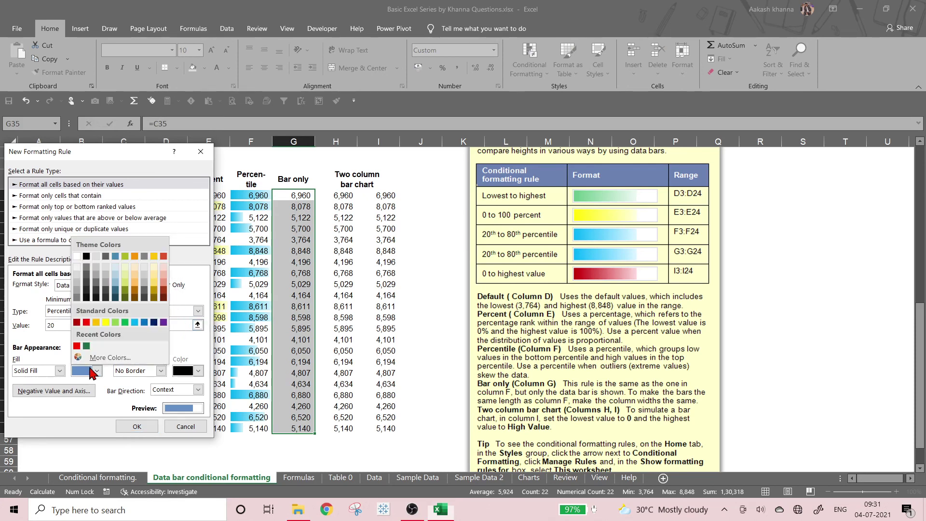
left_click(154, 322)
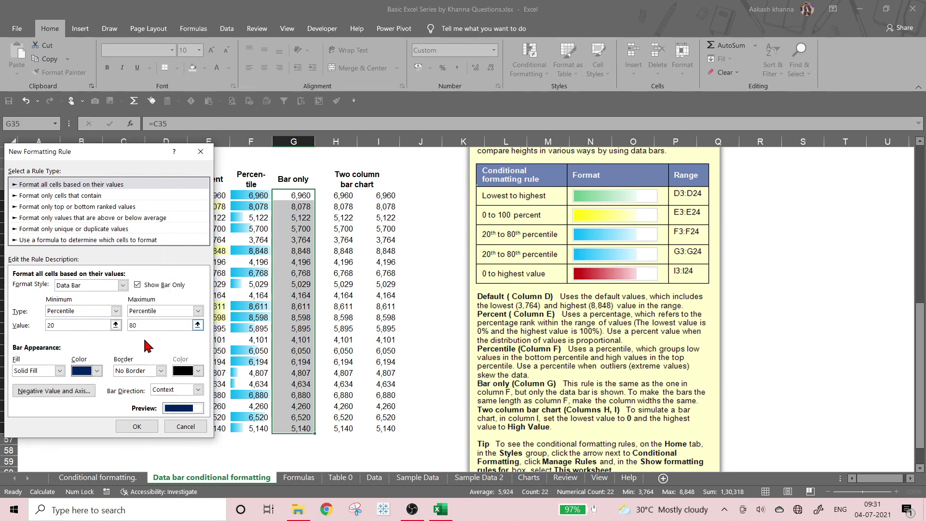
left_click(58, 370)
left_click(39, 389)
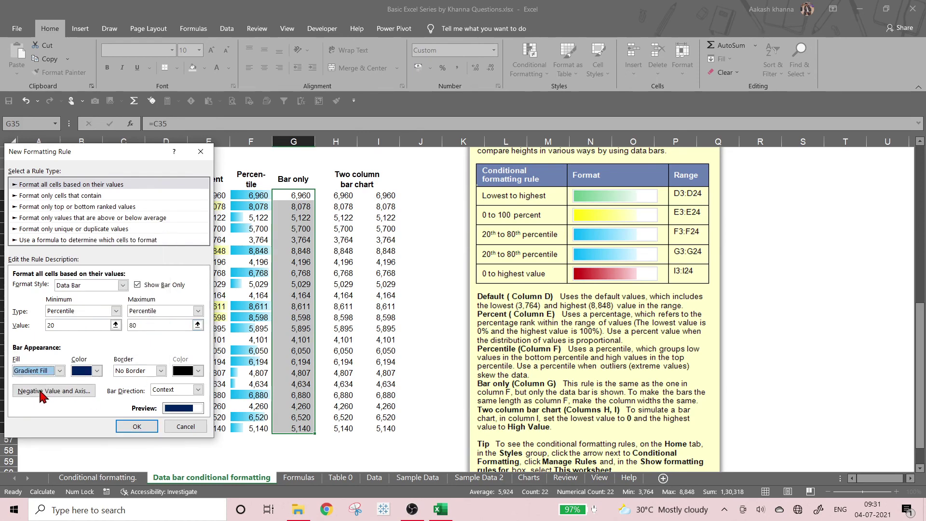
left_click(137, 426)
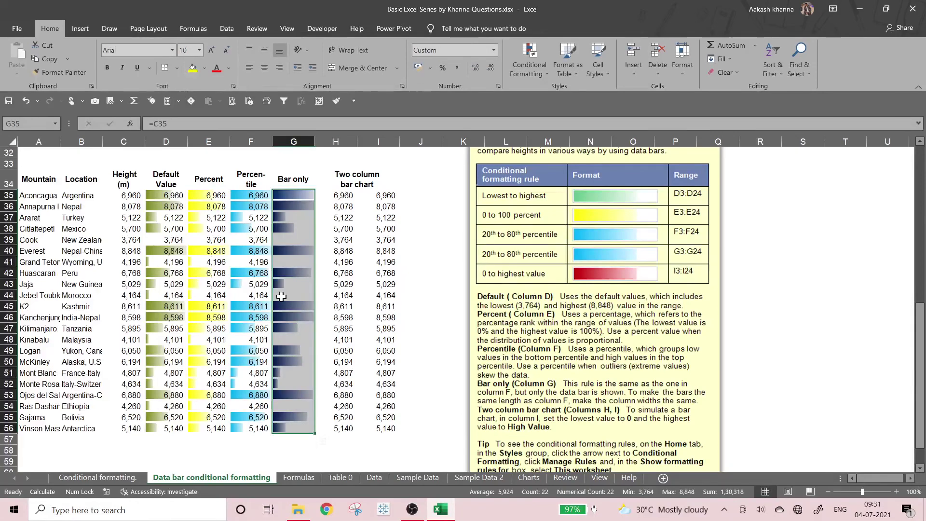
Examine the example table's two column bar chart in H8:I30 as the reference for the practice table.
left_click(337, 270)
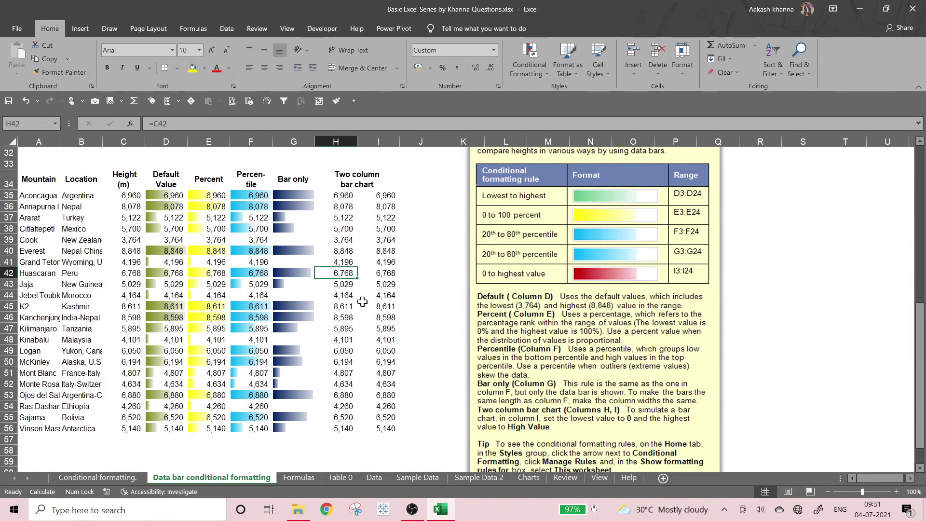
scroll(342, 299, "up", 5)
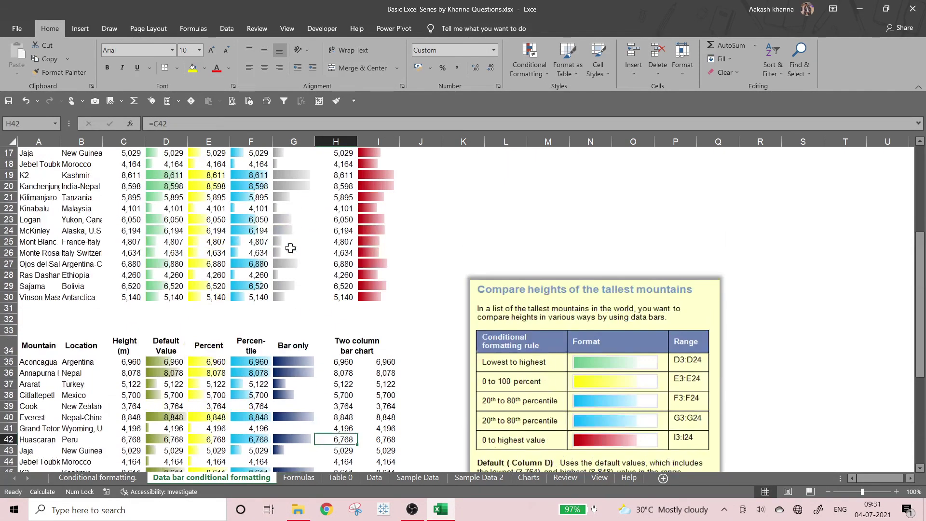
scroll(290, 247, "up", 5)
scroll(287, 249, "down", 11)
scroll(286, 250, "up", 9)
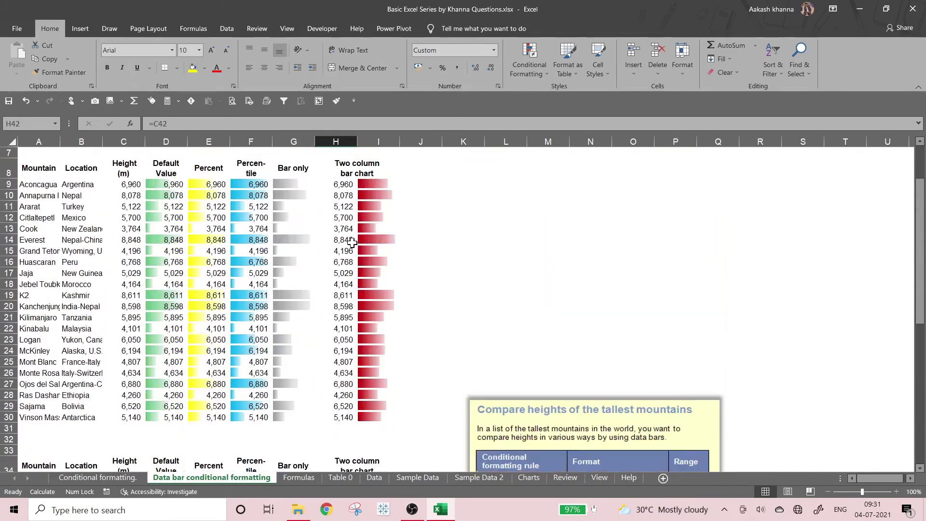
left_click_drag(345, 168, 328, 406)
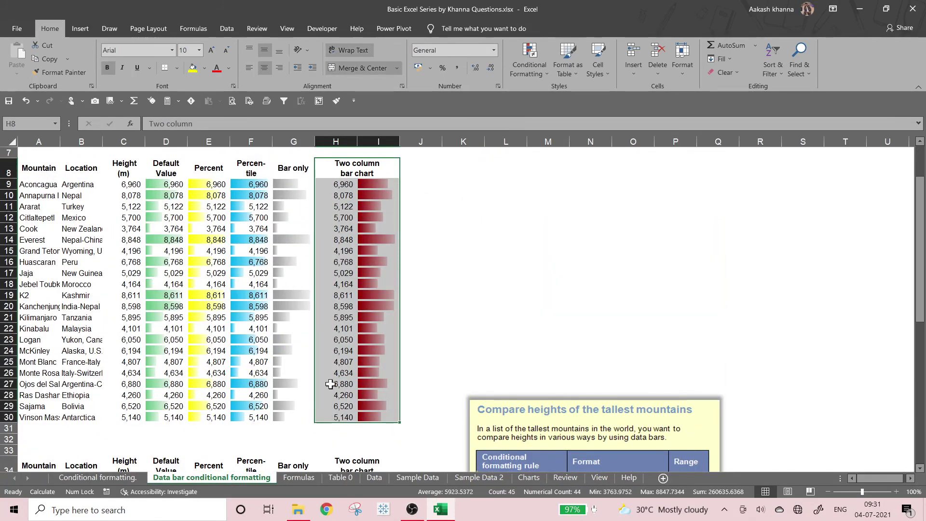
scroll(340, 304, "down", 8)
Start a new data bar rule for I35:I56, with the minimum type Lowest Value and the maximum type Highest Value.
left_click_drag(393, 207, 393, 439)
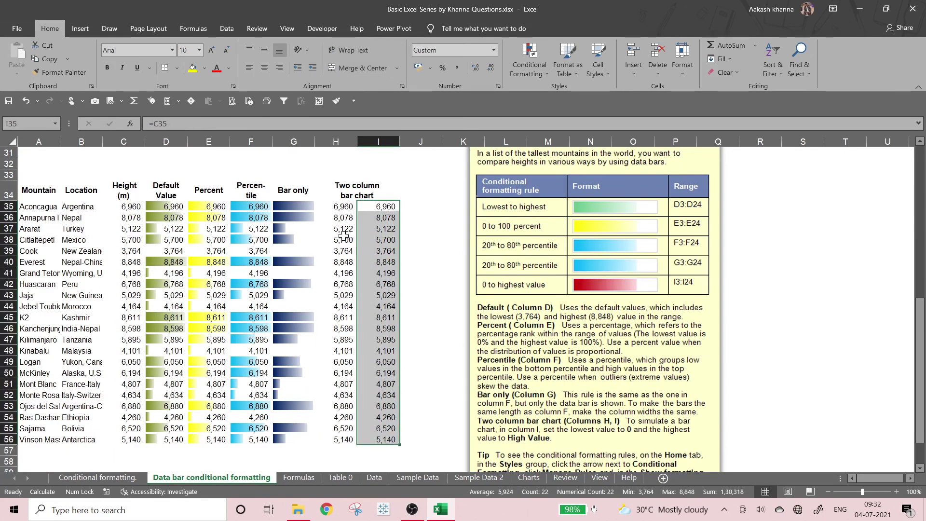
left_click(530, 67)
left_click(542, 217)
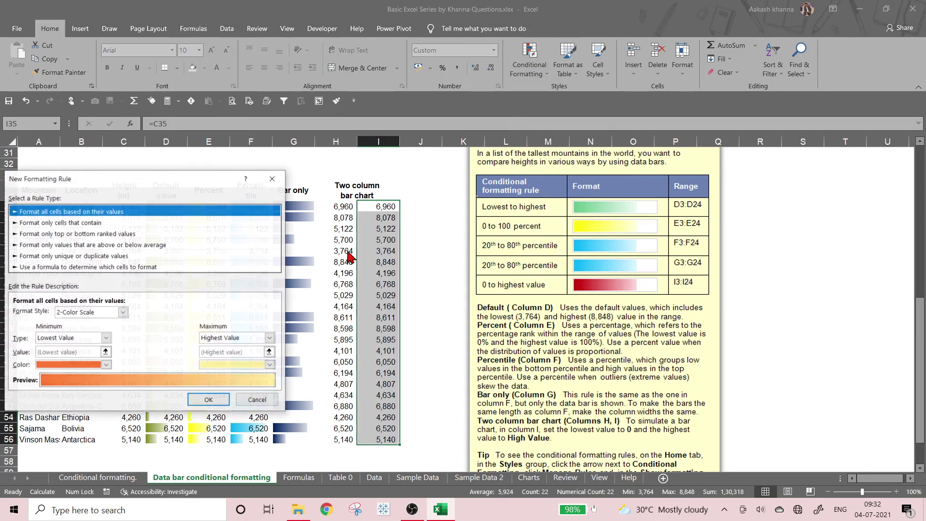
left_click(70, 313)
left_click(75, 332)
left_click(72, 313)
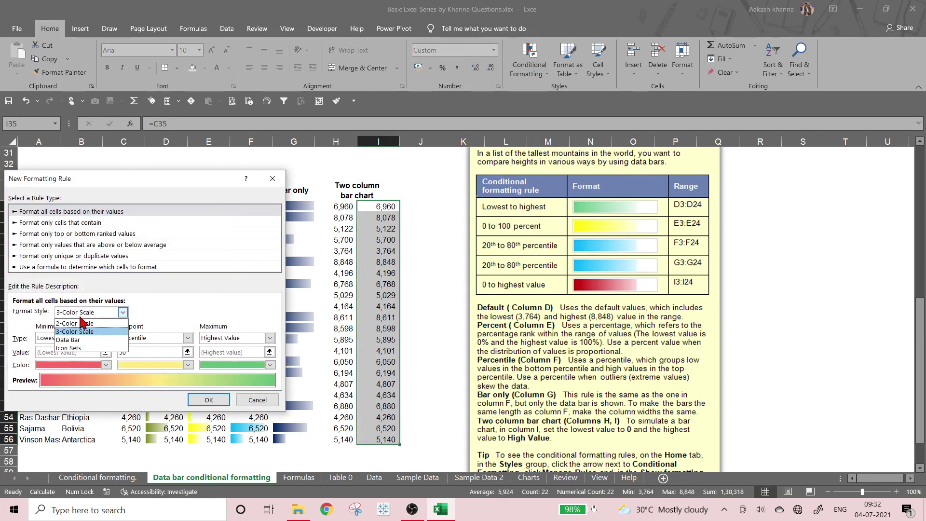
left_click(70, 339)
left_click(116, 338)
left_click(72, 356)
left_click(183, 338)
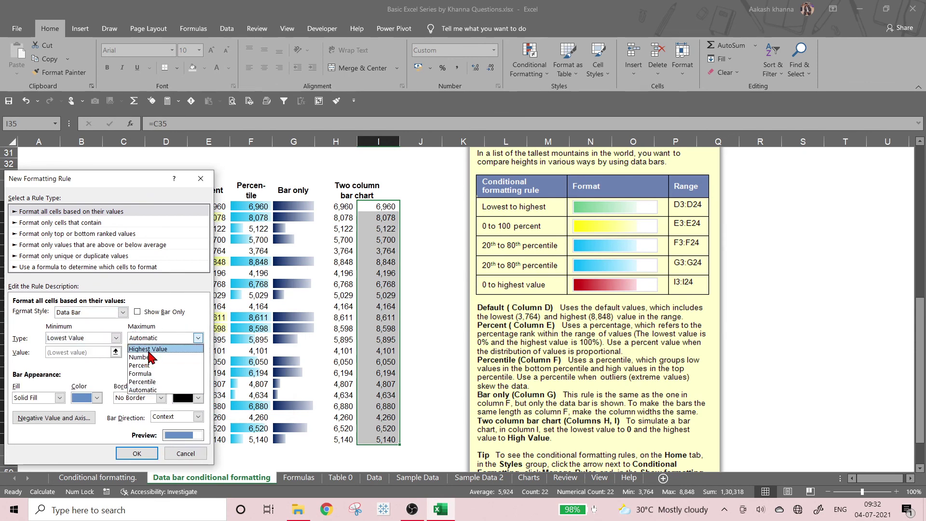
left_click(145, 354)
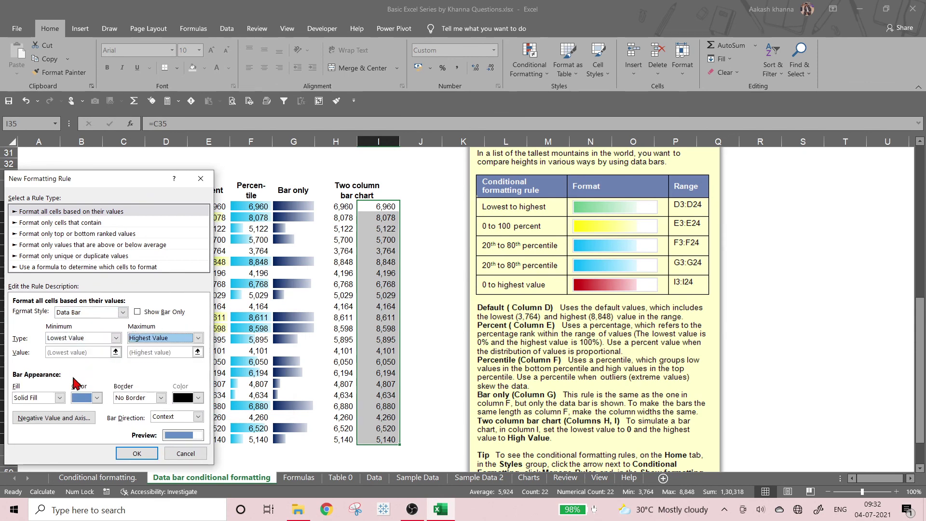
Give the bars a red gradient fill with Left-to-Right direction and apply the rule to I35:I56.
left_click(96, 398)
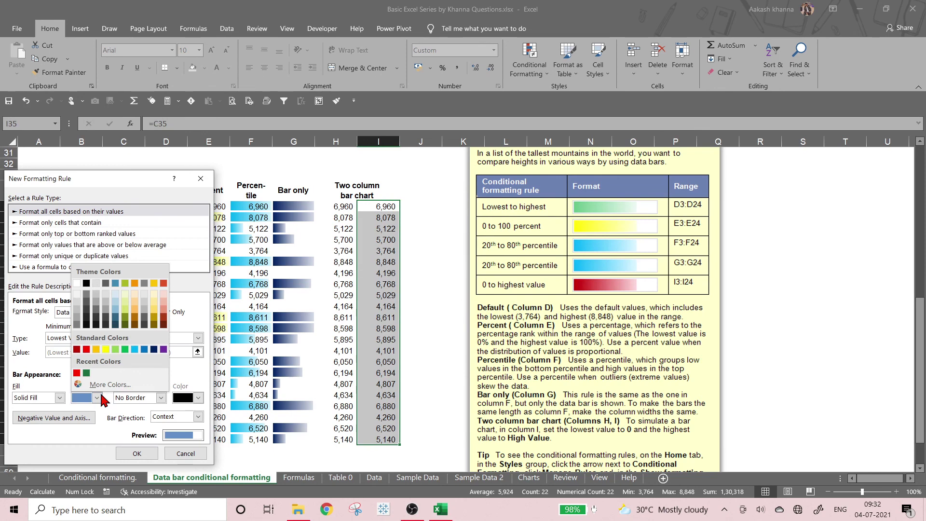
left_click(87, 349)
left_click(59, 397)
left_click(30, 417)
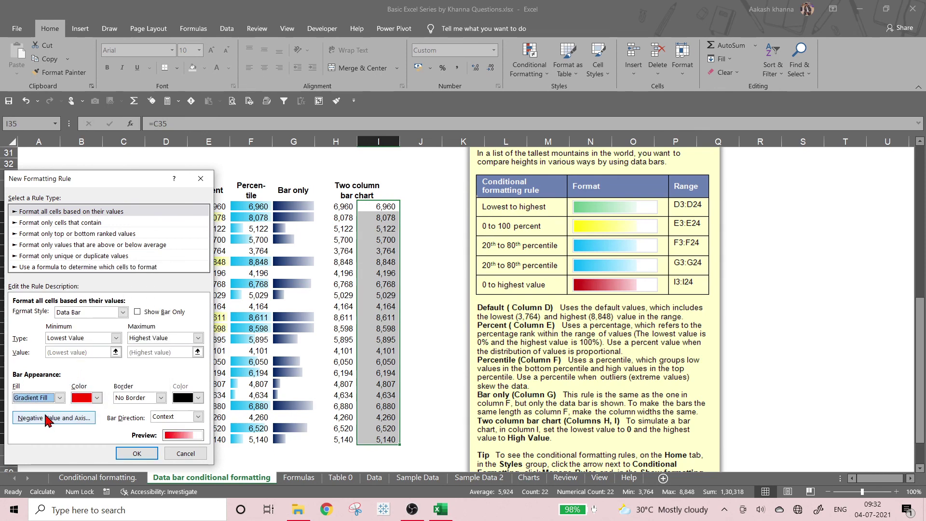
left_click(160, 420)
left_click(159, 435)
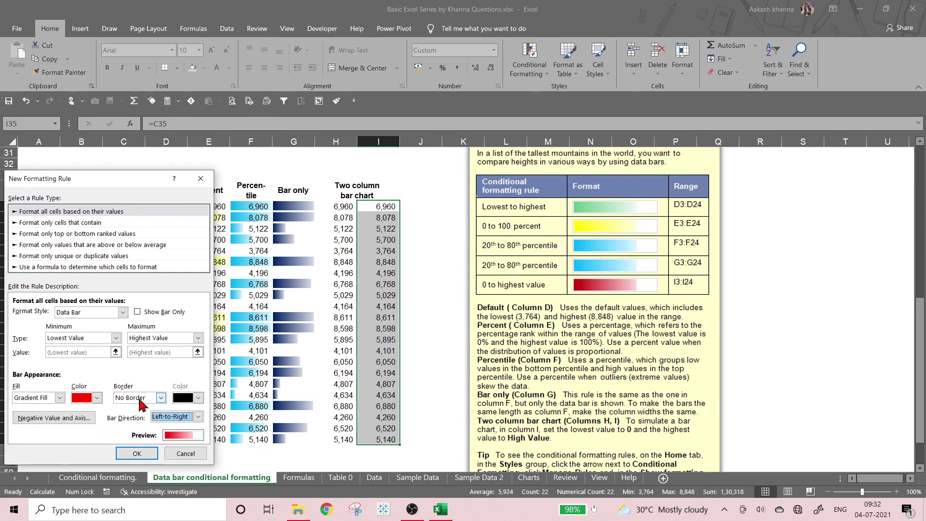
left_click(137, 453)
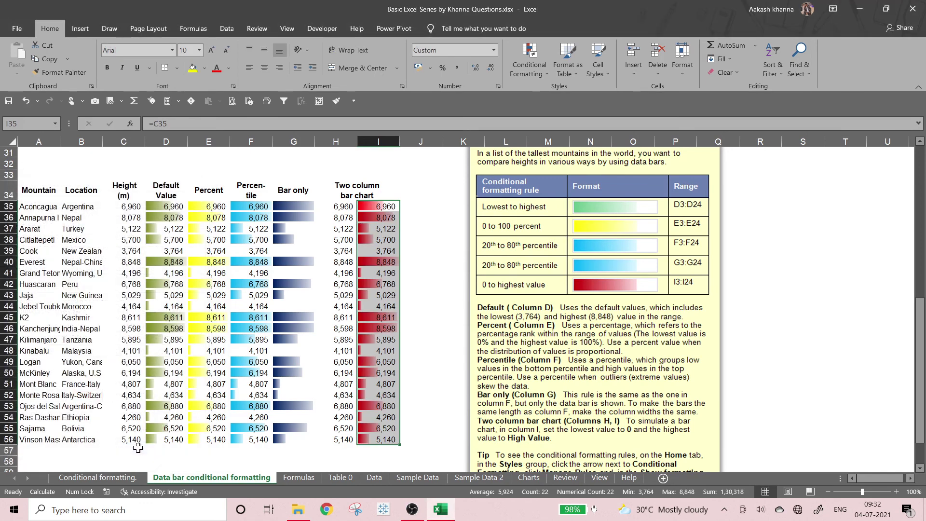
Edit the existing data bar rule of I35:I56 to show only the bars, and apply the change.
left_click(529, 60)
left_click(547, 245)
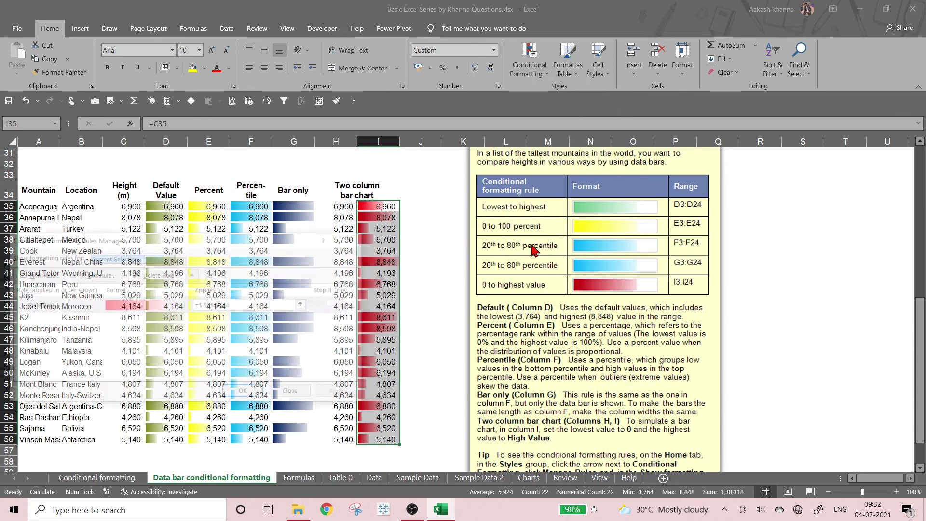
left_click(77, 305)
left_click(109, 275)
left_click(231, 312)
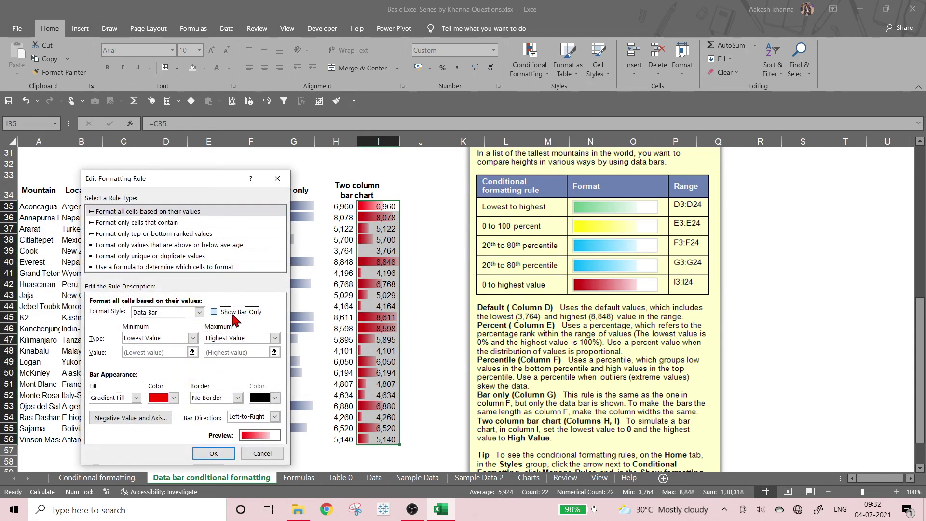
left_click(214, 453)
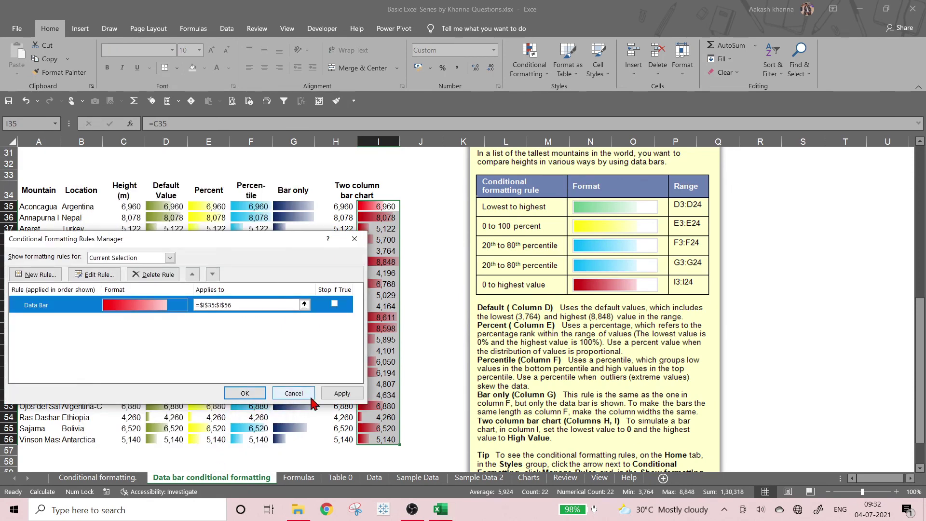
left_click(244, 393)
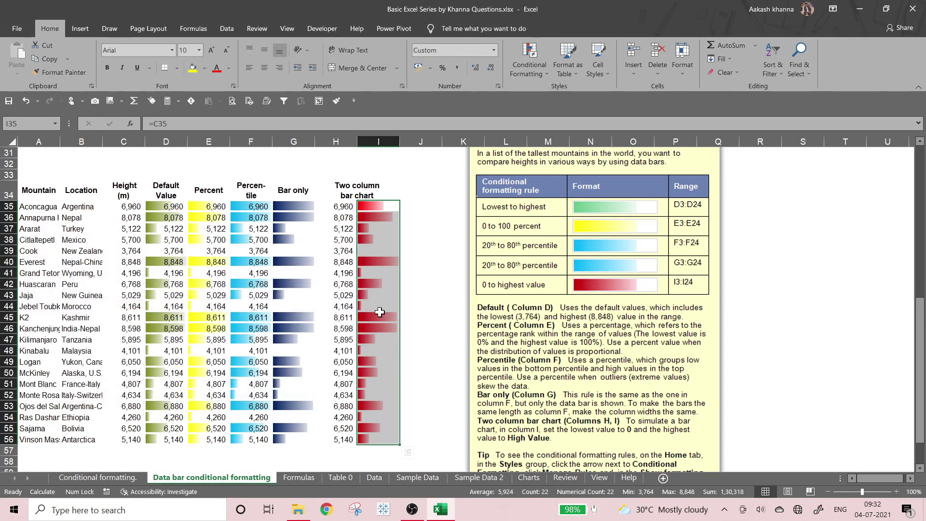
left_click(452, 239)
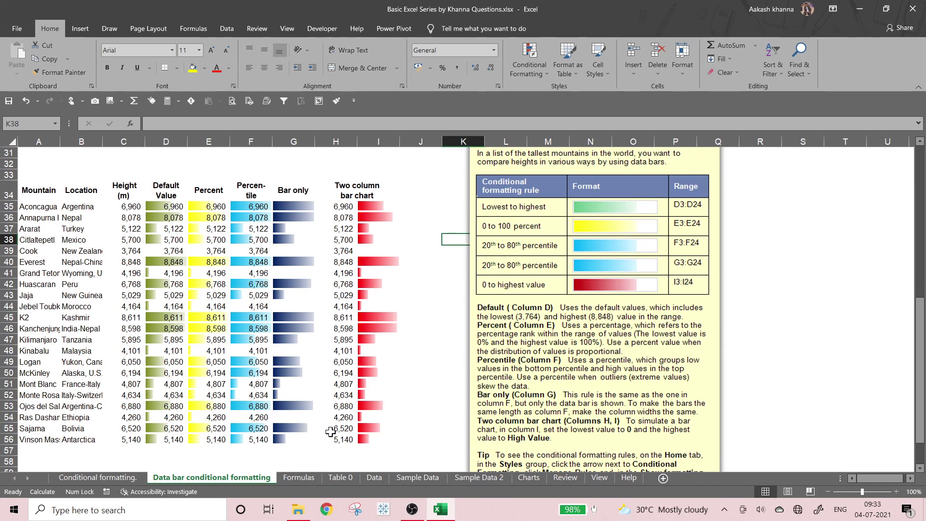
Compare the data bars of the finished practice table with those of the example table above it.
scroll(331, 432, "up", 2)
scroll(334, 435, "down", 3)
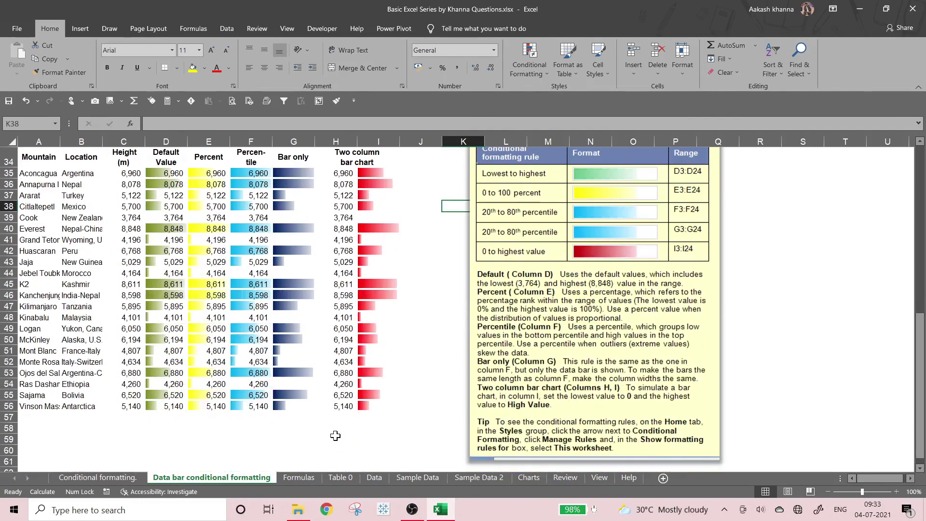
scroll(336, 436, "up", 11)
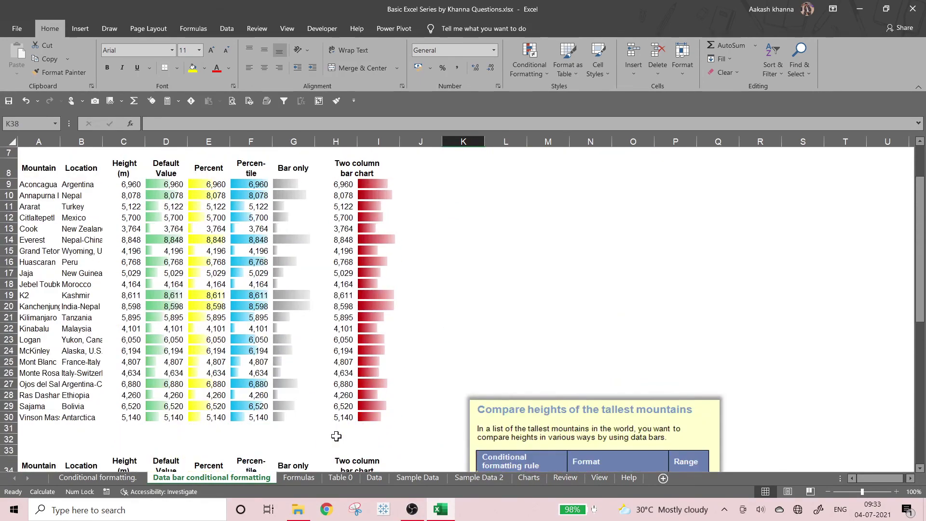
scroll(337, 436, "down", 6)
scroll(338, 436, "down", 3)
scroll(338, 434, "up", 5)
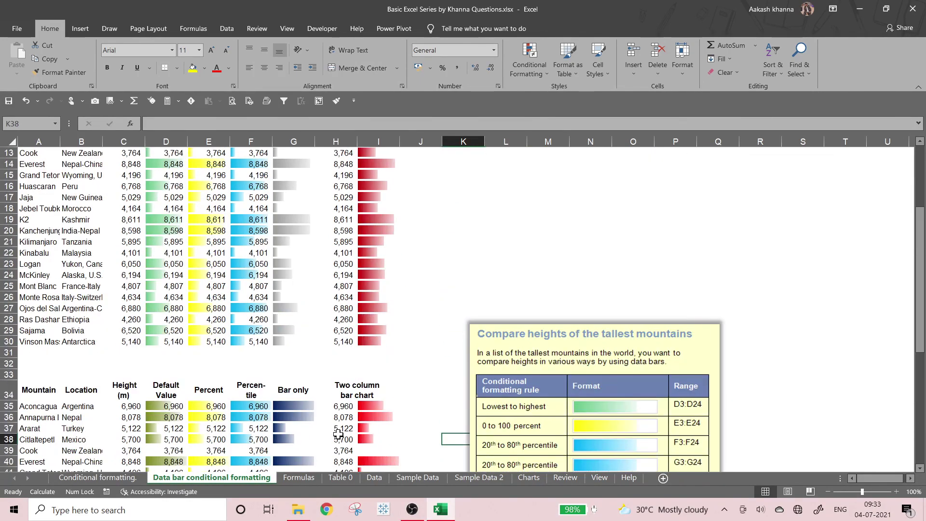
scroll(340, 431, "down", 5)
scroll(463, 425, "up", 6)
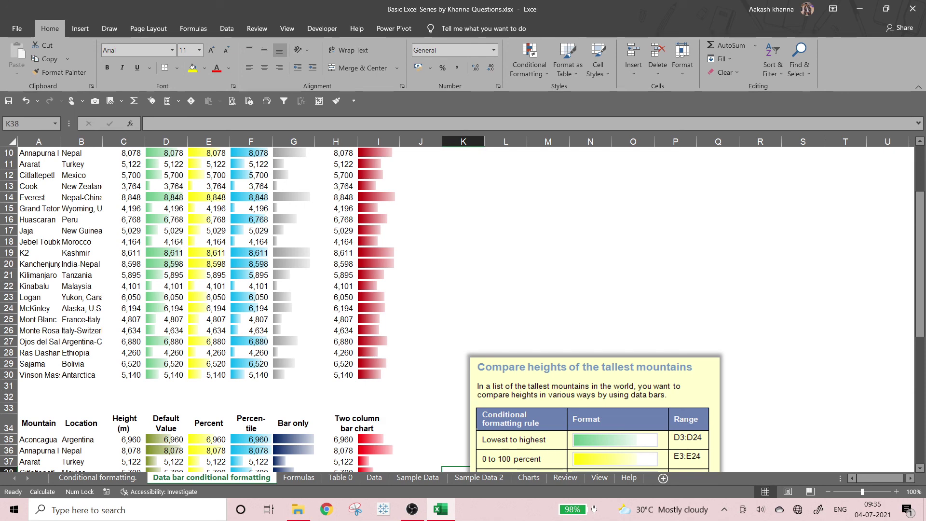
scroll(335, 322, "down", 5)
scroll(335, 323, "down", 4)
scroll(334, 325, "up", 12)
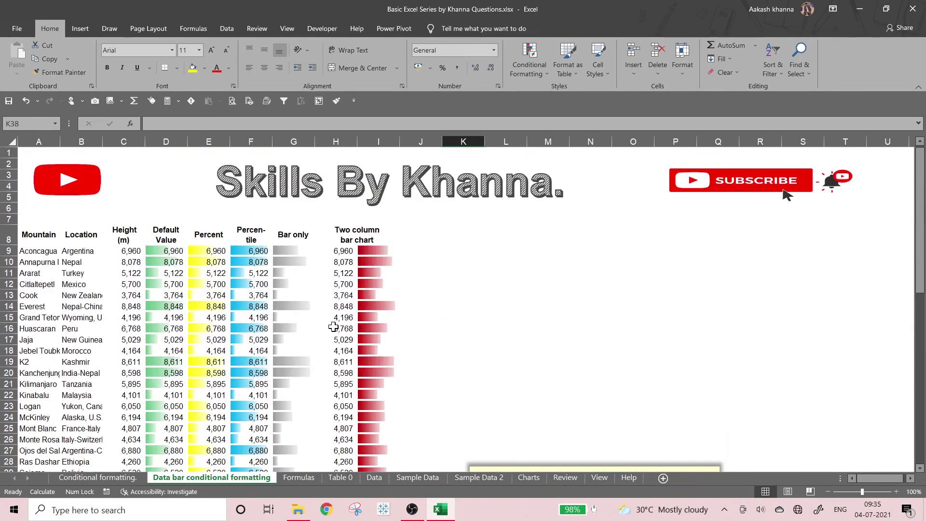
left_click(679, 189)
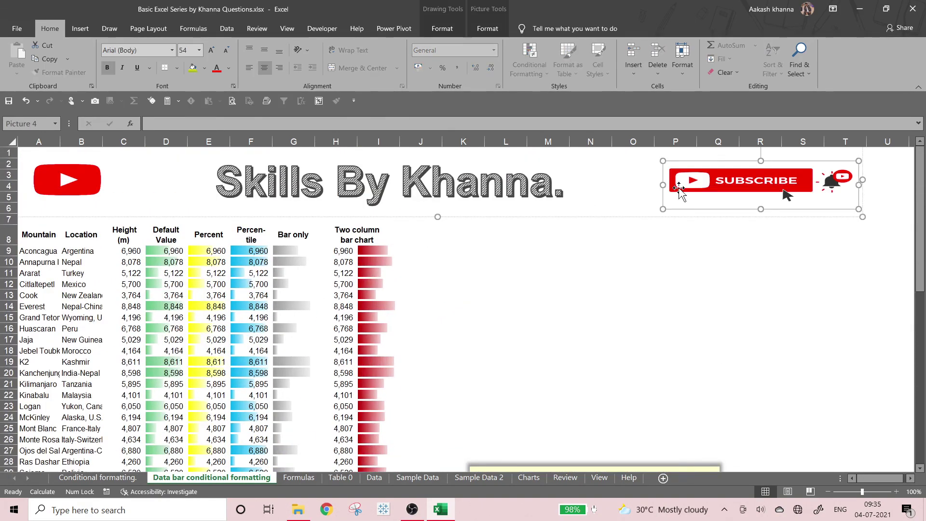
left_click(499, 295)
Open the Conditional formatting sheet and look over its monthly data, practice questions and the completed Question 5 and 6 tables.
left_click(120, 477)
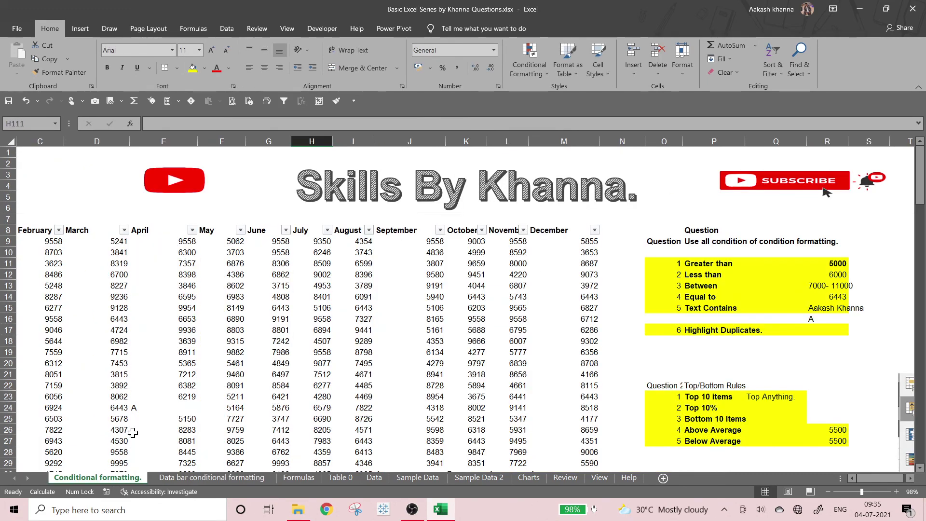
scroll(229, 323, "down", 11)
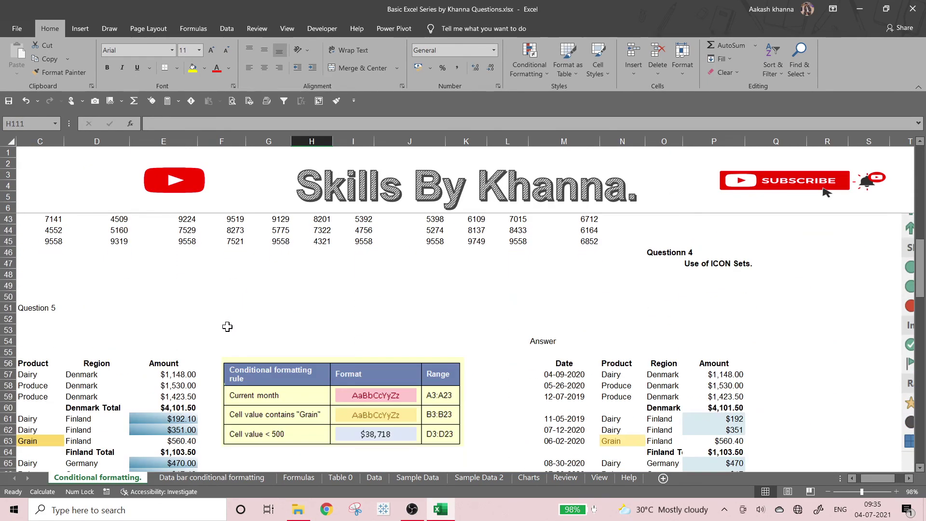
scroll(227, 326, "down", 16)
scroll(227, 327, "down", 4)
scroll(227, 326, "up", 5)
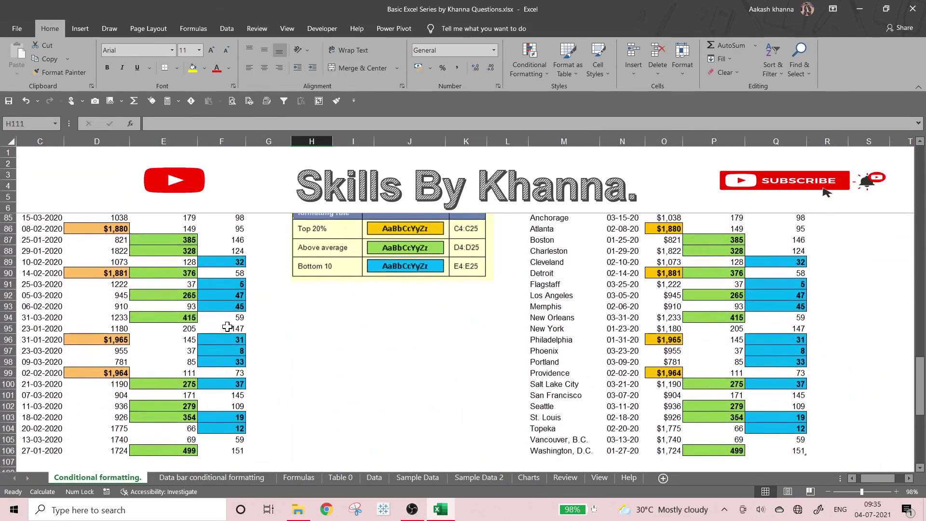
scroll(227, 326, "up", 2)
scroll(227, 326, "up", 6)
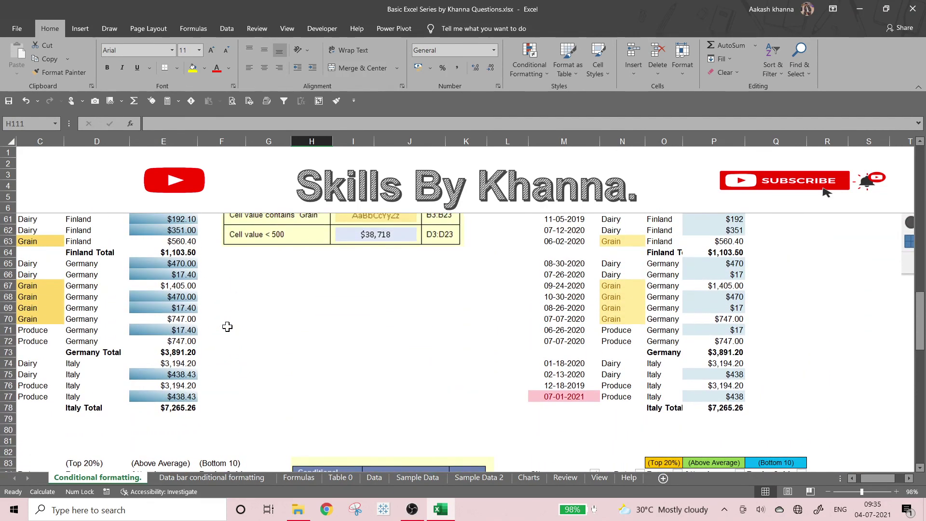
scroll(227, 326, "up", 1)
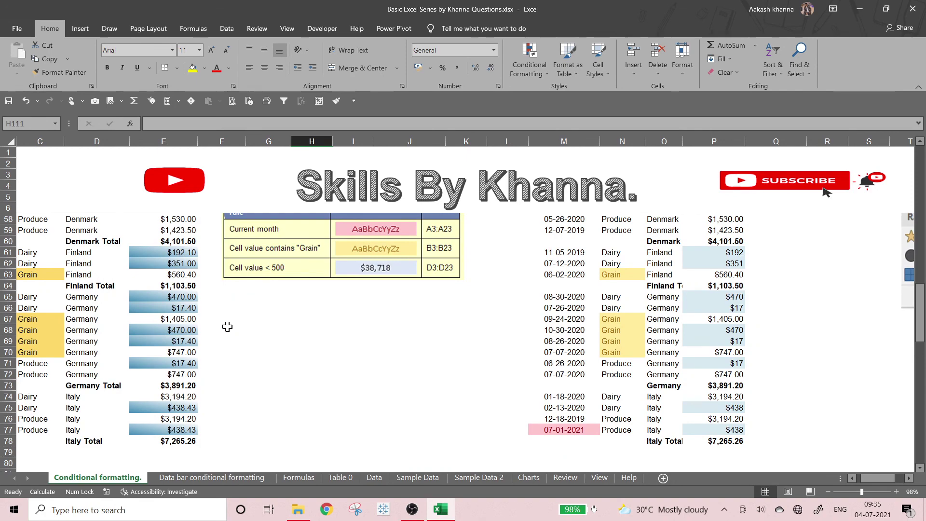
scroll(228, 327, "up", 9)
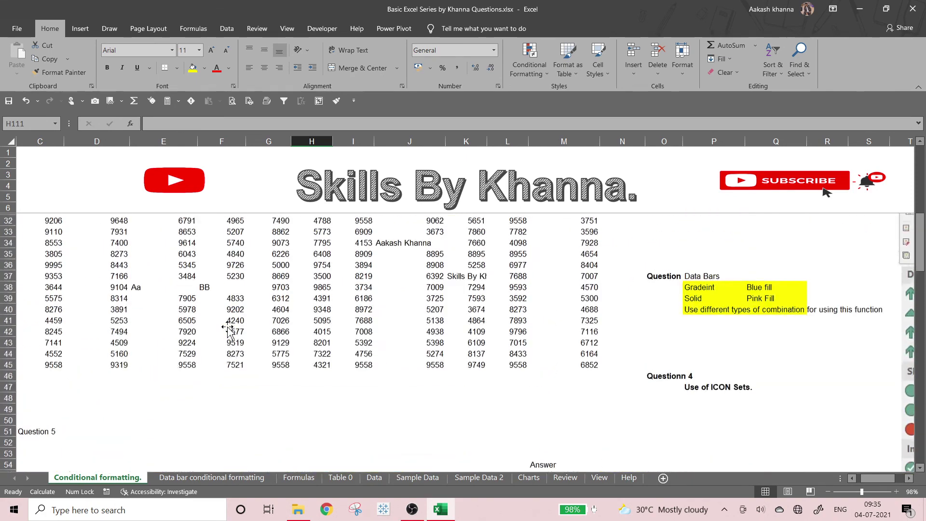
scroll(227, 326, "up", 8)
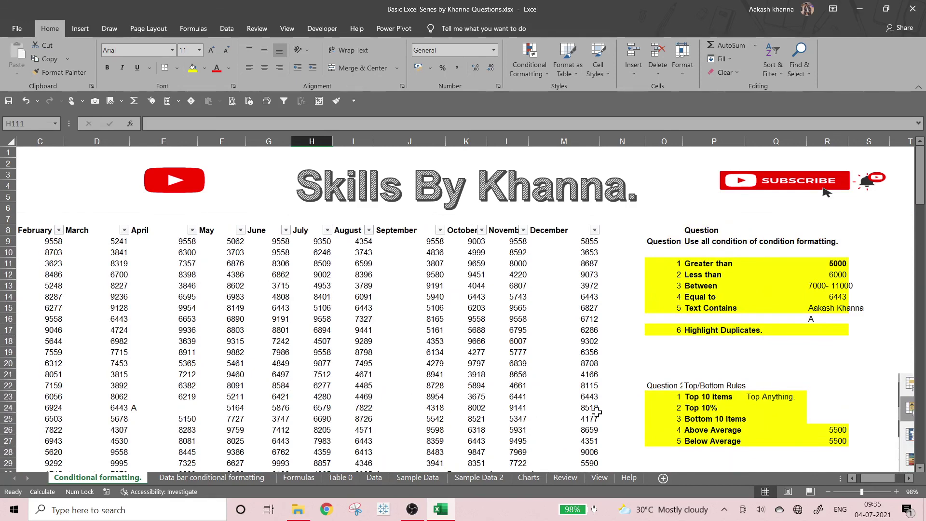
Examine the Highlight Cells Rules and Top/Bottom Rules reference pictures beside the first two questions, enlarging the sheet to 110%.
left_click(908, 478)
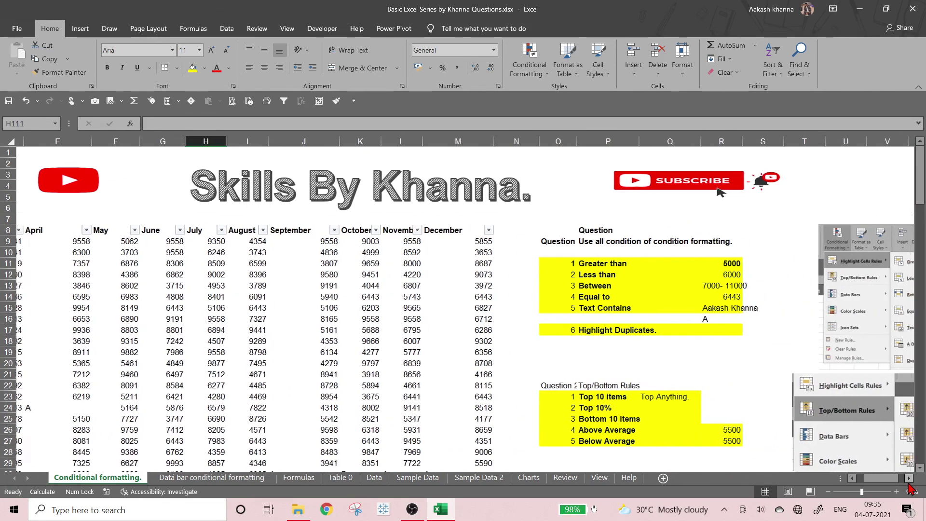
left_click(909, 480)
left_click(909, 479)
left_click(908, 480)
scroll(764, 361, "down", 1)
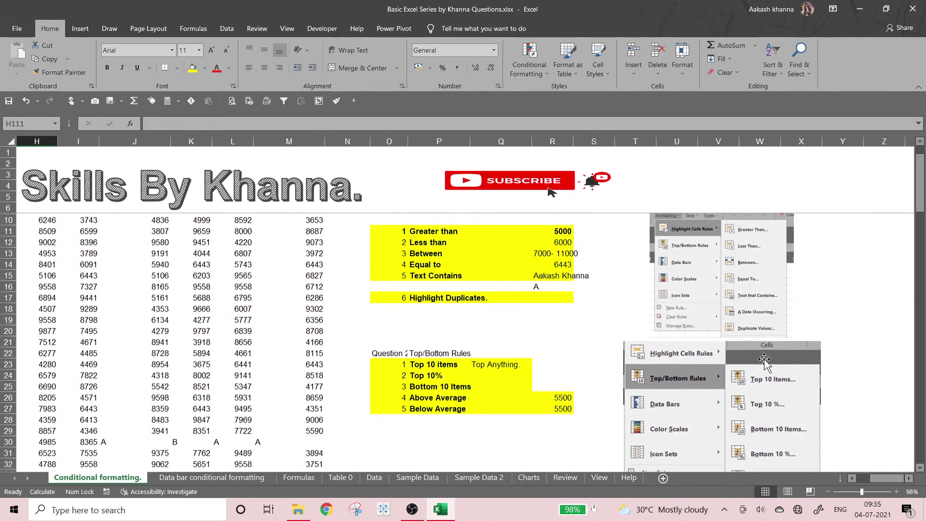
scroll(764, 362, "down", 1)
scroll(772, 386, "up", 1)
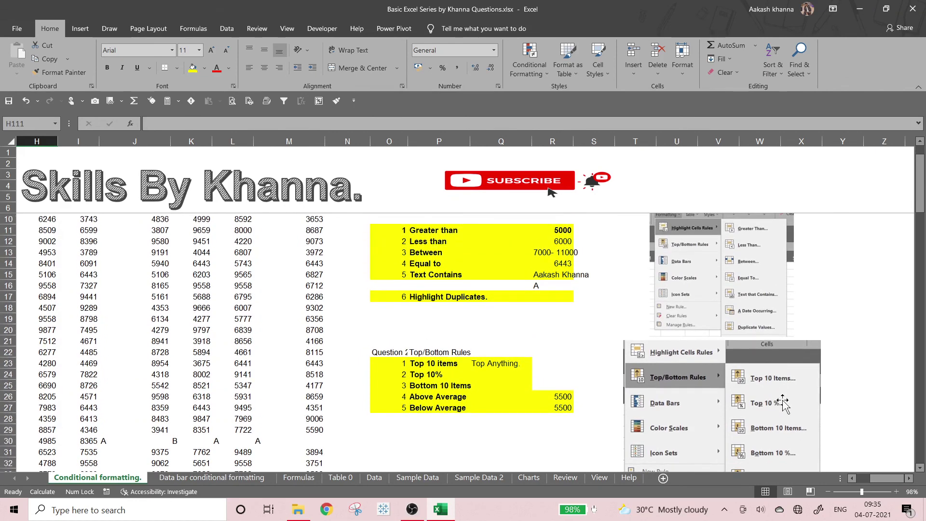
left_click(896, 491)
left_click(896, 491)
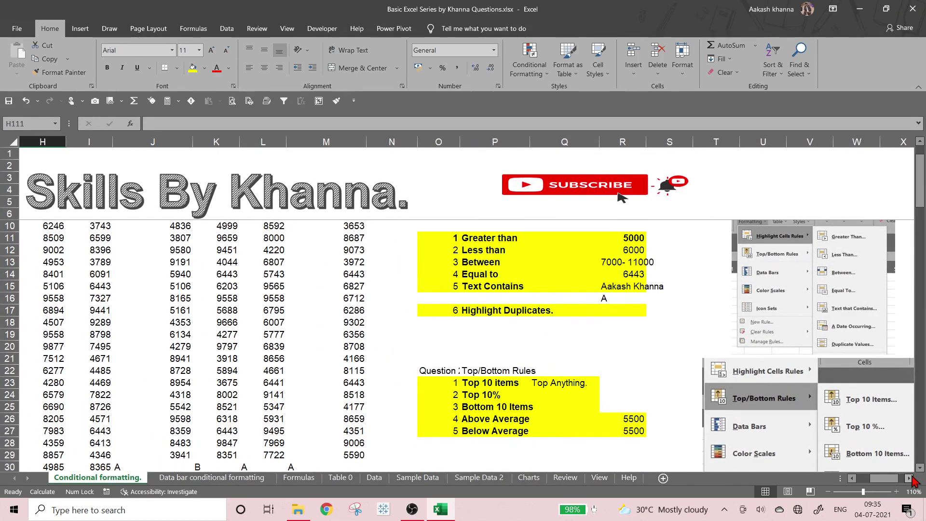
left_click(909, 478)
left_click(909, 478)
left_click(909, 478)
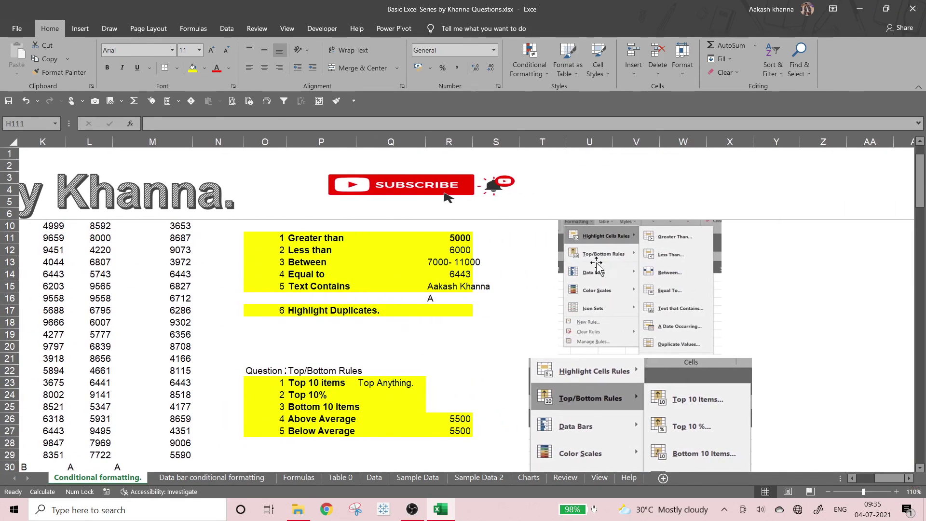
Examine the icon set reference picture and the data bar and icon set questions, and return to the start of the question list.
scroll(588, 302, "down", 4)
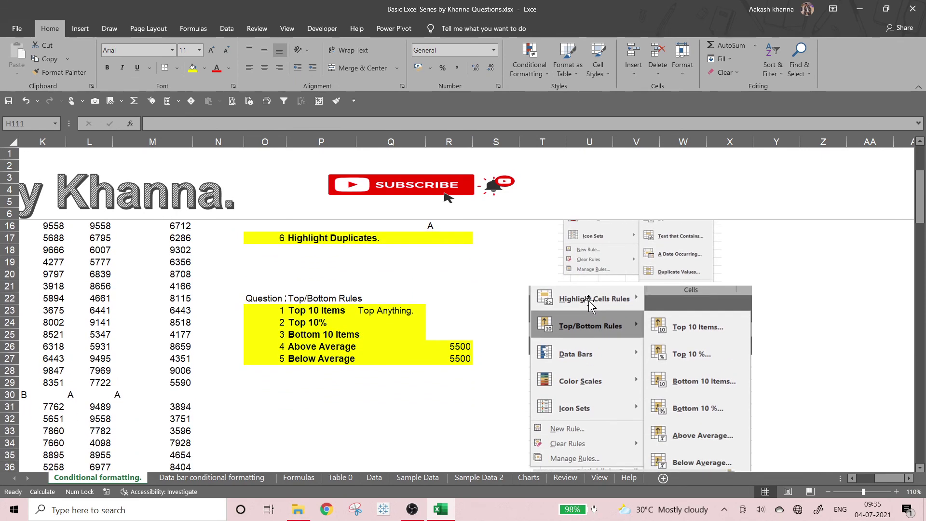
scroll(588, 301, "down", 6)
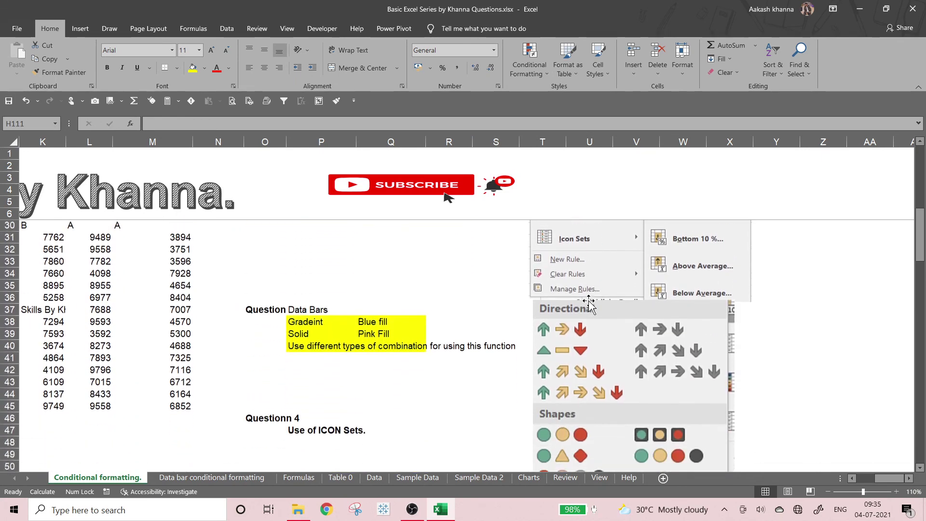
scroll(588, 302, "down", 4)
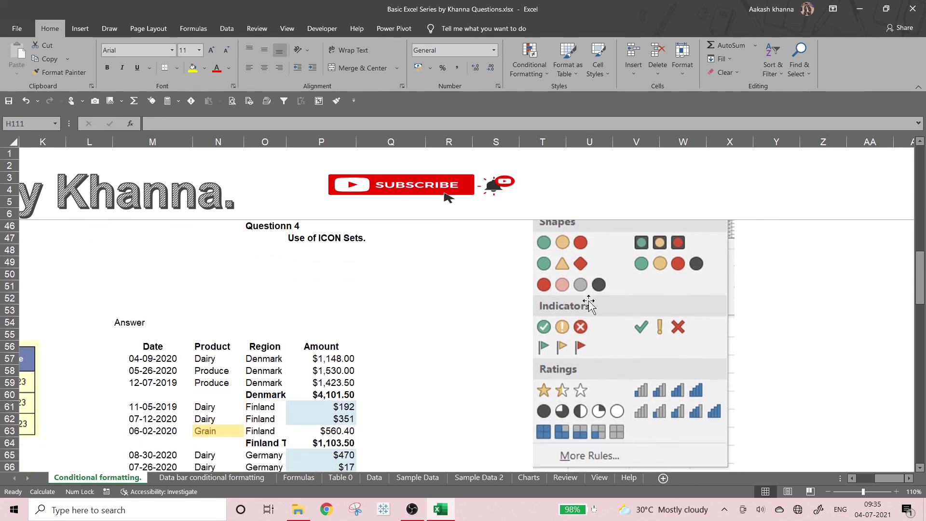
scroll(588, 301, "up", 4)
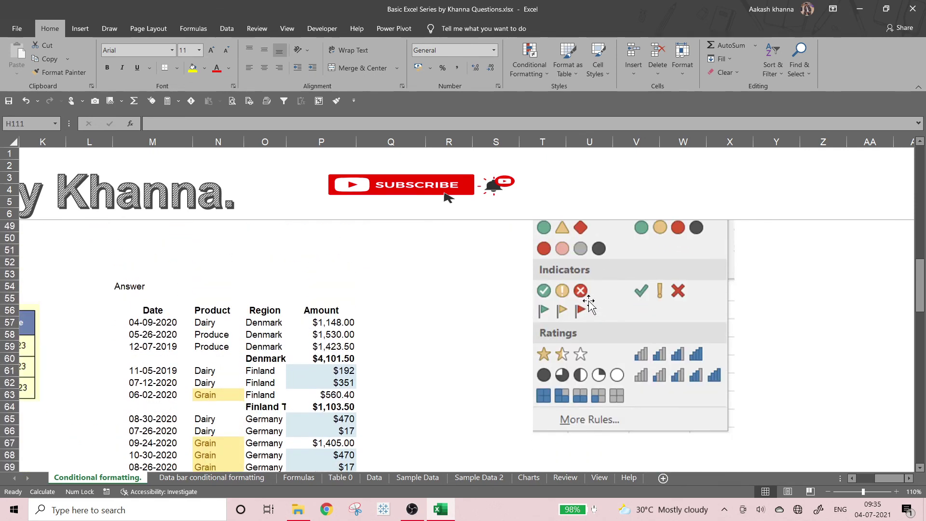
scroll(589, 302, "up", 4)
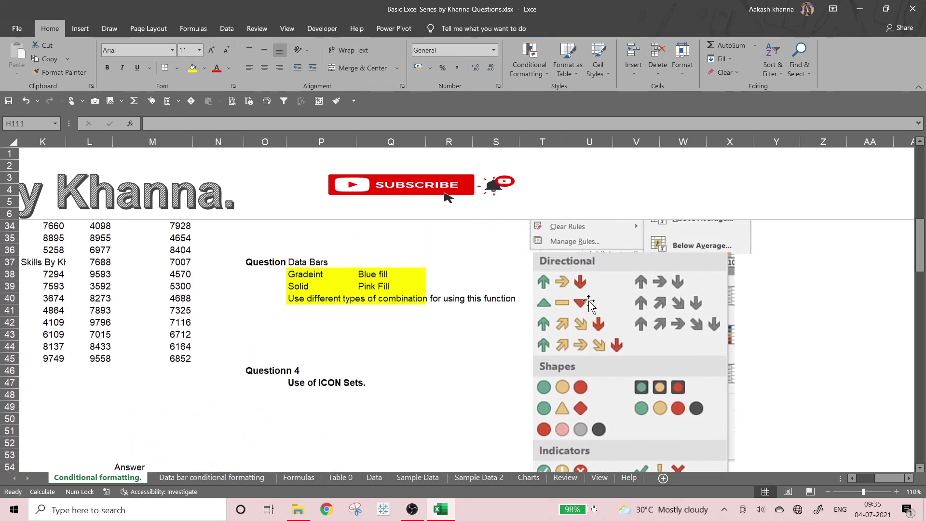
scroll(589, 302, "up", 7)
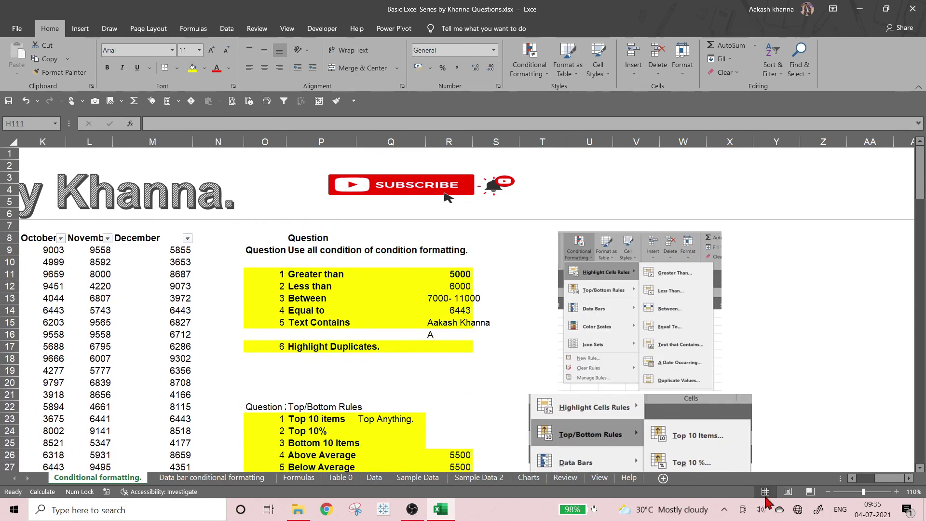
Reduce the sheet zoom to 90% and review the Question 5 and Question 6 tables against their answer tables.
left_click_drag(870, 478, 854, 486)
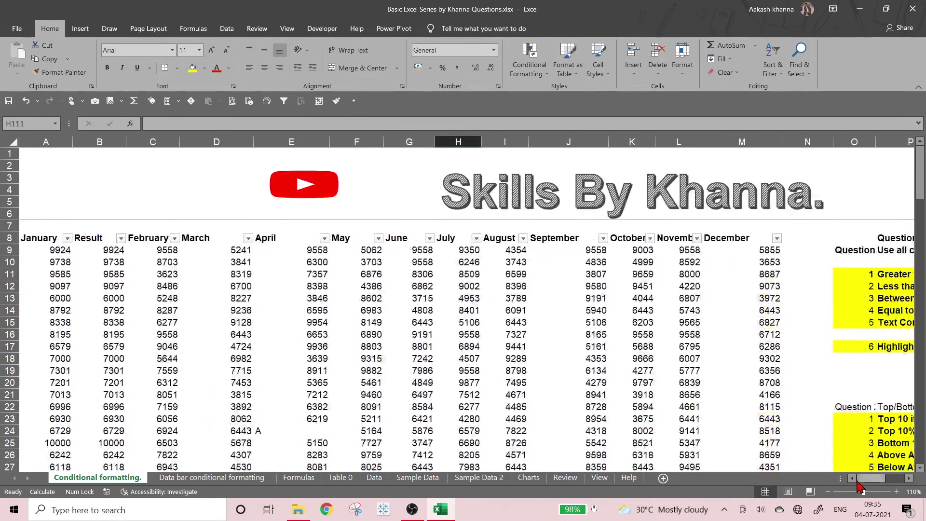
scroll(421, 374, "down", 6)
scroll(421, 374, "down", 3)
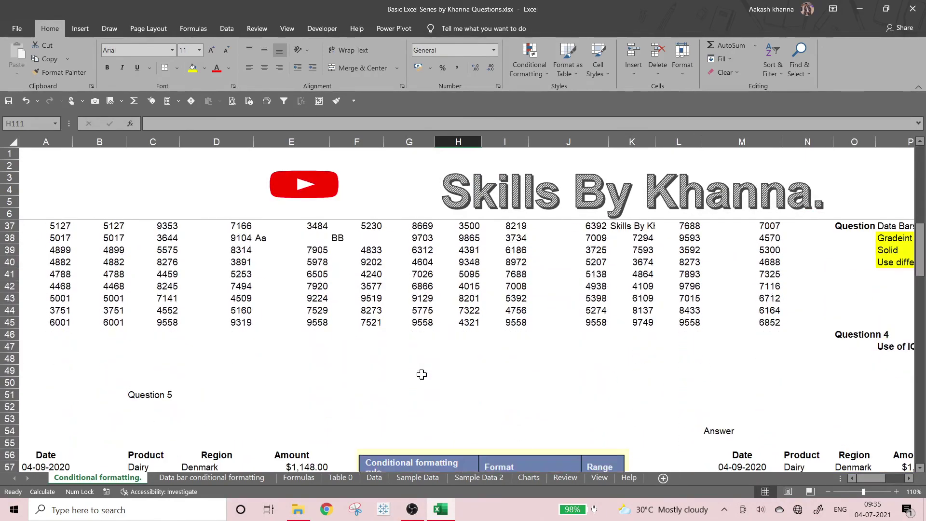
left_click(828, 492)
left_click(828, 492)
scroll(365, 401, "down", 5)
scroll(365, 400, "down", 8)
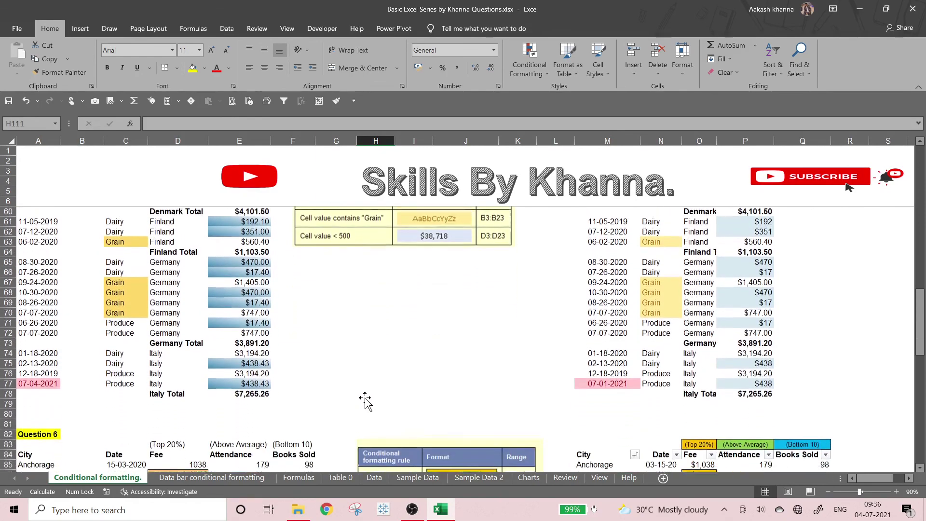
scroll(365, 400, "down", 9)
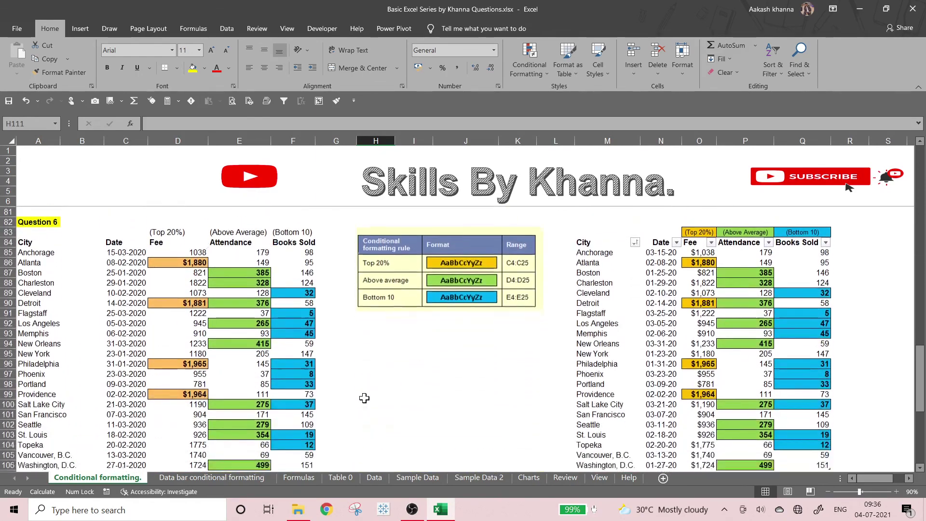